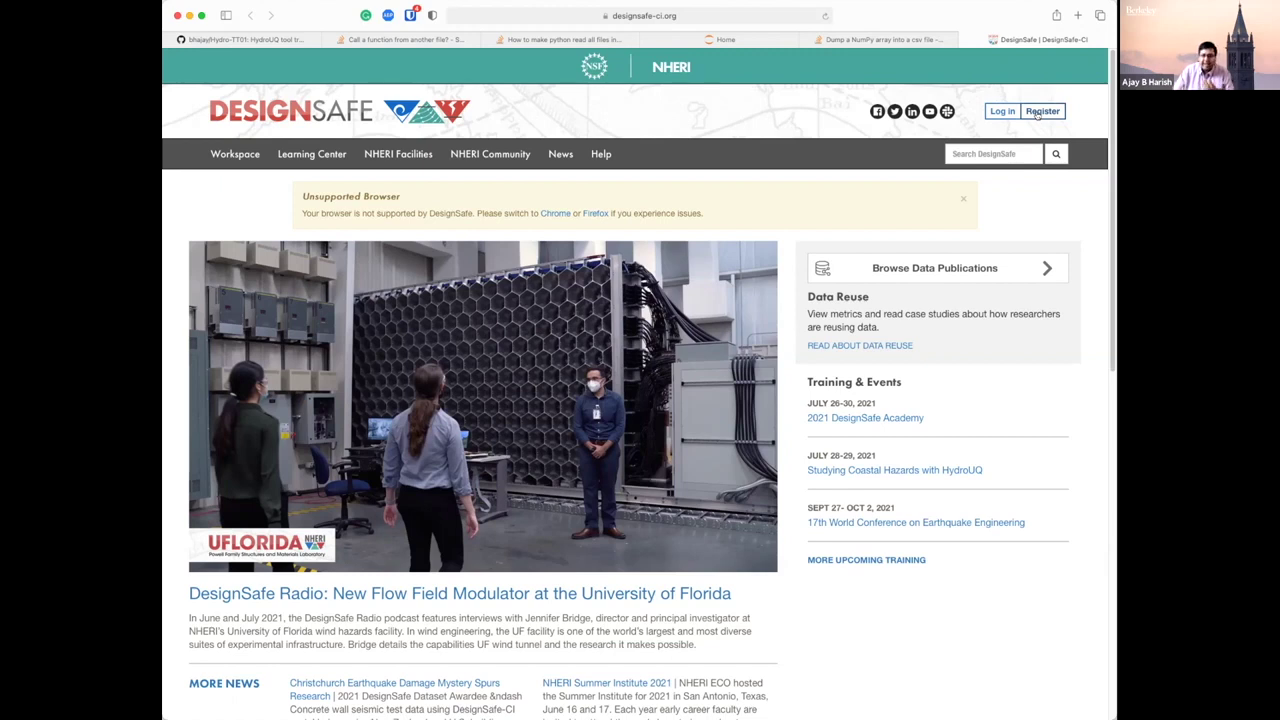
Step: Open DesignSafe's Register an Account form and look through its fields, down to the terms and captcha and back
{"action": "left_click", "coordinate": [1039, 113]}
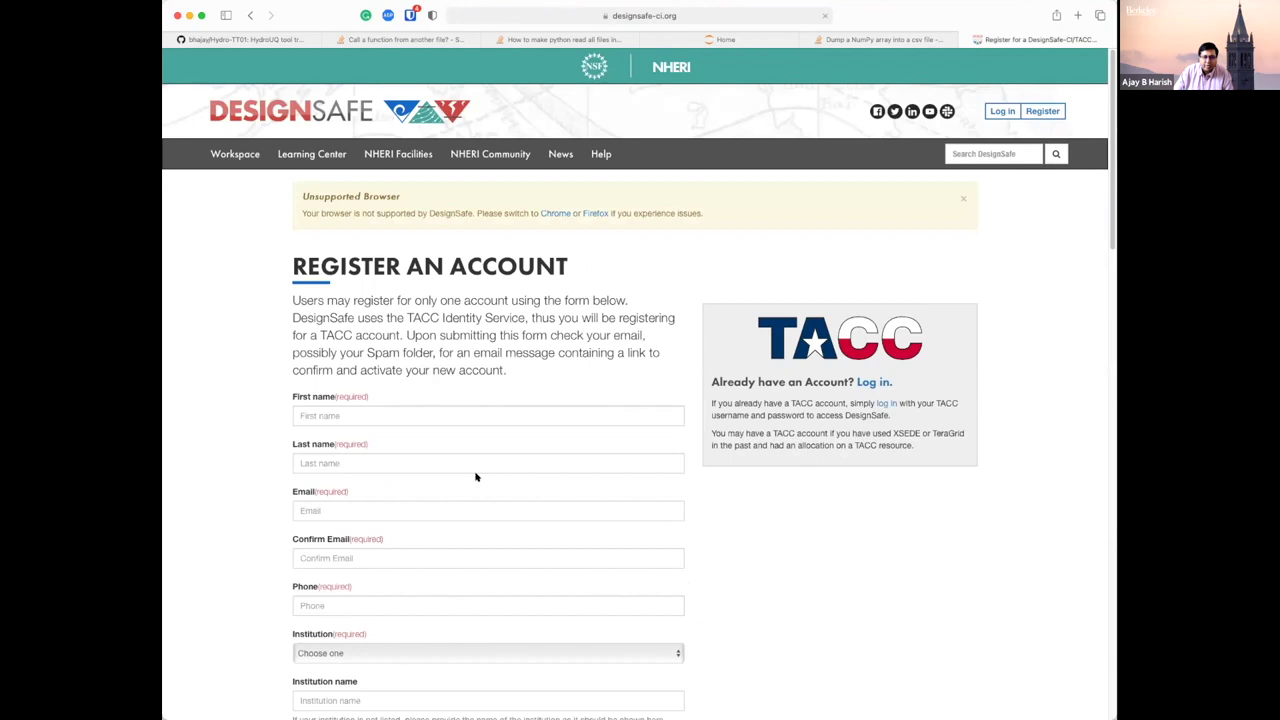
{"action": "scroll", "coordinate": [476, 480], "scroll_direction": "down", "scroll_amount": 20}
{"action": "scroll", "coordinate": [476, 478], "scroll_direction": "up", "scroll_amount": 20}
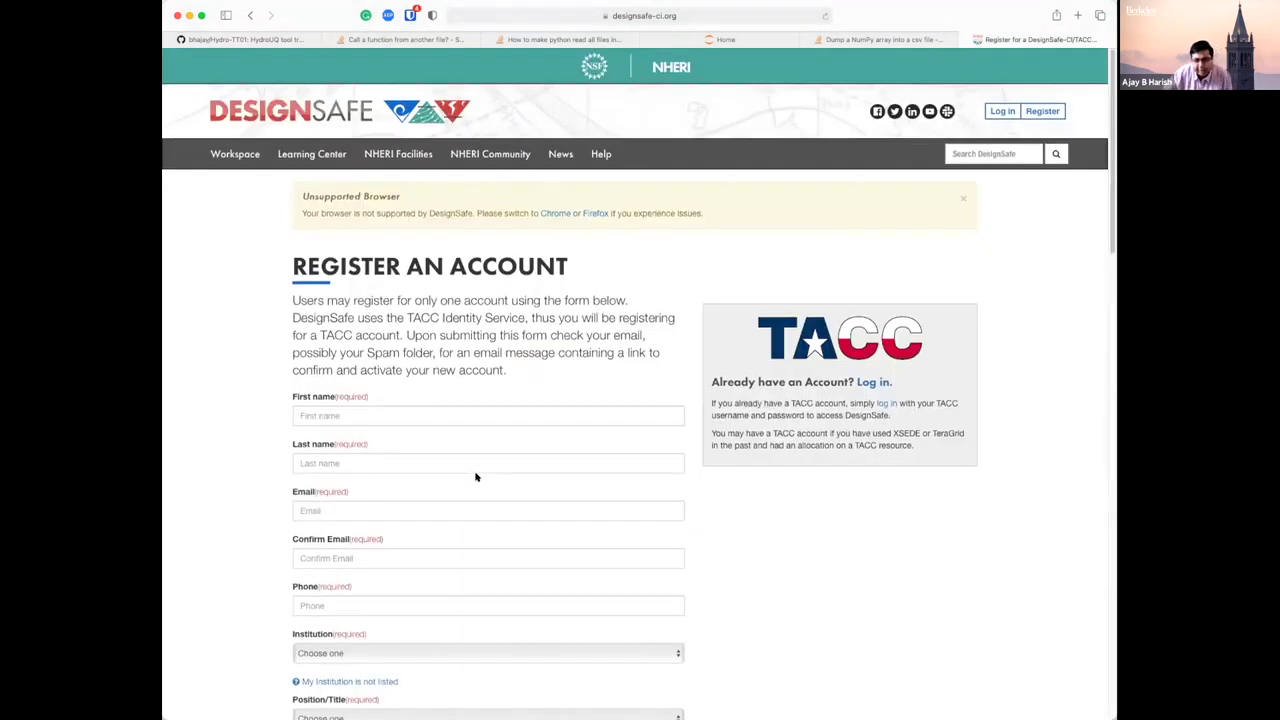
{"action": "scroll", "coordinate": [476, 477], "scroll_direction": "down", "scroll_amount": 3}
{"action": "scroll", "coordinate": [476, 477], "scroll_direction": "down", "scroll_amount": 3}
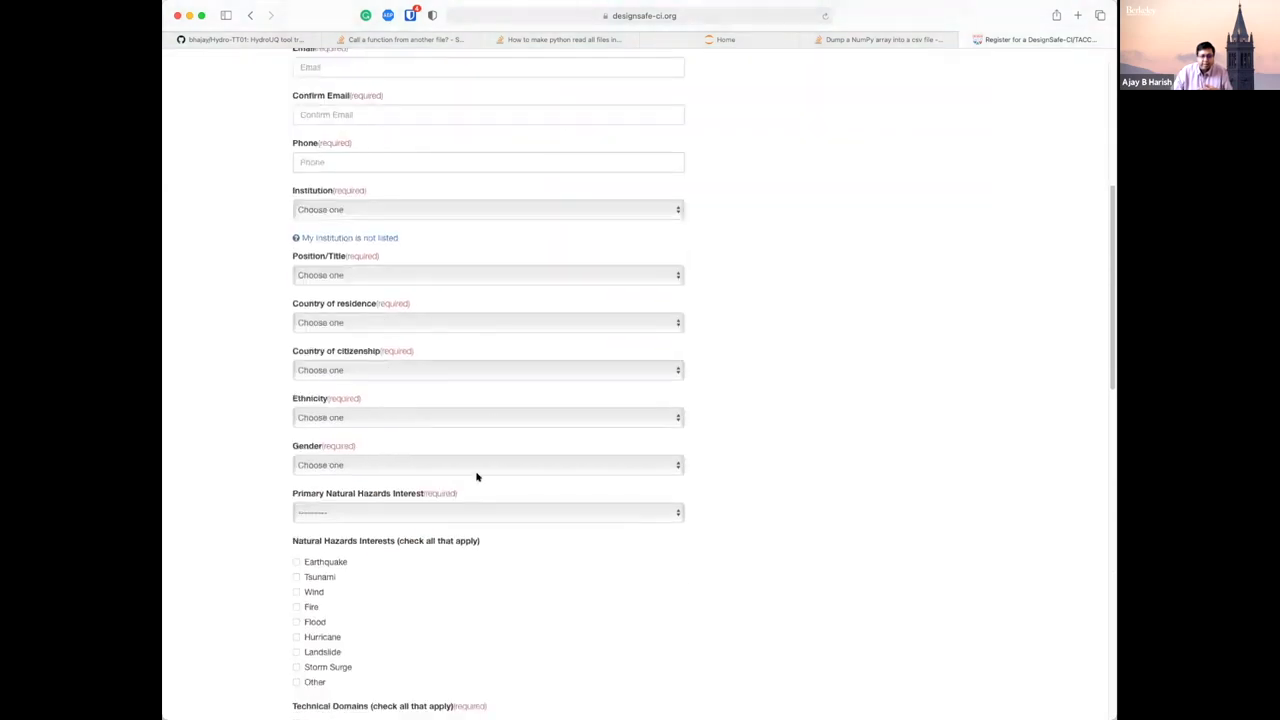
{"action": "scroll", "coordinate": [476, 478], "scroll_direction": "down", "scroll_amount": 12}
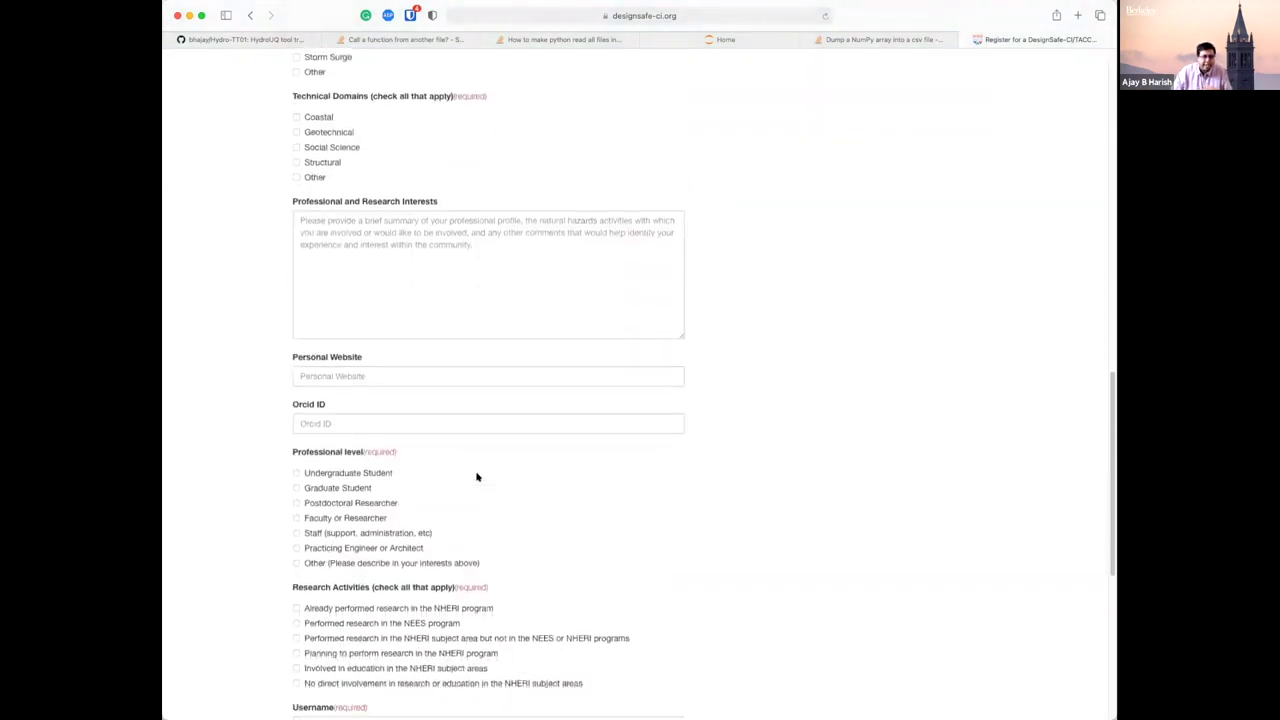
{"action": "scroll", "coordinate": [476, 477], "scroll_direction": "down", "scroll_amount": 1}
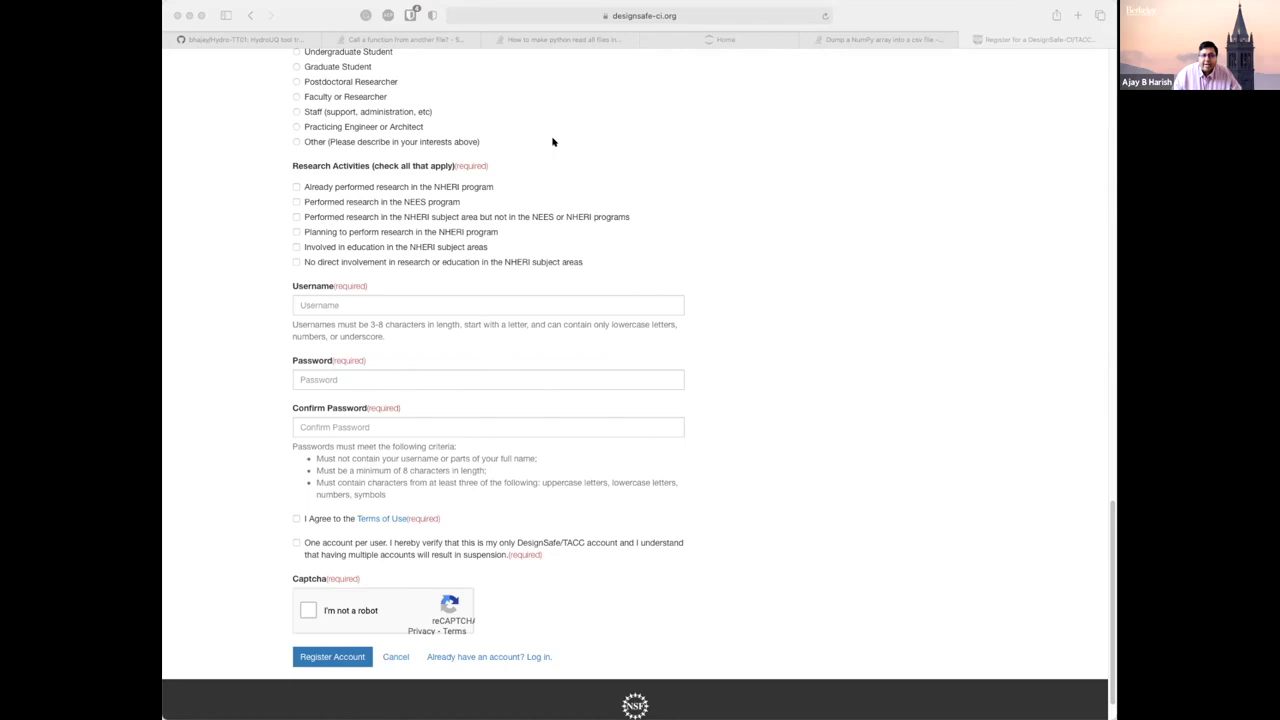
{"action": "scroll", "coordinate": [697, 241], "scroll_direction": "up", "scroll_amount": 2}
{"action": "scroll", "coordinate": [697, 241], "scroll_direction": "up", "scroll_amount": 15}
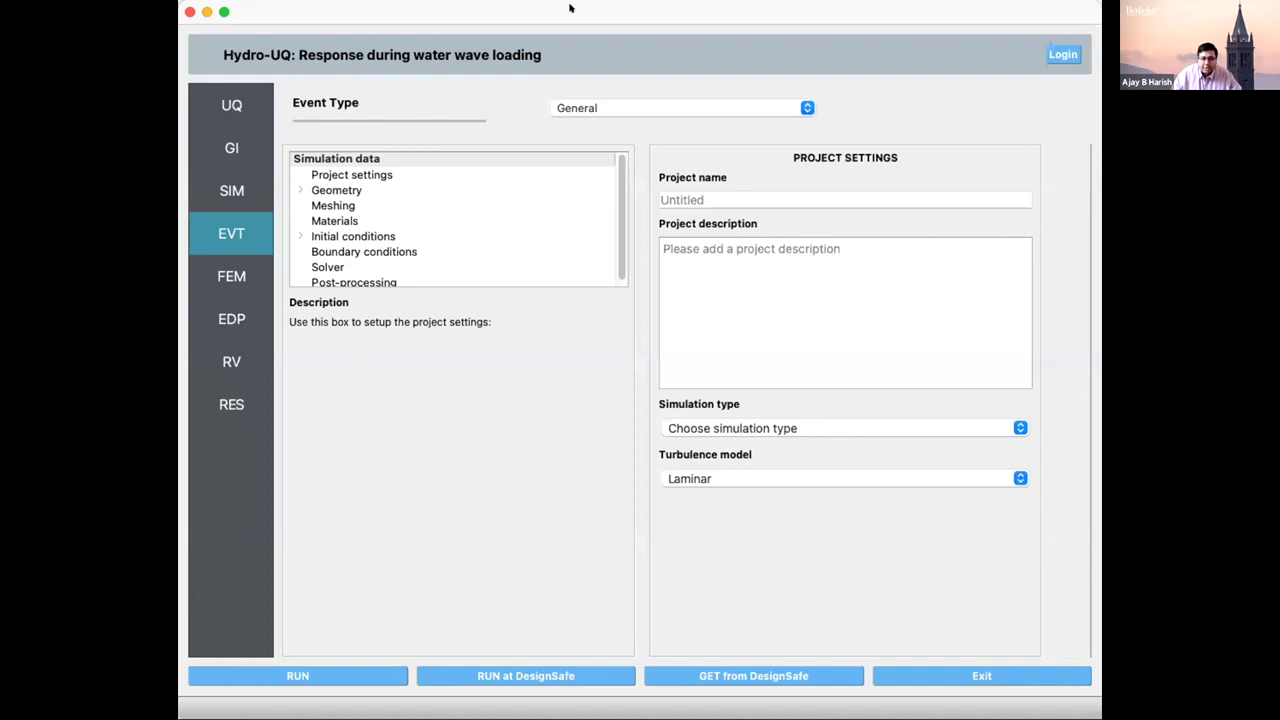
Step: Check the Dakota LHS 20-sample UQ settings and the EVT project settings, then return to UQ
{"action": "left_click", "coordinate": [237, 91]}
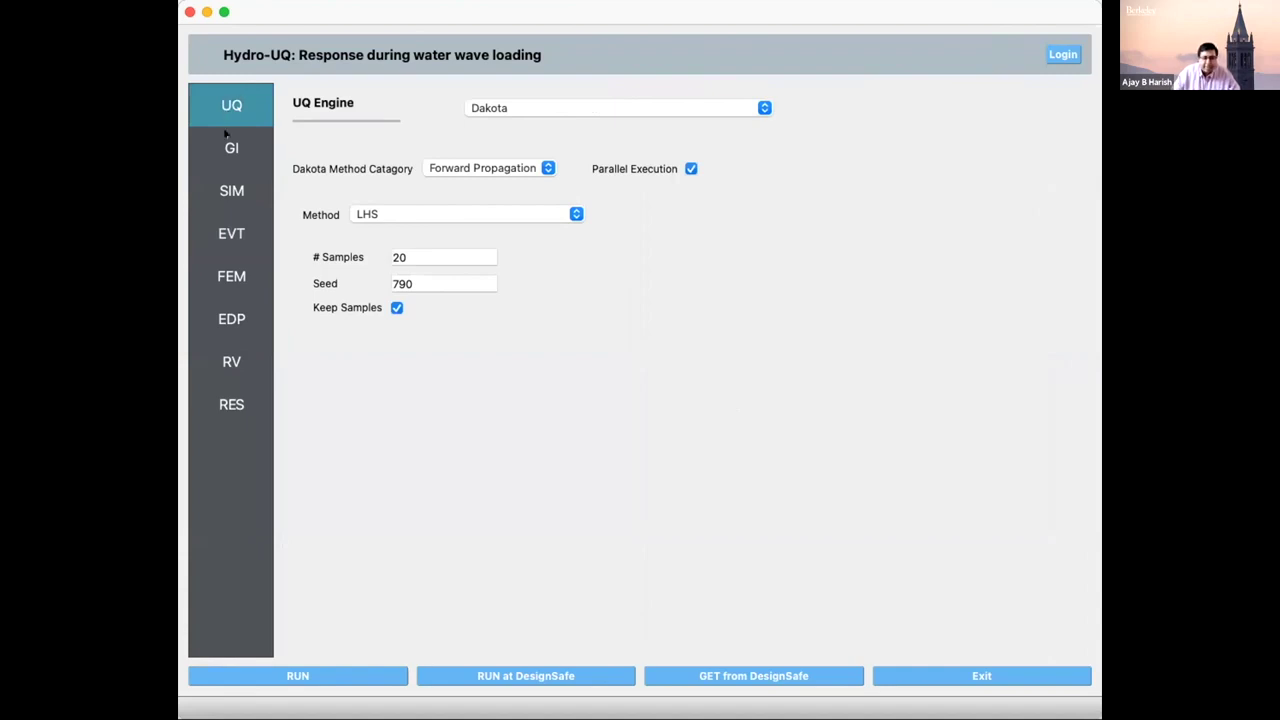
{"action": "left_click", "coordinate": [228, 230]}
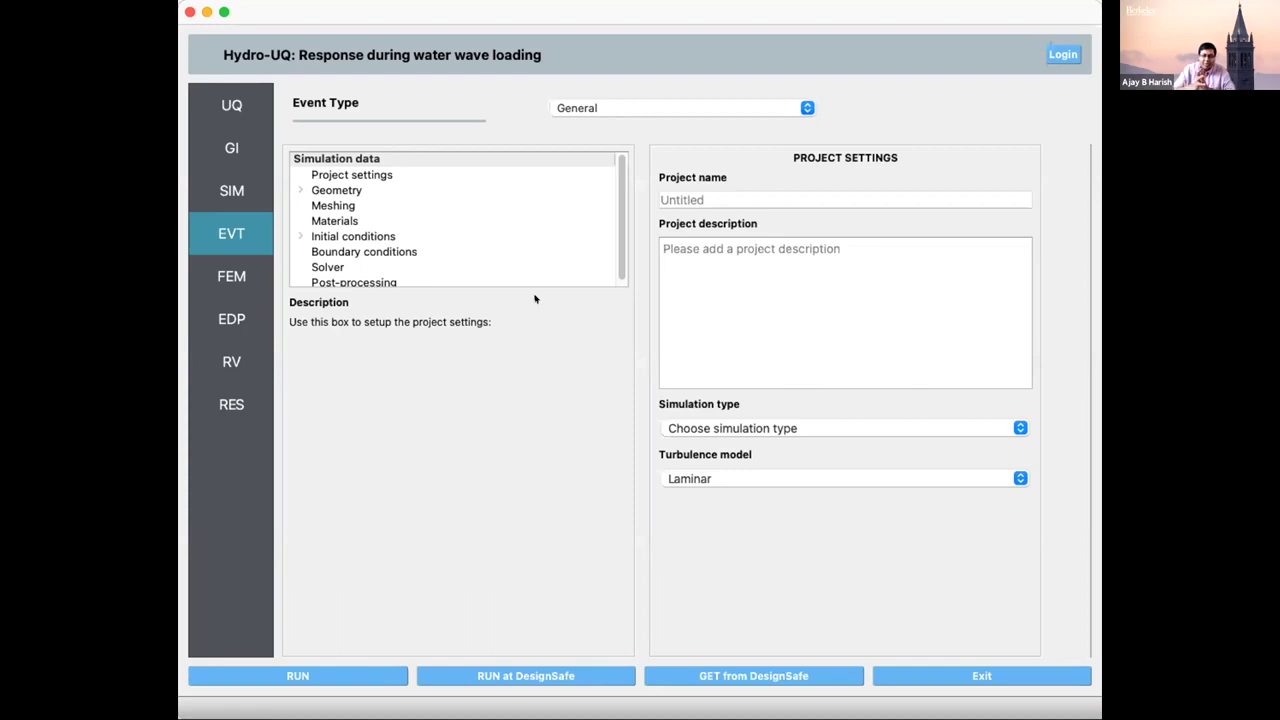
{"action": "left_click", "coordinate": [209, 106]}
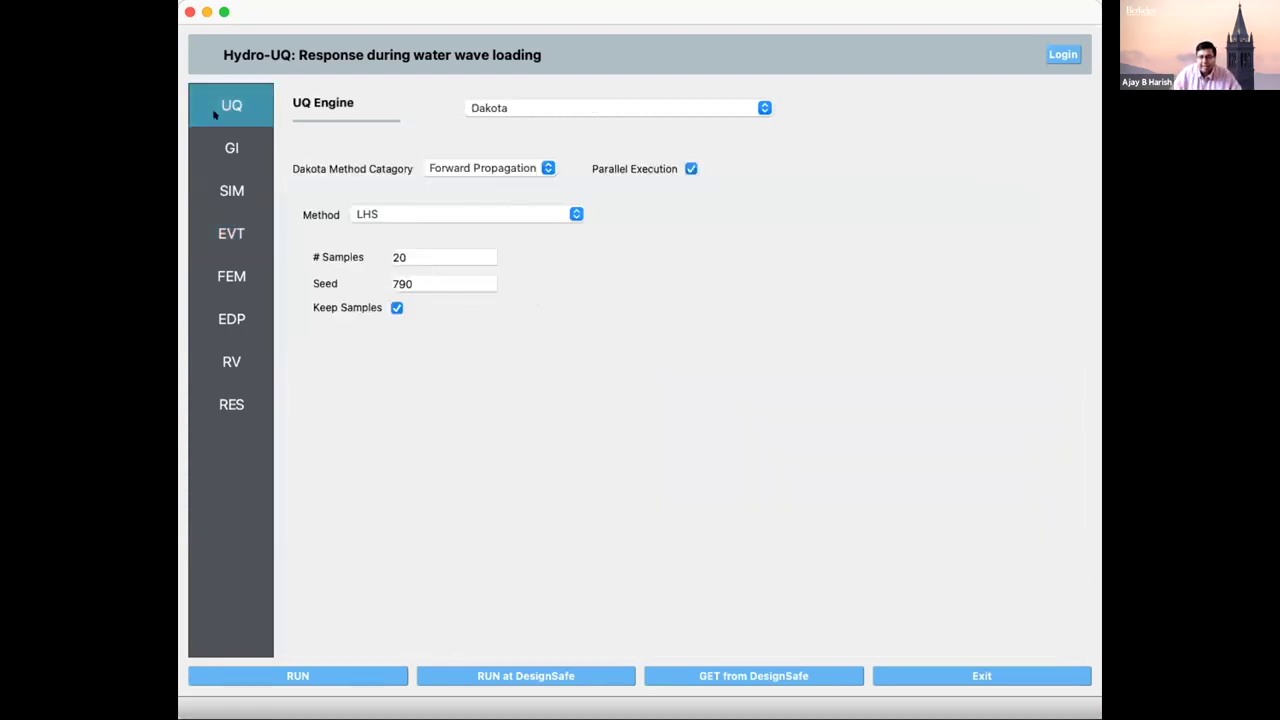
{"action": "left_click", "coordinate": [1060, 52]}
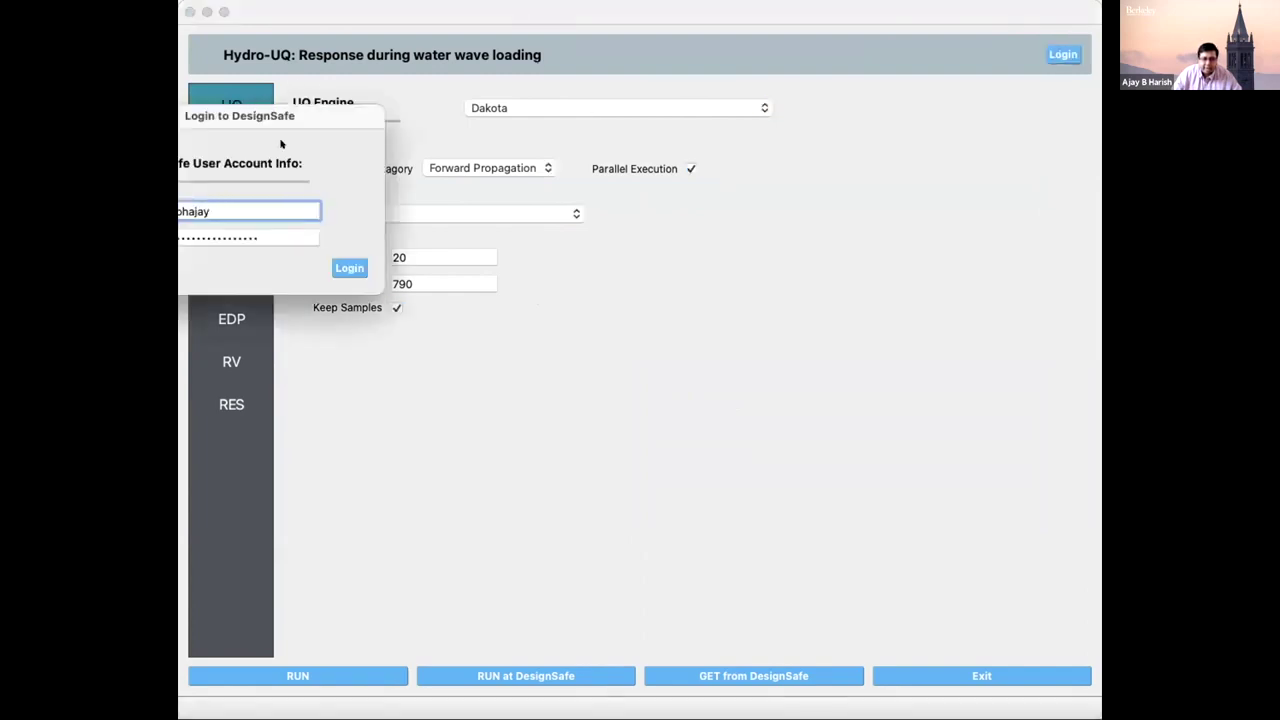
{"action": "key", "text": "Return"}
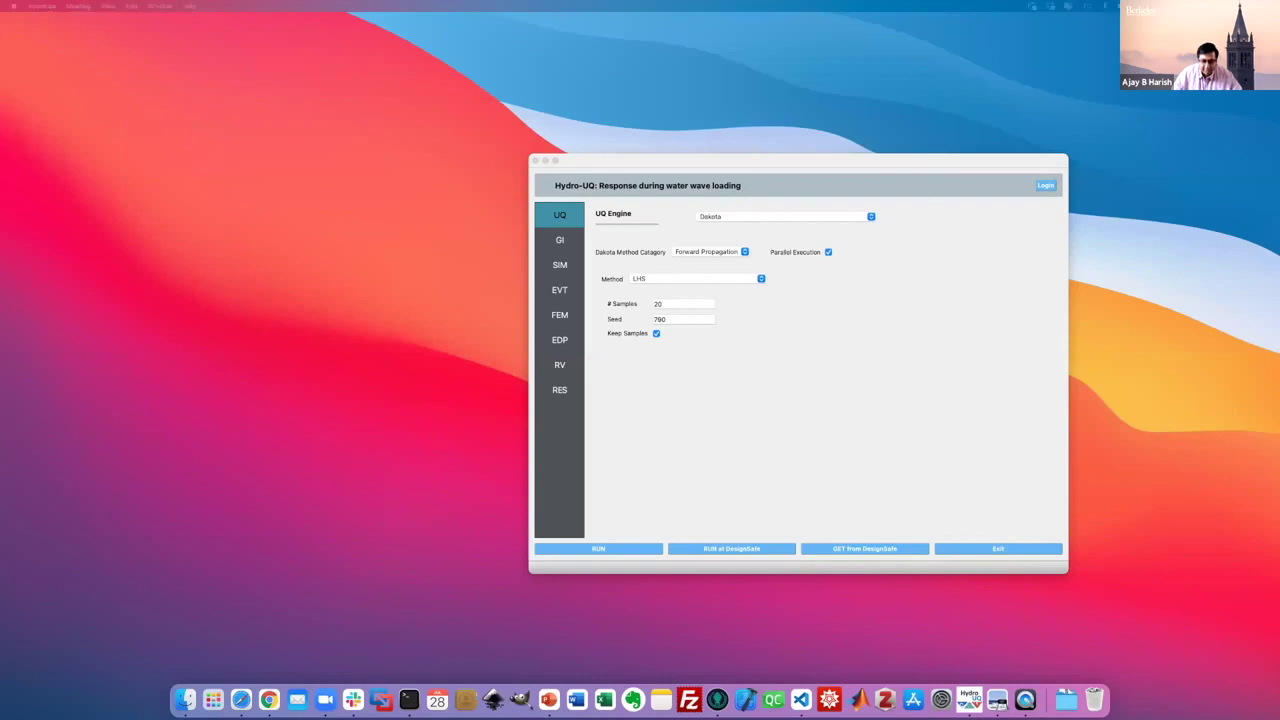
Step: Sign in to DesignSafe with the prefilled username and move the output window higher
{"action": "left_click_drag", "start_coordinate": [822, 165], "coordinate": [632, 151]}
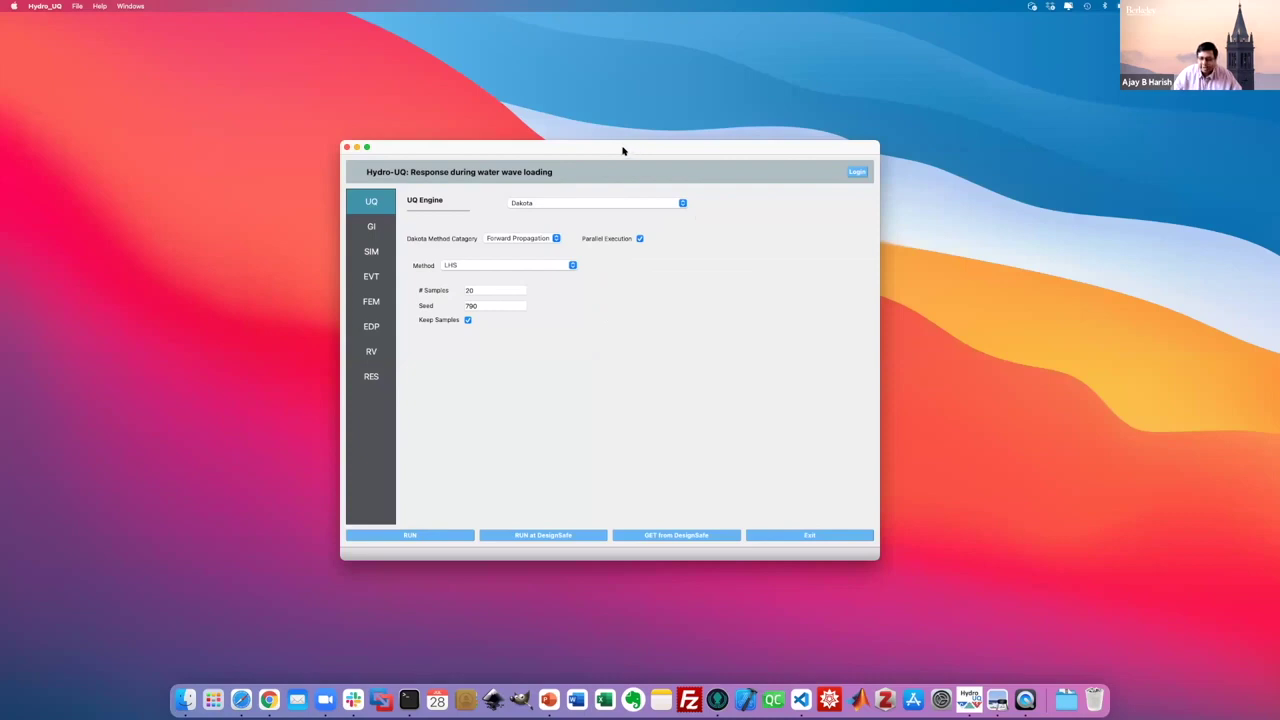
{"action": "left_click", "coordinate": [854, 171]}
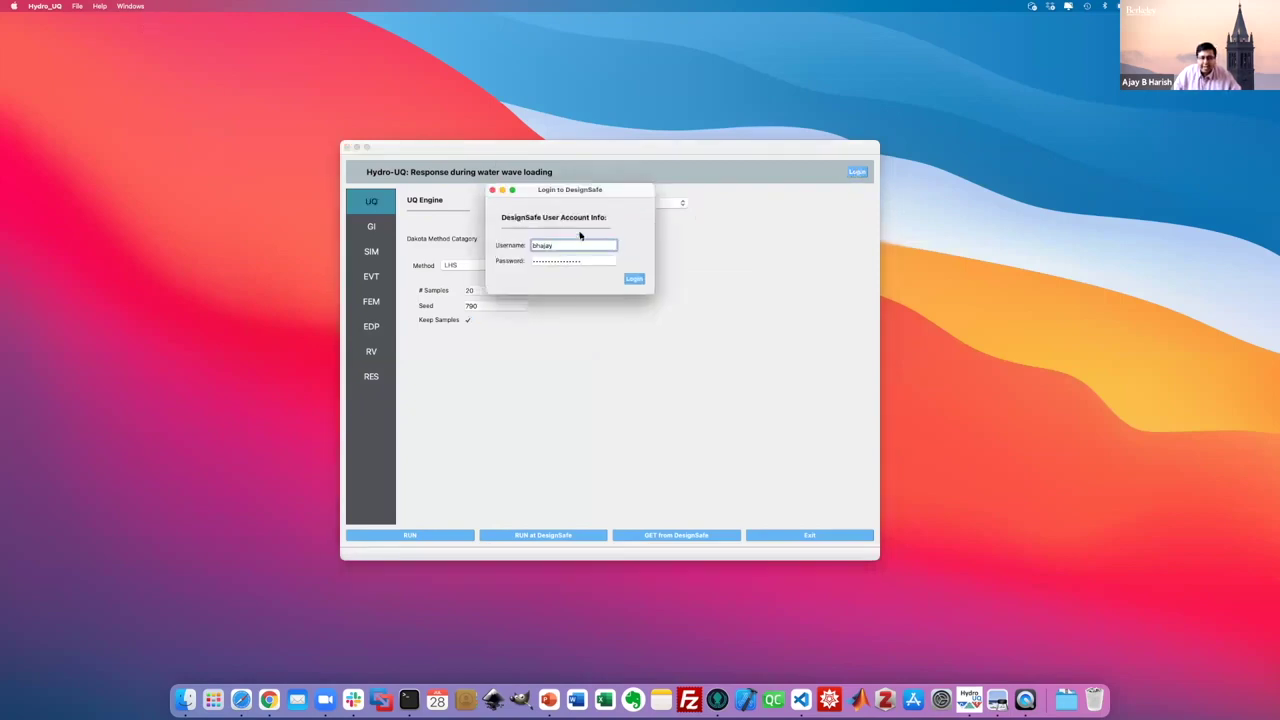
{"action": "double_click", "coordinate": [636, 376]}
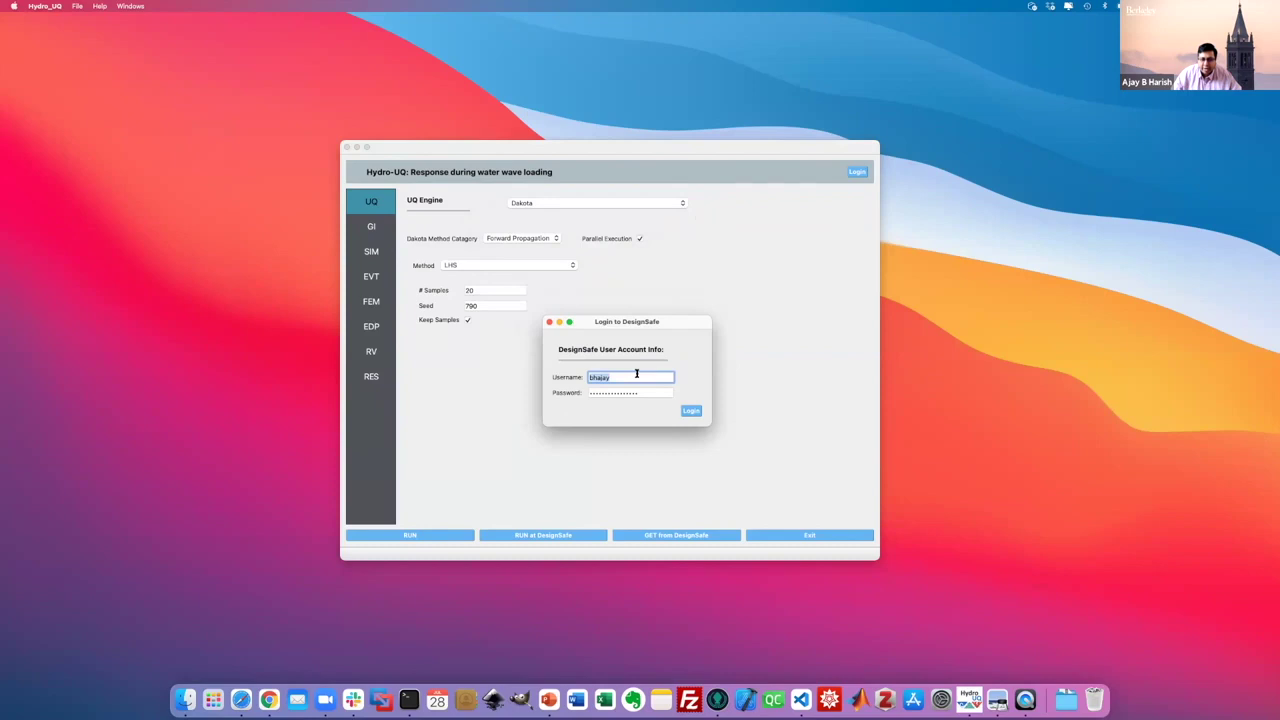
{"action": "left_click", "coordinate": [635, 372]}
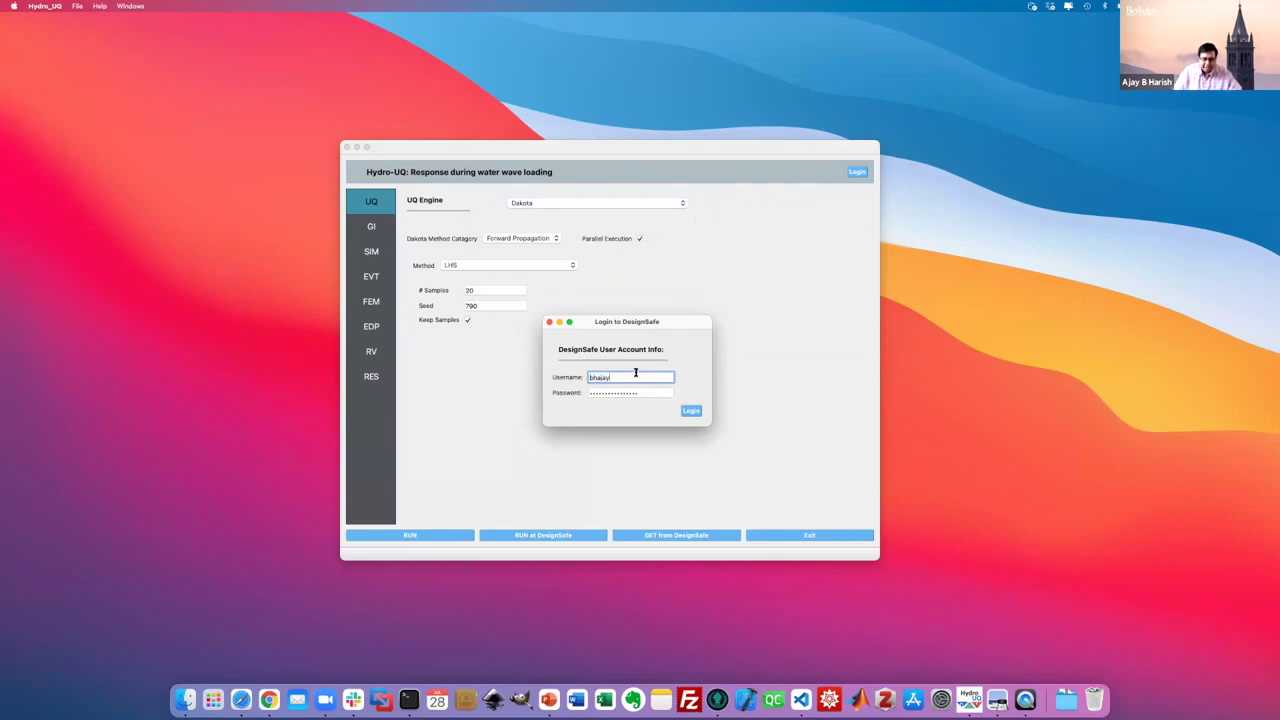
{"action": "left_click", "coordinate": [691, 411]}
{"action": "left_click_drag", "start_coordinate": [737, 293], "coordinate": [811, 85]}
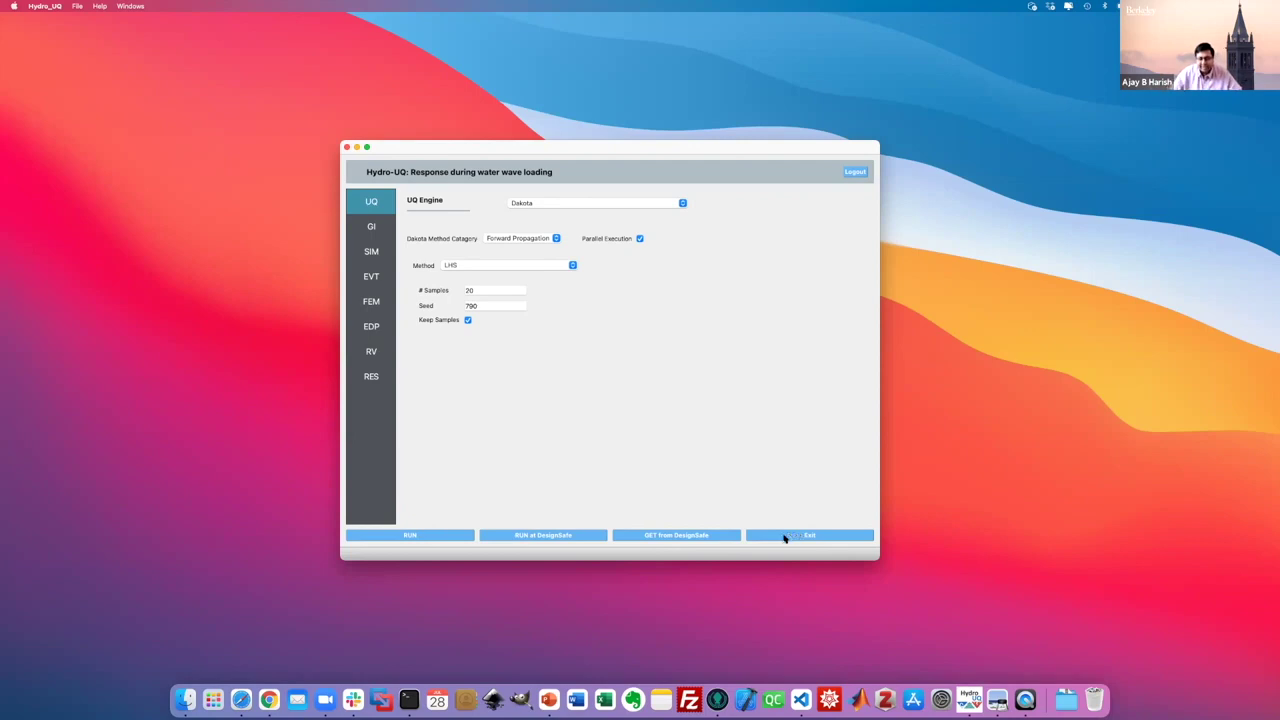
Step: Quit Hydro-UQ, relaunch Hydro_UQ from Launchpad search, and try running the analysis locally
{"action": "left_click", "coordinate": [780, 539]}
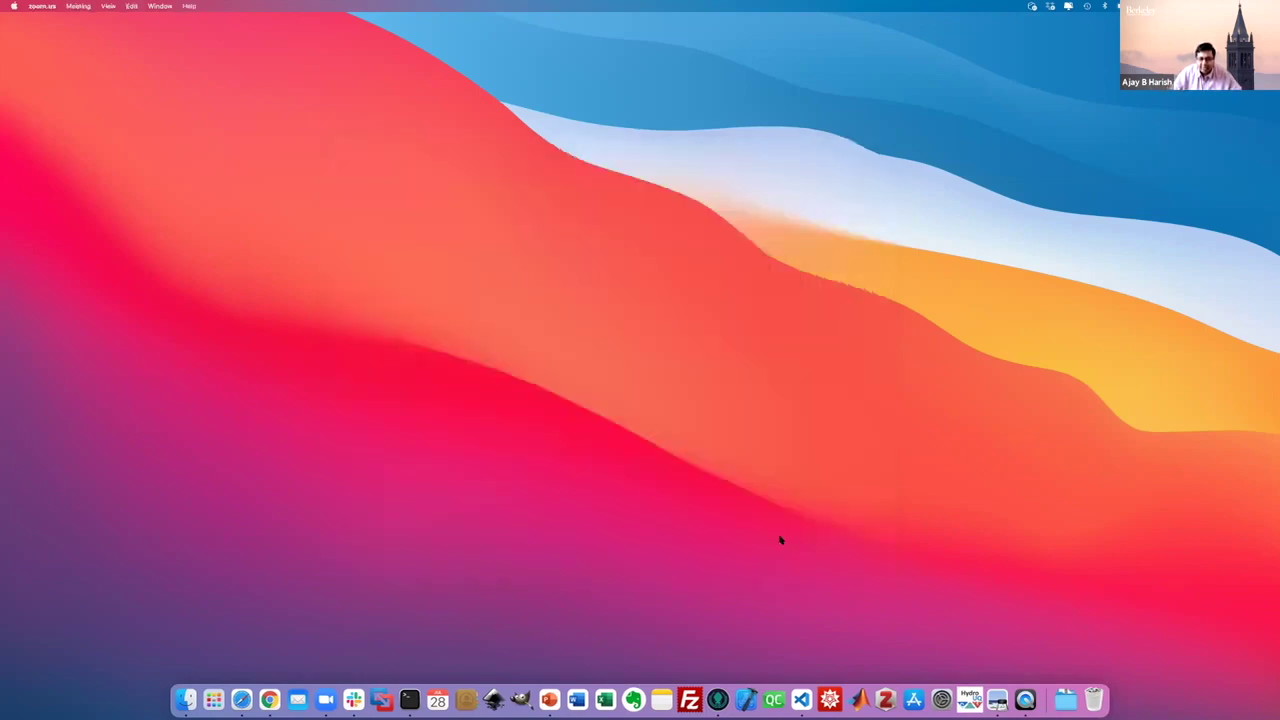
{"action": "left_click", "coordinate": [228, 699]}
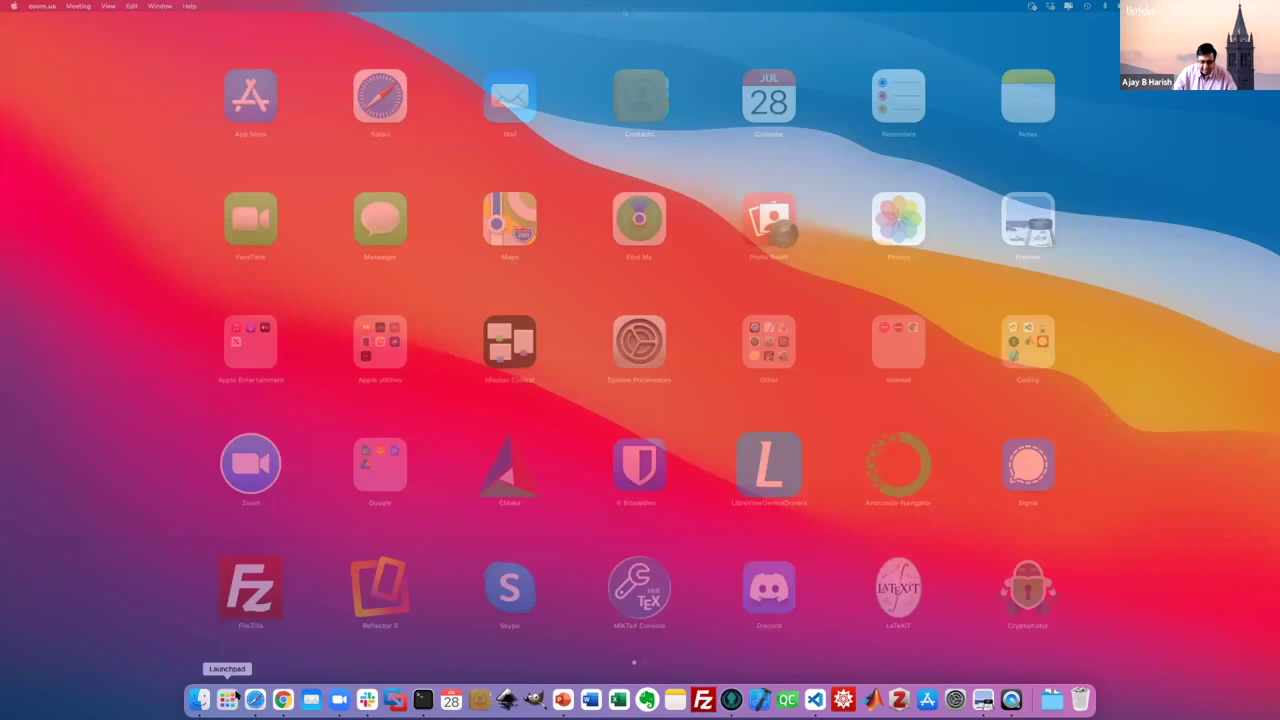
{"action": "type", "text": "hydr"}
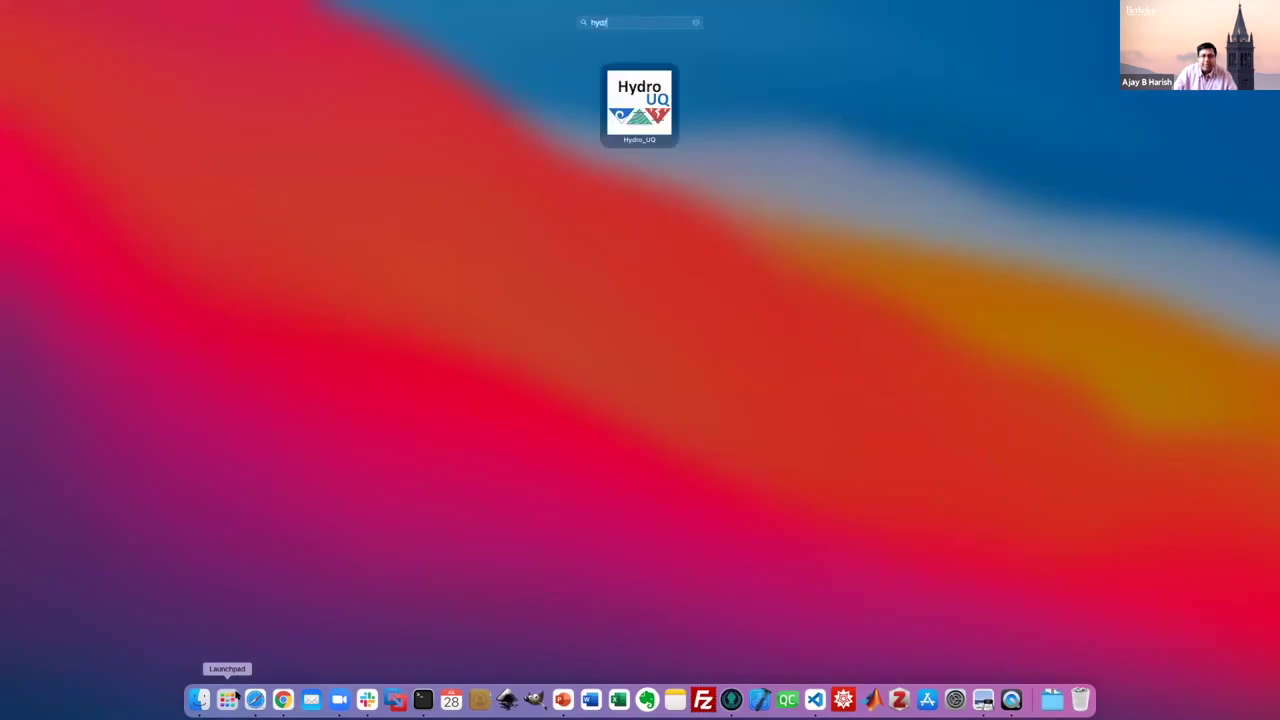
{"action": "key", "text": "Return"}
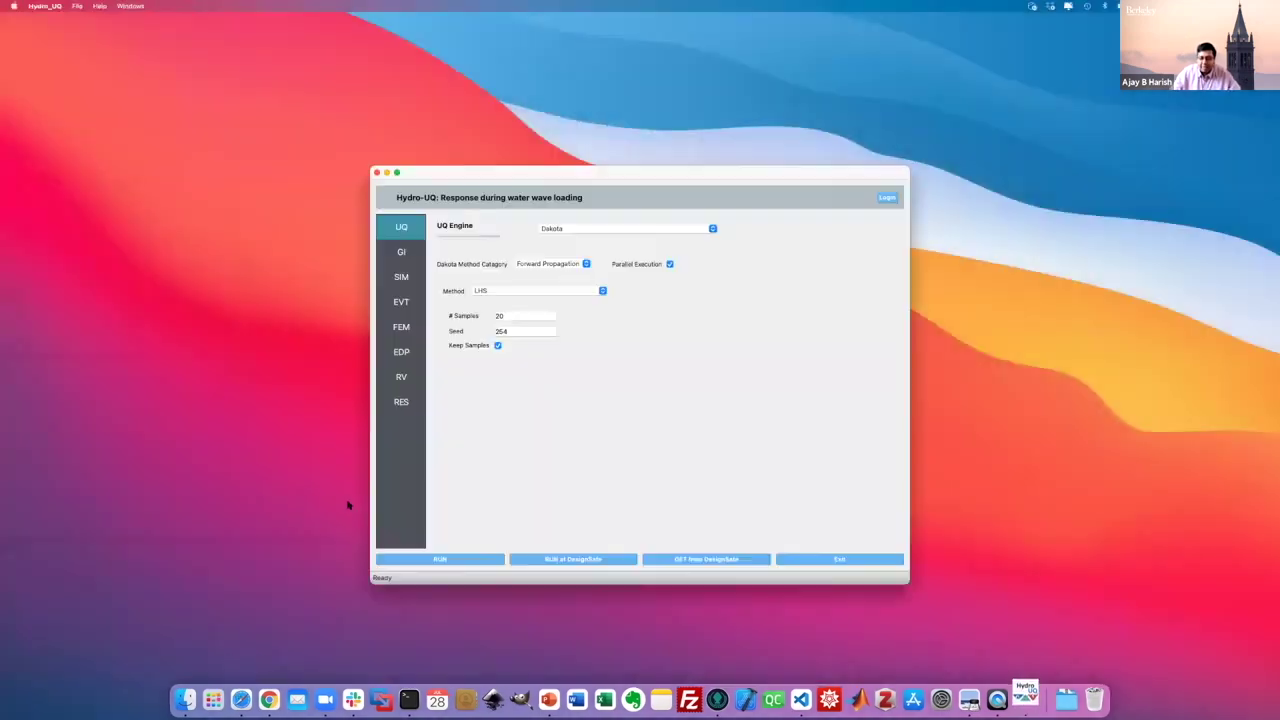
{"action": "left_click", "coordinate": [467, 563]}
{"action": "left_click", "coordinate": [467, 563]}
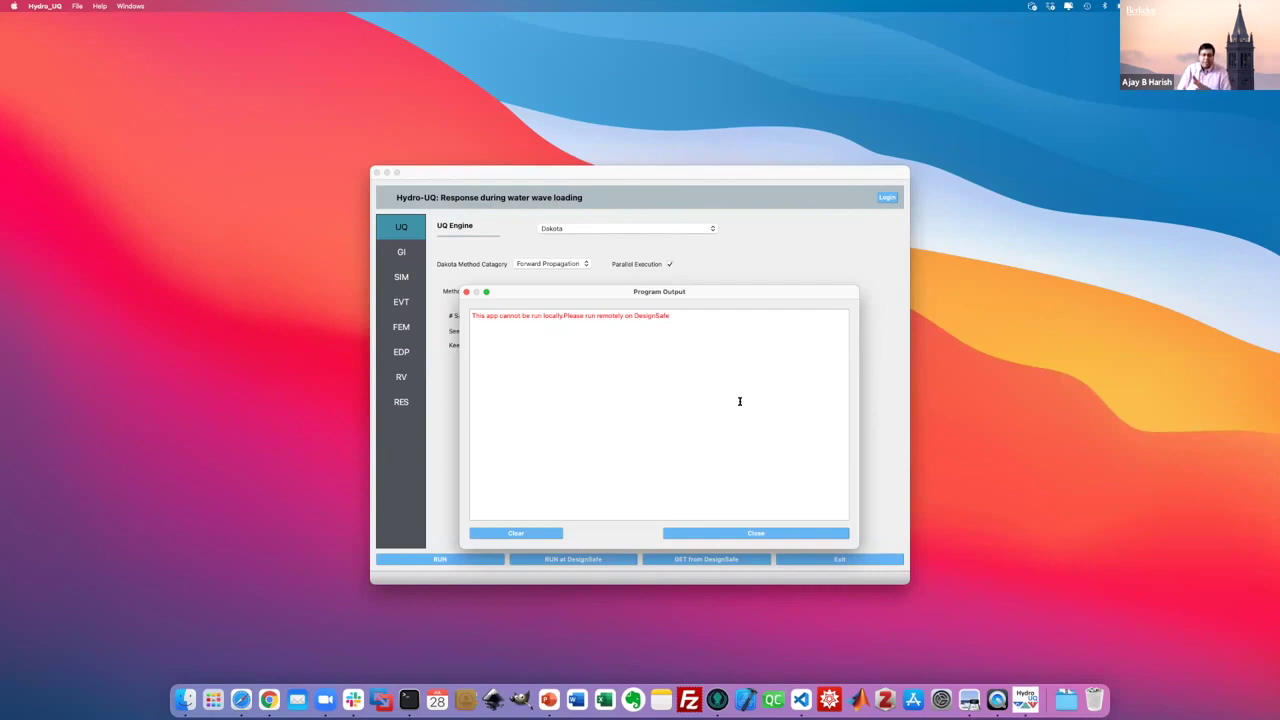
Step: Try to get remote jobs from DesignSafe and dismiss the login-required message
{"action": "left_click", "coordinate": [743, 537]}
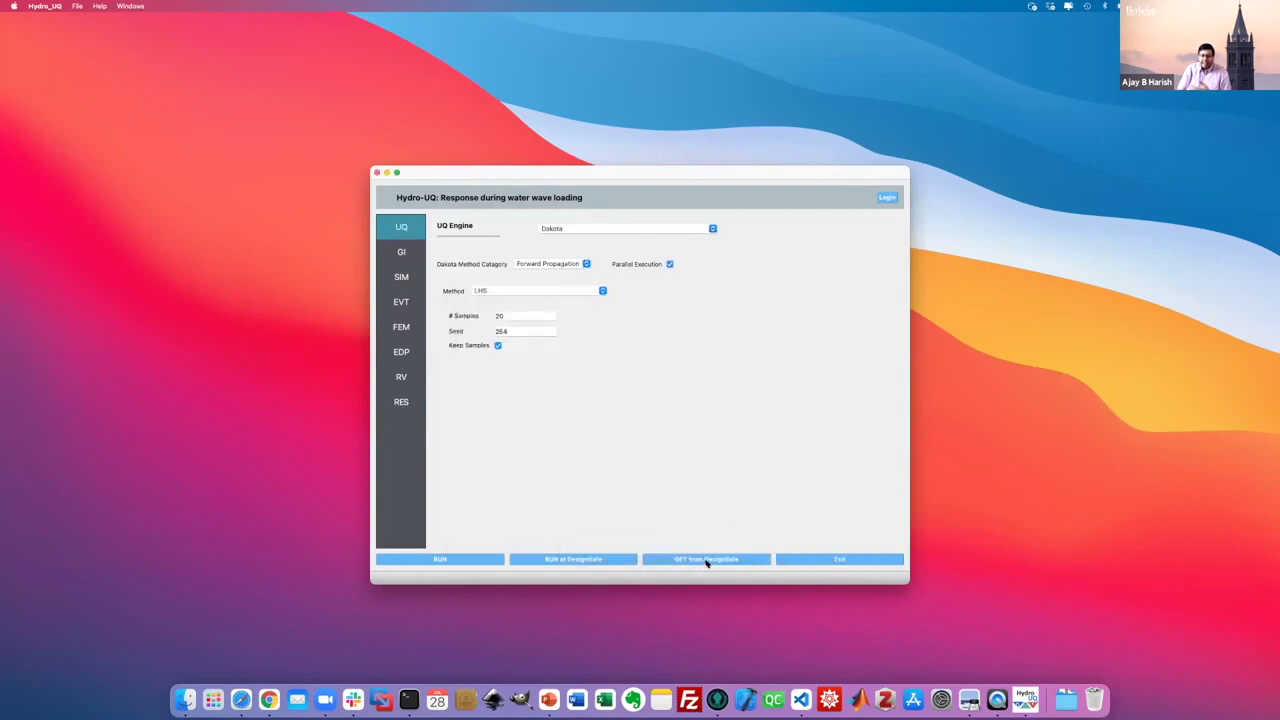
{"action": "left_click", "coordinate": [706, 560]}
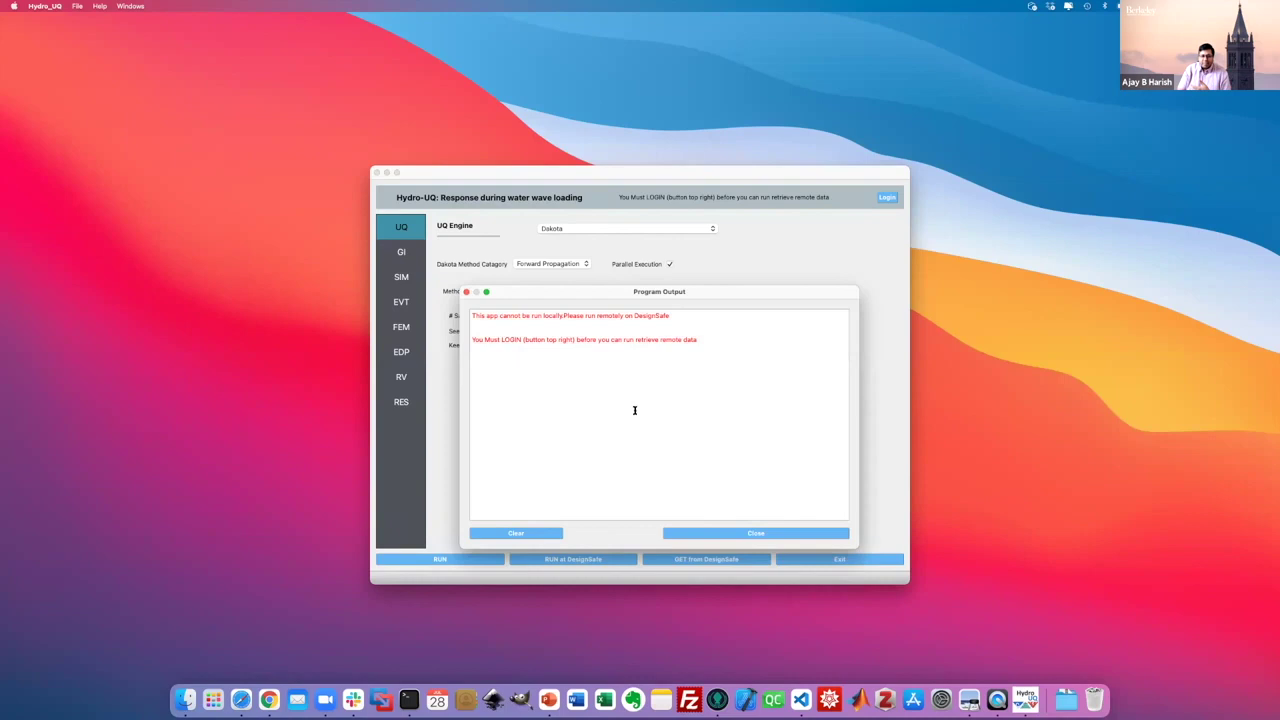
{"action": "left_click", "coordinate": [750, 535]}
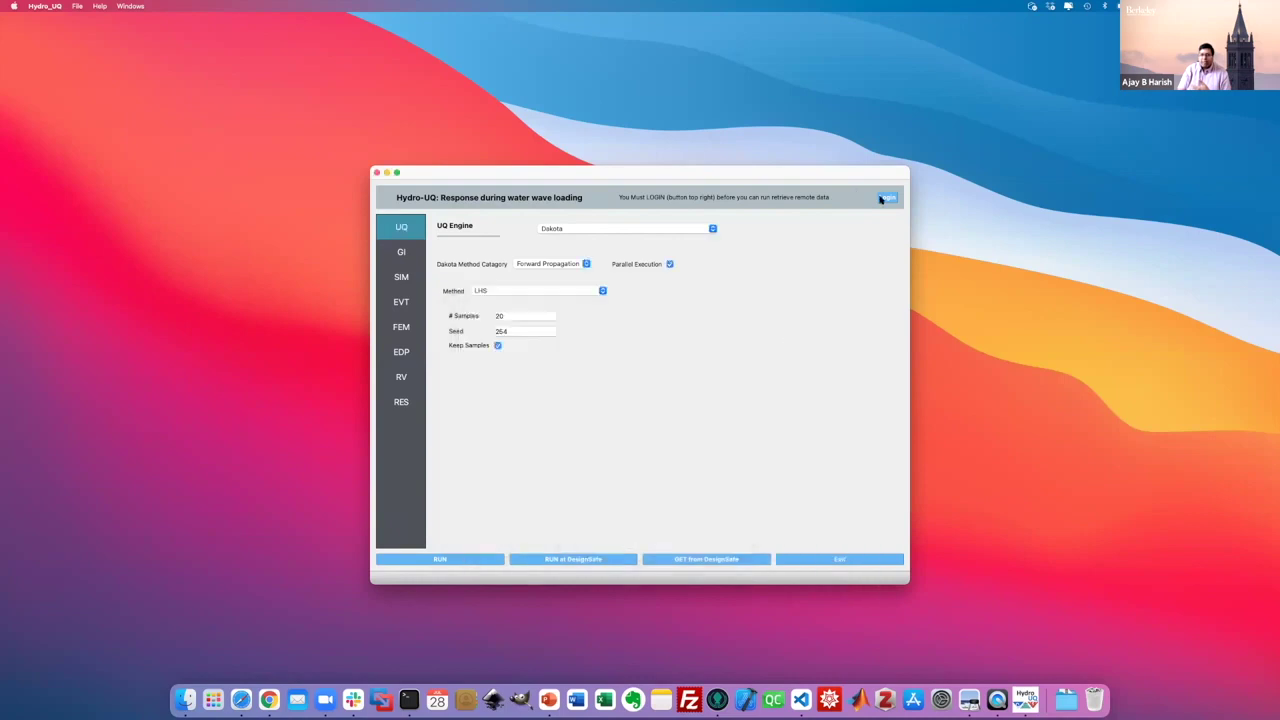
Step: Sign in with saved credentials and retrieve the list of submitted jobs, all FINISHED
{"action": "left_click", "coordinate": [884, 197]}
{"action": "left_click", "coordinate": [627, 310]}
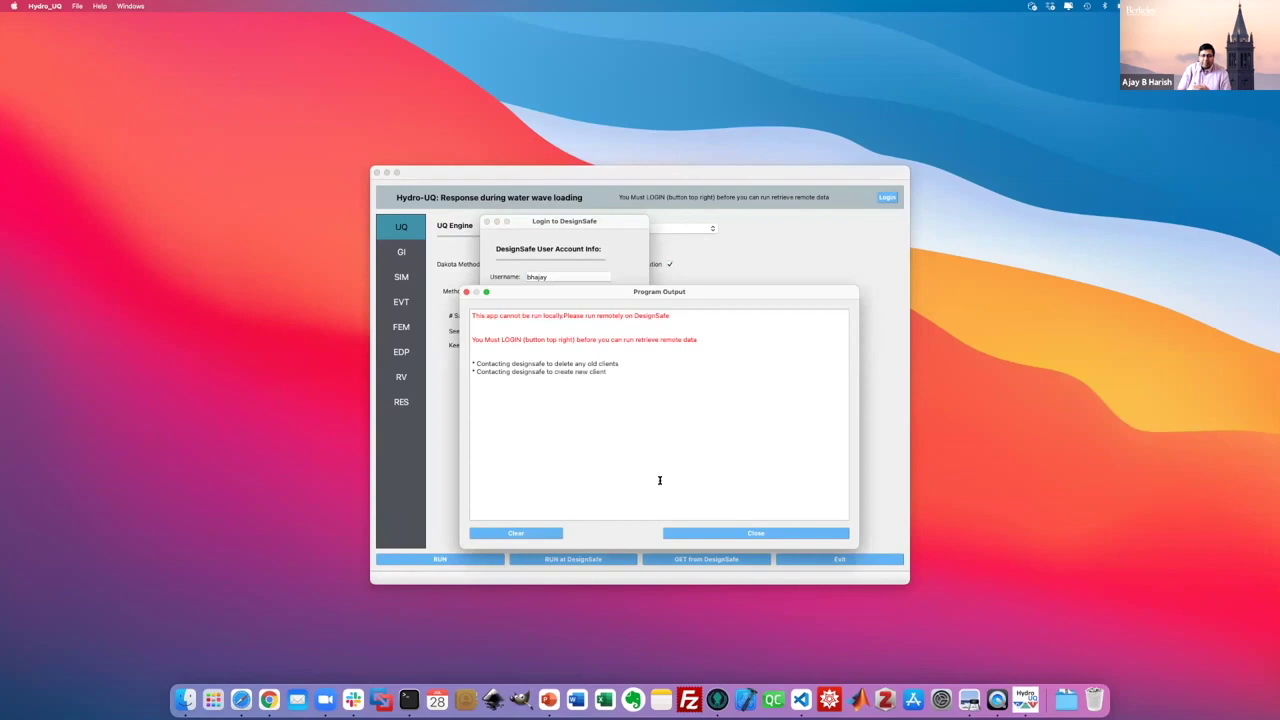
{"action": "left_click", "coordinate": [688, 531]}
{"action": "left_click", "coordinate": [684, 558]}
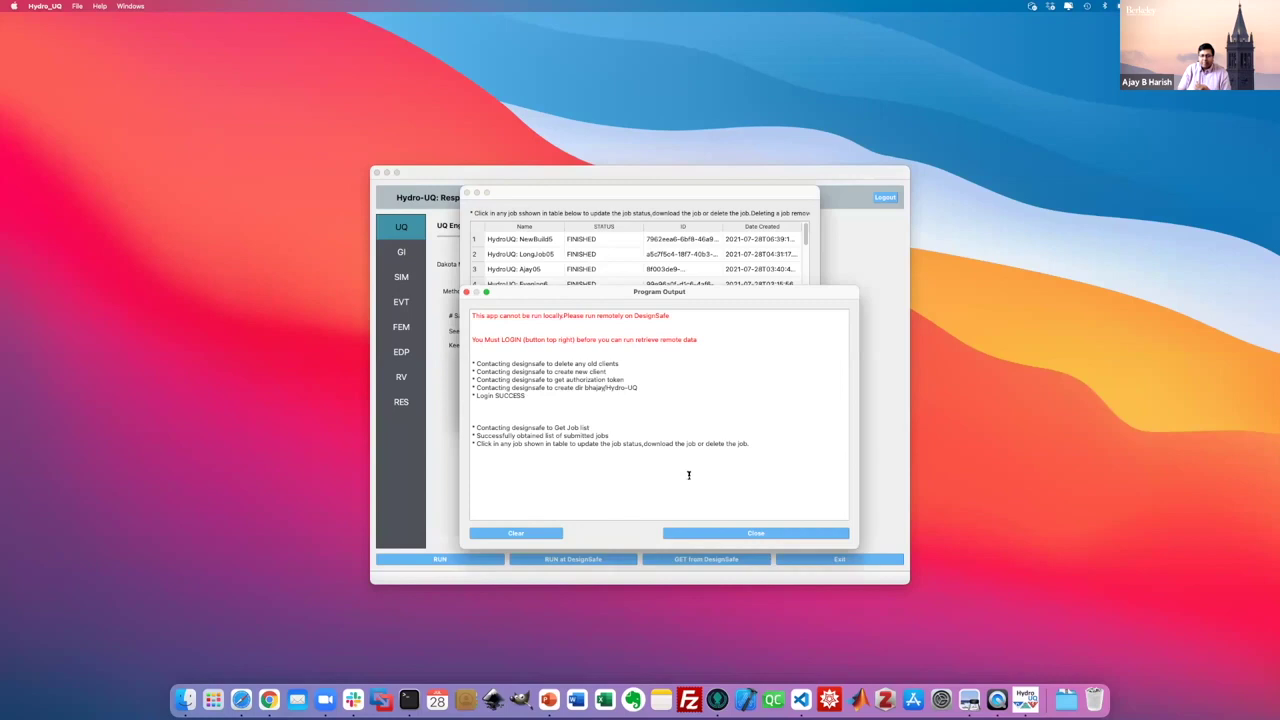
Step: Refresh the NewBuild5 job's status from the job list, confirming it is FINISHED
{"action": "left_click", "coordinate": [693, 535]}
{"action": "scroll", "coordinate": [678, 372], "scroll_direction": "down", "scroll_amount": 20}
{"action": "scroll", "coordinate": [678, 372], "scroll_direction": "up", "scroll_amount": 20}
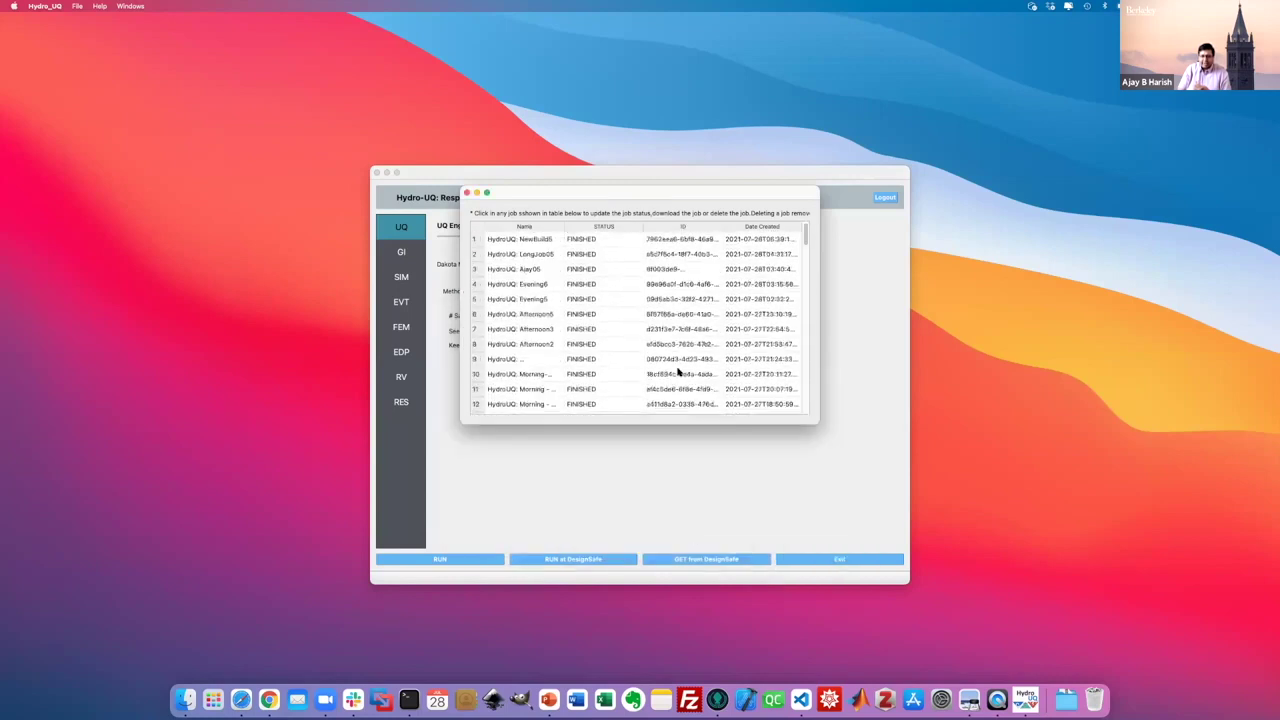
{"action": "right_click", "coordinate": [700, 240]}
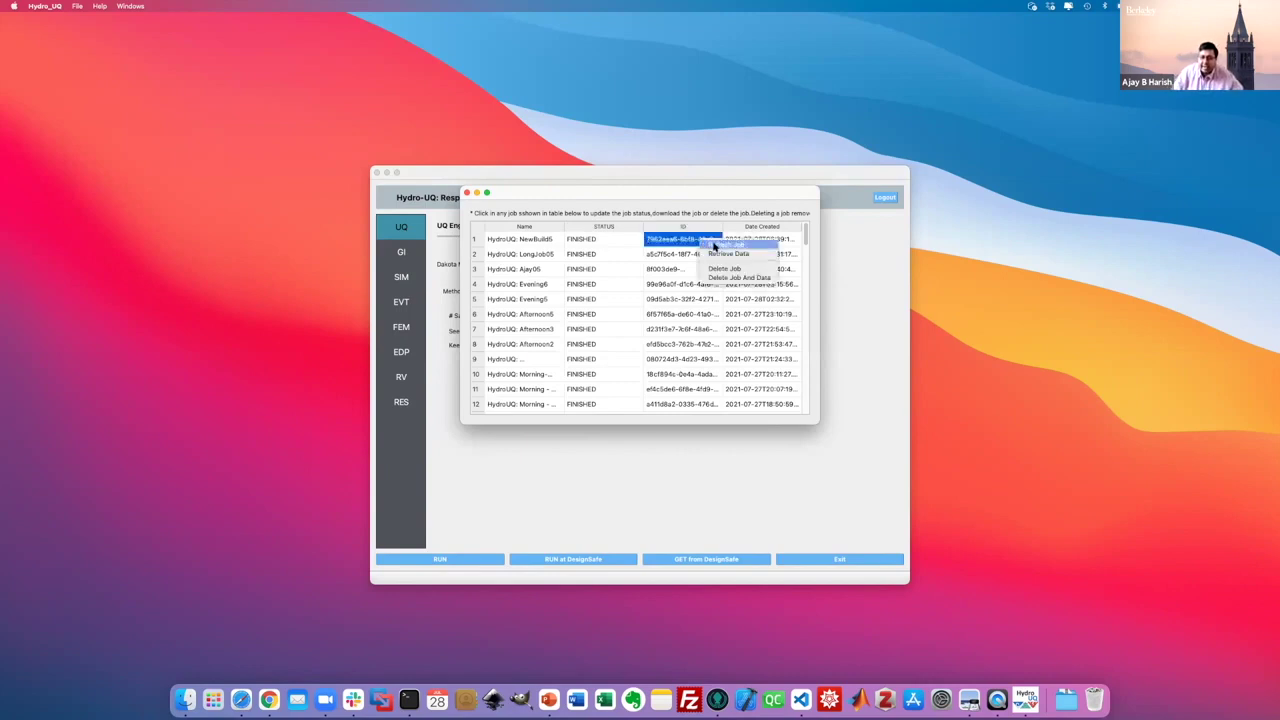
{"action": "left_click", "coordinate": [601, 242]}
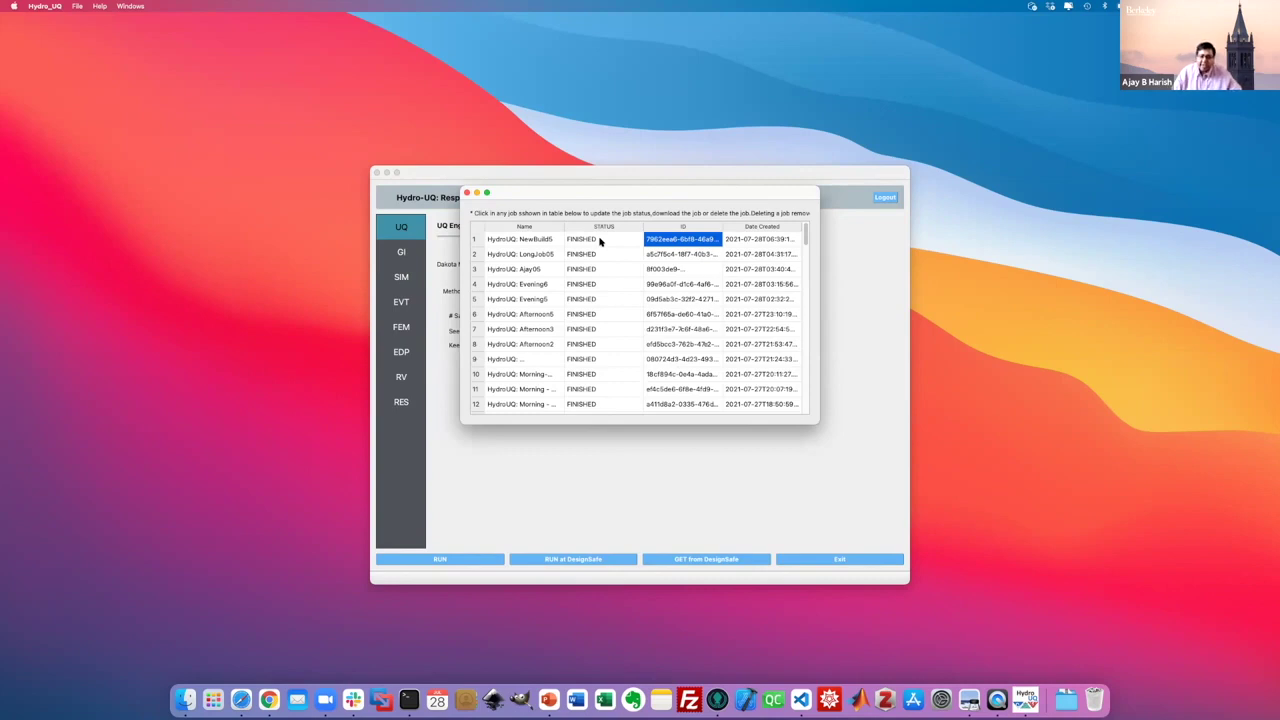
{"action": "right_click", "coordinate": [600, 242]}
{"action": "left_click", "coordinate": [611, 248]}
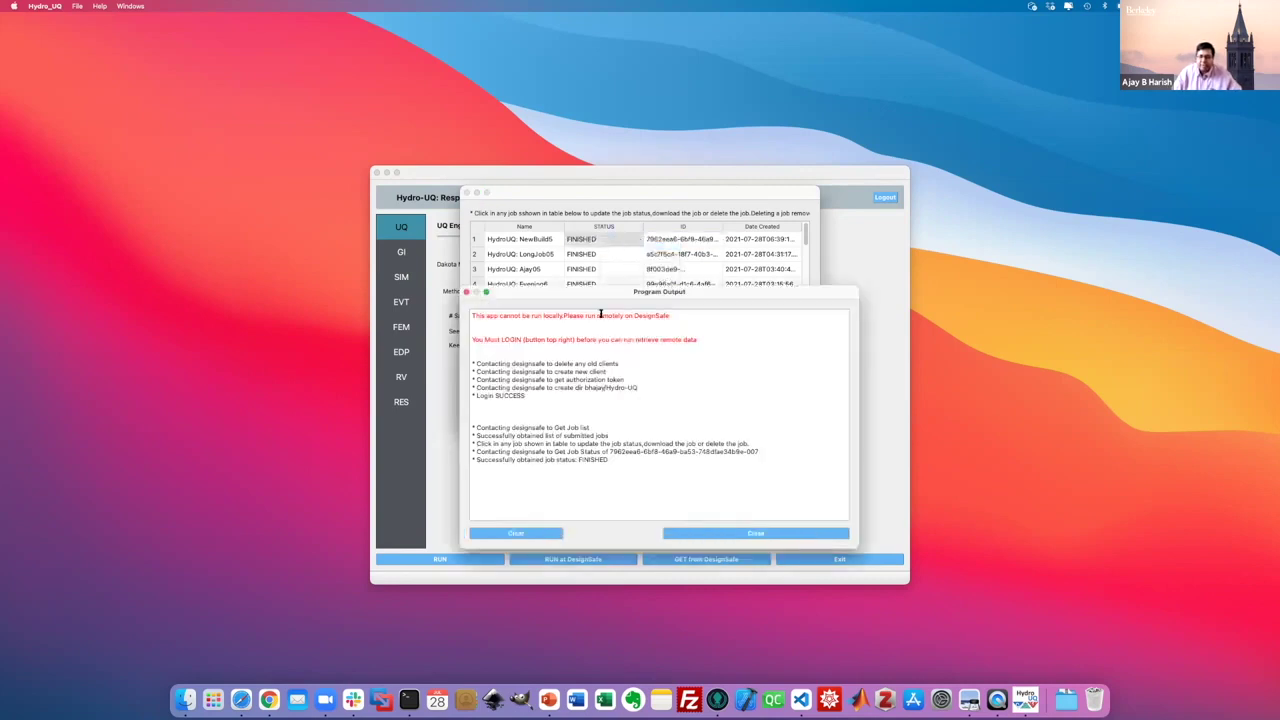
{"action": "left_click", "coordinate": [696, 535]}
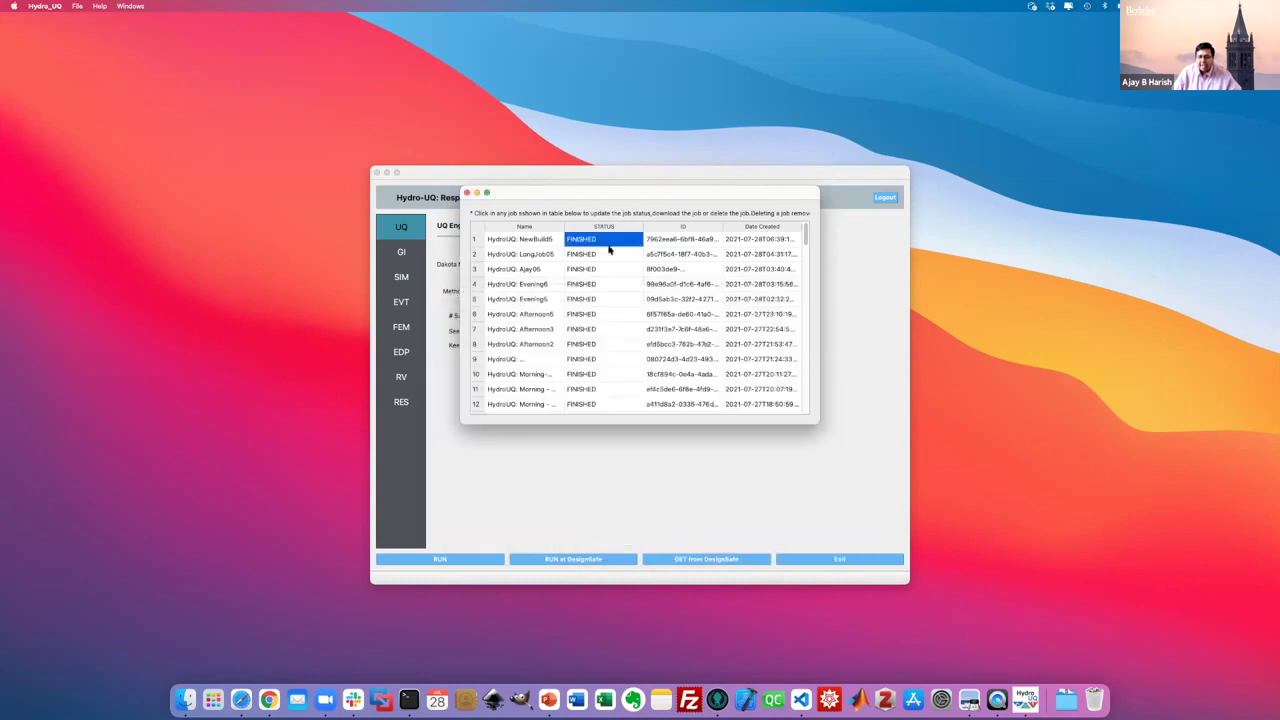
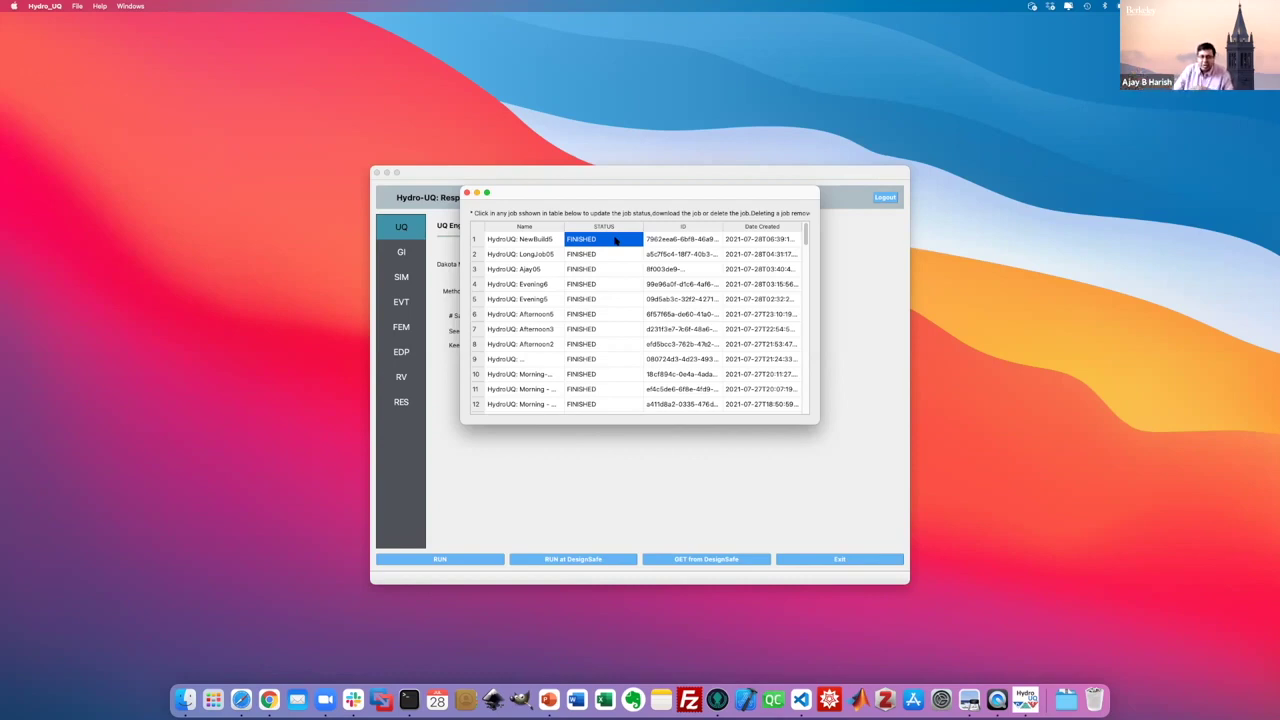
Step: Refresh the NewBuild5 job's status from its job options menu
{"action": "right_click", "coordinate": [615, 240]}
{"action": "left_click", "coordinate": [628, 247]}
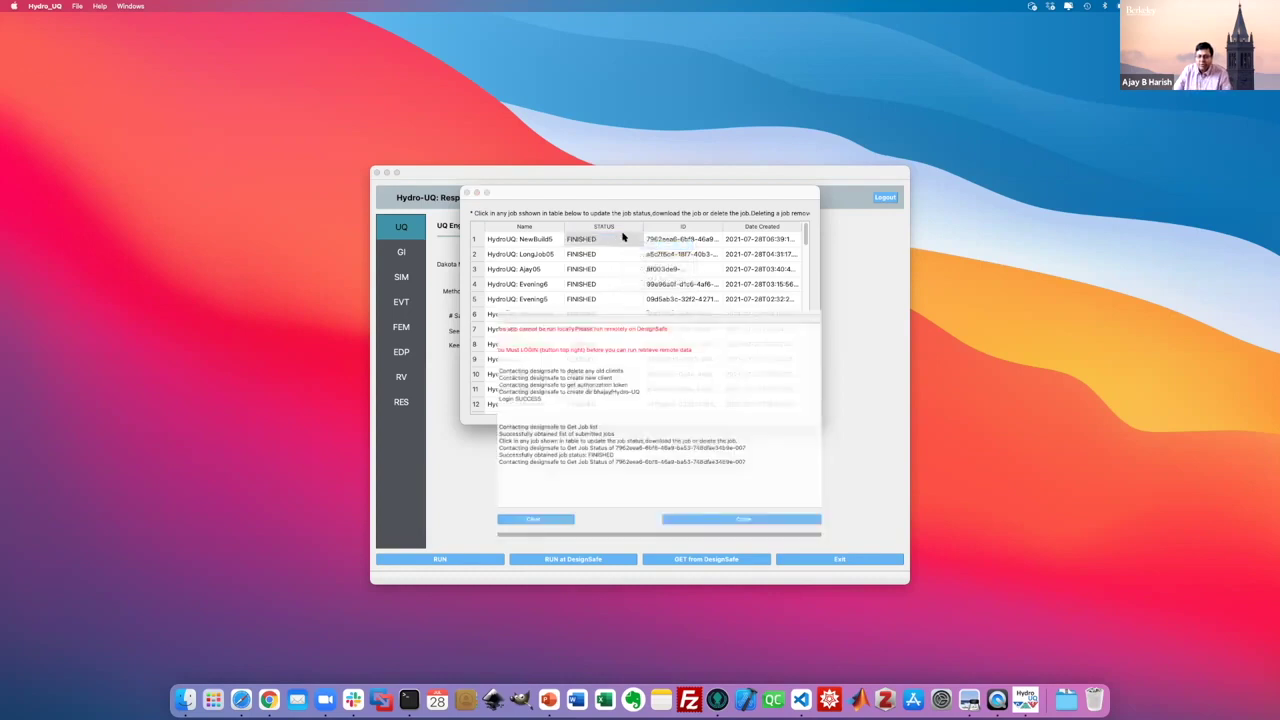
{"action": "left_click", "coordinate": [625, 239]}
{"action": "right_click", "coordinate": [635, 240]}
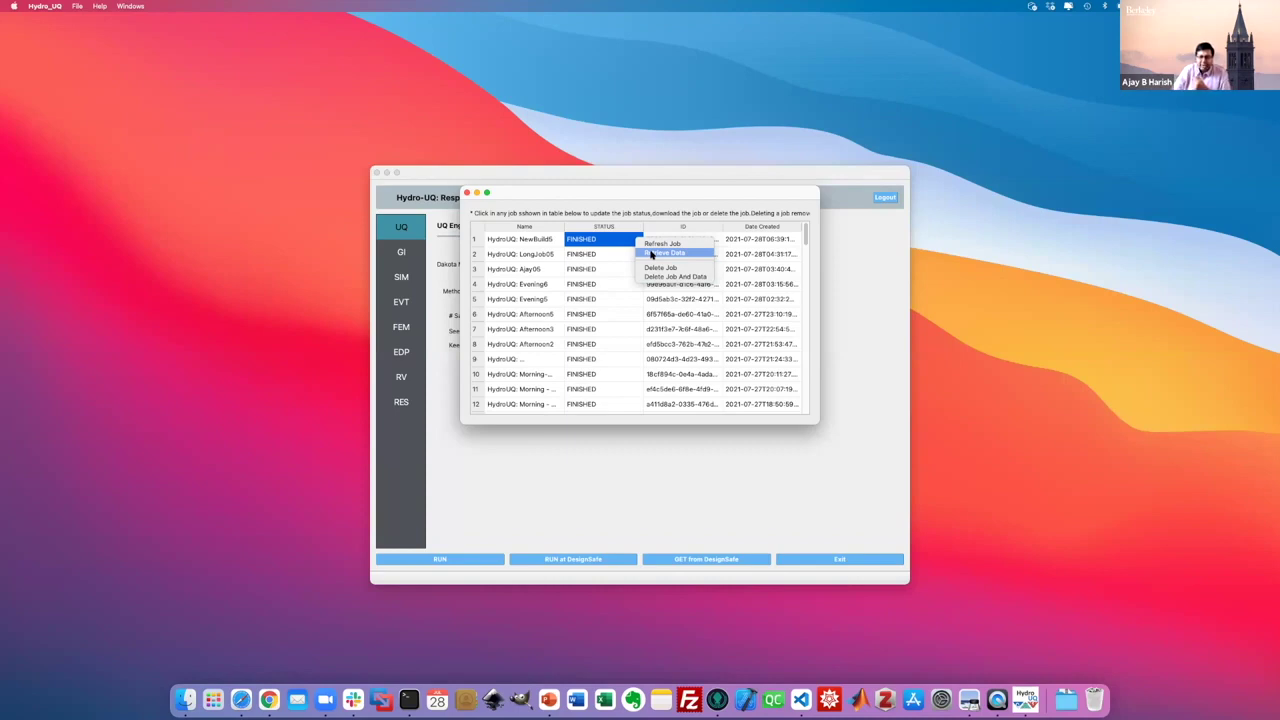
Step: Retrieve NewBuild5's result data into the Desktop temp folder
{"action": "left_click", "coordinate": [651, 255]}
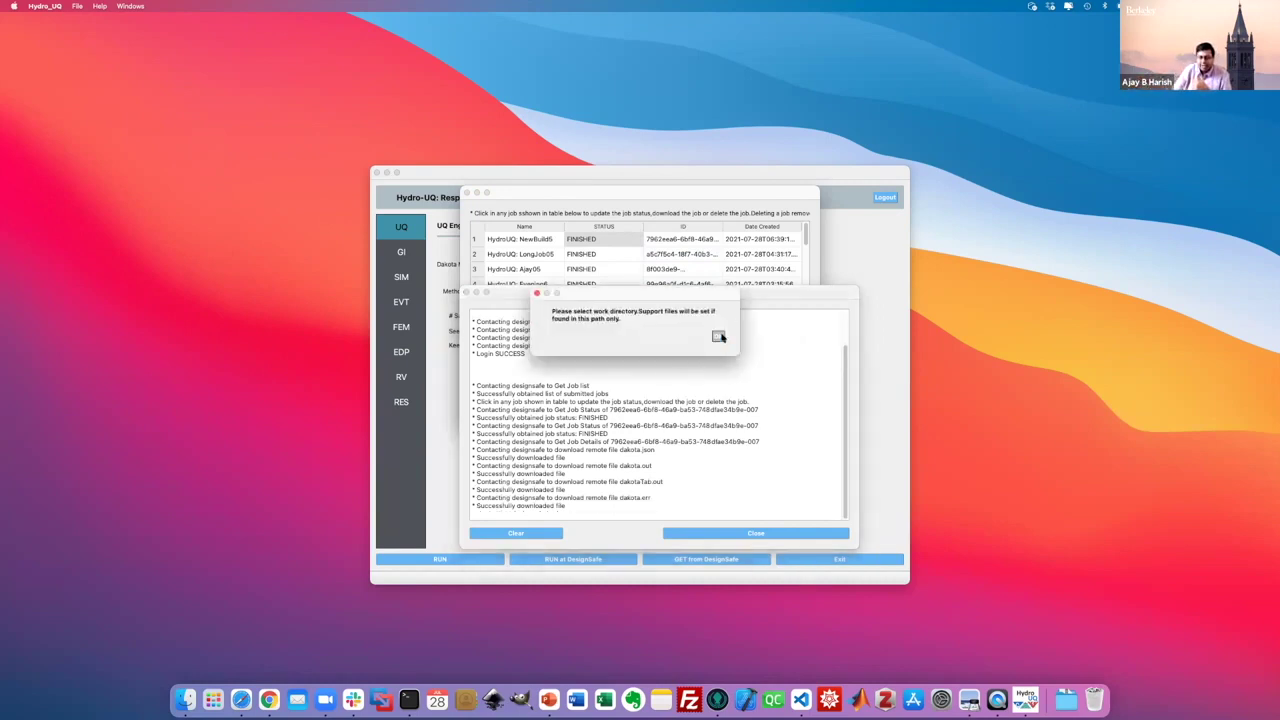
{"action": "left_click", "coordinate": [718, 336]}
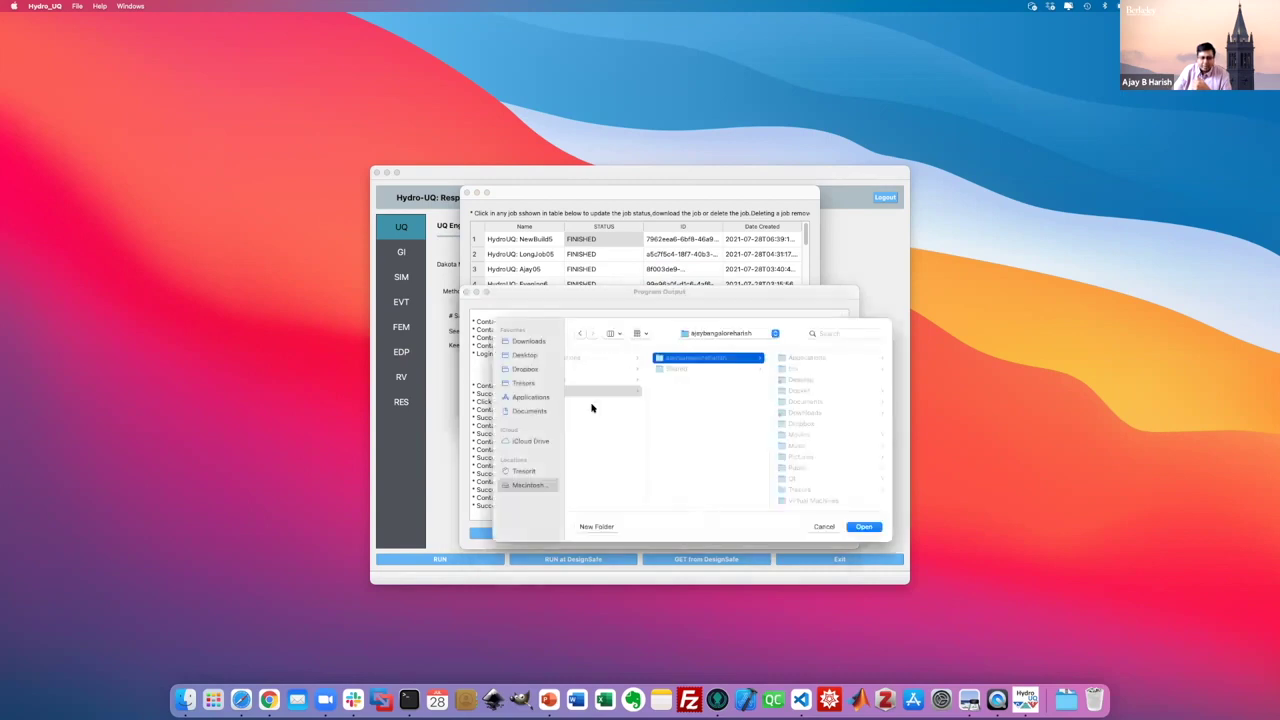
{"action": "left_click", "coordinate": [526, 355]}
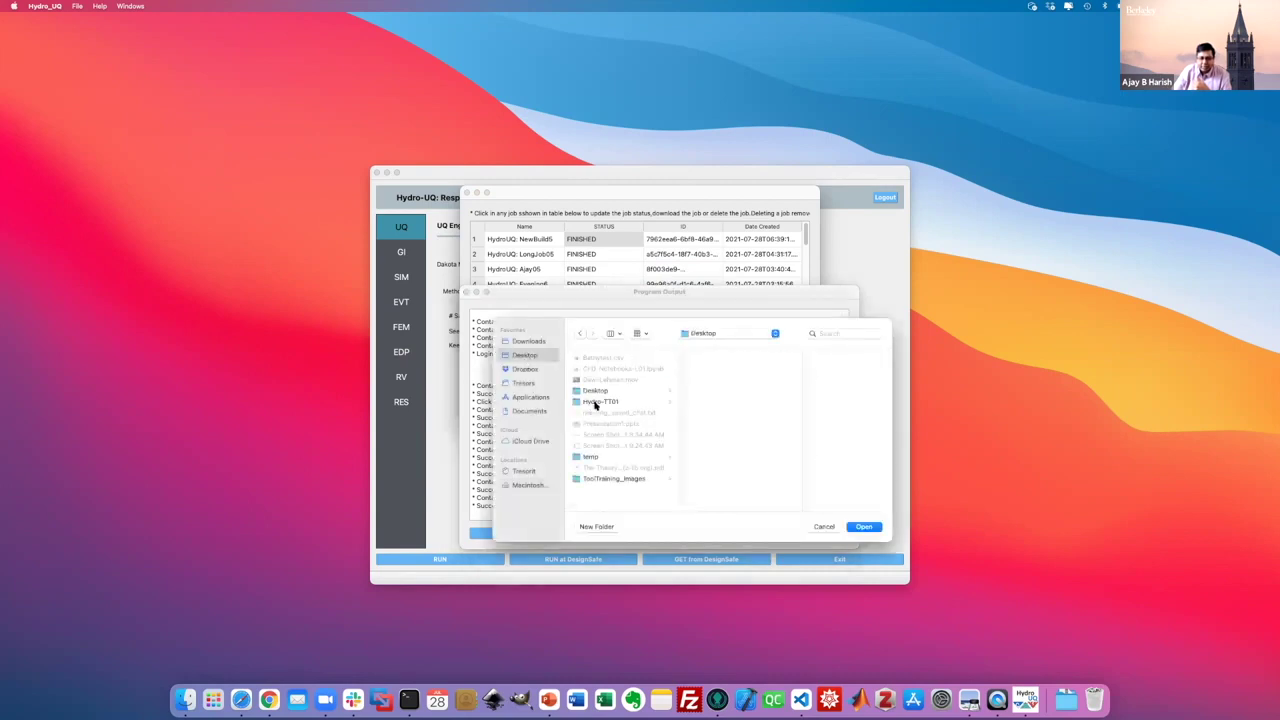
{"action": "left_click", "coordinate": [600, 457]}
{"action": "left_click", "coordinate": [864, 527]}
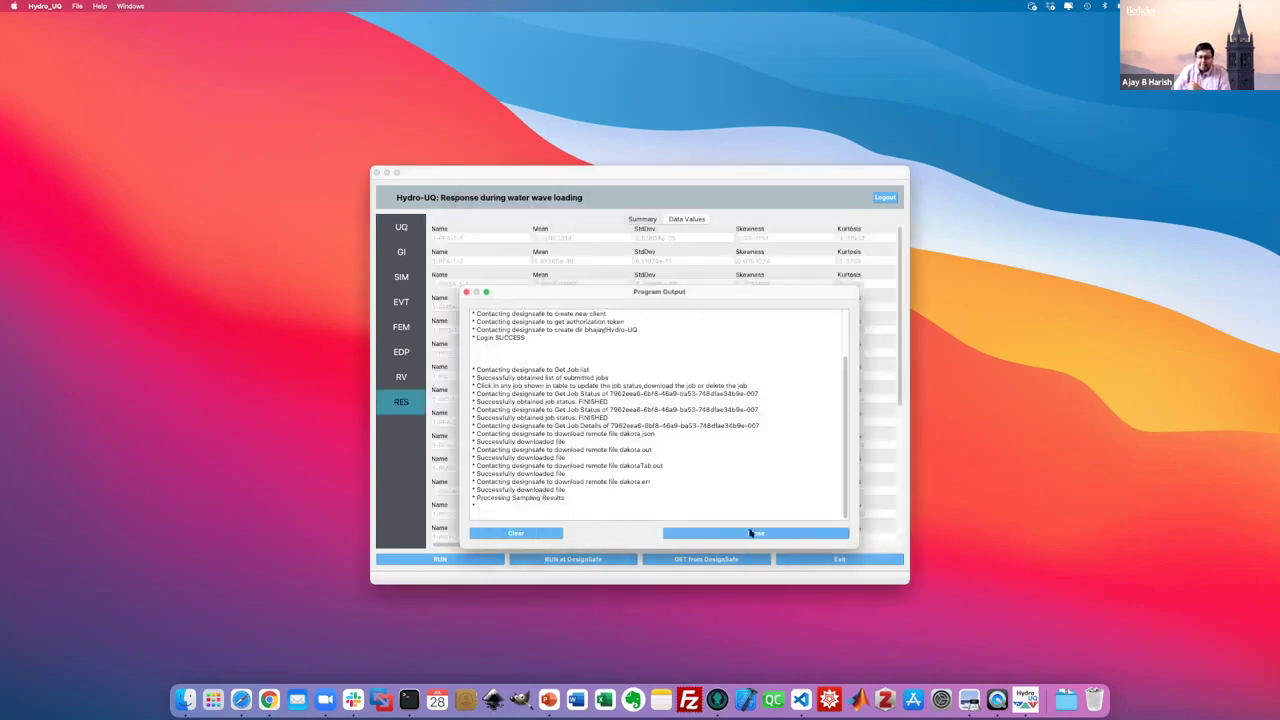
Step: Close the output log and plot 1-PFA-1-1 against run number on Data Values
{"action": "left_click", "coordinate": [752, 533]}
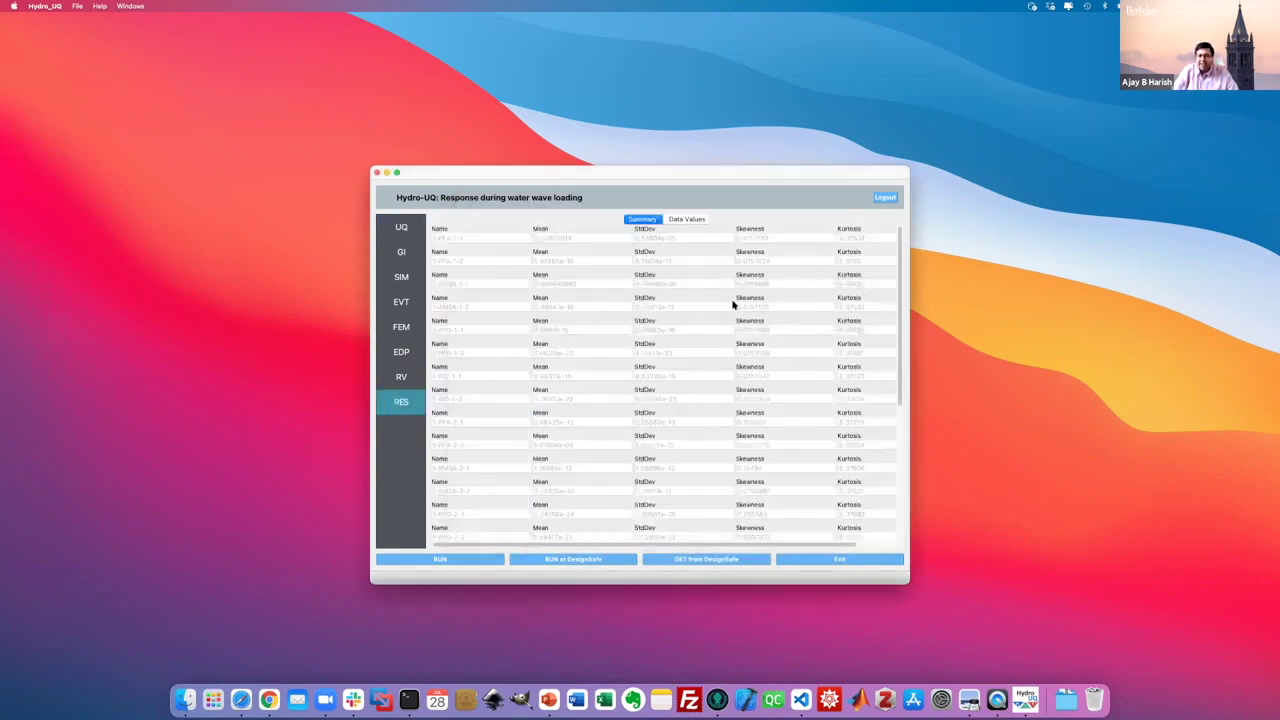
{"action": "left_click", "coordinate": [692, 219]}
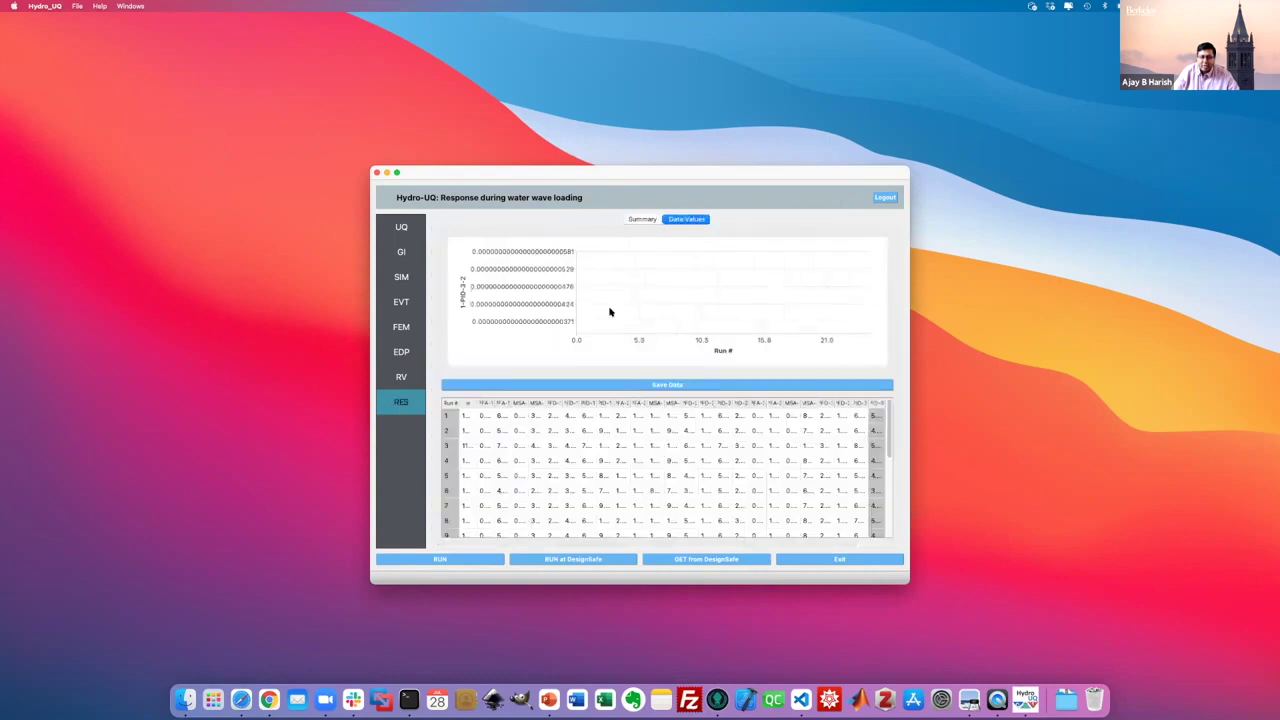
{"action": "left_click", "coordinate": [553, 415]}
{"action": "left_click", "coordinate": [502, 415]}
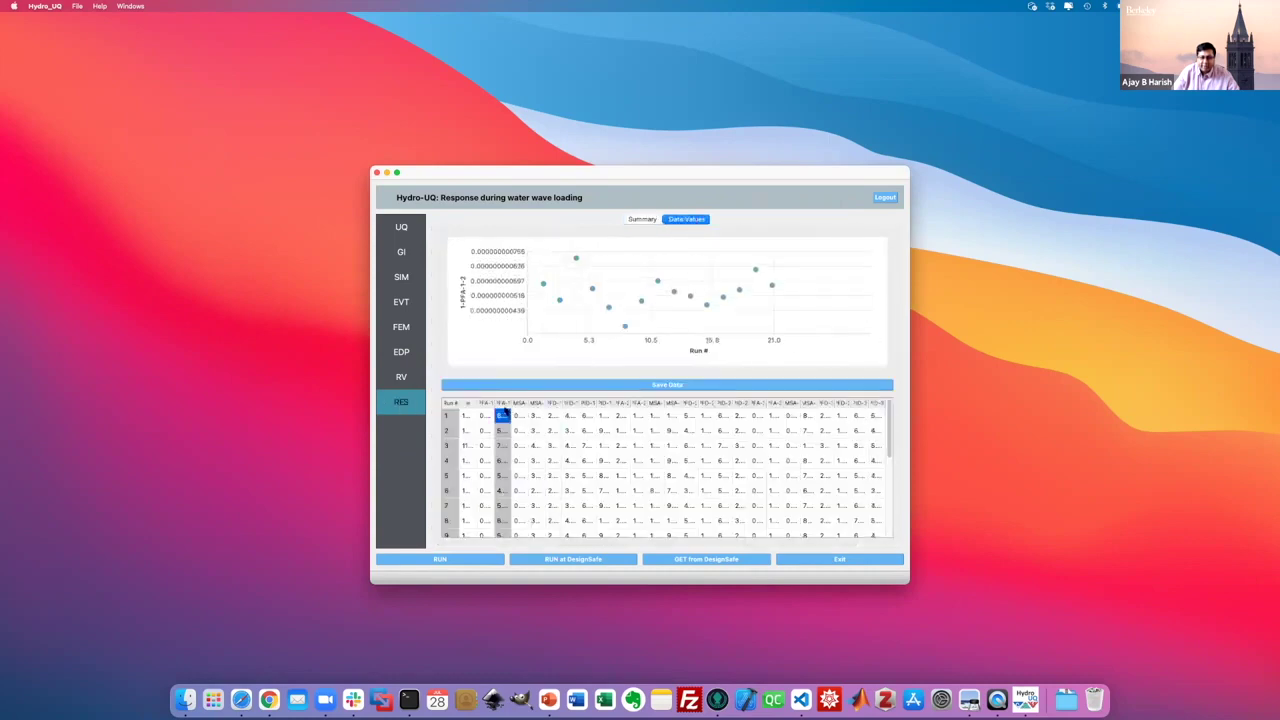
{"action": "left_click", "coordinate": [486, 415]}
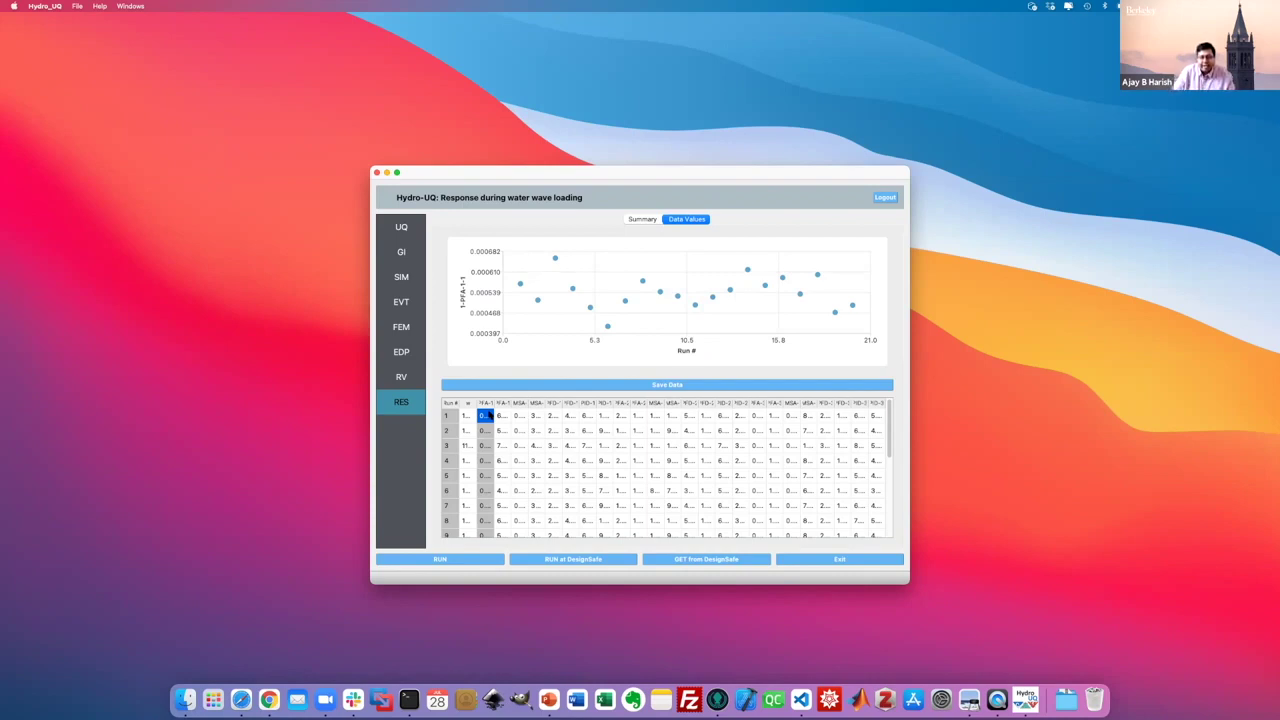
Step: Turn the 1-PFA-1-1 chart into a frequency histogram, then bring up the DesignSafe submission form
{"action": "right_click", "coordinate": [487, 415]}
{"action": "right_click", "coordinate": [487, 415]}
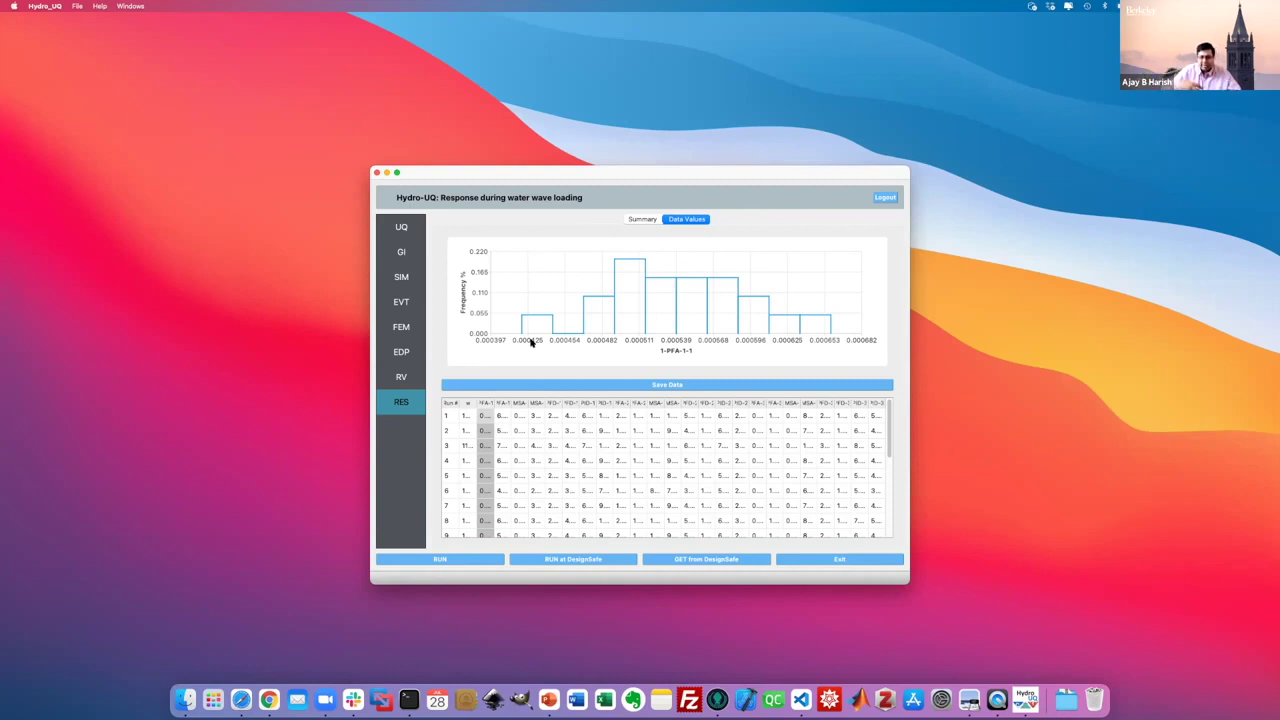
{"action": "left_click", "coordinate": [584, 562]}
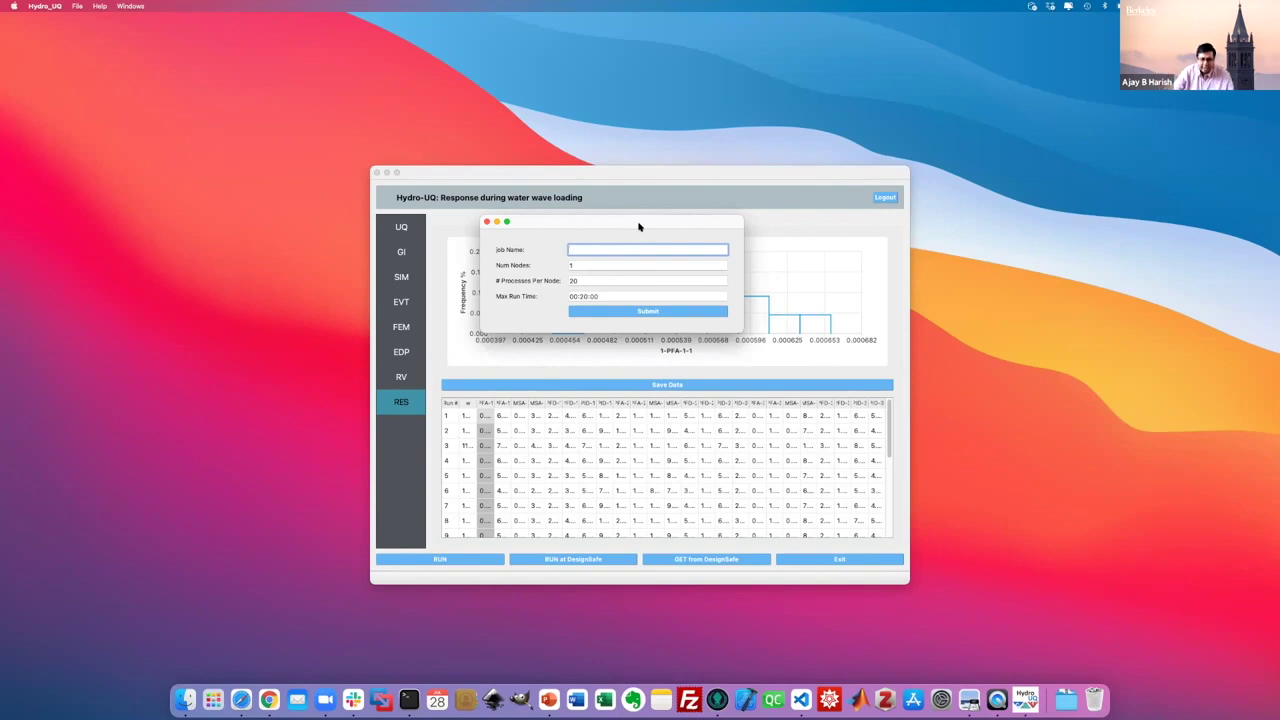
Step: Cancel the submission form, fetch the remote job list and dismiss its output log
{"action": "left_click", "coordinate": [487, 221]}
{"action": "left_click", "coordinate": [666, 562]}
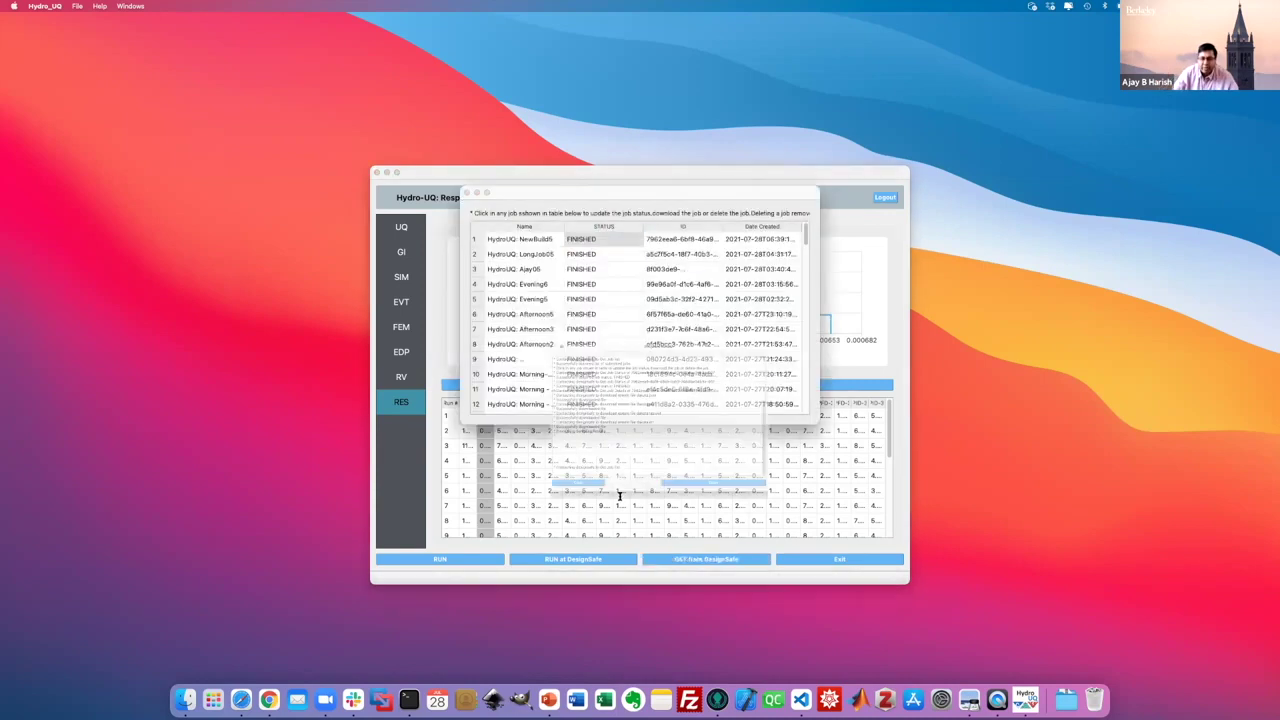
{"action": "left_click", "coordinate": [465, 293]}
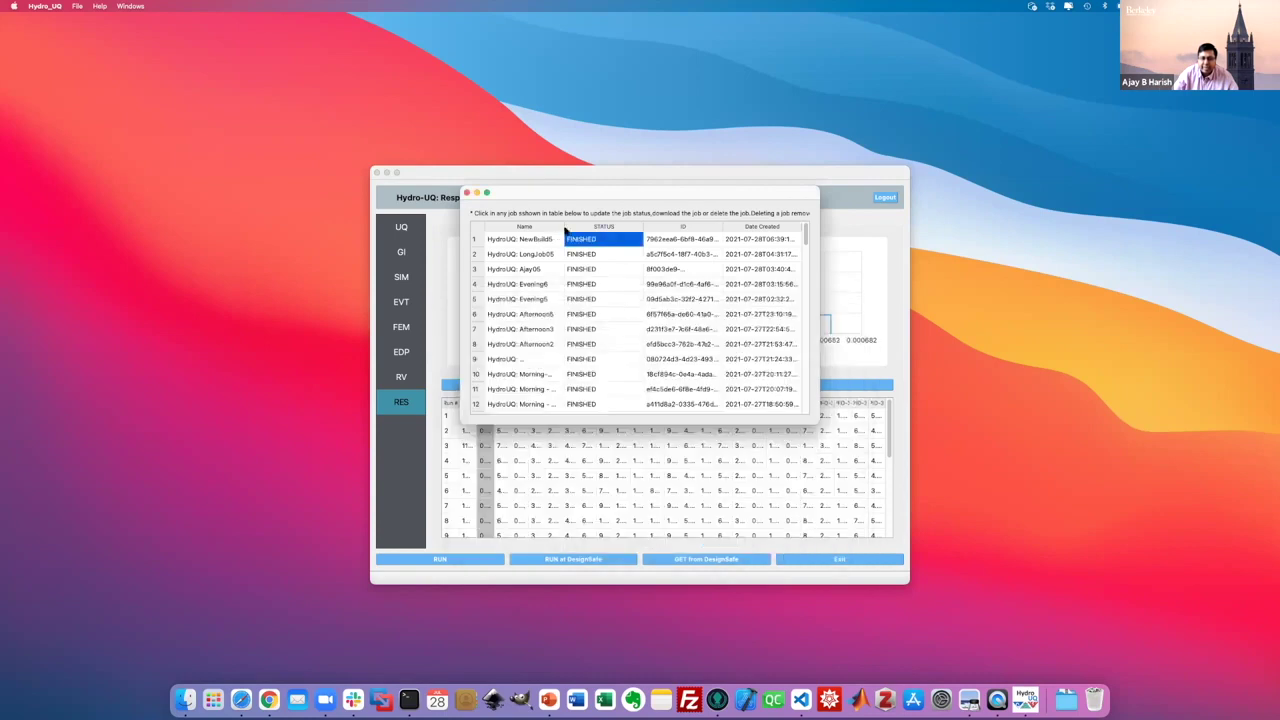
Step: Inspect the options for NewBuild5, Evening6, LongJob05 and a sixth job, then close the list
{"action": "right_click", "coordinate": [546, 240]}
{"action": "left_click", "coordinate": [520, 244]}
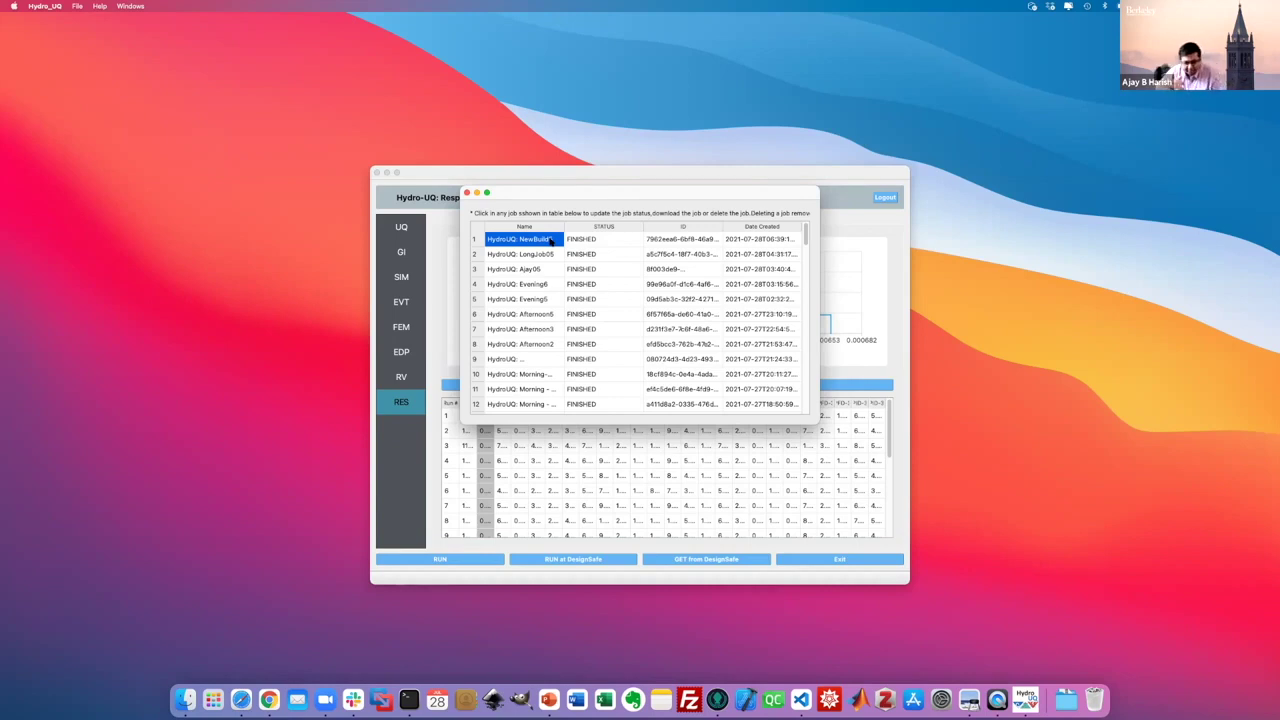
{"action": "right_click", "coordinate": [542, 310]}
{"action": "left_click", "coordinate": [542, 310]}
{"action": "right_click", "coordinate": [543, 286]}
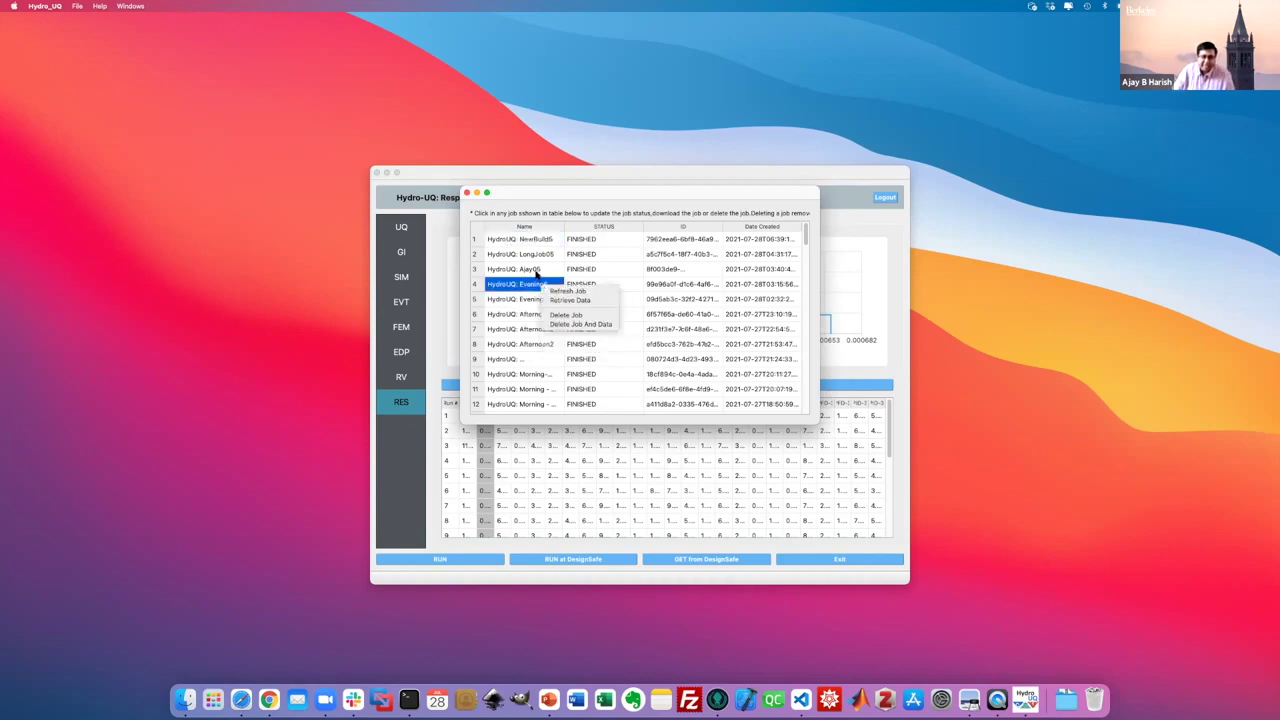
{"action": "left_click", "coordinate": [539, 276]}
{"action": "right_click", "coordinate": [551, 255]}
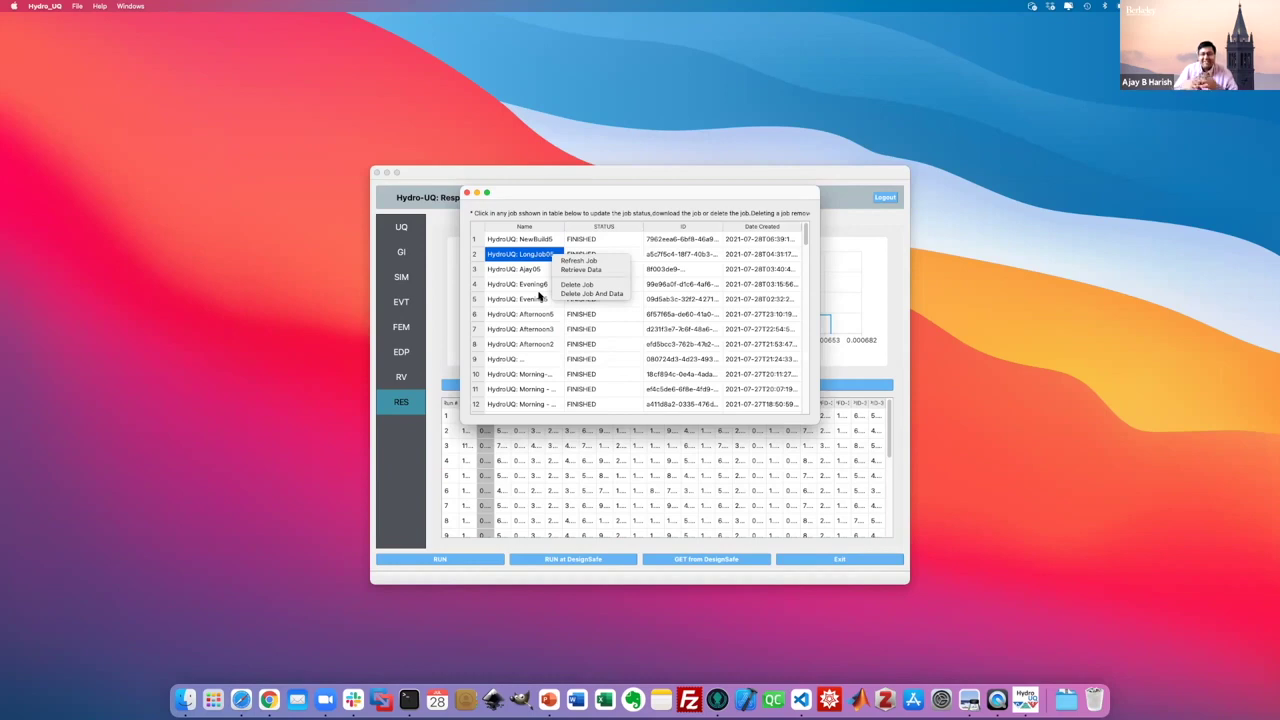
{"action": "right_click", "coordinate": [540, 241]}
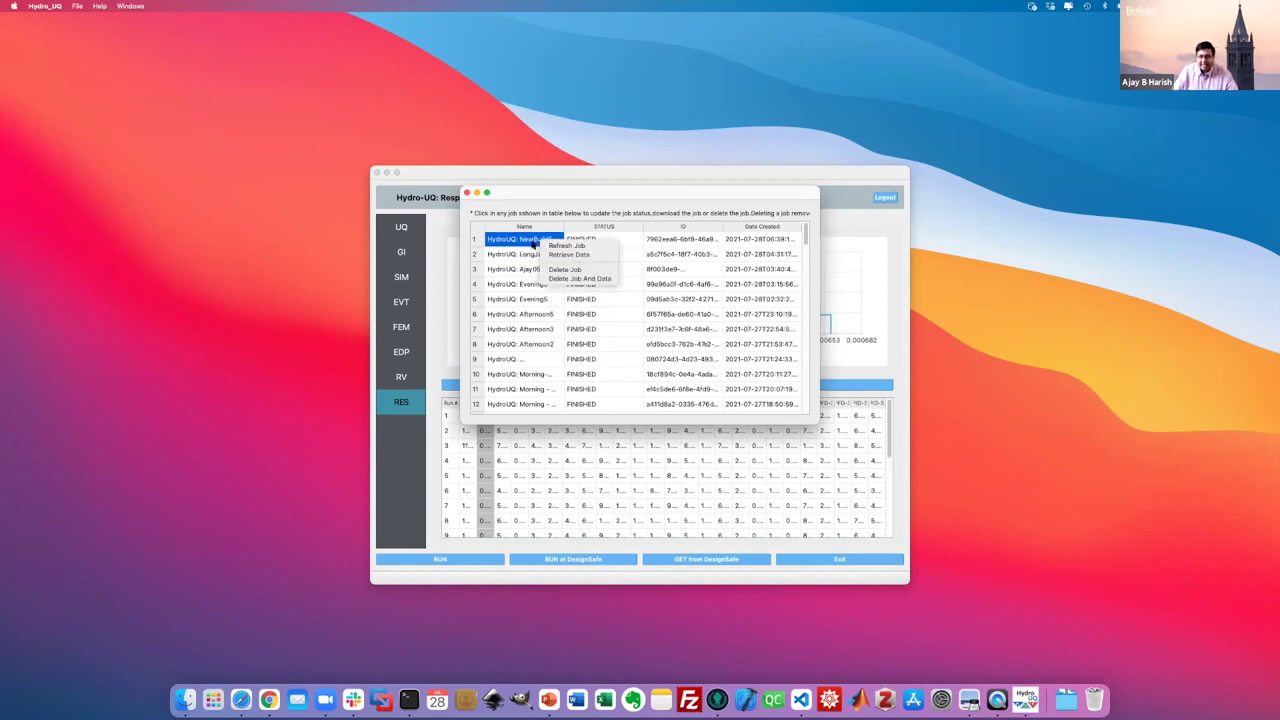
{"action": "left_click", "coordinate": [515, 240]}
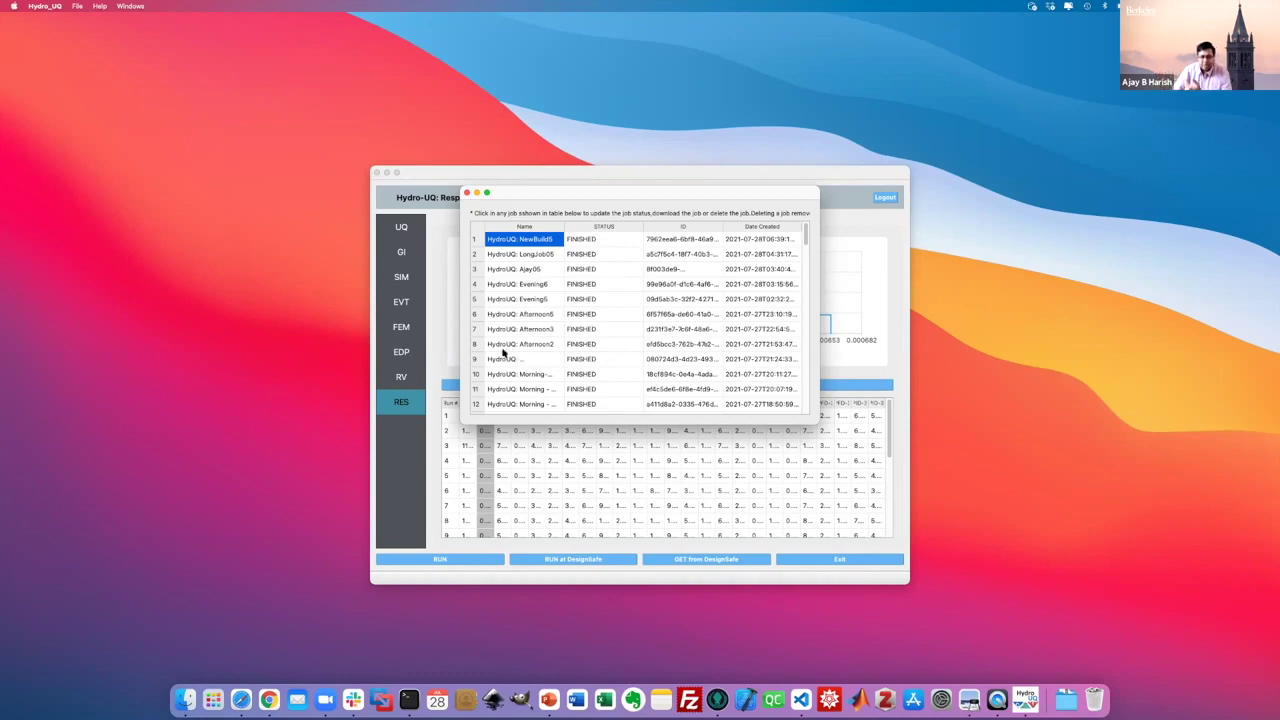
{"action": "left_click", "coordinate": [466, 193]}
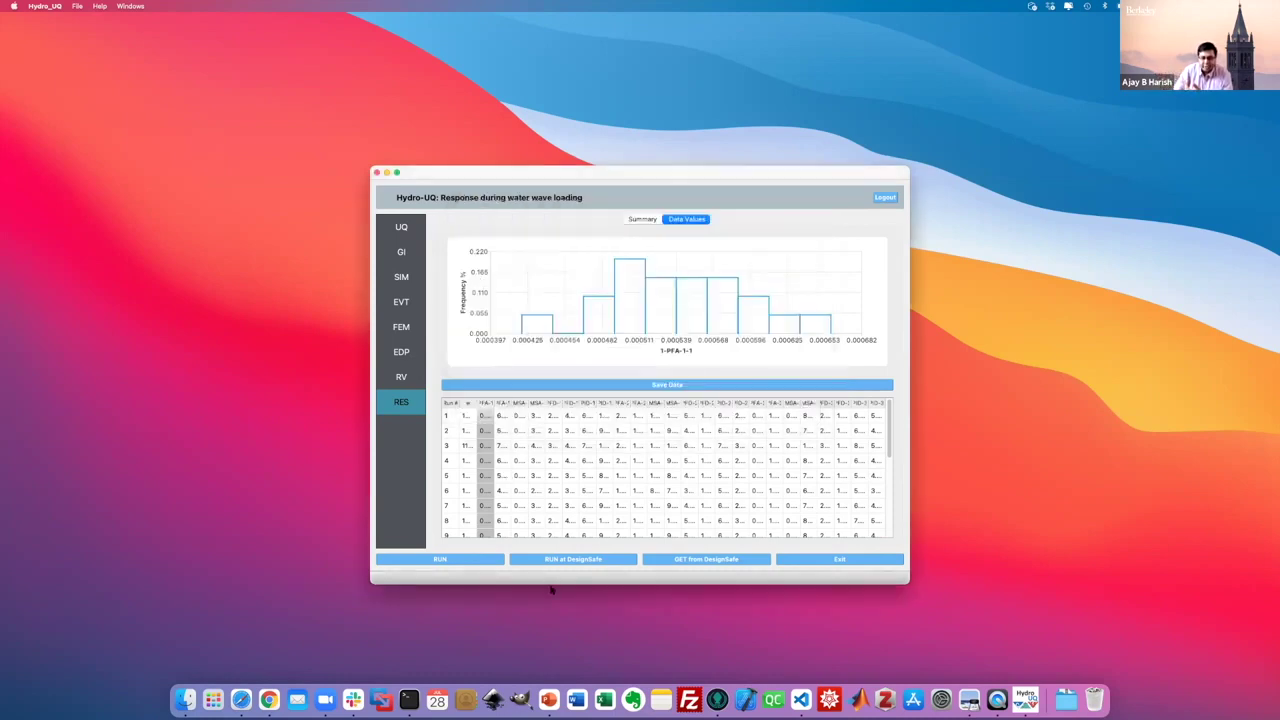
Step: Bring up the DesignSafe submission form with 1 node, 20 processes per node, 00:20:00 runtime
{"action": "left_click", "coordinate": [566, 560]}
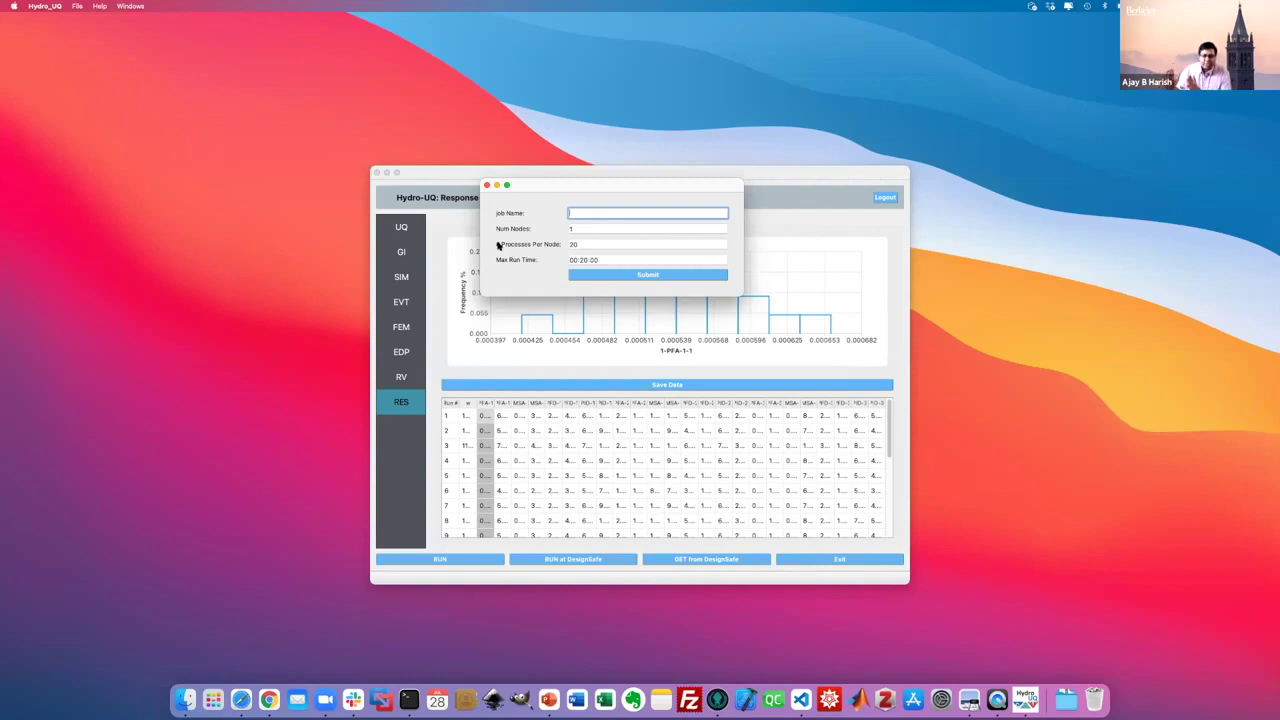
Step: Edit the node count and run time (48) in the submission form, then close it unsubmitted
{"action": "left_click", "coordinate": [582, 230]}
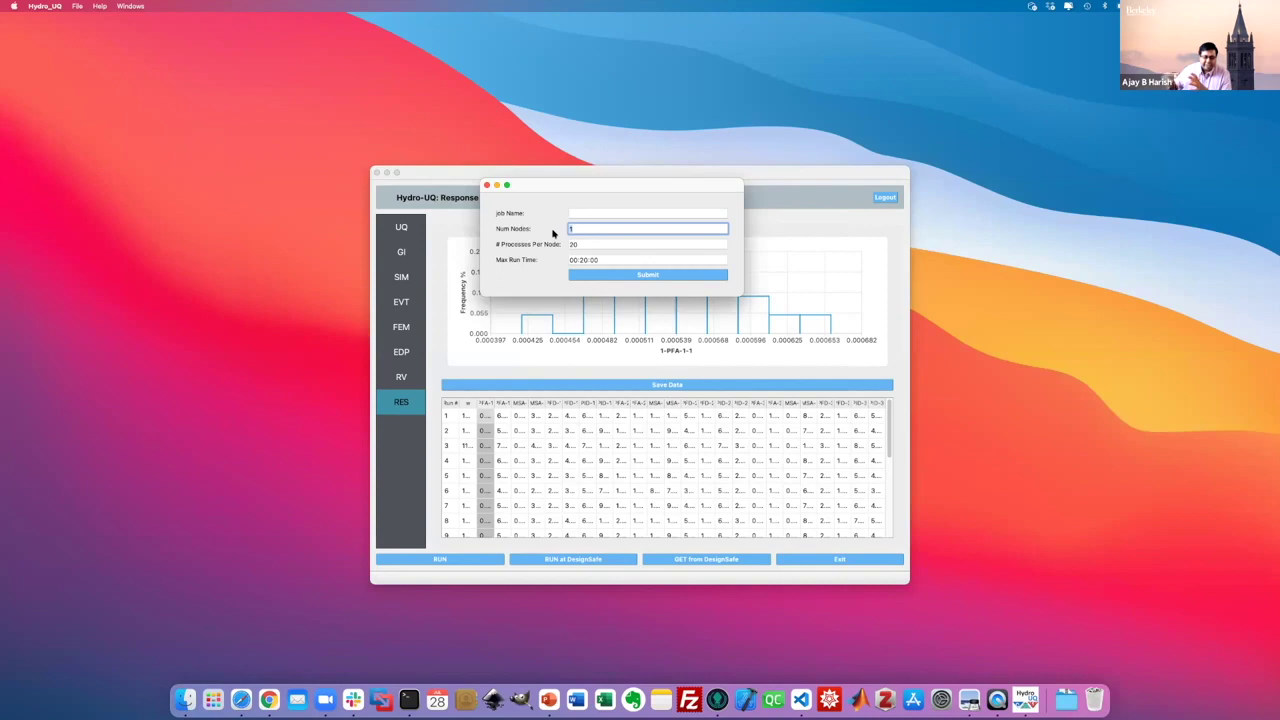
{"action": "left_click", "coordinate": [578, 259]}
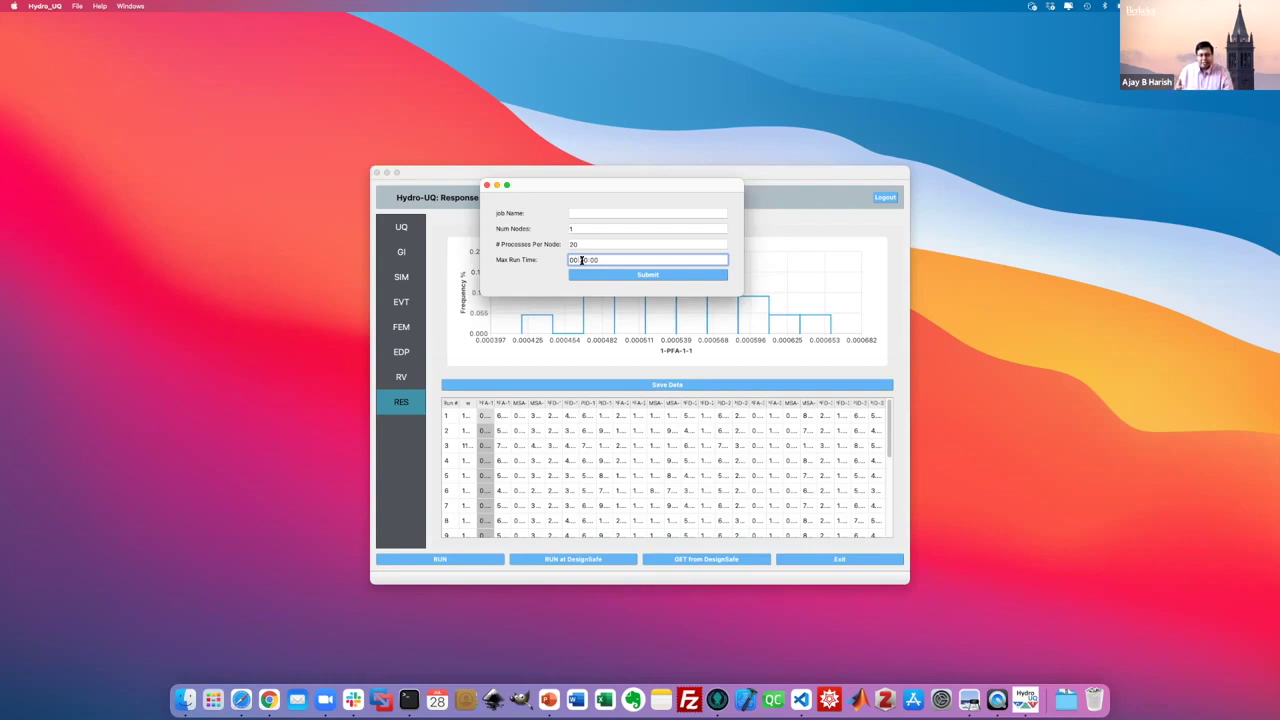
{"action": "type", "text": "48"}
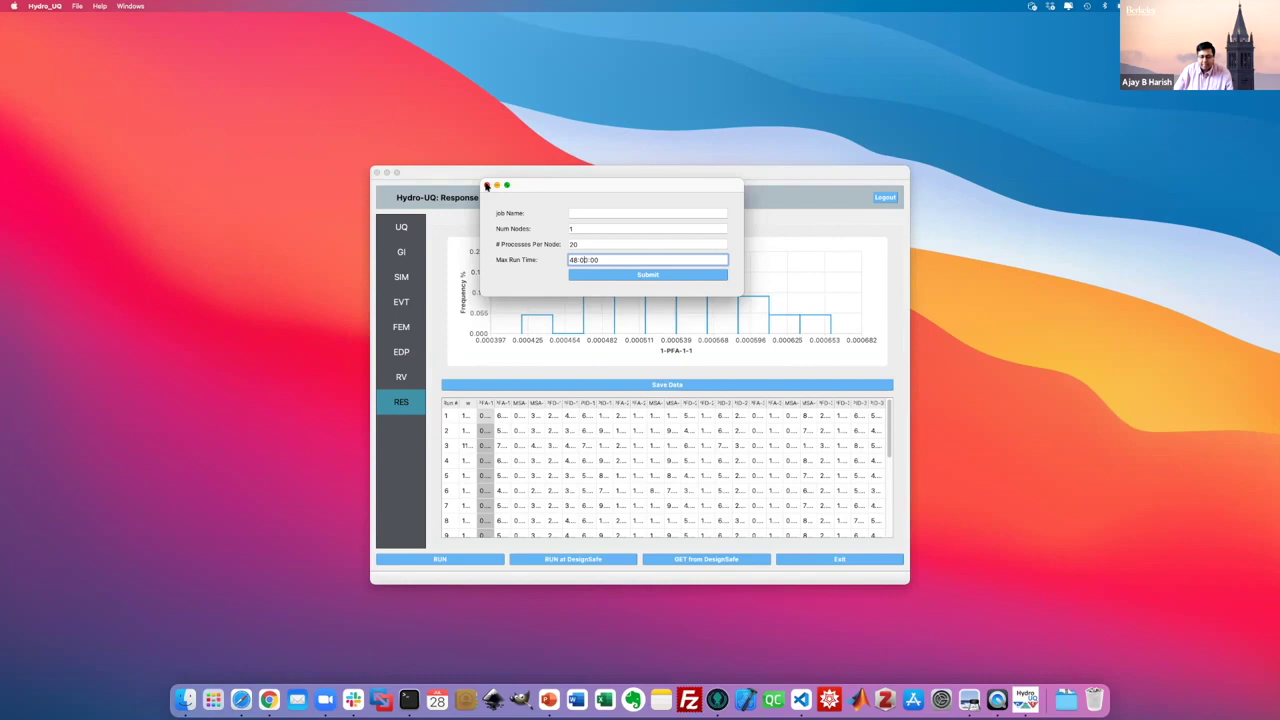
{"action": "left_click", "coordinate": [487, 187]}
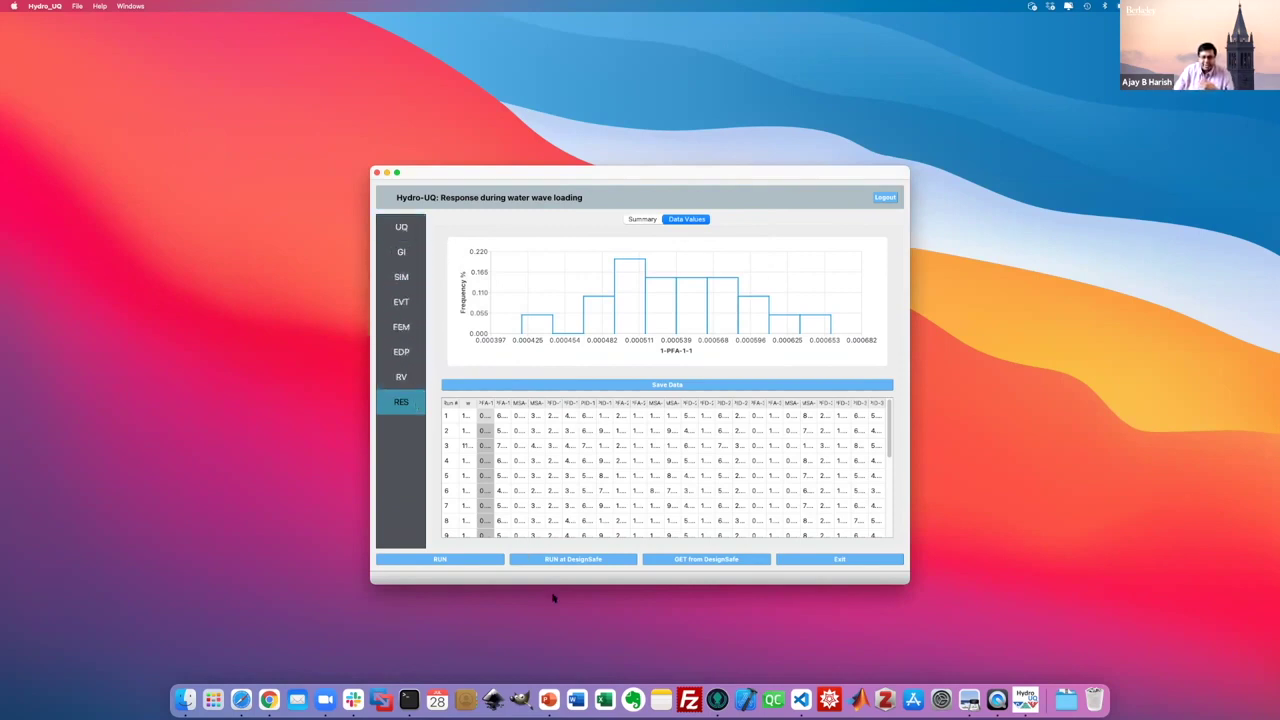
{"action": "left_click", "coordinate": [588, 560]}
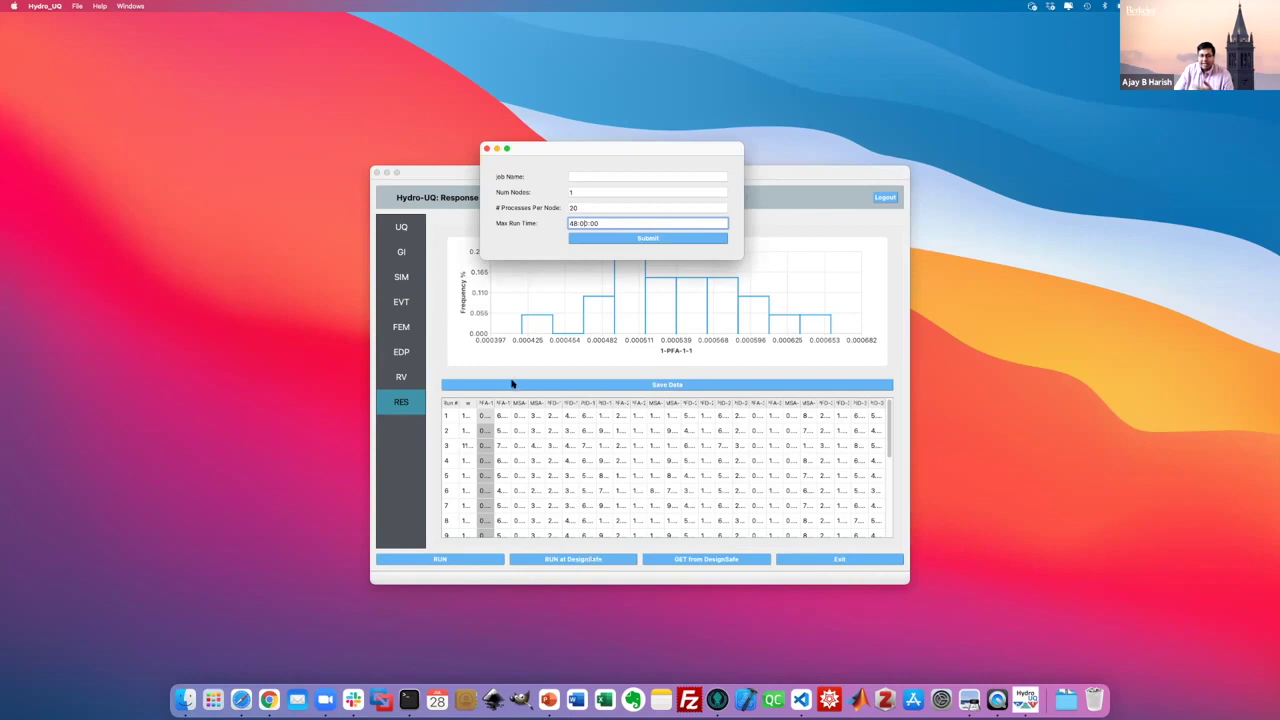
{"action": "left_click", "coordinate": [485, 149]}
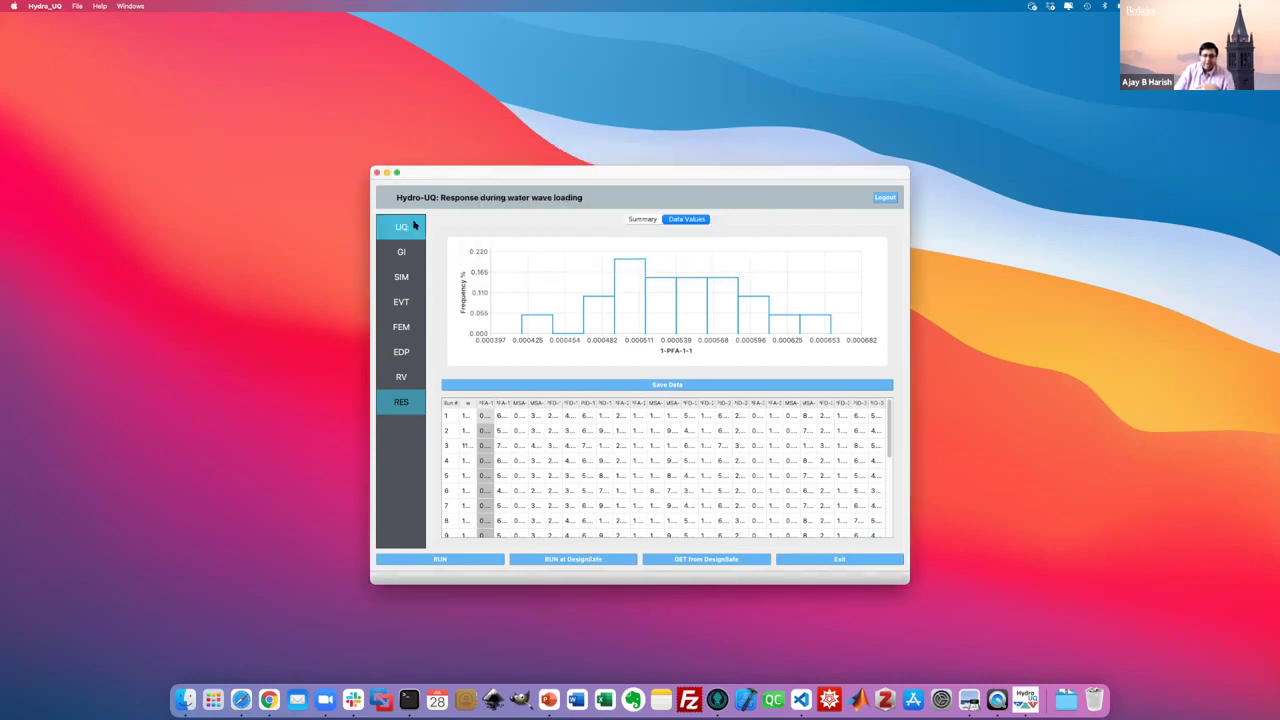
Step: Review the GI, SIM, EVT, EDP, RV and RES panels, ending on Dakota LHS with 20 samples and seed 711
{"action": "left_click", "coordinate": [416, 226]}
{"action": "left_click", "coordinate": [409, 254]}
{"action": "left_click", "coordinate": [409, 277]}
{"action": "left_click", "coordinate": [409, 302]}
{"action": "left_click", "coordinate": [410, 350]}
{"action": "left_click", "coordinate": [410, 375]}
{"action": "left_click", "coordinate": [408, 400]}
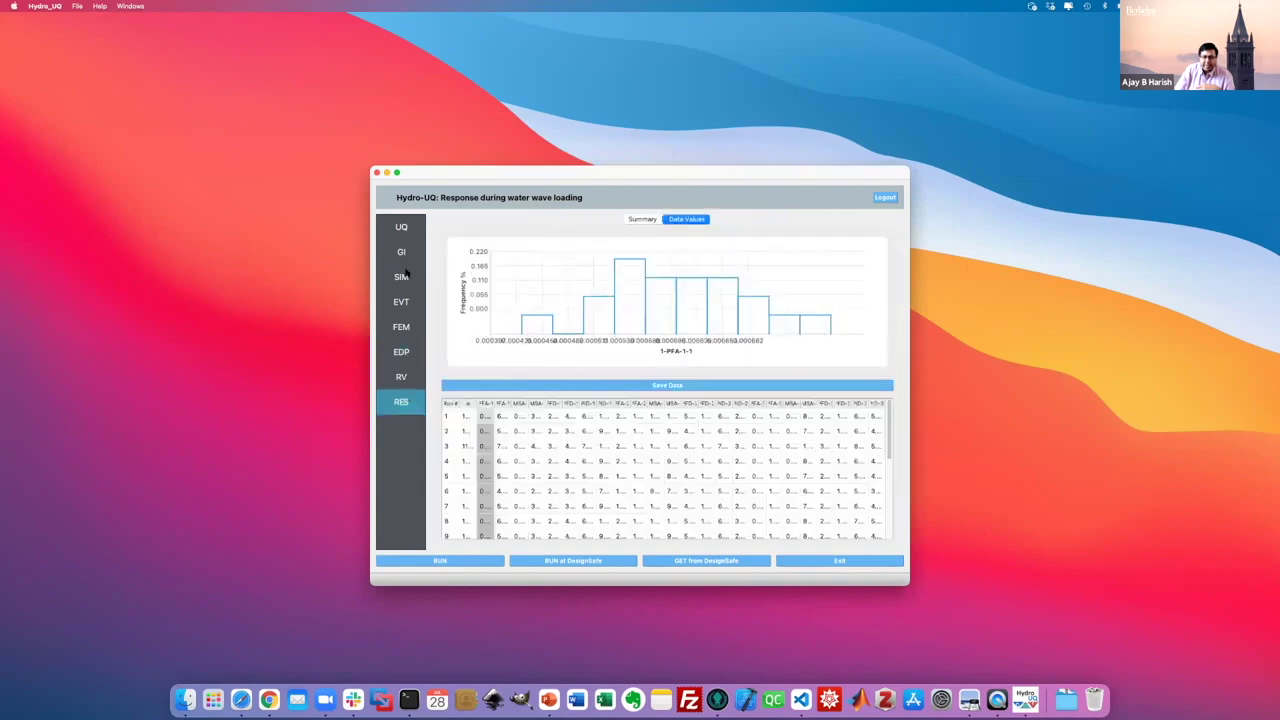
{"action": "left_click", "coordinate": [408, 228]}
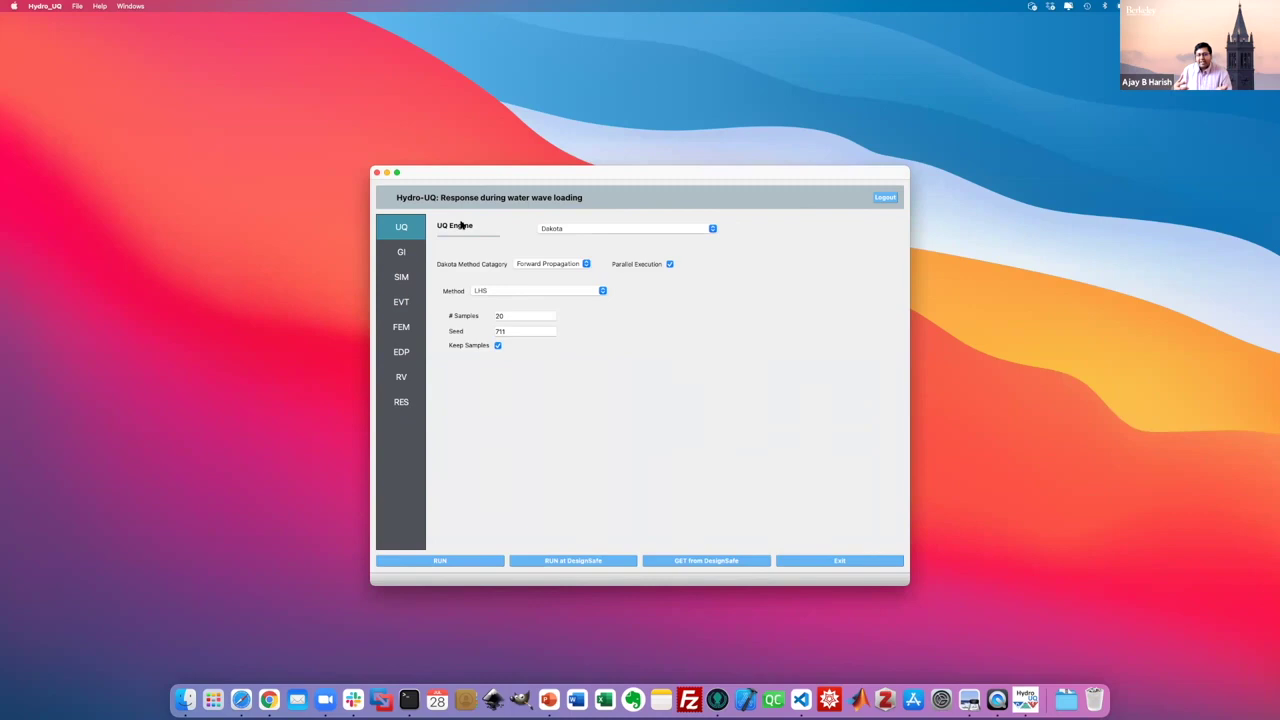
{"action": "left_click", "coordinate": [598, 229]}
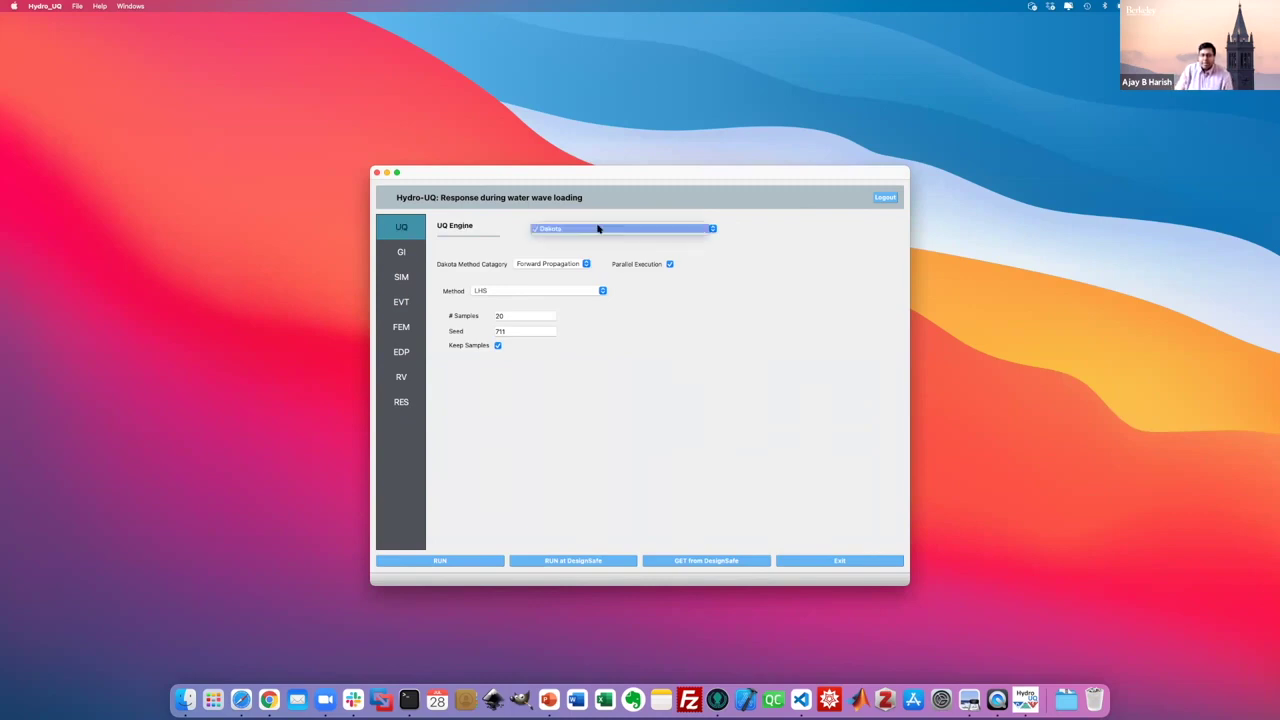
{"action": "left_click", "coordinate": [595, 232]}
{"action": "left_click", "coordinate": [595, 232]}
{"action": "left_click", "coordinate": [594, 235]}
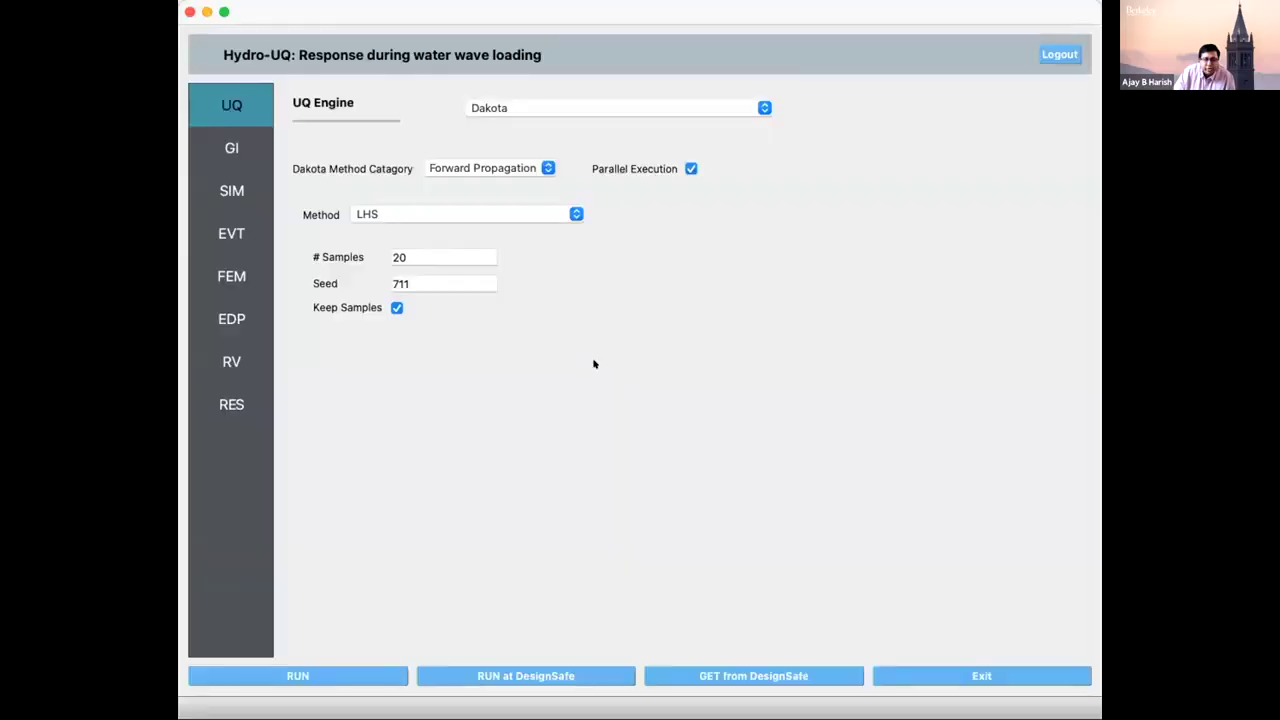
{"action": "left_click", "coordinate": [631, 107]}
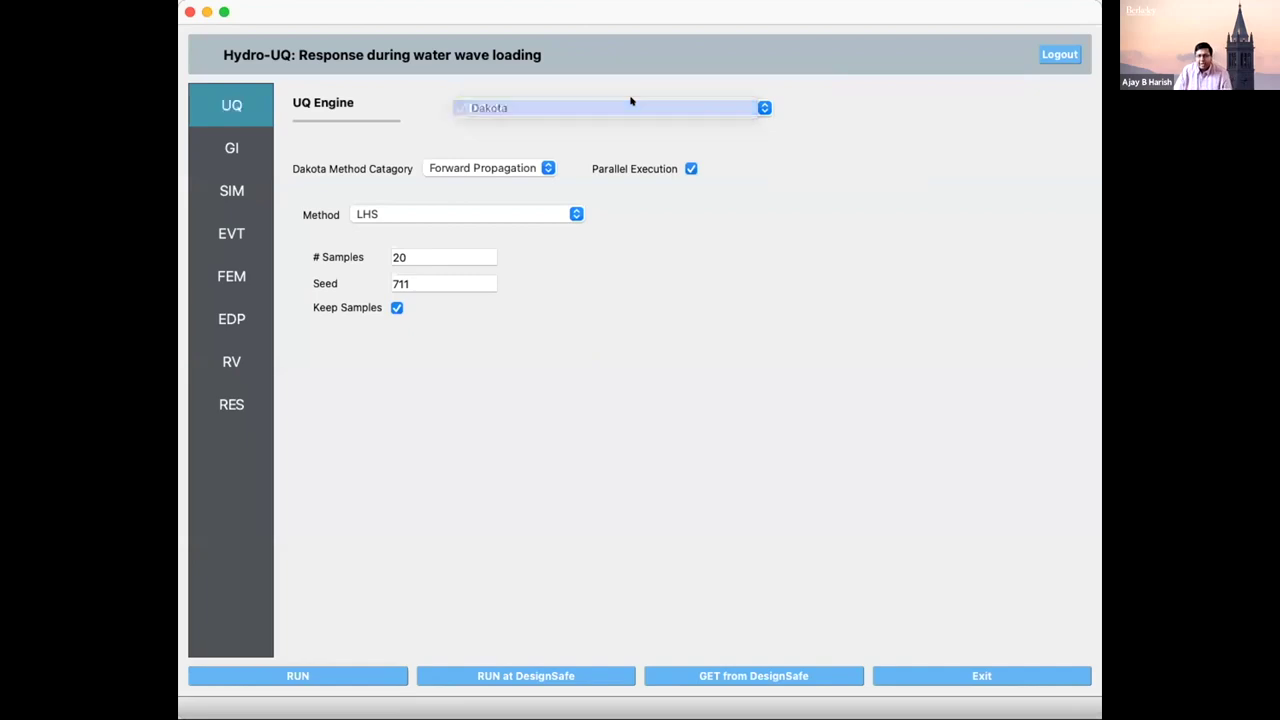
{"action": "left_click", "coordinate": [631, 101]}
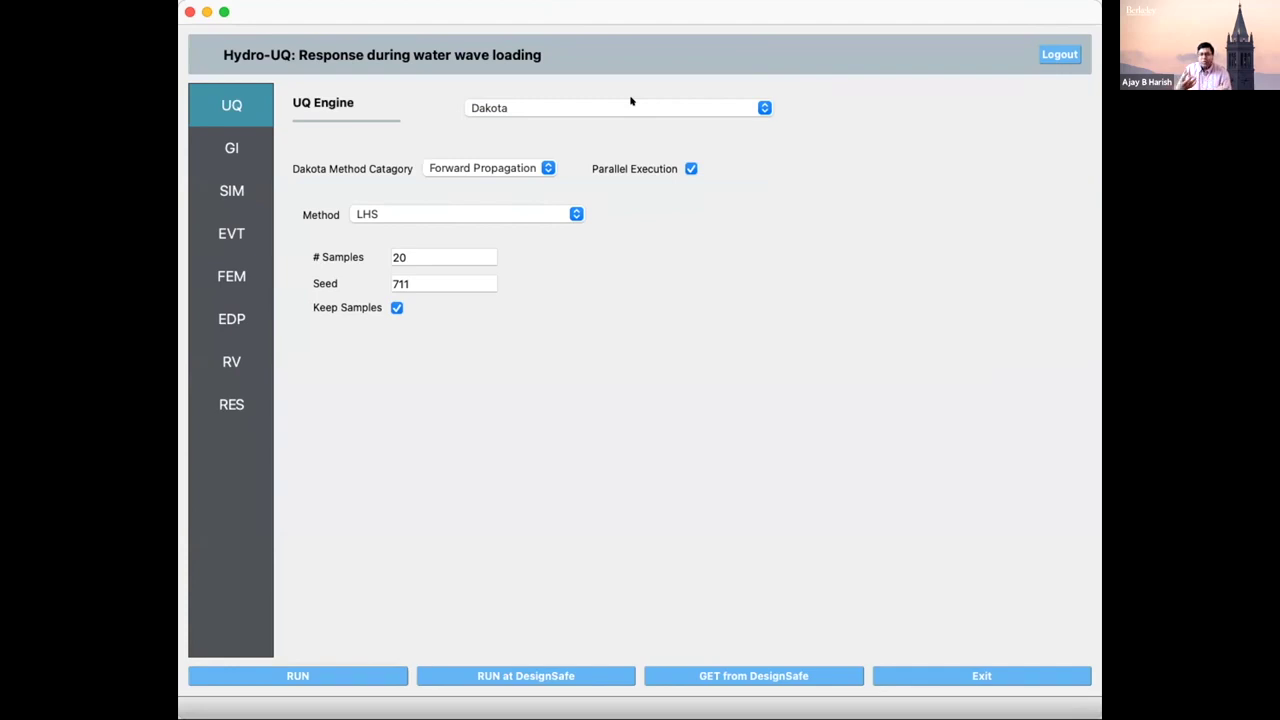
{"action": "left_click", "coordinate": [522, 160]}
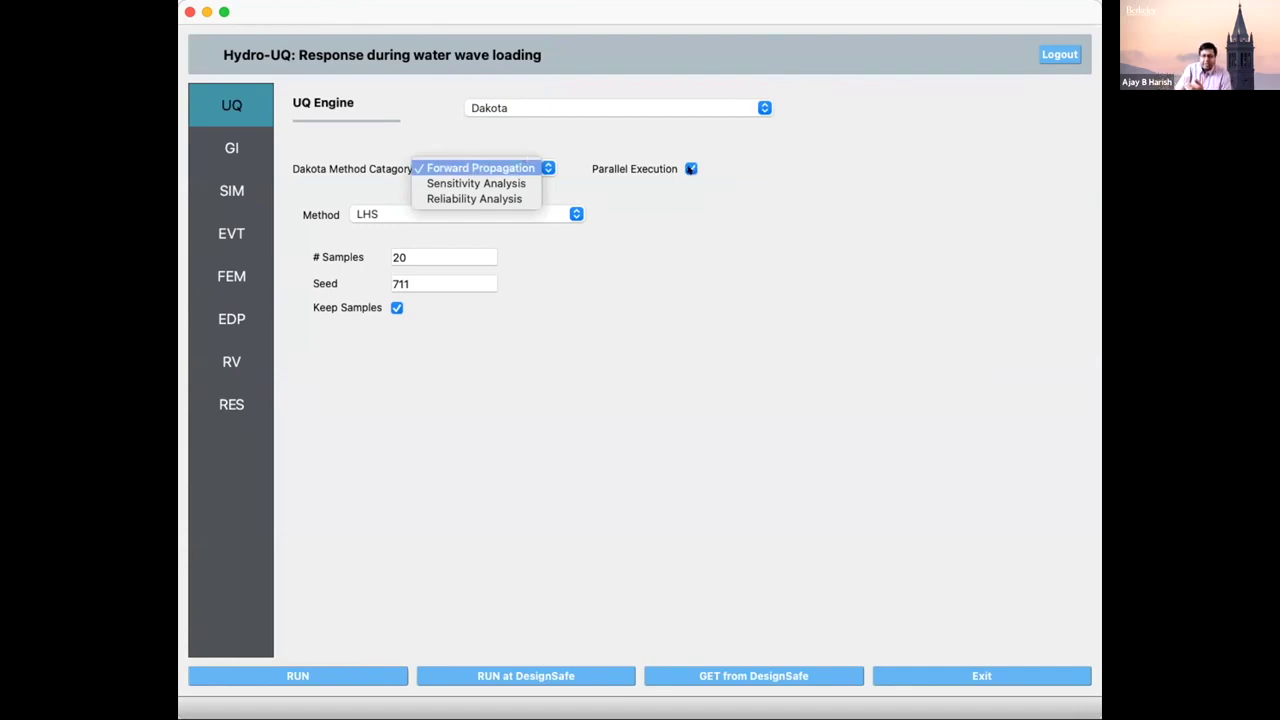
{"action": "left_click", "coordinate": [690, 170]}
{"action": "left_click", "coordinate": [690, 169]}
{"action": "left_click", "coordinate": [690, 169]}
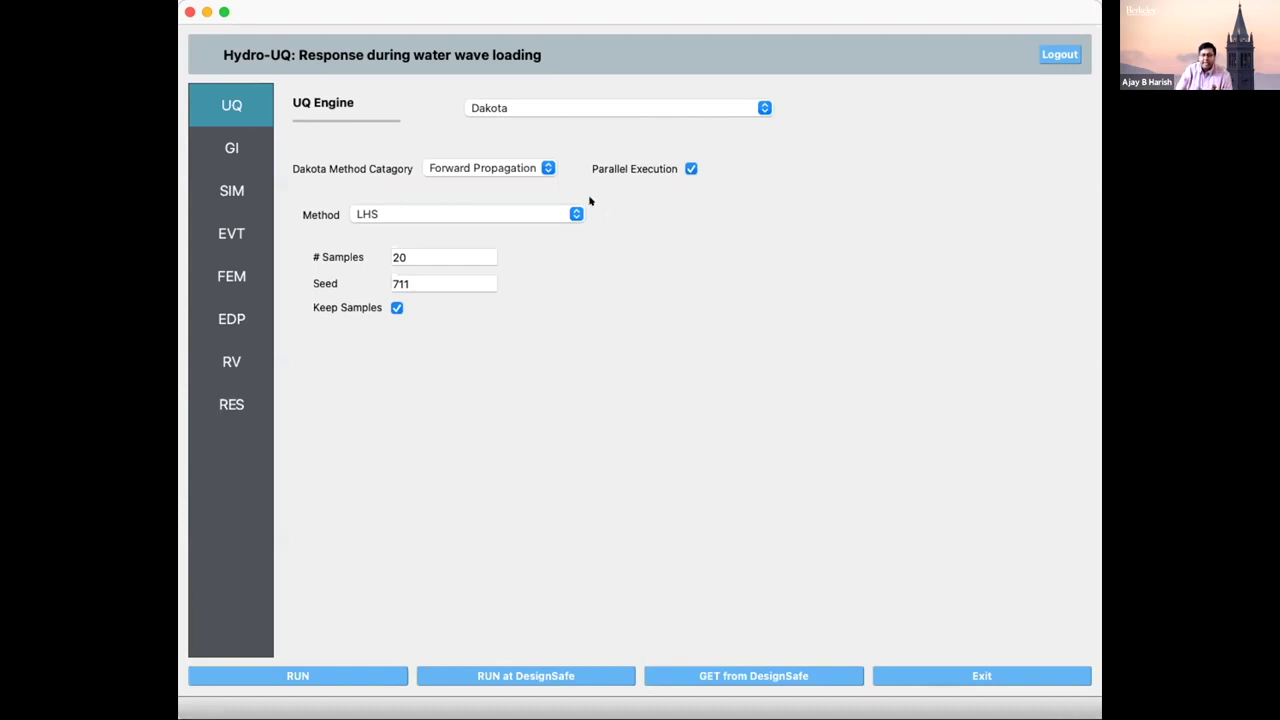
{"action": "left_click", "coordinate": [550, 212]}
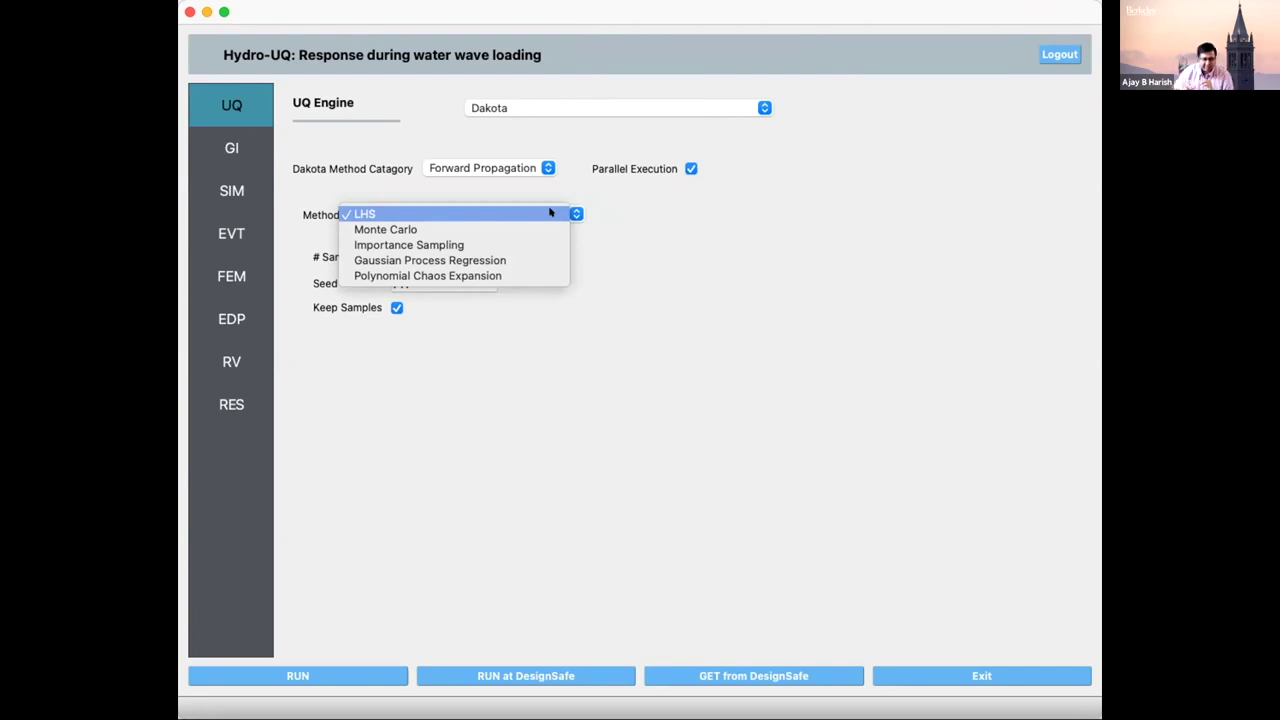
{"action": "left_click", "coordinate": [628, 282]}
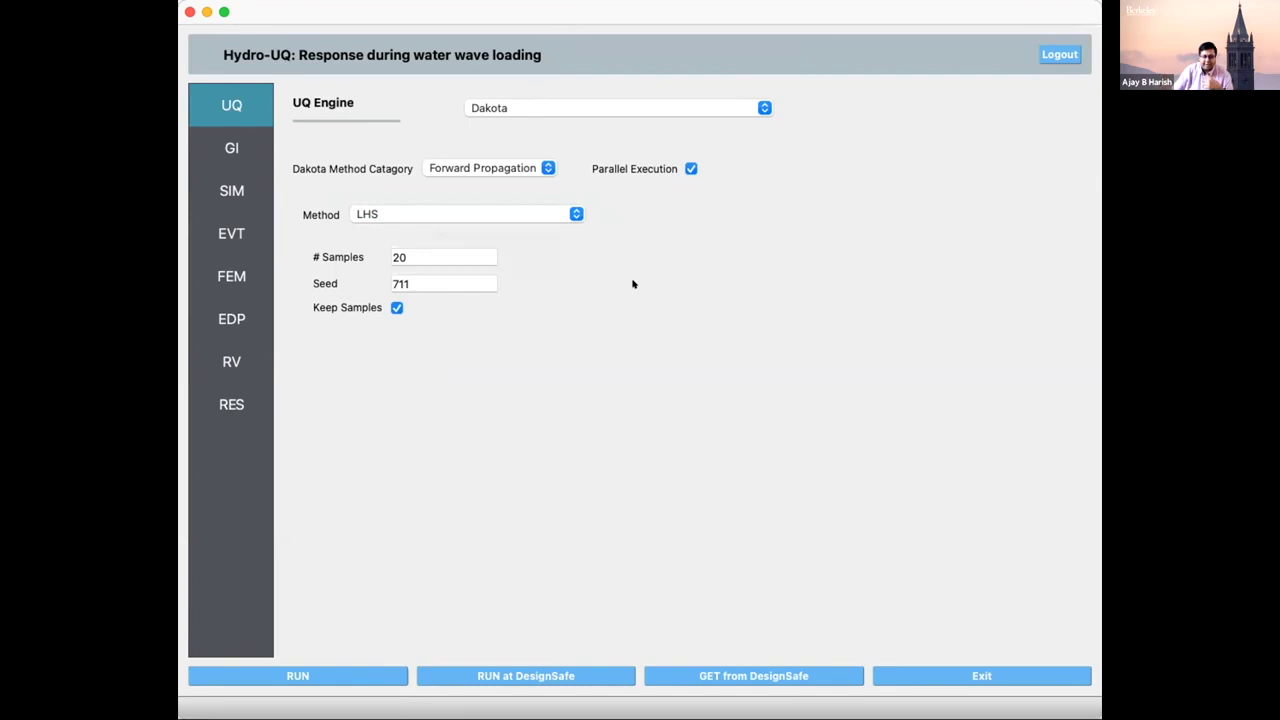
{"action": "left_click", "coordinate": [239, 147]}
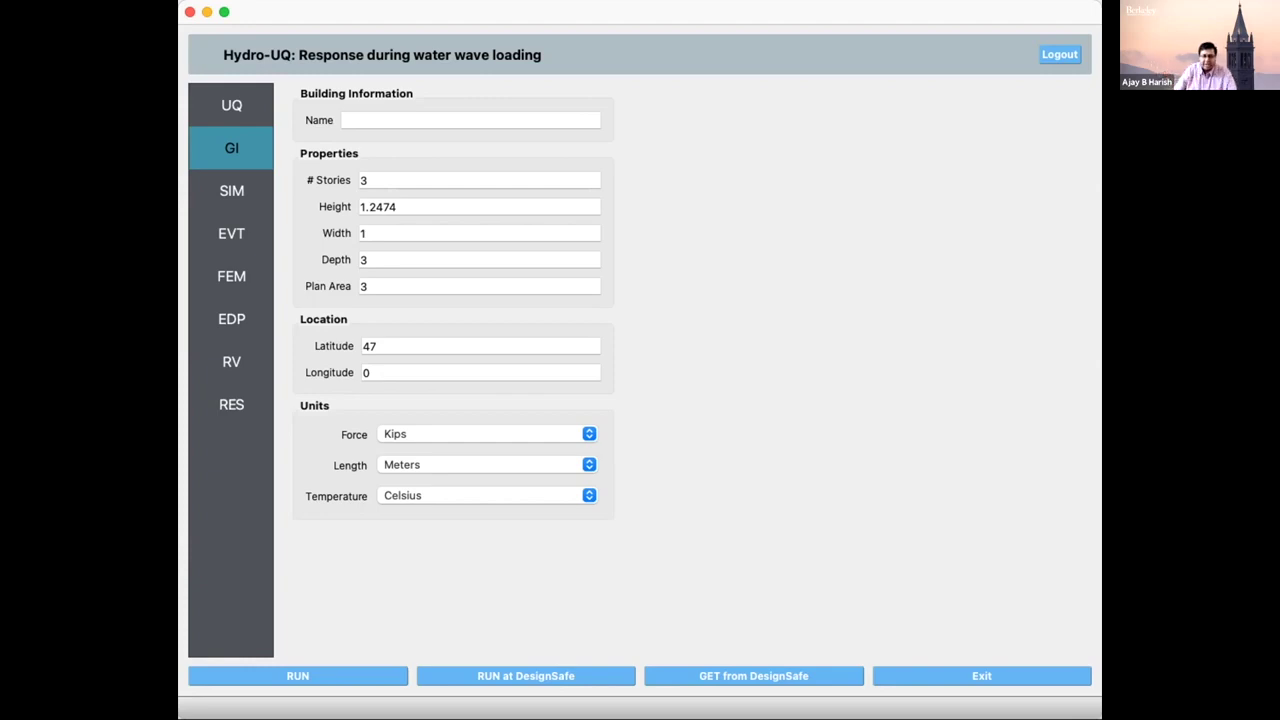
{"action": "left_click", "coordinate": [540, 180]}
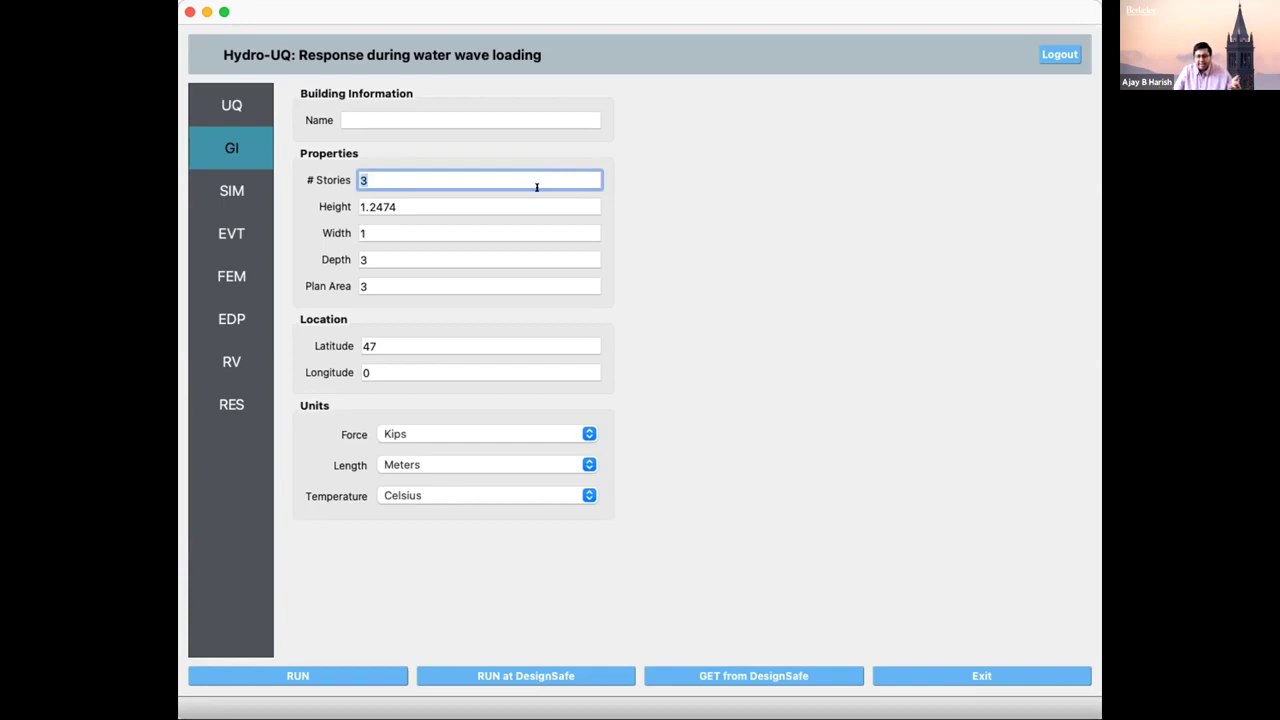
{"action": "key", "text": "Tab"}
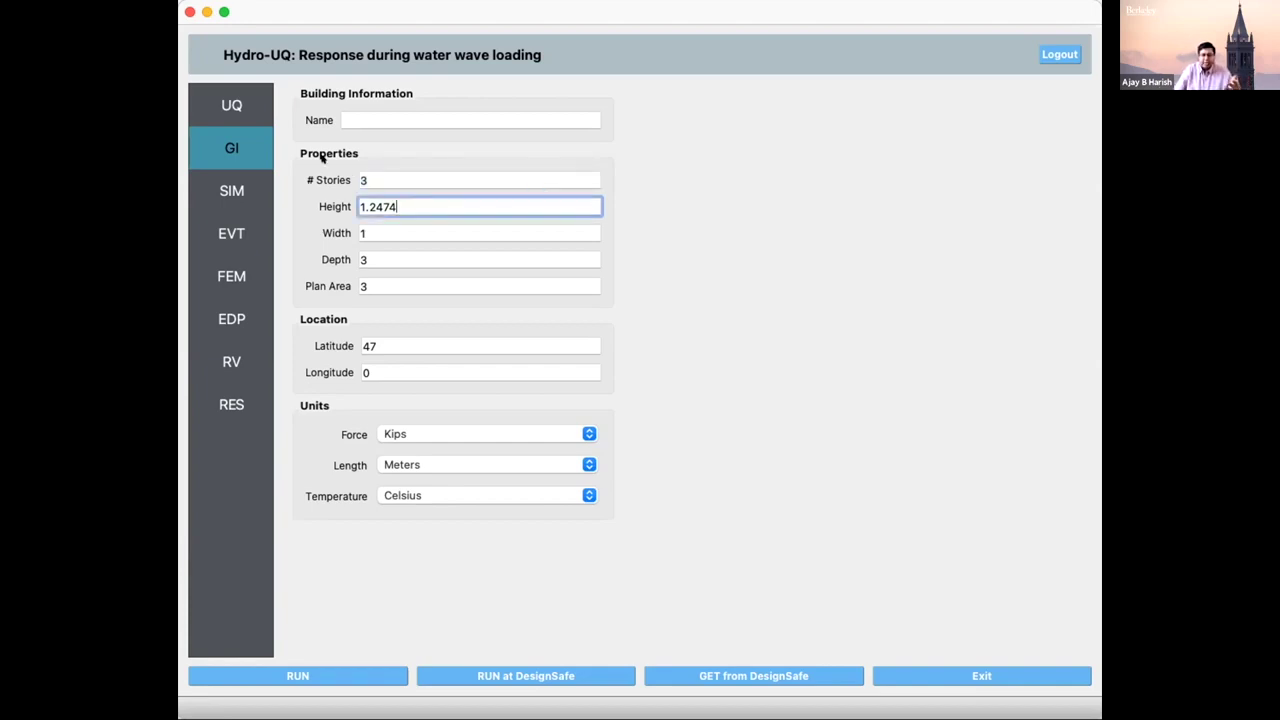
{"action": "left_click", "coordinate": [413, 224]}
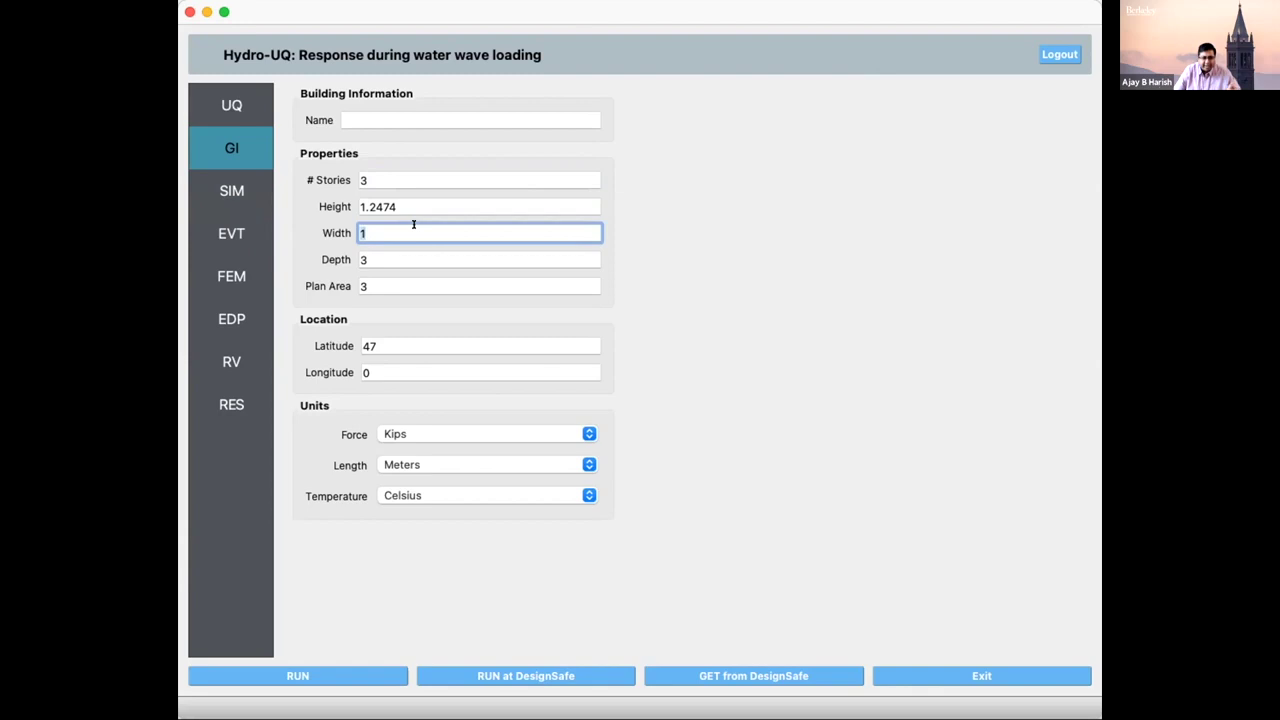
{"action": "double_click", "coordinate": [429, 200]}
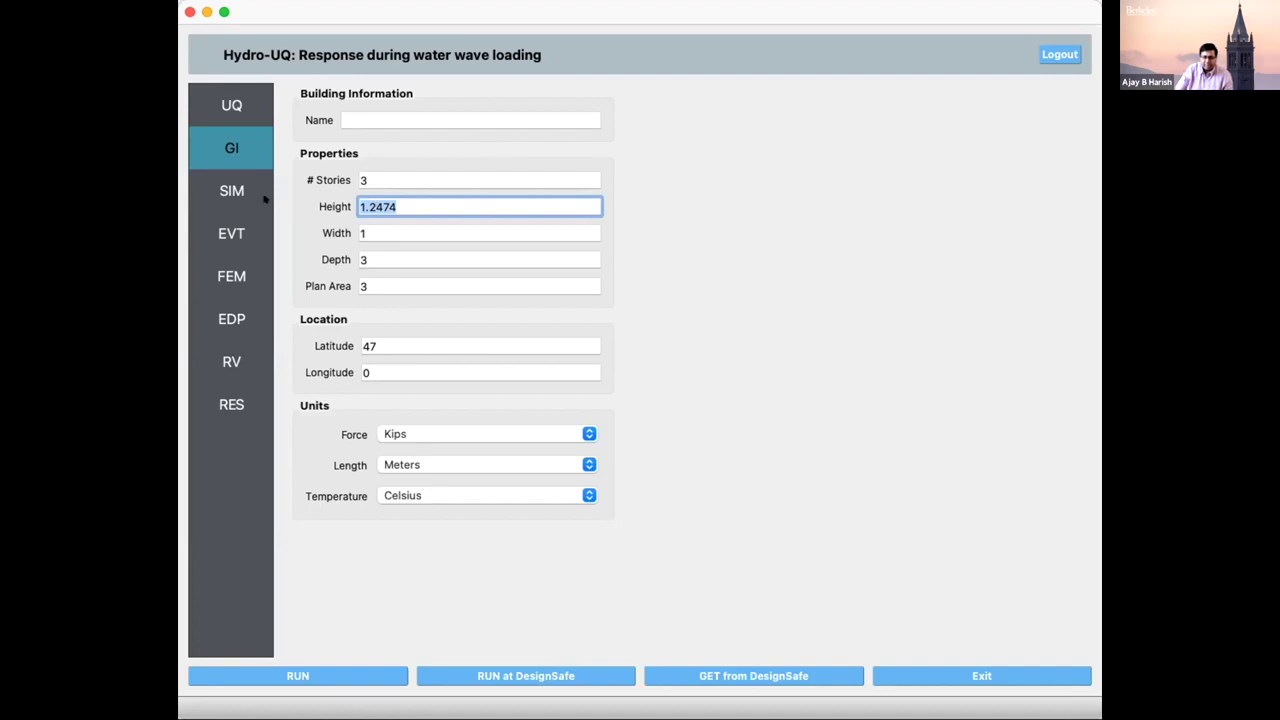
Step: Keep MDOF as the SIM generator and try replacing story height 144.0 with 0.4158
{"action": "left_click", "coordinate": [250, 195]}
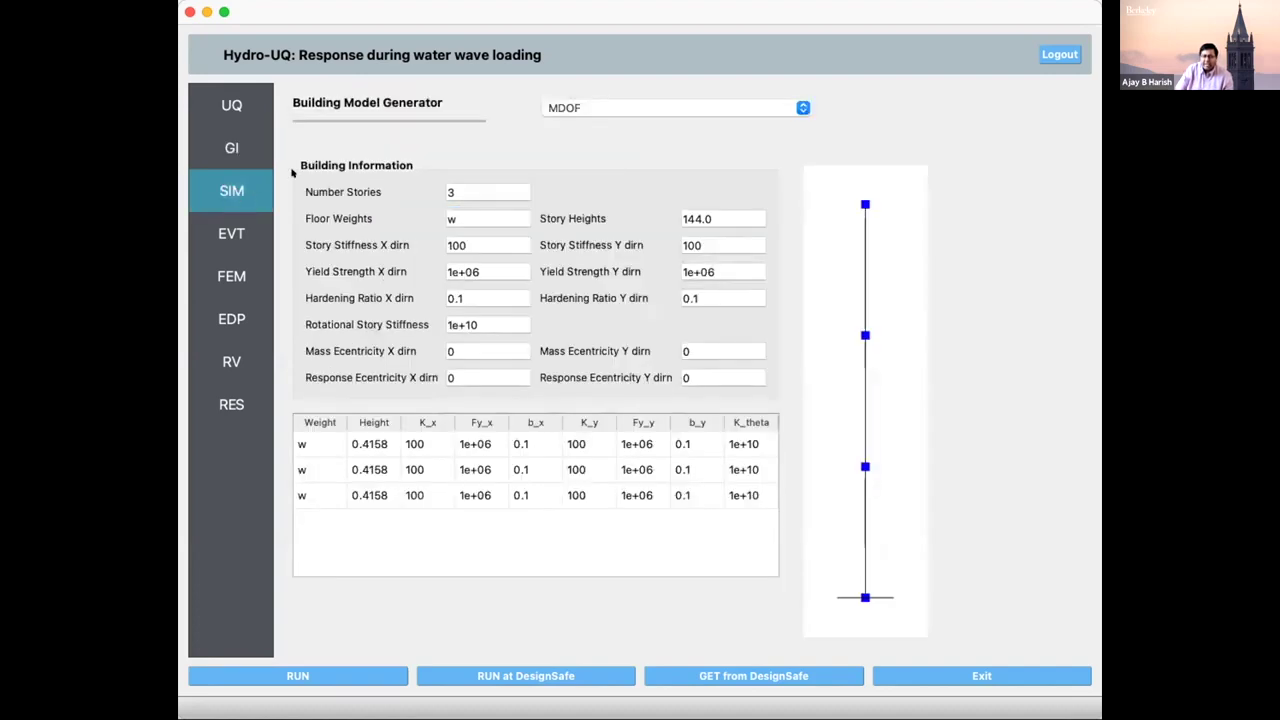
{"action": "left_click", "coordinate": [622, 104]}
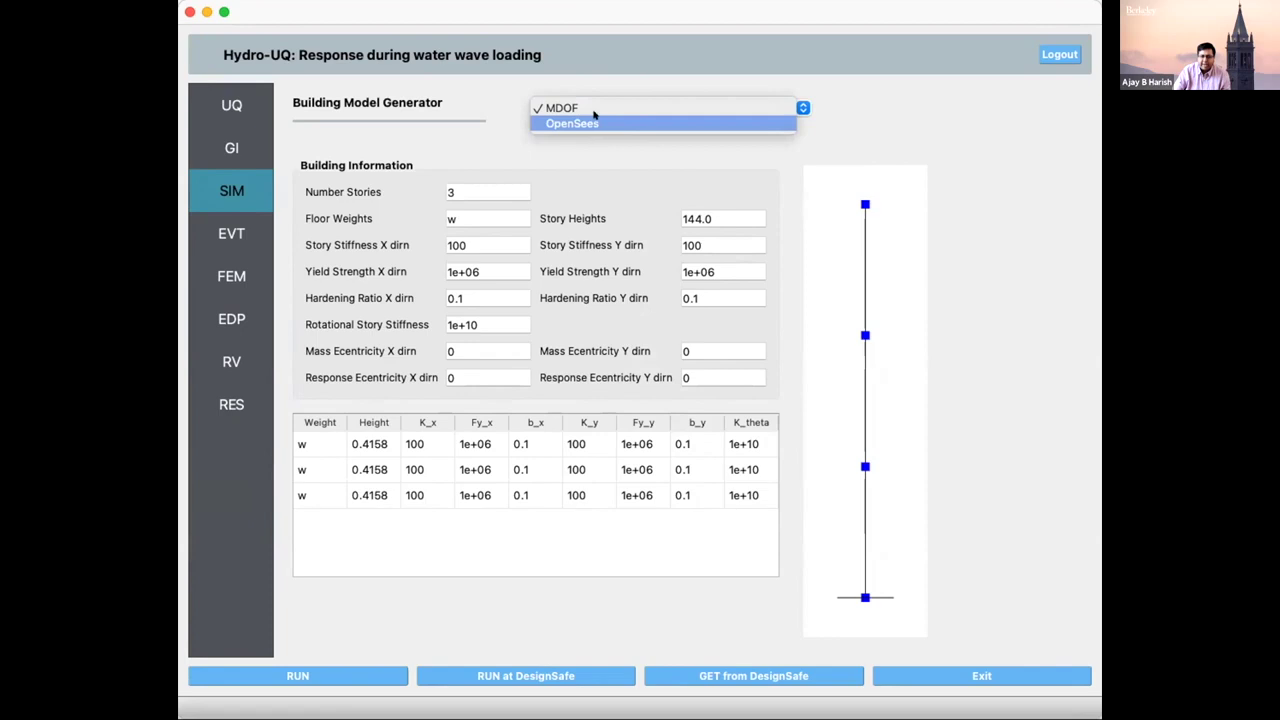
{"action": "left_click", "coordinate": [592, 143]}
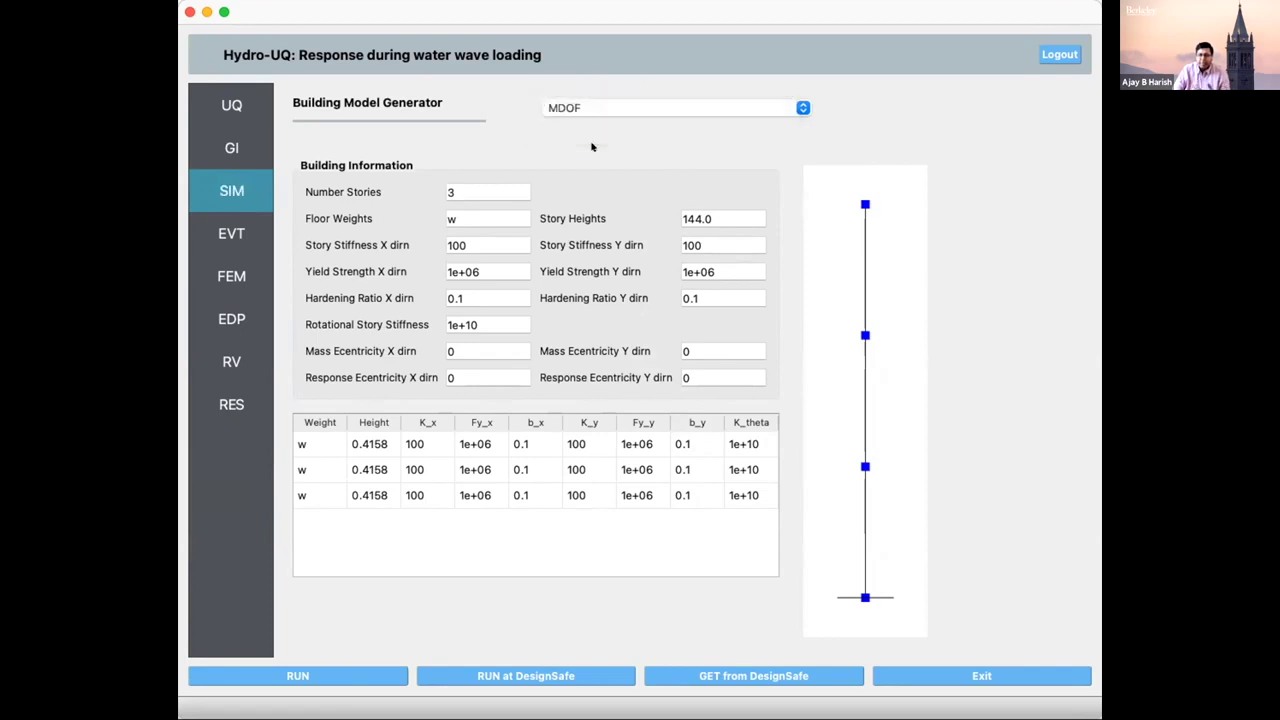
{"action": "left_click", "coordinate": [713, 216]}
{"action": "double_click", "coordinate": [713, 216]}
{"action": "type", "text": "0."}
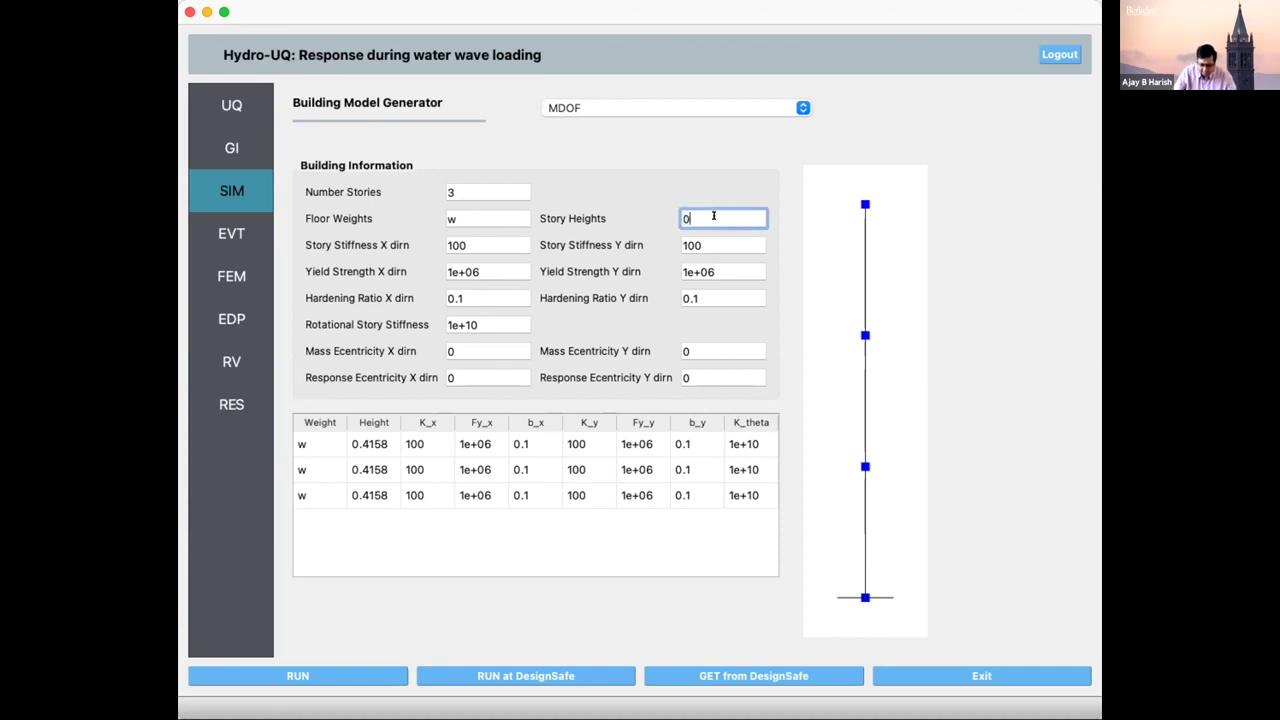
{"action": "type", "text": "4158"}
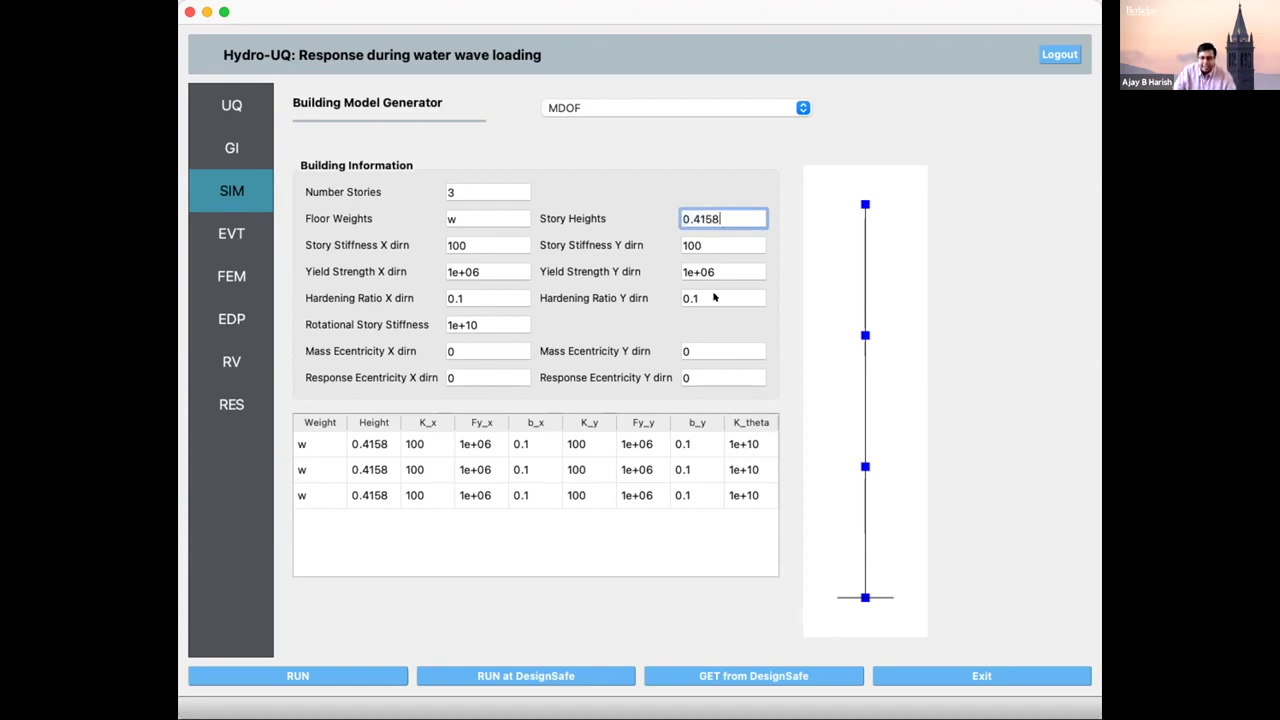
{"action": "left_click_drag", "start_coordinate": [726, 213], "coordinate": [677, 212]}
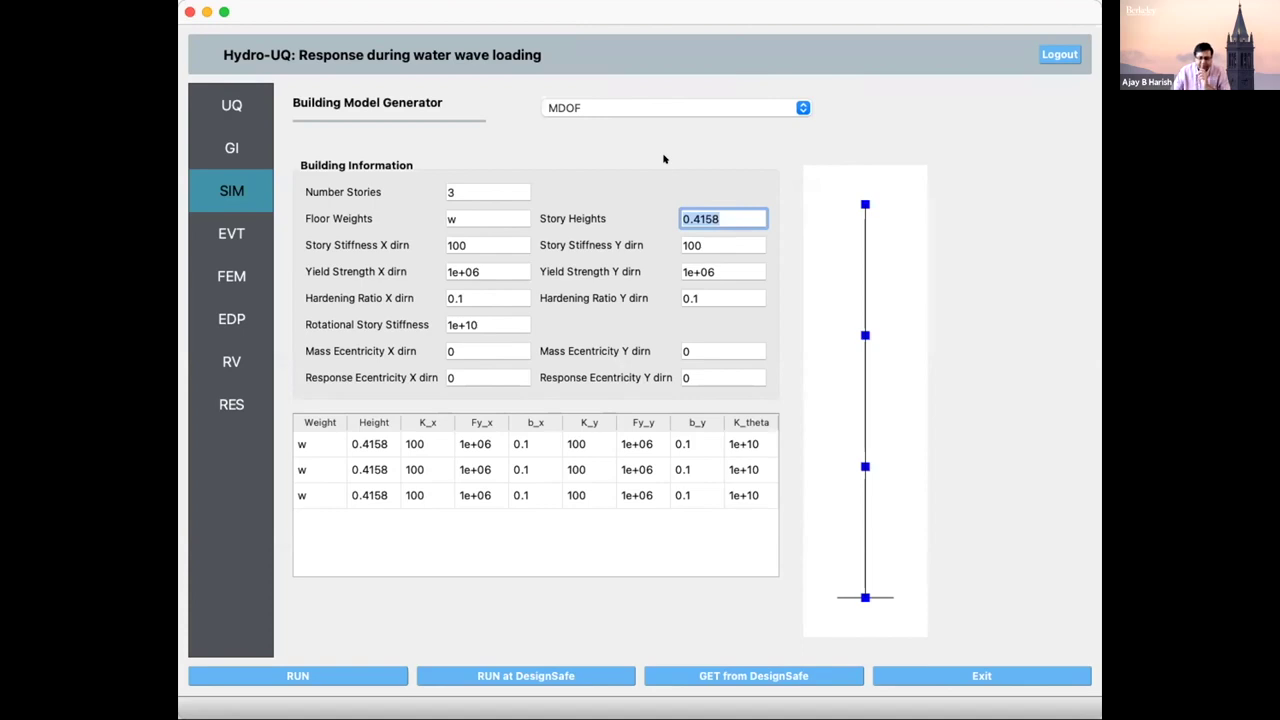
Step: Switch the generator to OpenSees and back to MDOF, restoring the one-story defaults
{"action": "left_click", "coordinate": [661, 107]}
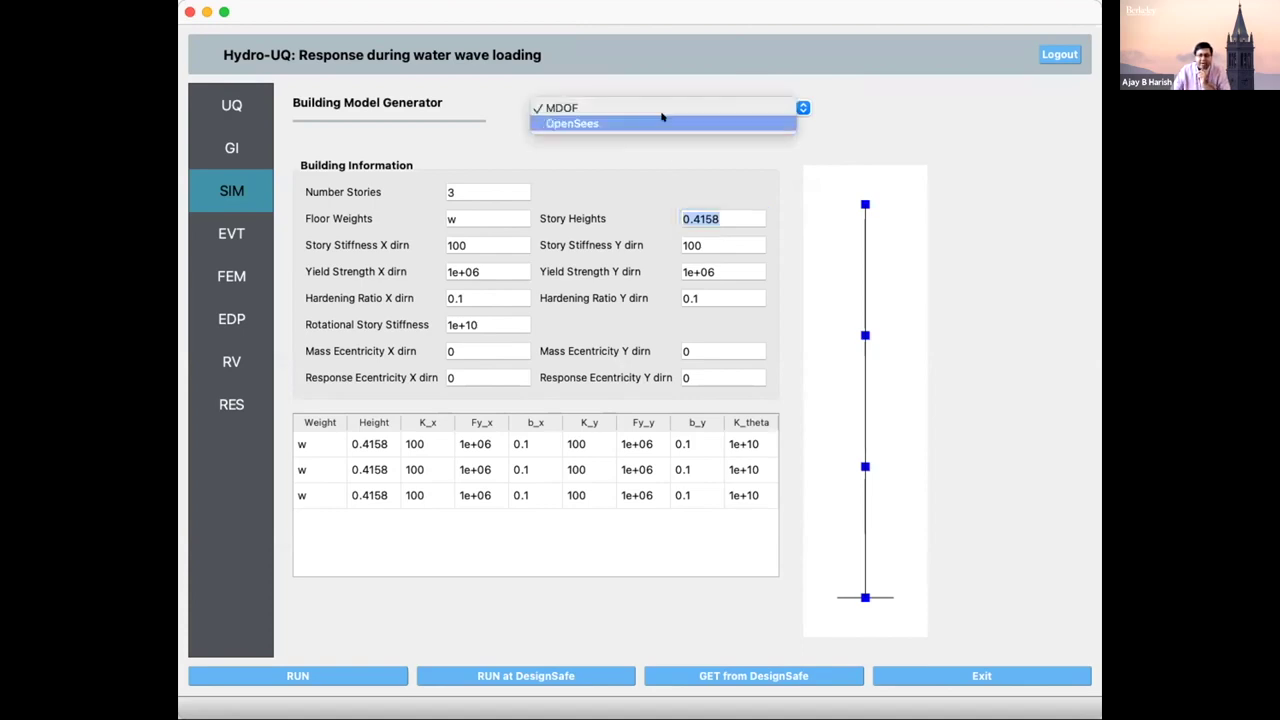
{"action": "left_click", "coordinate": [662, 122]}
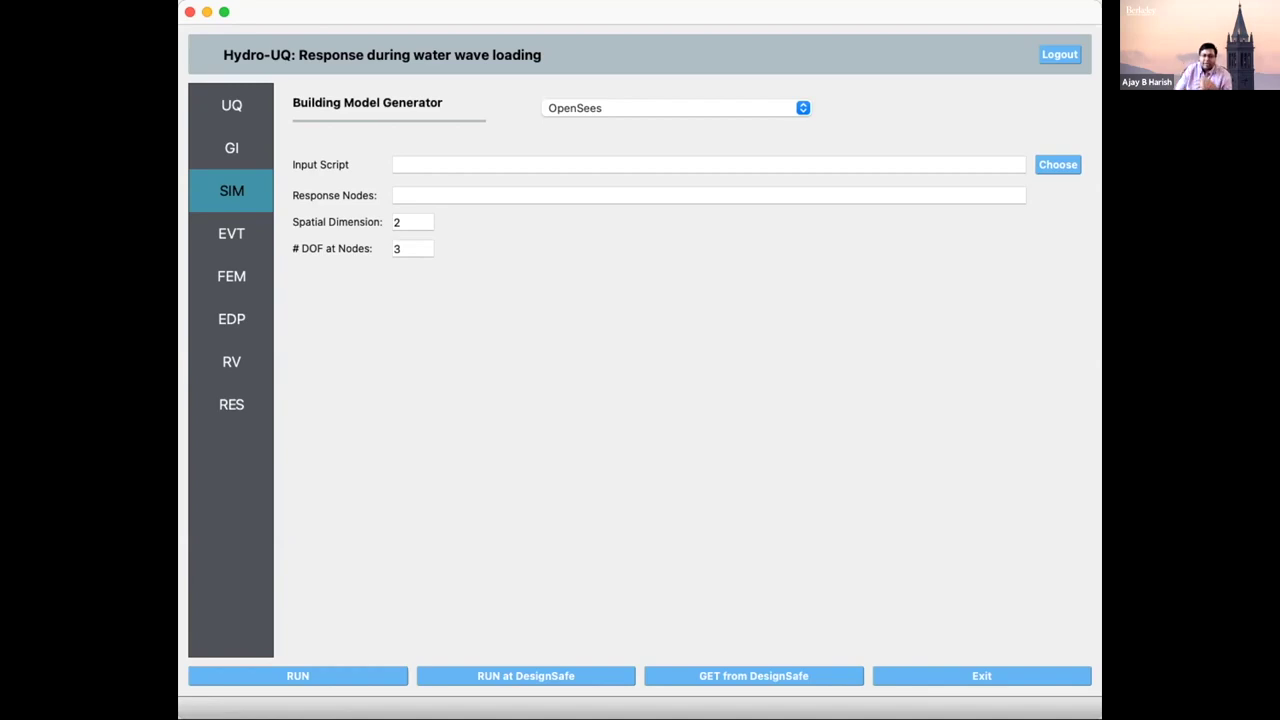
{"action": "left_click", "coordinate": [717, 110]}
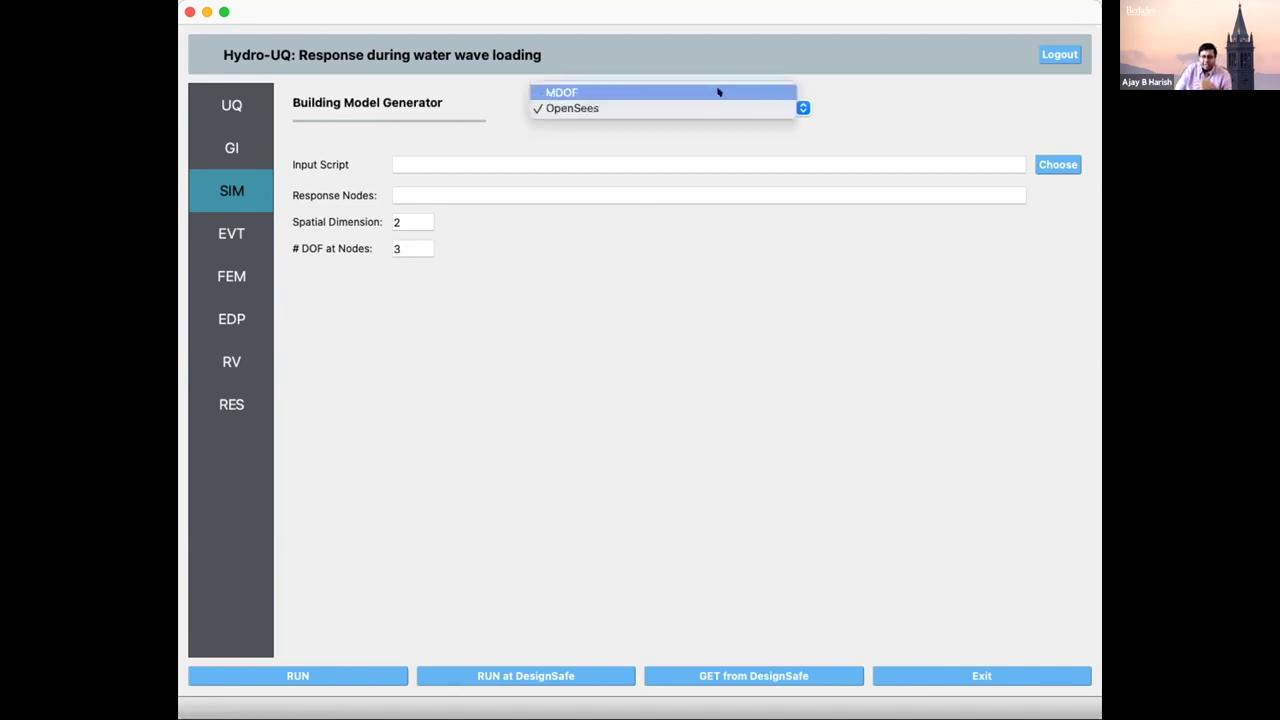
{"action": "left_click", "coordinate": [717, 93]}
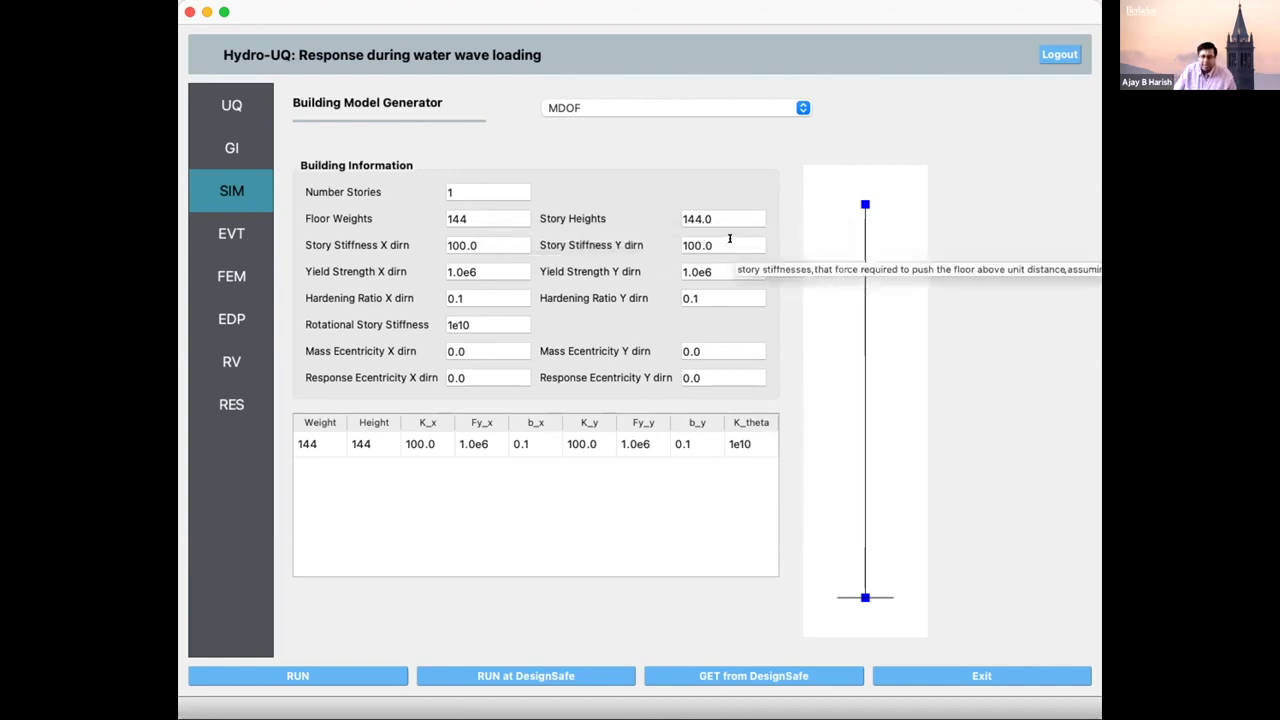
Step: Replace the Y-direction story stiffness 100.0 with random variable Y and view it under RV
{"action": "double_click", "coordinate": [729, 244]}
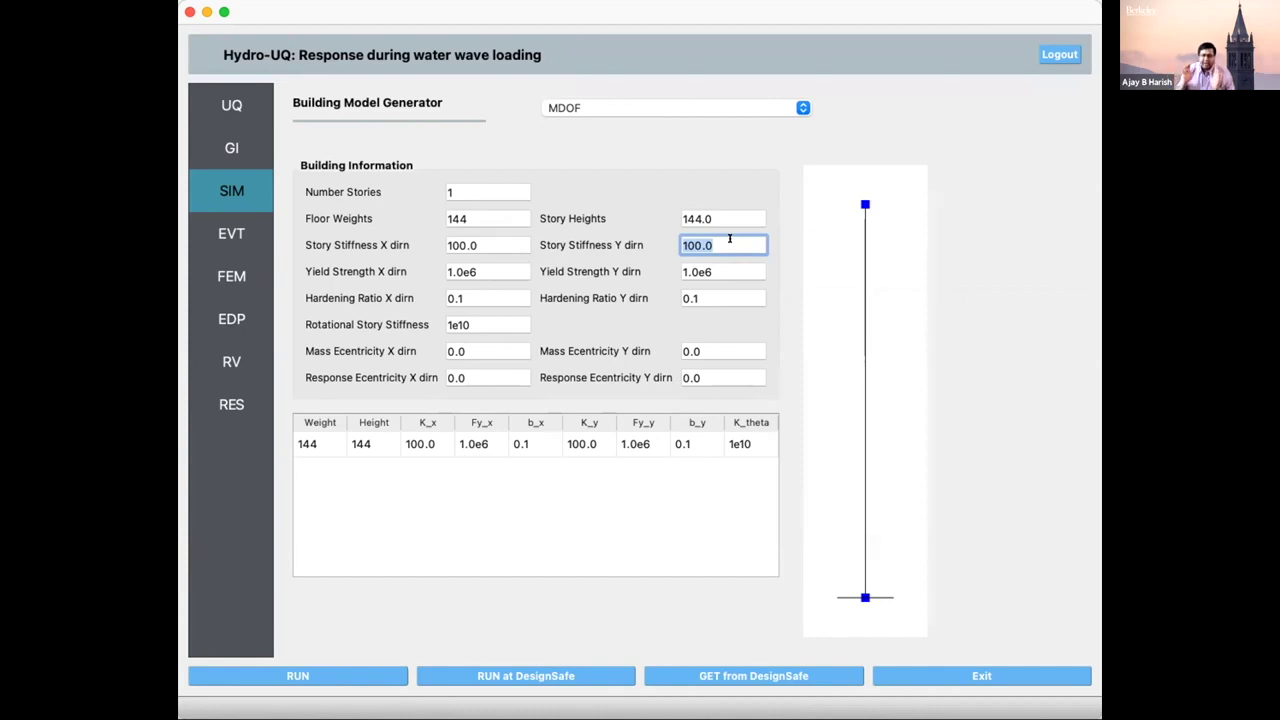
{"action": "type", "text": "Y"}
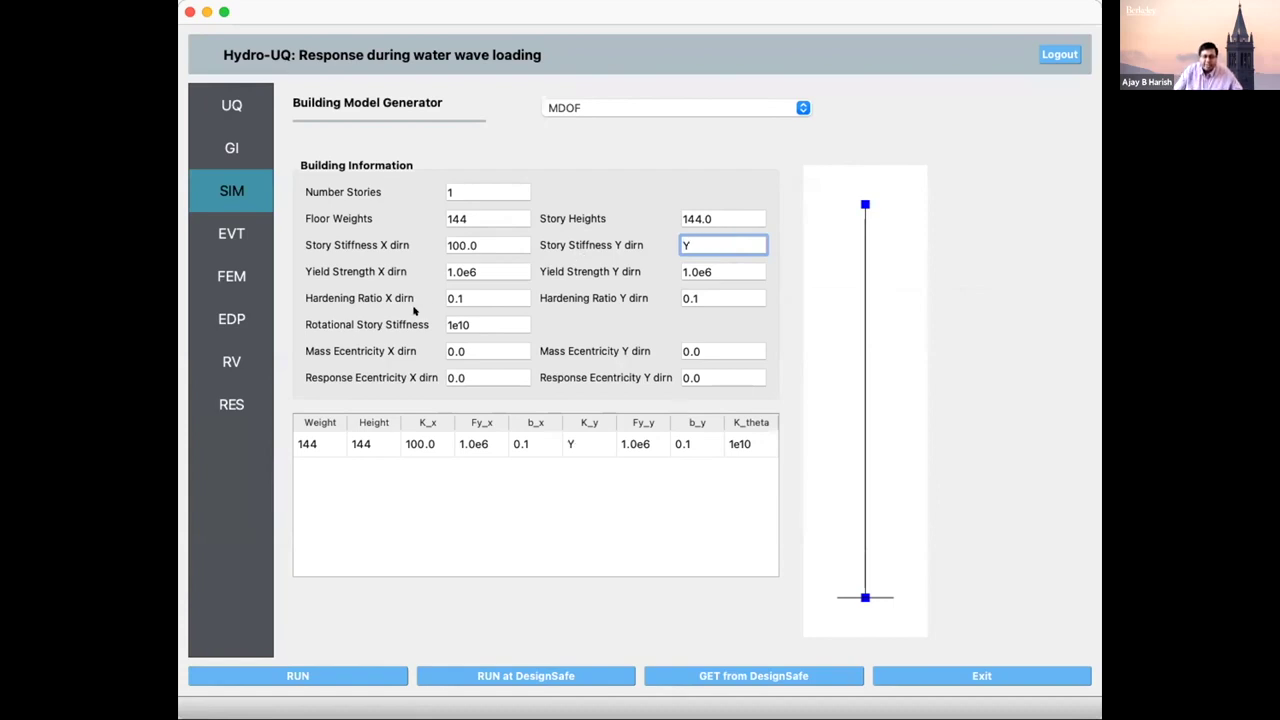
{"action": "left_click", "coordinate": [251, 362]}
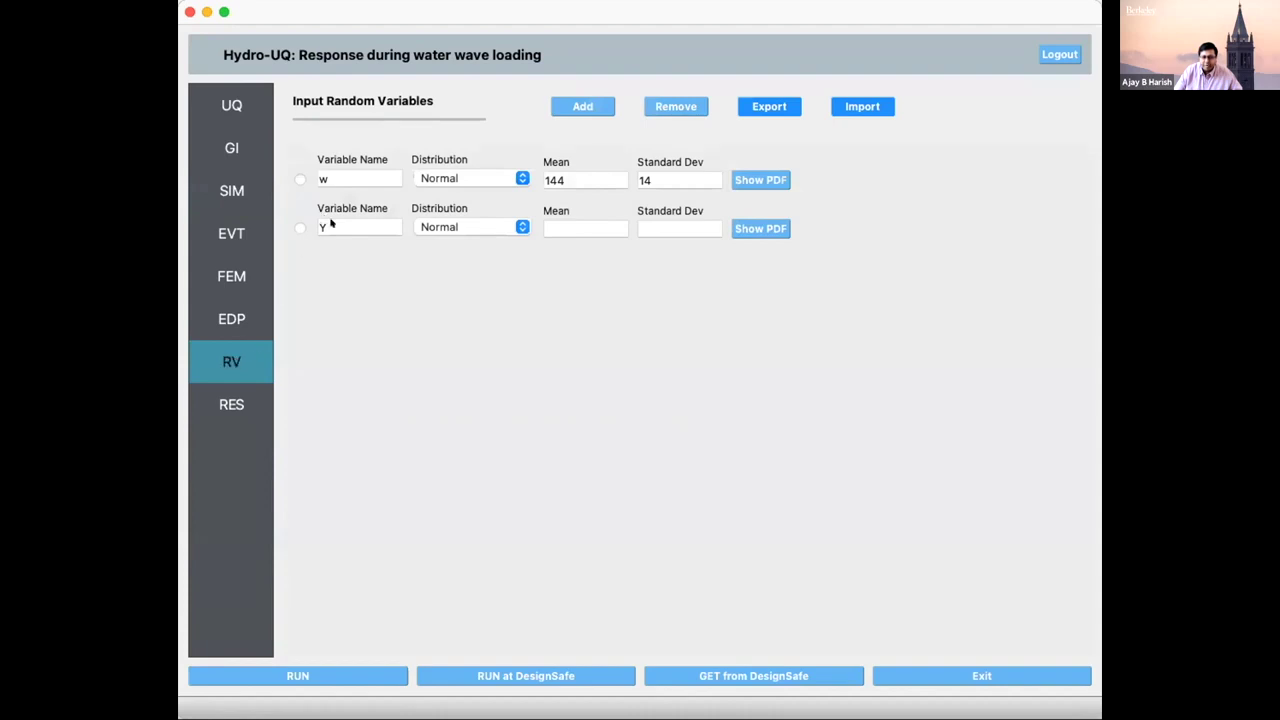
Step: Give Y a Normal distribution with mean 100, standard deviation 5 and preview its PDF
{"action": "left_click", "coordinate": [480, 222]}
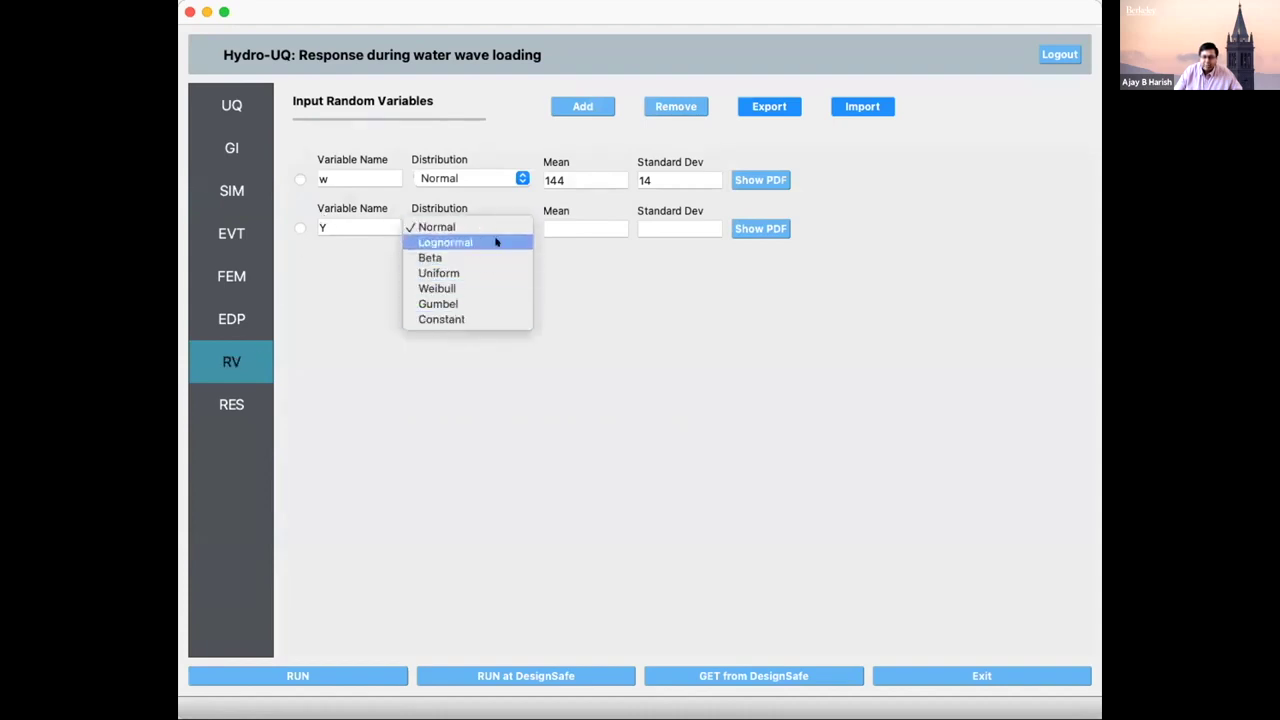
{"action": "left_click", "coordinate": [560, 226]}
{"action": "left_click", "coordinate": [634, 220]}
{"action": "left_click", "coordinate": [581, 226]}
{"action": "type", "text": "100"}
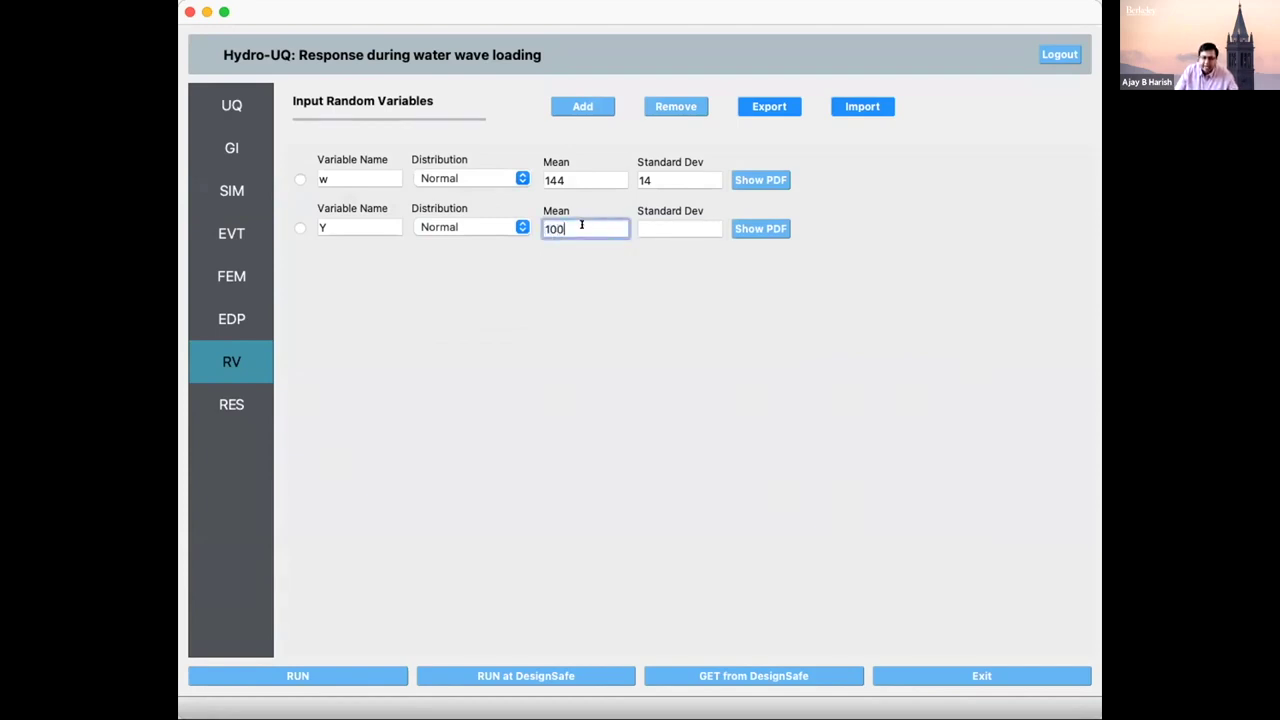
{"action": "key", "text": "Tab"}
{"action": "type", "text": "5"}
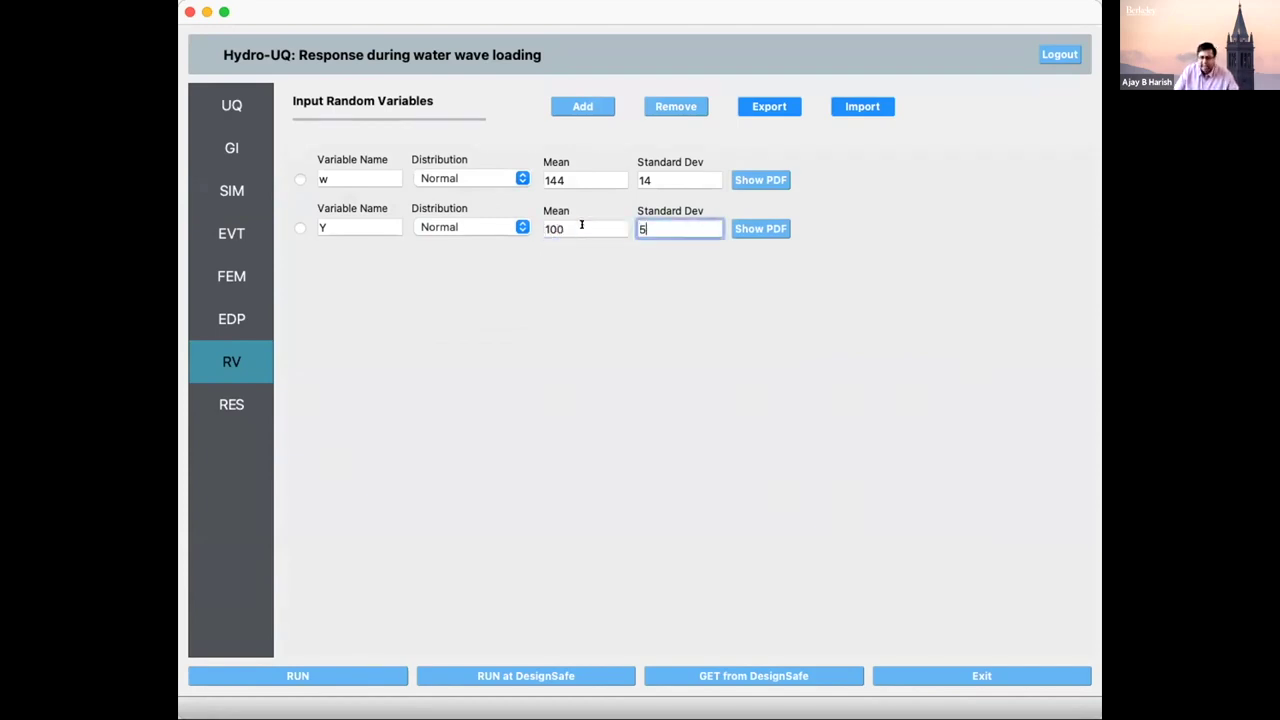
{"action": "left_click", "coordinate": [745, 228]}
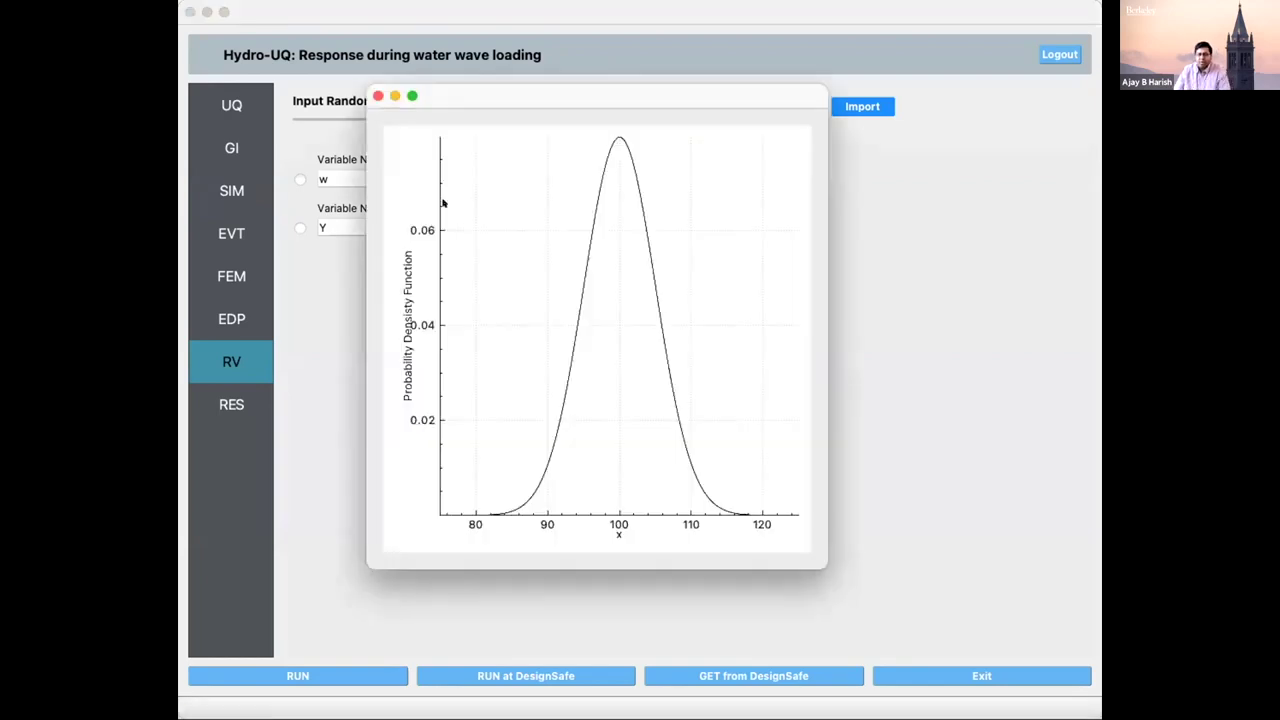
{"action": "left_click", "coordinate": [378, 96]}
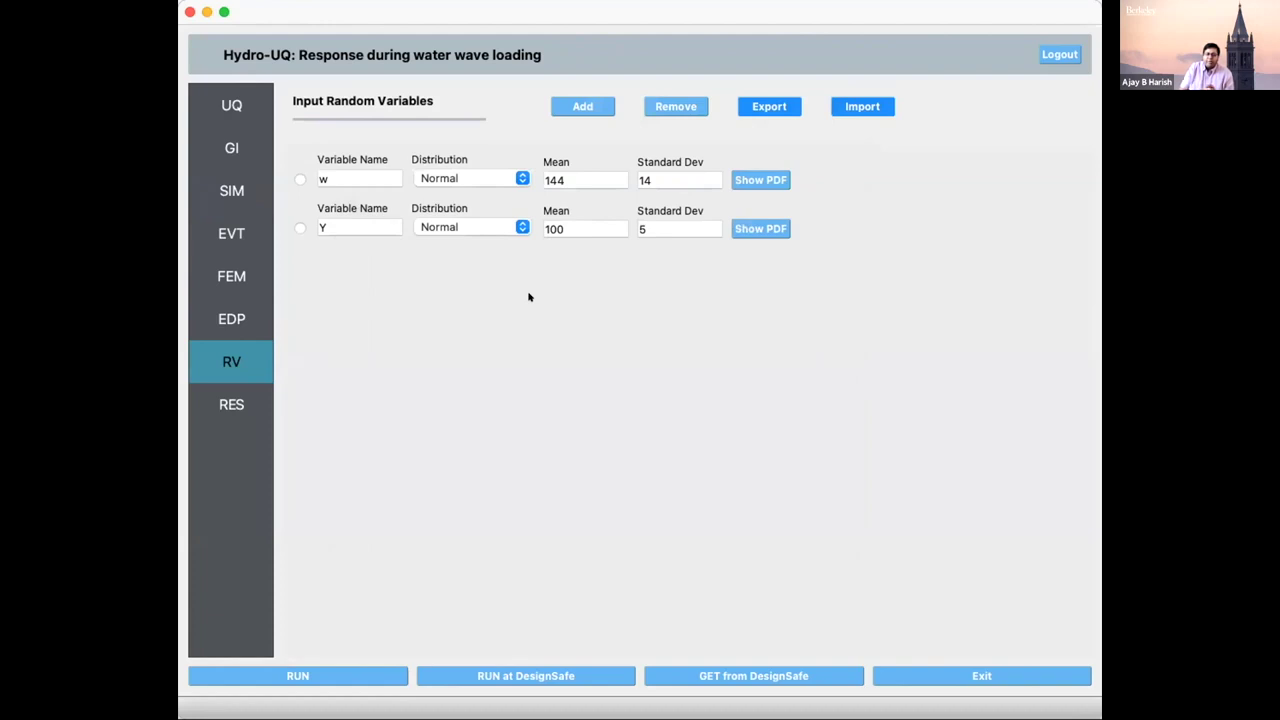
Step: Change Y to Lognormal with mean 100, standard deviation 6, check its PDF, and return to SIM
{"action": "left_click", "coordinate": [495, 226]}
{"action": "left_click", "coordinate": [495, 257]}
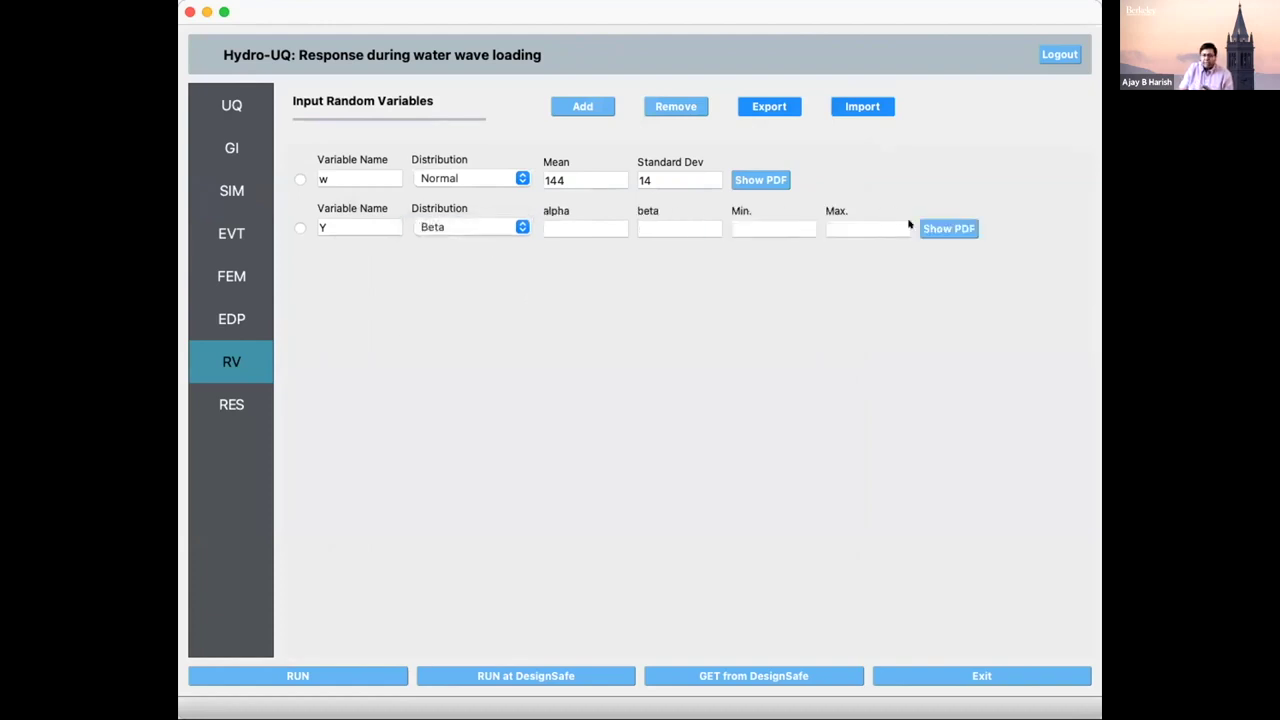
{"action": "left_click", "coordinate": [430, 227]}
{"action": "left_click", "coordinate": [431, 211]}
{"action": "left_click", "coordinate": [578, 226]}
{"action": "type", "text": "100"}
{"action": "key", "text": "Tab"}
{"action": "type", "text": "6"}
{"action": "left_click", "coordinate": [746, 226]}
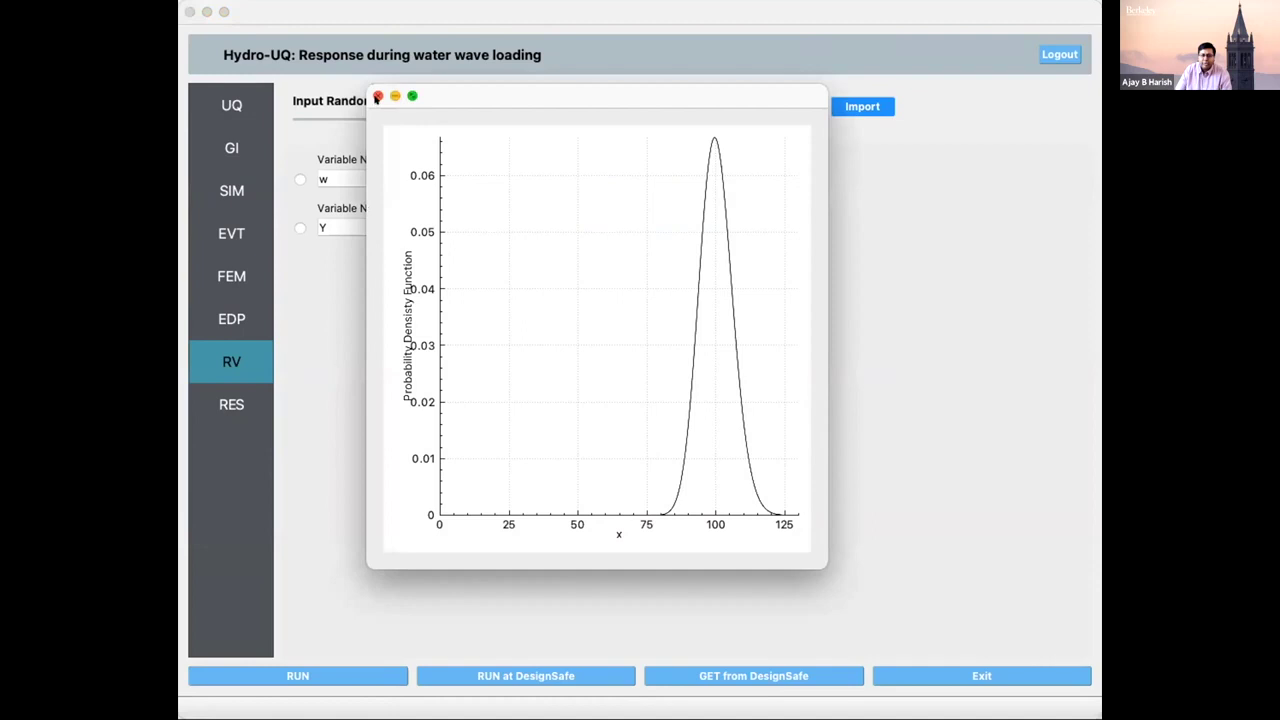
{"action": "left_click", "coordinate": [378, 96]}
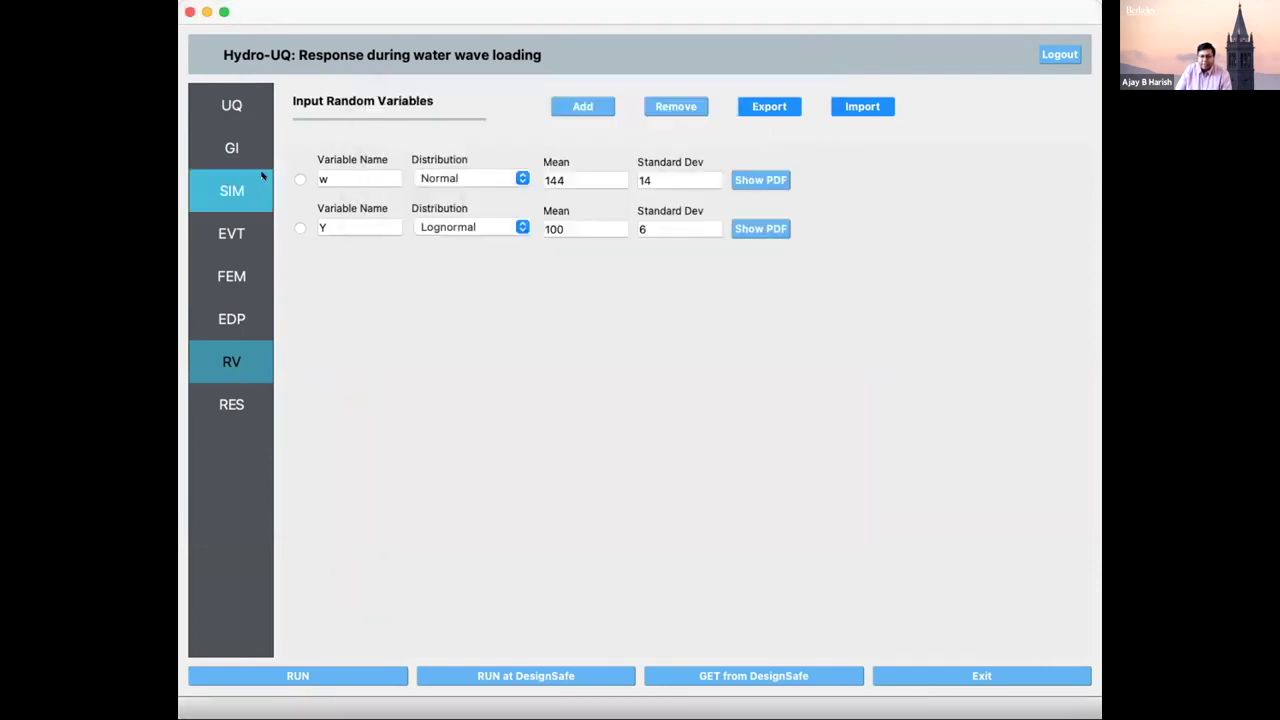
{"action": "left_click", "coordinate": [252, 178]}
{"action": "left_click", "coordinate": [700, 240]}
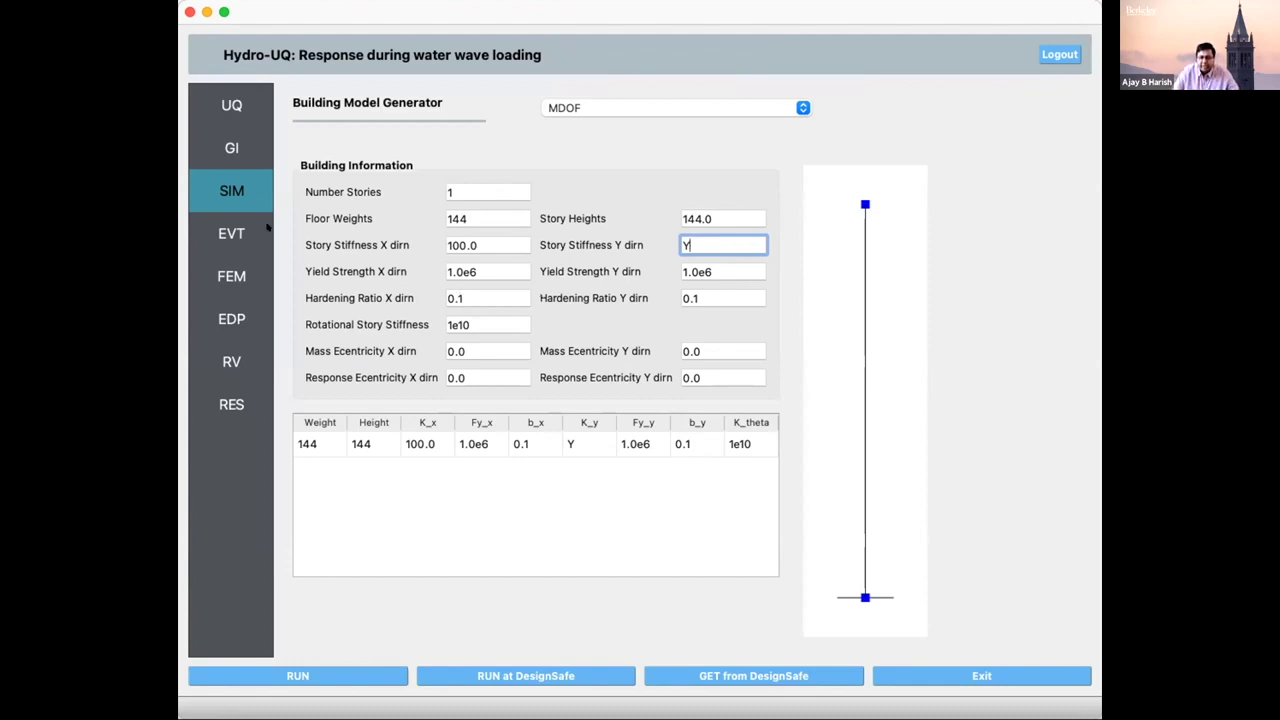
Step: Step through the FEM, SIM and RV panels to reach the UQ Engine: Dakota LHS, 20 samples, seed 711
{"action": "left_click", "coordinate": [240, 272]}
{"action": "left_click", "coordinate": [249, 196]}
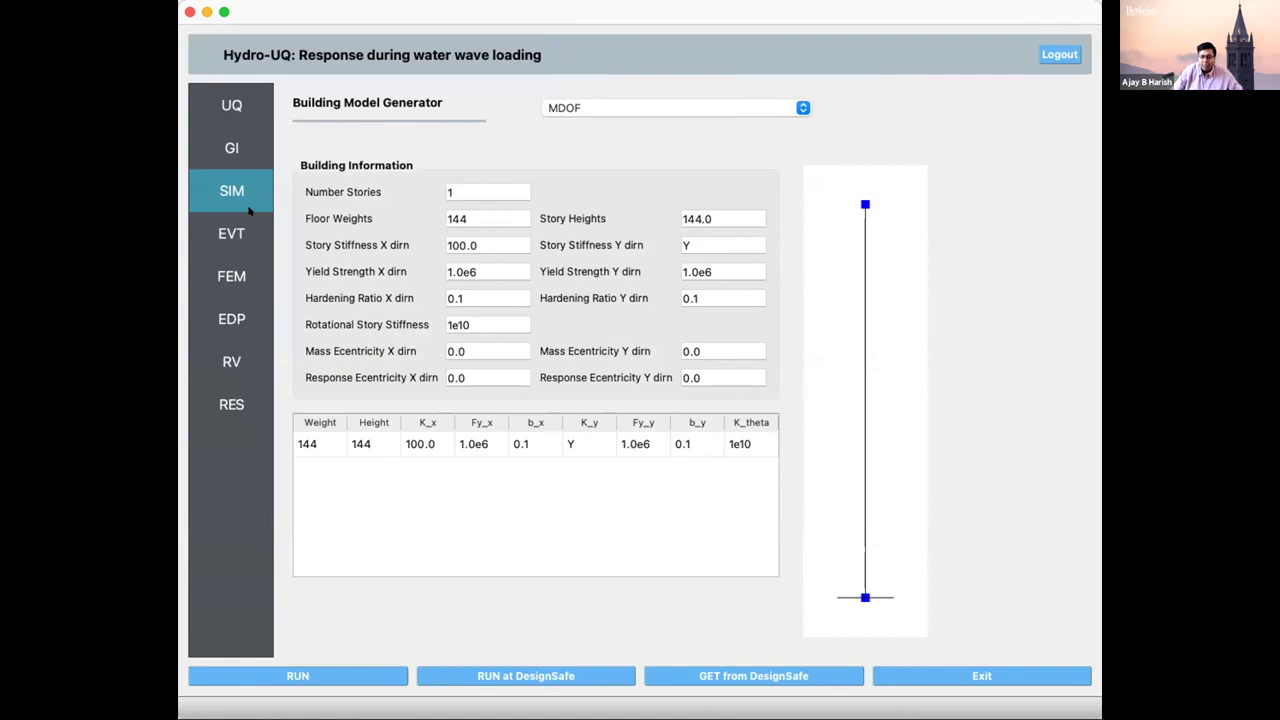
{"action": "left_click", "coordinate": [251, 283]}
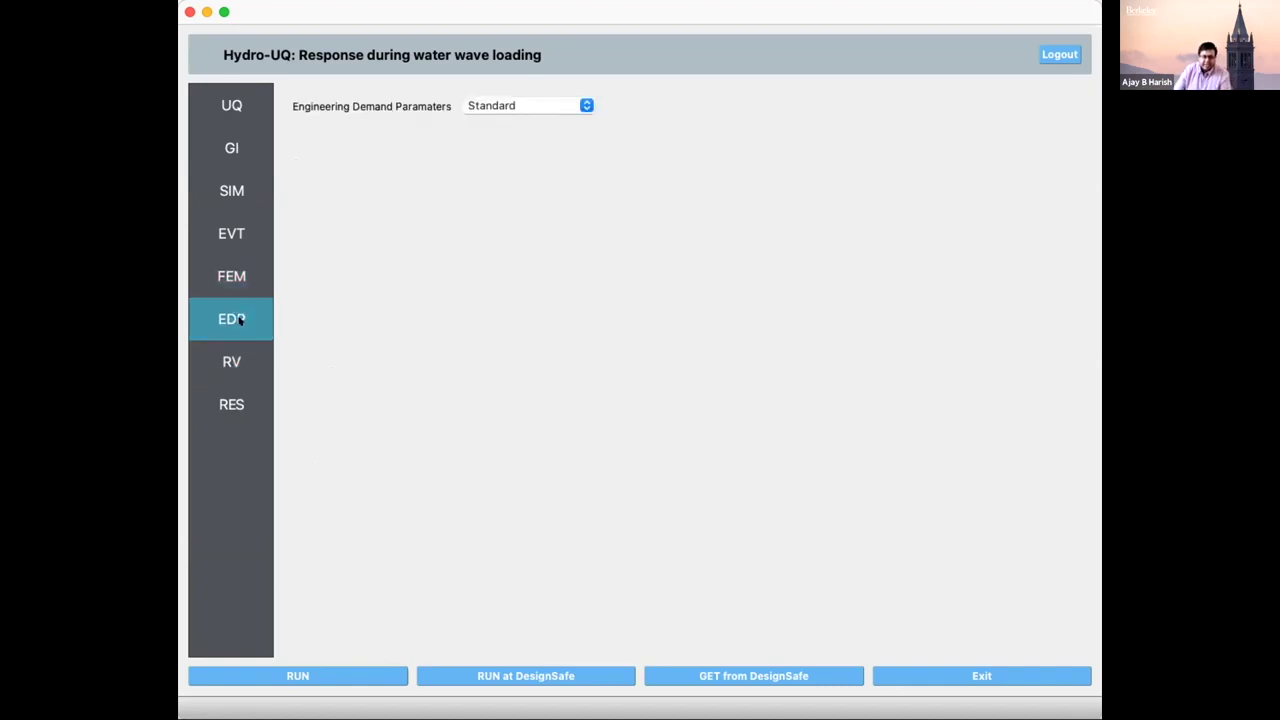
{"action": "left_click", "coordinate": [235, 373]}
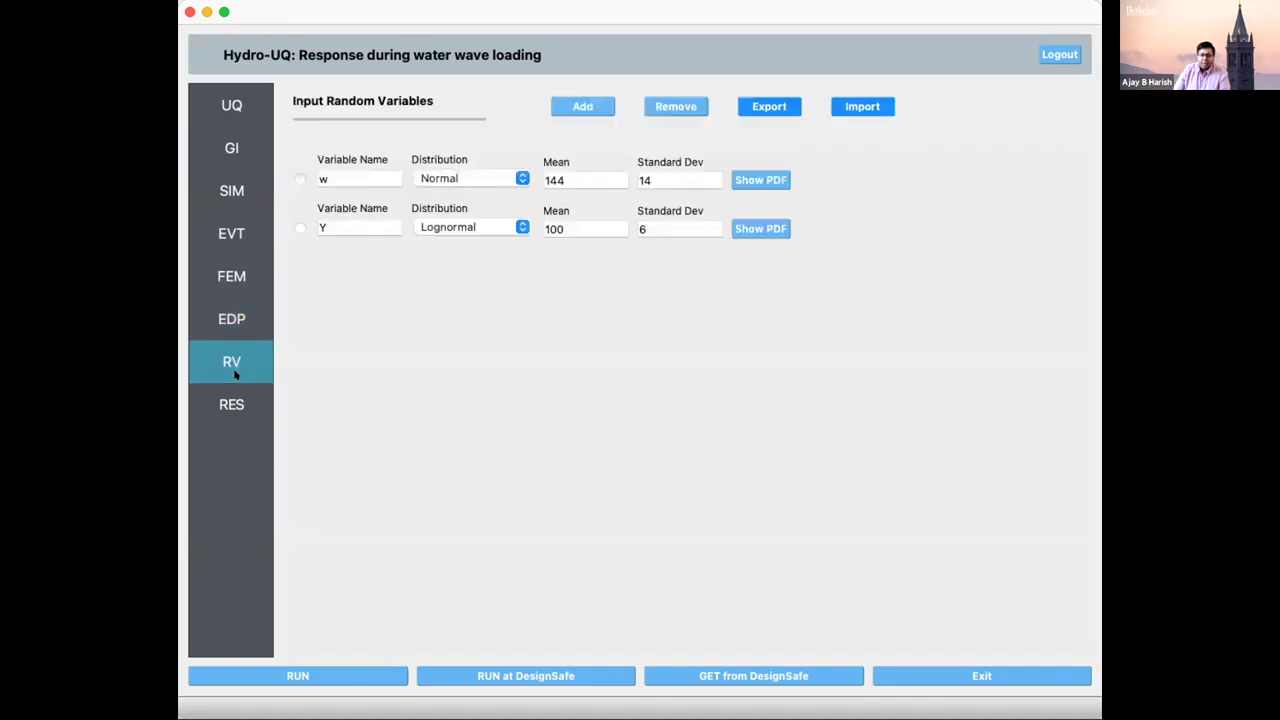
{"action": "left_click", "coordinate": [250, 113]}
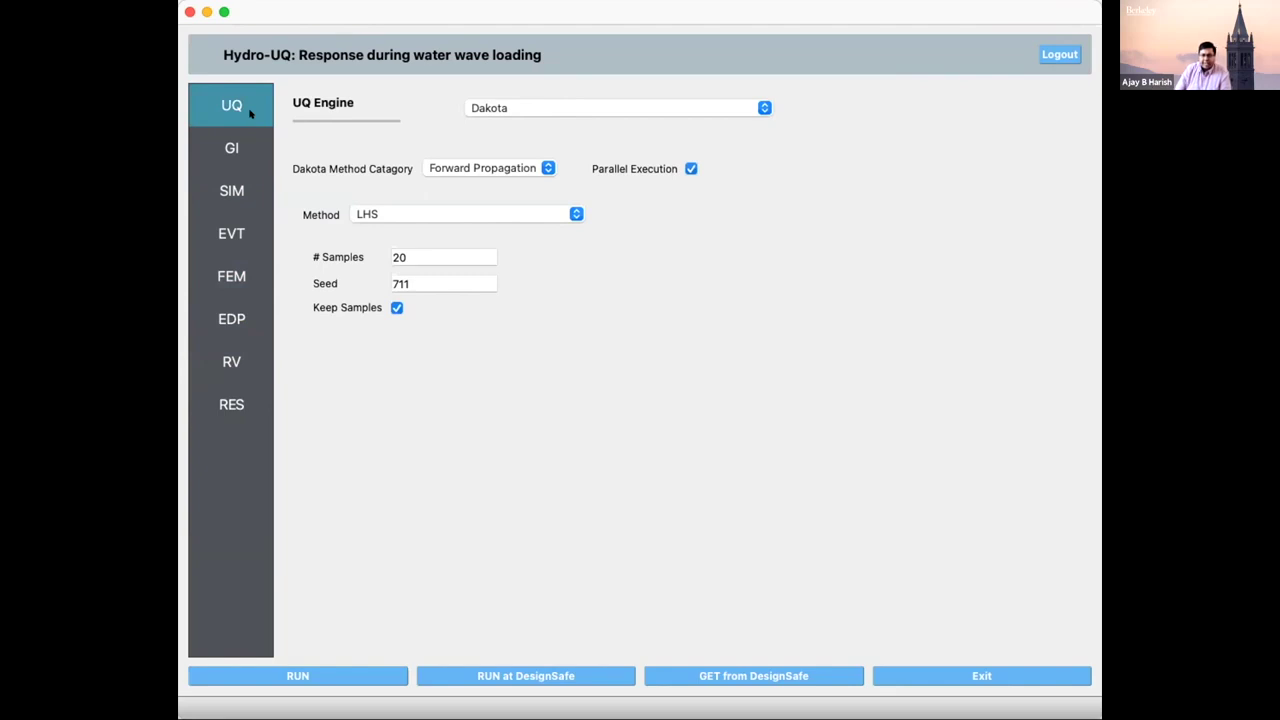
{"action": "left_click", "coordinate": [227, 398]}
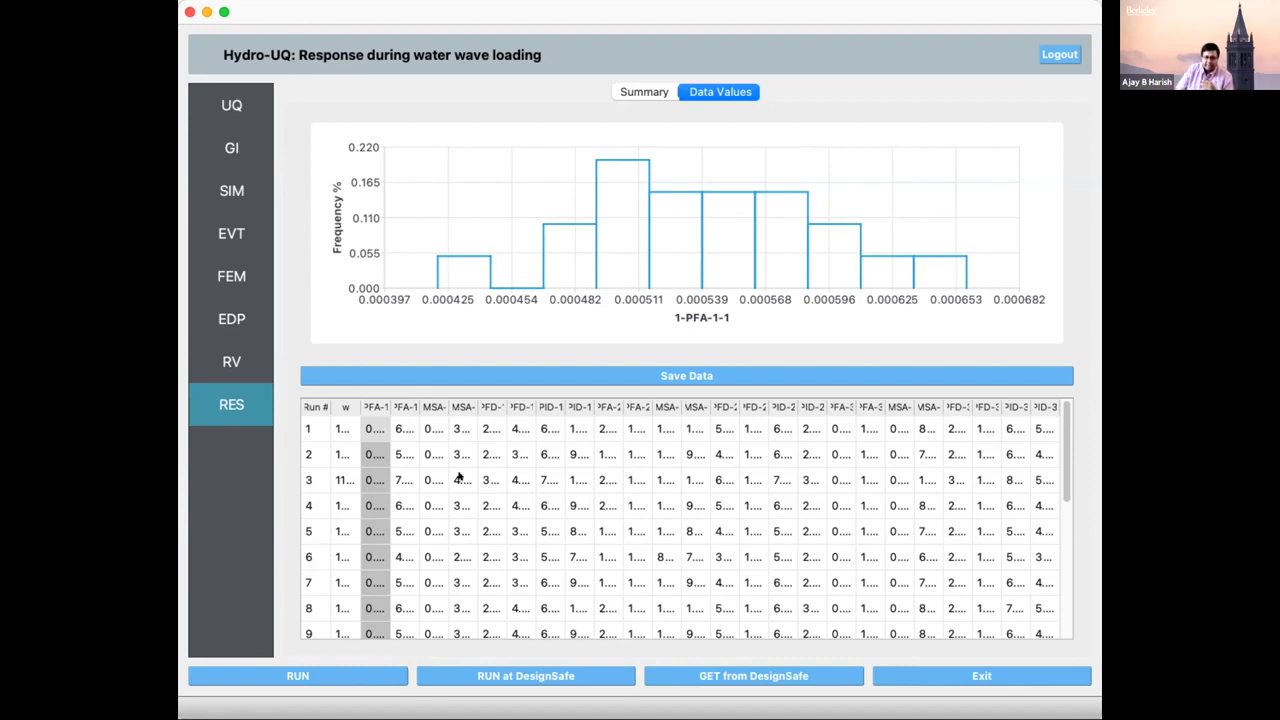
{"action": "left_click", "coordinate": [251, 106]}
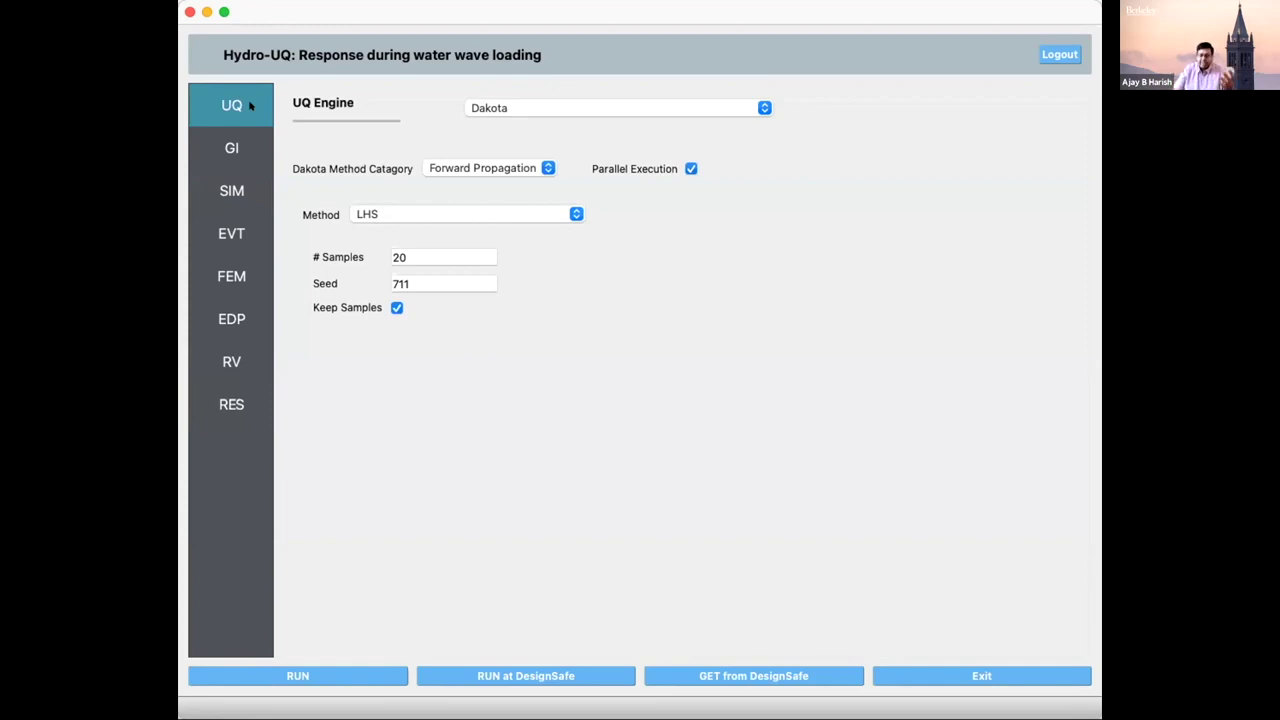
Step: Show the GI panel: 3 stories, height 1.2474, width 1, depth 3, Kips/Meters/Celsius units
{"action": "left_click", "coordinate": [238, 133]}
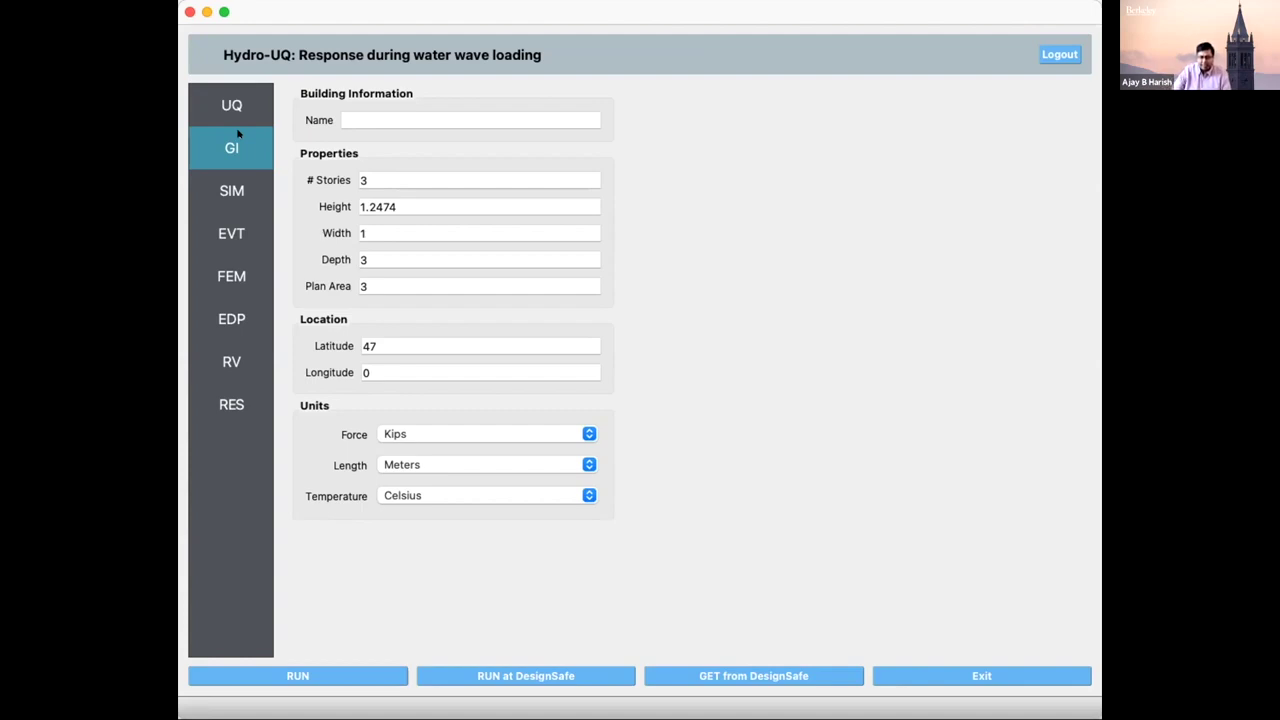
Step: Step through the BIM, FEM, EVT, EDP and RV panels, ending on the RES histogram of 1-PFA-1-1
{"action": "left_click", "coordinate": [227, 185]}
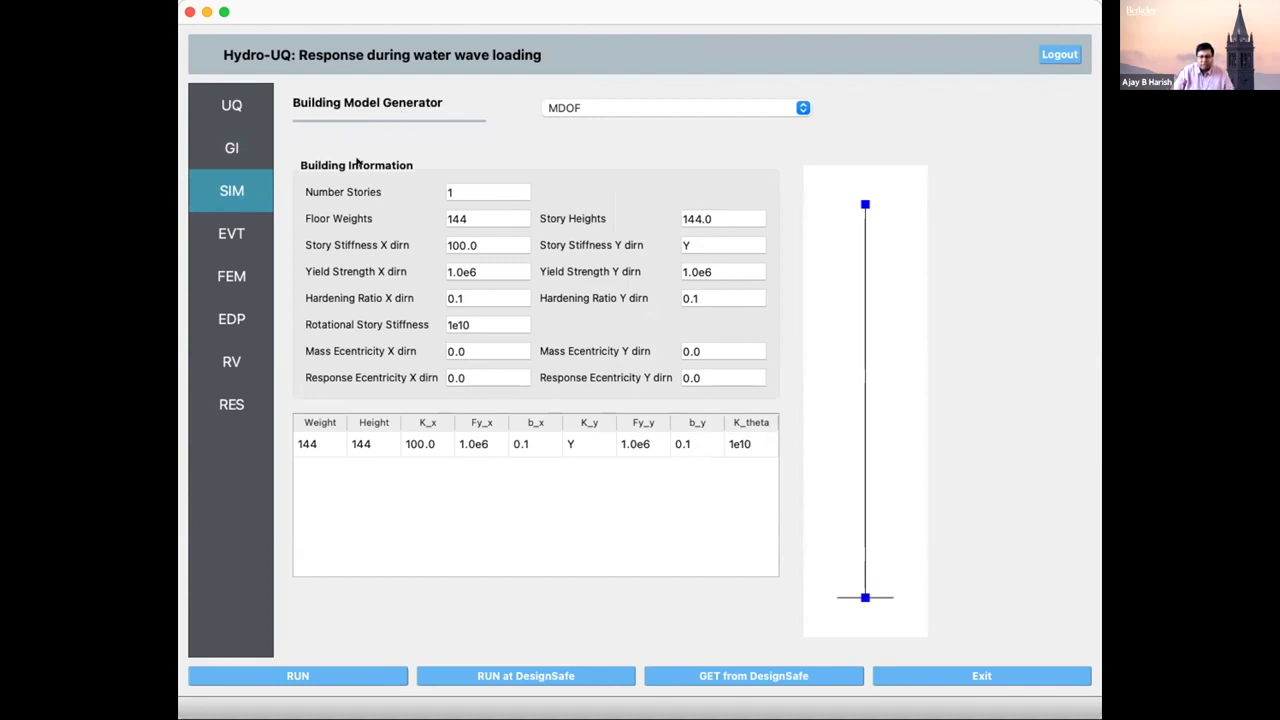
{"action": "left_click", "coordinate": [262, 269]}
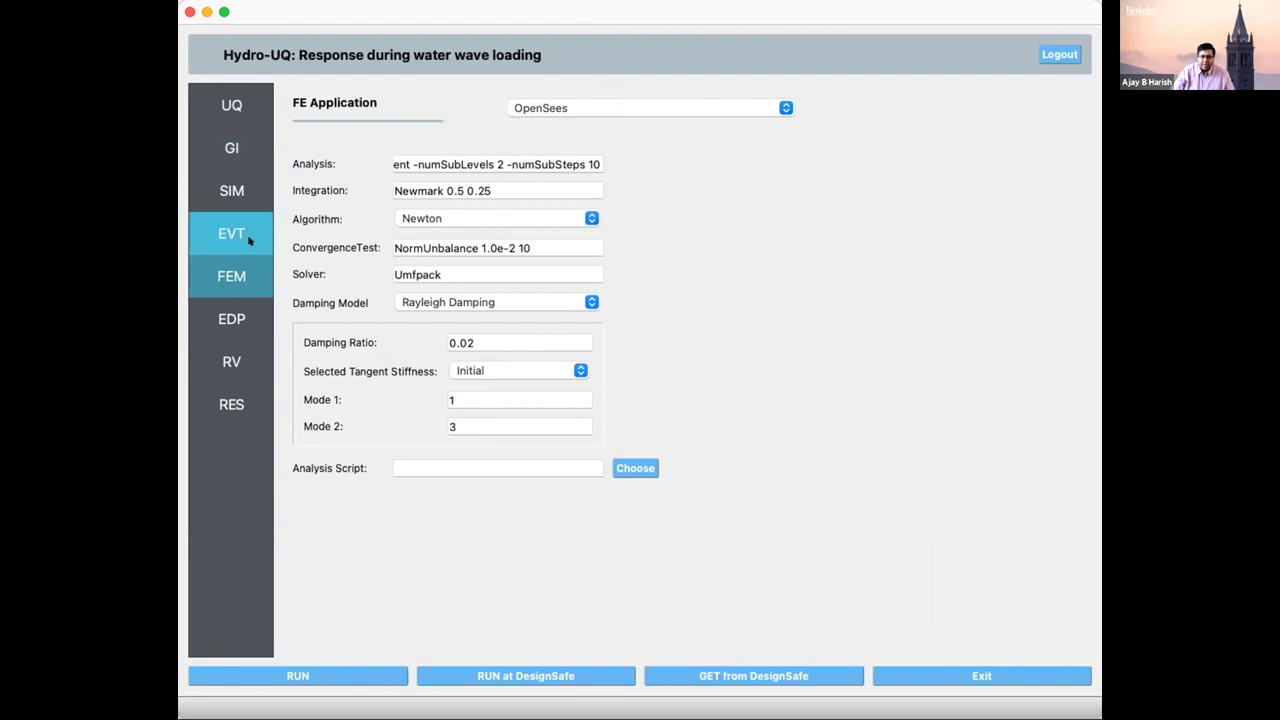
{"action": "left_click", "coordinate": [250, 238]}
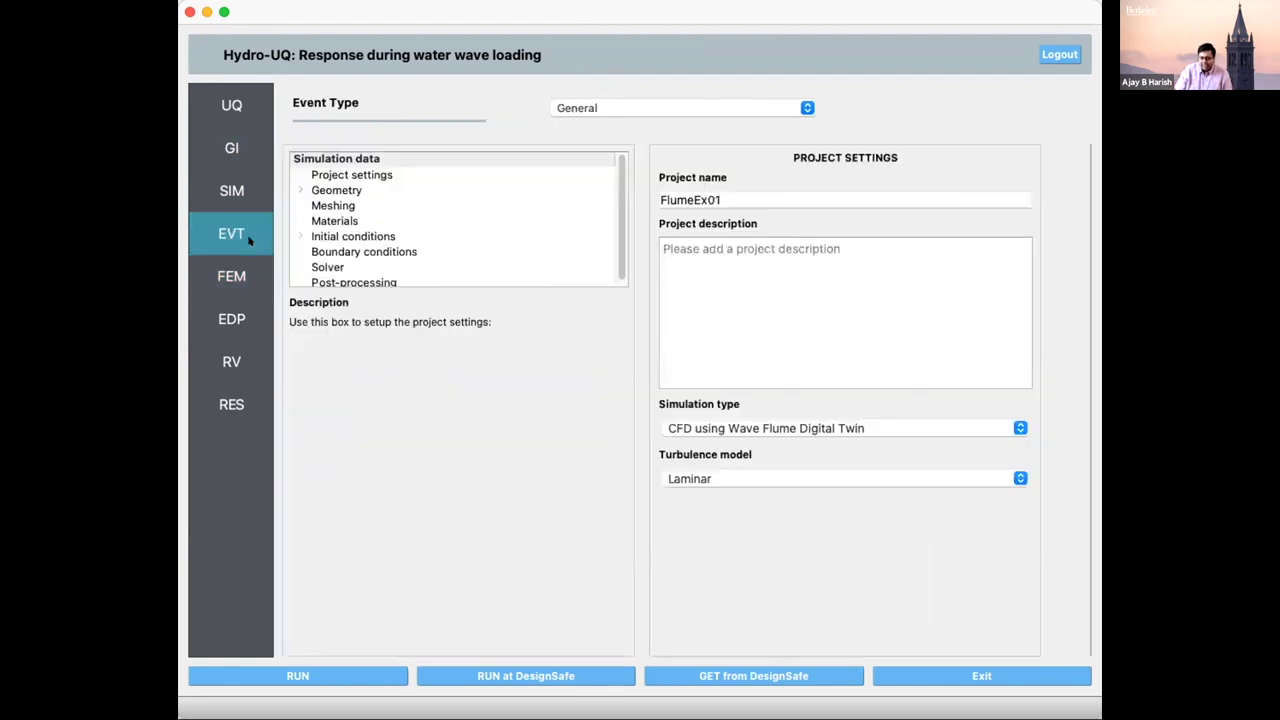
{"action": "left_click", "coordinate": [253, 288]}
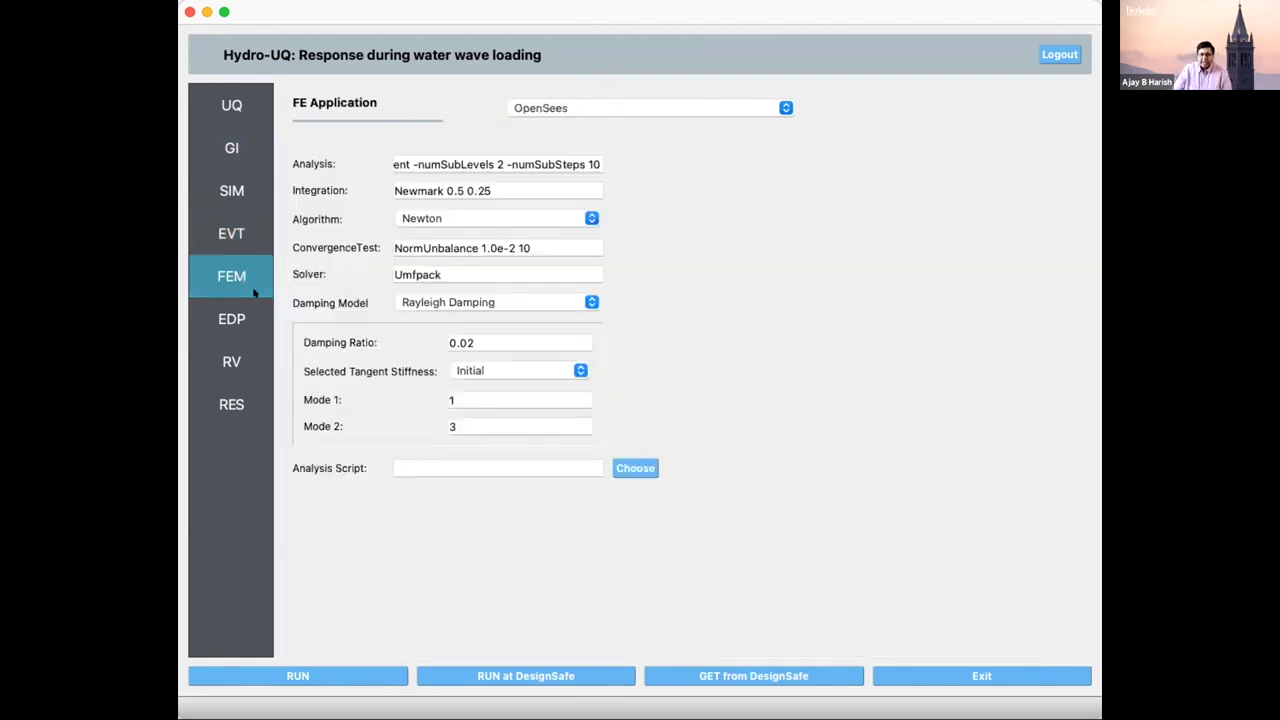
{"action": "left_click", "coordinate": [252, 312]}
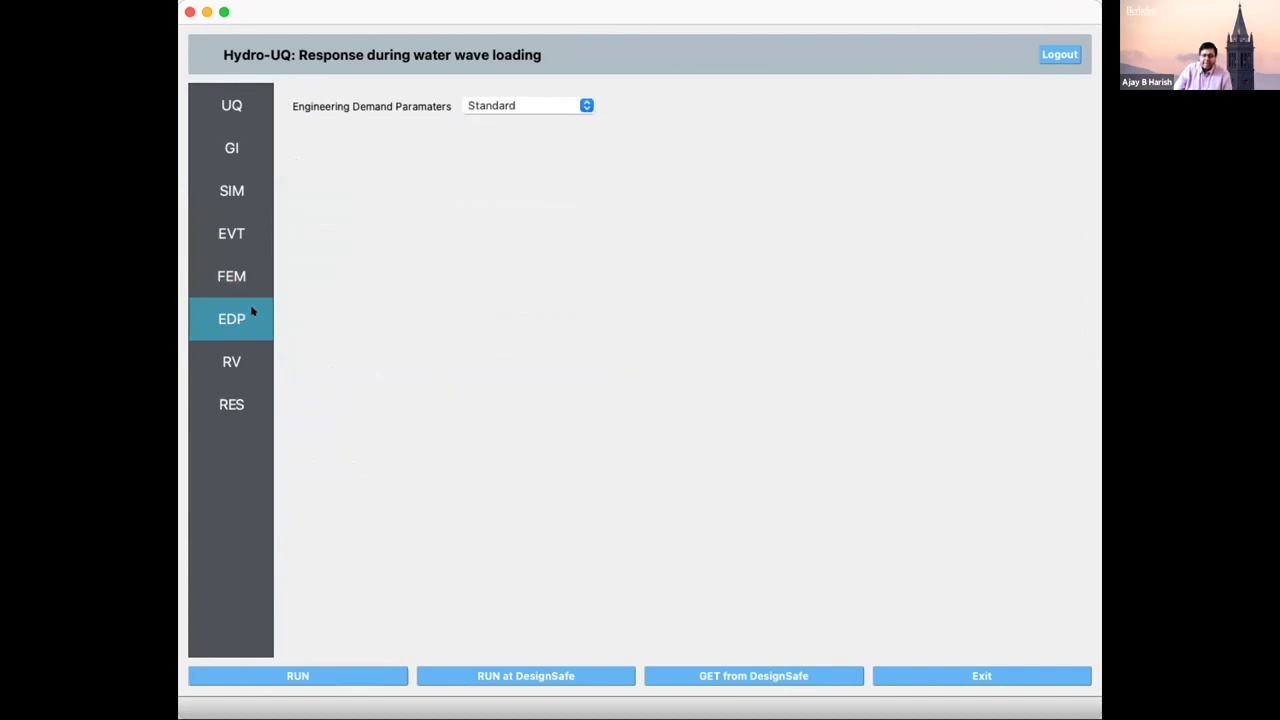
{"action": "left_click", "coordinate": [253, 363]}
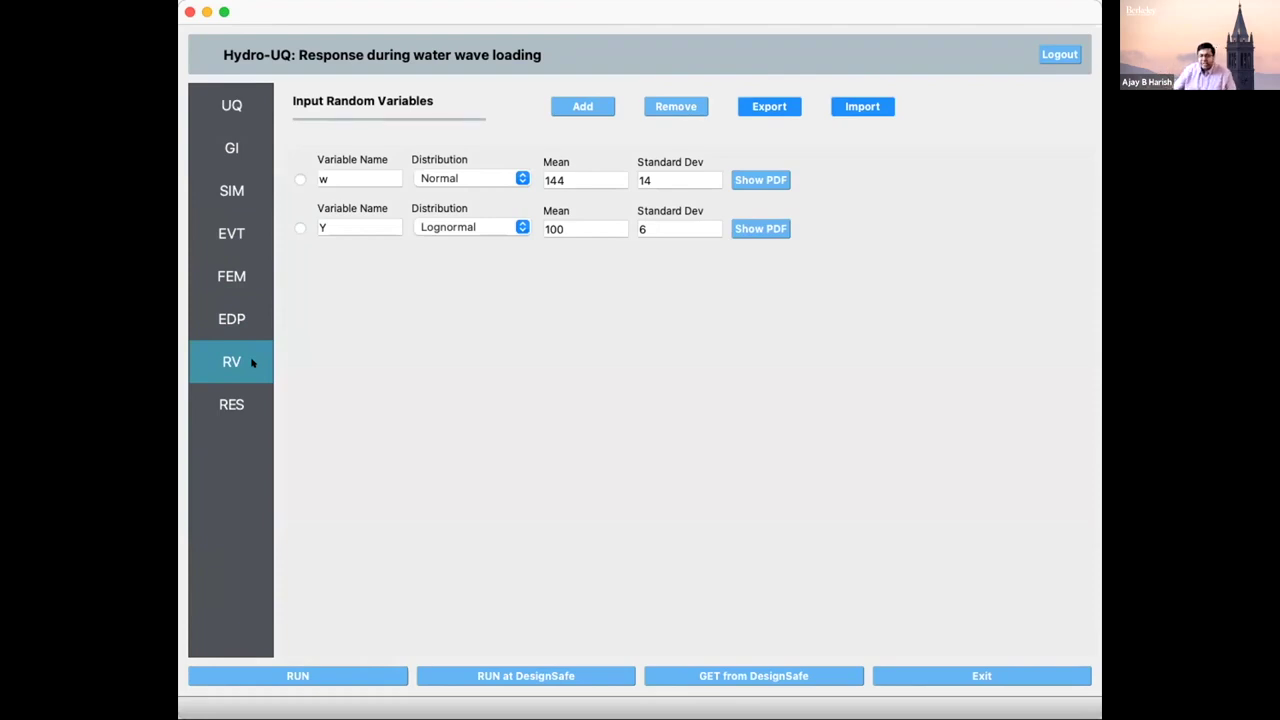
{"action": "left_click", "coordinate": [250, 395]}
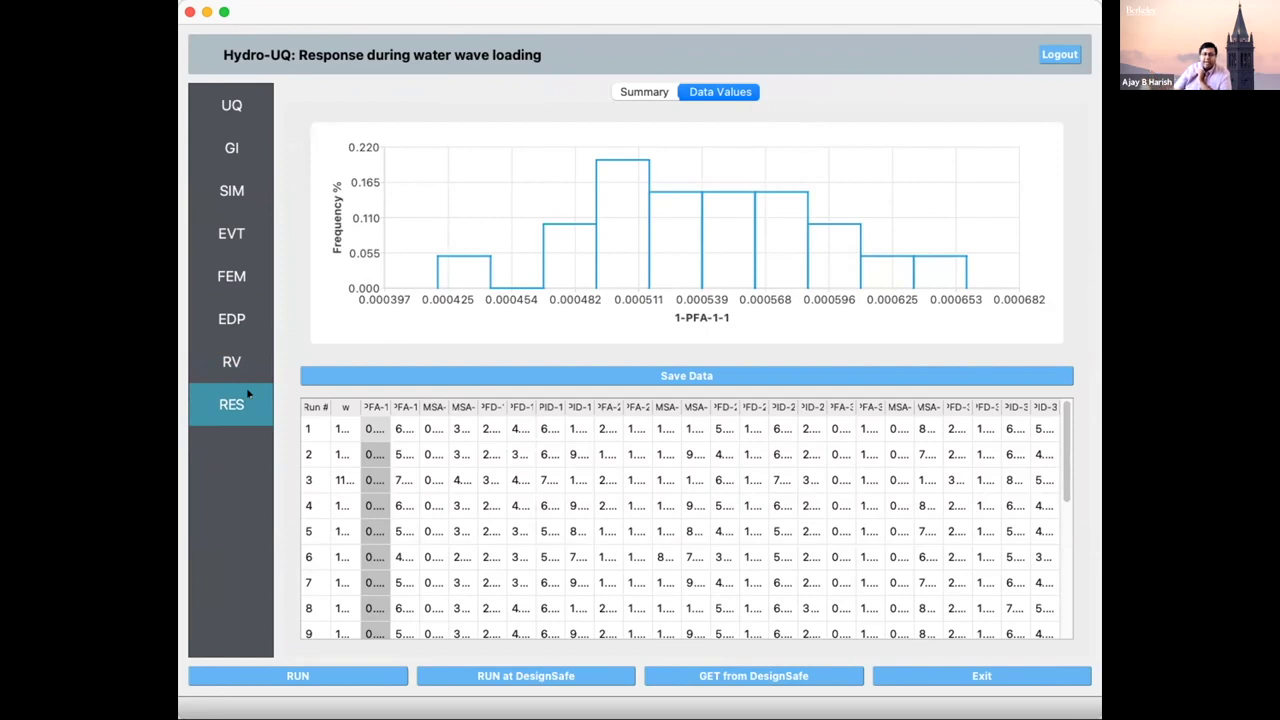
Step: Return to the EVT panel showing FlumeEx01's Wave Flume Digital Twin event with Laminar turbulence
{"action": "left_click", "coordinate": [241, 240]}
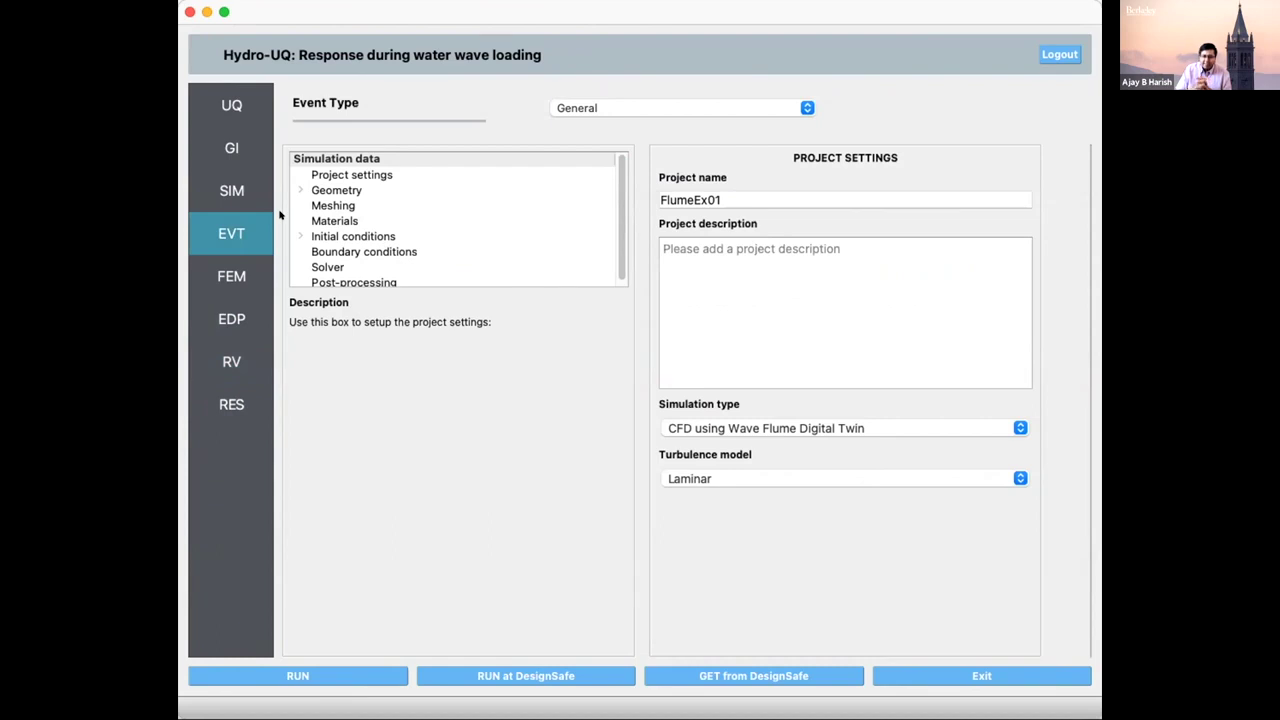
Step: Look over the Meshing and Project settings entries and the simulation type choices
{"action": "left_click", "coordinate": [350, 205]}
{"action": "left_click", "coordinate": [358, 175]}
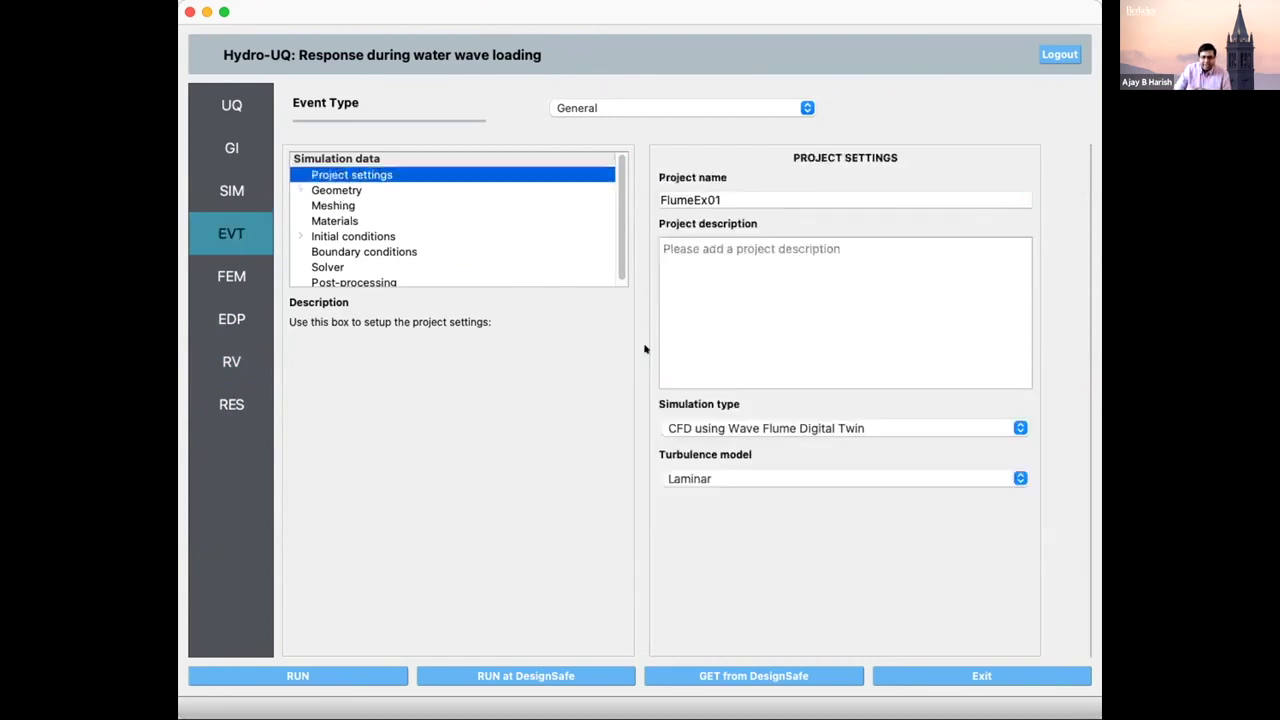
{"action": "left_click", "coordinate": [678, 428]}
{"action": "left_click", "coordinate": [676, 363]}
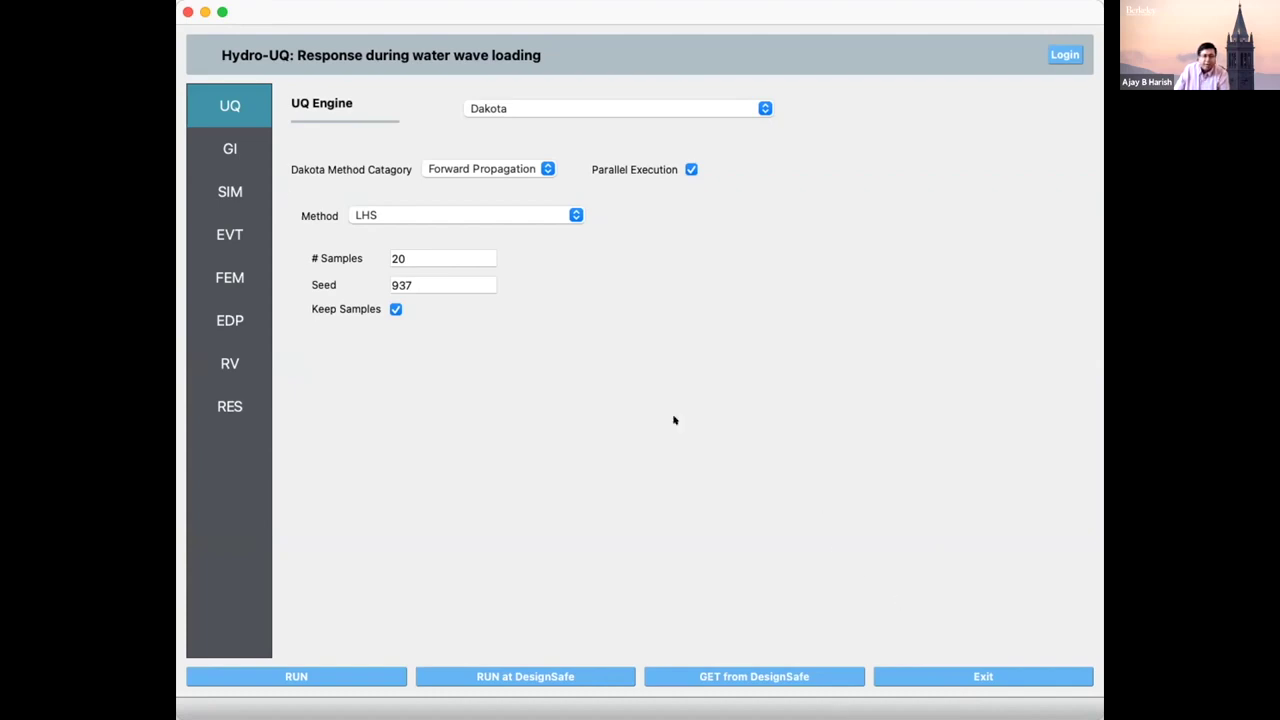
Step: Show the EVT panel, now an Untitled General project with no simulation type chosen
{"action": "left_click", "coordinate": [233, 229]}
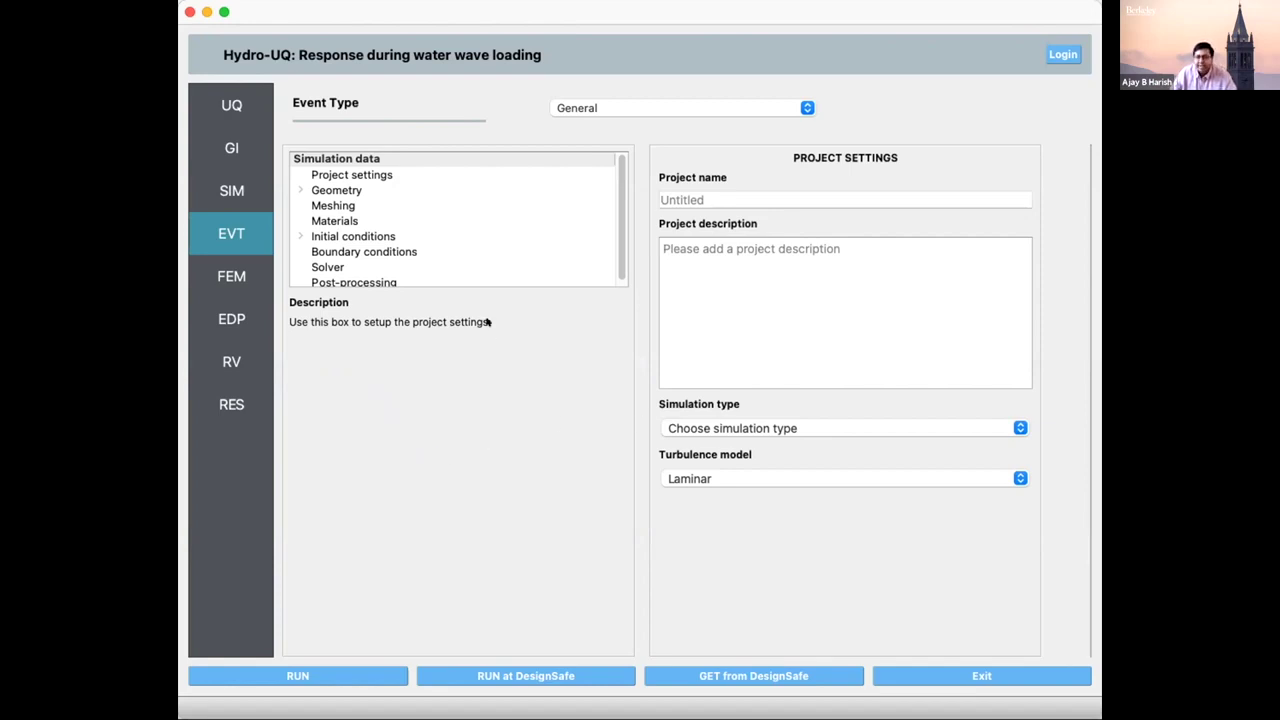
Step: Browse the Meshing, Initial conditions, Solver and Materials entries, then return to Project settings
{"action": "left_click", "coordinate": [338, 203]}
{"action": "left_click", "coordinate": [347, 236]}
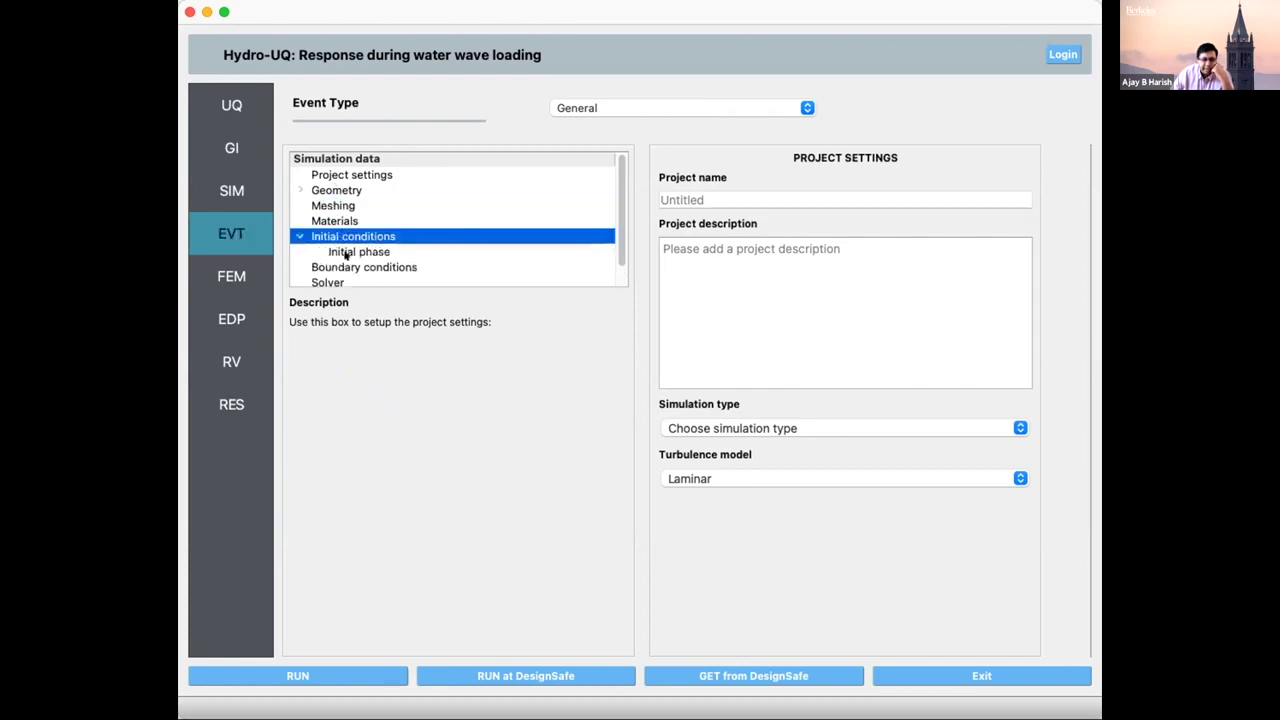
{"action": "left_click", "coordinate": [347, 253]}
{"action": "left_click", "coordinate": [345, 282]}
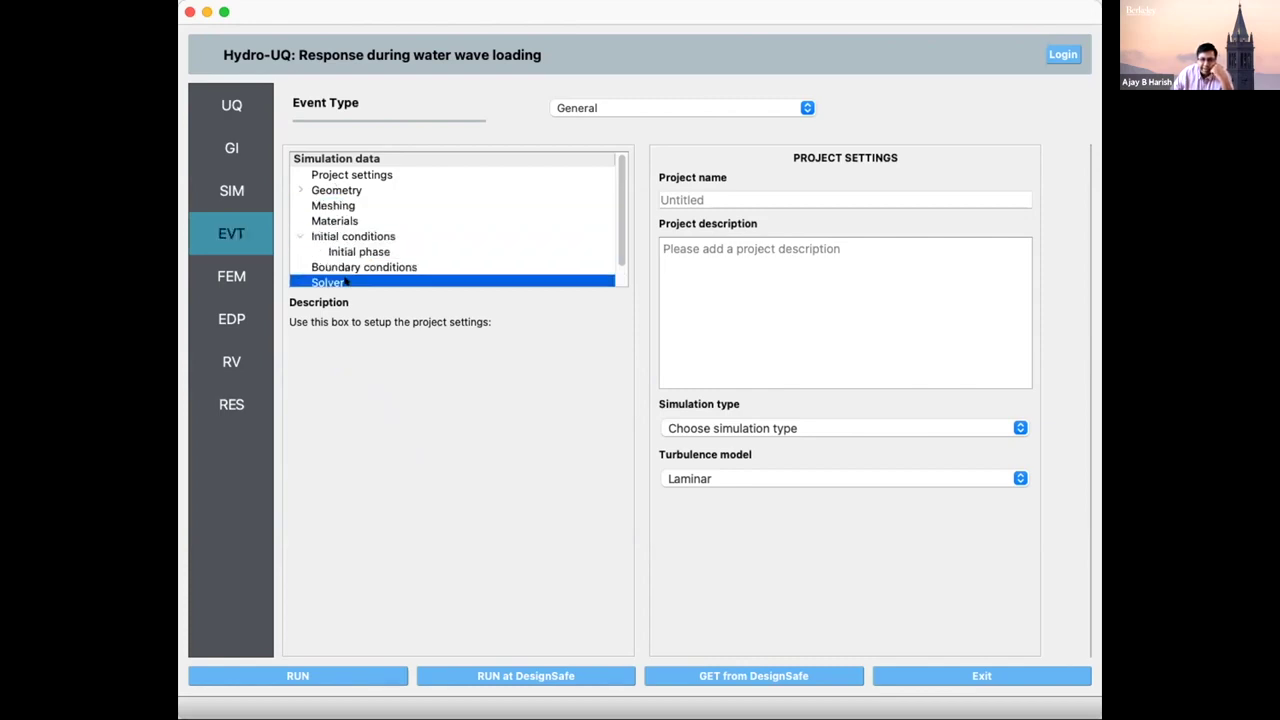
{"action": "double_click", "coordinate": [378, 236]}
{"action": "left_click", "coordinate": [386, 217]}
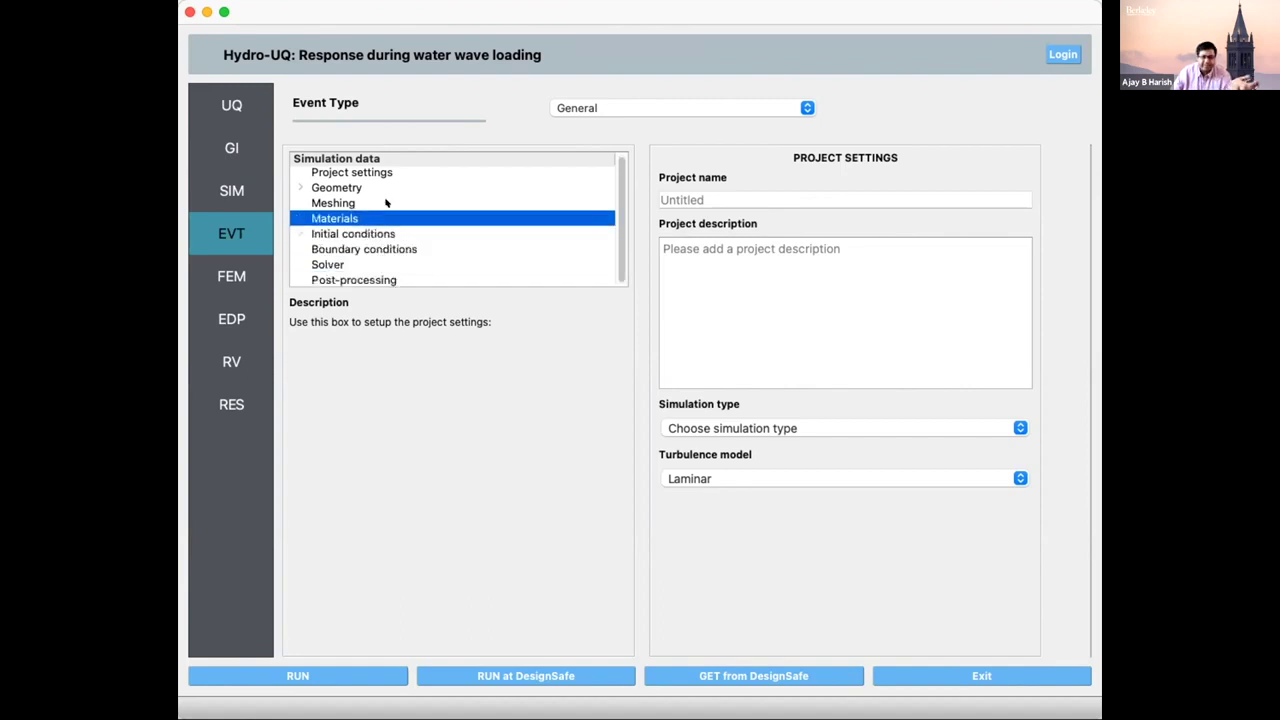
{"action": "left_click", "coordinate": [388, 203]}
{"action": "left_click", "coordinate": [404, 172]}
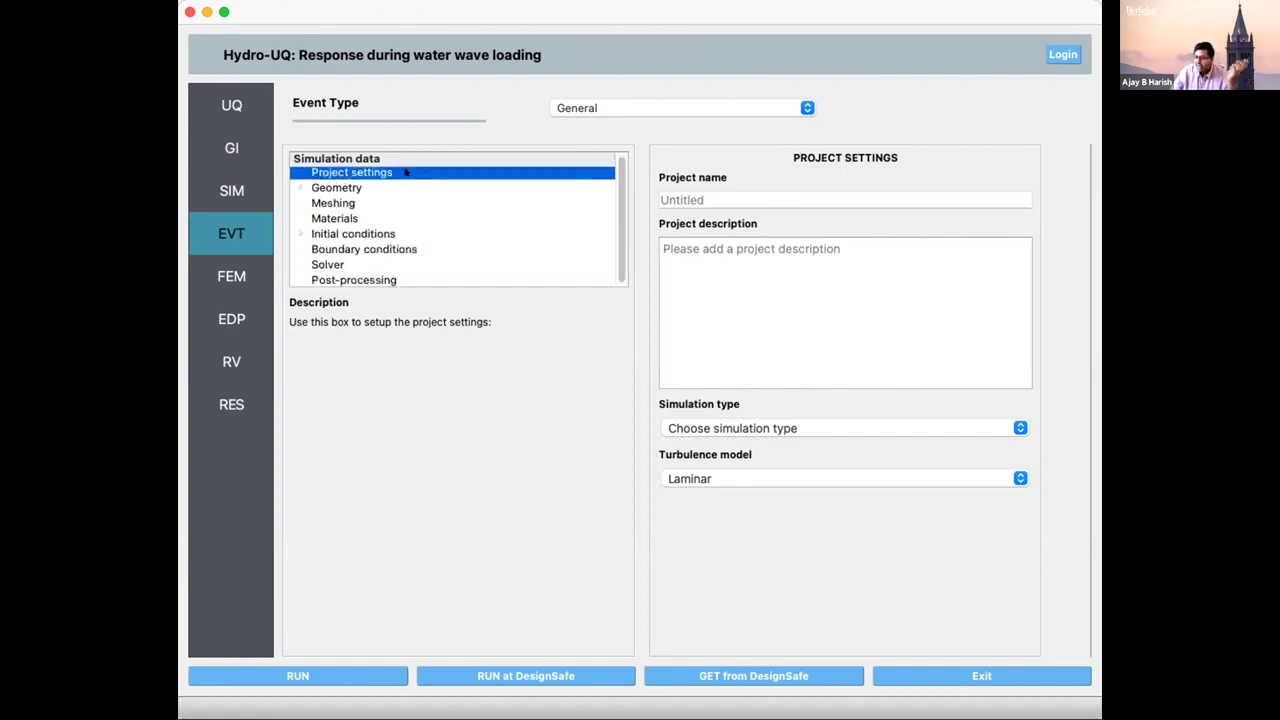
Step: Expand Geometry to Bathymetry, confirm the General event type, and list the simulation types
{"action": "left_click", "coordinate": [302, 189]}
{"action": "left_click", "coordinate": [378, 202]}
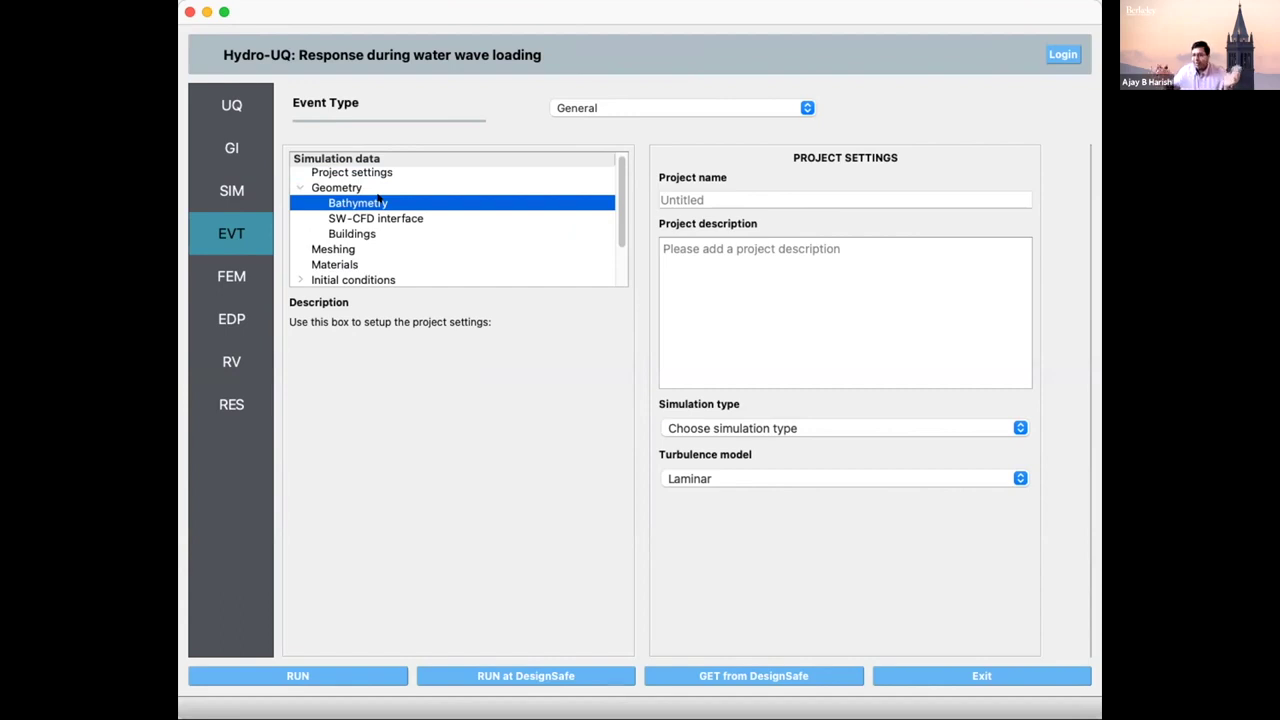
{"action": "left_click", "coordinate": [660, 106]}
{"action": "left_click", "coordinate": [660, 106]}
{"action": "left_click", "coordinate": [660, 106]}
{"action": "left_click", "coordinate": [660, 106]}
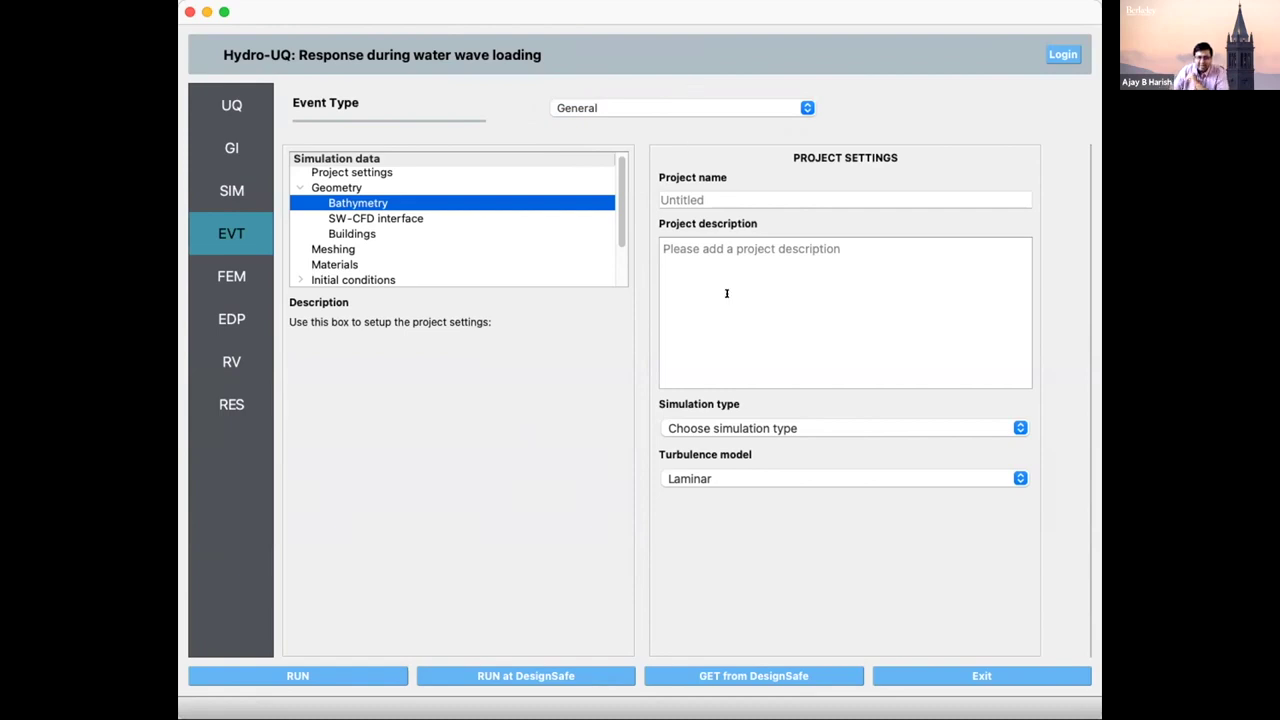
{"action": "left_click", "coordinate": [748, 425]}
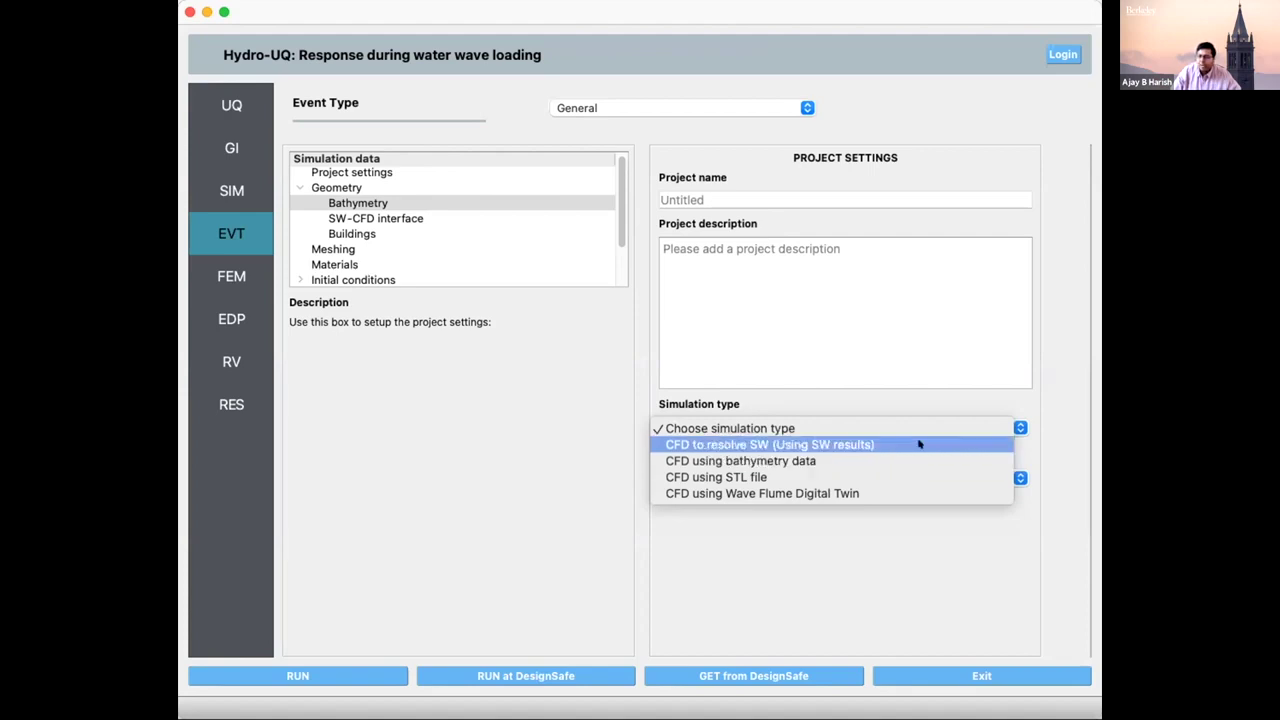
Step: Set the simulation type to CFD to resolve SW, then change it to CFD using bathymetry data
{"action": "left_click", "coordinate": [919, 444]}
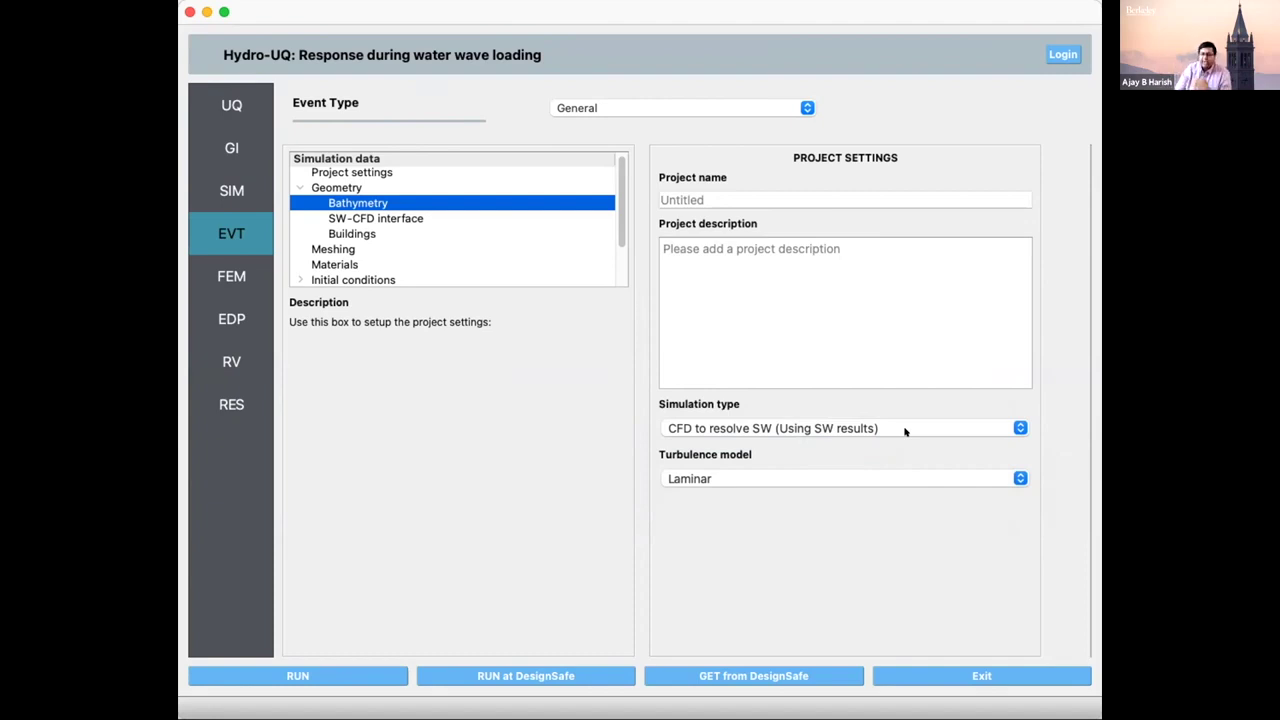
{"action": "left_click", "coordinate": [905, 430]}
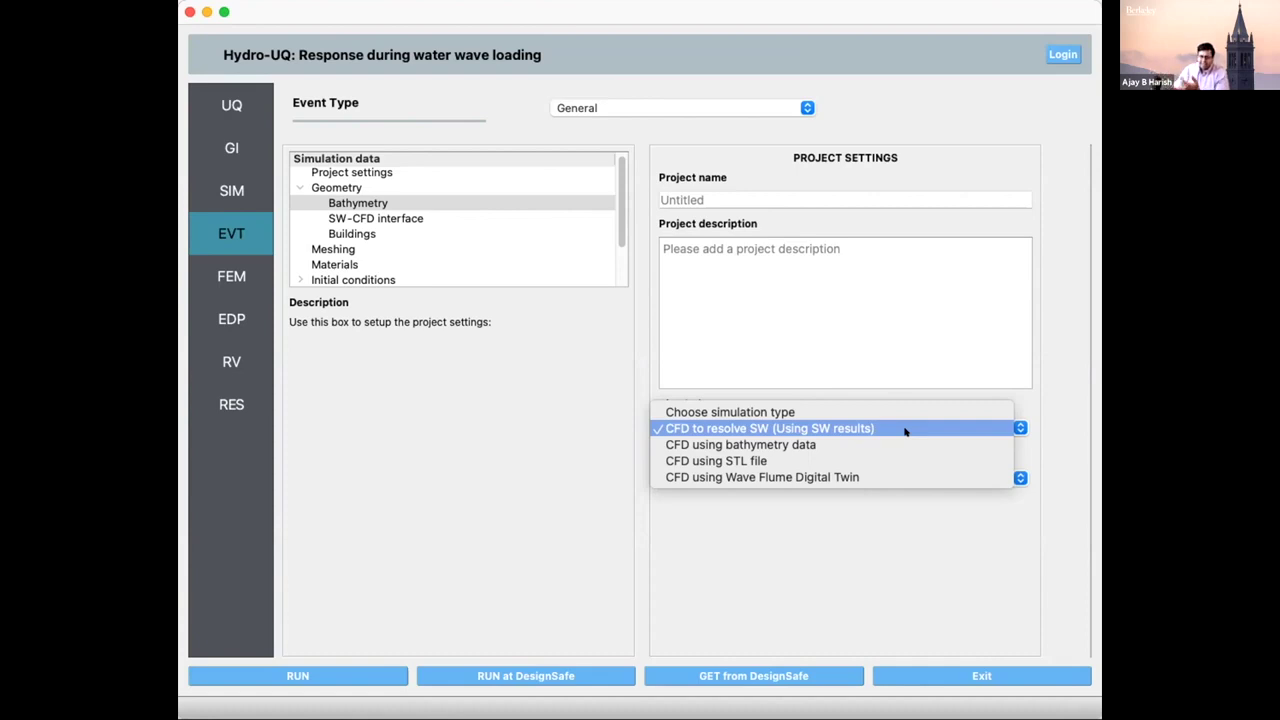
{"action": "left_click", "coordinate": [905, 438]}
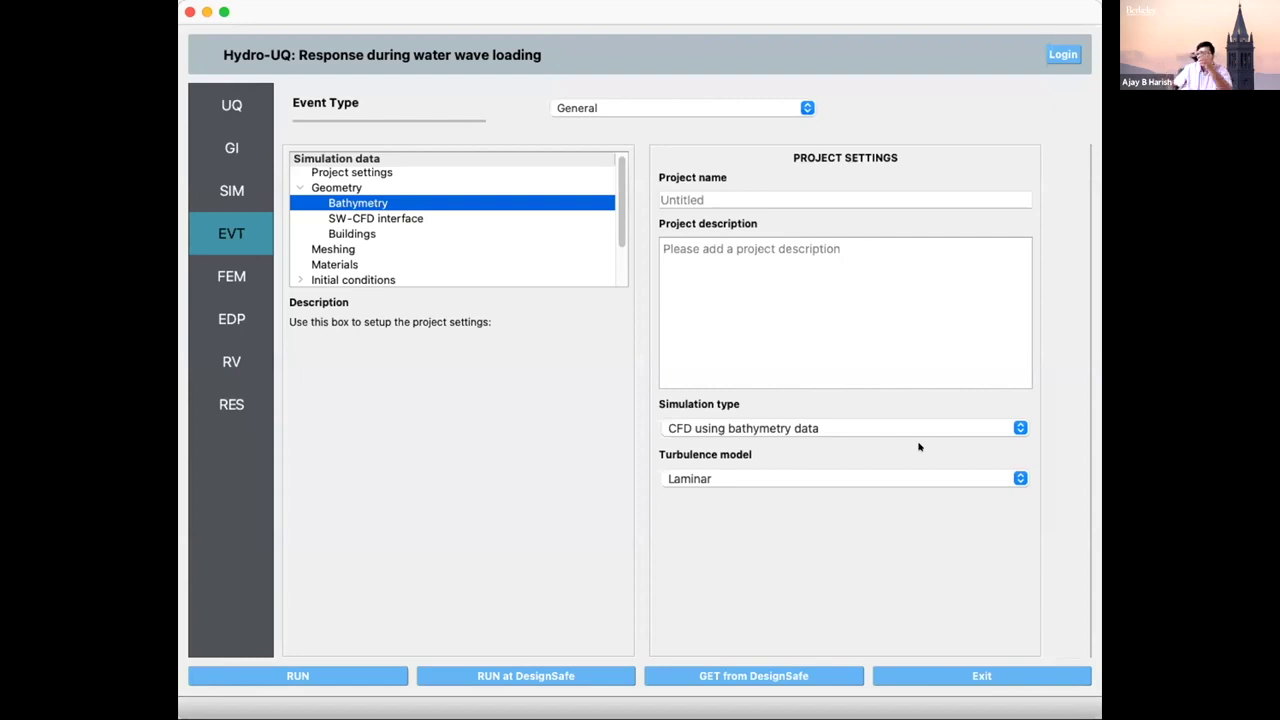
Step: List the simulation type options again, leaving CFD using bathymetry data selected
{"action": "left_click", "coordinate": [760, 636]}
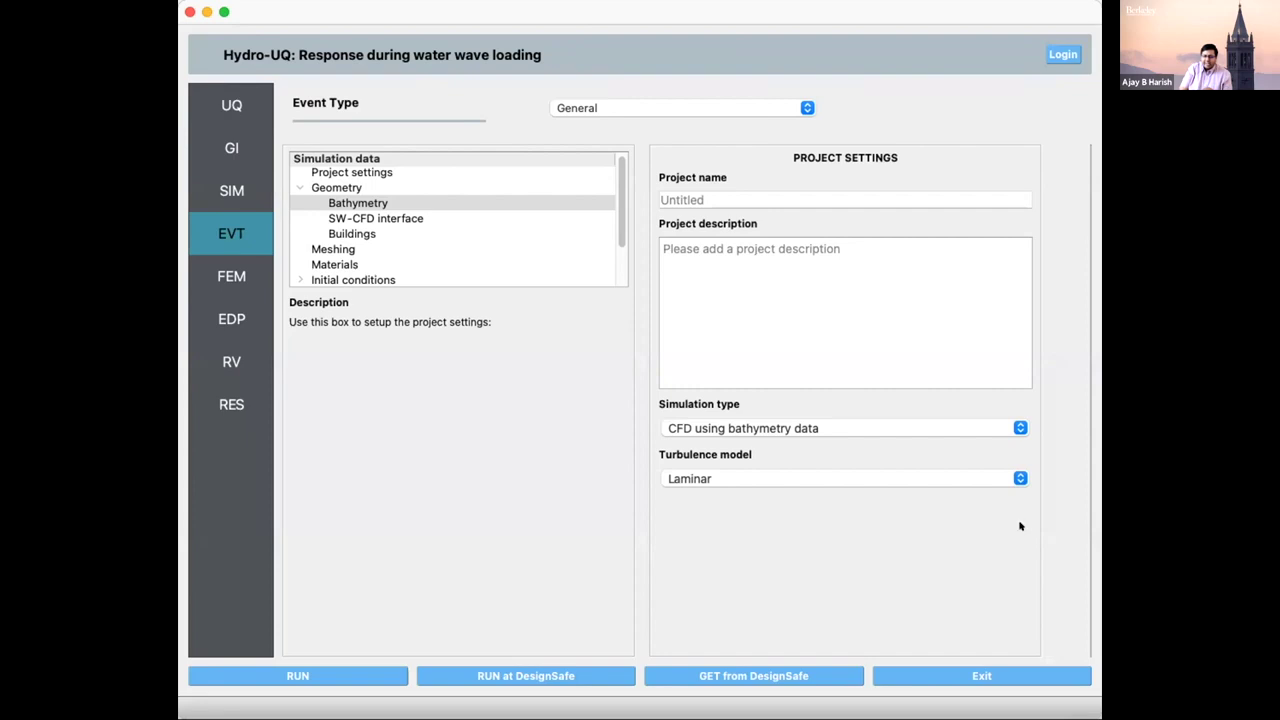
{"action": "left_click", "coordinate": [1008, 430]}
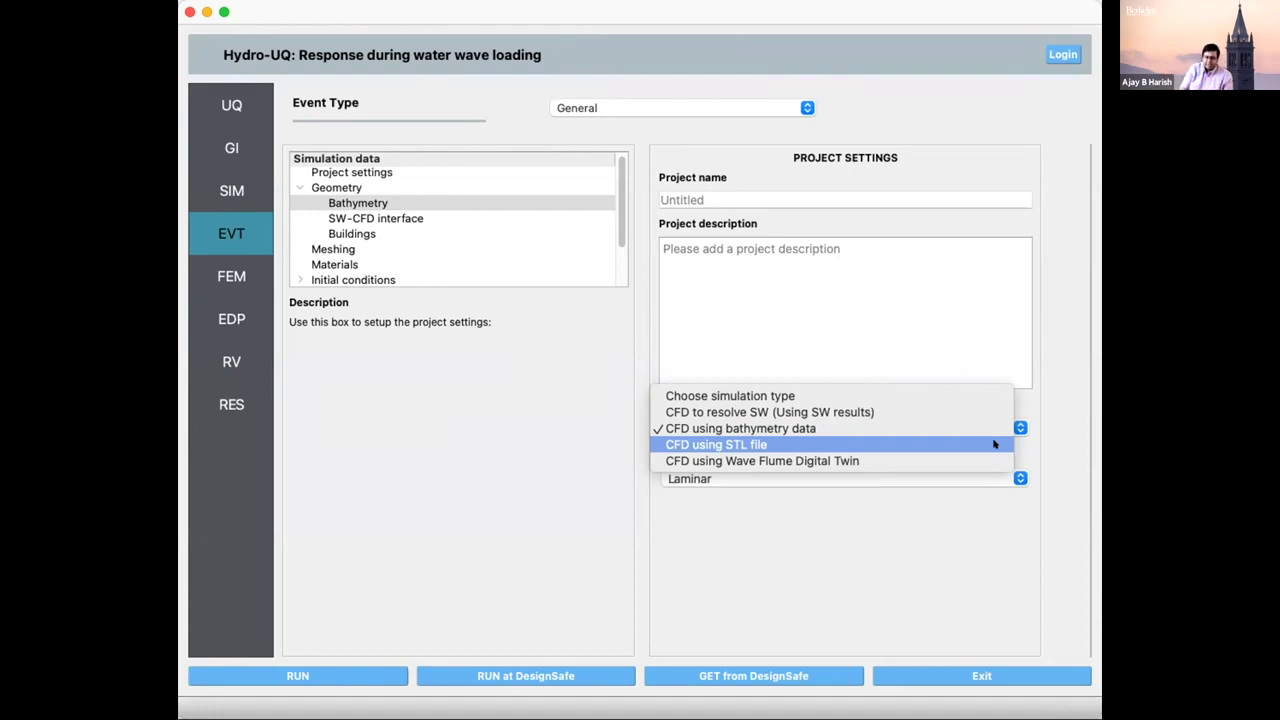
Step: Switch the simulation type to CFD using STL file and reopen its list for review
{"action": "left_click", "coordinate": [994, 443]}
{"action": "left_click", "coordinate": [980, 427]}
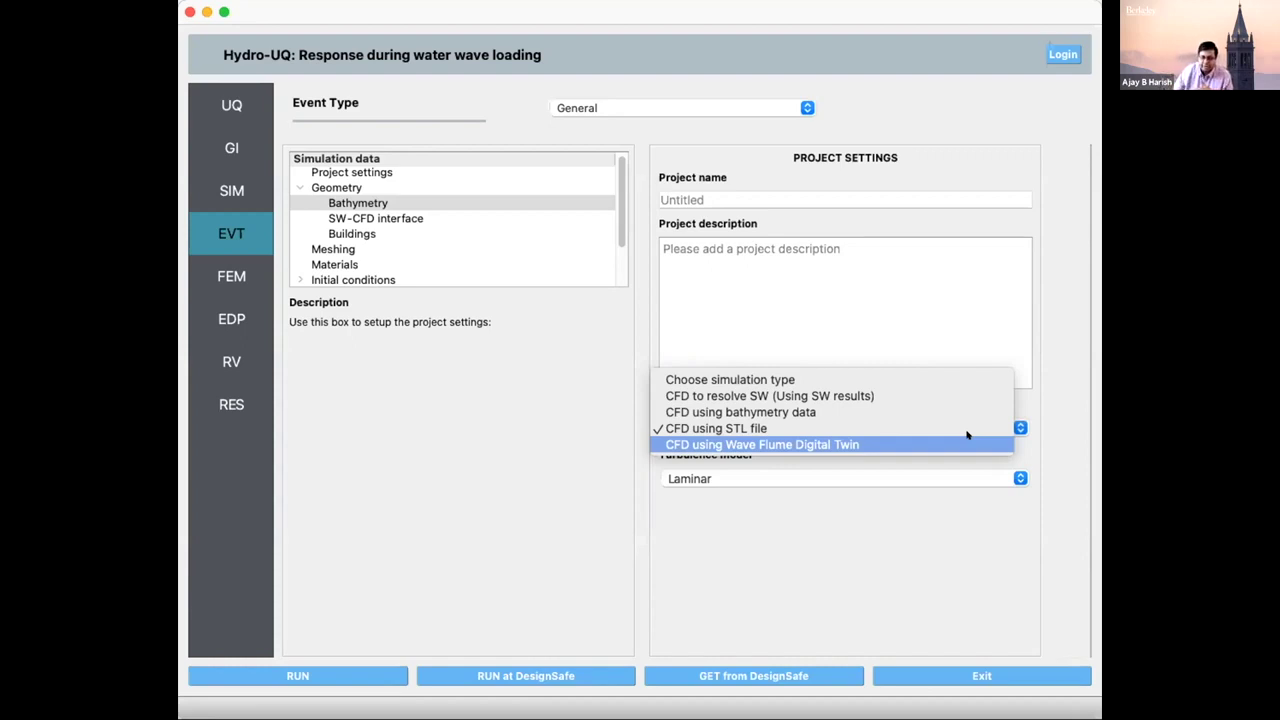
Step: Leave CFD using STL file unchanged and list the Laminar, k-Epsilon and k-Omega SST turbulence models
{"action": "left_click", "coordinate": [938, 567]}
{"action": "left_click", "coordinate": [940, 475]}
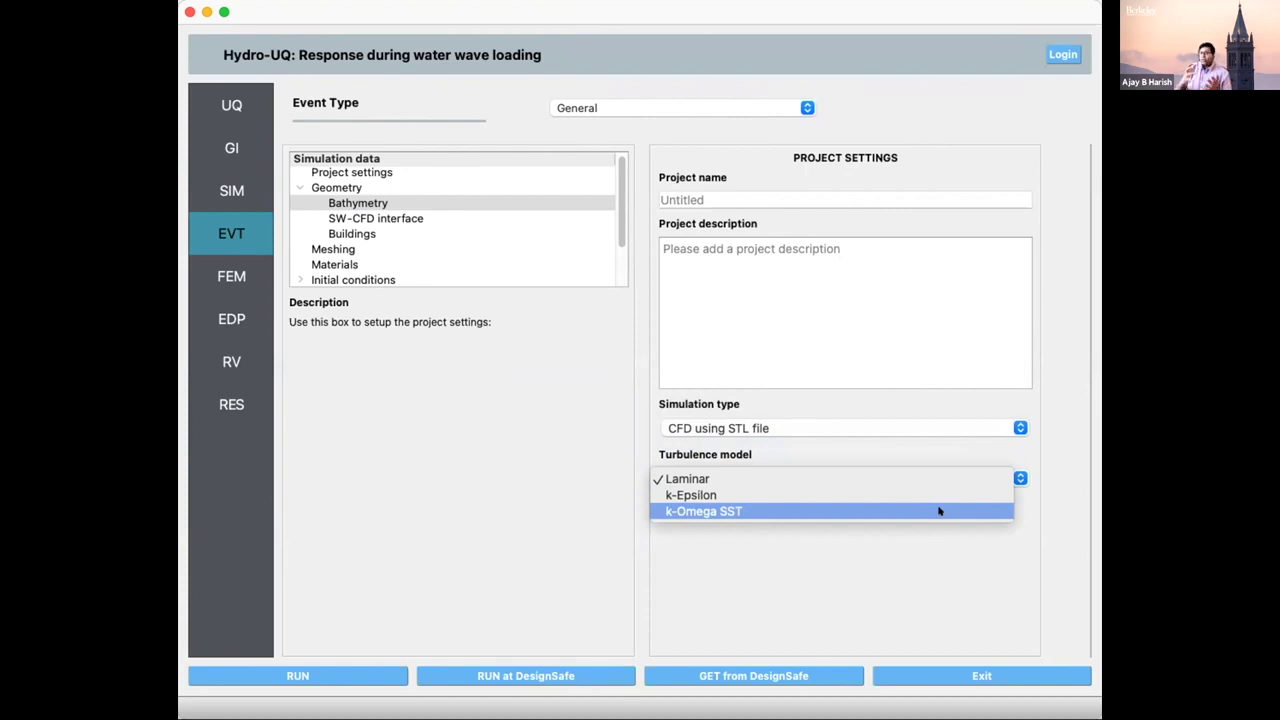
Step: Keep Laminar as the turbulence model for the CFD using STL file simulation
{"action": "left_click", "coordinate": [870, 476]}
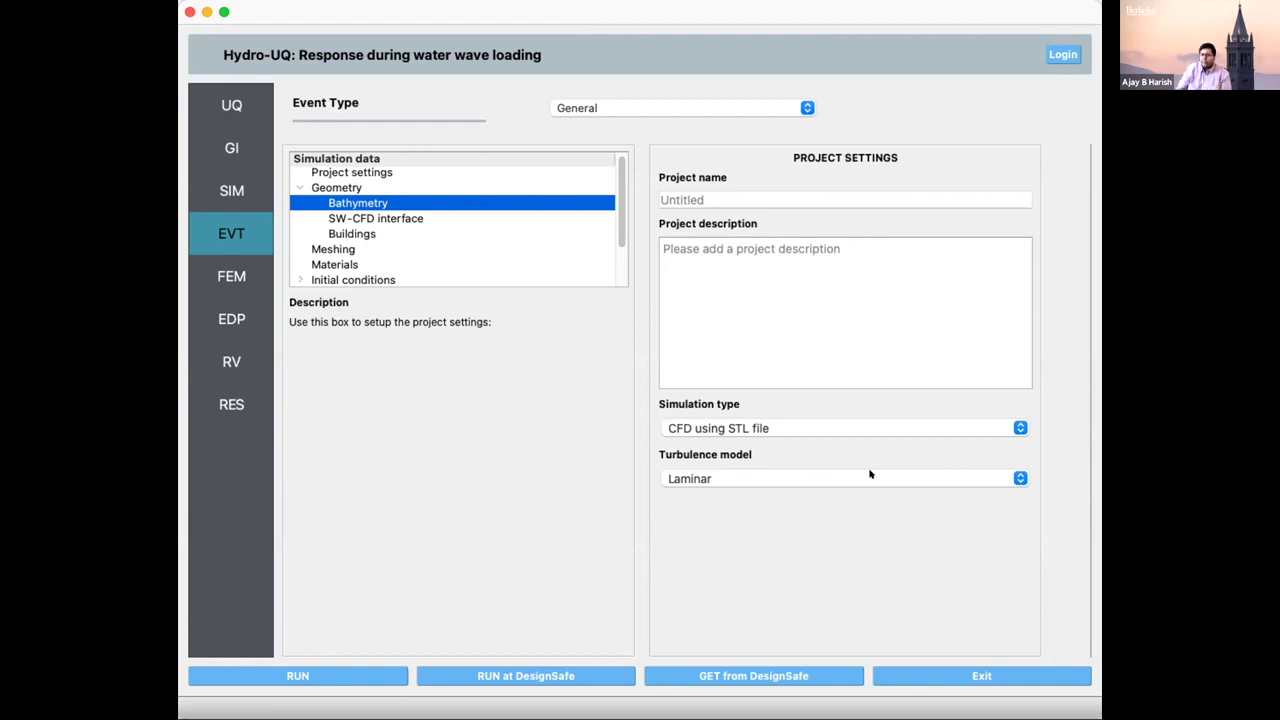
Step: Try the k-Epsilon and k-Omega SST turbulence models, then settle on Laminar
{"action": "left_click", "coordinate": [870, 476]}
{"action": "left_click", "coordinate": [870, 490]}
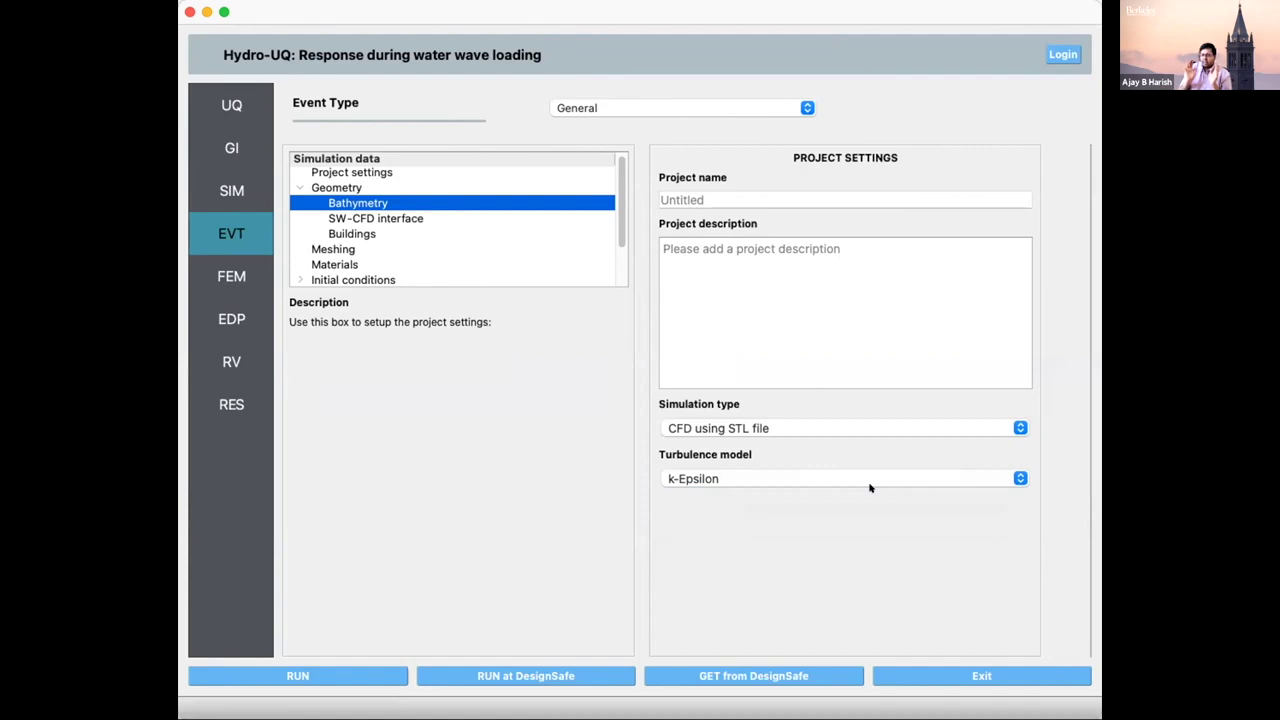
{"action": "left_click", "coordinate": [869, 487]}
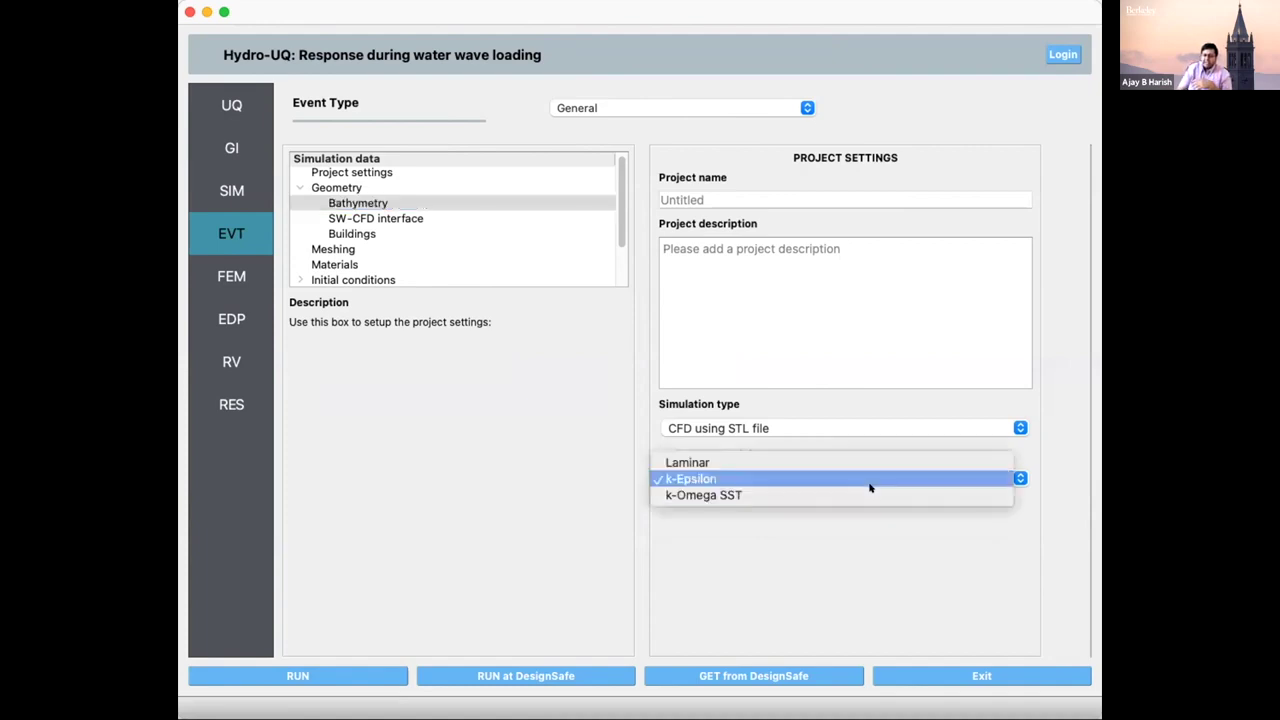
{"action": "left_click", "coordinate": [869, 497]}
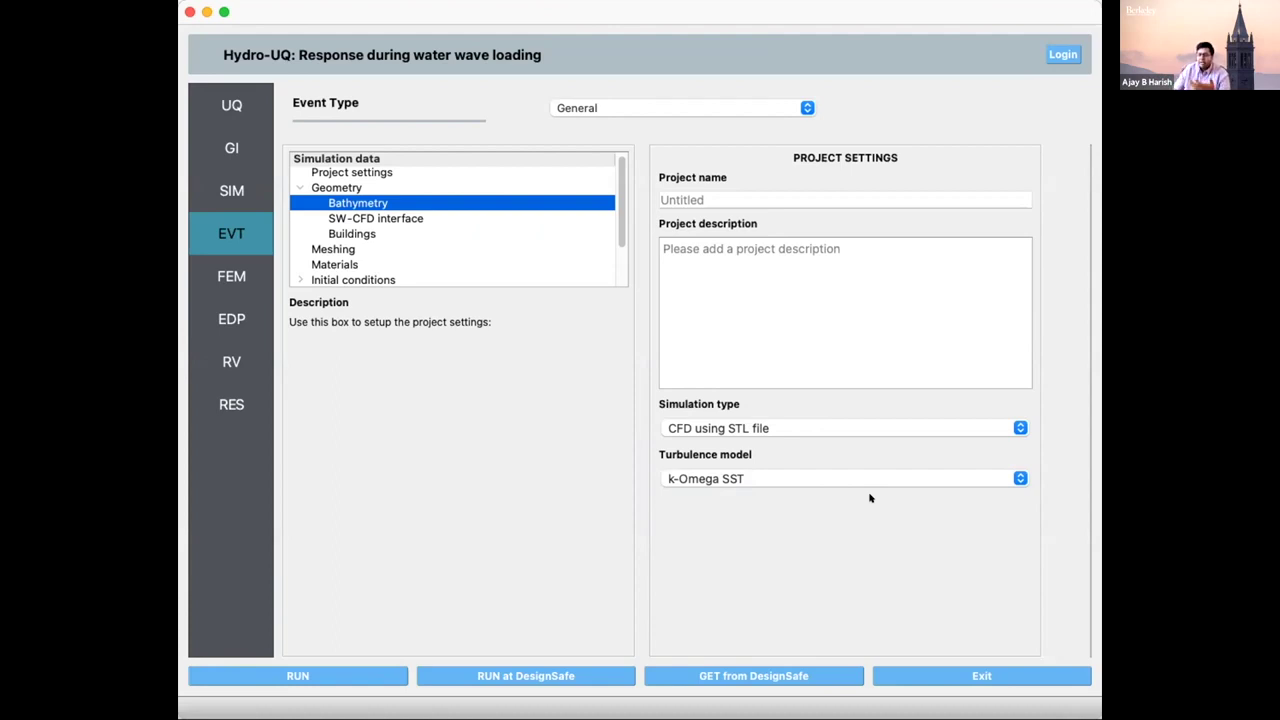
{"action": "left_click", "coordinate": [857, 473]}
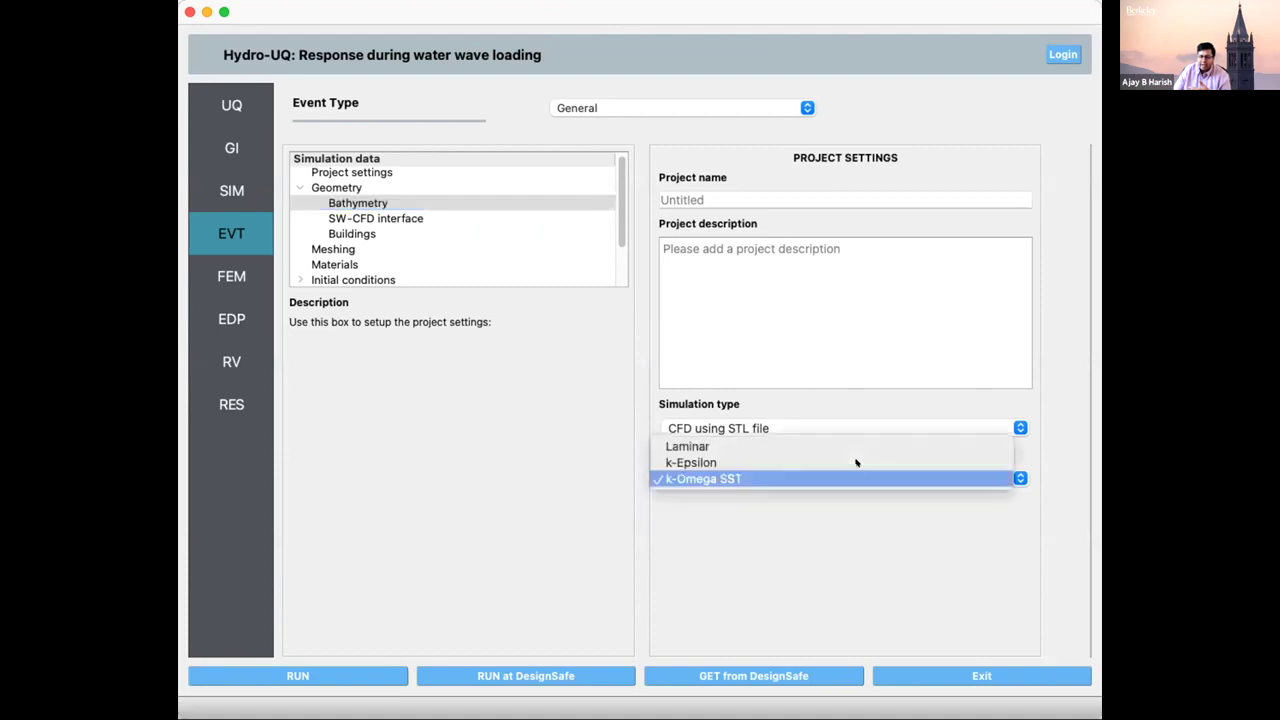
{"action": "left_click", "coordinate": [857, 458]}
{"action": "left_click", "coordinate": [867, 476]}
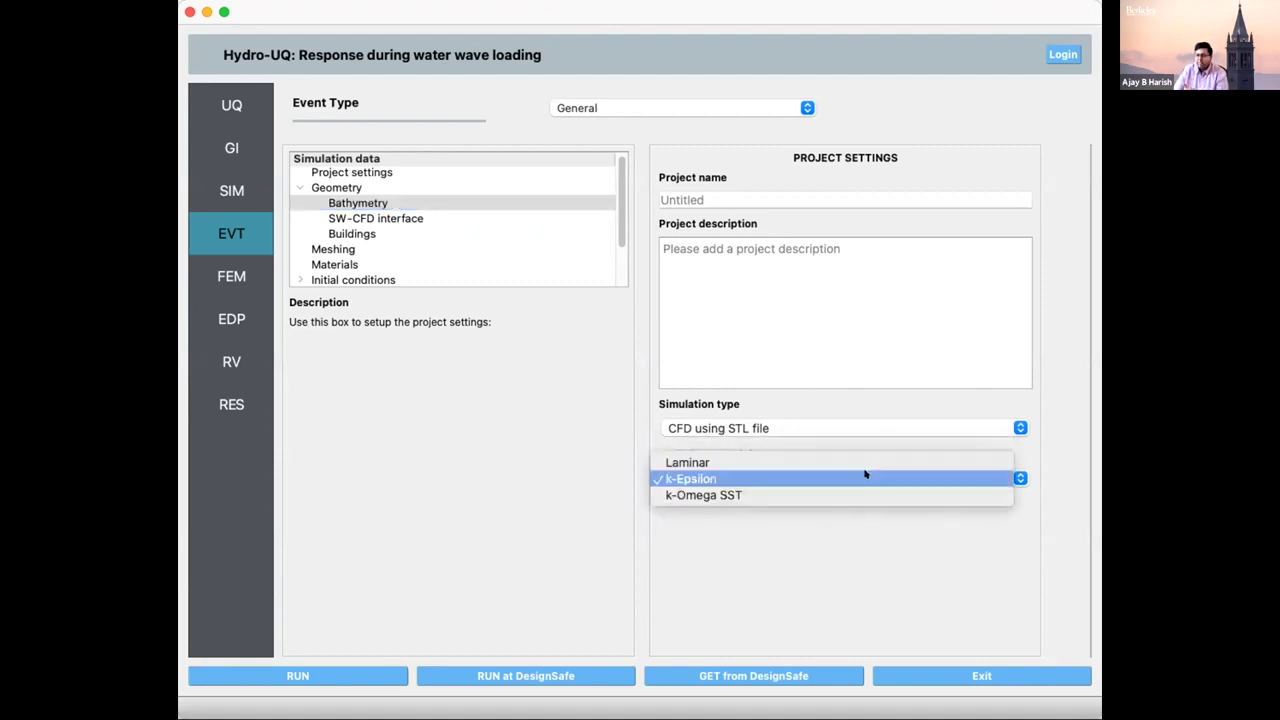
{"action": "left_click", "coordinate": [865, 462]}
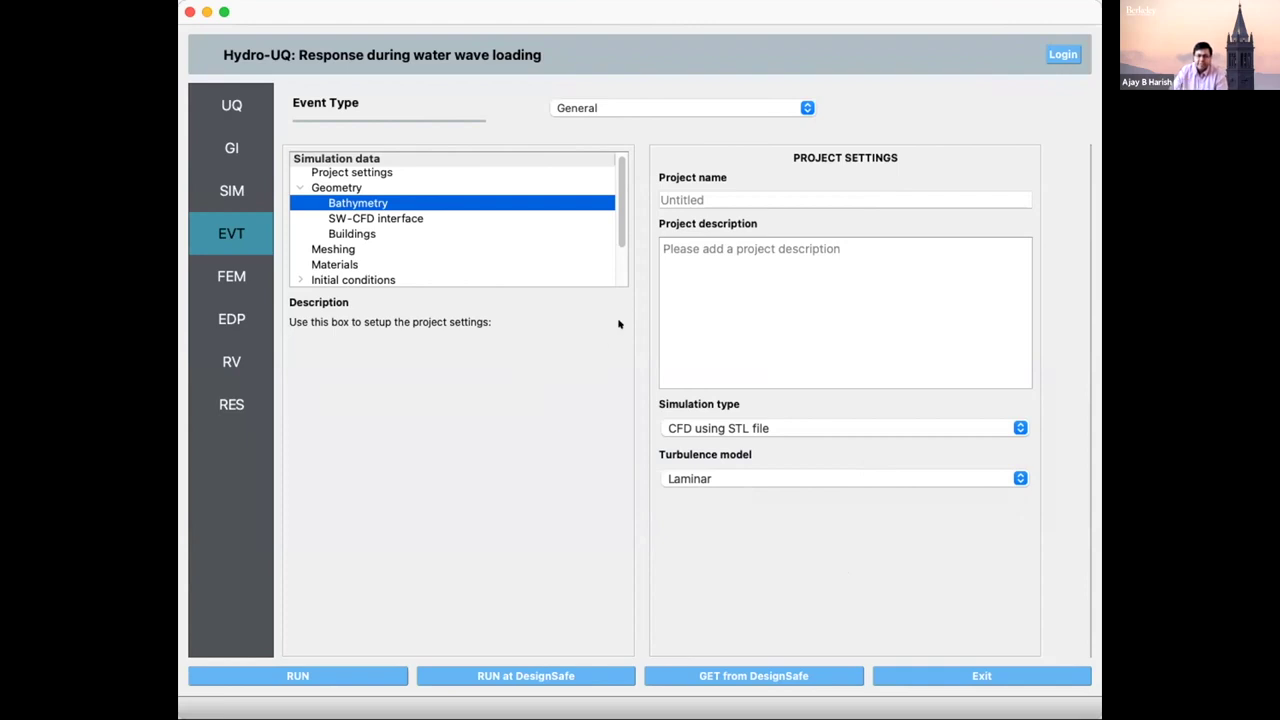
{"action": "left_click", "coordinate": [742, 433]}
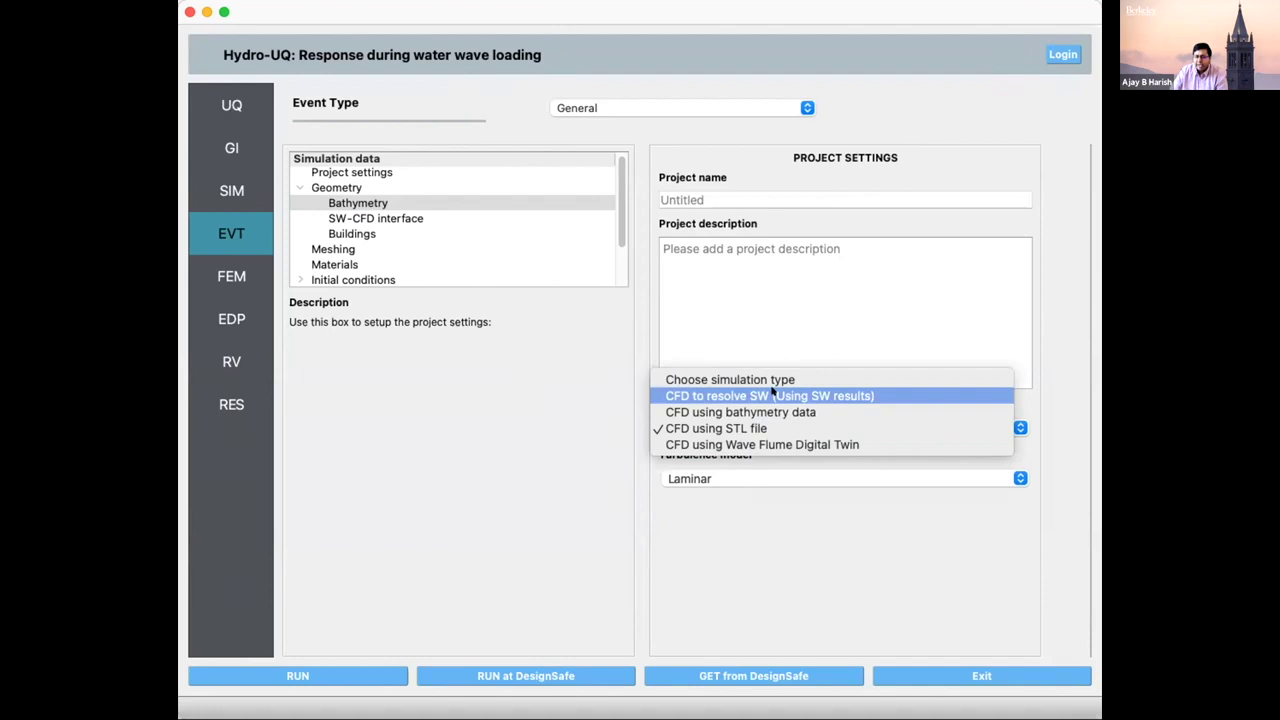
Step: Choose 'CFD to resolve SW' and review the Meshing, Geometry, SW-CFD interface and bathymetry panels
{"action": "left_click", "coordinate": [772, 395]}
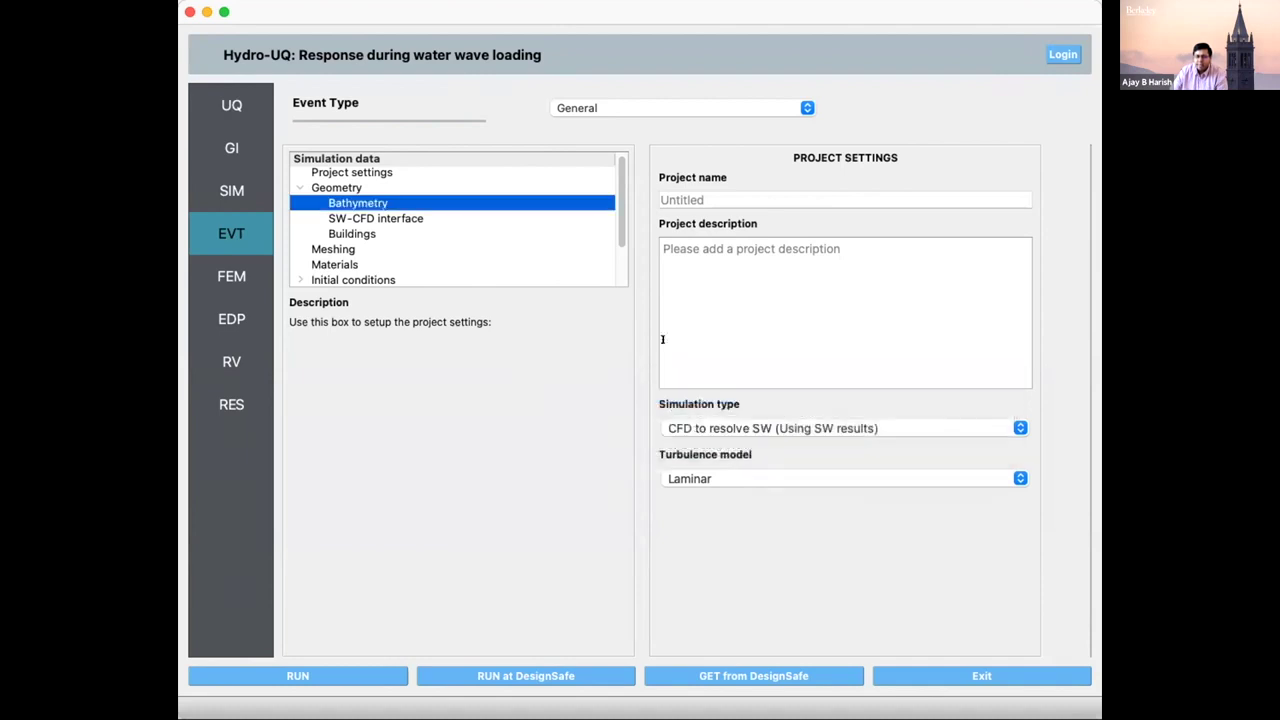
{"action": "left_click", "coordinate": [444, 249]}
{"action": "left_click", "coordinate": [444, 187]}
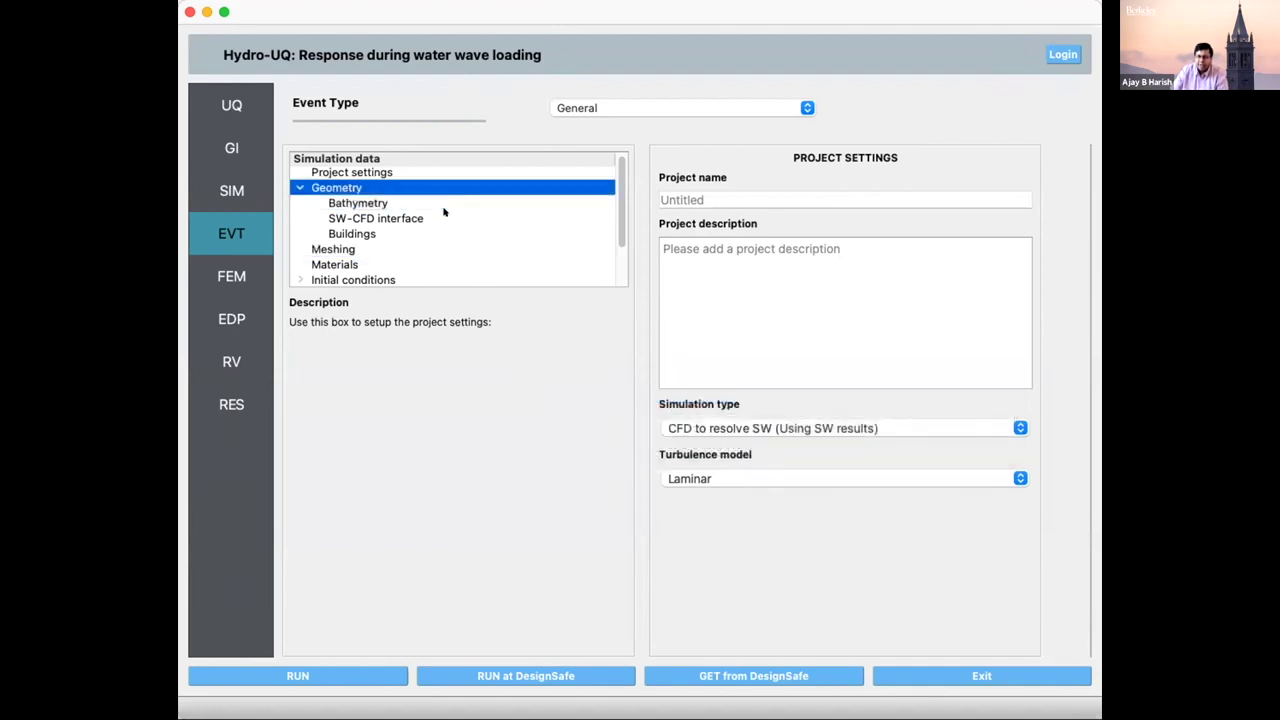
{"action": "left_click", "coordinate": [445, 215]}
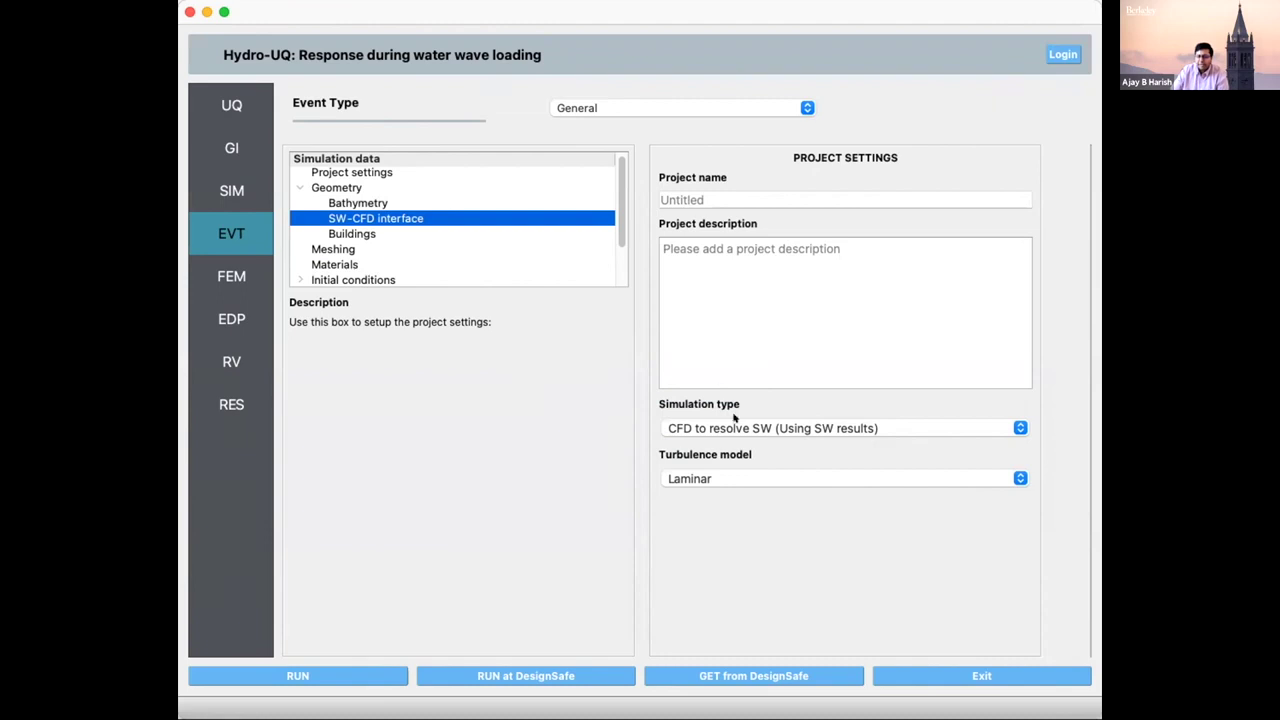
{"action": "left_click", "coordinate": [403, 201]}
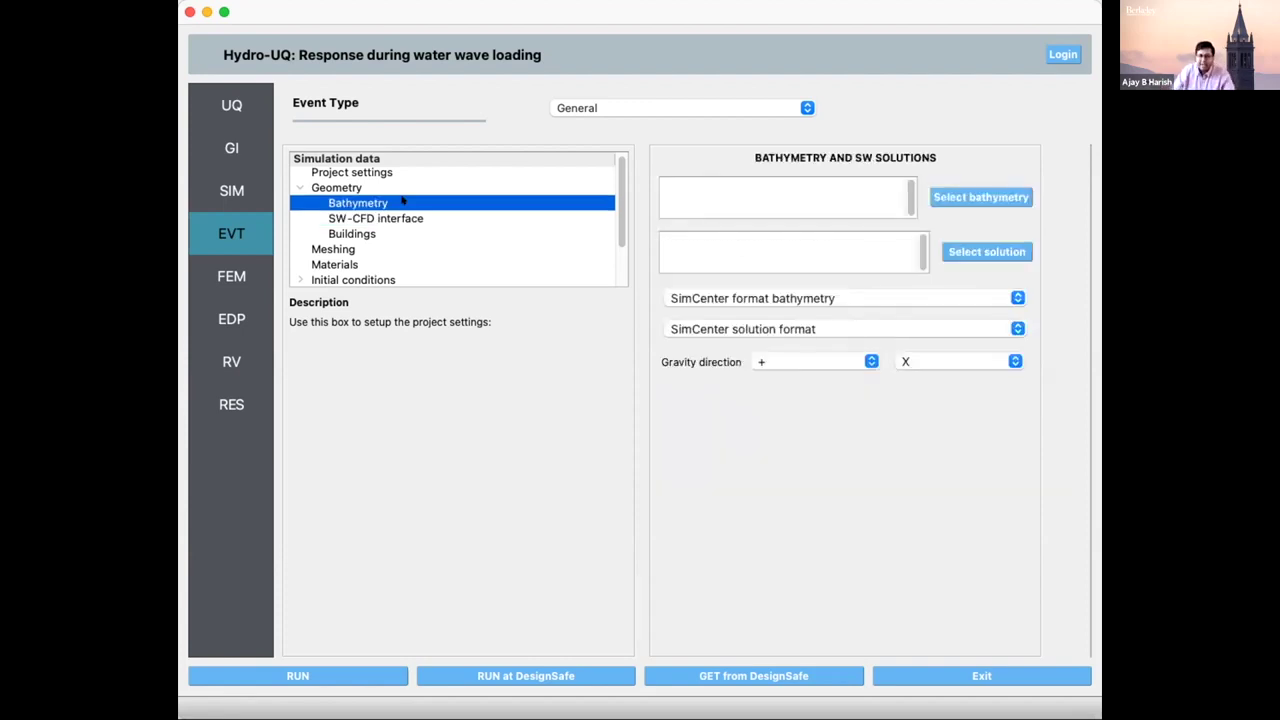
Step: Clear the simulation type, browse Meshing, Buildings and SW-CFD interface, then reselect 'CFD to resolve SW'
{"action": "left_click", "coordinate": [391, 172]}
{"action": "left_click", "coordinate": [760, 432]}
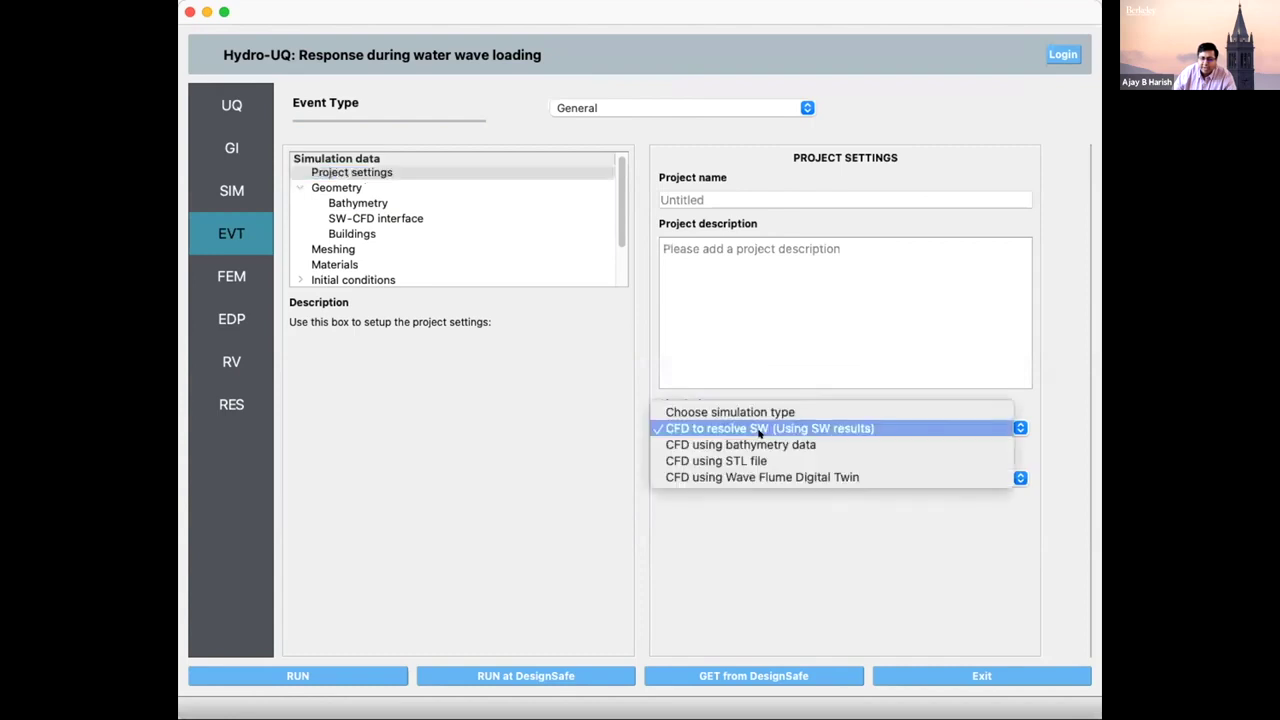
{"action": "left_click", "coordinate": [755, 404]}
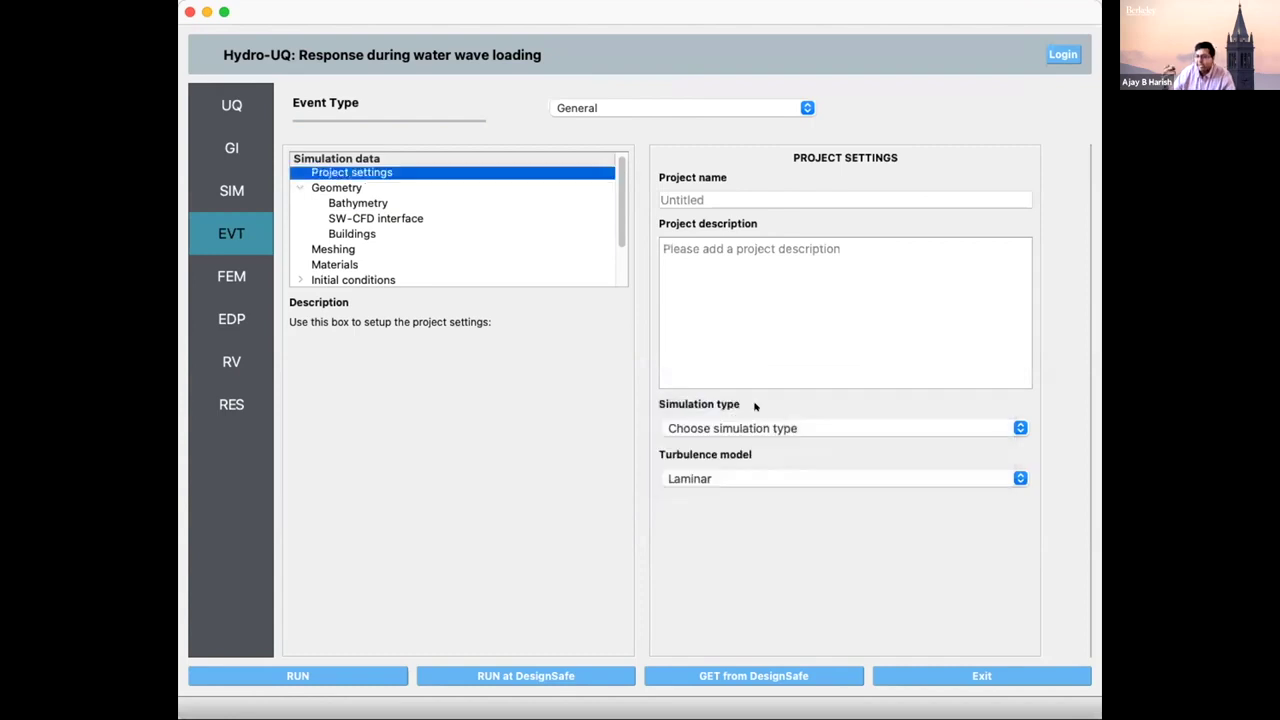
{"action": "left_click", "coordinate": [430, 248]}
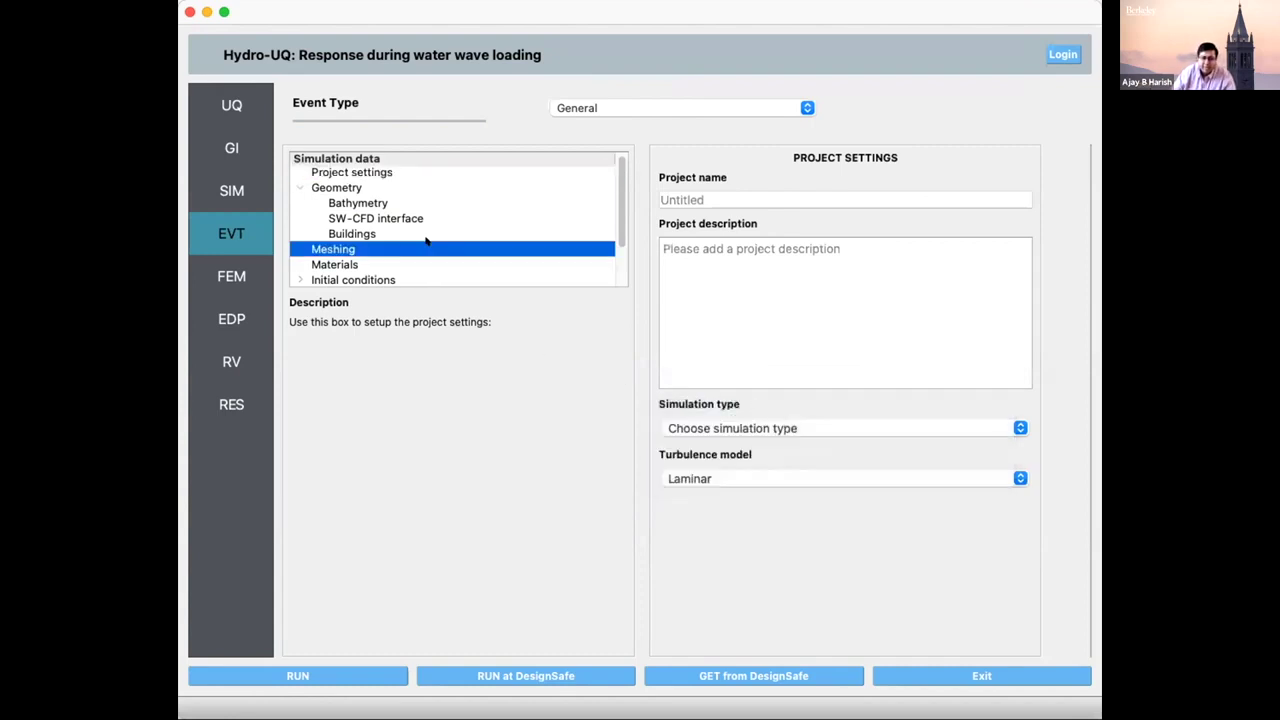
{"action": "left_click", "coordinate": [442, 232]}
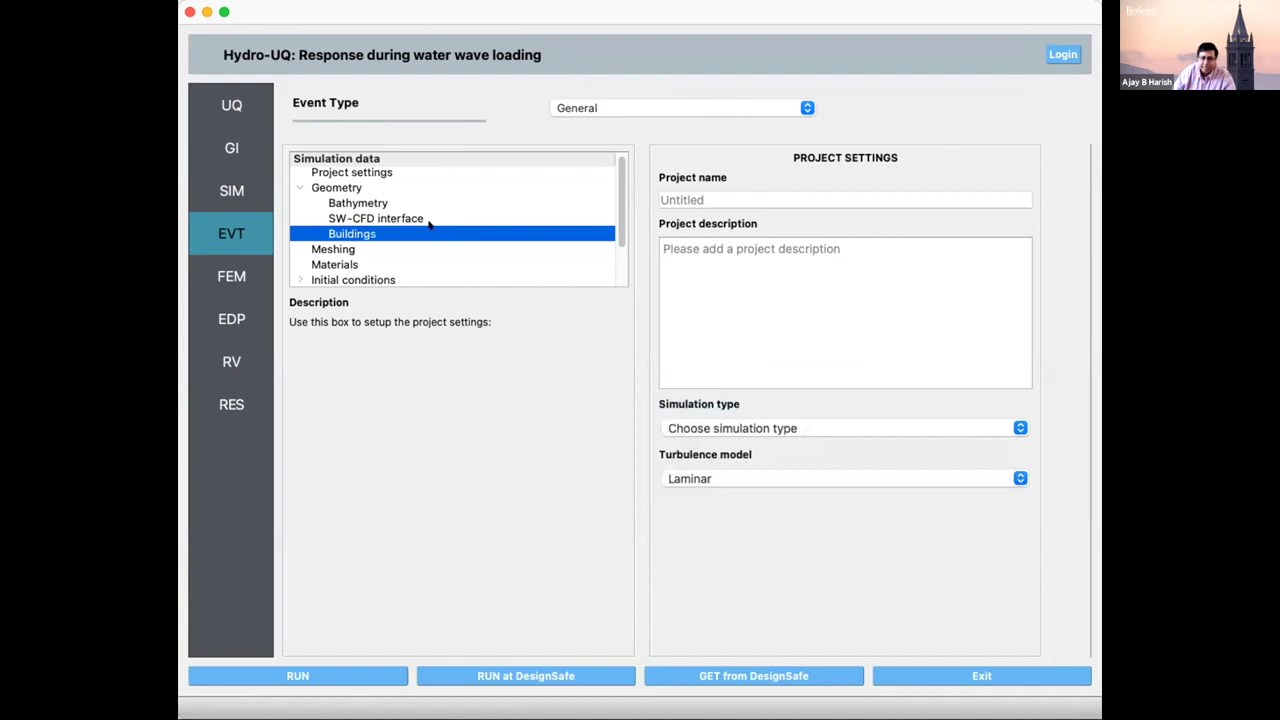
{"action": "left_click", "coordinate": [430, 220]}
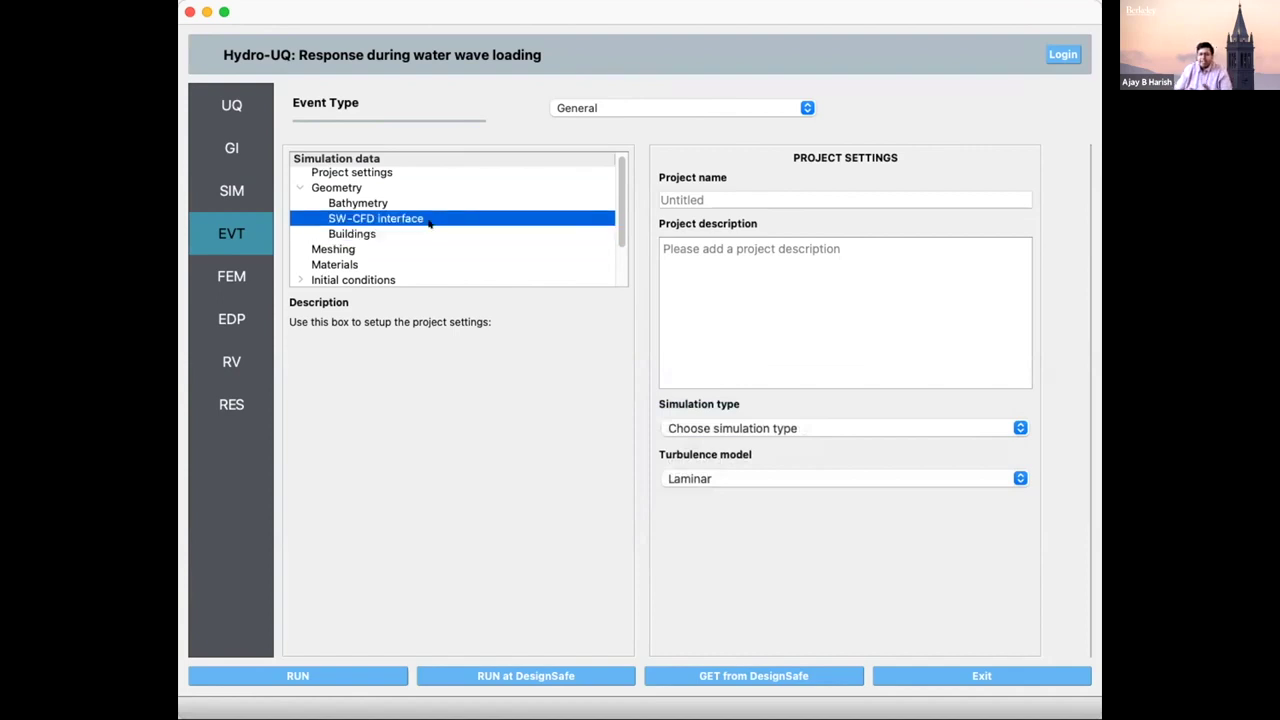
{"action": "left_click", "coordinate": [729, 422]}
{"action": "left_click", "coordinate": [720, 441]}
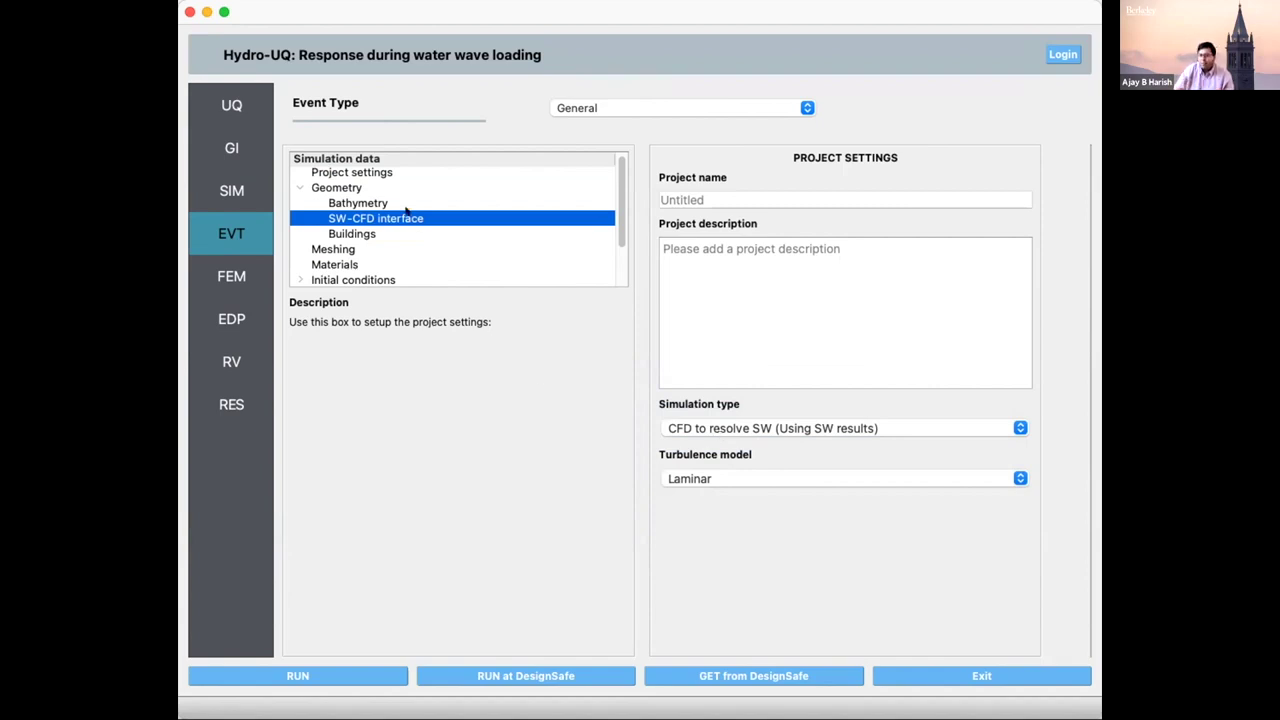
{"action": "left_click", "coordinate": [733, 430]}
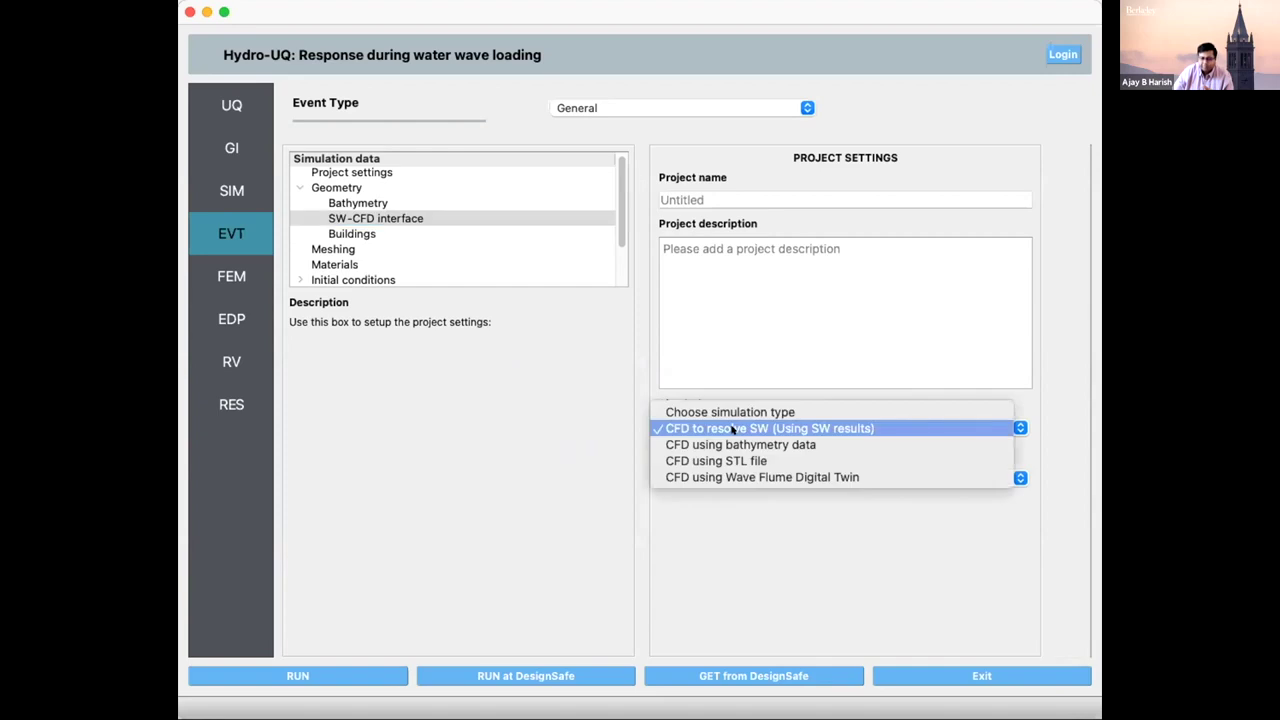
{"action": "left_click", "coordinate": [733, 430]}
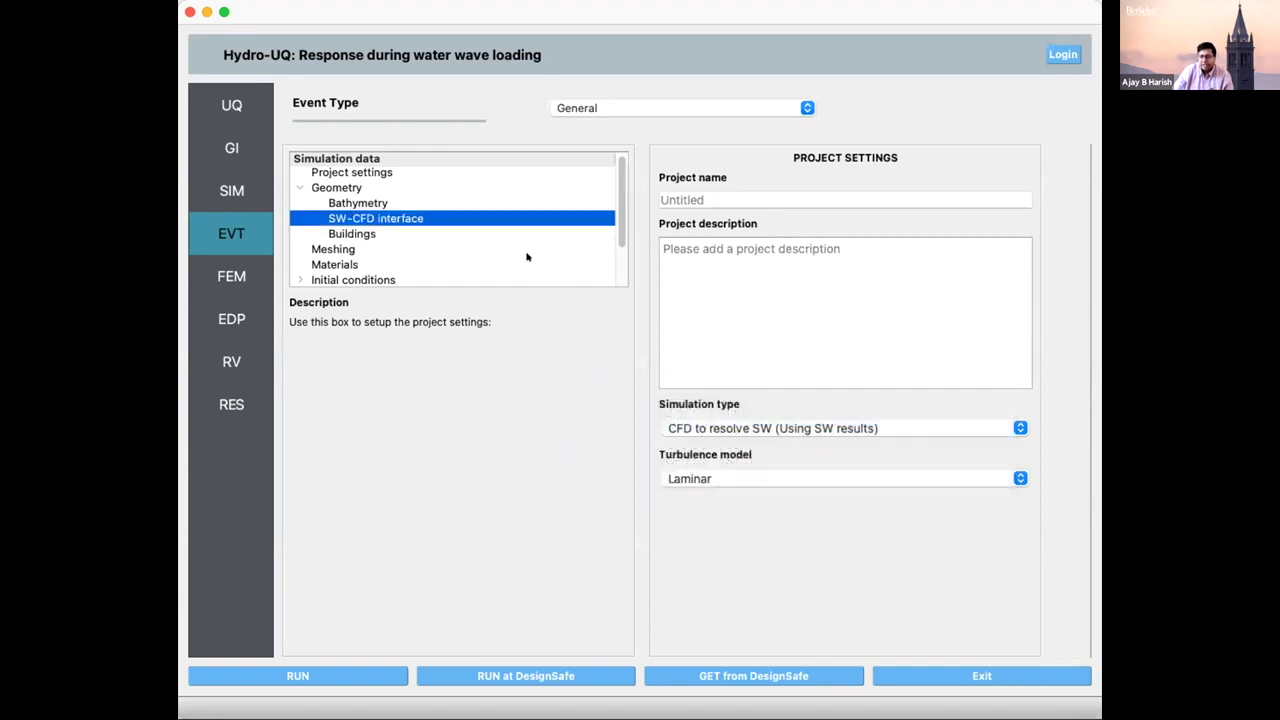
{"action": "left_click", "coordinate": [398, 200]}
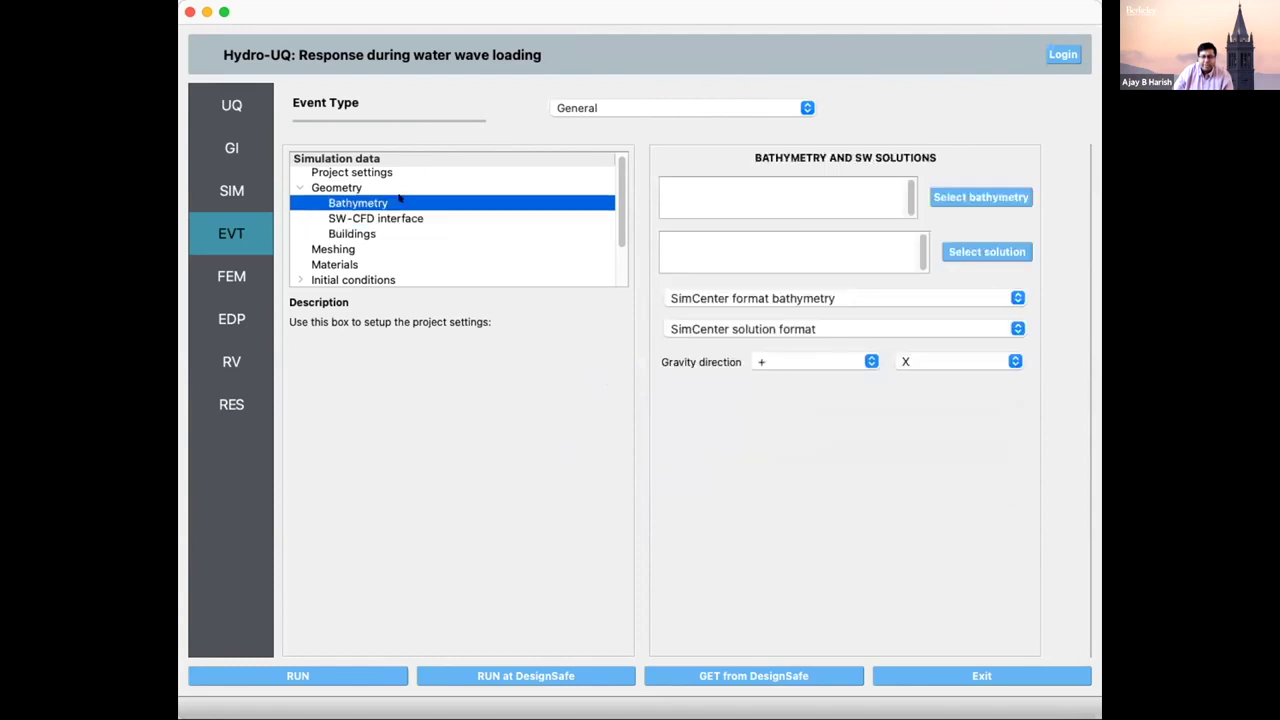
{"action": "left_click", "coordinate": [298, 187]}
{"action": "left_click", "coordinate": [298, 187]}
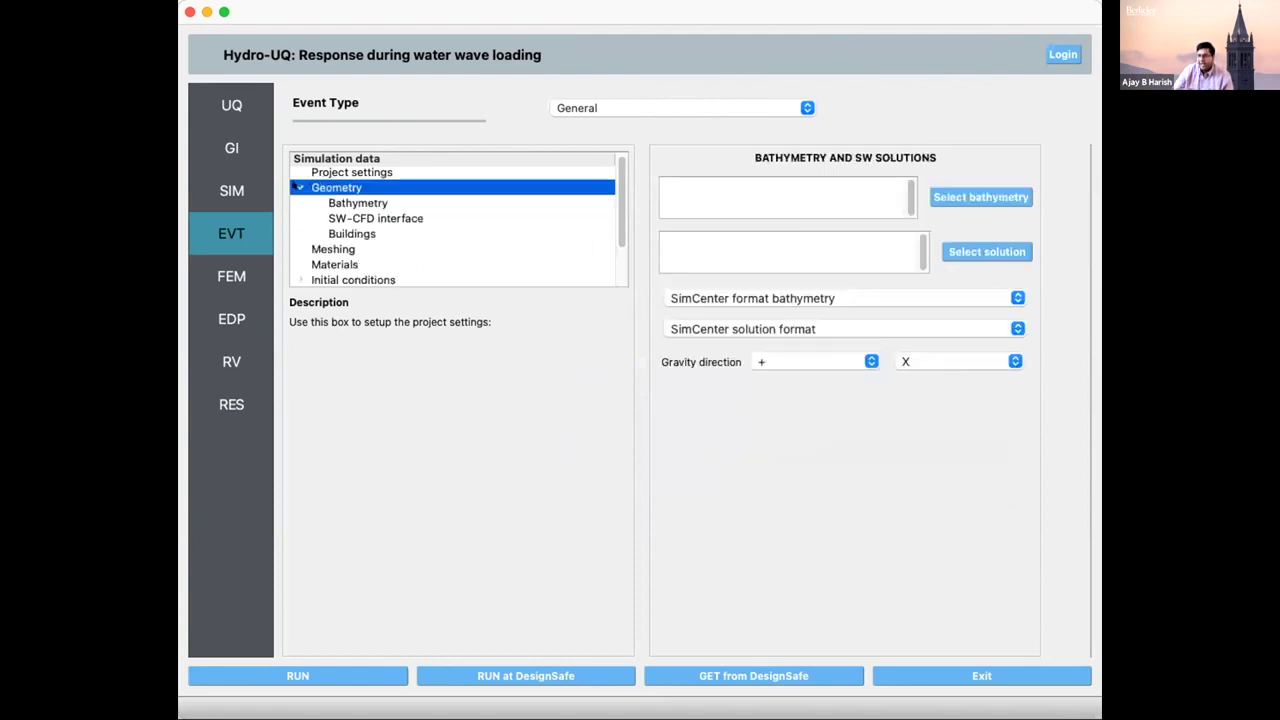
{"action": "double_click", "coordinate": [298, 187]}
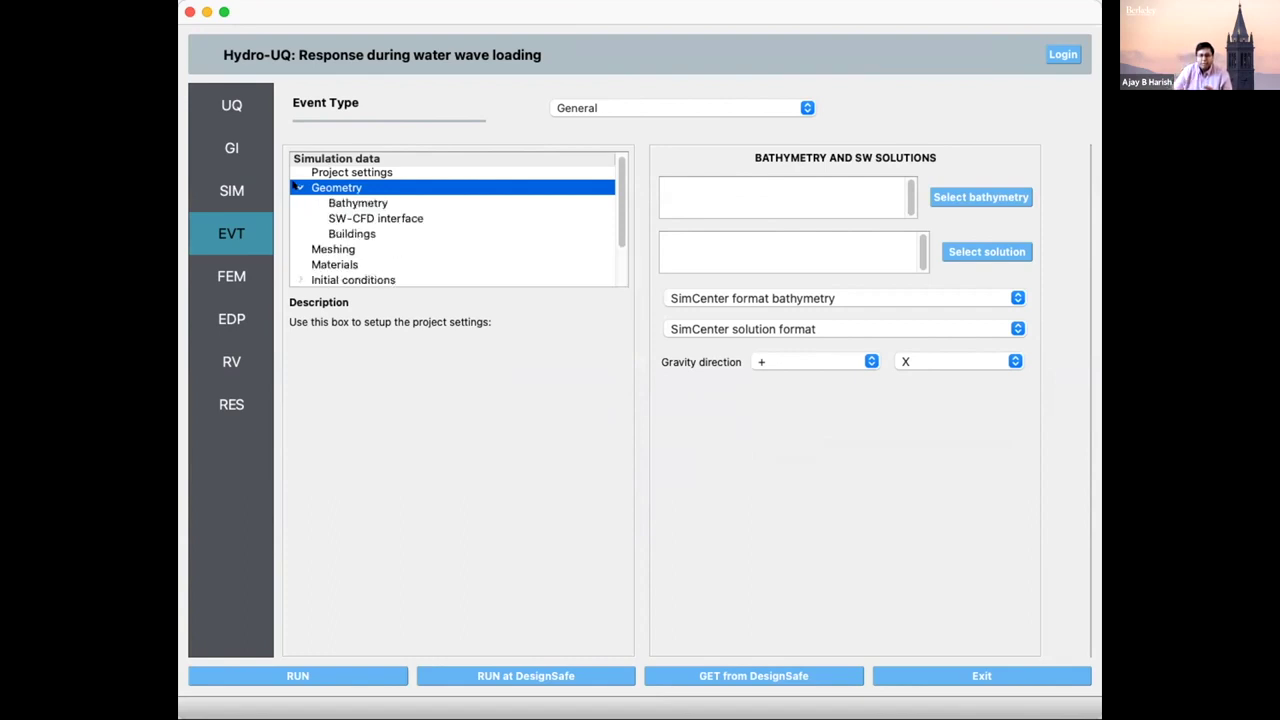
{"action": "left_click", "coordinate": [349, 203]}
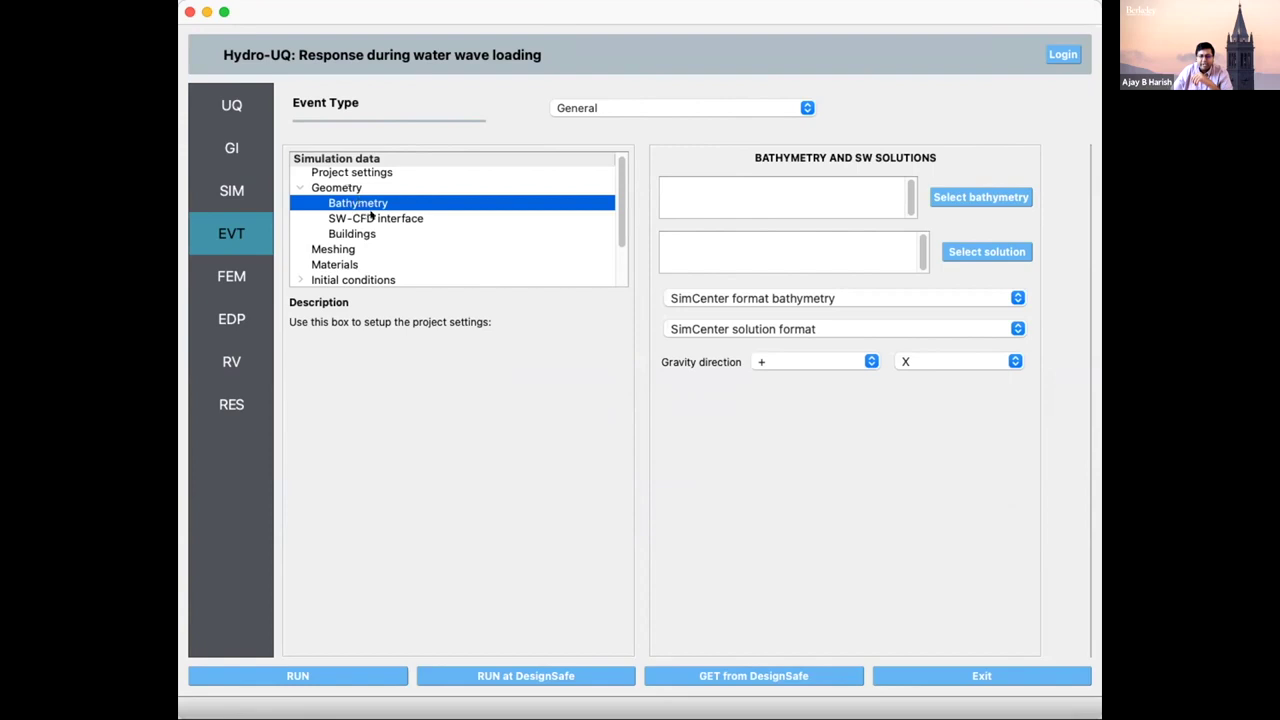
{"action": "left_click", "coordinate": [372, 217]}
{"action": "left_click", "coordinate": [376, 231]}
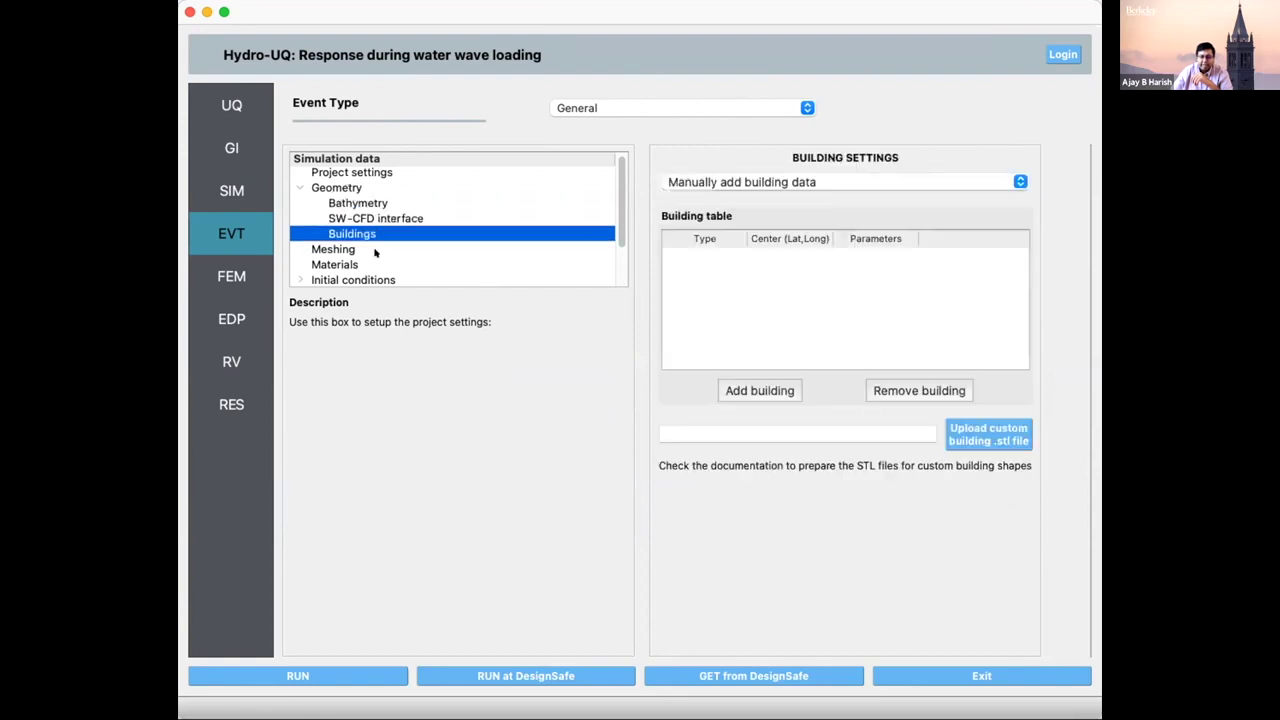
{"action": "left_click", "coordinate": [377, 250]}
{"action": "left_click", "coordinate": [377, 276]}
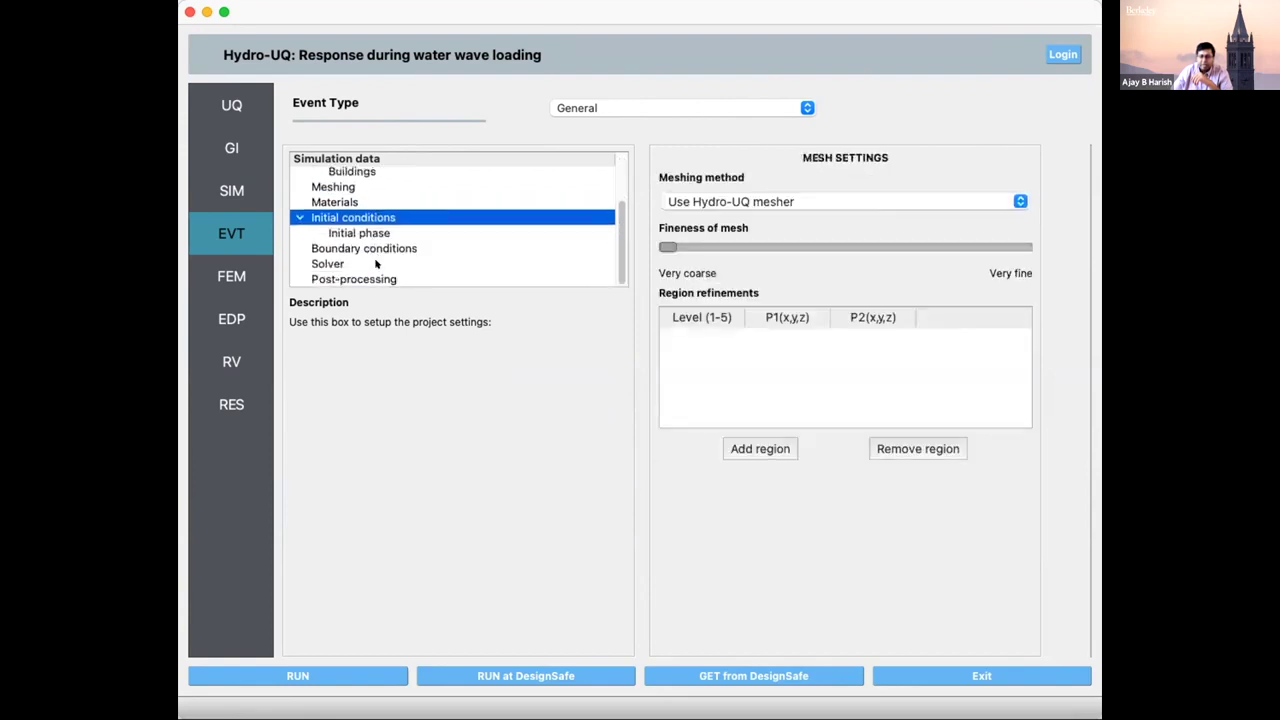
{"action": "left_click", "coordinate": [375, 247]}
{"action": "left_click", "coordinate": [375, 258]}
{"action": "key", "text": "Down"}
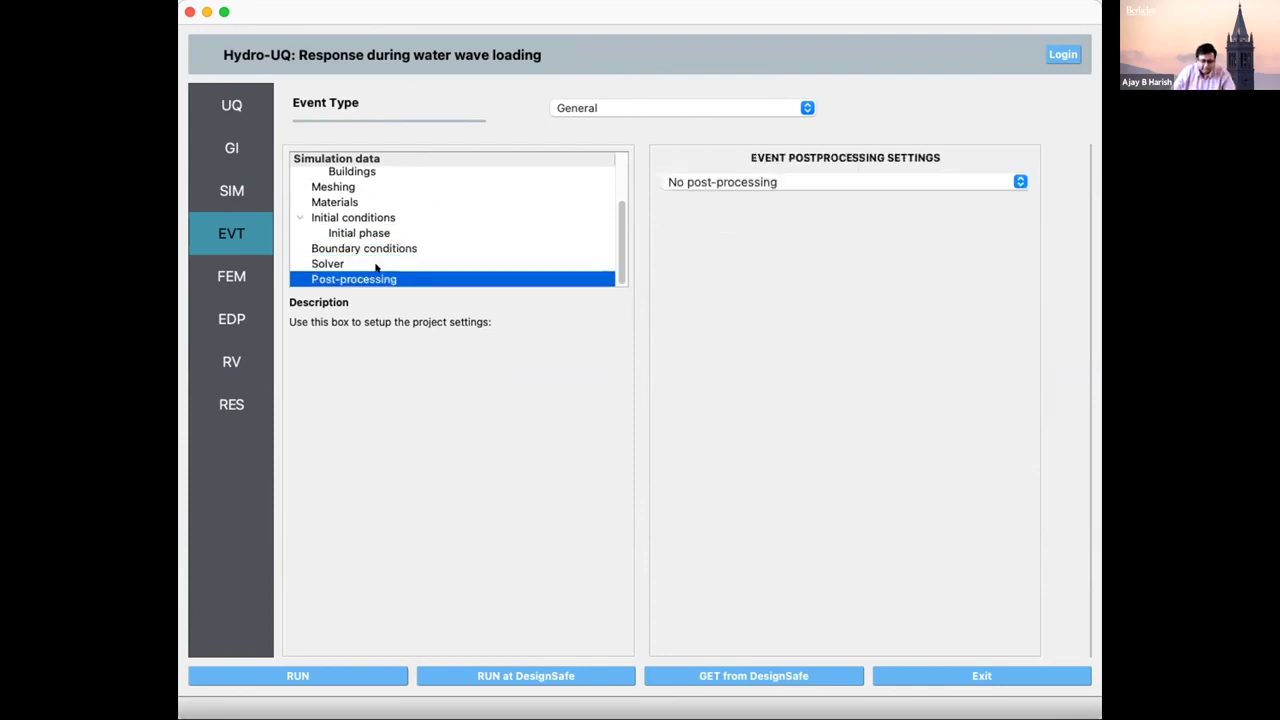
{"action": "scroll", "coordinate": [376, 266], "scroll_direction": "up", "scroll_amount": 3}
{"action": "left_click", "coordinate": [375, 176]}
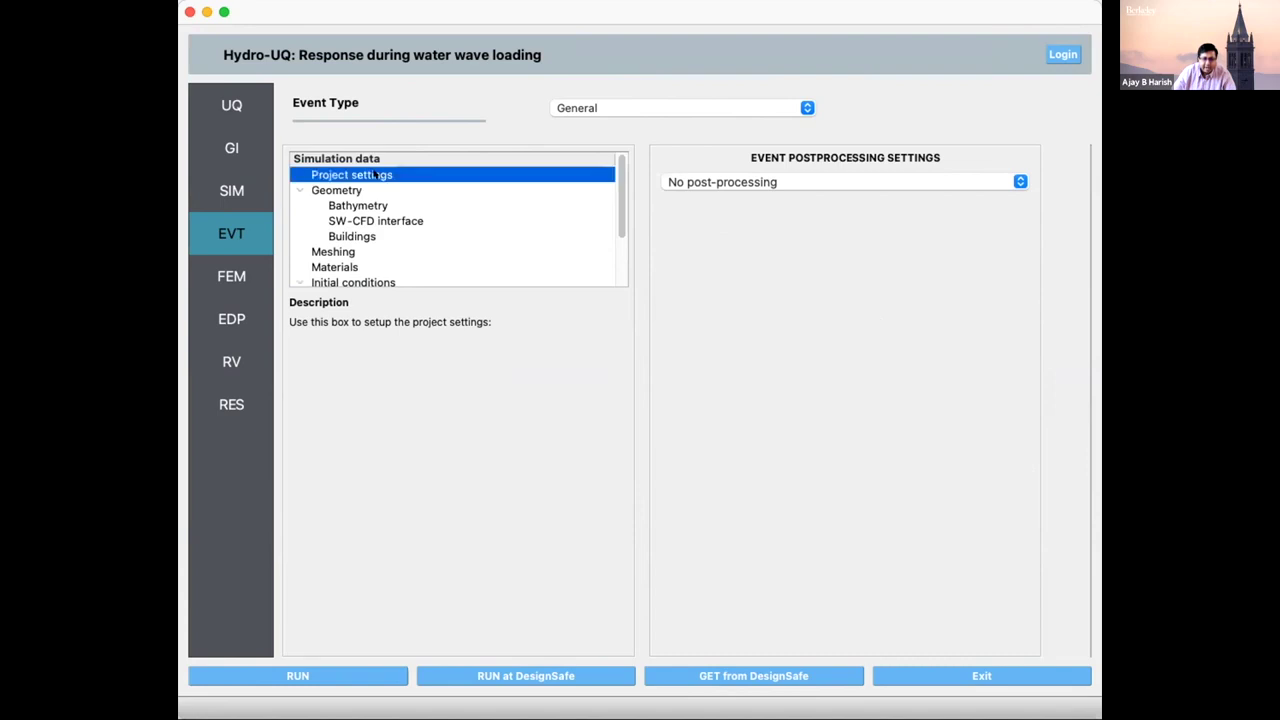
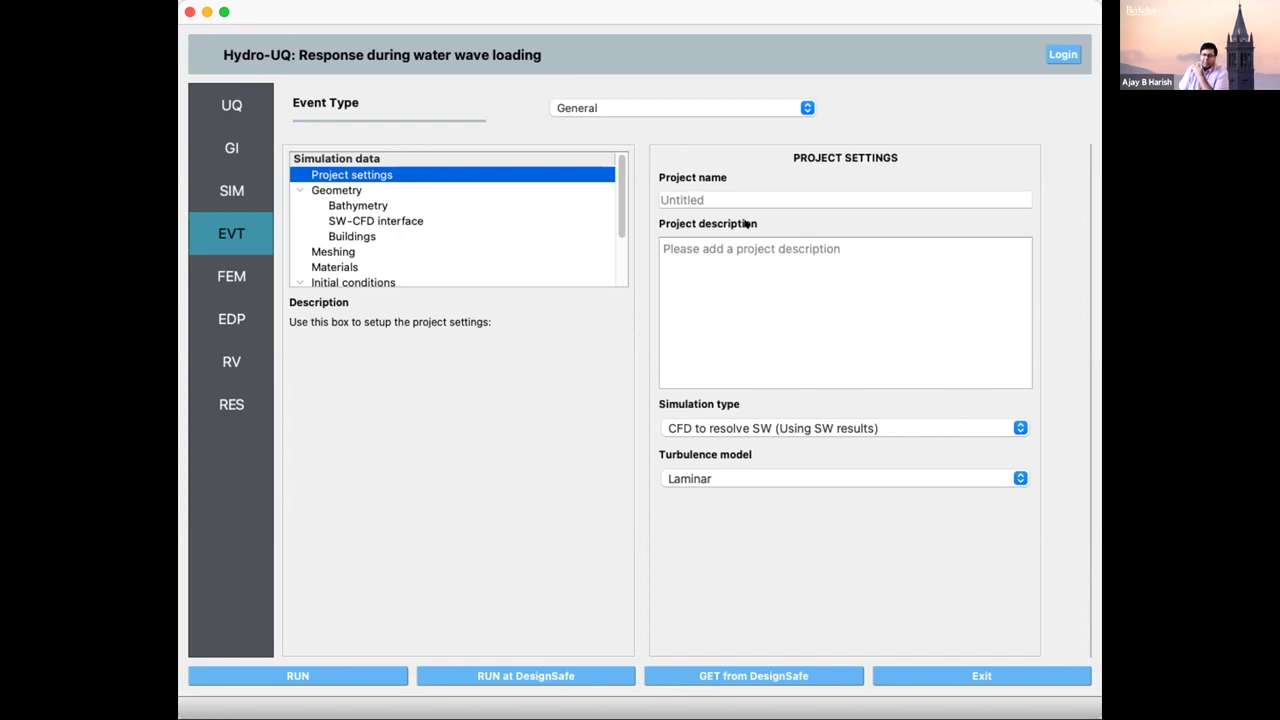
Step: Open the Bathymetry and SW solutions page and cancel choosing a bathymetry file
{"action": "left_click", "coordinate": [359, 208]}
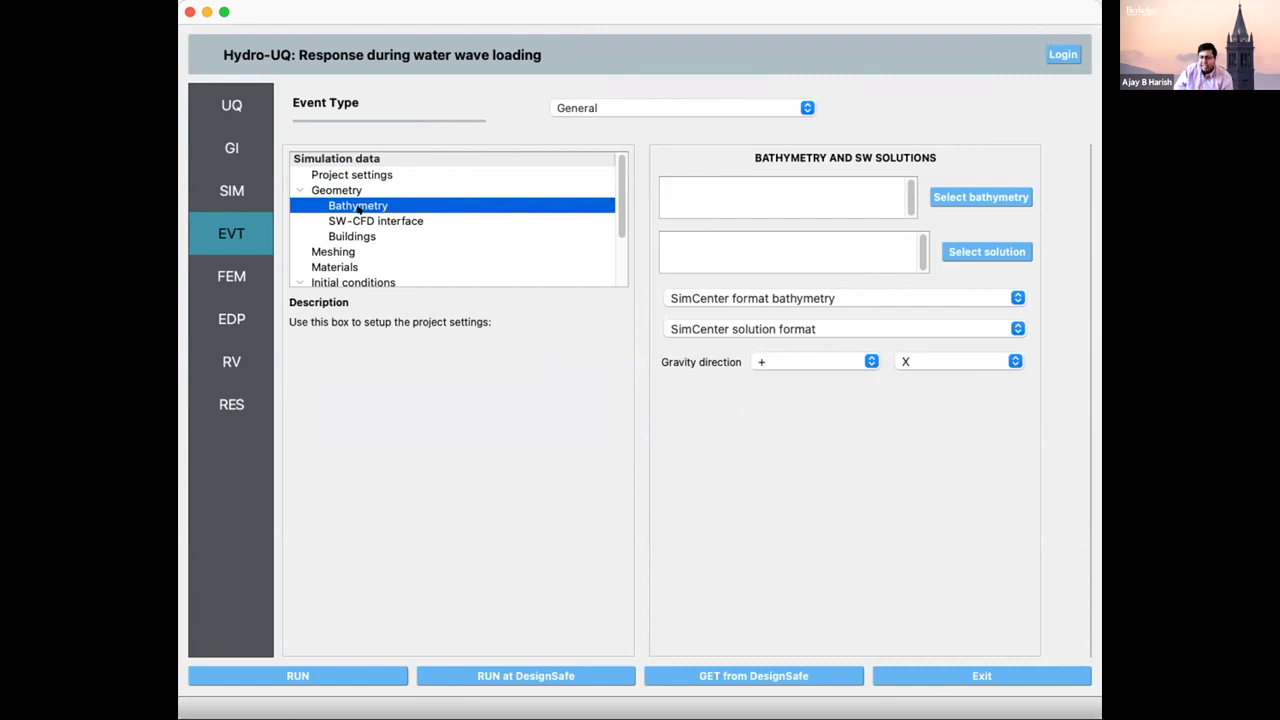
{"action": "left_click", "coordinate": [989, 199]}
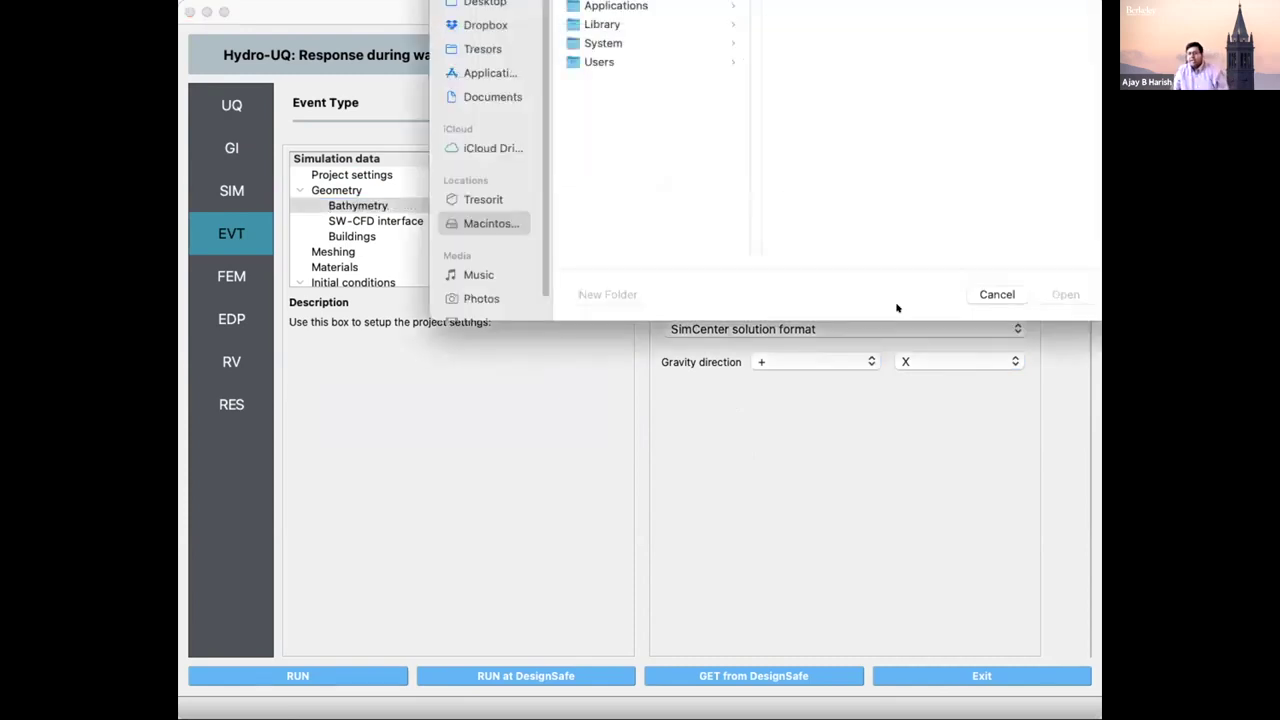
{"action": "left_click", "coordinate": [997, 294]}
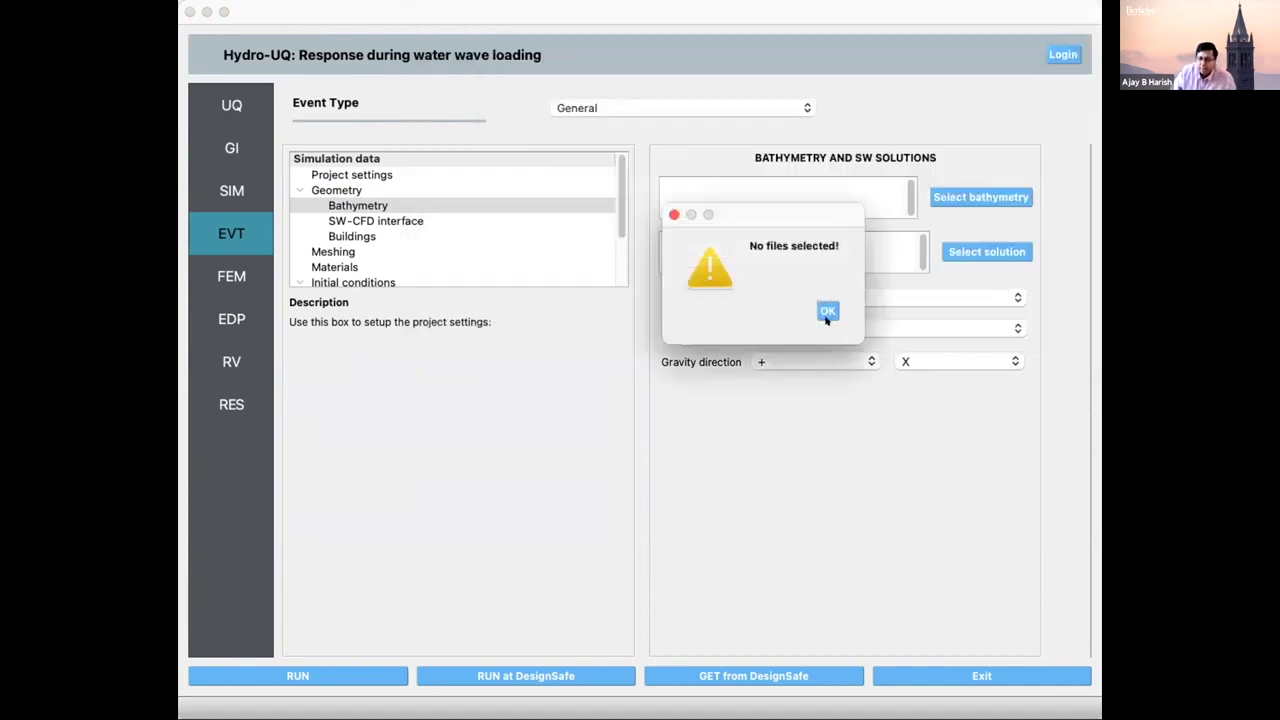
{"action": "left_click", "coordinate": [828, 313]}
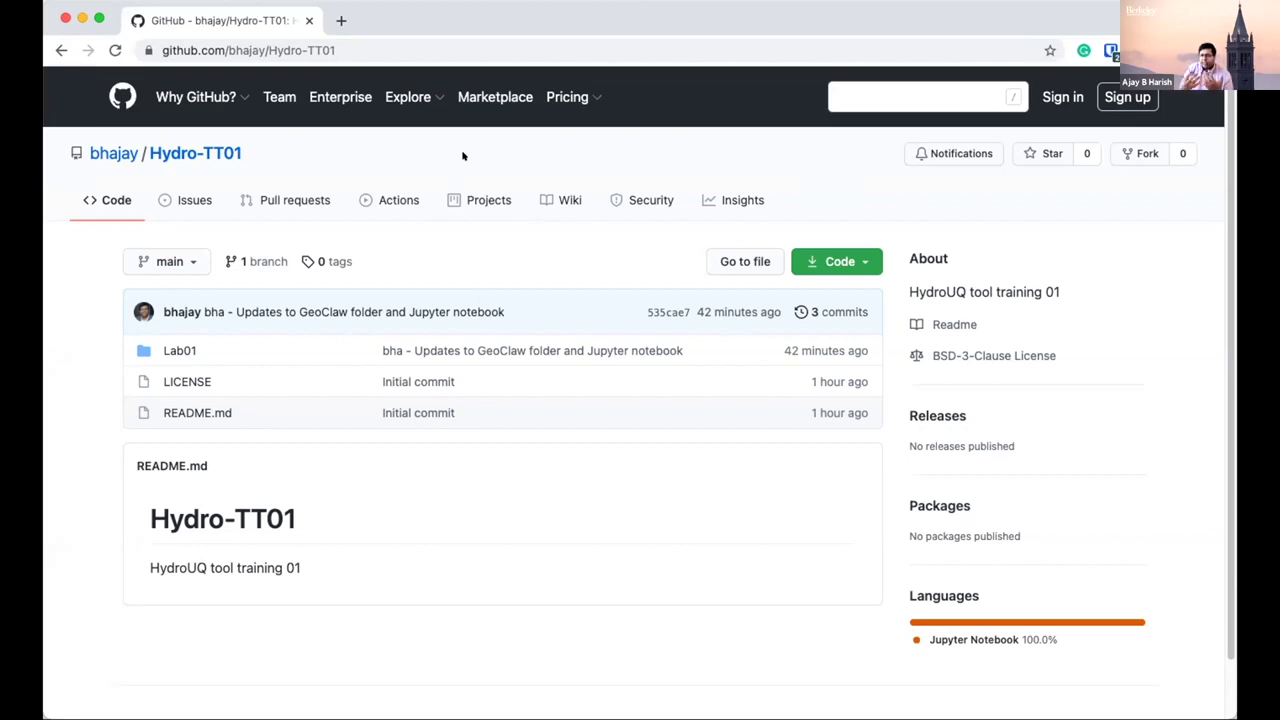
Step: Open the Lab01 folder, point out Ike_80_frames.zip, then go into the GeoClaw folder
{"action": "left_click", "coordinate": [183, 349]}
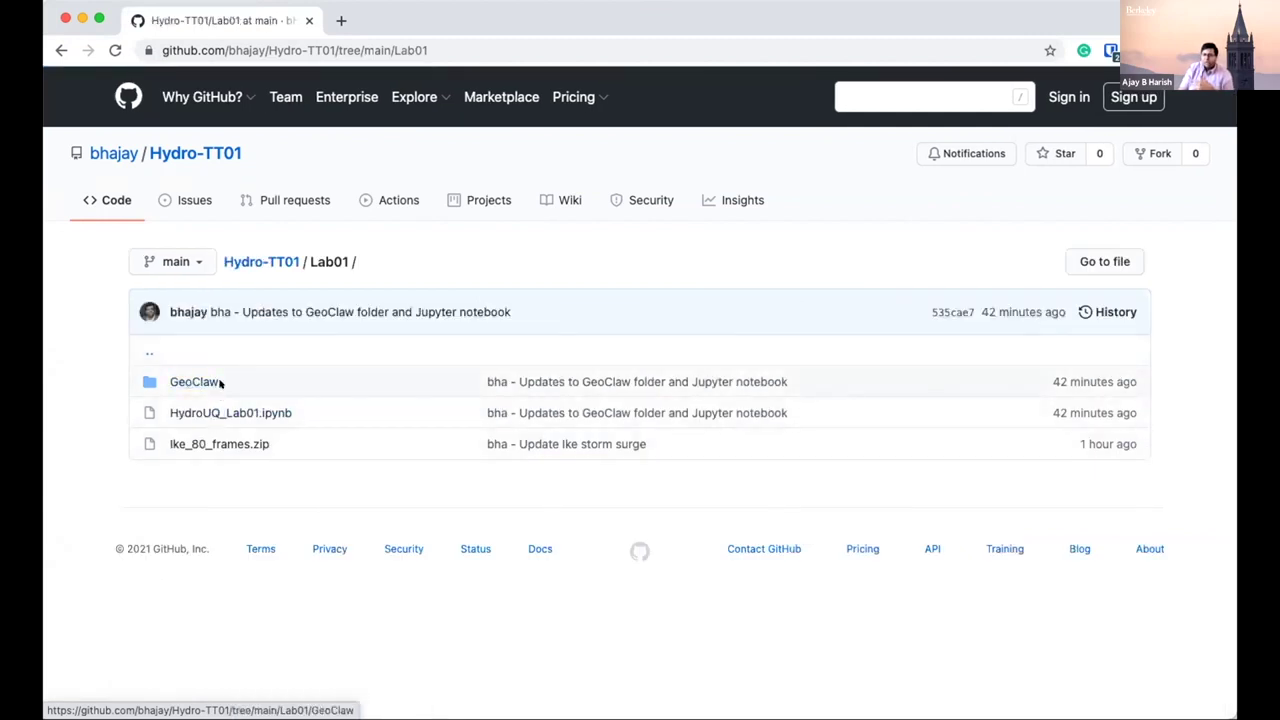
{"action": "left_click_drag", "start_coordinate": [276, 443], "coordinate": [158, 437]}
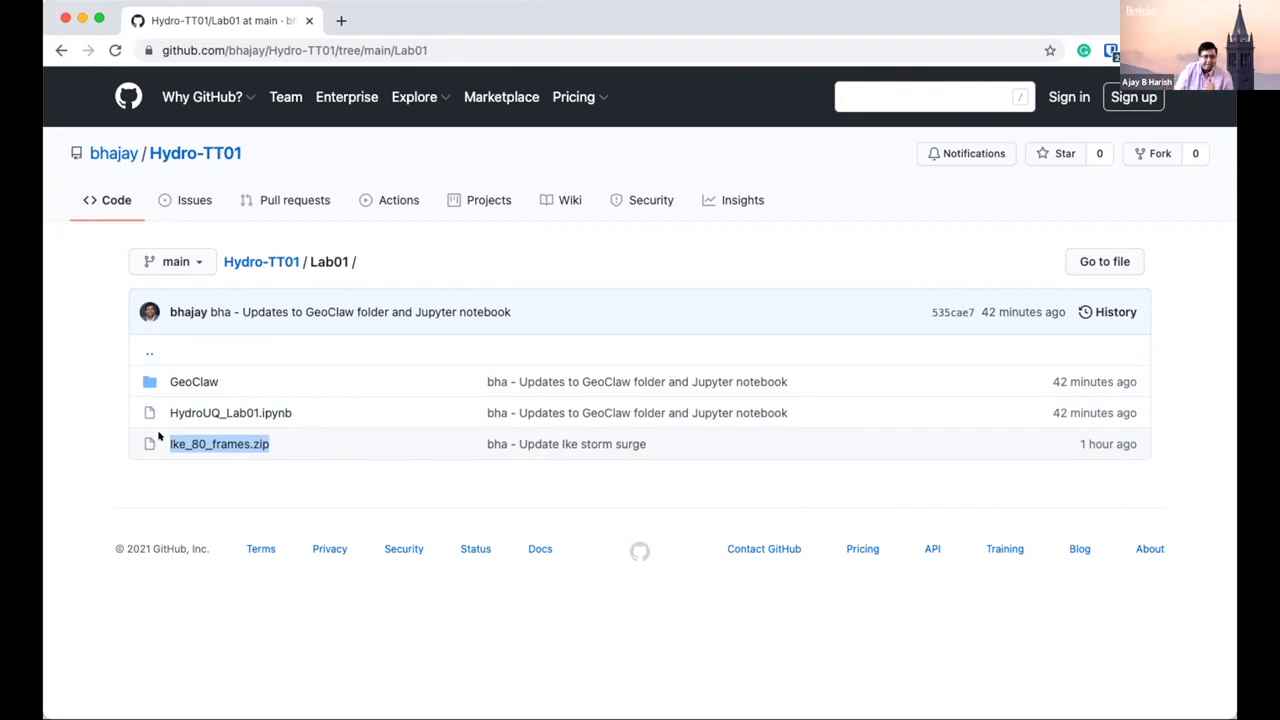
{"action": "left_click", "coordinate": [322, 444]}
{"action": "left_click", "coordinate": [198, 384]}
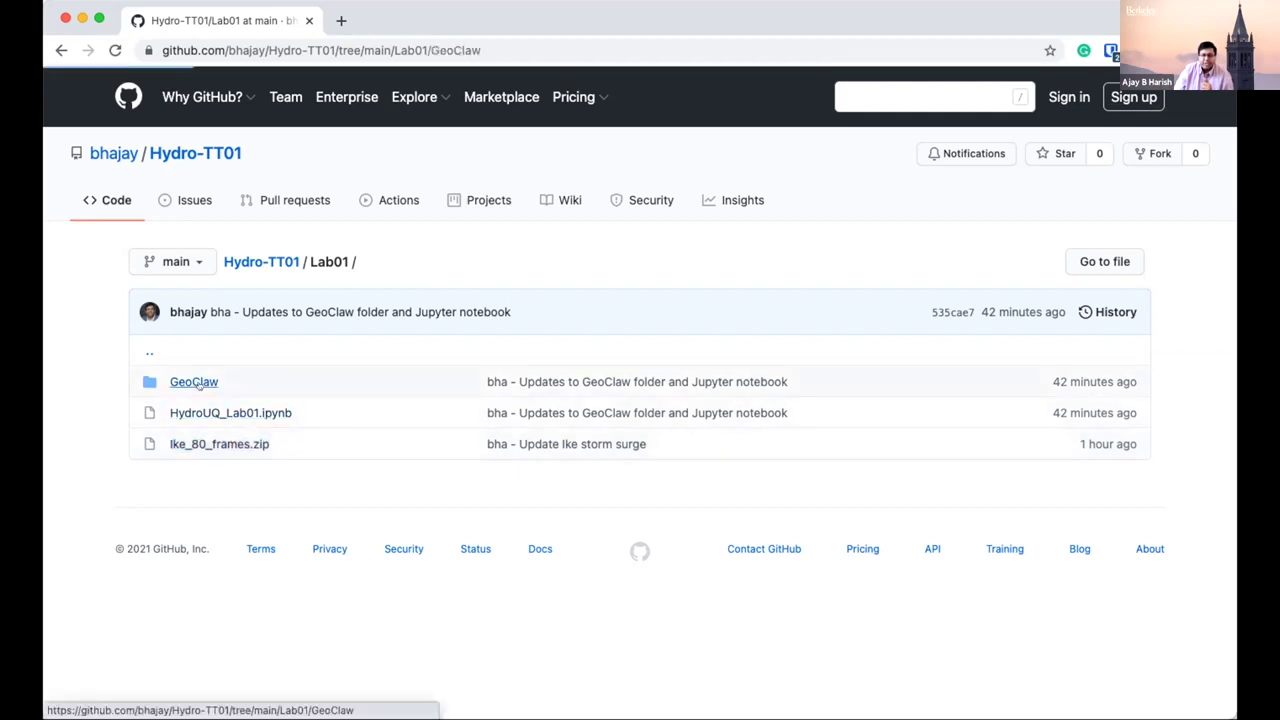
Step: View the fort.t0001 output file and return to the GeoClaw listing
{"action": "scroll", "coordinate": [277, 450], "scroll_direction": "down", "scroll_amount": 5}
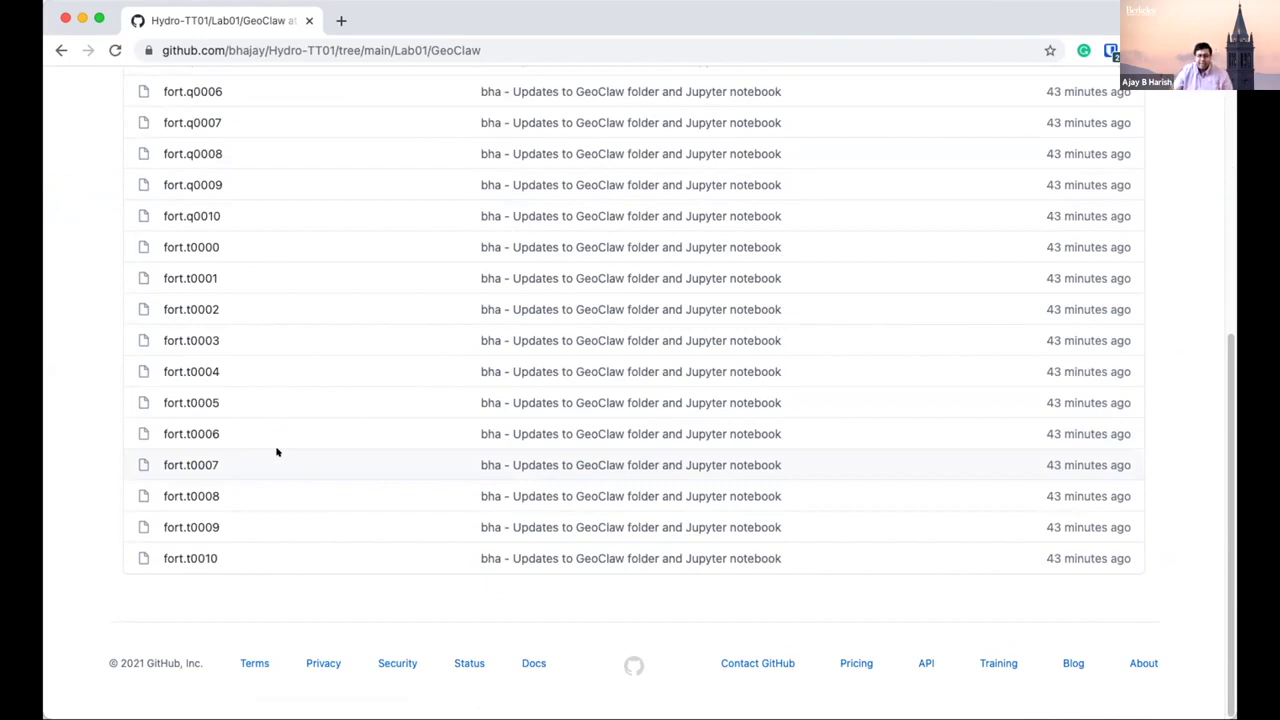
{"action": "scroll", "coordinate": [277, 381], "scroll_direction": "up", "scroll_amount": 5}
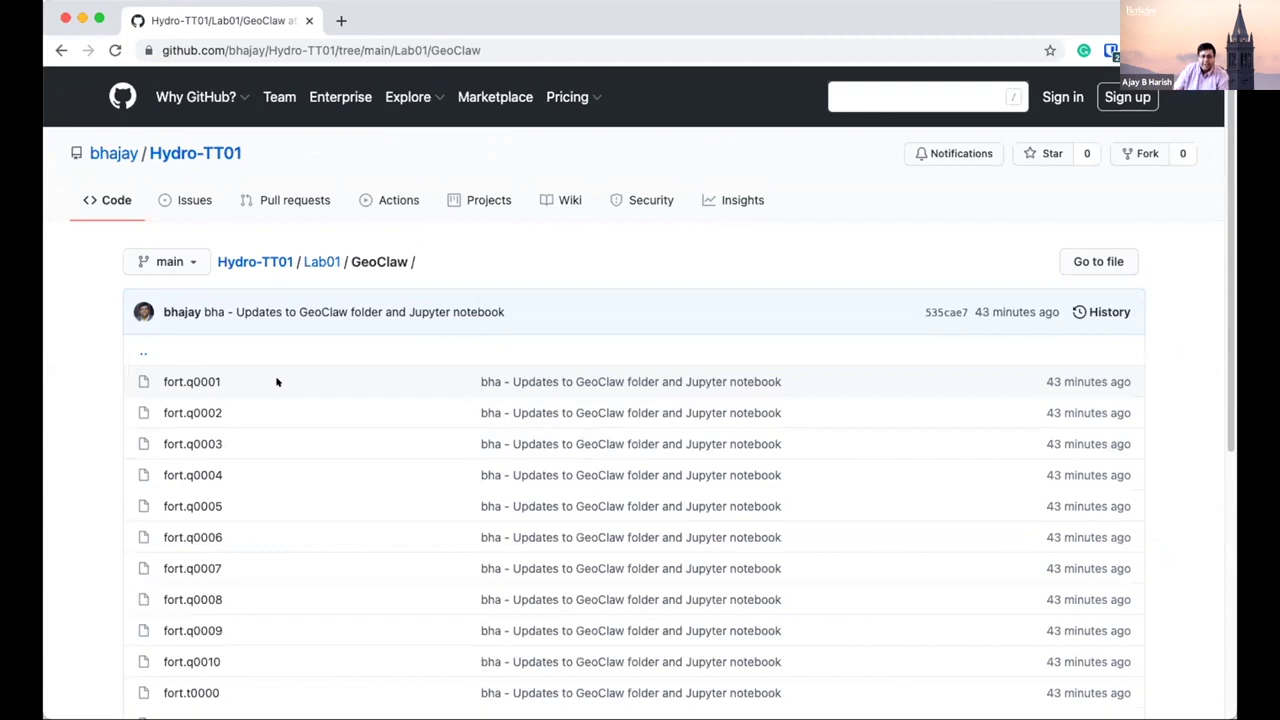
{"action": "scroll", "coordinate": [208, 382], "scroll_direction": "down", "scroll_amount": 5}
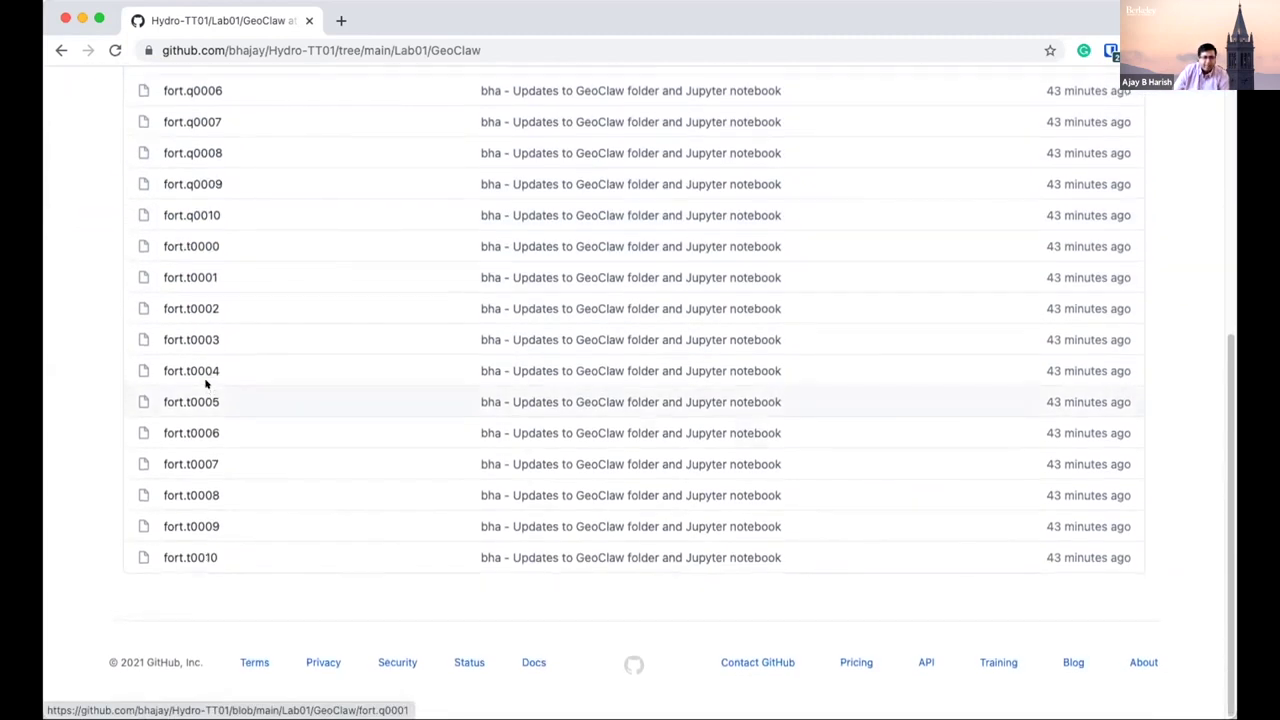
{"action": "left_click", "coordinate": [207, 277]}
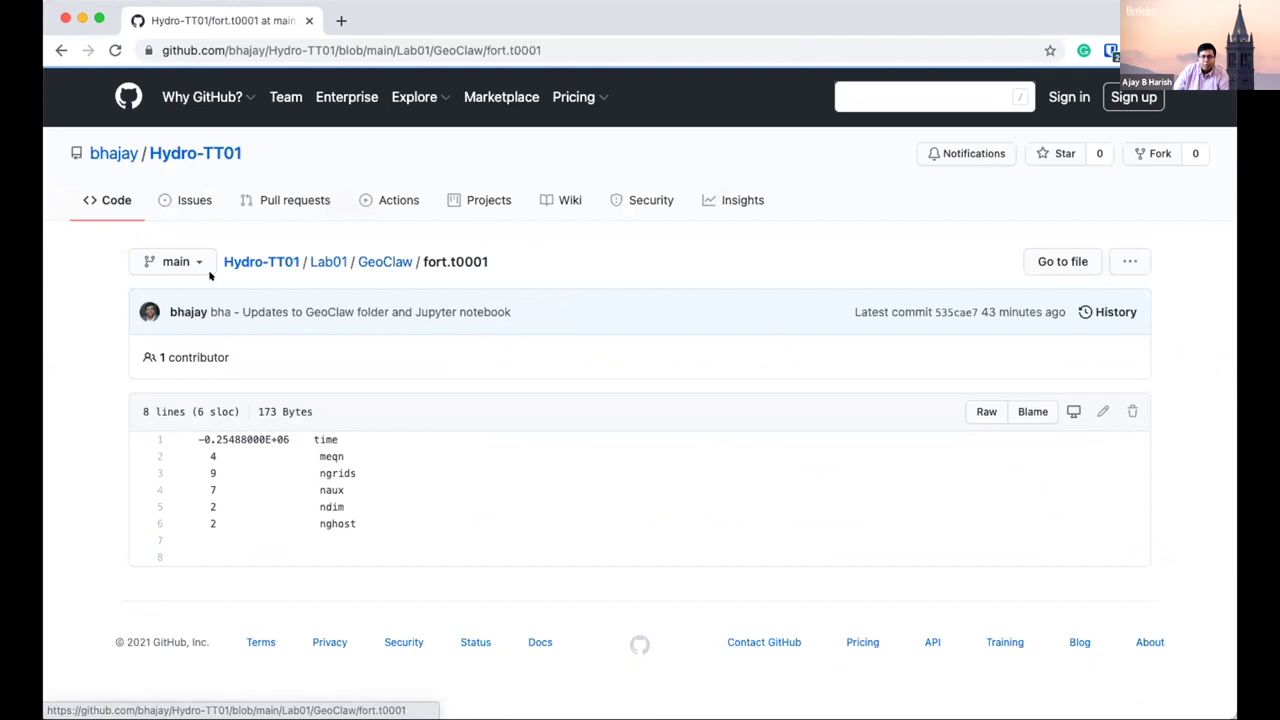
{"action": "left_click", "coordinate": [385, 261]}
Step: View fort.q0001's raw contents, then go back to the GeoClaw listing
{"action": "left_click", "coordinate": [206, 373]}
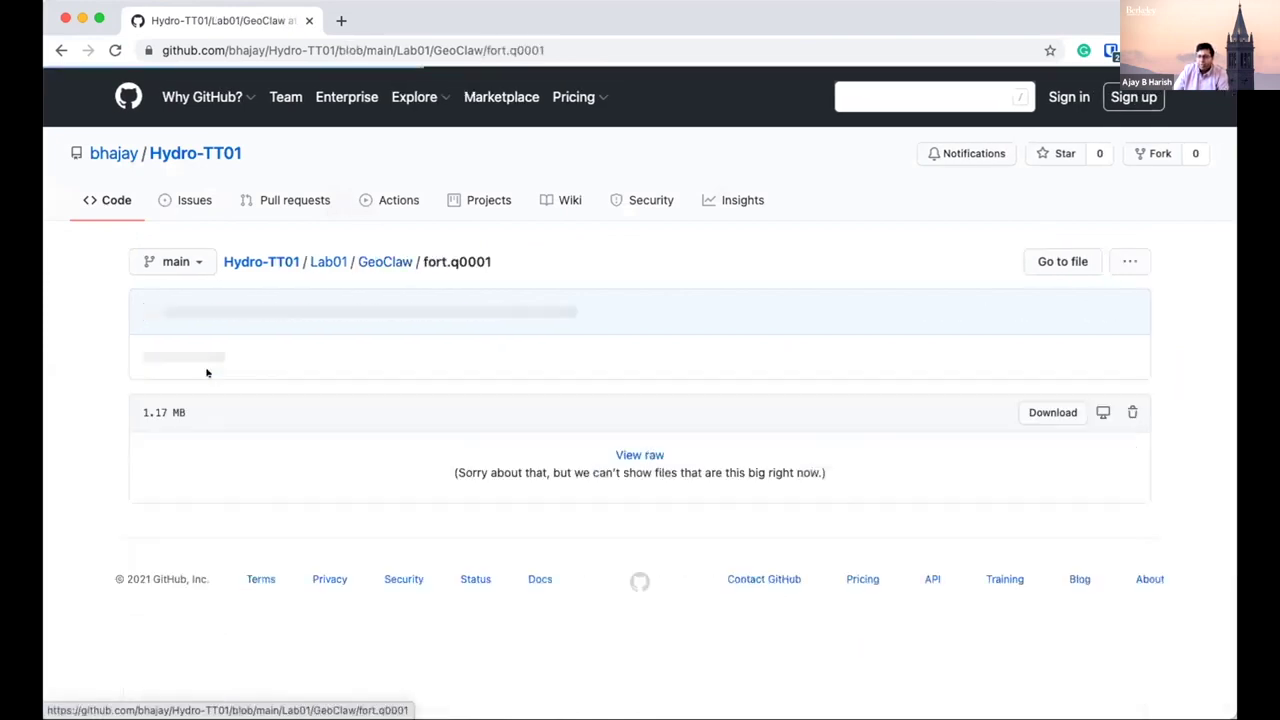
{"action": "left_click_drag", "start_coordinate": [503, 264], "coordinate": [453, 261]}
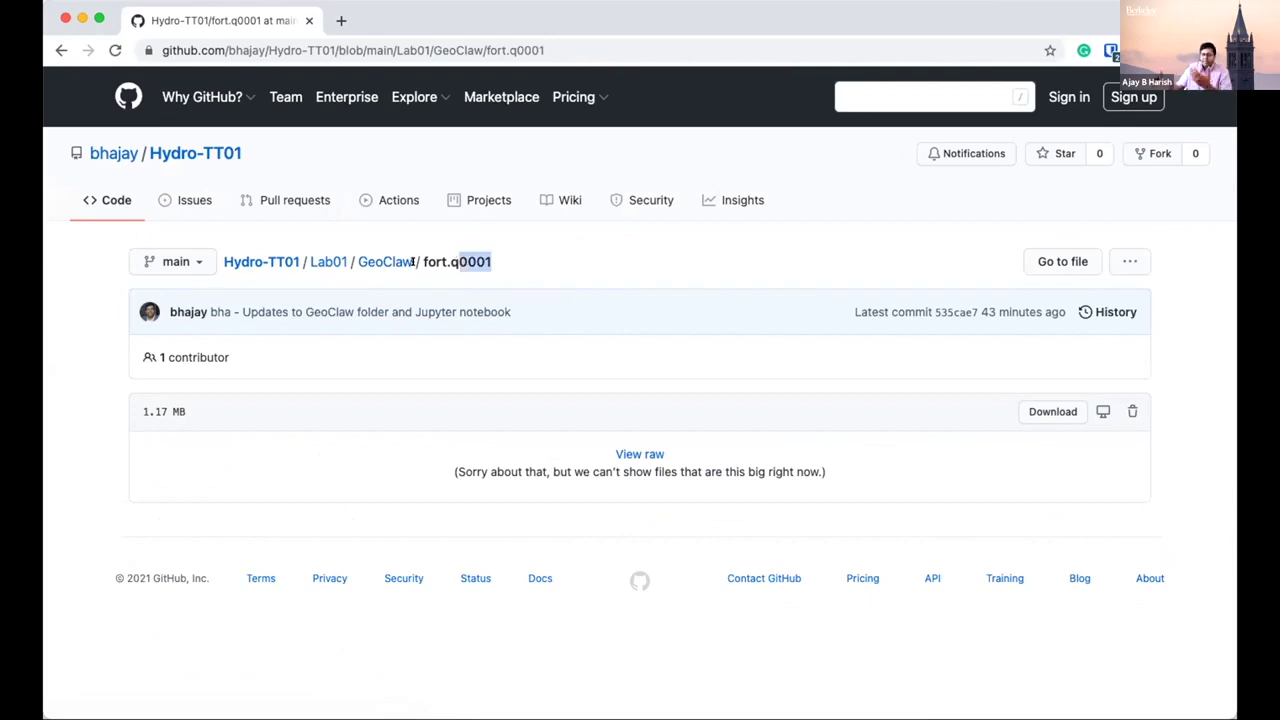
{"action": "left_click", "coordinate": [624, 453]}
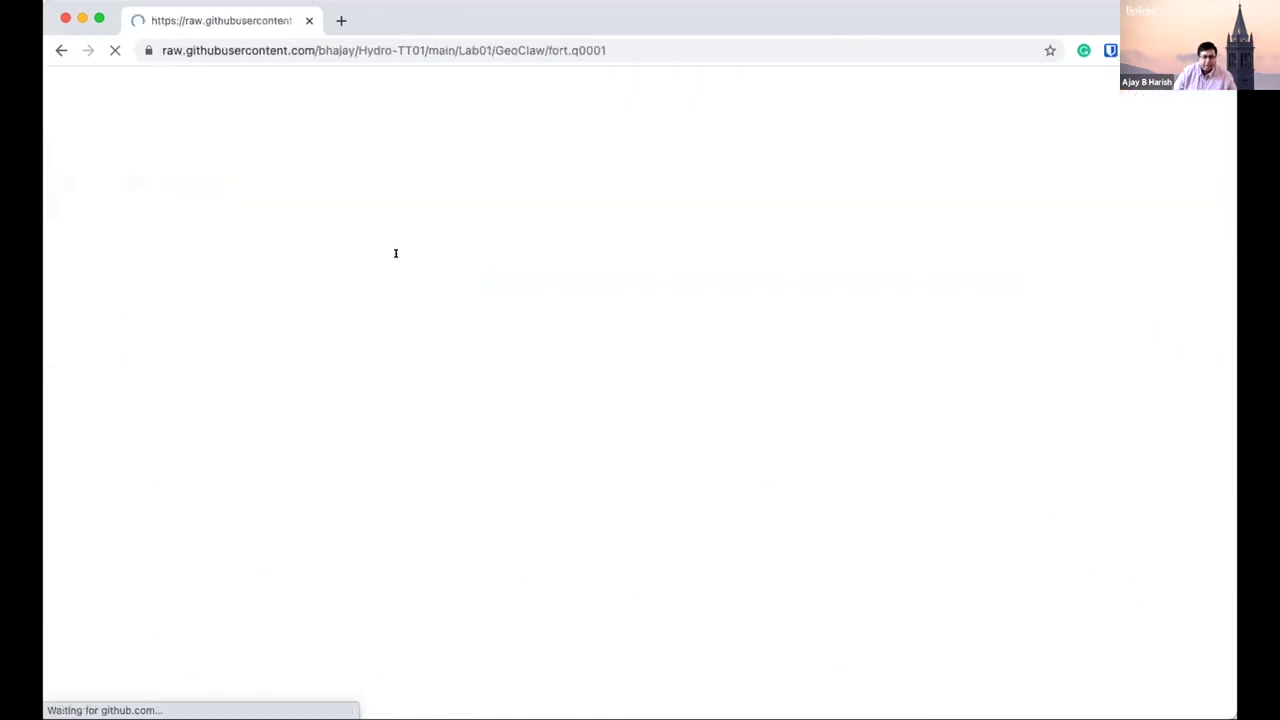
{"action": "left_click", "coordinate": [58, 50]}
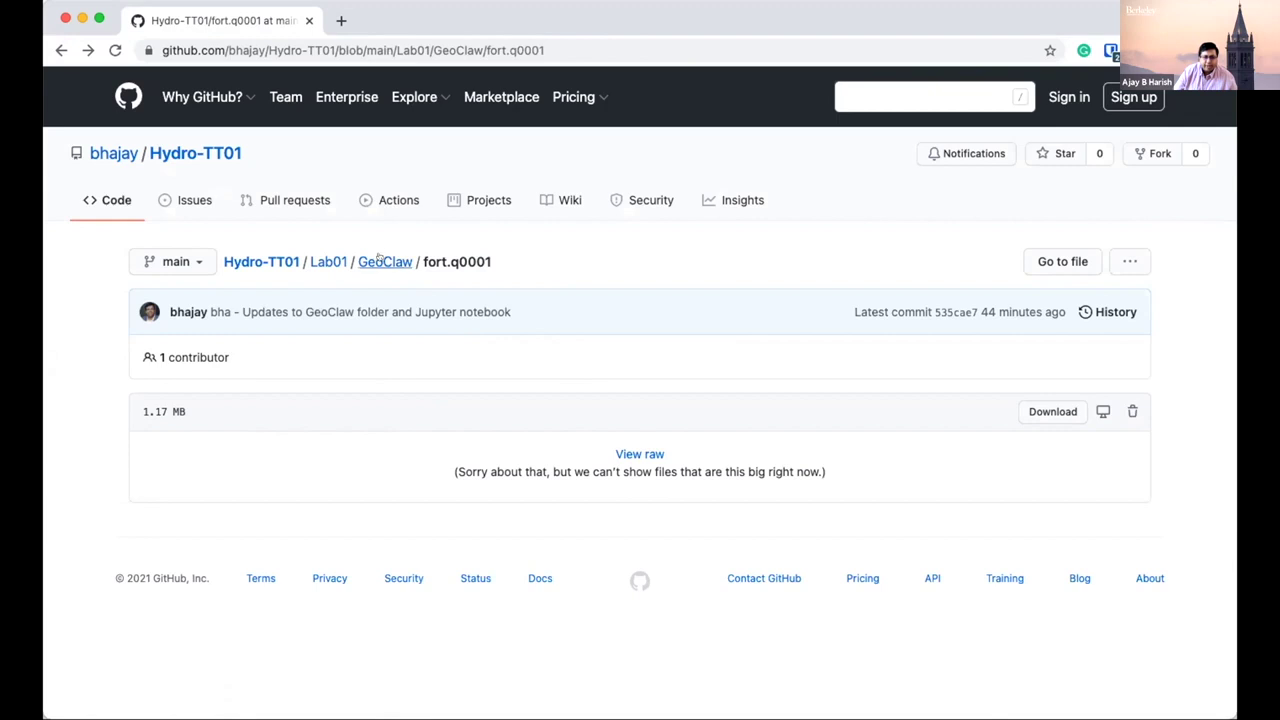
{"action": "left_click", "coordinate": [384, 262]}
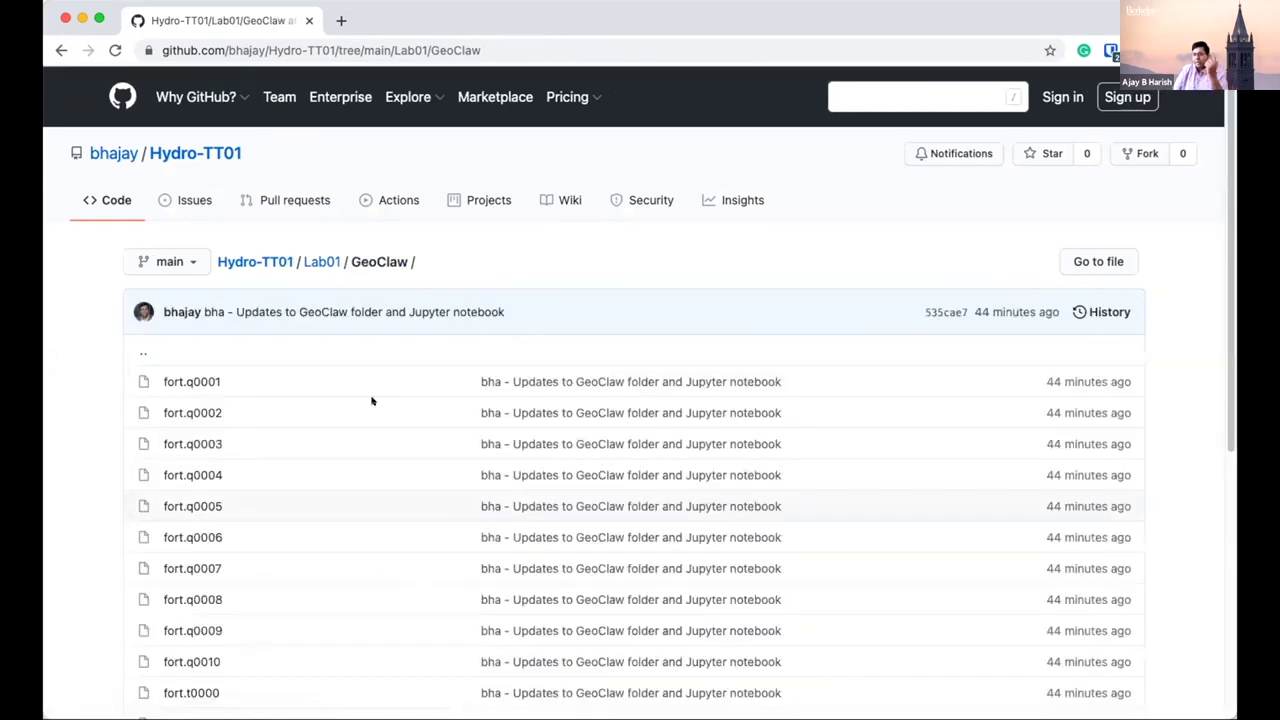
{"action": "scroll", "coordinate": [371, 506], "scroll_direction": "down", "scroll_amount": 5}
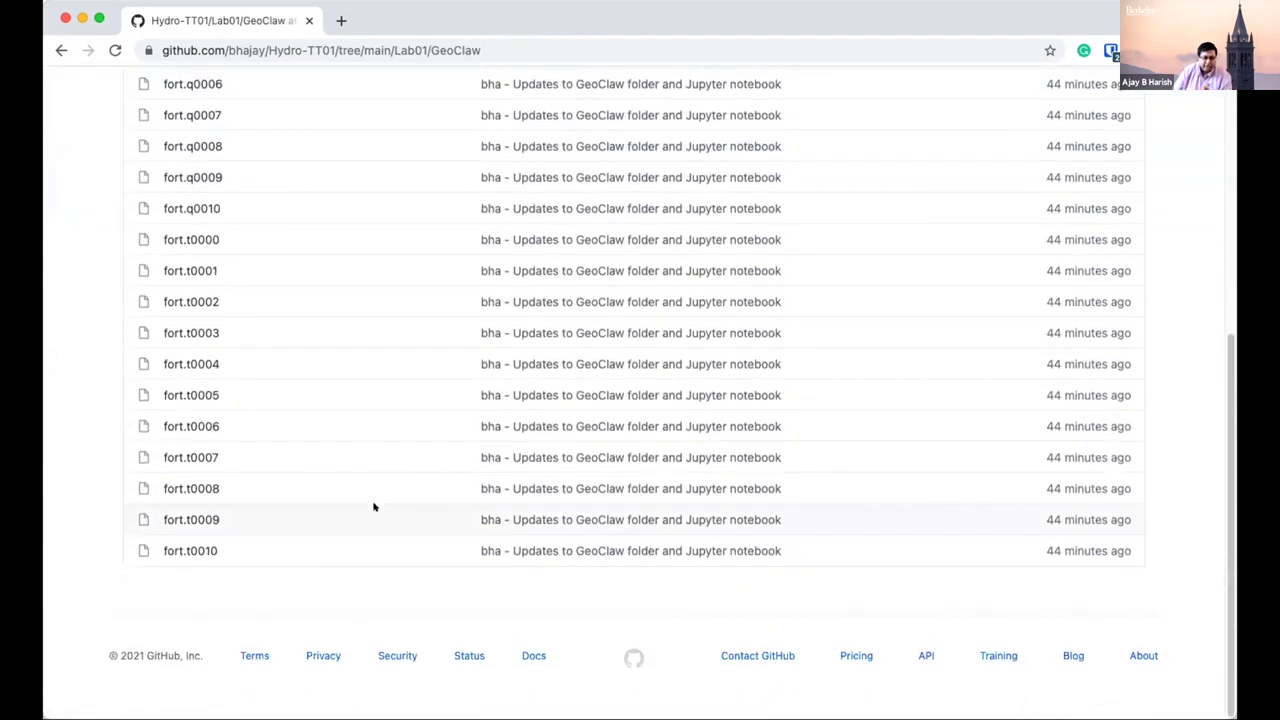
Step: Open fort.t0007 and highlight its time, meqn, ngrids, ndim and nghost header lines
{"action": "left_click", "coordinate": [197, 468]}
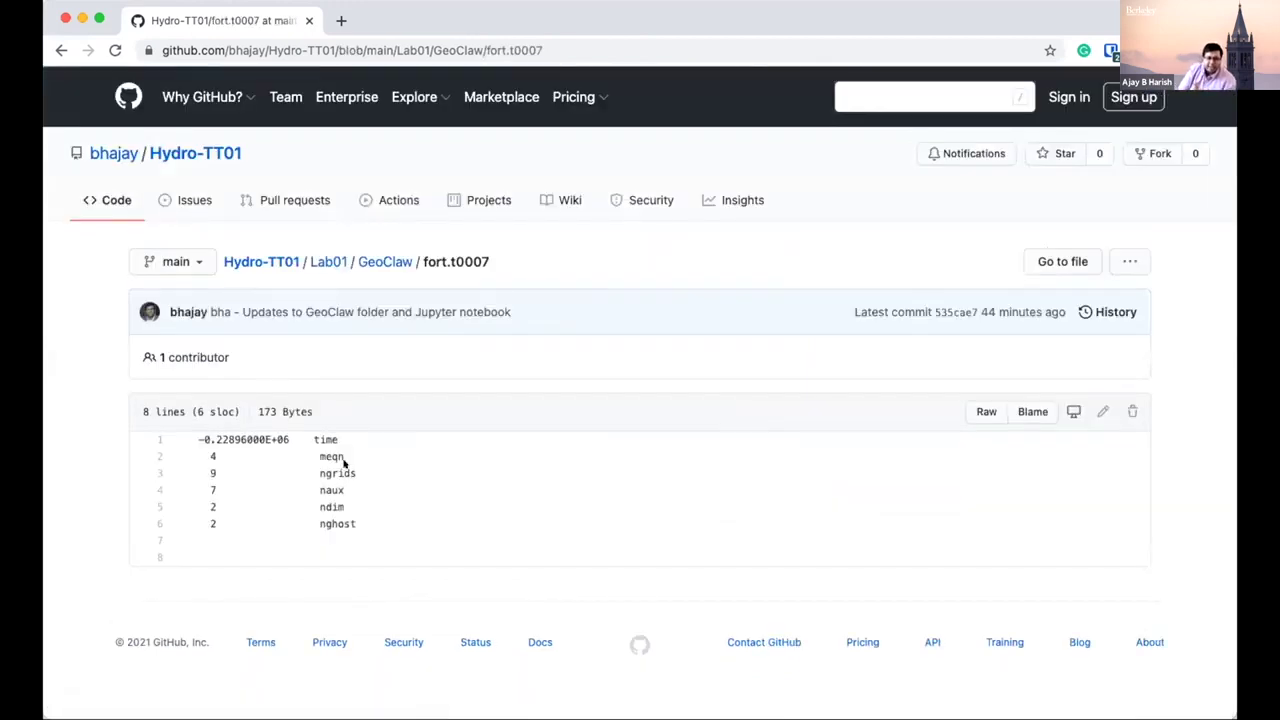
{"action": "left_click_drag", "start_coordinate": [360, 524], "coordinate": [160, 440]}
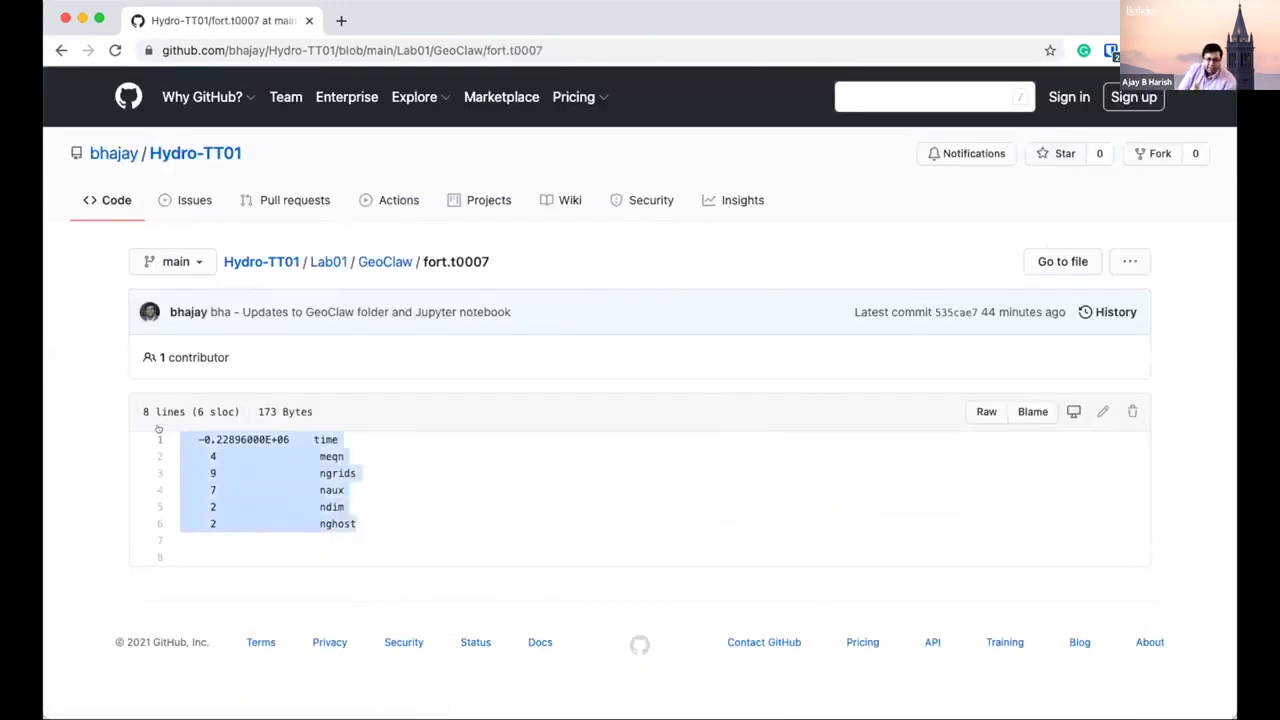
{"action": "left_click", "coordinate": [253, 438]}
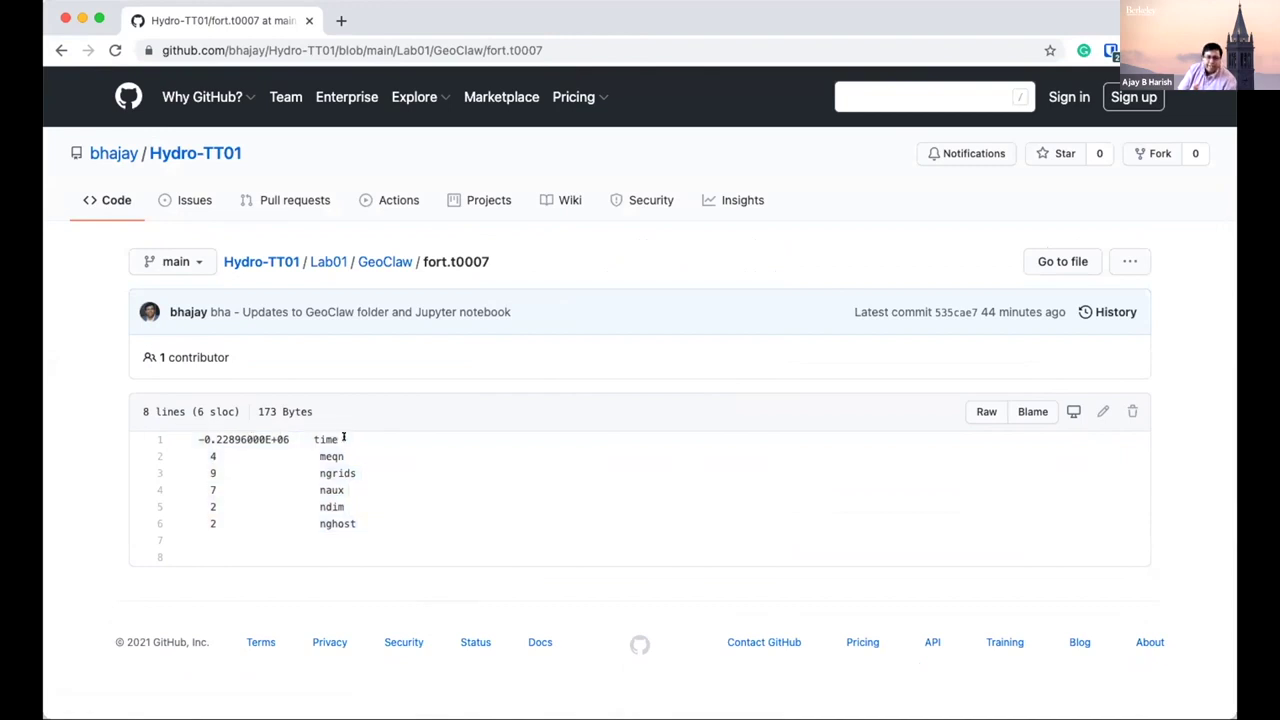
{"action": "left_click_drag", "start_coordinate": [344, 438], "coordinate": [184, 428]}
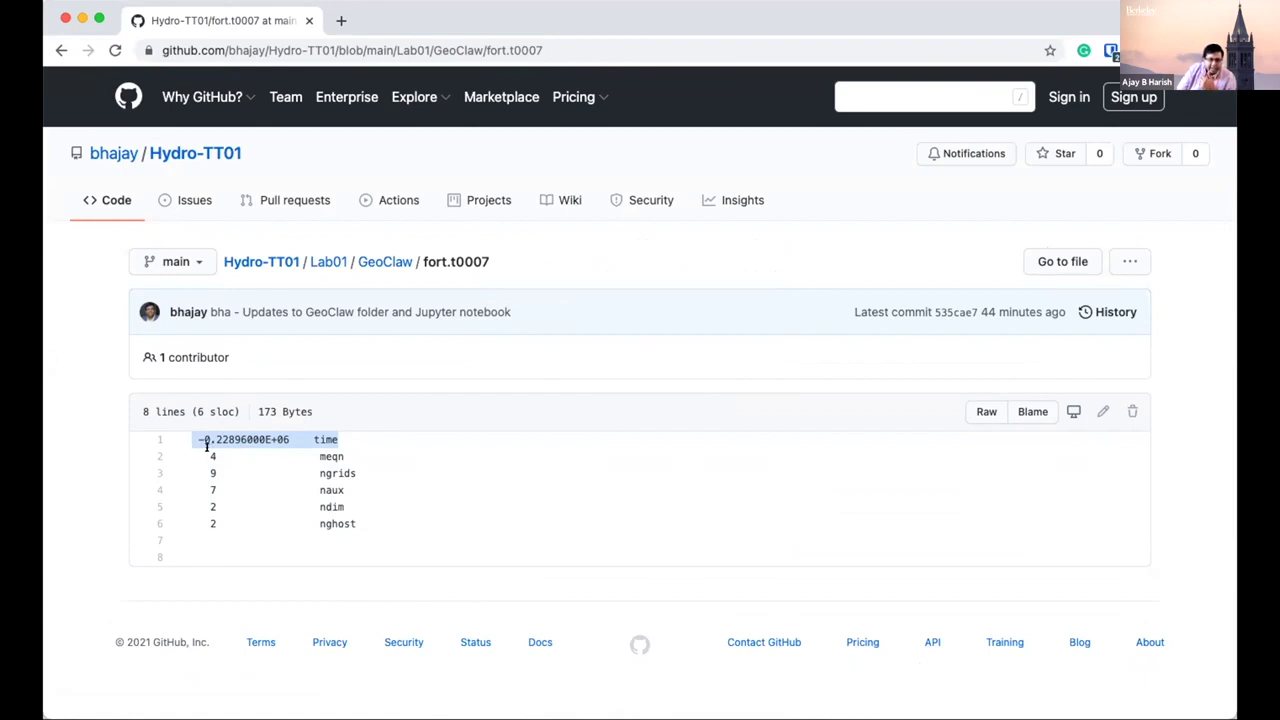
{"action": "left_click", "coordinate": [207, 447]}
{"action": "left_click_drag", "start_coordinate": [207, 447], "coordinate": [381, 450]}
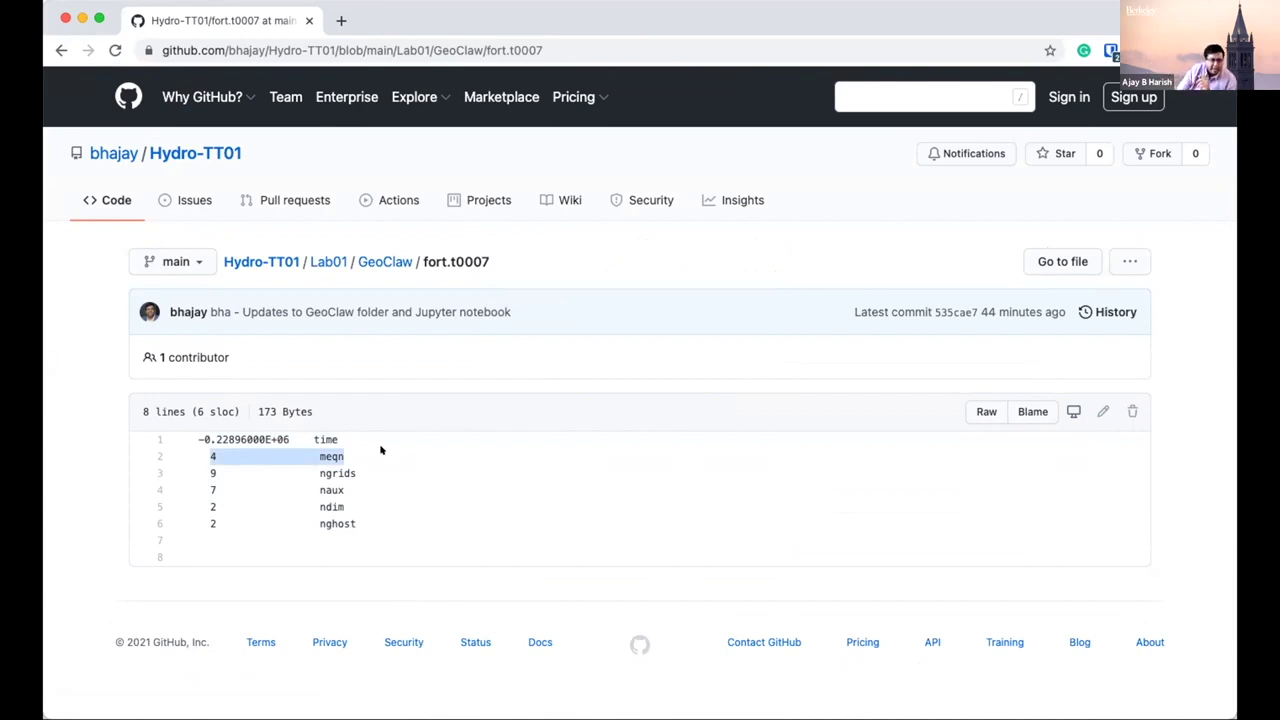
{"action": "left_click_drag", "start_coordinate": [360, 468], "coordinate": [197, 466]}
{"action": "left_click", "coordinate": [197, 466]}
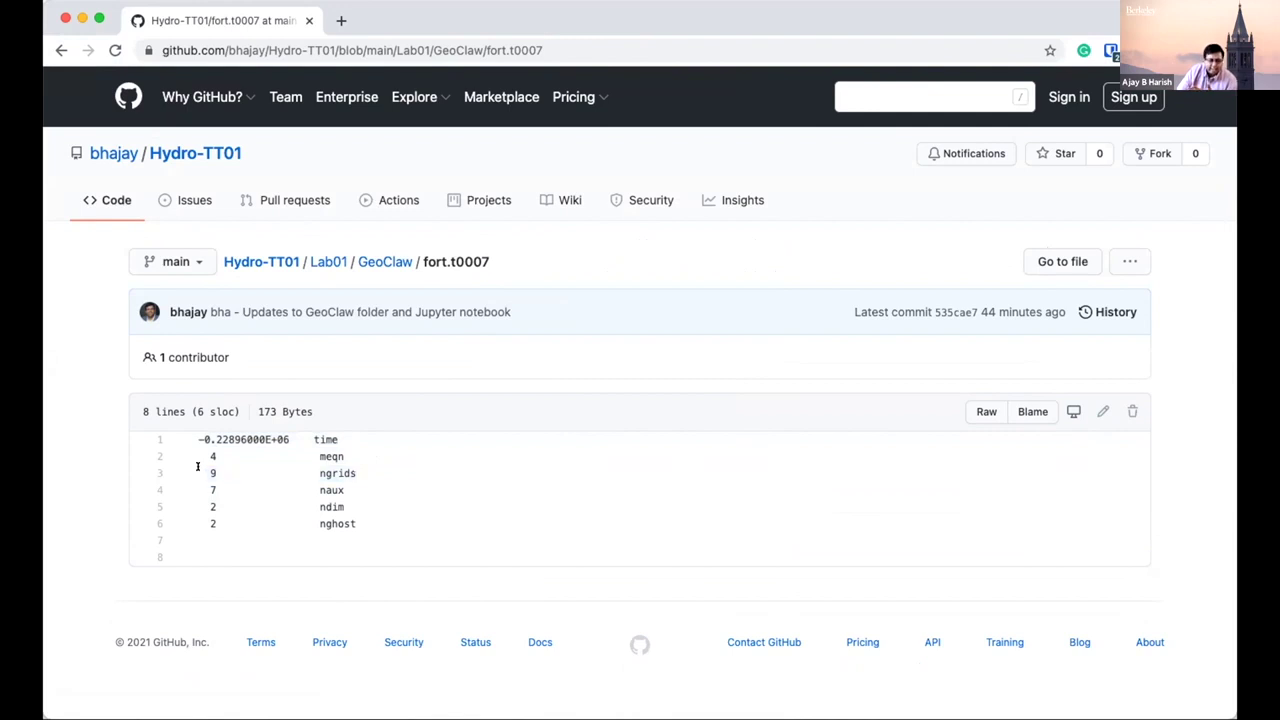
{"action": "left_click_drag", "start_coordinate": [209, 507], "coordinate": [354, 508]}
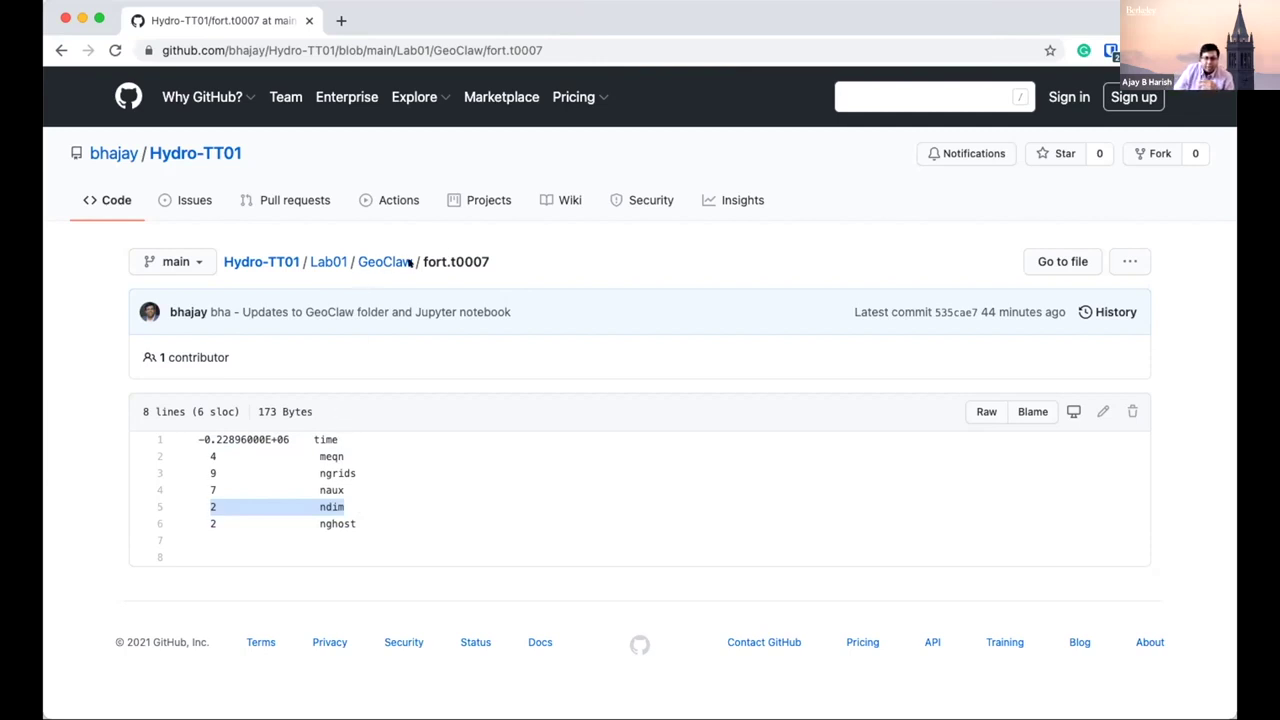
{"action": "left_click", "coordinate": [492, 263]}
{"action": "left_click_drag", "start_coordinate": [492, 263], "coordinate": [419, 263]}
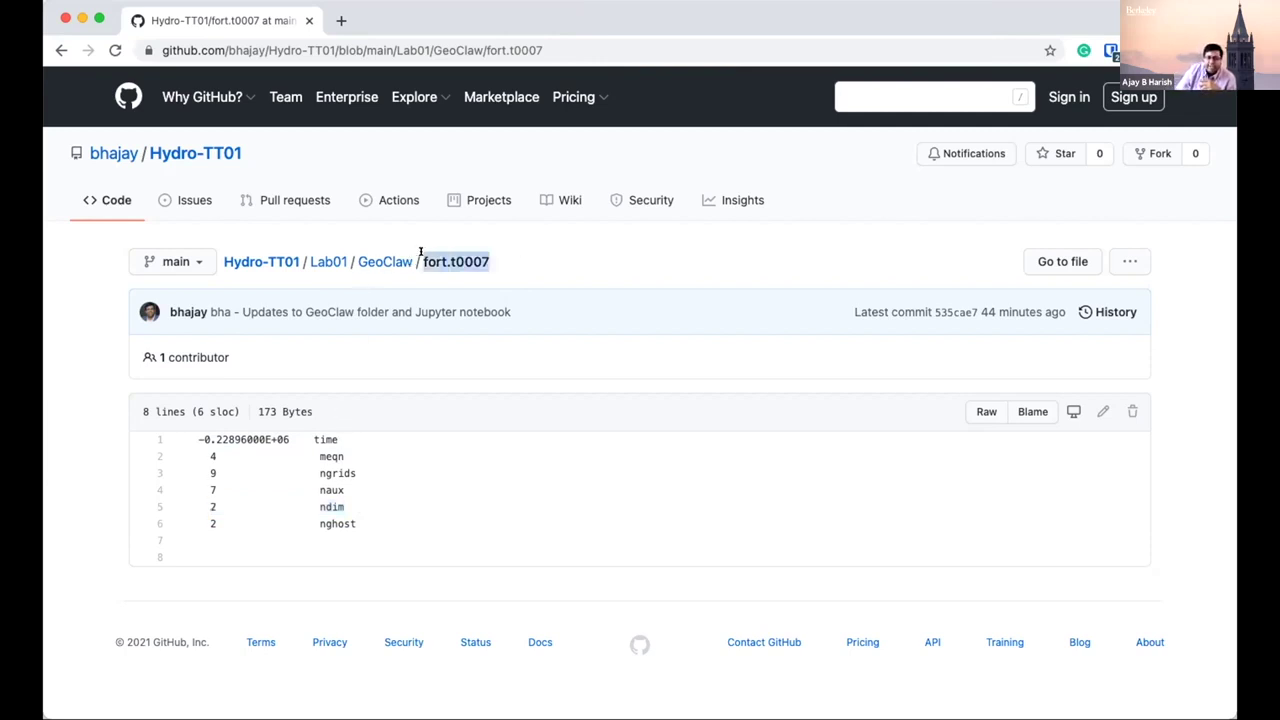
{"action": "right_click", "coordinate": [390, 259]}
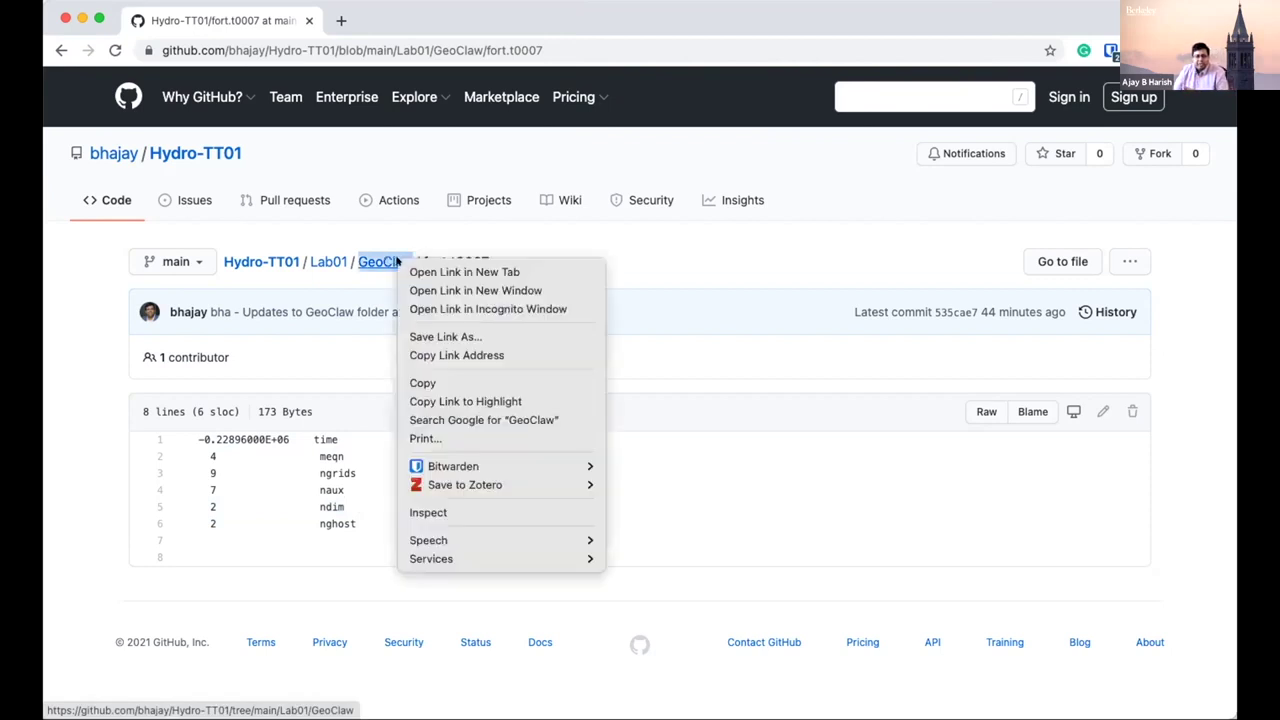
Step: Open the GeoClaw folder in a new tab and view fort.q0007 raw
{"action": "left_click", "coordinate": [440, 270]}
{"action": "left_click", "coordinate": [383, 20]}
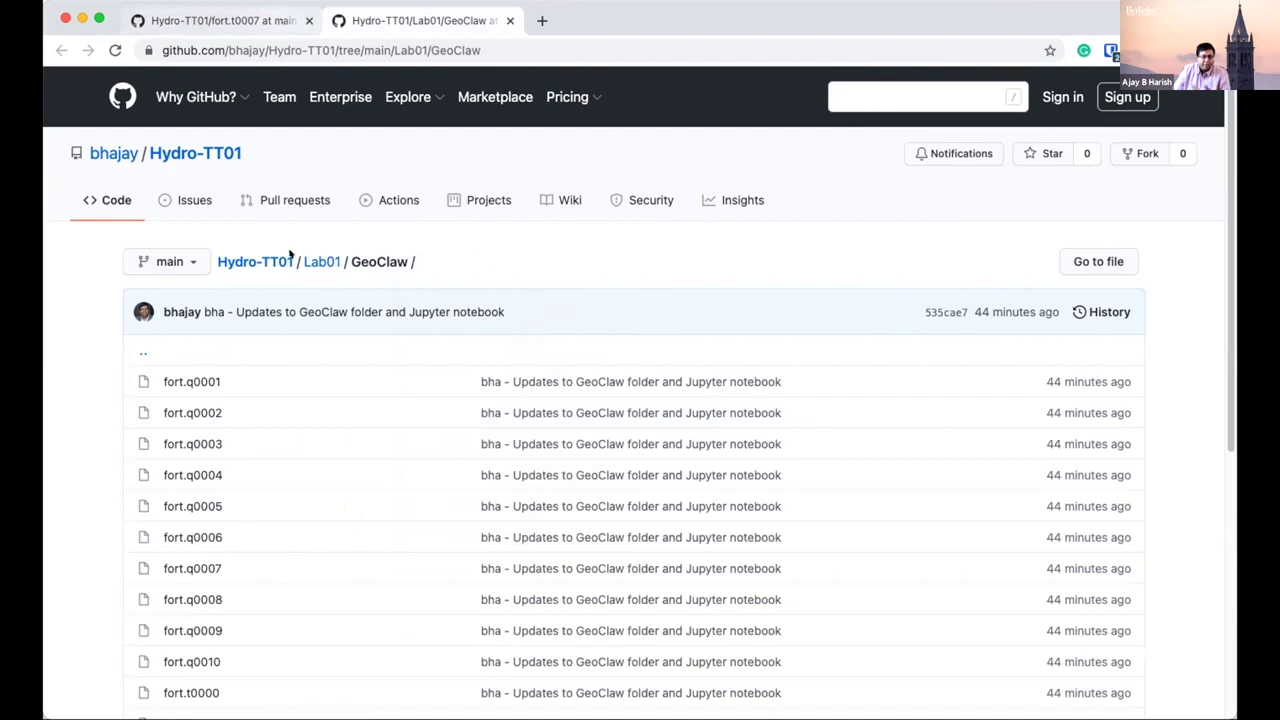
{"action": "scroll", "coordinate": [290, 258], "scroll_direction": "down", "scroll_amount": 2}
{"action": "left_click", "coordinate": [186, 490]}
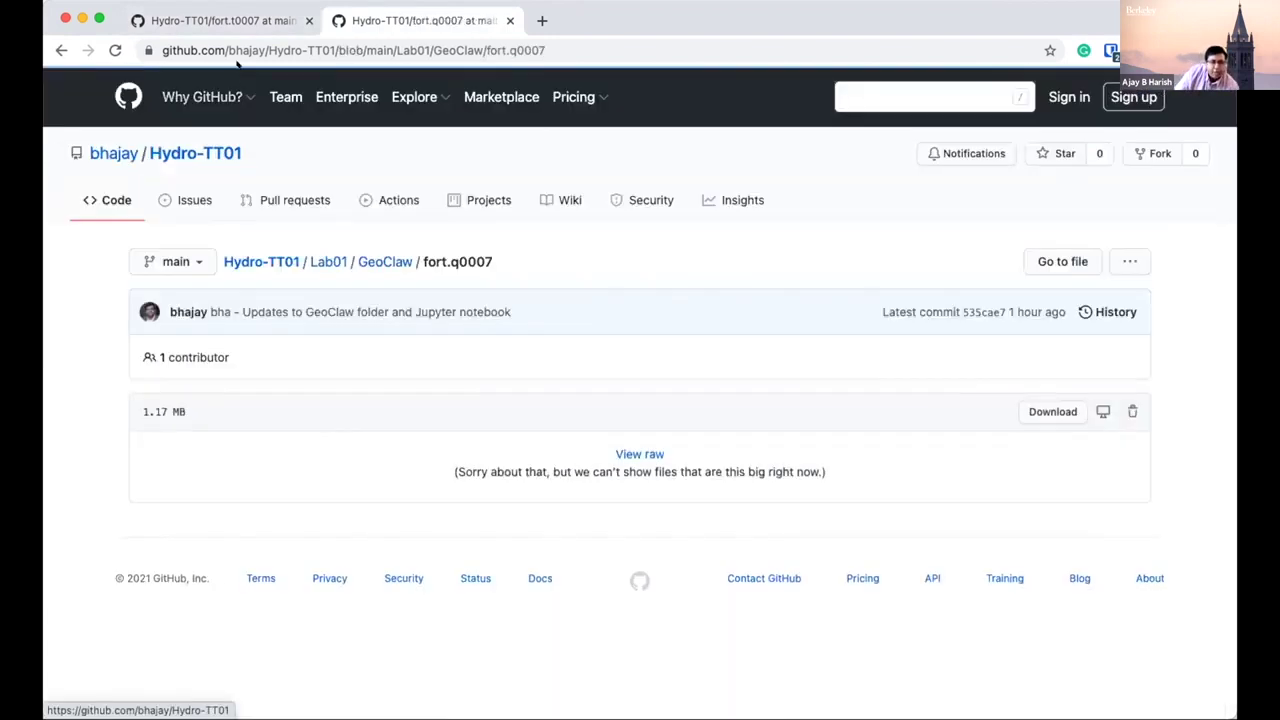
{"action": "left_click", "coordinate": [250, 19]}
{"action": "left_click_drag", "start_coordinate": [454, 261], "coordinate": [489, 261]}
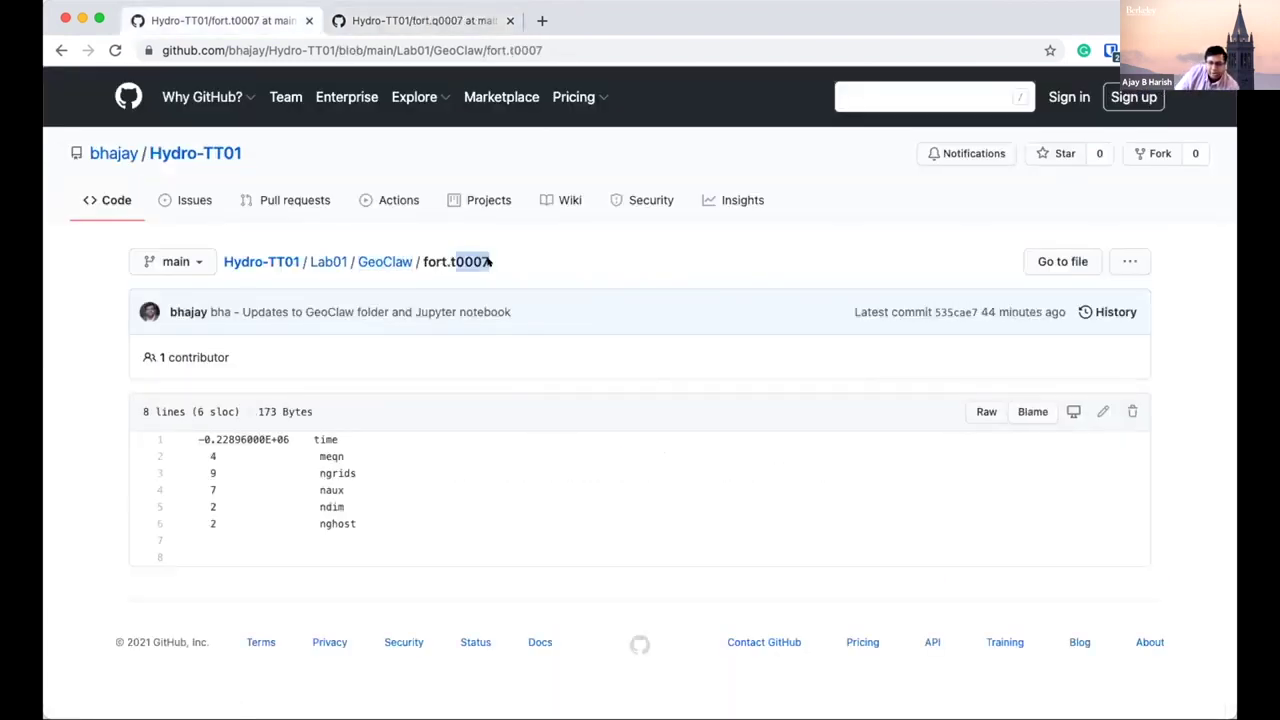
{"action": "left_click", "coordinate": [412, 32]}
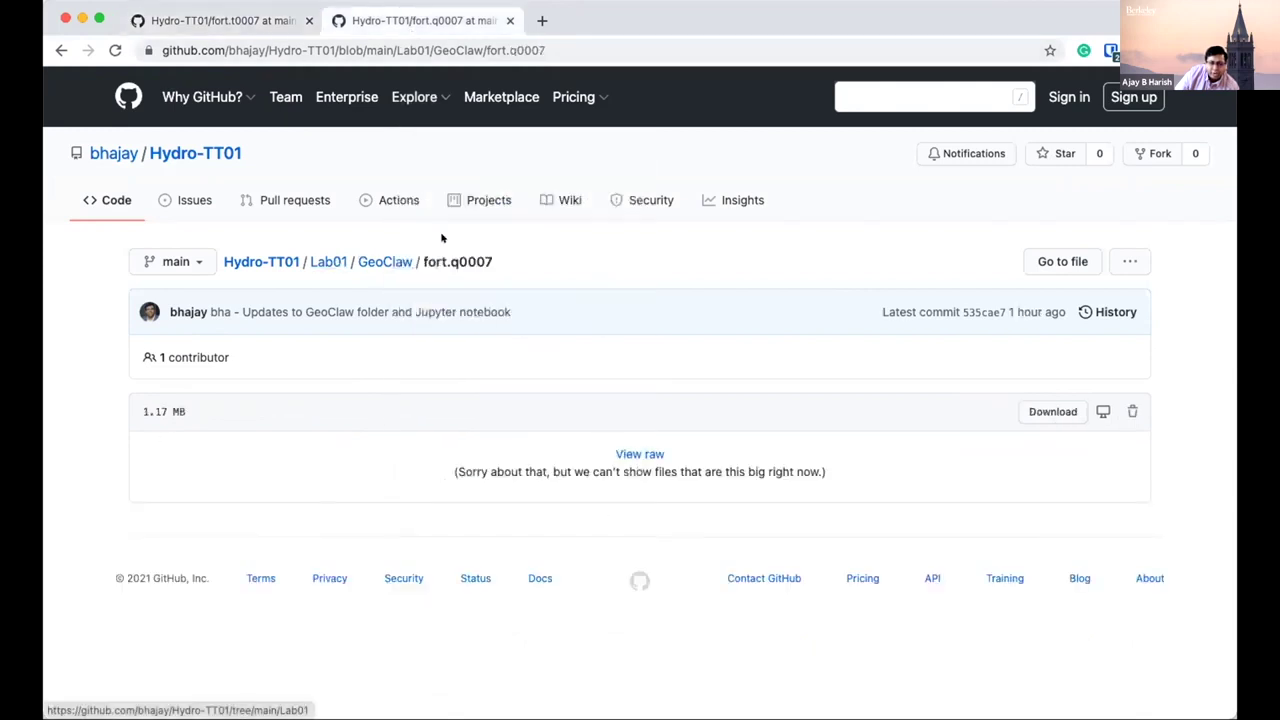
{"action": "left_click", "coordinate": [629, 453]}
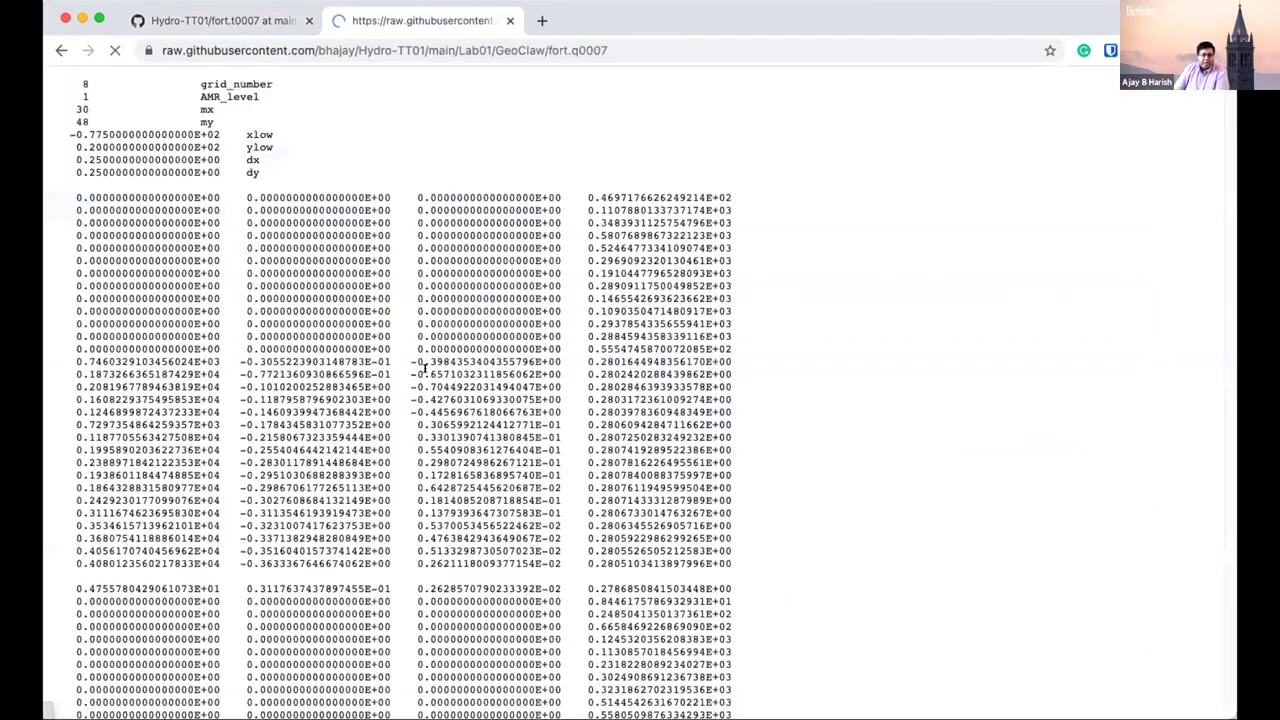
Step: Search the raw fort.q0007 data for 'grid_number' to step through the grid blocks
{"action": "left_click_drag", "start_coordinate": [75, 77], "coordinate": [279, 85]}
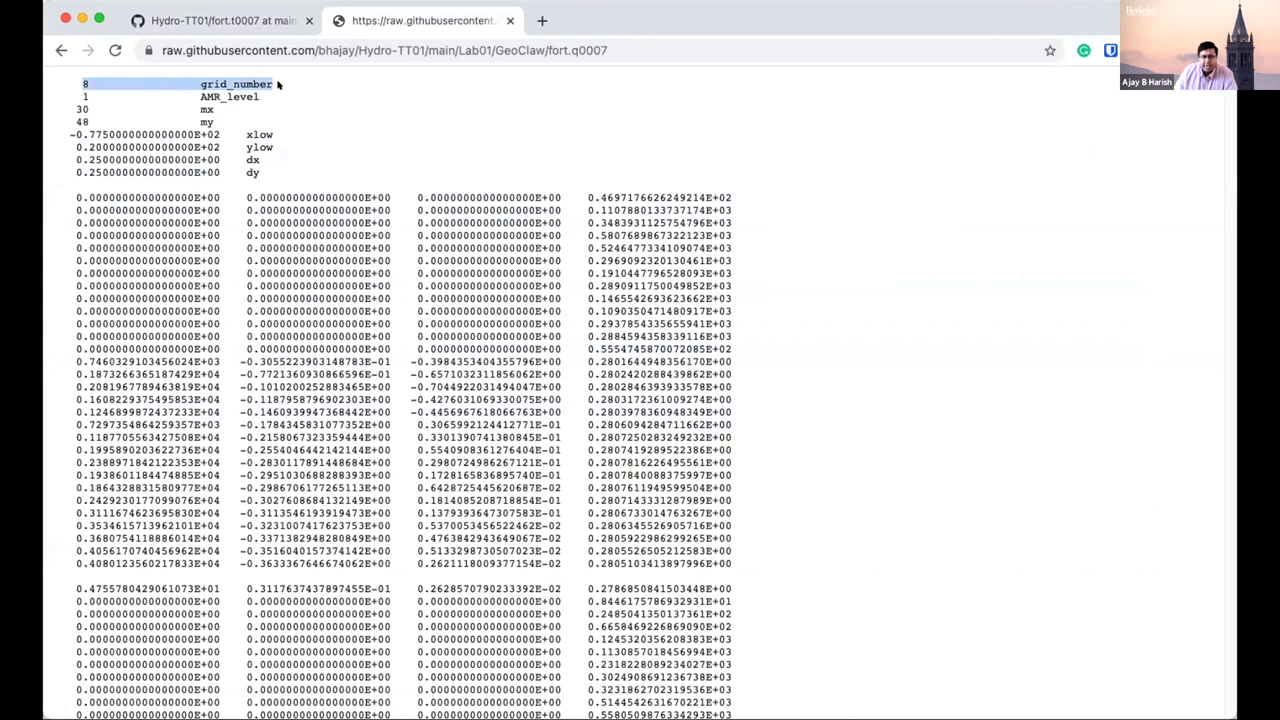
{"action": "left_click", "coordinate": [279, 85]}
{"action": "key", "text": "super+f"}
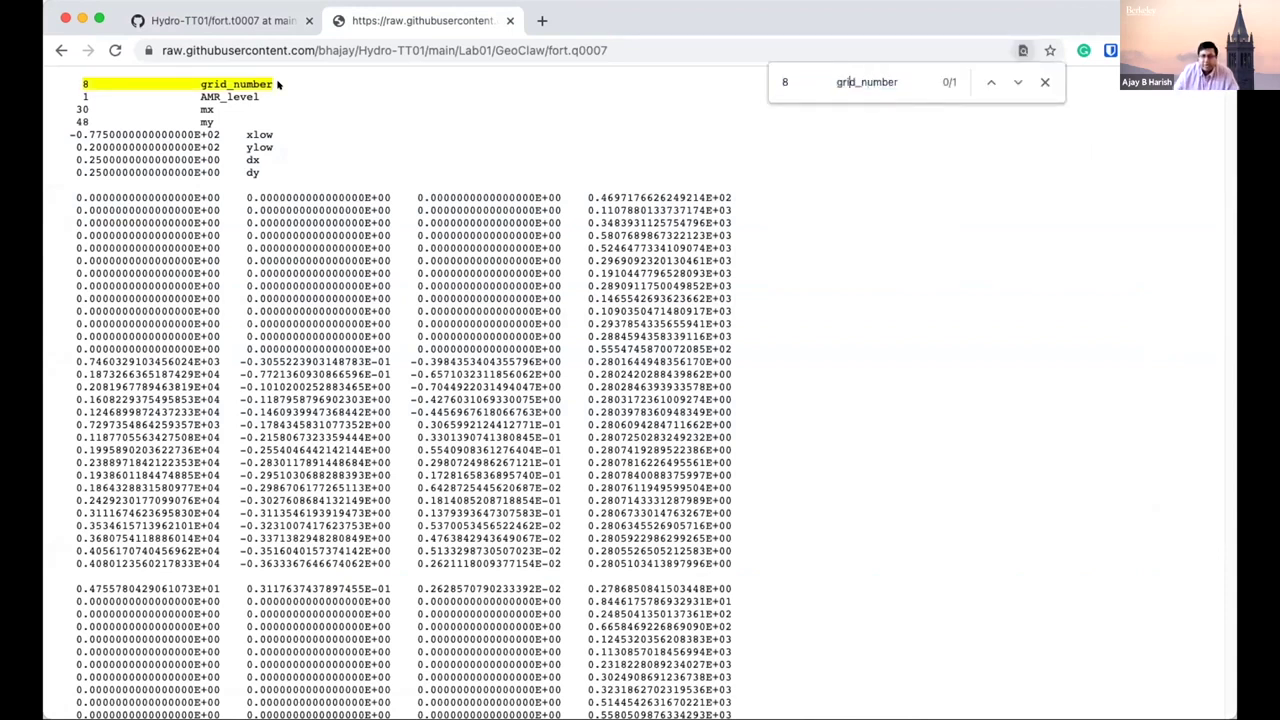
{"action": "key", "text": "alt+Left"}
{"action": "key", "text": "BackSpace"}
{"action": "key", "text": "BackSpace"}
{"action": "key", "text": "BackSpace"}
{"action": "key", "text": "BackSpace"}
{"action": "key", "text": "BackSpace"}
{"action": "key", "text": "BackSpace"}
{"action": "key", "text": "BackSpace"}
{"action": "key", "text": "BackSpace"}
{"action": "key", "text": "BackSpace"}
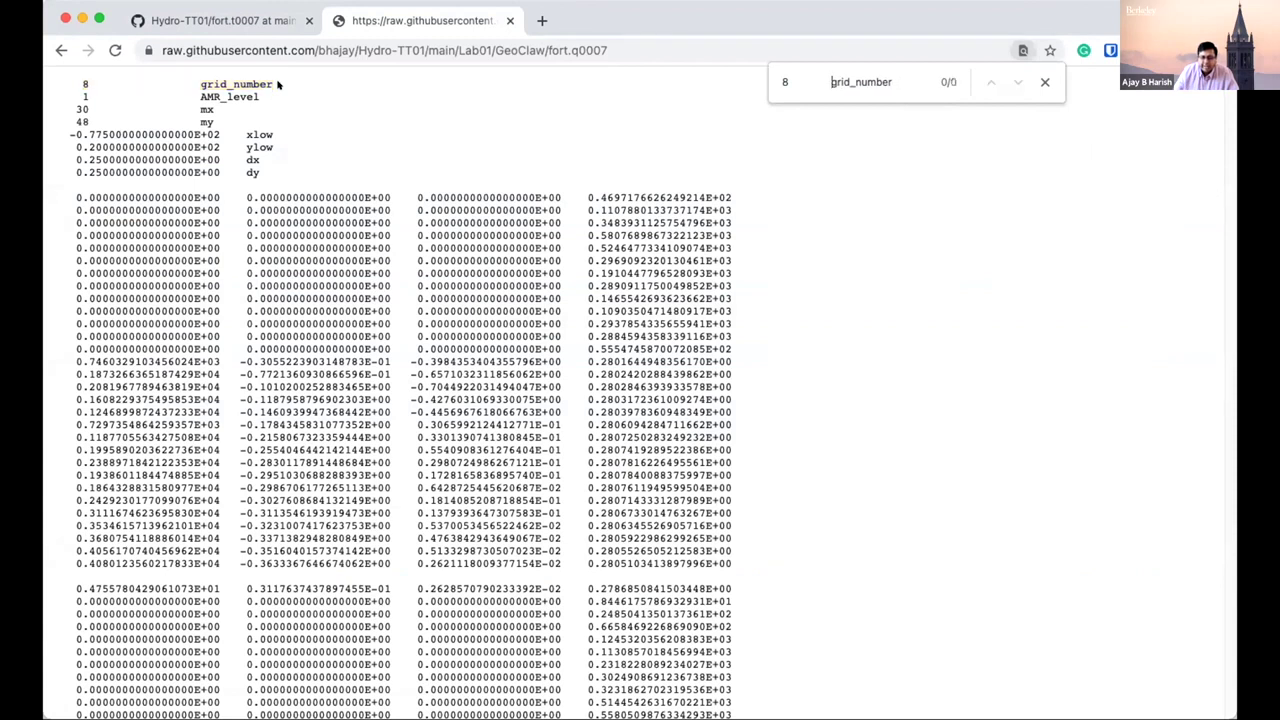
{"action": "key", "text": "BackSpace"}
{"action": "key", "text": "BackSpace"}
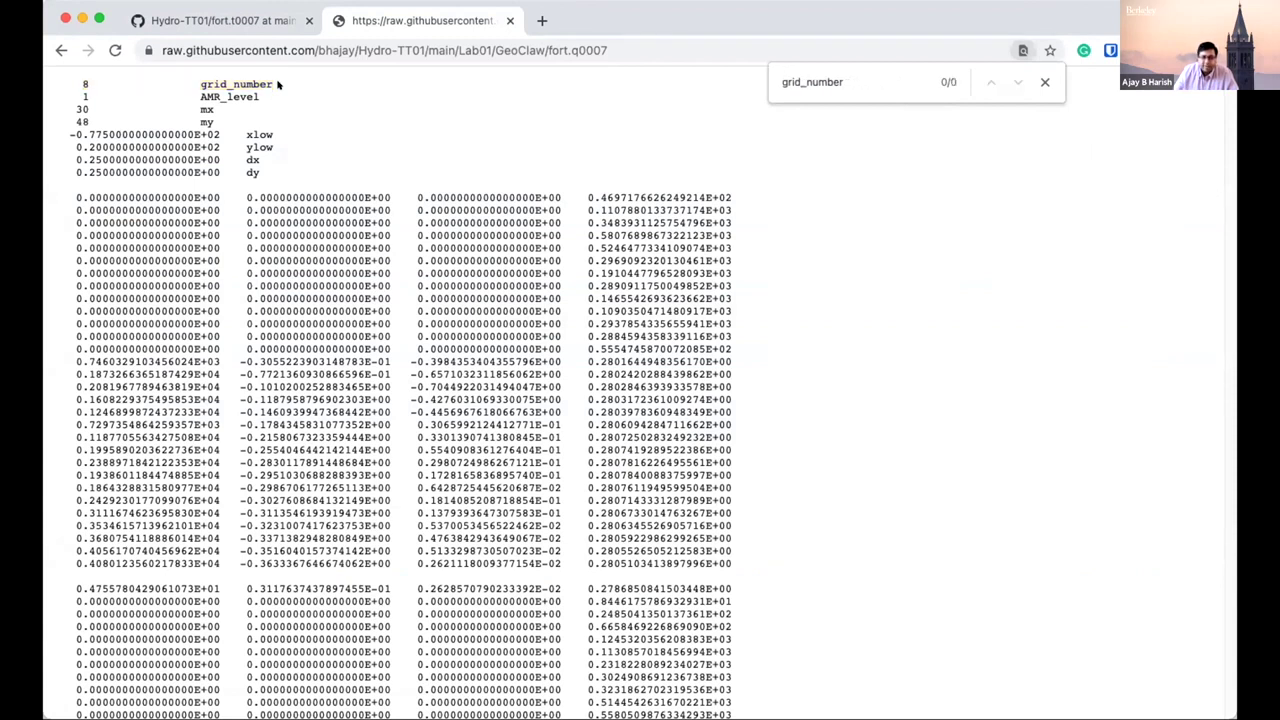
{"action": "key", "text": "Return"}
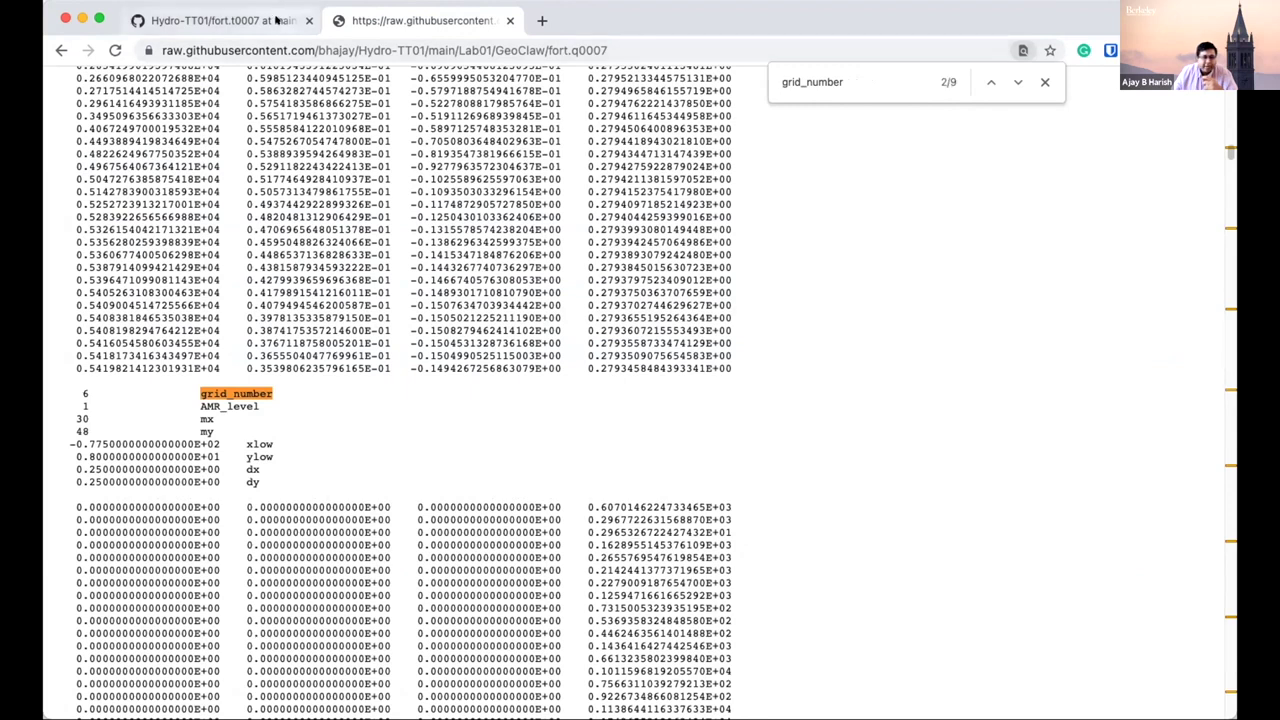
{"action": "left_click", "coordinate": [278, 20]}
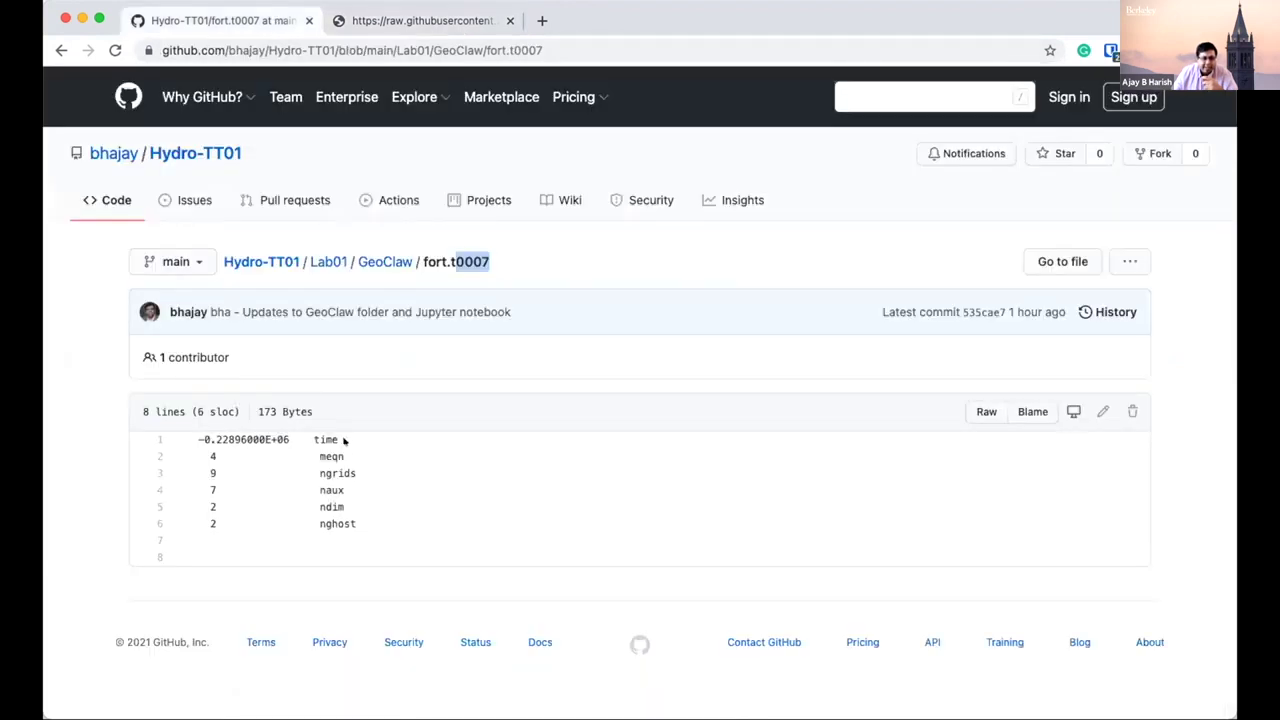
{"action": "left_click_drag", "start_coordinate": [363, 474], "coordinate": [206, 468]}
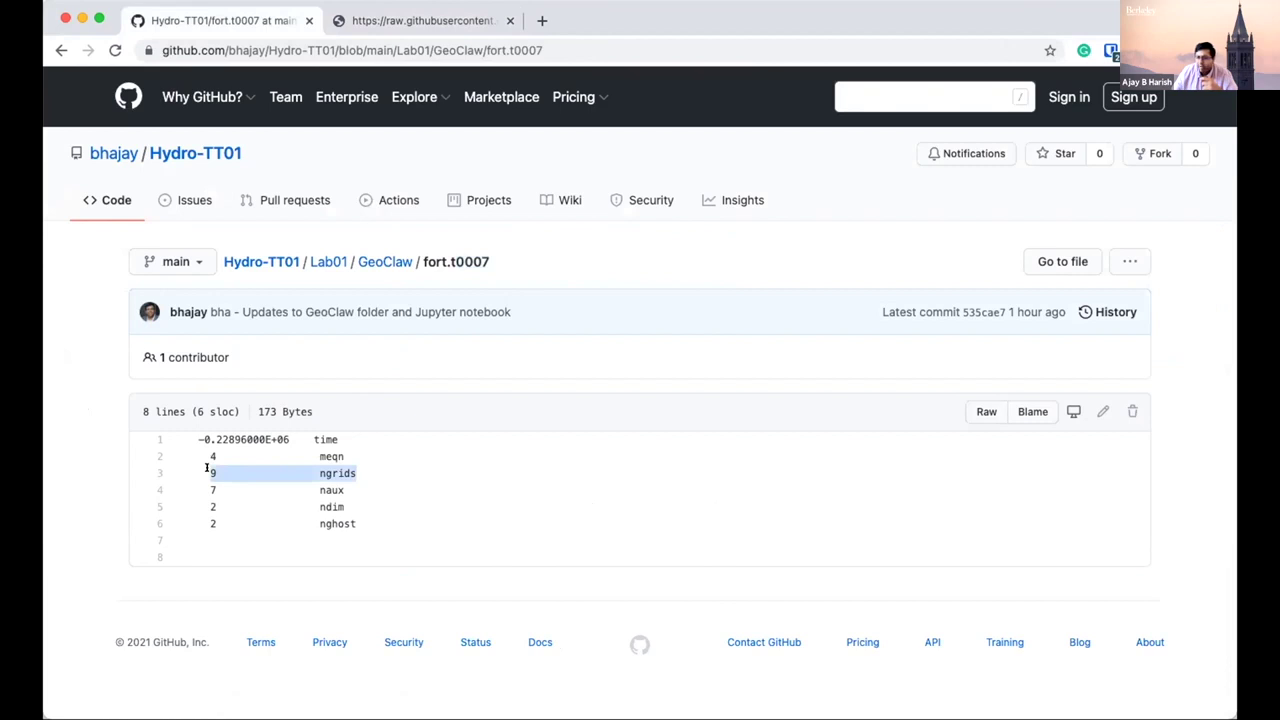
{"action": "key", "text": "super+f"}
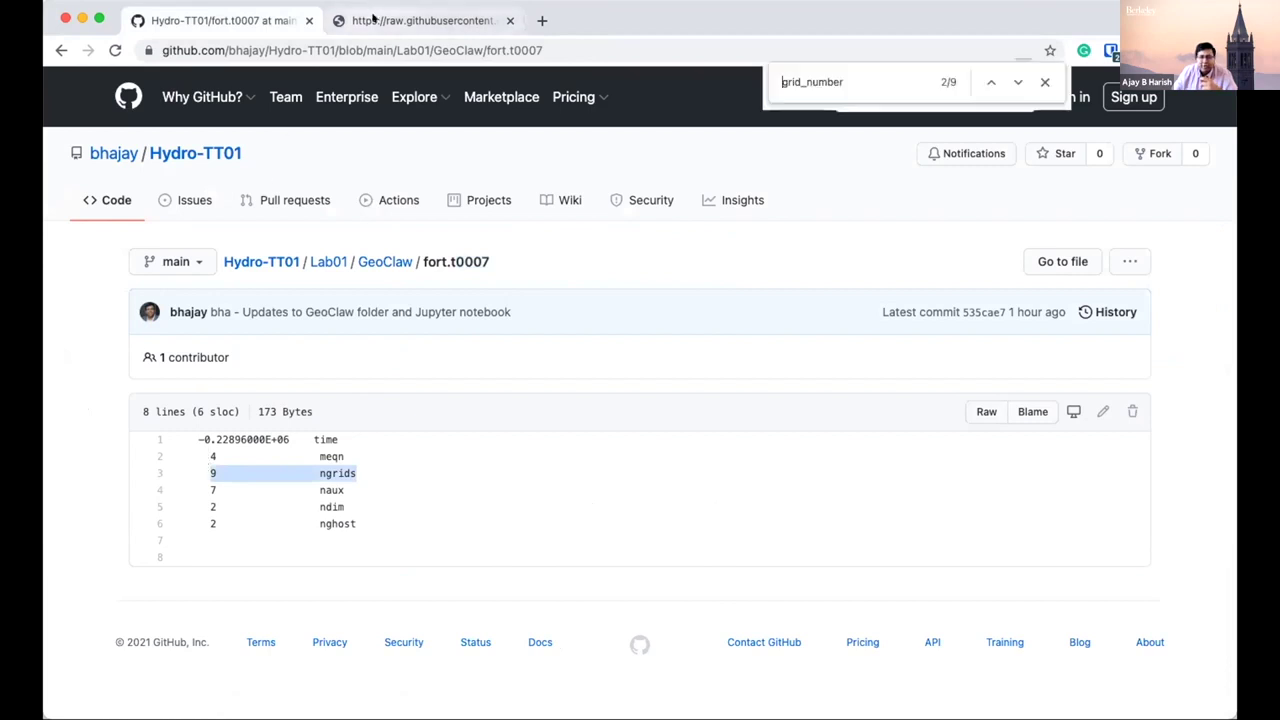
{"action": "left_click", "coordinate": [372, 17]}
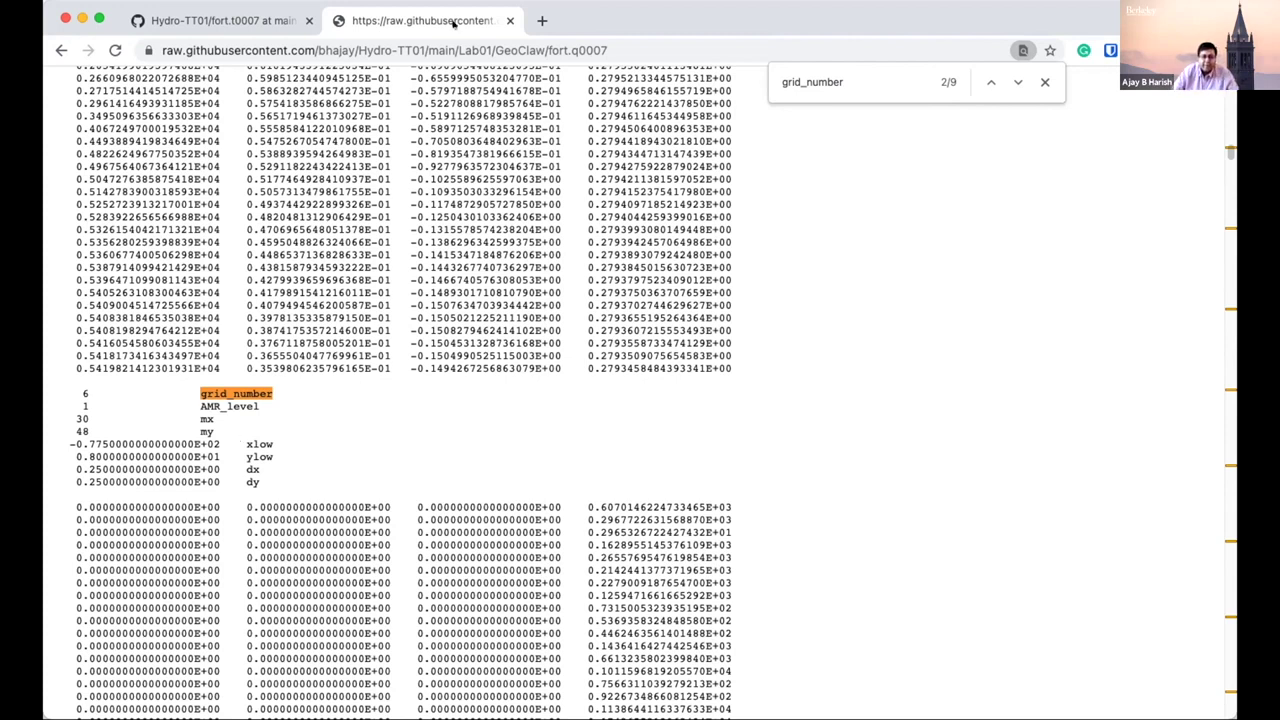
Step: From the SimCenter site, reach Hydro-UQ documentation's Water-borne Hazards > Shallow Water Solvers page
{"action": "left_click", "coordinate": [543, 21]}
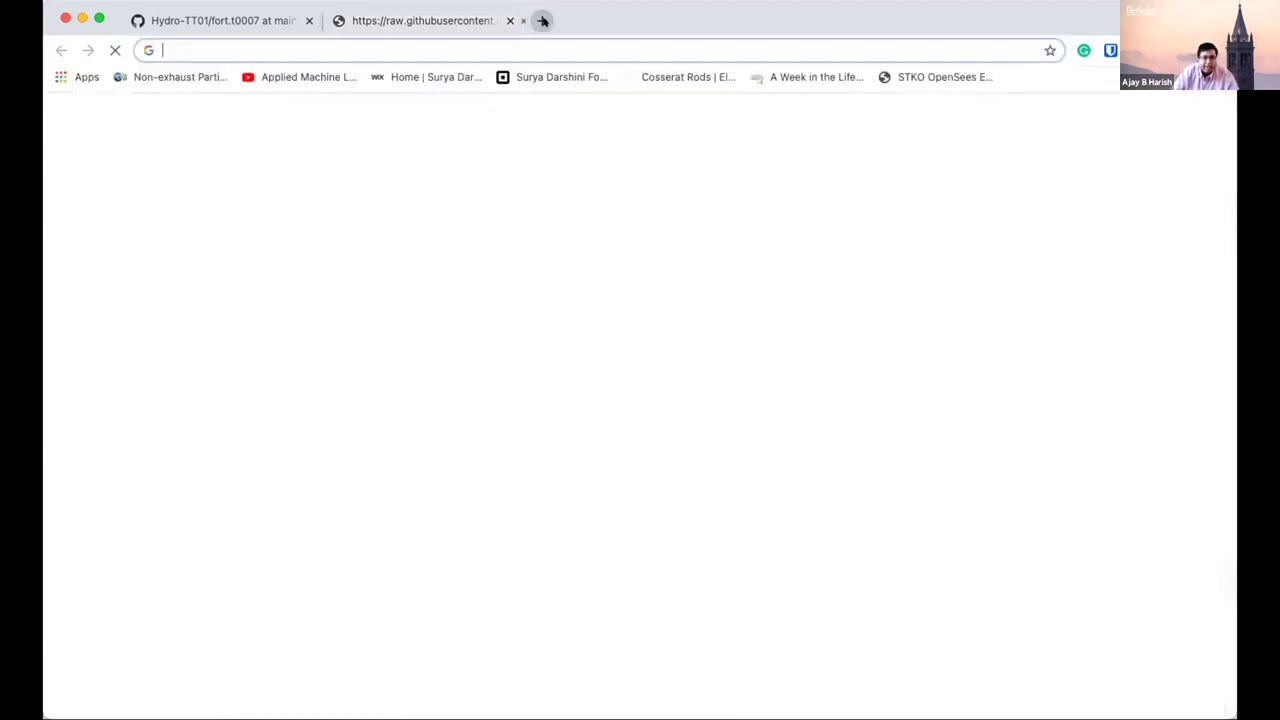
{"action": "type", "text": "simcenter.designsafe-ci.org"}
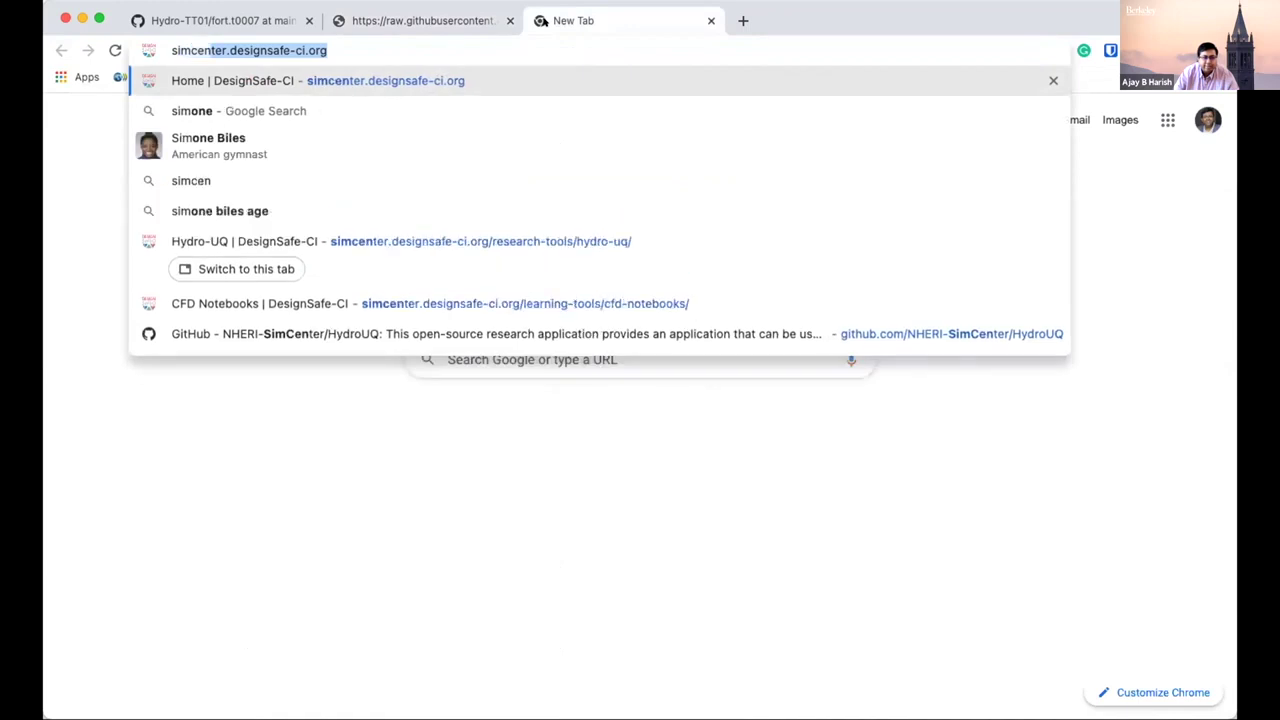
{"action": "key", "text": "Return"}
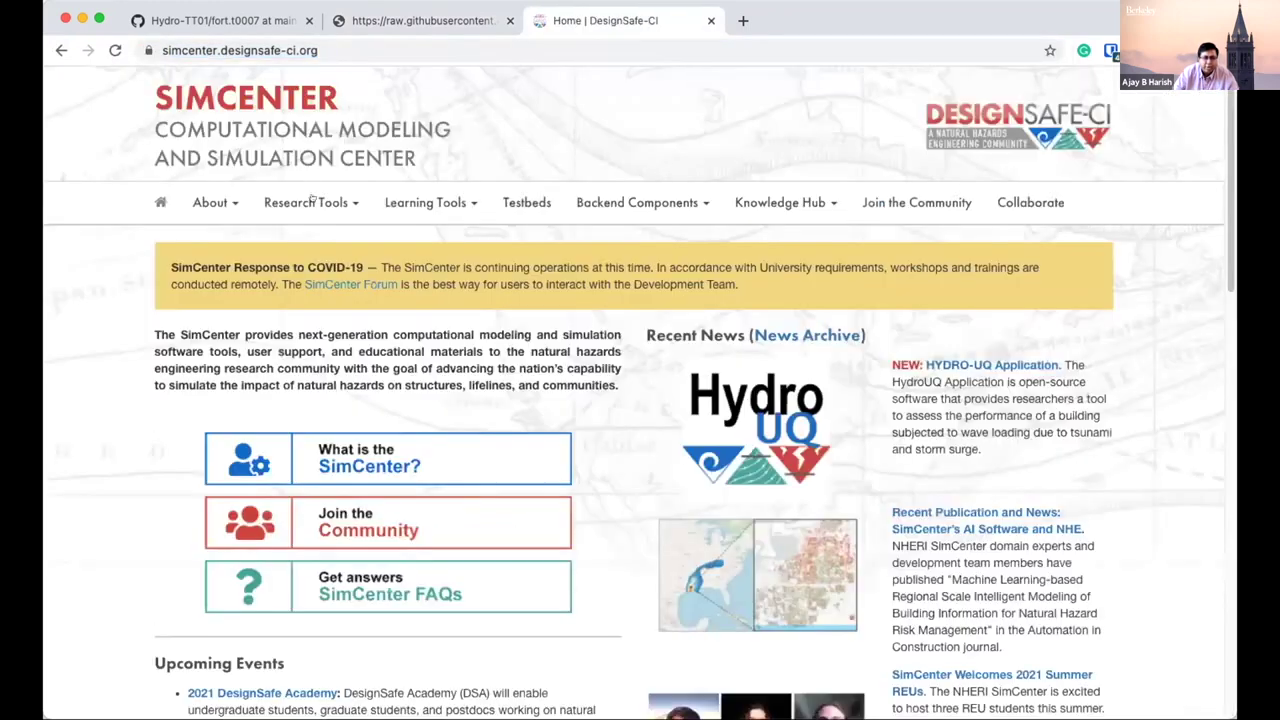
{"action": "left_click", "coordinate": [314, 201]}
{"action": "left_click", "coordinate": [310, 370]}
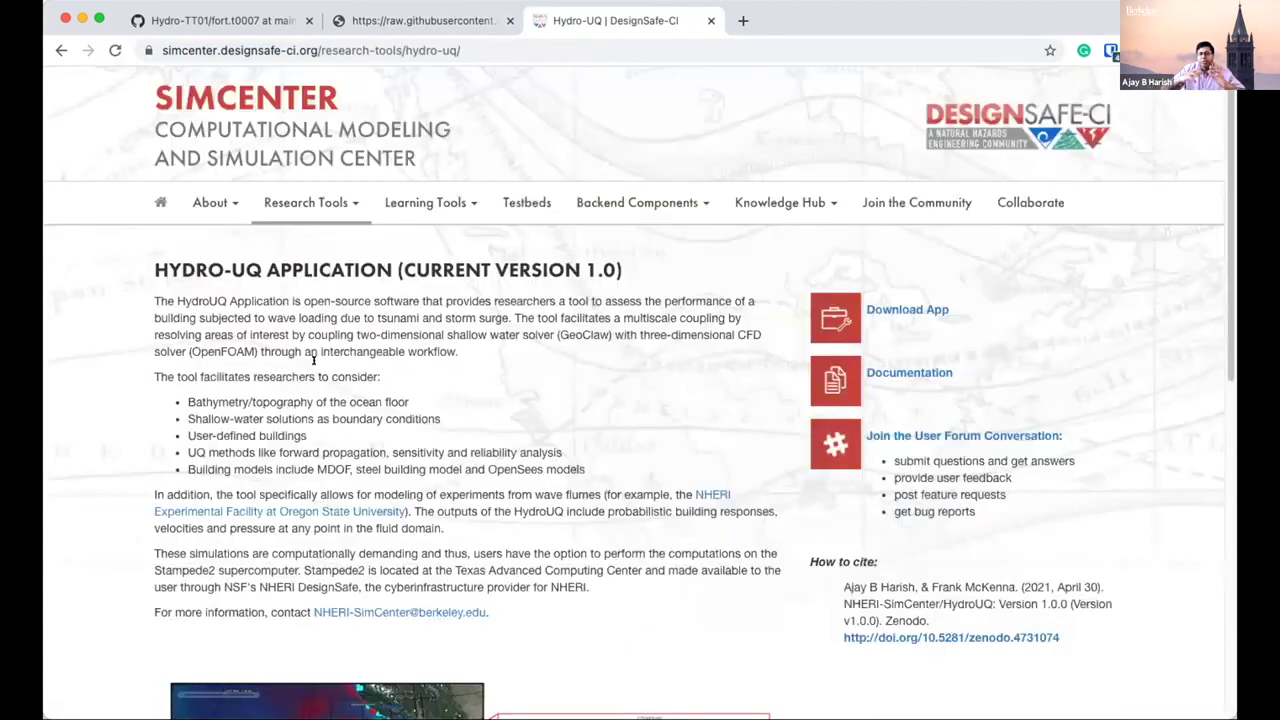
{"action": "left_click", "coordinate": [928, 370]}
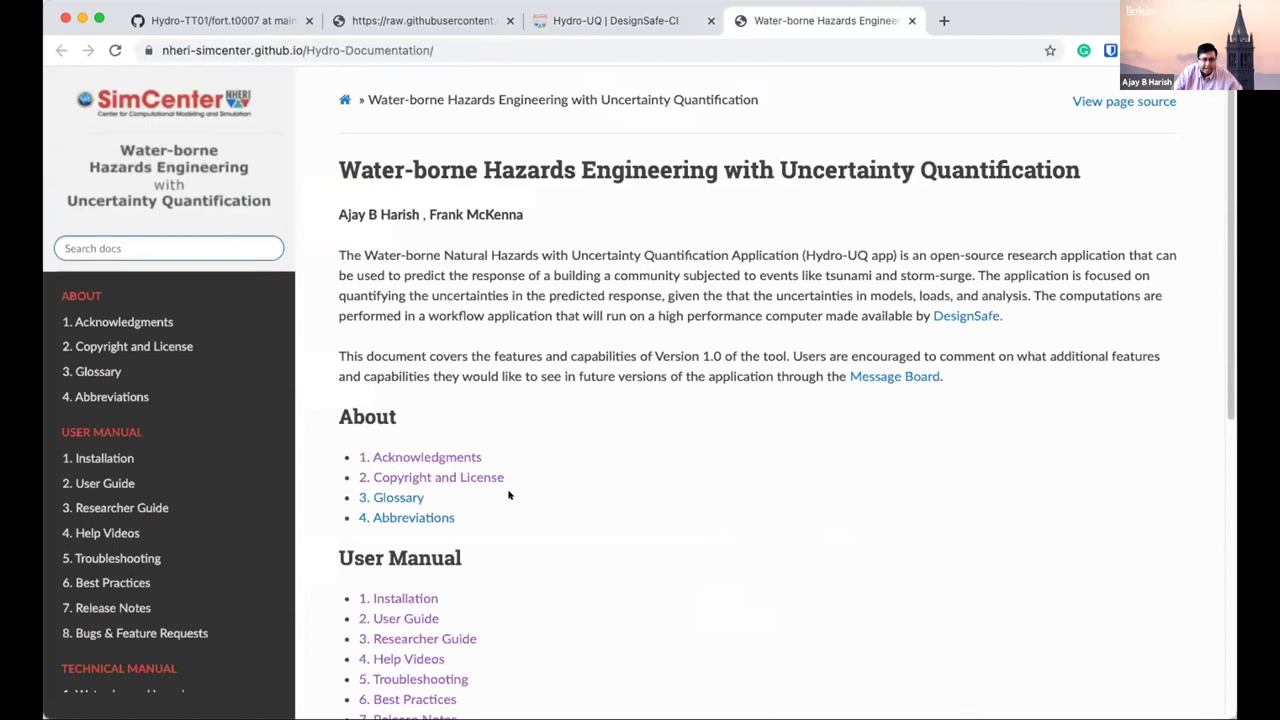
{"action": "scroll", "coordinate": [200, 500], "scroll_direction": "down", "scroll_amount": 3}
{"action": "left_click", "coordinate": [207, 492]}
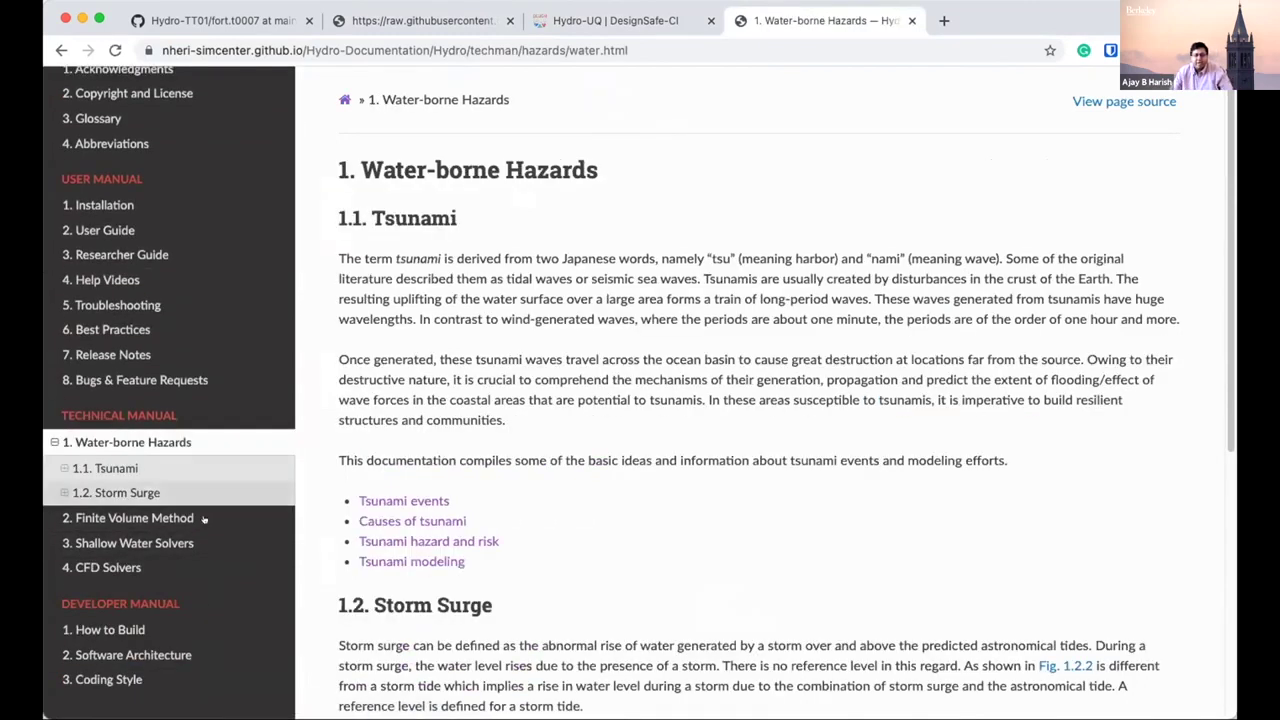
{"action": "left_click", "coordinate": [204, 543]}
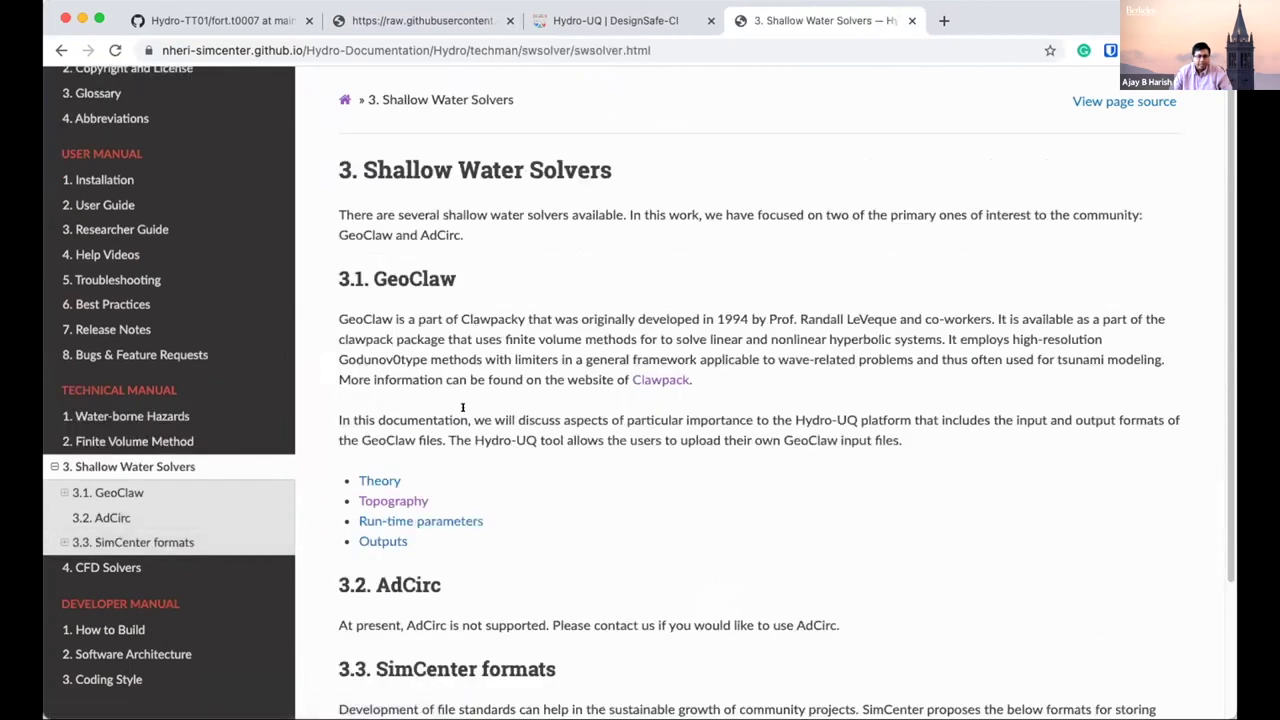
Step: Read the Topography page's Topo type 02 header and Fig. 3.1.2, then return to raw fort.q0007
{"action": "left_click", "coordinate": [399, 500]}
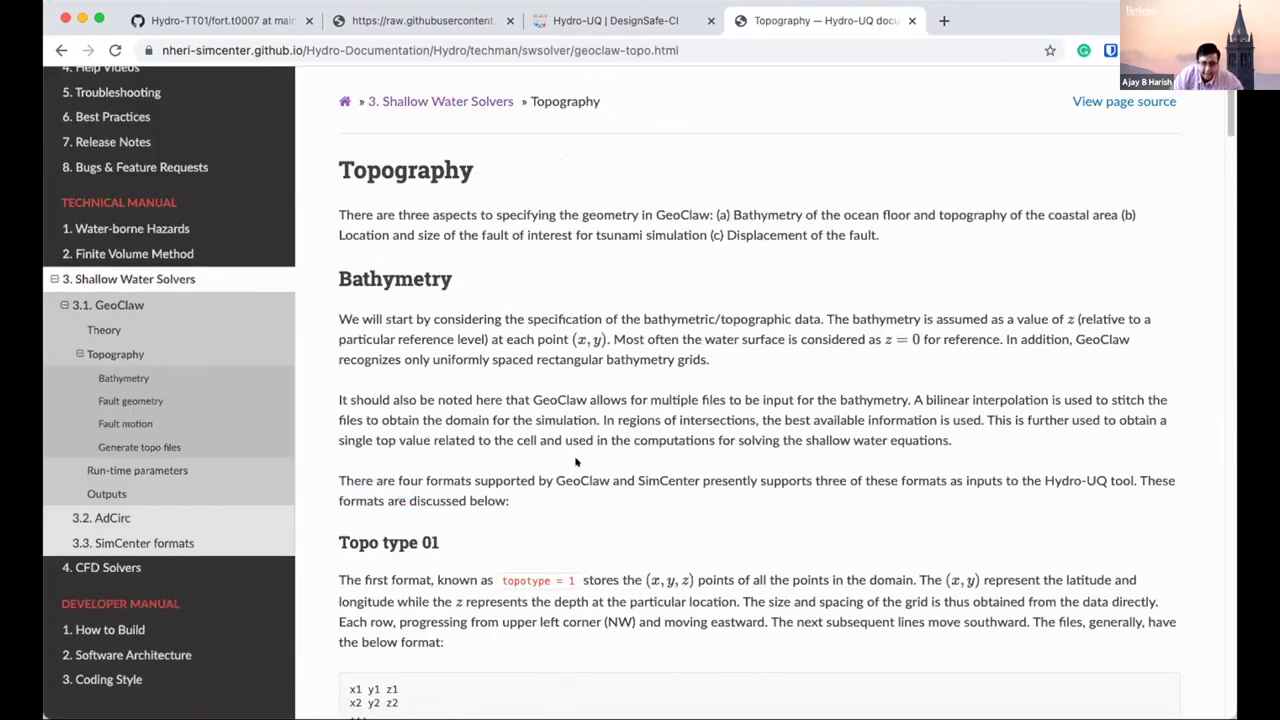
{"action": "scroll", "coordinate": [576, 461], "scroll_direction": "down", "scroll_amount": 10}
{"action": "scroll", "coordinate": [576, 461], "scroll_direction": "down", "scroll_amount": 5}
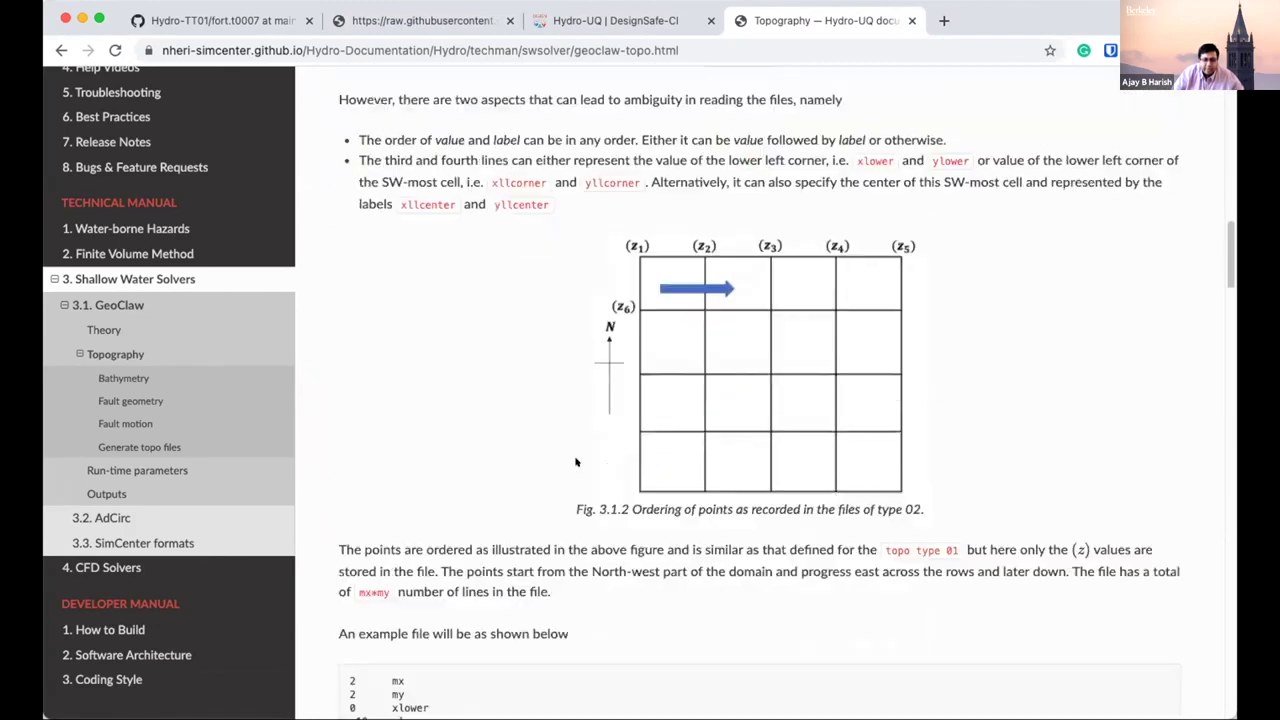
{"action": "scroll", "coordinate": [576, 461], "scroll_direction": "up", "scroll_amount": 3}
{"action": "scroll", "coordinate": [576, 461], "scroll_direction": "up", "scroll_amount": 1}
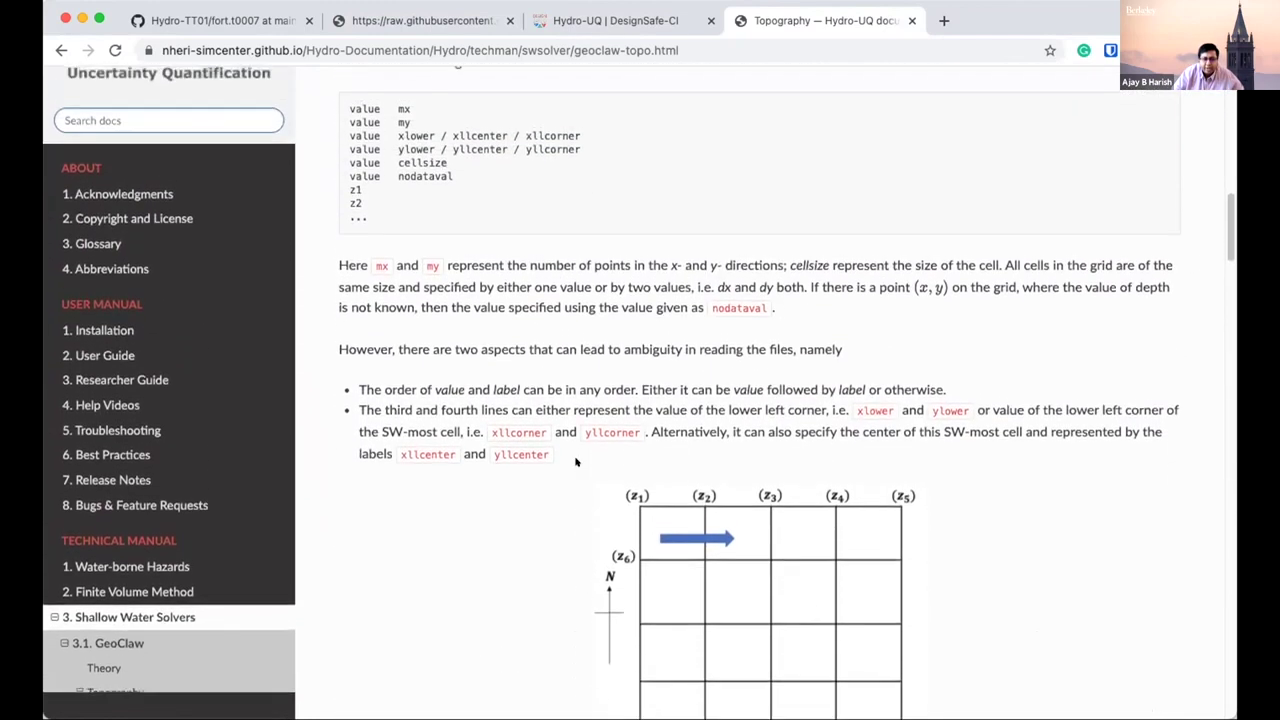
{"action": "scroll", "coordinate": [424, 139], "scroll_direction": "down", "scroll_amount": 1}
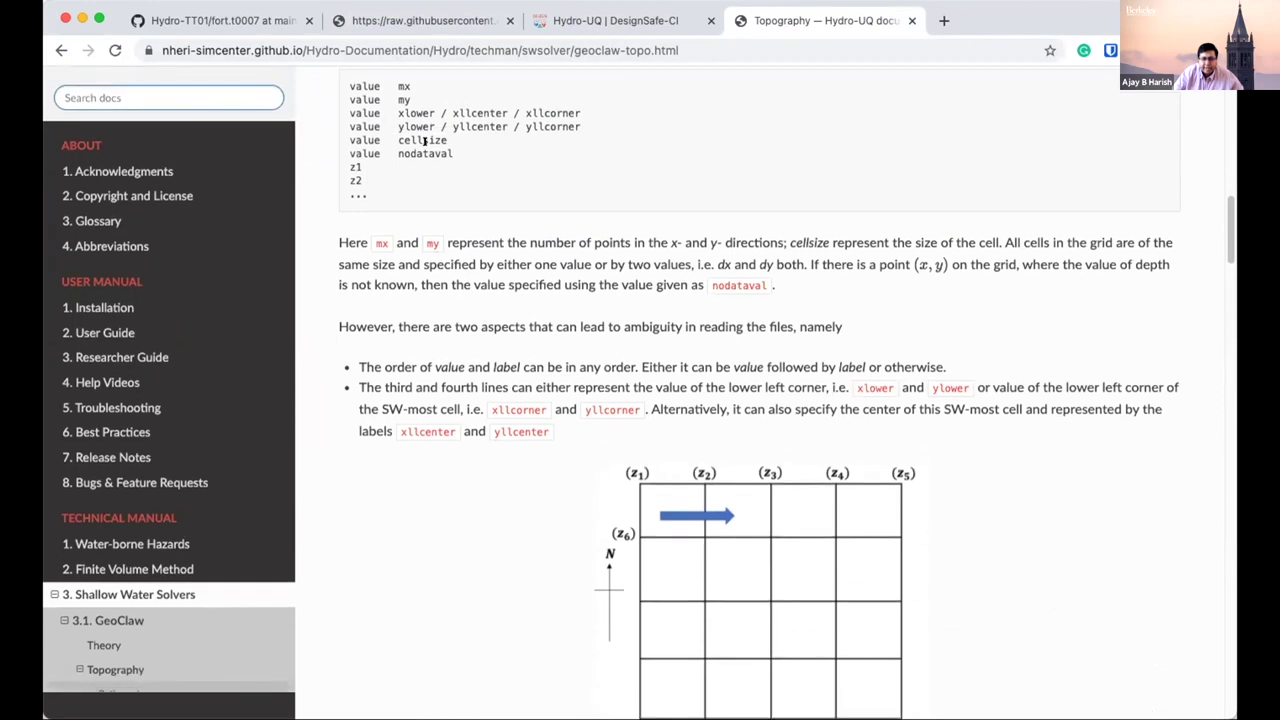
{"action": "scroll", "coordinate": [585, 400], "scroll_direction": "down", "scroll_amount": 3}
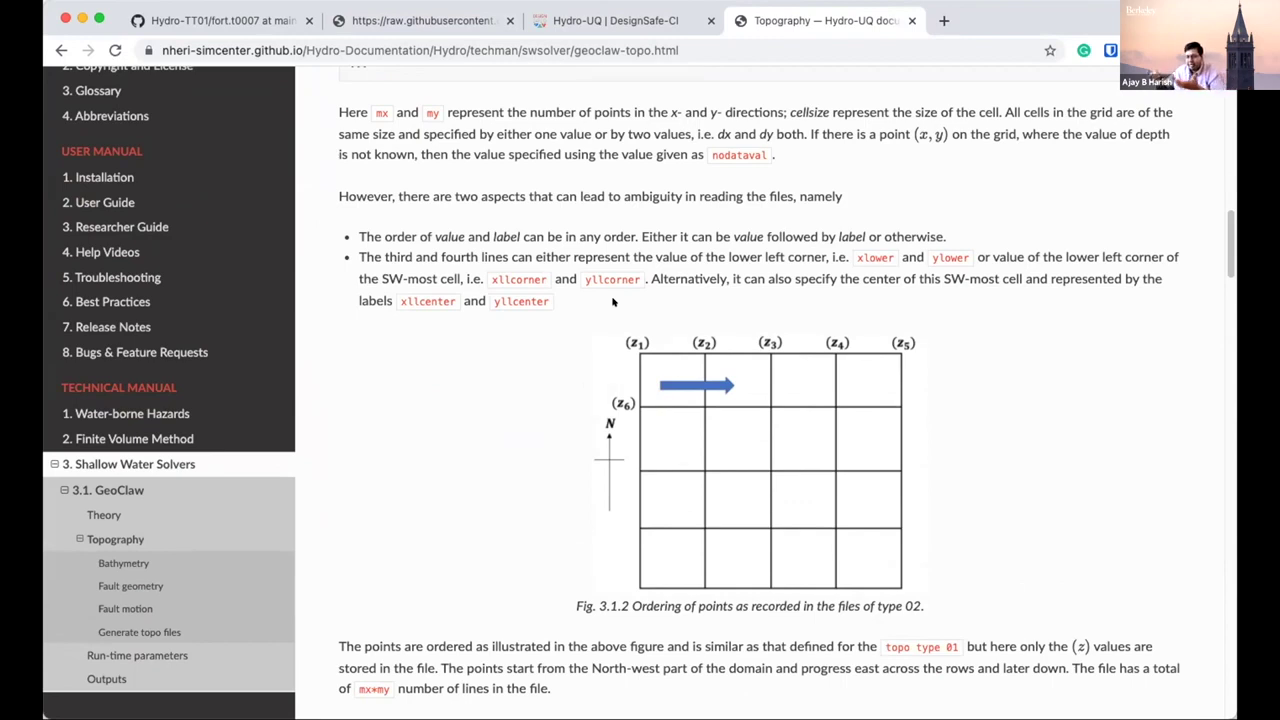
{"action": "scroll", "coordinate": [613, 301], "scroll_direction": "up", "scroll_amount": 2}
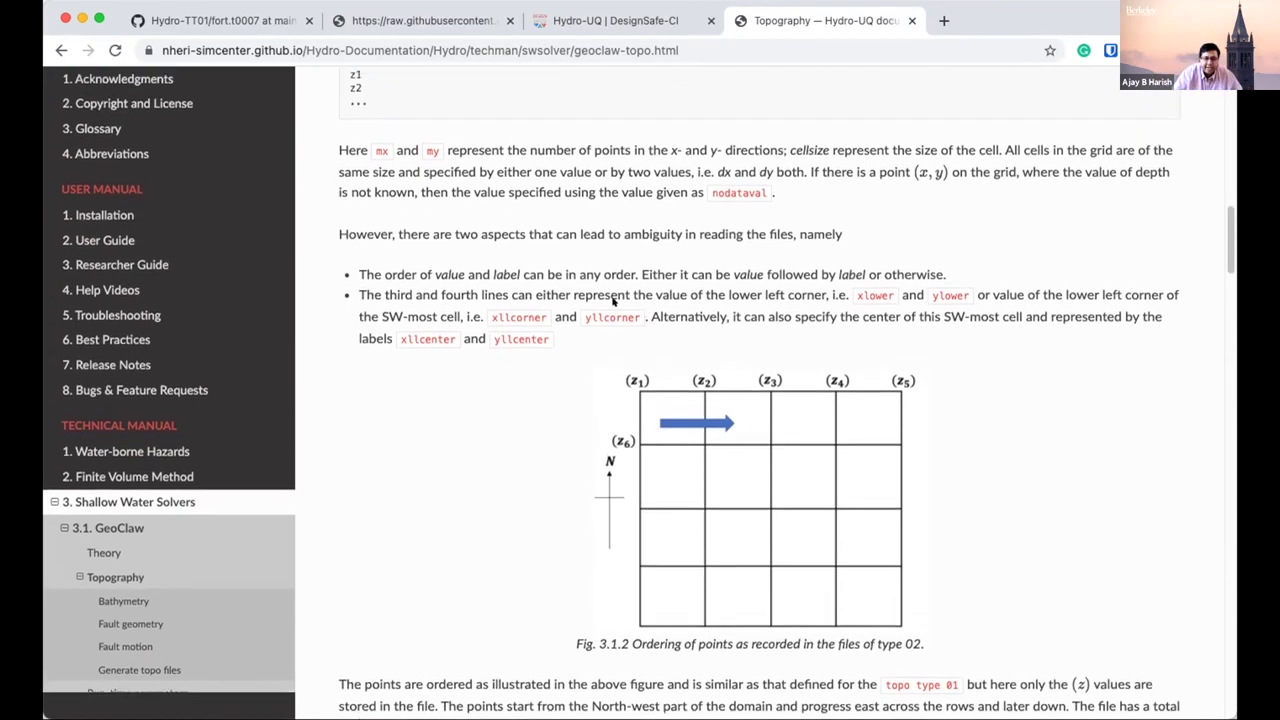
{"action": "scroll", "coordinate": [620, 450], "scroll_direction": "down", "scroll_amount": 3}
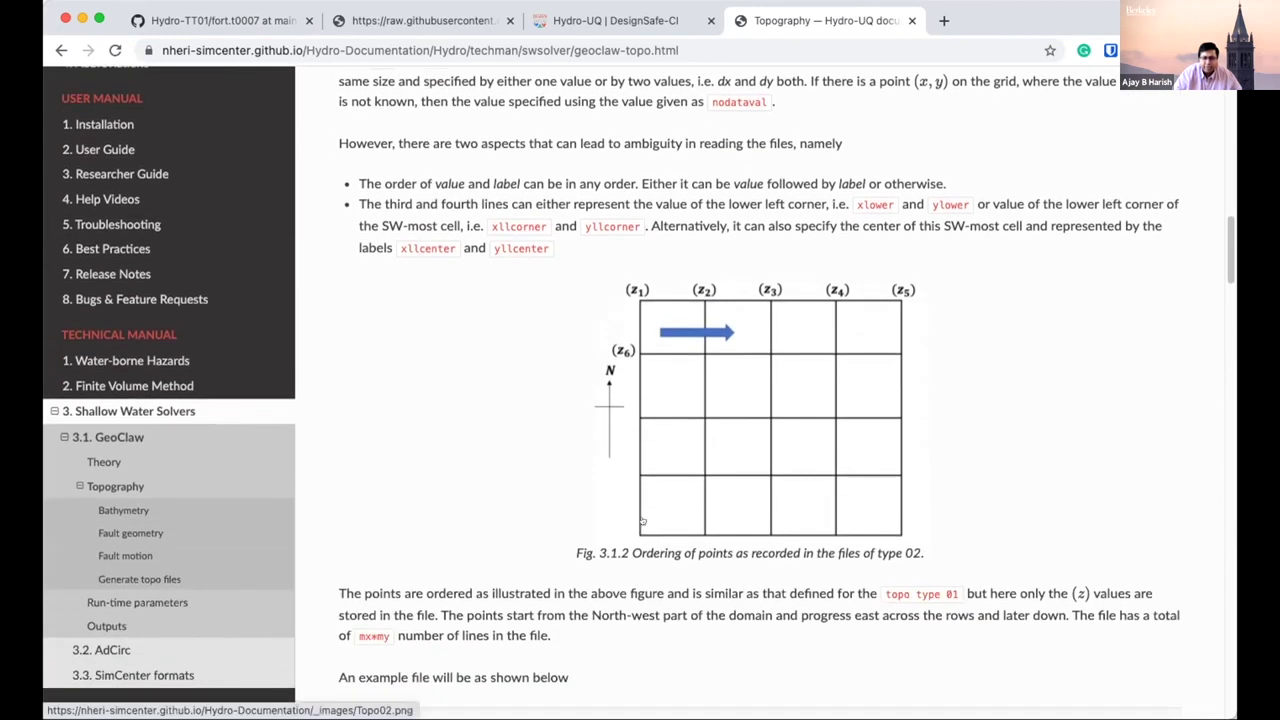
{"action": "scroll", "coordinate": [657, 525], "scroll_direction": "up", "scroll_amount": 5}
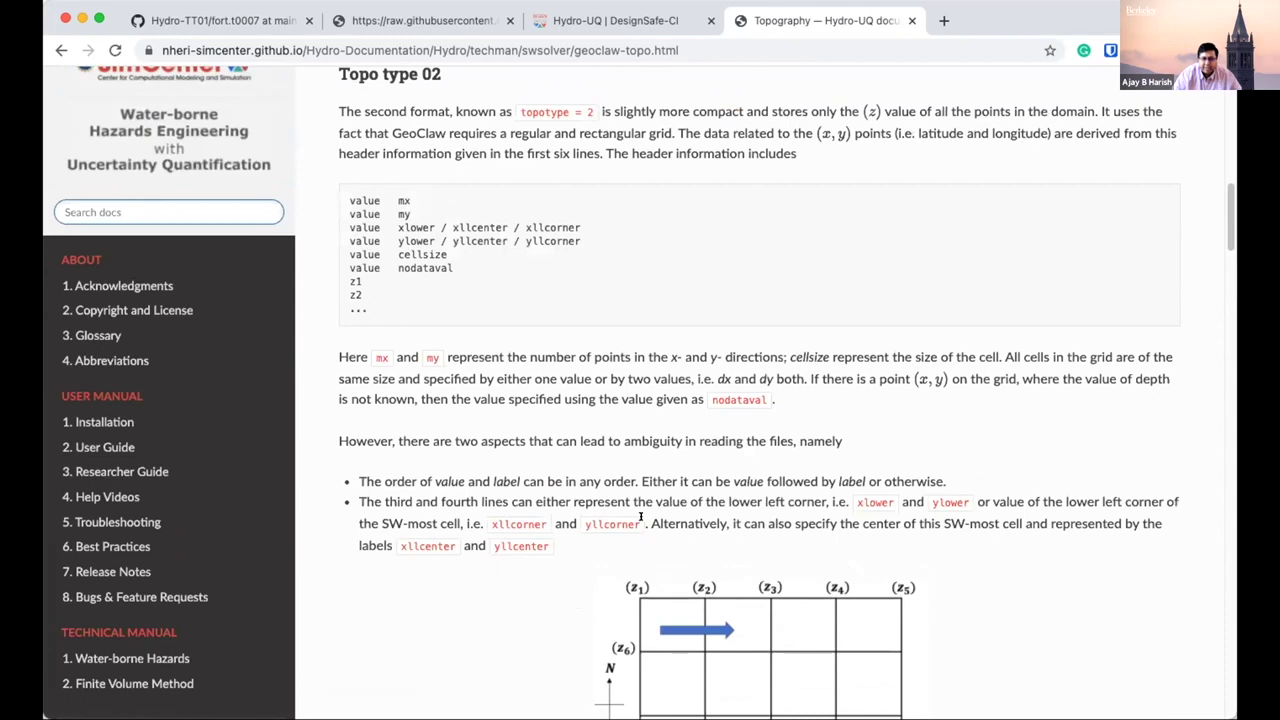
{"action": "scroll", "coordinate": [640, 516], "scroll_direction": "down", "scroll_amount": 2}
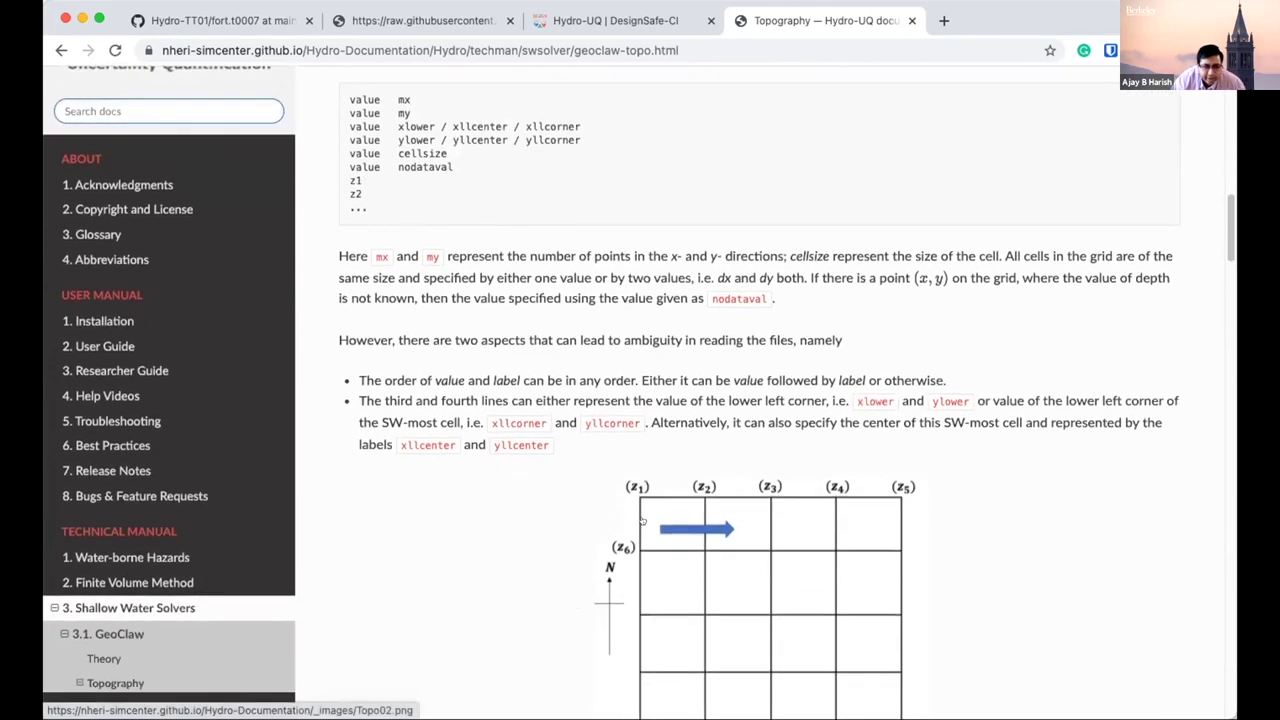
{"action": "scroll", "coordinate": [641, 520], "scroll_direction": "down", "scroll_amount": 1}
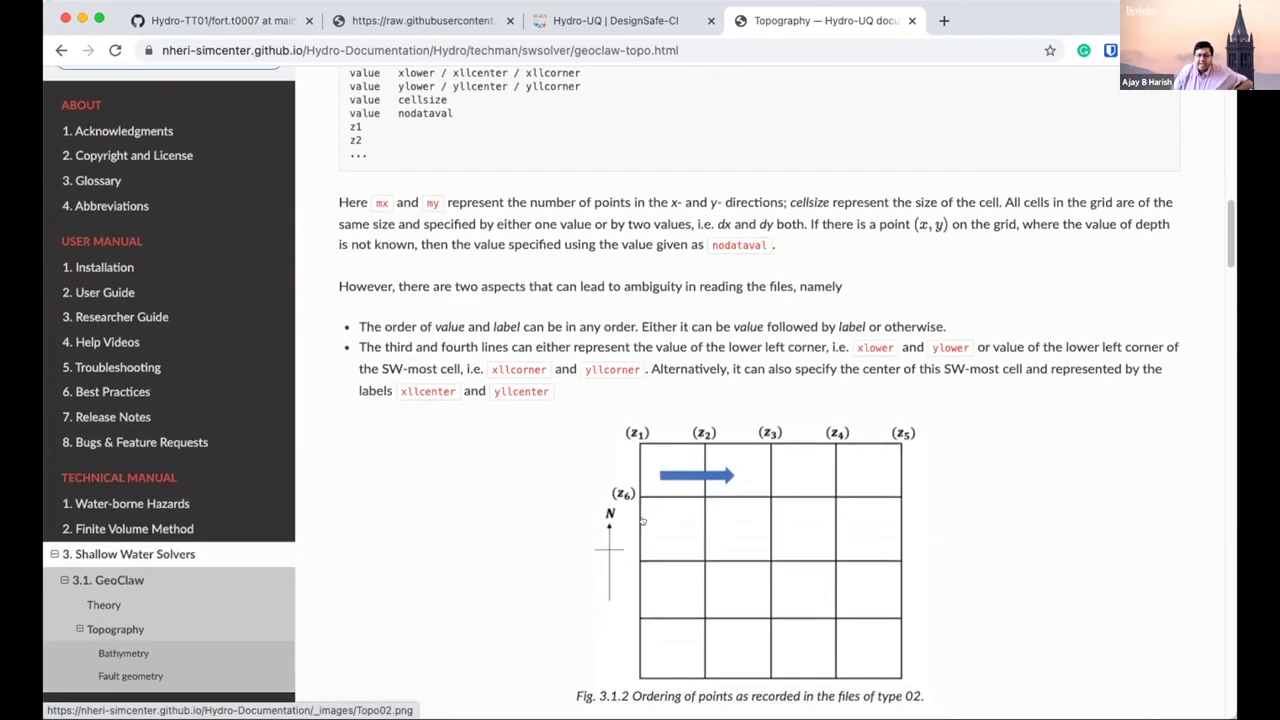
{"action": "left_click", "coordinate": [657, 19]}
{"action": "left_click", "coordinate": [430, 20]}
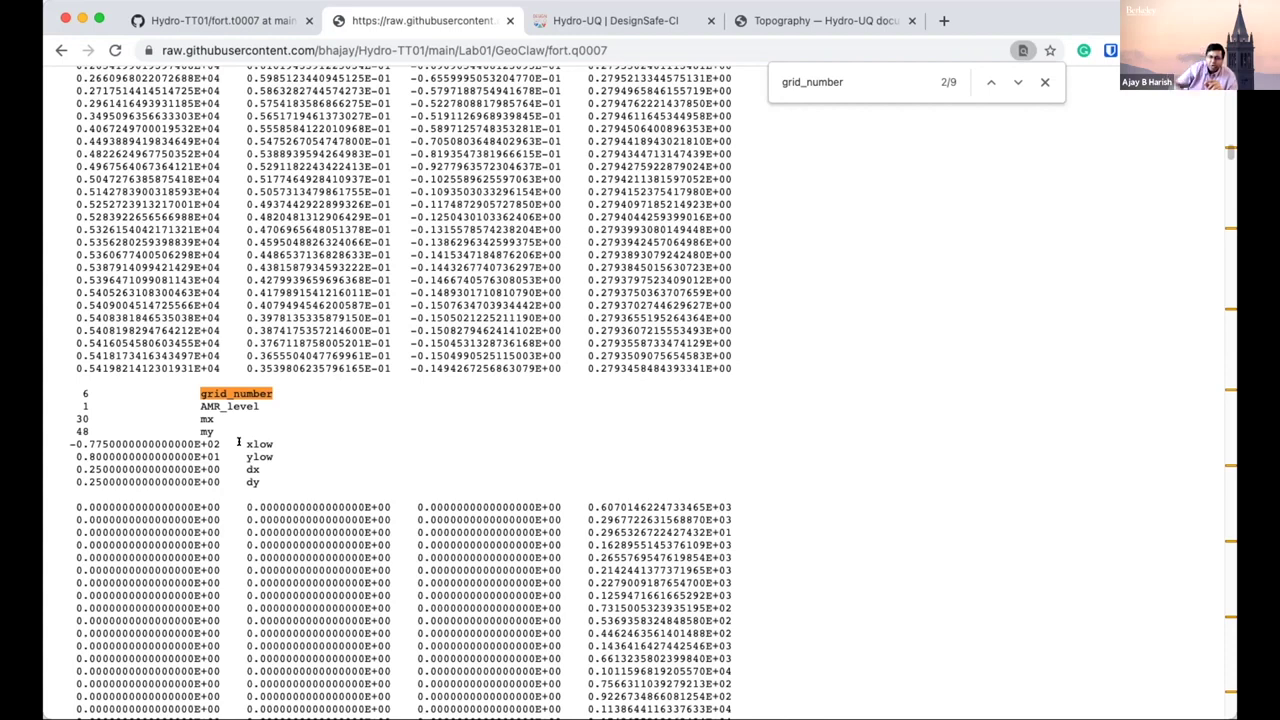
Step: Select the 30 data rows beneath the grid_number 6 header in raw fort.q0007
{"action": "scroll", "coordinate": [238, 441], "scroll_direction": "down", "scroll_amount": 4}
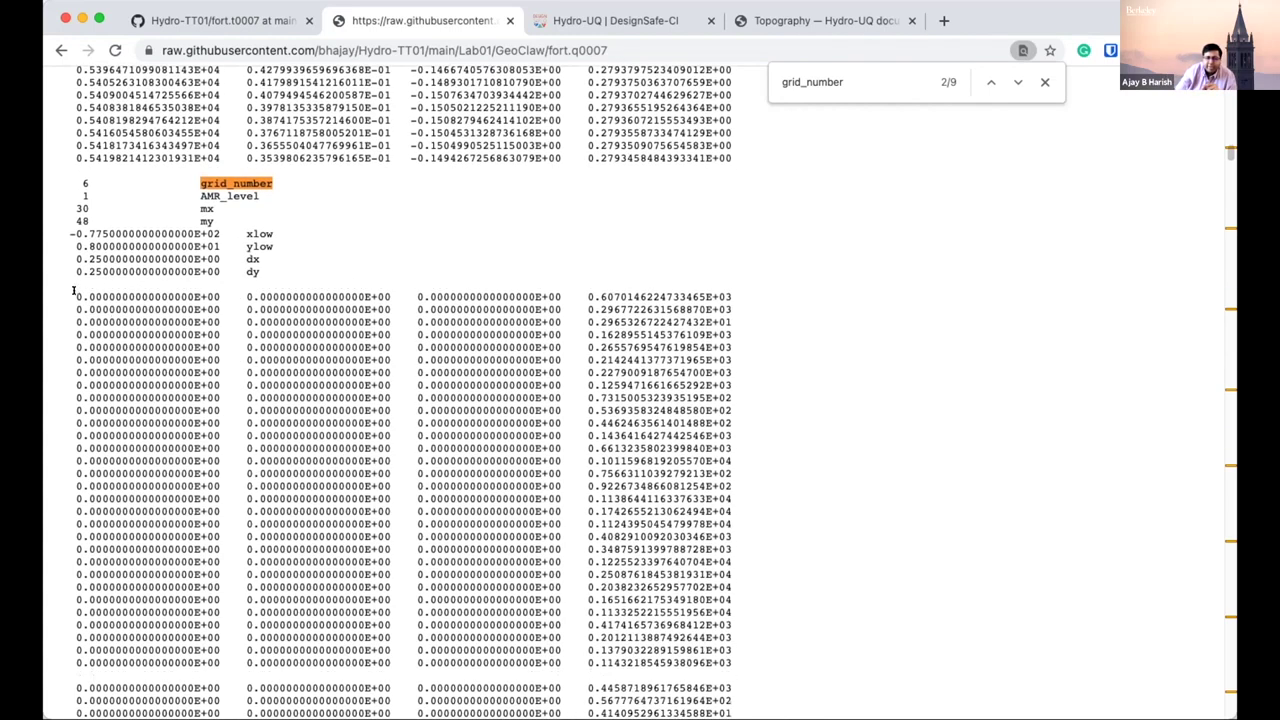
{"action": "left_click_drag", "start_coordinate": [73, 291], "coordinate": [250, 662]}
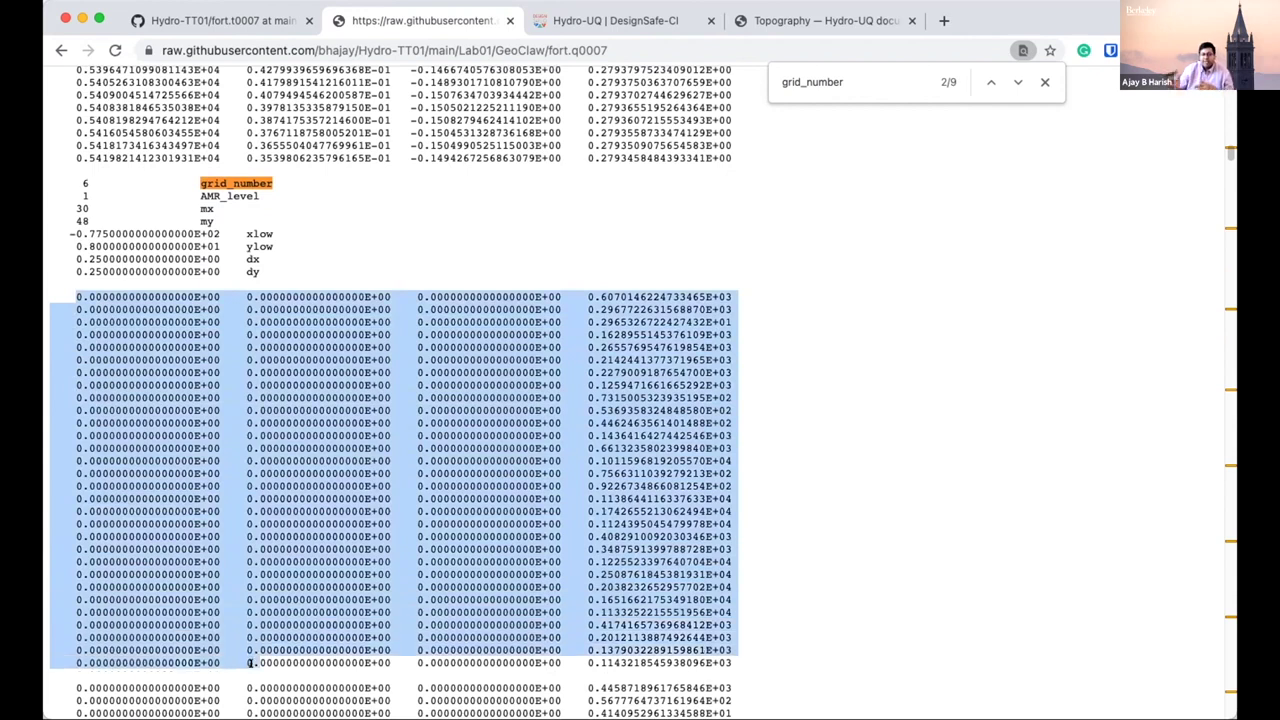
{"action": "left_click", "coordinate": [181, 464]}
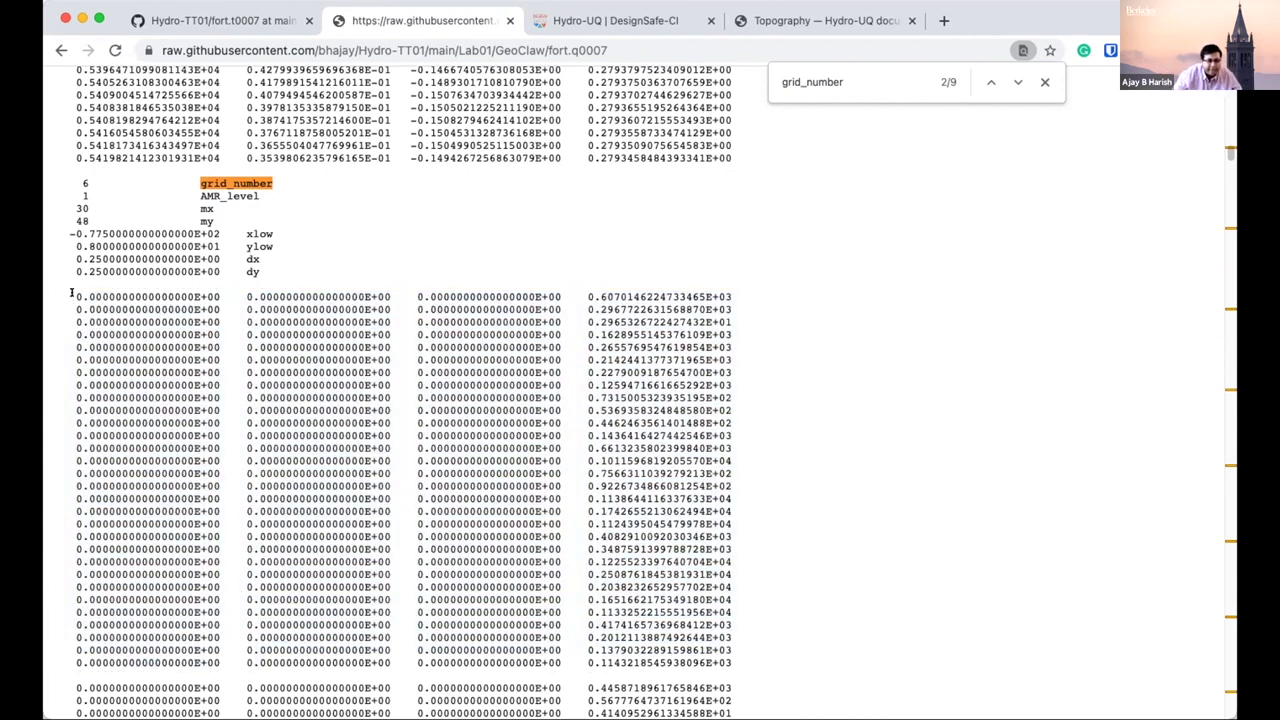
{"action": "left_click_drag", "start_coordinate": [72, 293], "coordinate": [744, 663]}
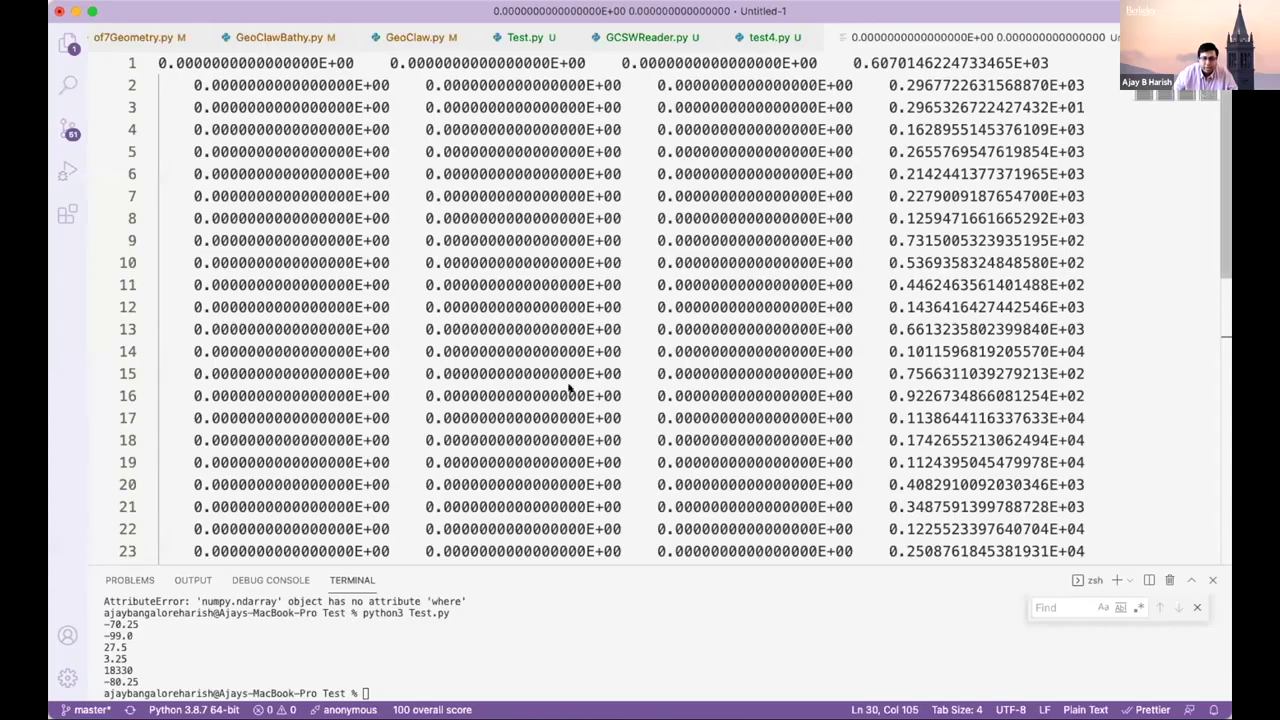
Step: Check that the pasted grid 6 data in the untitled file spans 30 four-column rows
{"action": "left_click", "coordinate": [574, 395]}
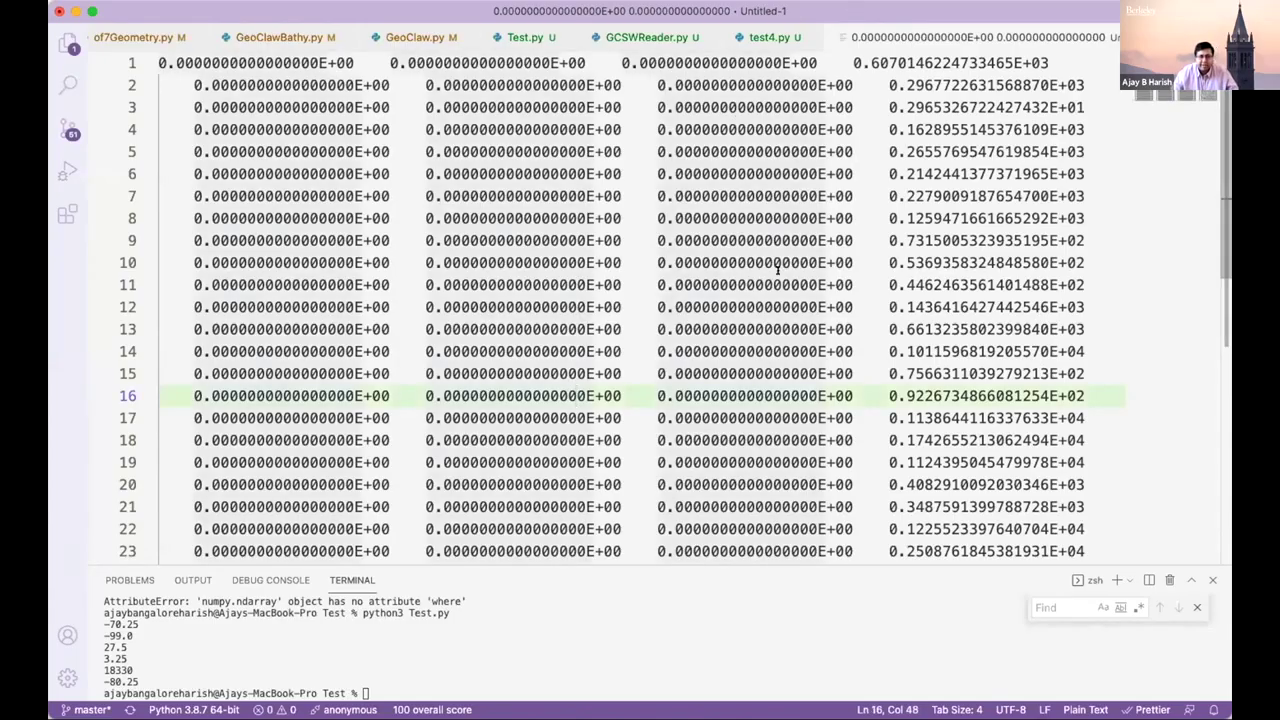
{"action": "scroll", "coordinate": [777, 268], "scroll_direction": "down", "scroll_amount": 5}
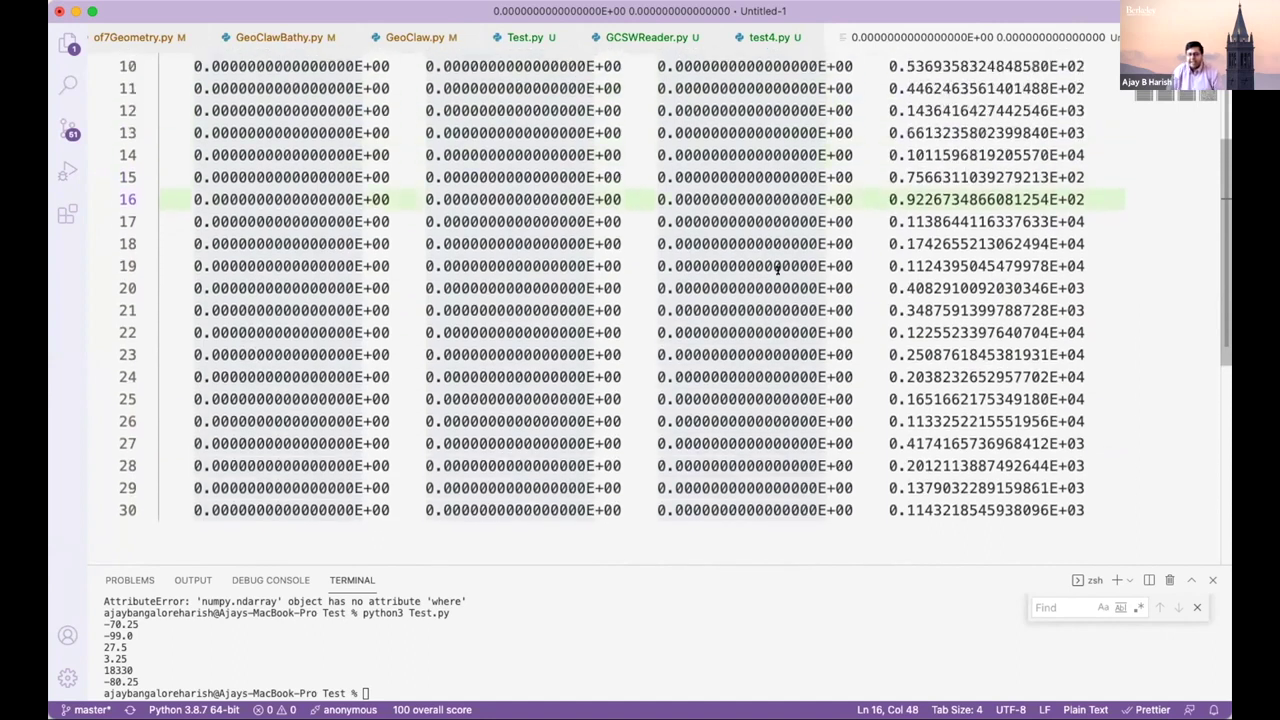
{"action": "scroll", "coordinate": [777, 268], "scroll_direction": "up", "scroll_amount": 5}
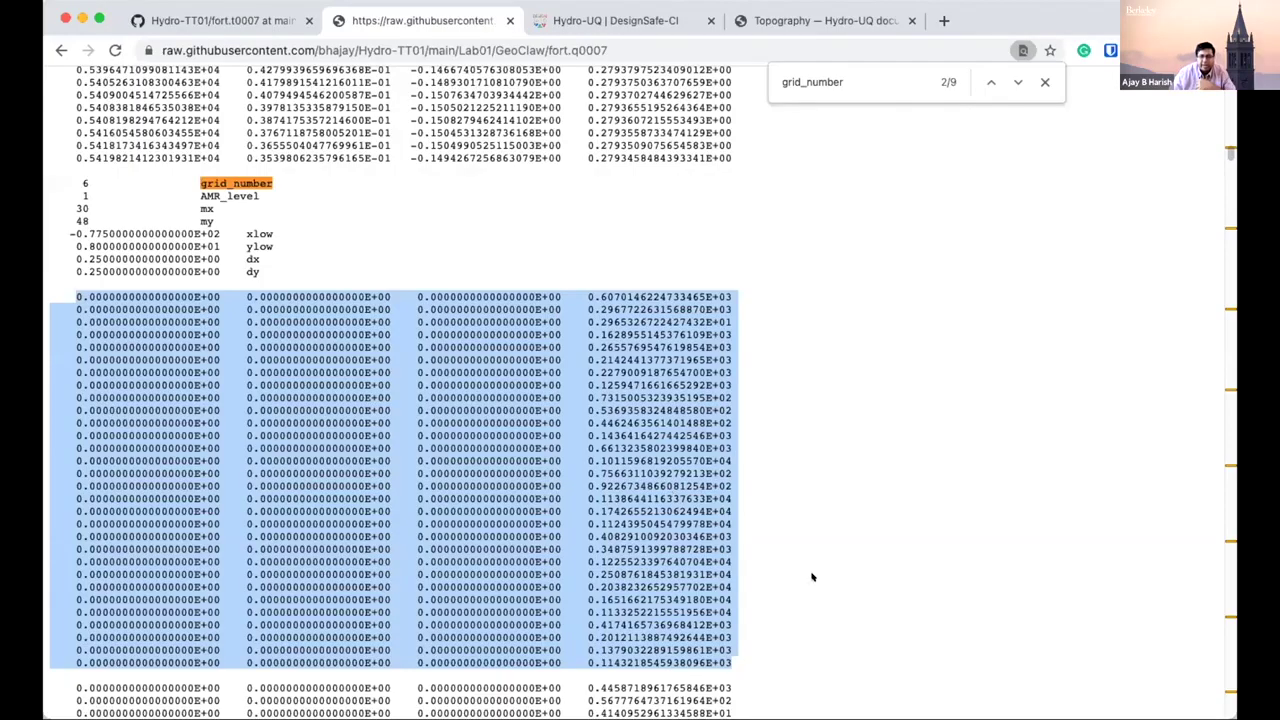
Step: Close the grid_number search, review Topo type 01 and 02 docs, then return to fort.q0007
{"action": "left_click", "coordinate": [812, 576]}
{"action": "left_click", "coordinate": [1045, 82]}
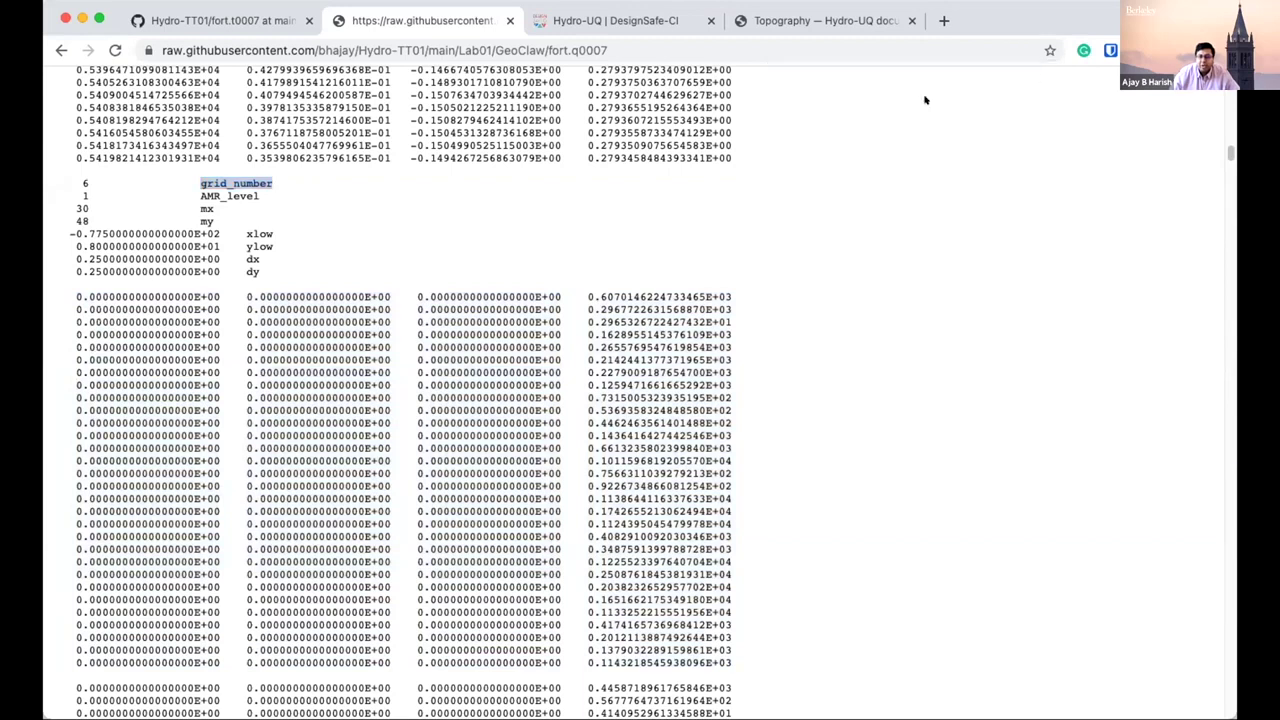
{"action": "left_click", "coordinate": [870, 22]}
{"action": "scroll", "coordinate": [843, 279], "scroll_direction": "up", "scroll_amount": 5}
{"action": "scroll", "coordinate": [843, 279], "scroll_direction": "up", "scroll_amount": 4}
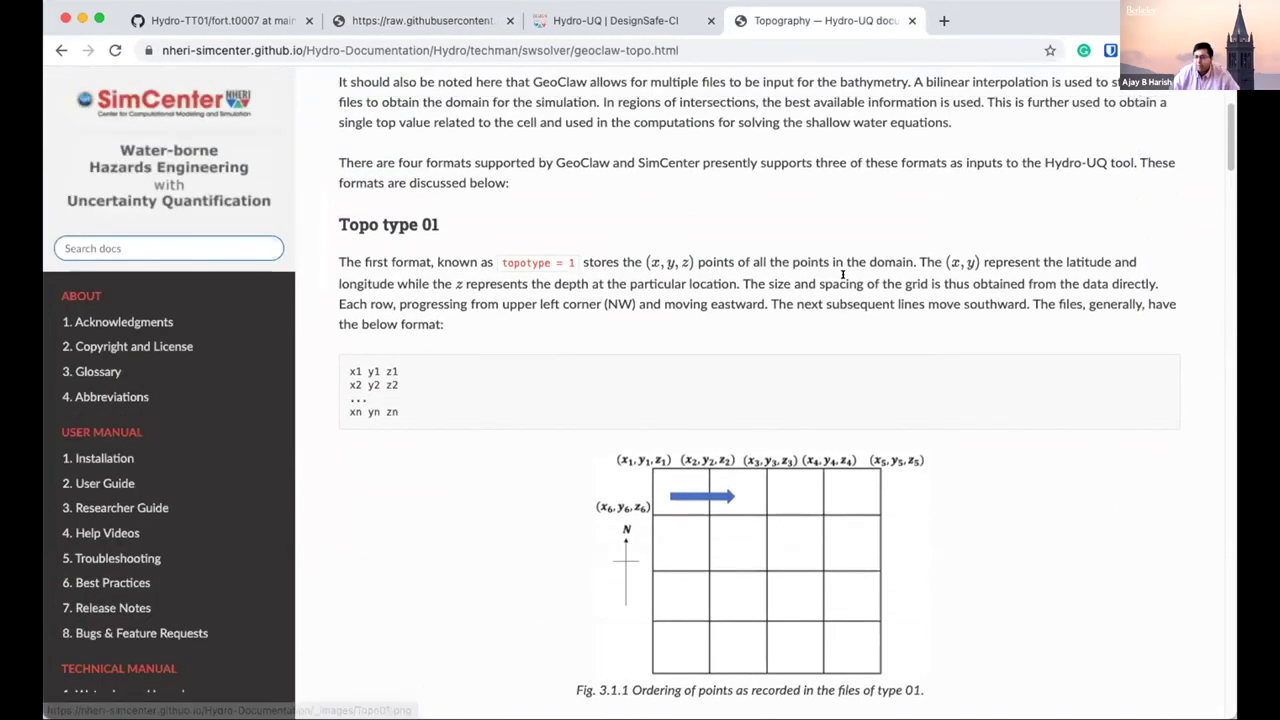
{"action": "scroll", "coordinate": [843, 277], "scroll_direction": "down", "scroll_amount": 1}
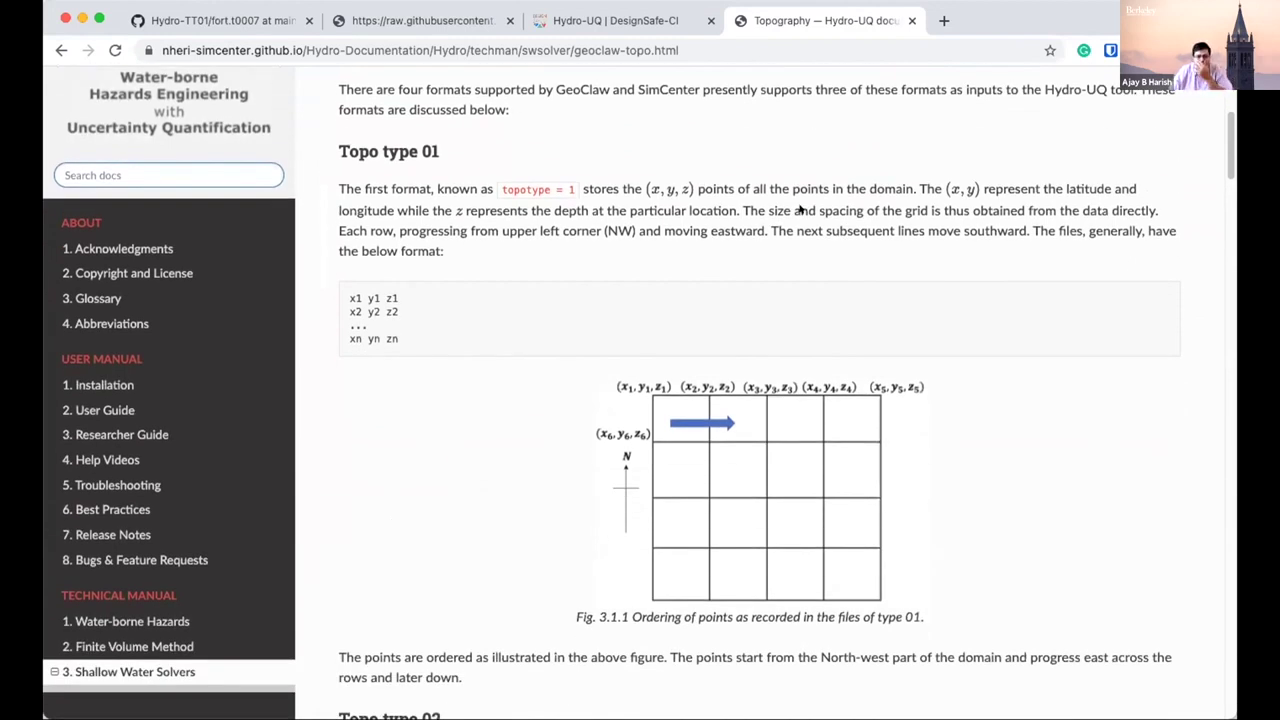
{"action": "scroll", "coordinate": [800, 208], "scroll_direction": "down", "scroll_amount": 10}
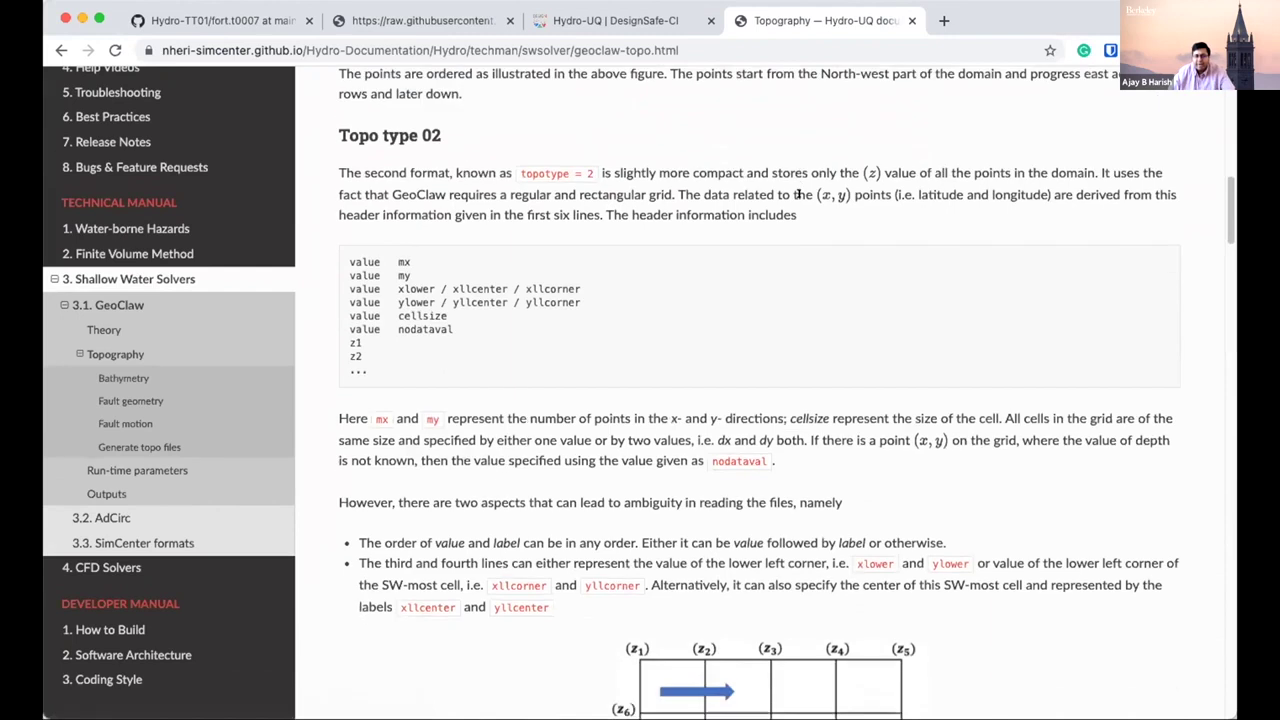
{"action": "scroll", "coordinate": [559, 300], "scroll_direction": "down", "scroll_amount": 5}
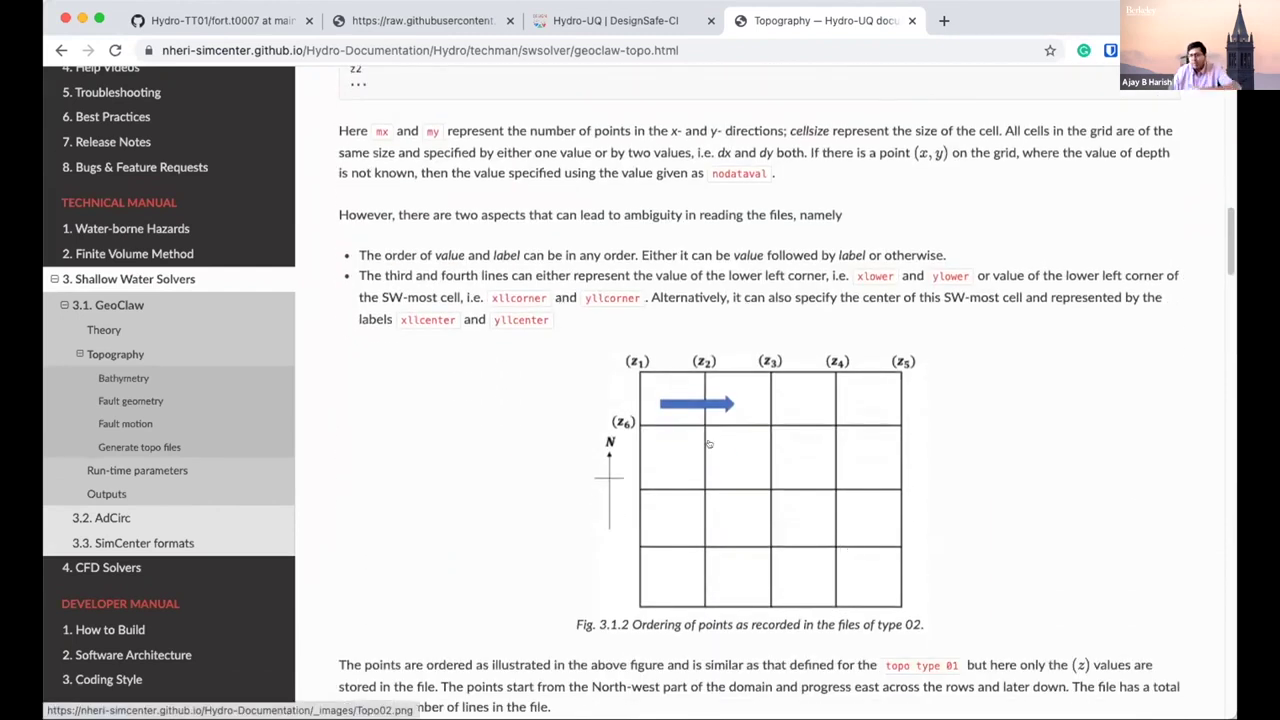
{"action": "left_click", "coordinate": [455, 21]}
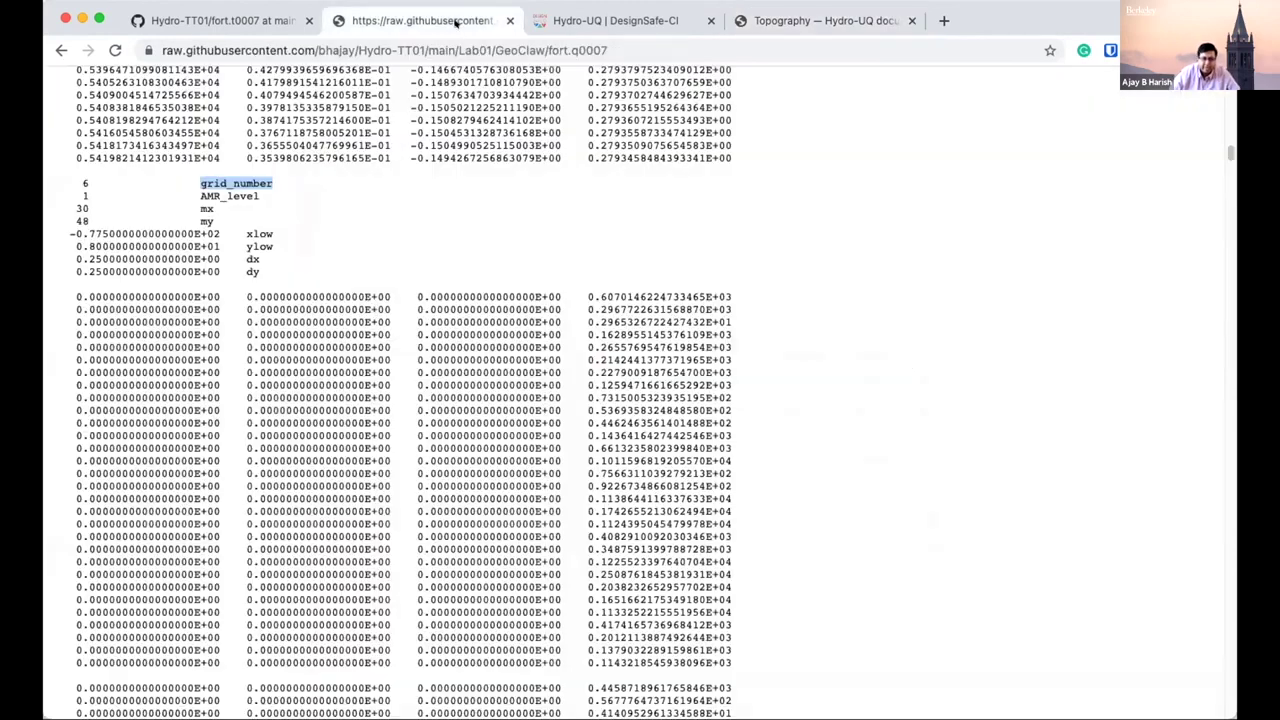
Step: Check the number of grids listed in the fort.t0007 tab
{"action": "scroll", "coordinate": [537, 305], "scroll_direction": "down", "scroll_amount": 1}
{"action": "scroll", "coordinate": [537, 305], "scroll_direction": "up", "scroll_amount": 8}
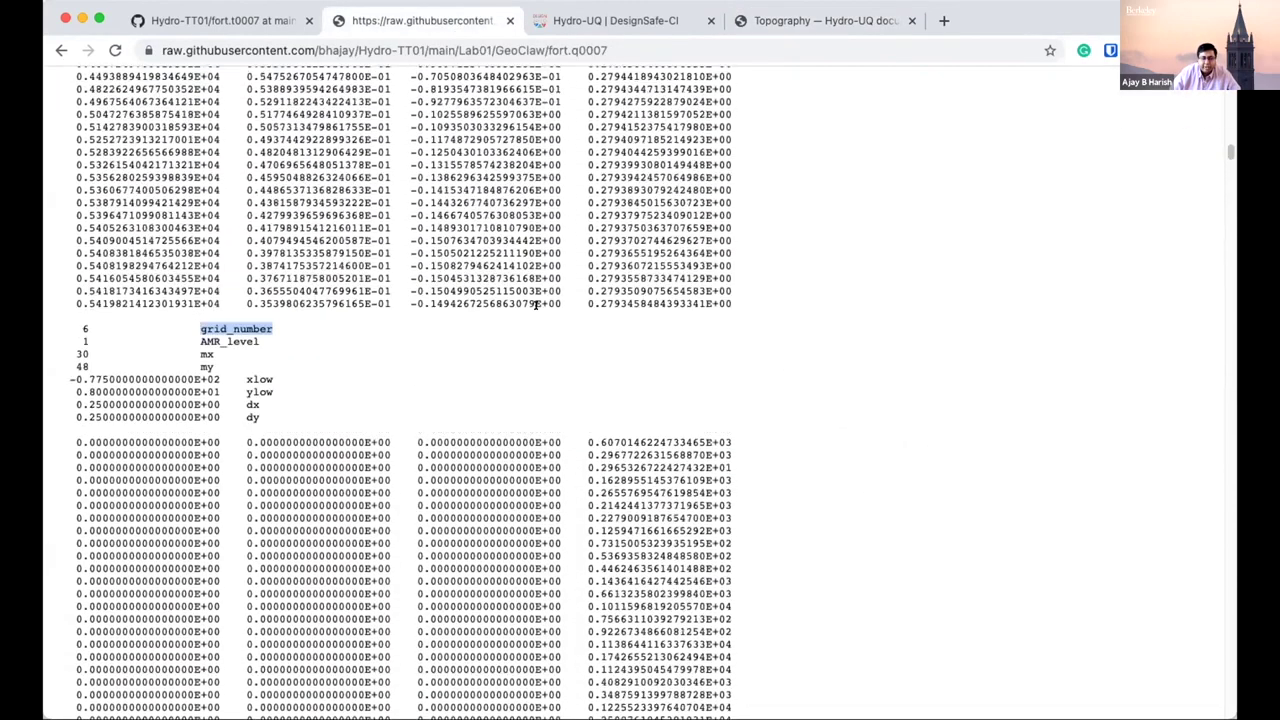
{"action": "scroll", "coordinate": [537, 305], "scroll_direction": "up", "scroll_amount": 5}
{"action": "left_click", "coordinate": [251, 20]}
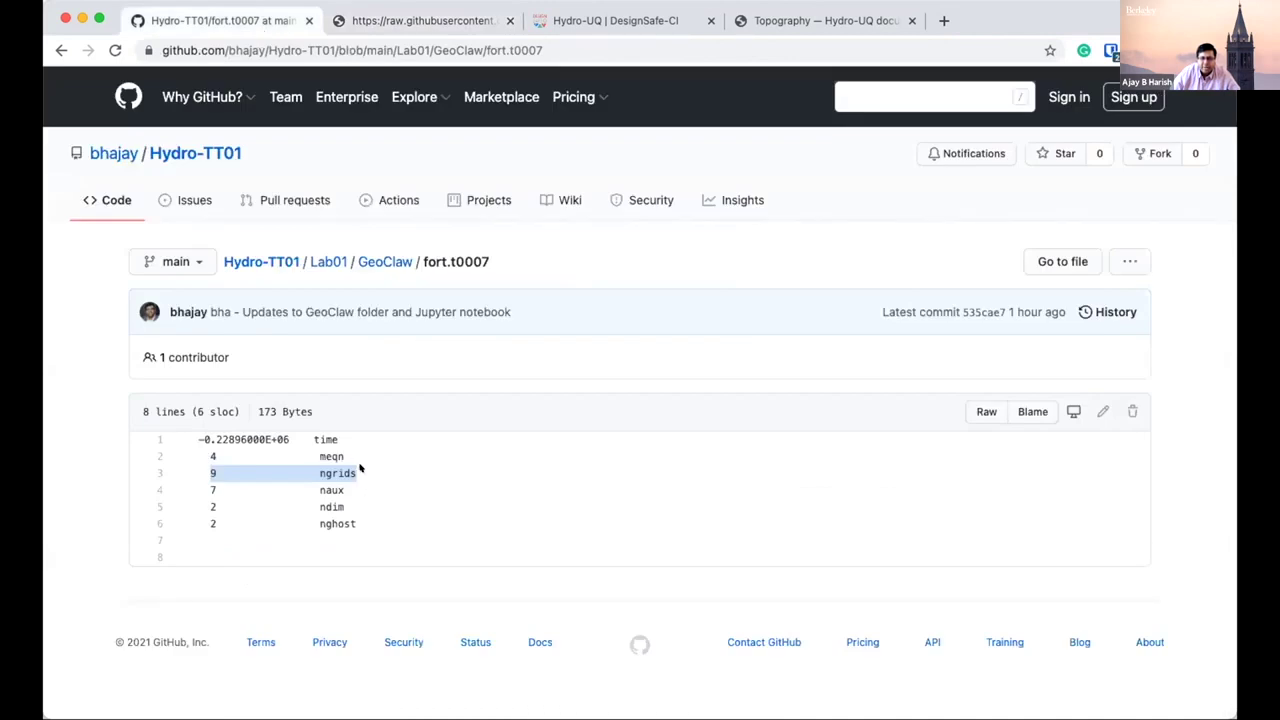
Step: In raw fort.q0007, highlight grid 8's header (mx 30, my 48, dx/dy 0.25) and its first six data rows
{"action": "left_click", "coordinate": [415, 18]}
{"action": "scroll", "coordinate": [453, 305], "scroll_direction": "down", "scroll_amount": 5}
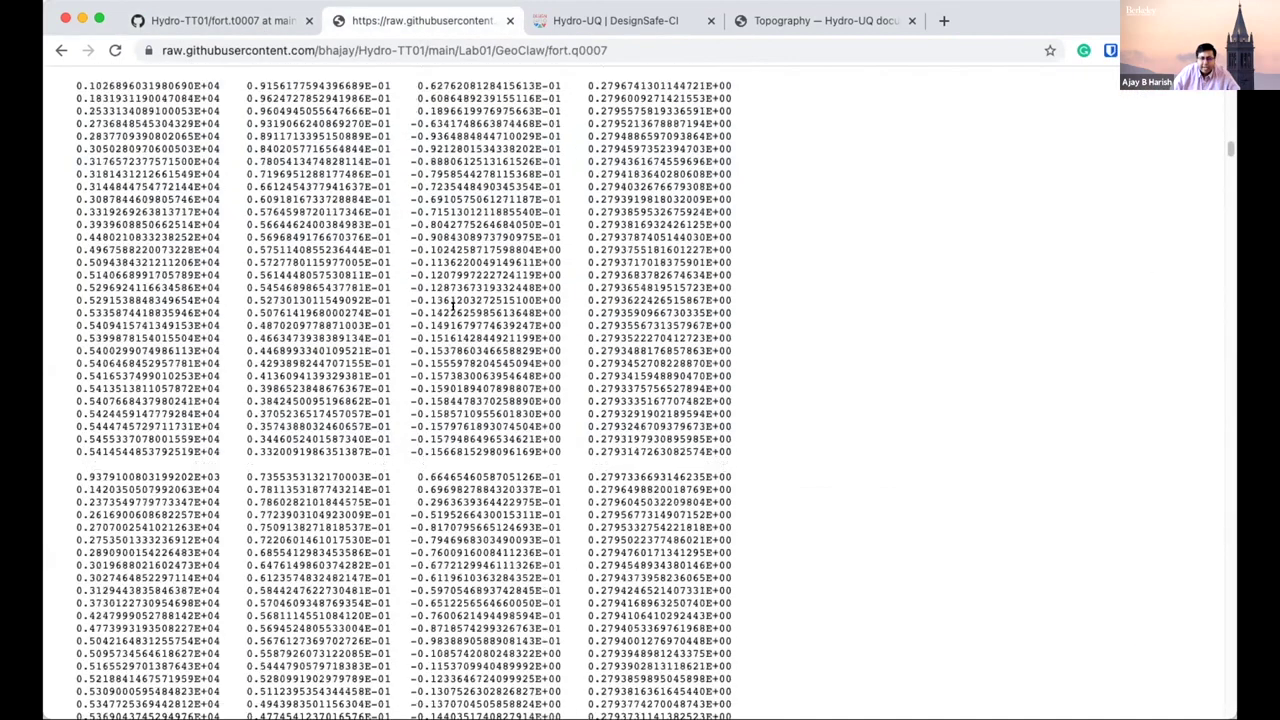
{"action": "scroll", "coordinate": [453, 305], "scroll_direction": "up", "scroll_amount": 10}
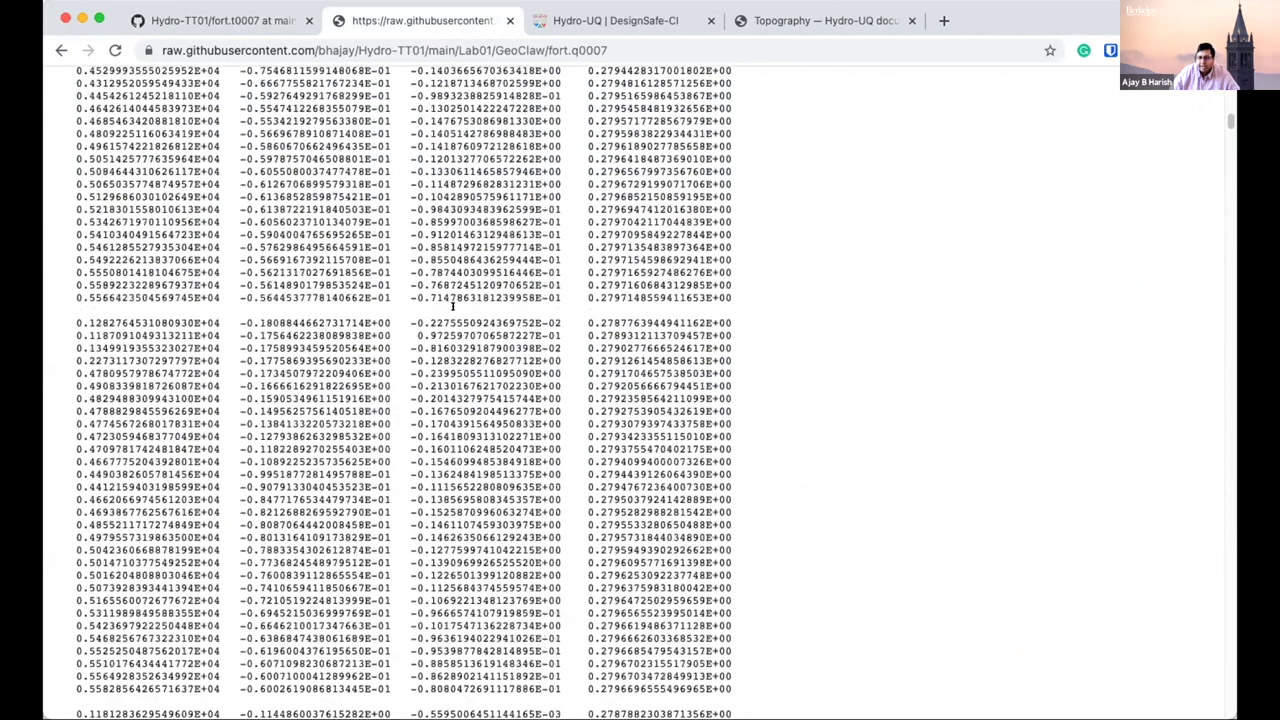
{"action": "scroll", "coordinate": [451, 335], "scroll_direction": "up", "scroll_amount": 15}
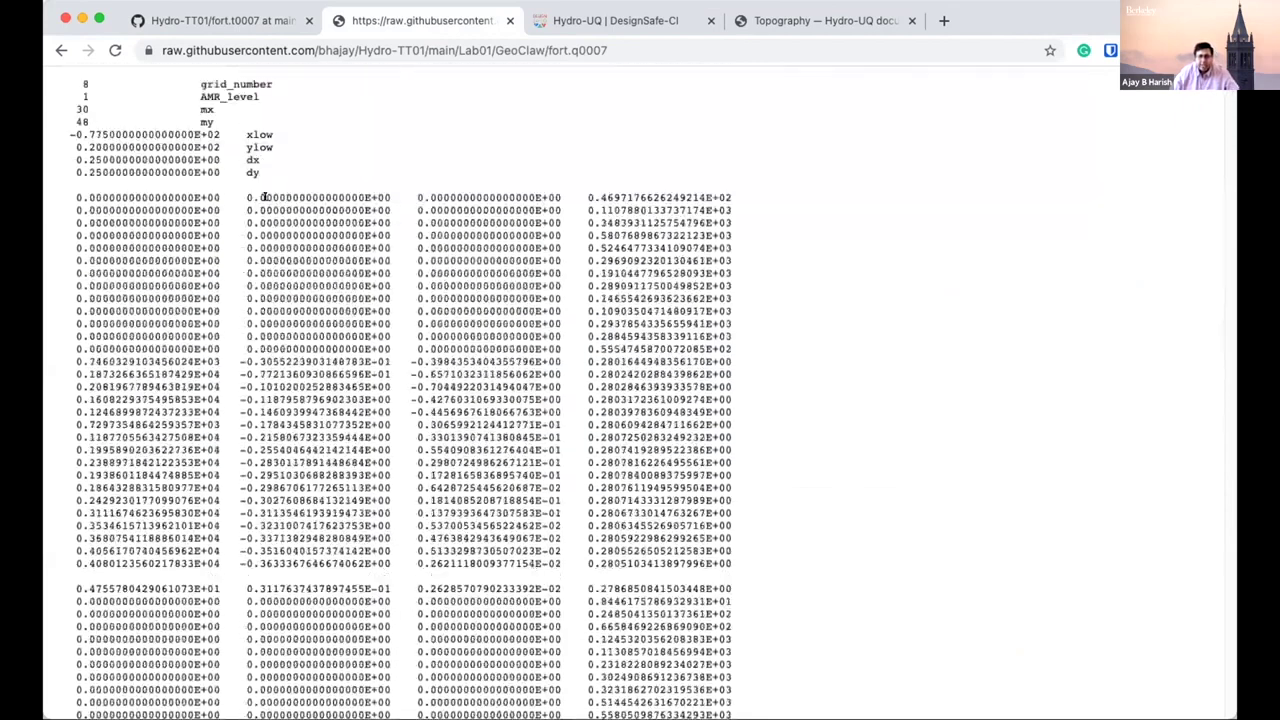
{"action": "left_click_drag", "start_coordinate": [76, 76], "coordinate": [300, 181]}
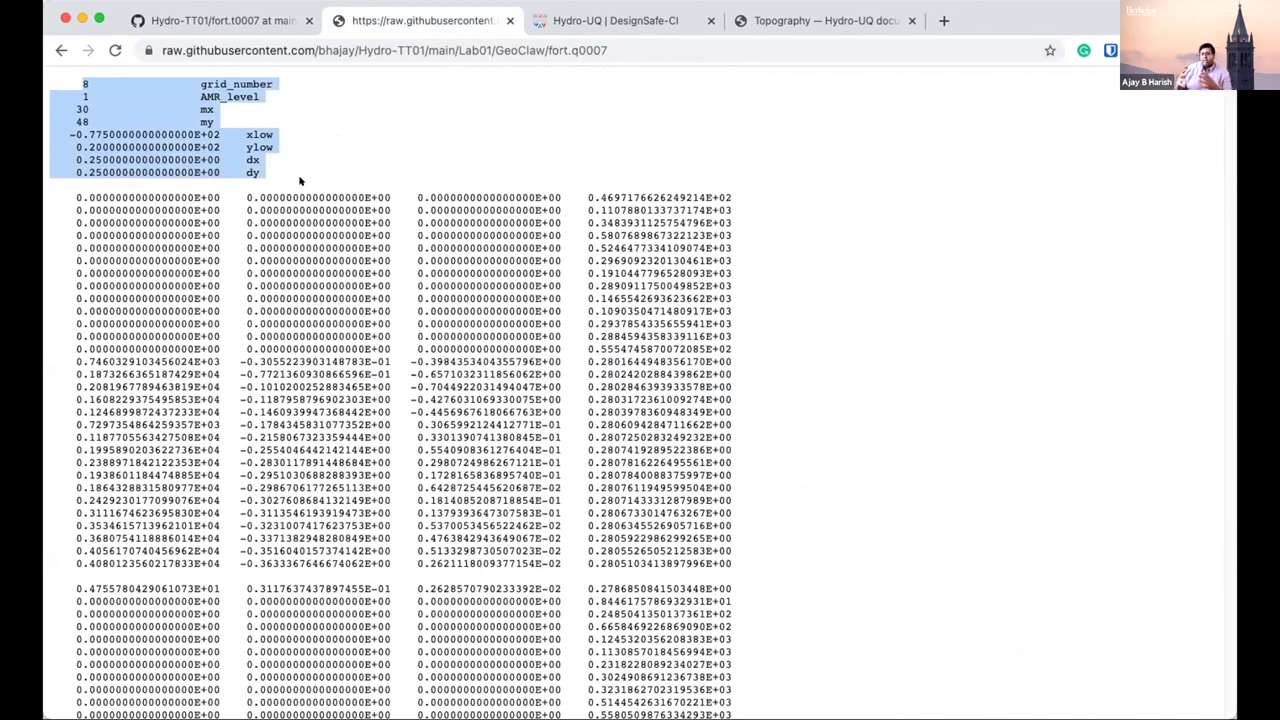
{"action": "left_click_drag", "start_coordinate": [74, 196], "coordinate": [668, 286]}
{"action": "left_click", "coordinate": [668, 274]}
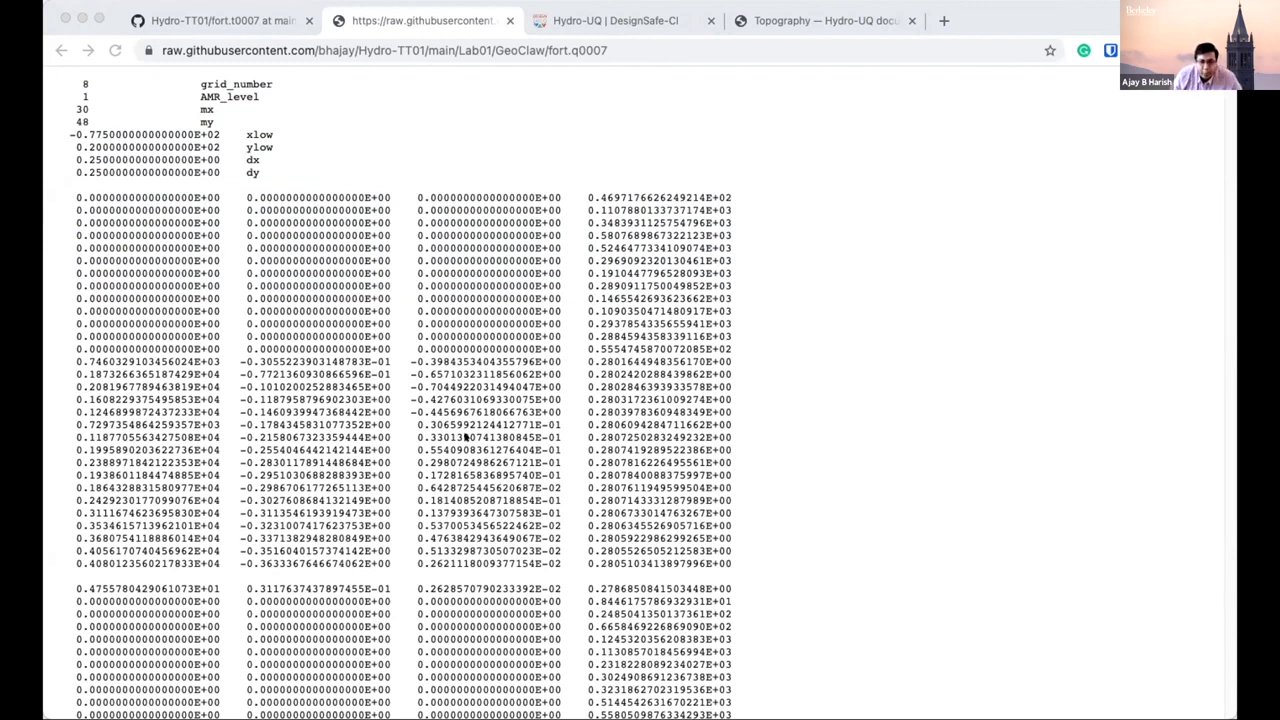
Step: Highlight several blocks of data rows in raw fort.q0007, then return to its GitHub file page
{"action": "left_click", "coordinate": [328, 345]}
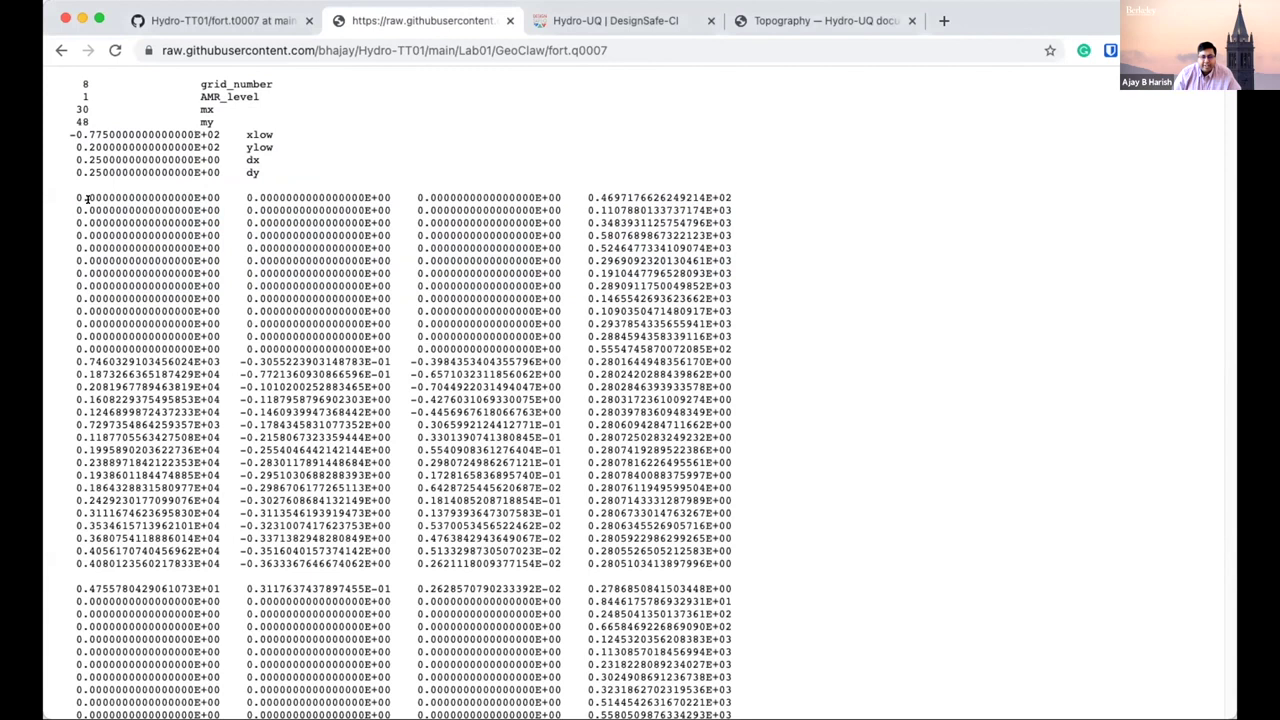
{"action": "left_click_drag", "start_coordinate": [77, 198], "coordinate": [210, 372]}
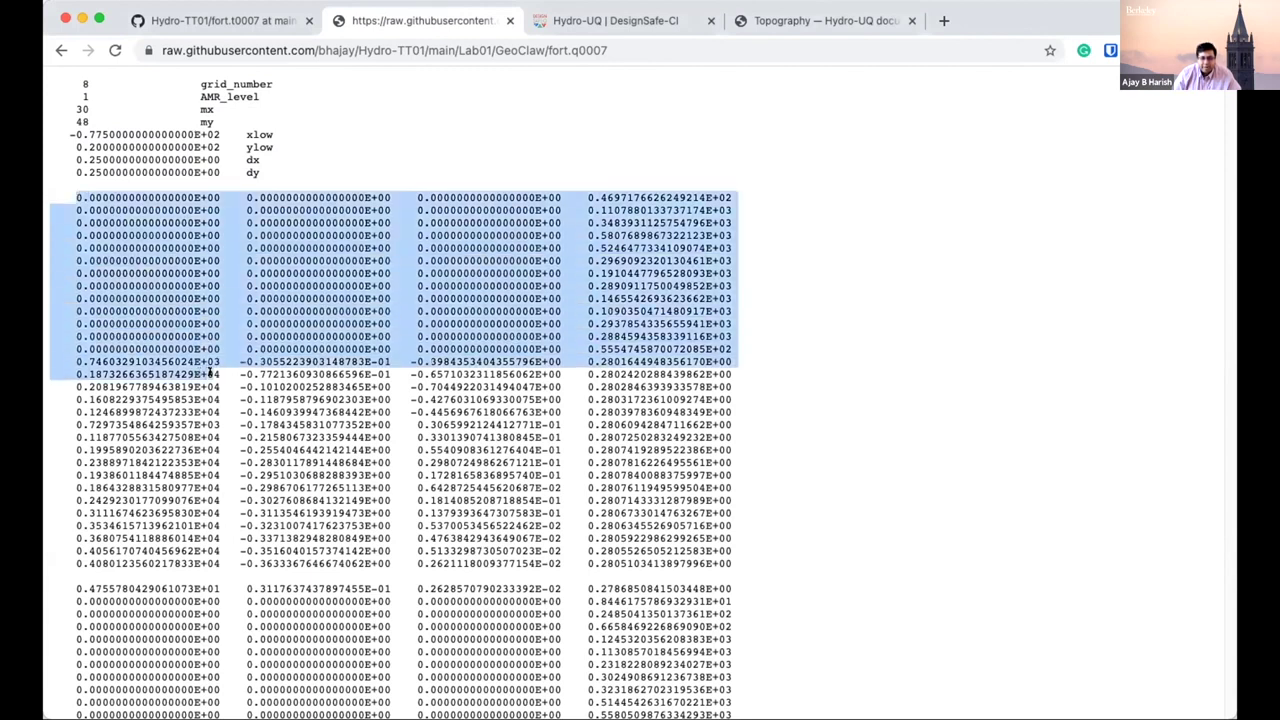
{"action": "left_click", "coordinate": [733, 167]}
{"action": "left_click_drag", "start_coordinate": [586, 192], "coordinate": [760, 374]}
{"action": "left_click", "coordinate": [760, 374]}
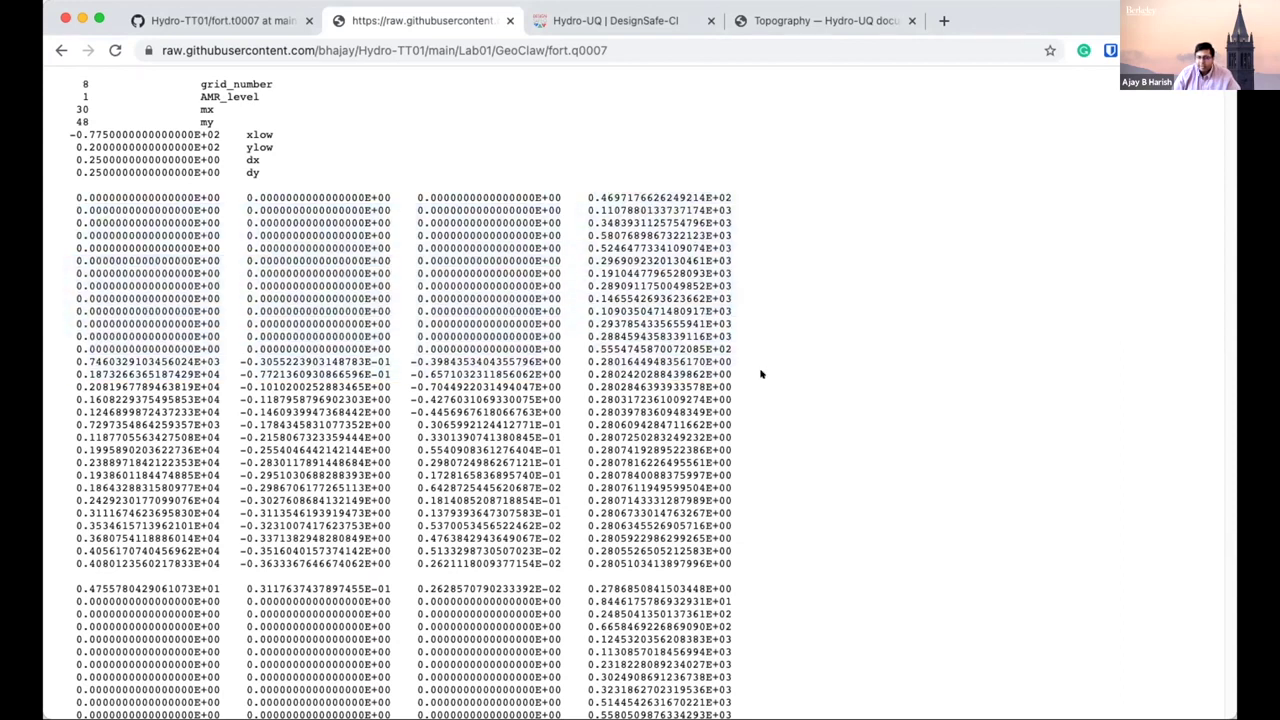
{"action": "left_click_drag", "start_coordinate": [592, 190], "coordinate": [746, 373]}
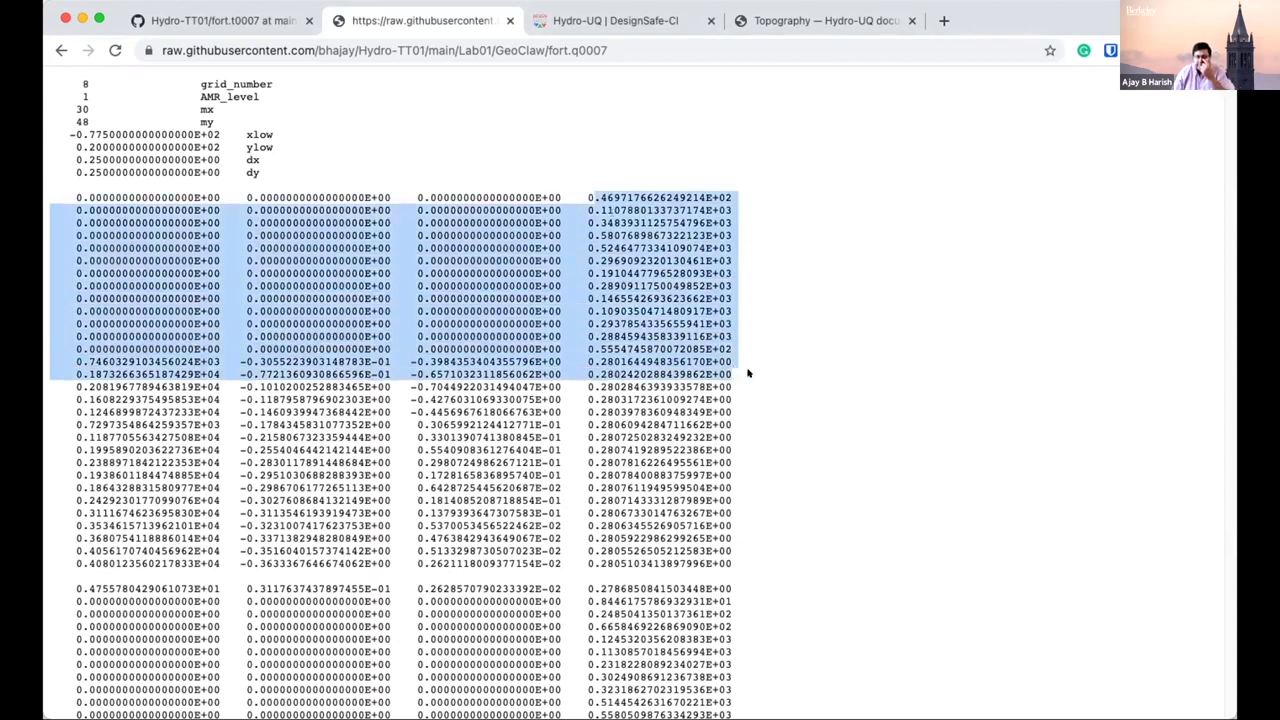
{"action": "left_click", "coordinate": [213, 219]}
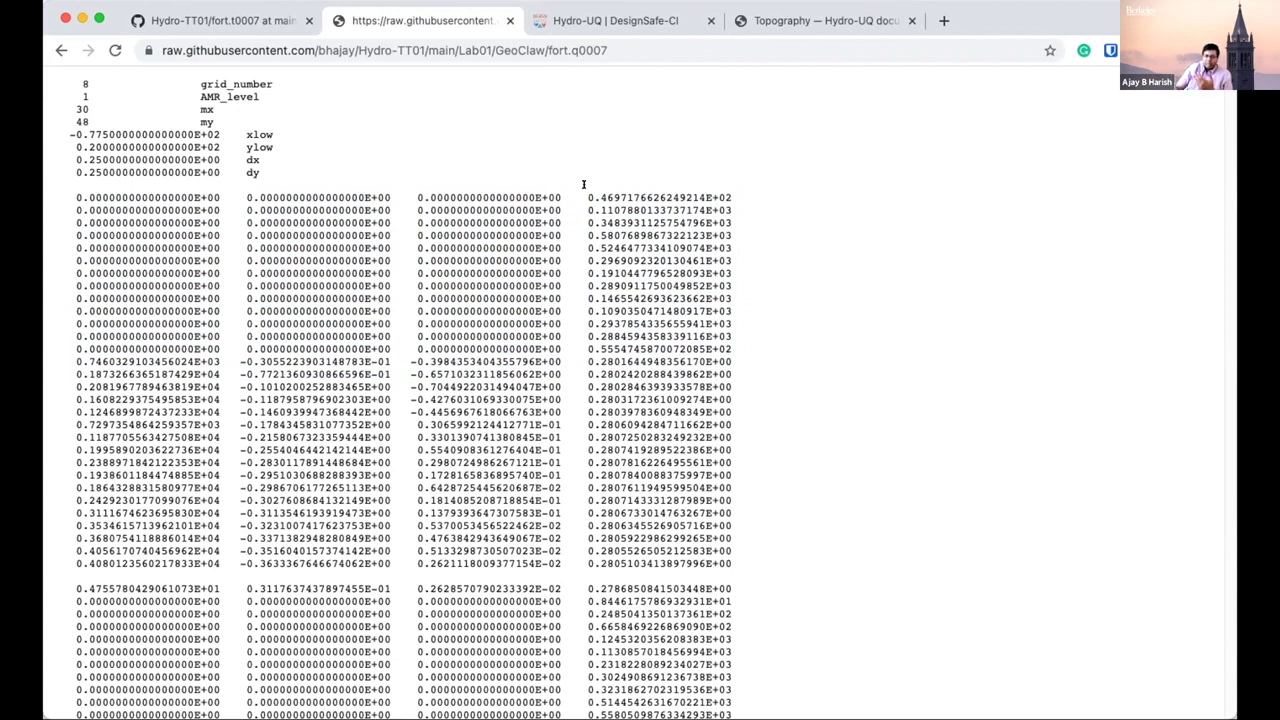
{"action": "left_click_drag", "start_coordinate": [247, 197], "coordinate": [396, 428]}
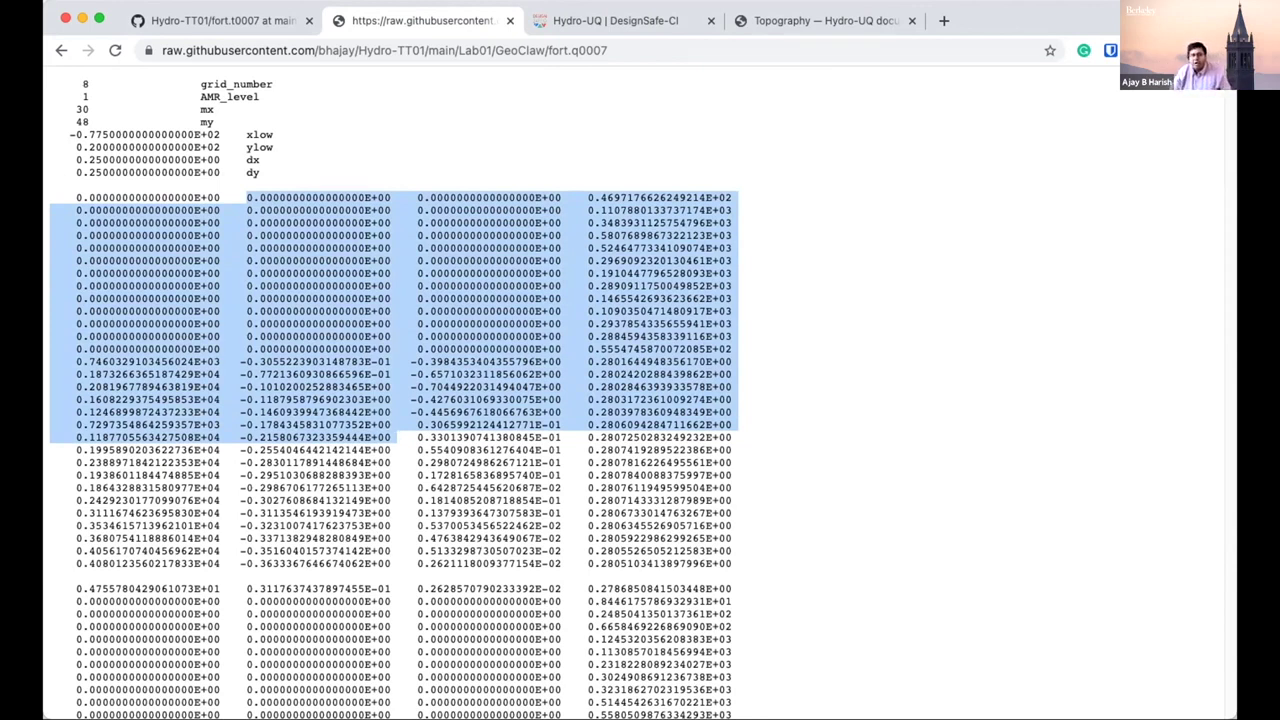
{"action": "left_click", "coordinate": [61, 50]}
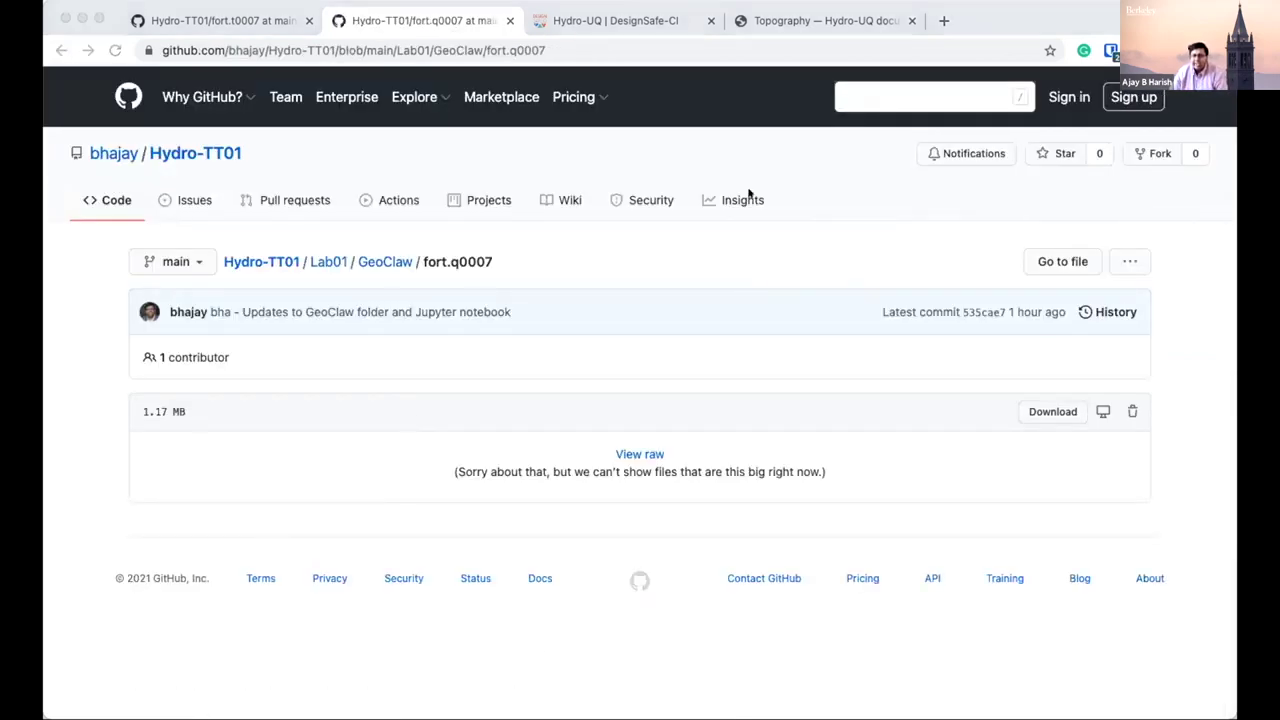
{"action": "left_click", "coordinate": [731, 129]}
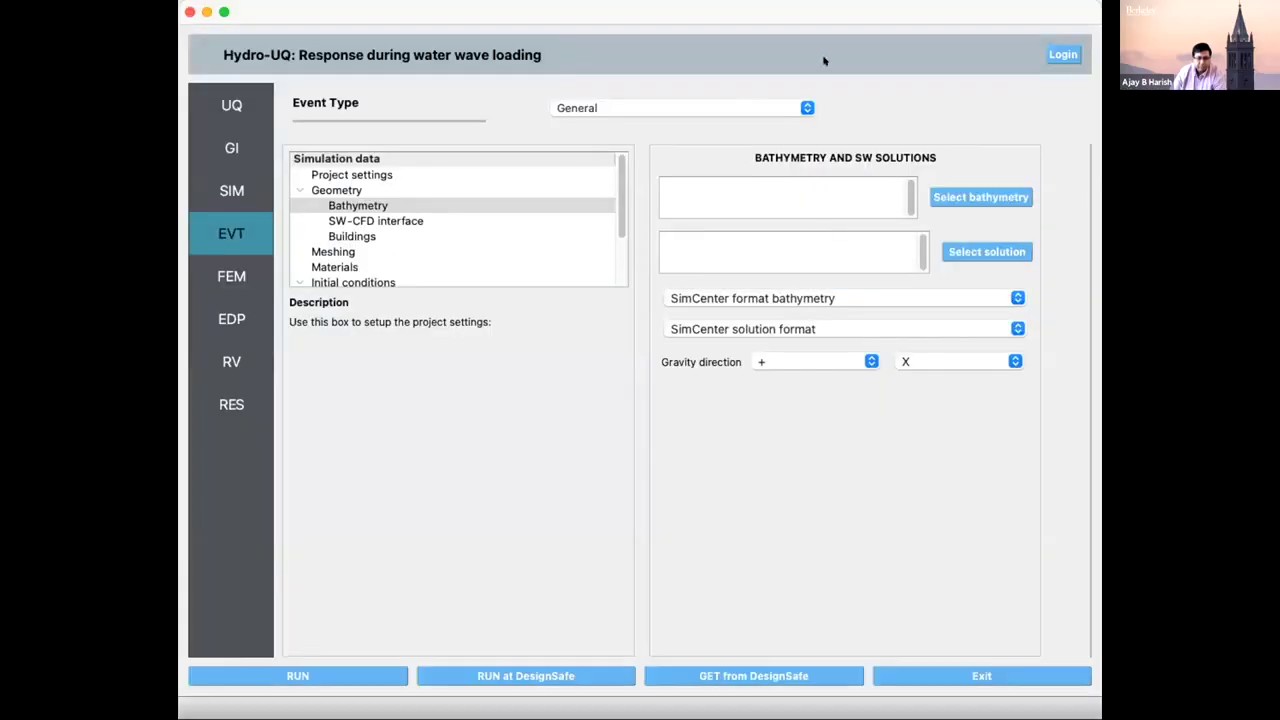
{"action": "left_click", "coordinate": [887, 10]}
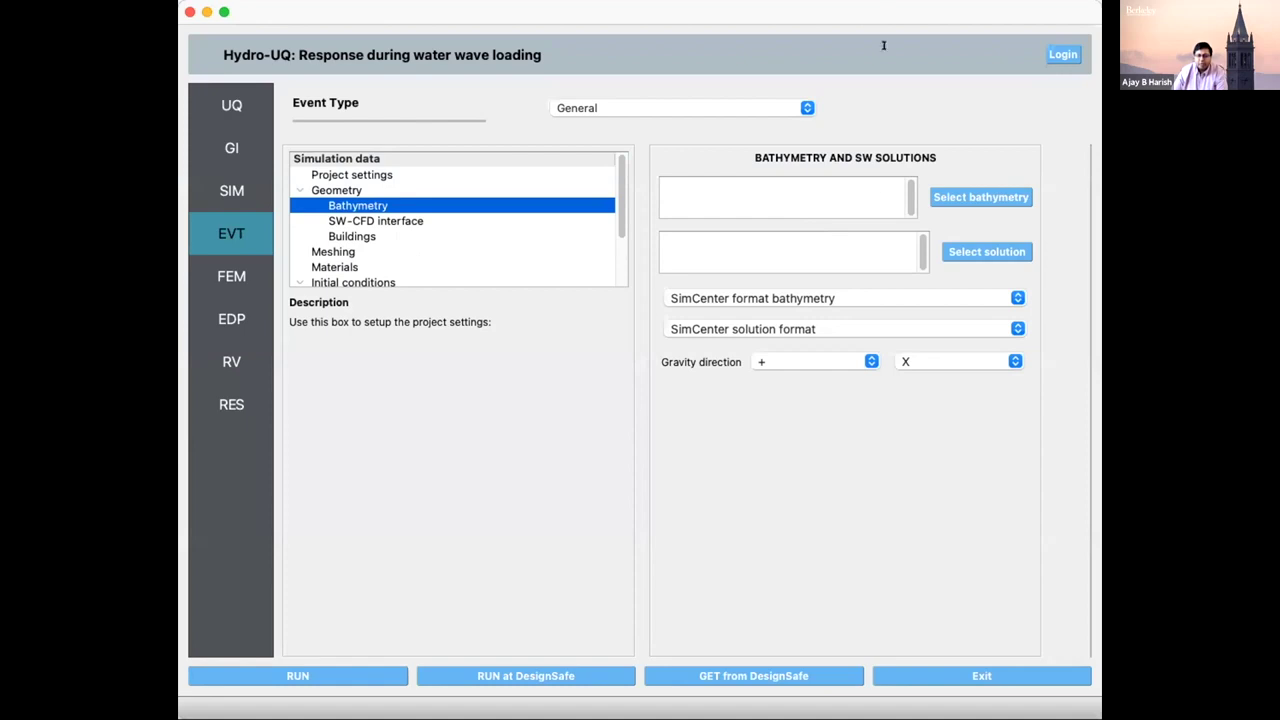
{"action": "left_click", "coordinate": [880, 297]}
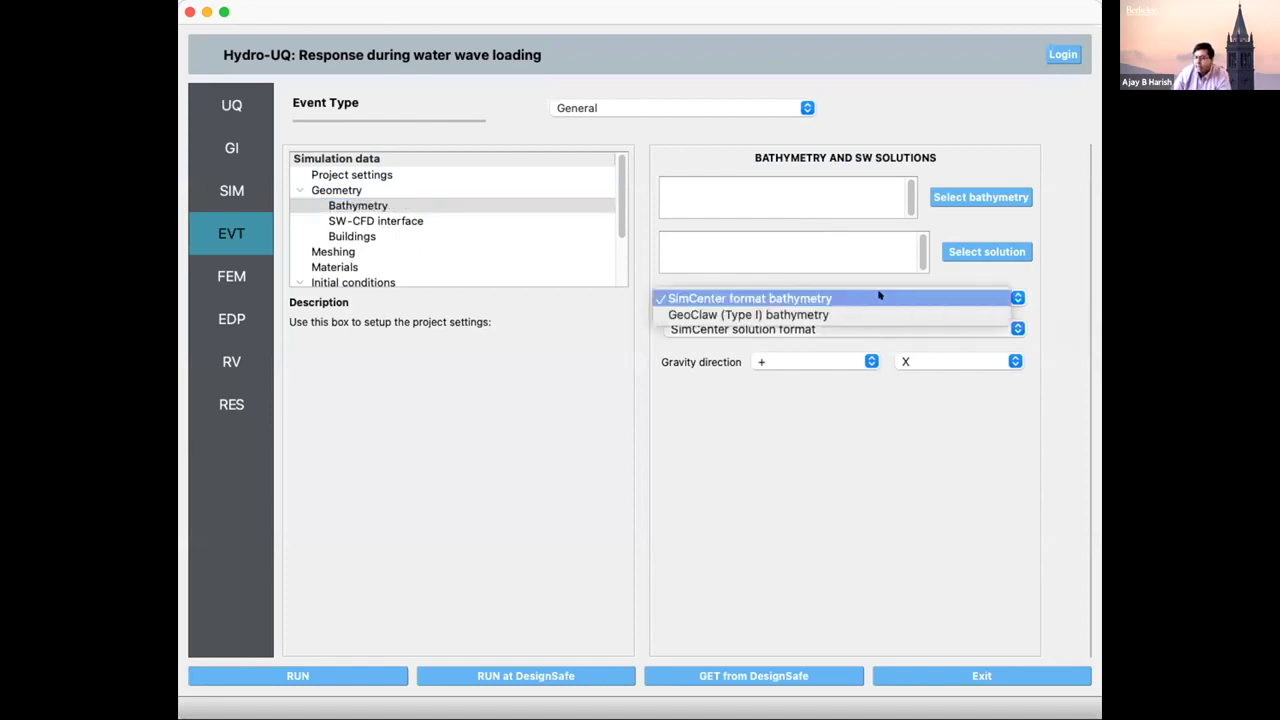
{"action": "left_click", "coordinate": [880, 297]}
{"action": "left_click", "coordinate": [852, 321]}
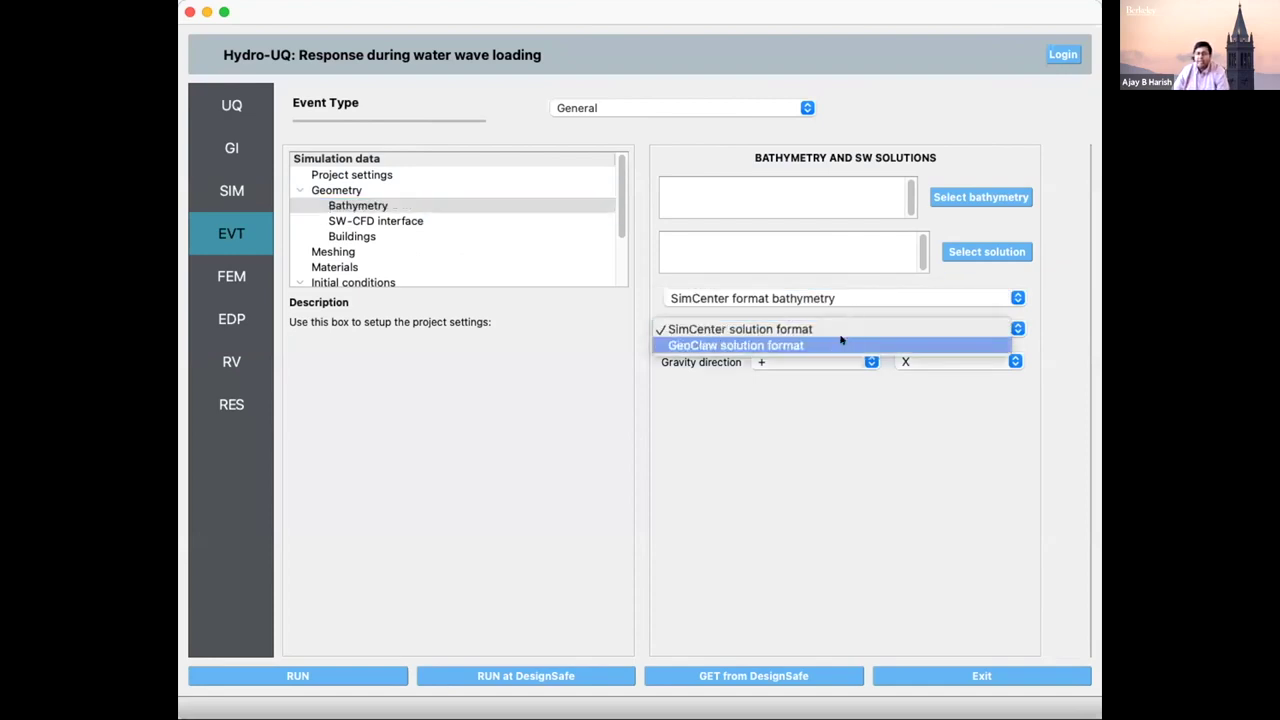
{"action": "left_click", "coordinate": [840, 341]}
{"action": "left_click", "coordinate": [843, 298]}
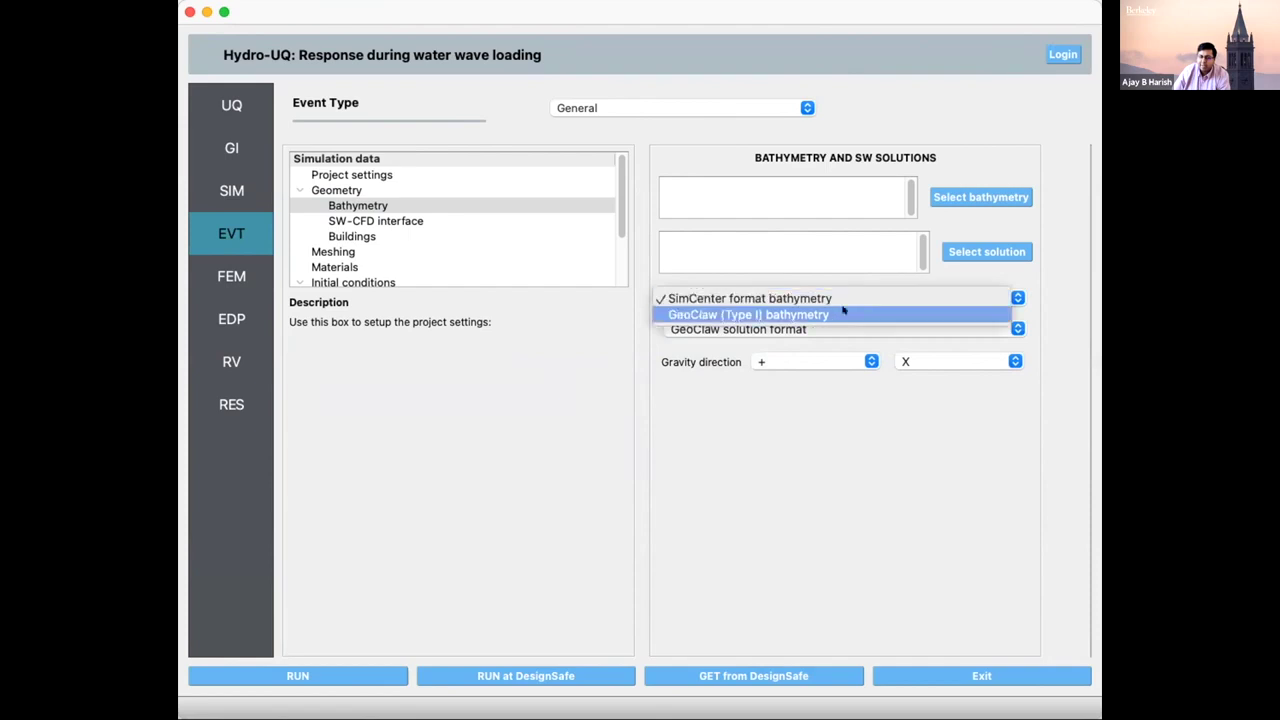
{"action": "left_click", "coordinate": [843, 316]}
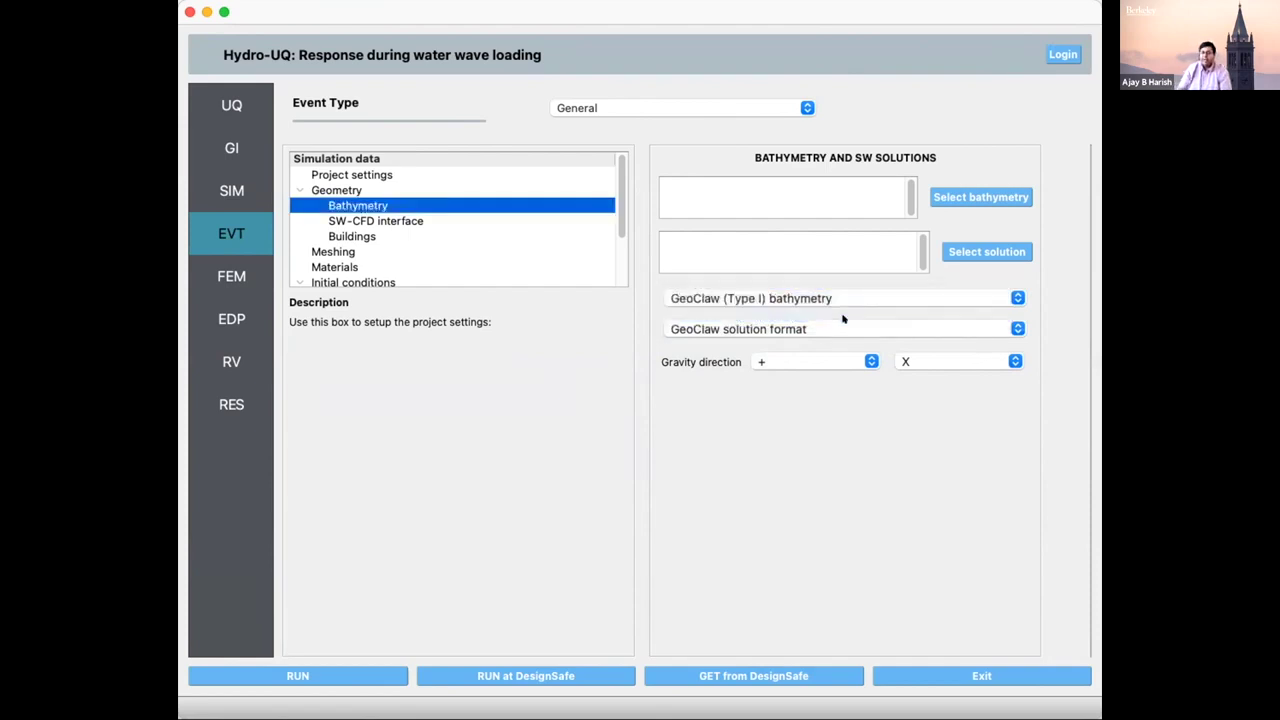
{"action": "left_click", "coordinate": [846, 298]}
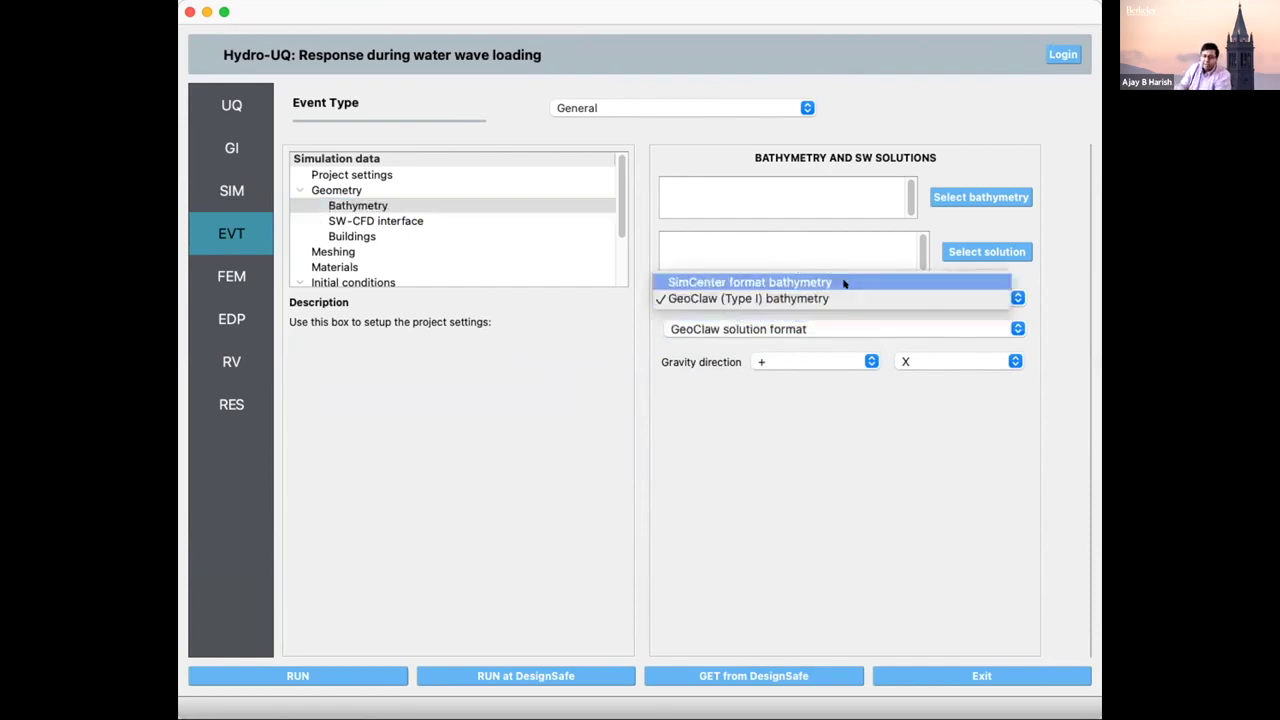
{"action": "left_click", "coordinate": [843, 294]}
{"action": "left_click", "coordinate": [843, 298]}
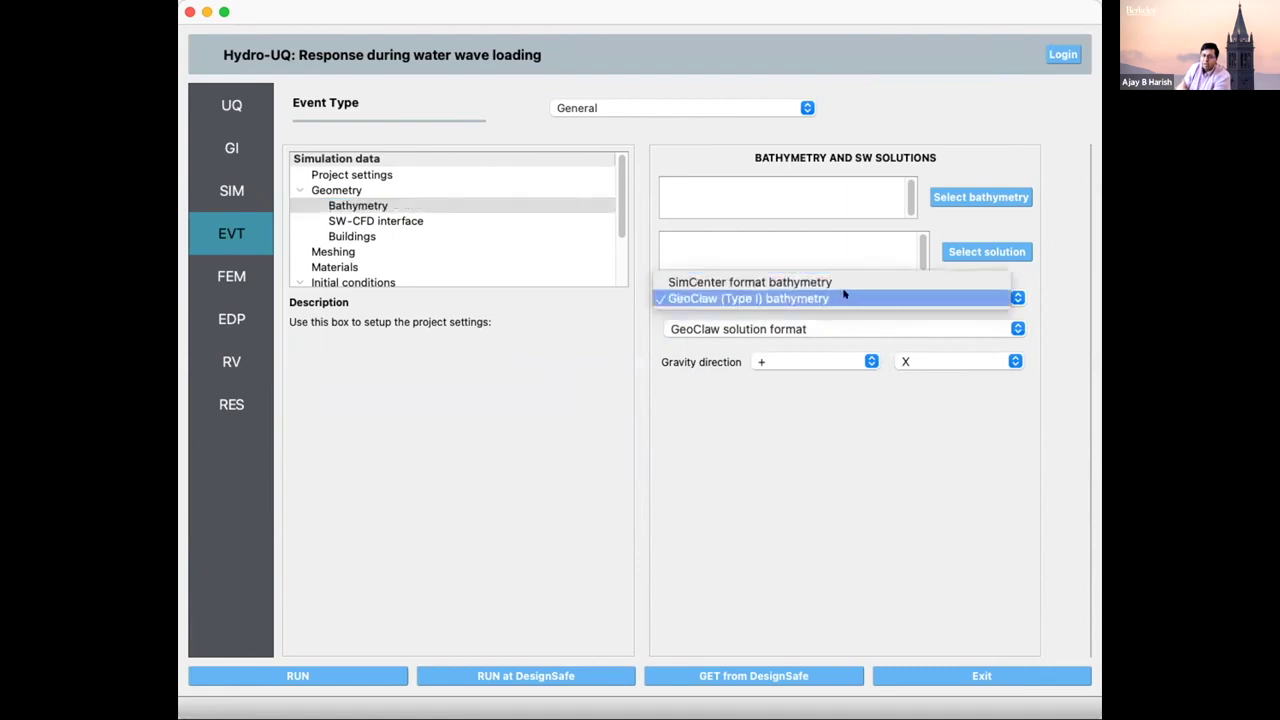
{"action": "left_click", "coordinate": [843, 296]}
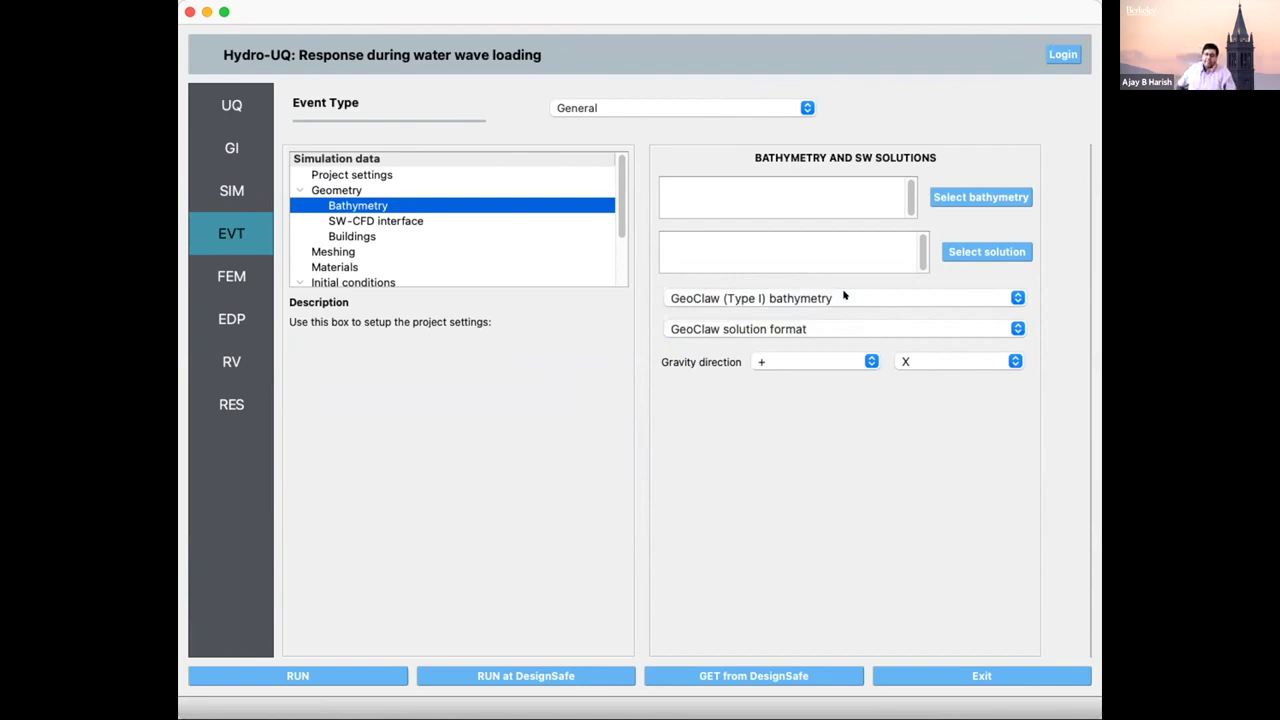
{"action": "left_click", "coordinate": [843, 295]}
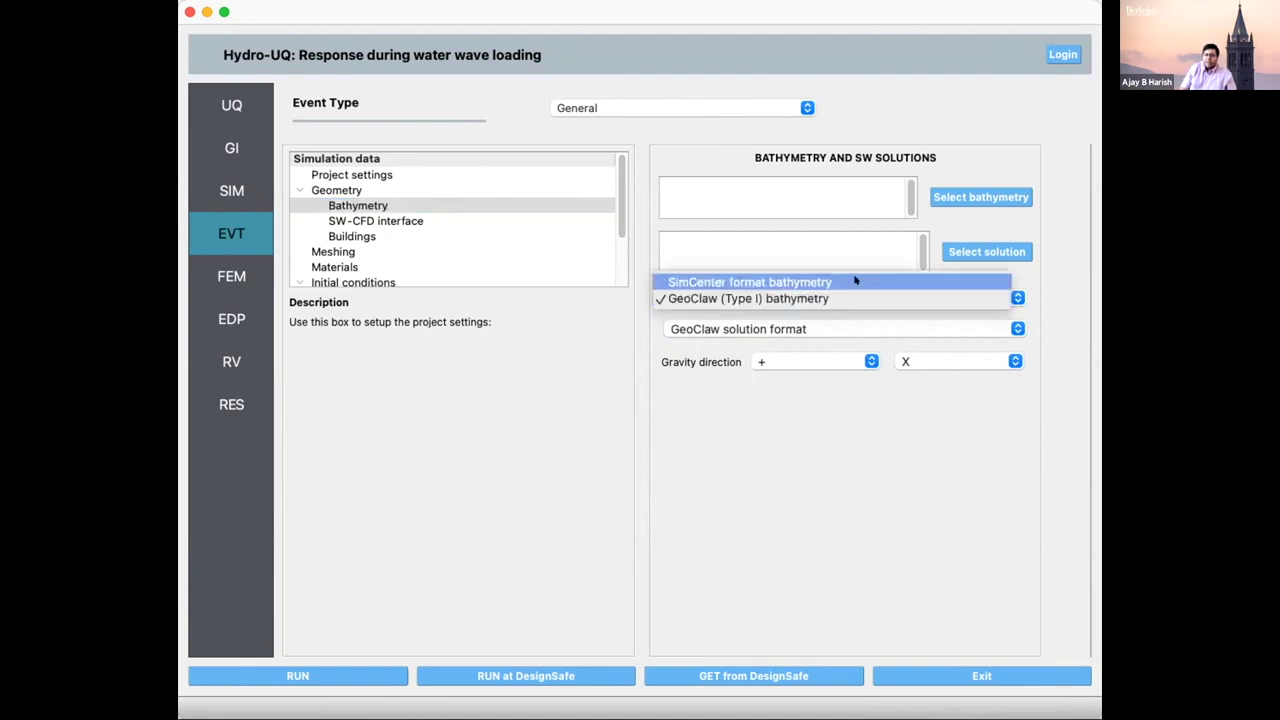
{"action": "left_click", "coordinate": [855, 281]}
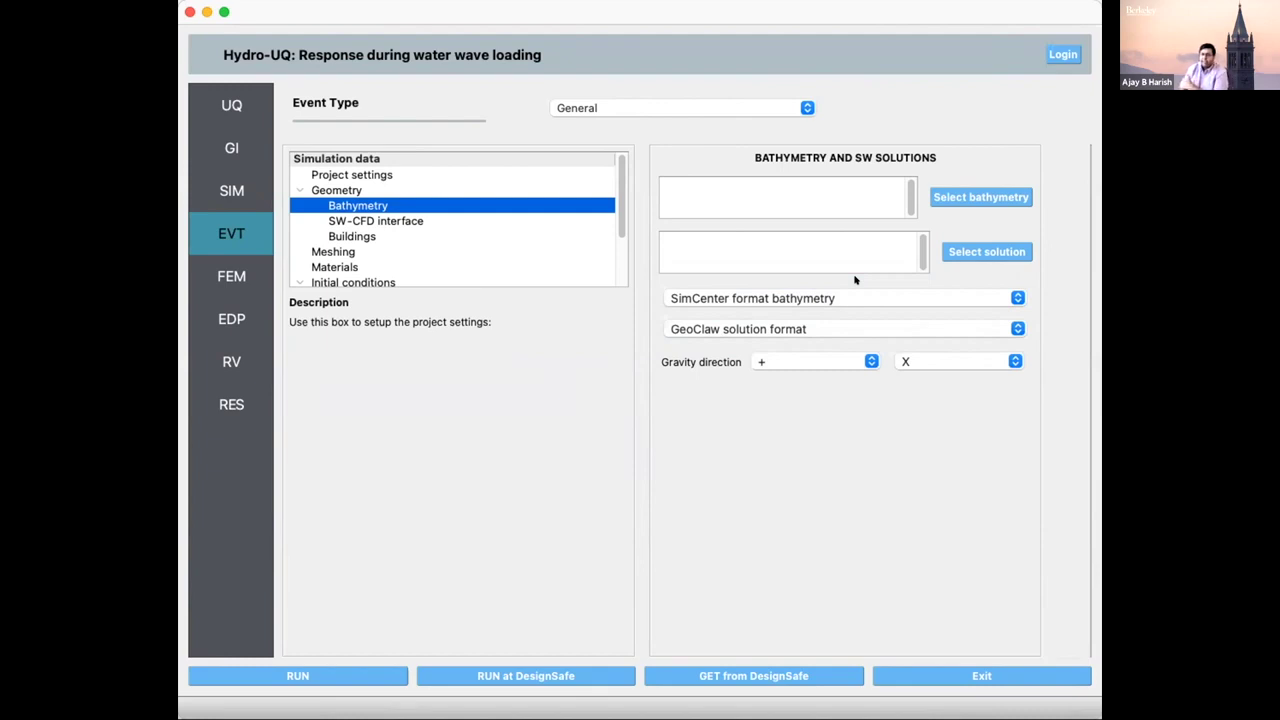
{"action": "left_click", "coordinate": [839, 325]}
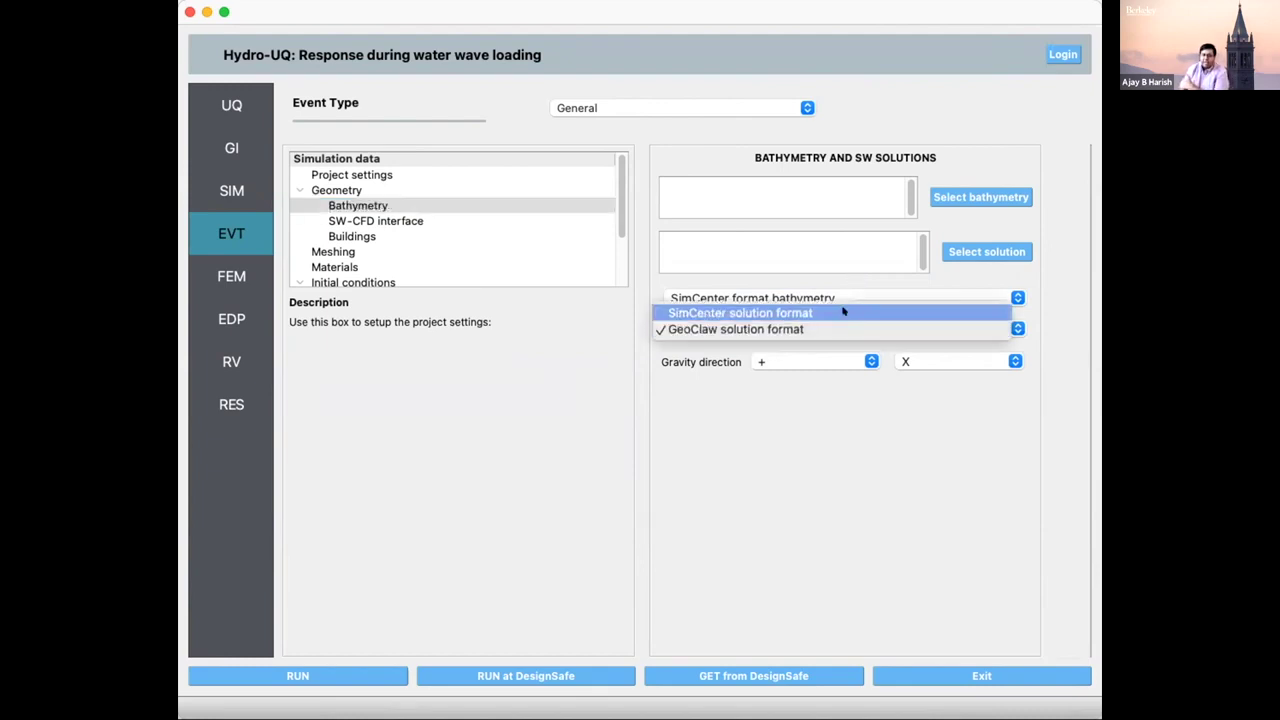
{"action": "left_click", "coordinate": [843, 311]}
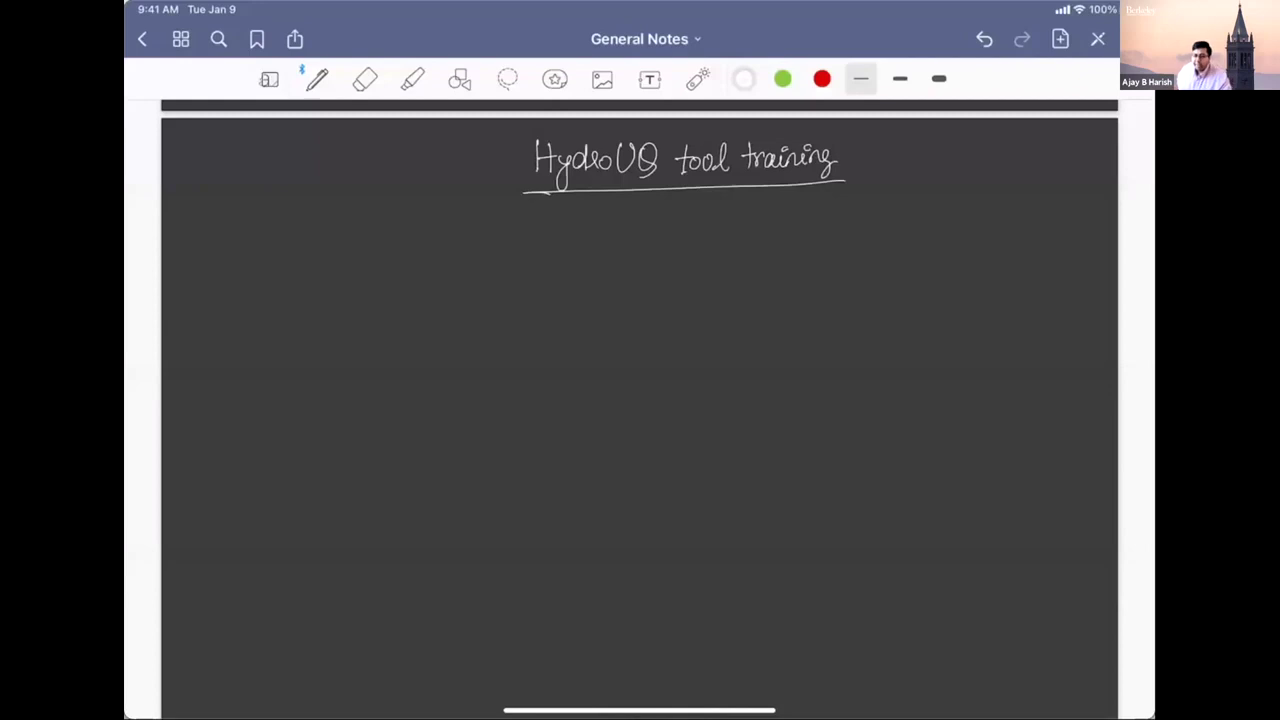
Step: Sketch two wavy lines and a box over the left one, then switch the pen to red
{"action": "mouse_move", "coordinate": [535, 287]}
{"action": "left_mouse_down"}
{"action": "mouse_move", "coordinate": [586, 414]}
{"action": "mouse_move", "coordinate": [723, 573]}
{"action": "left_mouse_up"}
{"action": "mouse_move", "coordinate": [818, 244]}
{"action": "left_mouse_down"}
{"action": "mouse_move", "coordinate": [877, 354]}
{"action": "mouse_move", "coordinate": [790, 573]}
{"action": "left_mouse_up"}
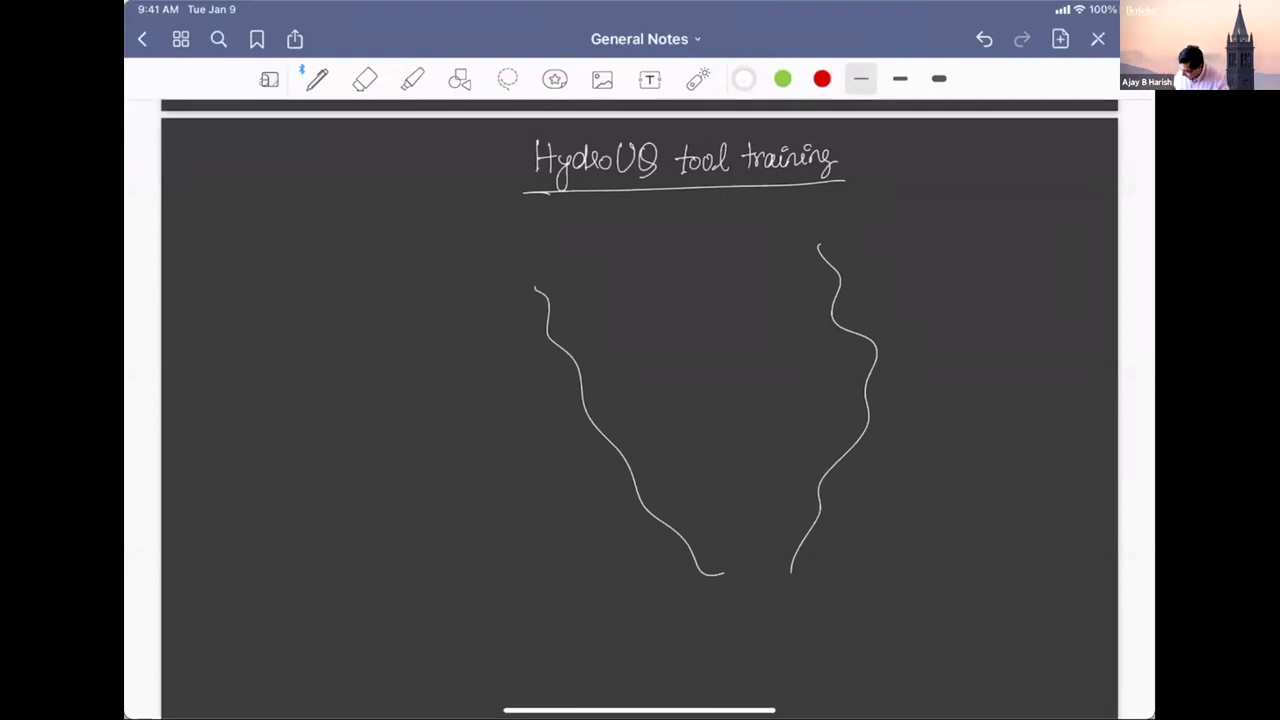
{"action": "mouse_move", "coordinate": [458, 390]}
{"action": "left_mouse_down"}
{"action": "mouse_move", "coordinate": [460, 535]}
{"action": "mouse_move", "coordinate": [528, 387]}
{"action": "mouse_move", "coordinate": [624, 386]}
{"action": "mouse_move", "coordinate": [652, 546]}
{"action": "left_mouse_up"}
{"action": "mouse_move", "coordinate": [462, 554]}
{"action": "left_mouse_down"}
{"action": "mouse_move", "coordinate": [660, 546]}
{"action": "mouse_move", "coordinate": [462, 555]}
{"action": "left_mouse_up"}
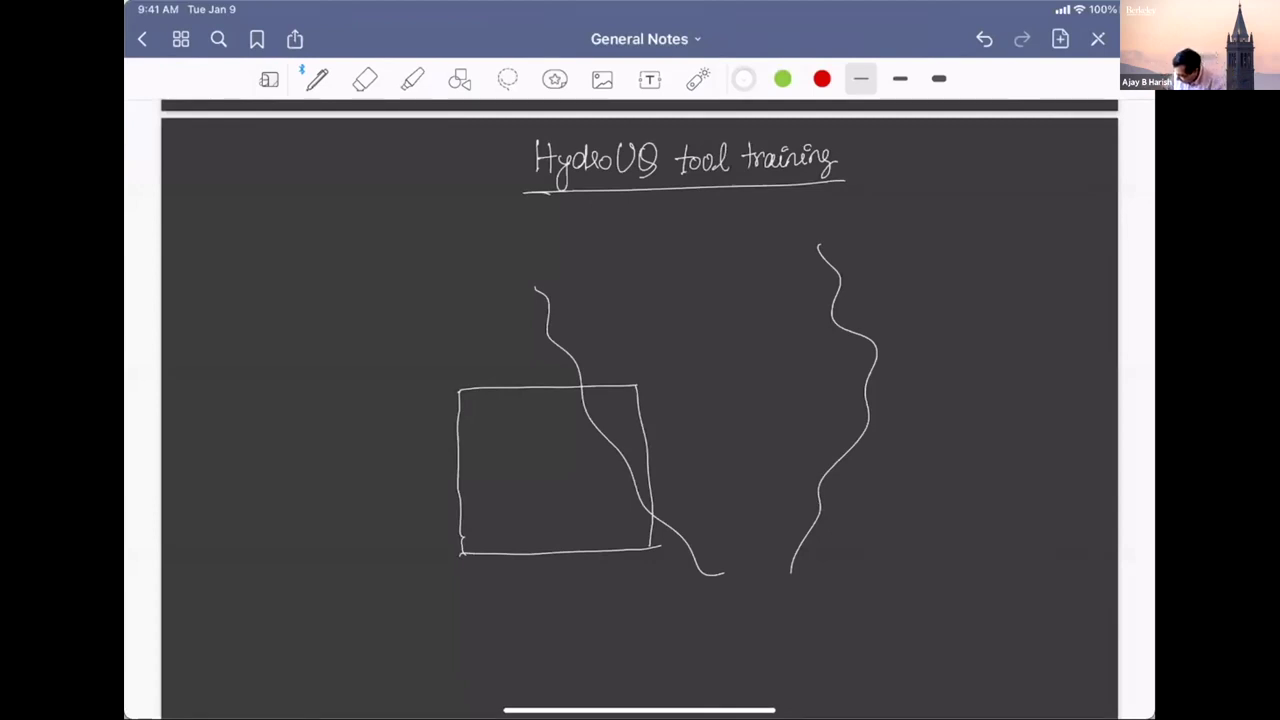
{"action": "left_click", "coordinate": [822, 78]}
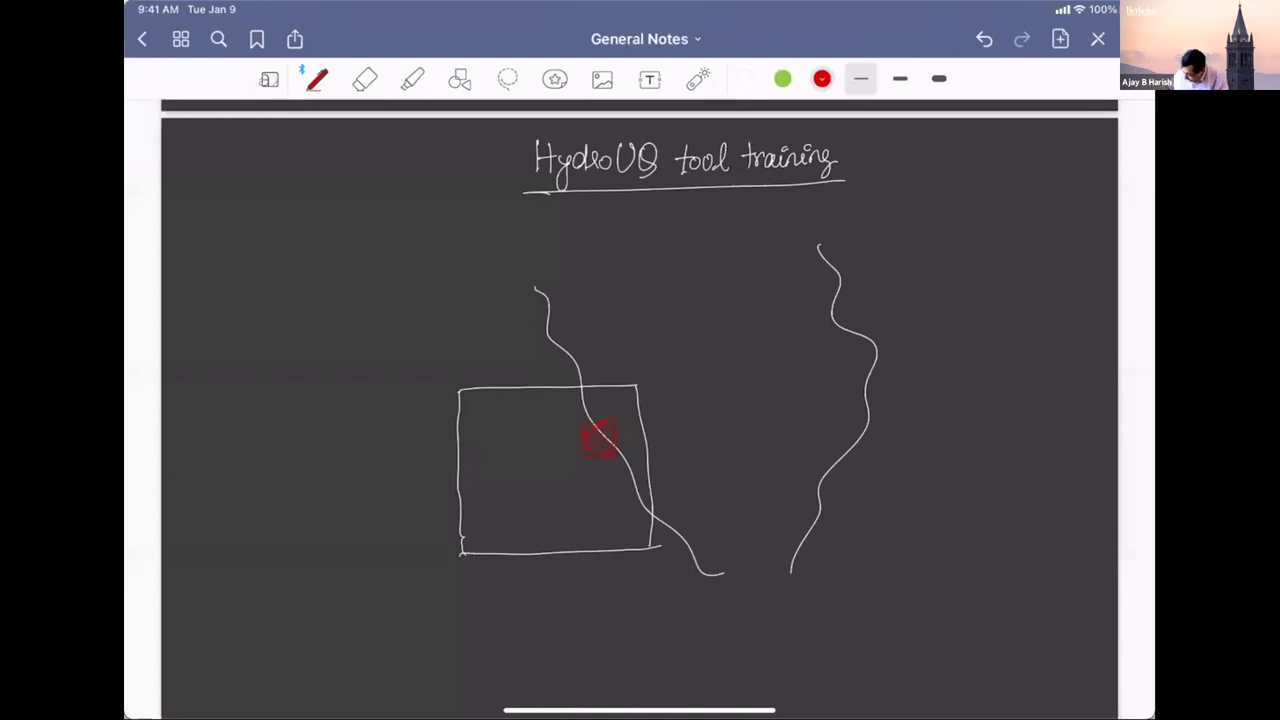
{"action": "left_click", "coordinate": [783, 78]}
{"action": "mouse_move", "coordinate": [585, 458]}
{"action": "left_mouse_down"}
{"action": "mouse_move", "coordinate": [584, 422]}
{"action": "mouse_move", "coordinate": [604, 418]}
{"action": "mouse_move", "coordinate": [620, 448]}
{"action": "mouse_move", "coordinate": [586, 460]}
{"action": "left_mouse_up"}
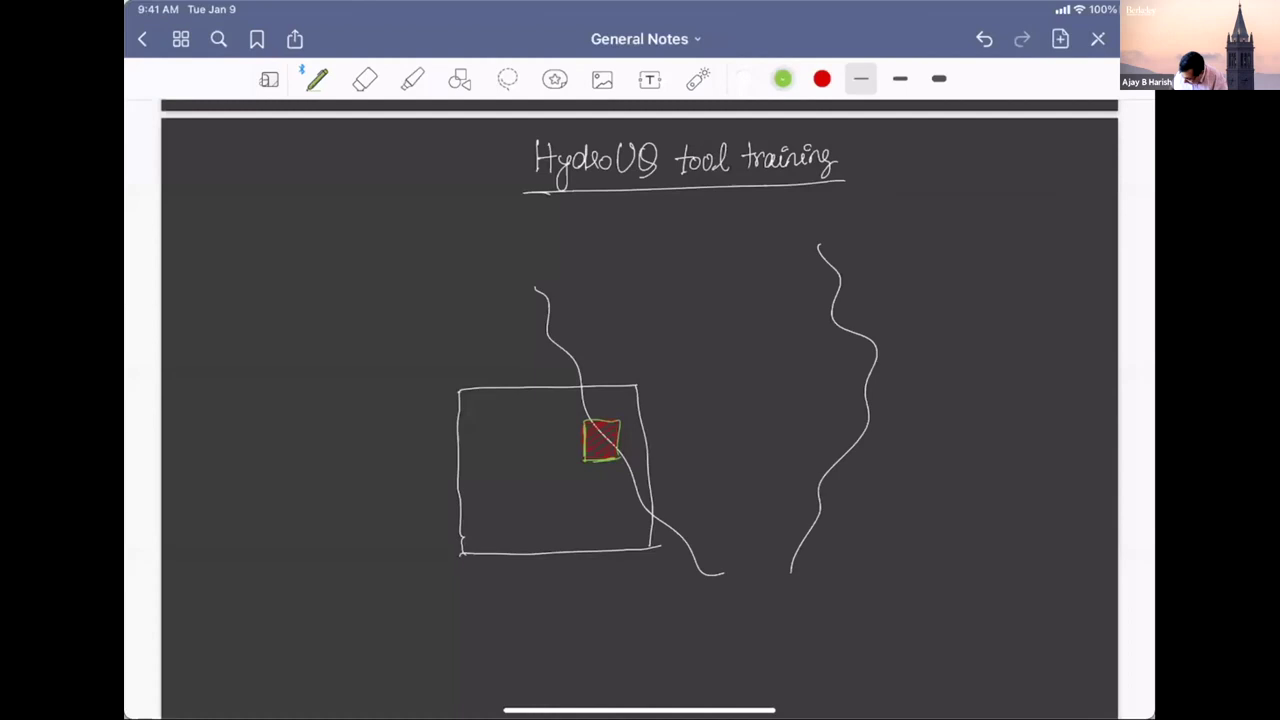
{"action": "left_click", "coordinate": [743, 78]}
{"action": "mouse_move", "coordinate": [497, 383]}
{"action": "left_mouse_down"}
{"action": "mouse_move", "coordinate": [510, 349]}
{"action": "mouse_move", "coordinate": [541, 340]}
{"action": "left_mouse_up"}
{"action": "mouse_move", "coordinate": [593, 300]}
{"action": "left_mouse_down"}
{"action": "mouse_move", "coordinate": [579, 321]}
{"action": "mouse_move", "coordinate": [612, 304]}
{"action": "mouse_move", "coordinate": [628, 318]}
{"action": "left_mouse_up"}
{"action": "mouse_move", "coordinate": [630, 296]}
{"action": "left_mouse_down"}
{"action": "mouse_move", "coordinate": [631, 321]}
{"action": "mouse_move", "coordinate": [639, 305]}
{"action": "mouse_move", "coordinate": [695, 315]}
{"action": "left_mouse_up"}
{"action": "left_click", "coordinate": [783, 78]}
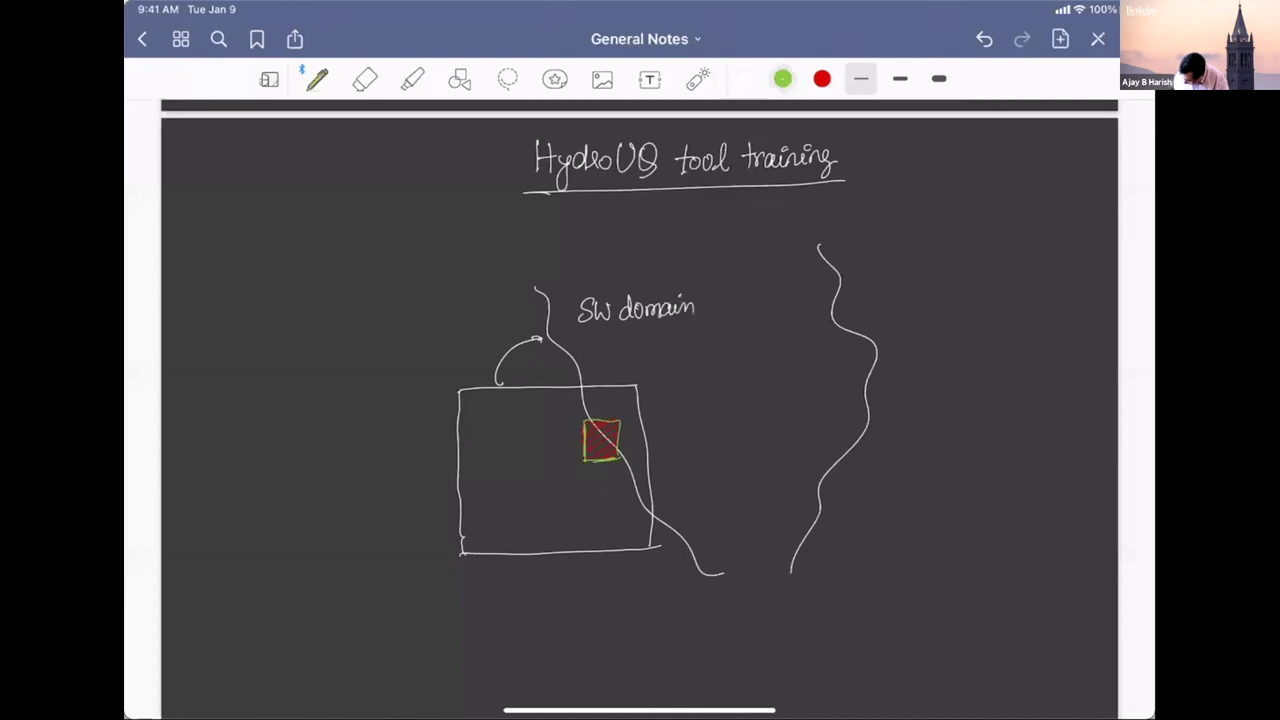
{"action": "left_click_drag", "start_coordinate": [620, 436], "coordinate": [810, 418]}
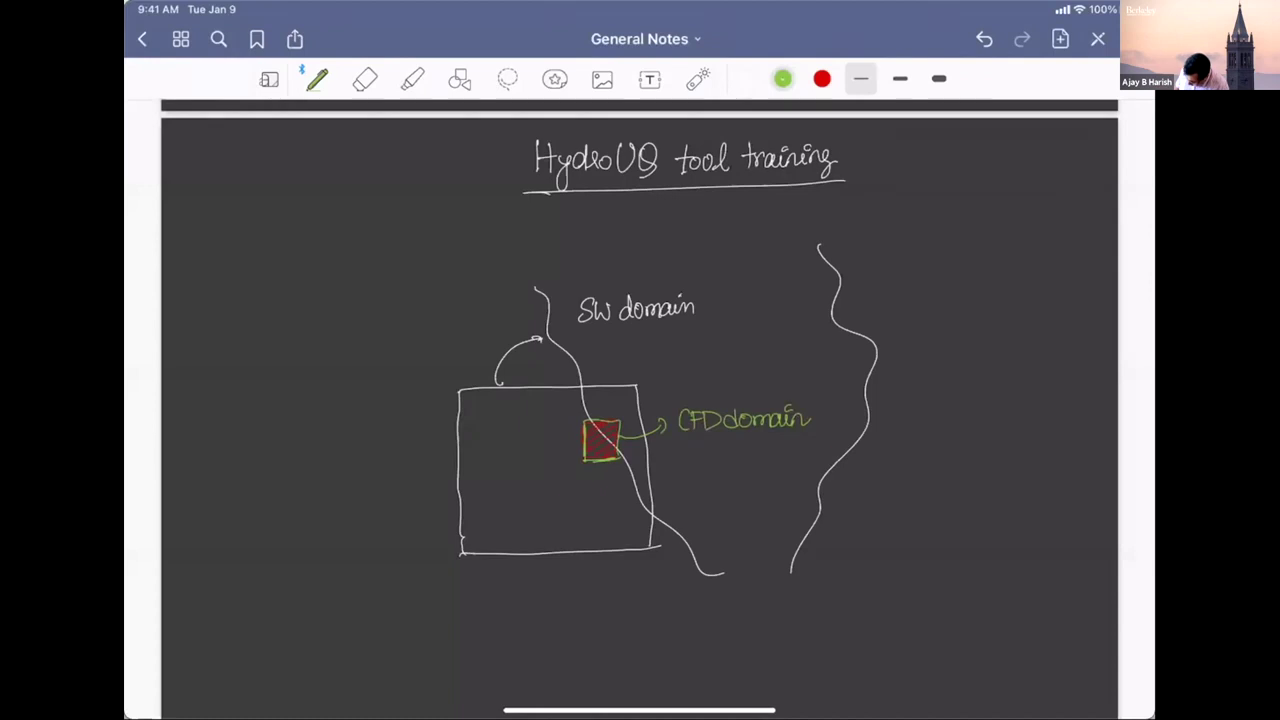
{"action": "mouse_move", "coordinate": [273, 318]}
{"action": "left_mouse_down"}
{"action": "mouse_move", "coordinate": [274, 360]}
{"action": "mouse_move", "coordinate": [328, 313]}
{"action": "mouse_move", "coordinate": [331, 362]}
{"action": "mouse_move", "coordinate": [282, 362]}
{"action": "mouse_move", "coordinate": [336, 295]}
{"action": "left_mouse_up"}
{"action": "left_click", "coordinate": [365, 78]}
{"action": "mouse_move", "coordinate": [290, 340]}
{"action": "left_mouse_down"}
{"action": "mouse_move", "coordinate": [320, 308]}
{"action": "mouse_move", "coordinate": [334, 360]}
{"action": "mouse_move", "coordinate": [274, 335]}
{"action": "left_mouse_up"}
{"action": "left_click", "coordinate": [317, 78]}
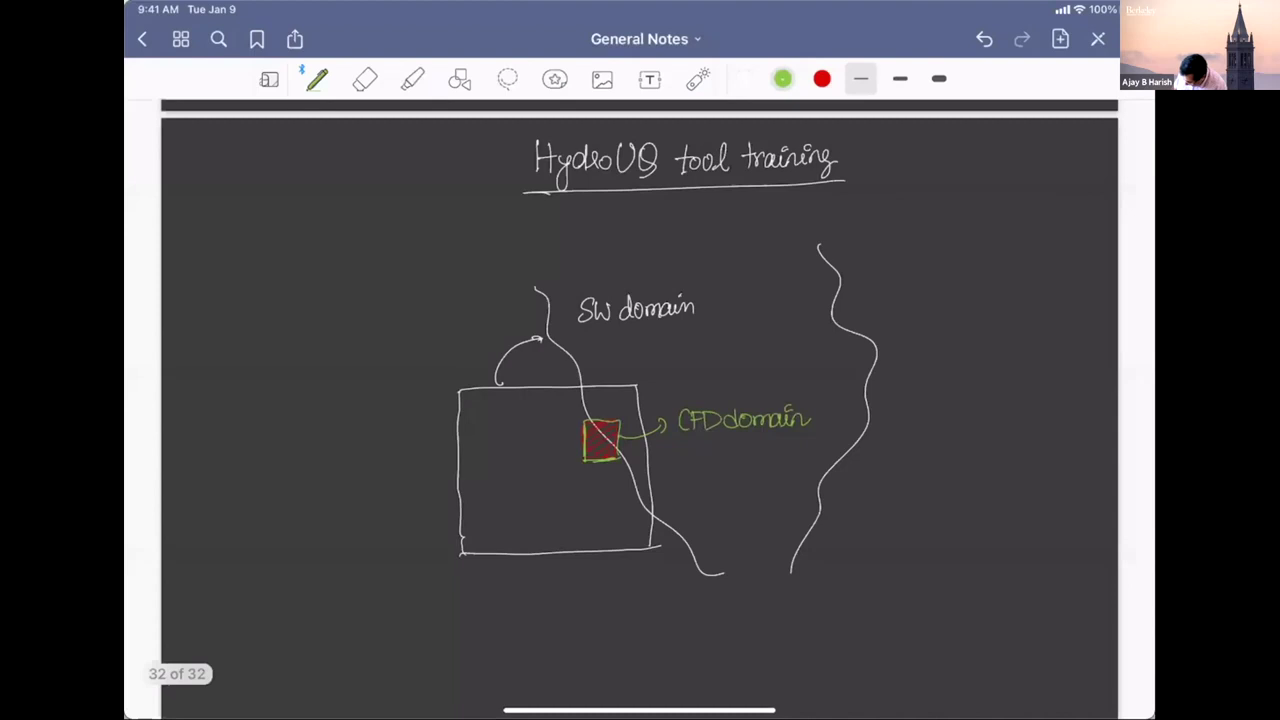
Step: Draw a green rectangle on the left side of the page
{"action": "left_click_drag", "start_coordinate": [234, 280], "coordinate": [246, 460]}
{"action": "mouse_move", "coordinate": [234, 280]}
{"action": "left_mouse_down"}
{"action": "mouse_move", "coordinate": [378, 280]}
{"action": "mouse_move", "coordinate": [380, 420]}
{"action": "left_mouse_up"}
{"action": "left_click_drag", "start_coordinate": [248, 462], "coordinate": [374, 456]}
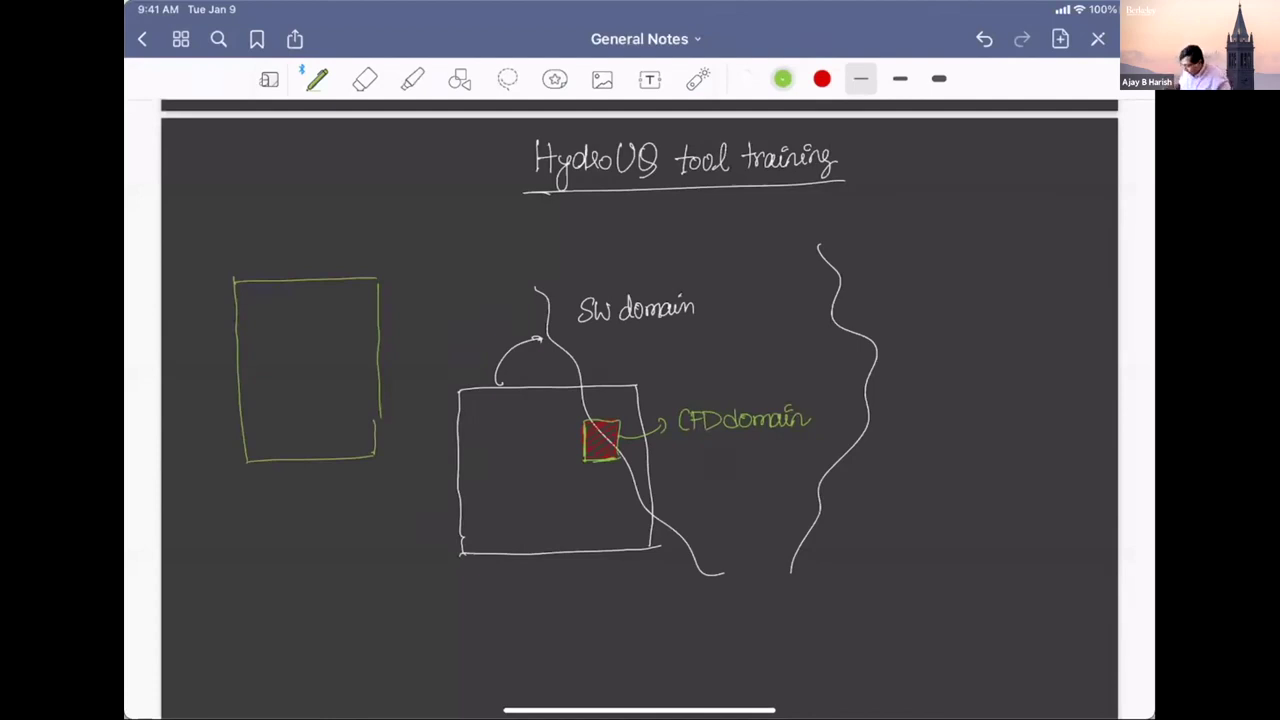
{"action": "left_click_drag", "start_coordinate": [379, 281], "coordinate": [368, 460]}
{"action": "left_click_drag", "start_coordinate": [240, 283], "coordinate": [380, 280]}
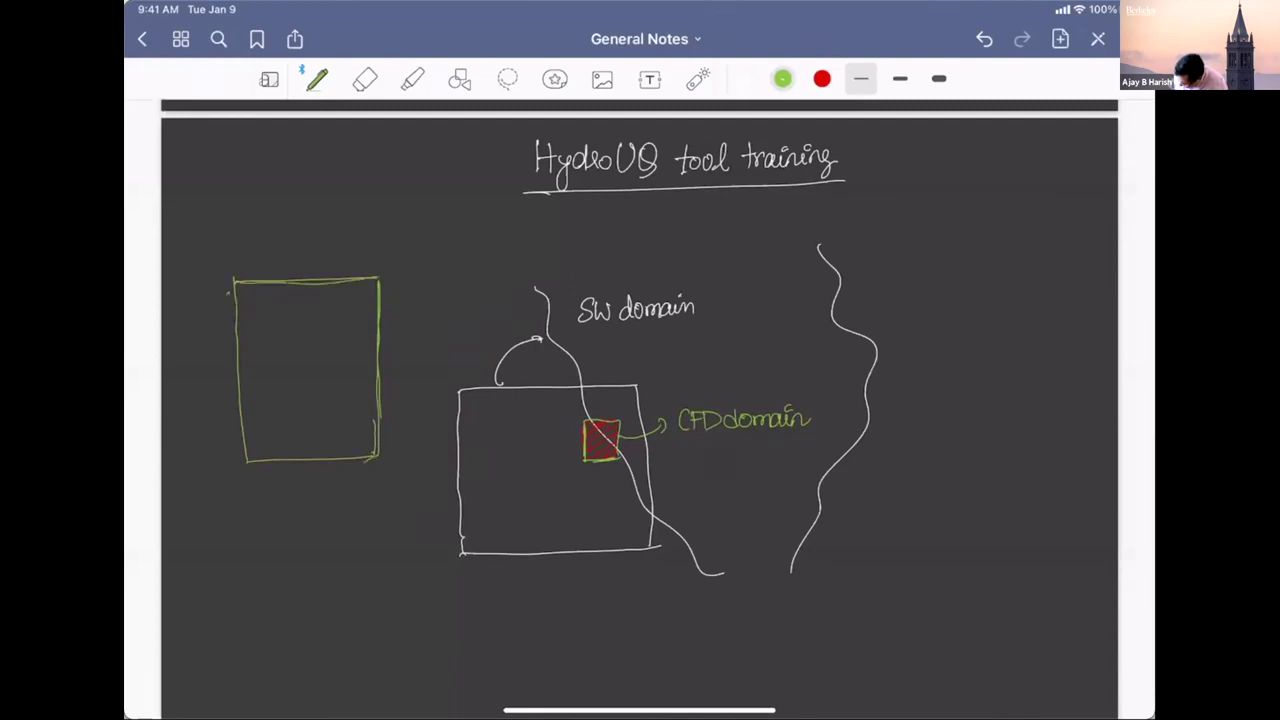
Step: In red, add building squares and a coastline reaching the rectangle's bottom edge
{"action": "left_click", "coordinate": [822, 78]}
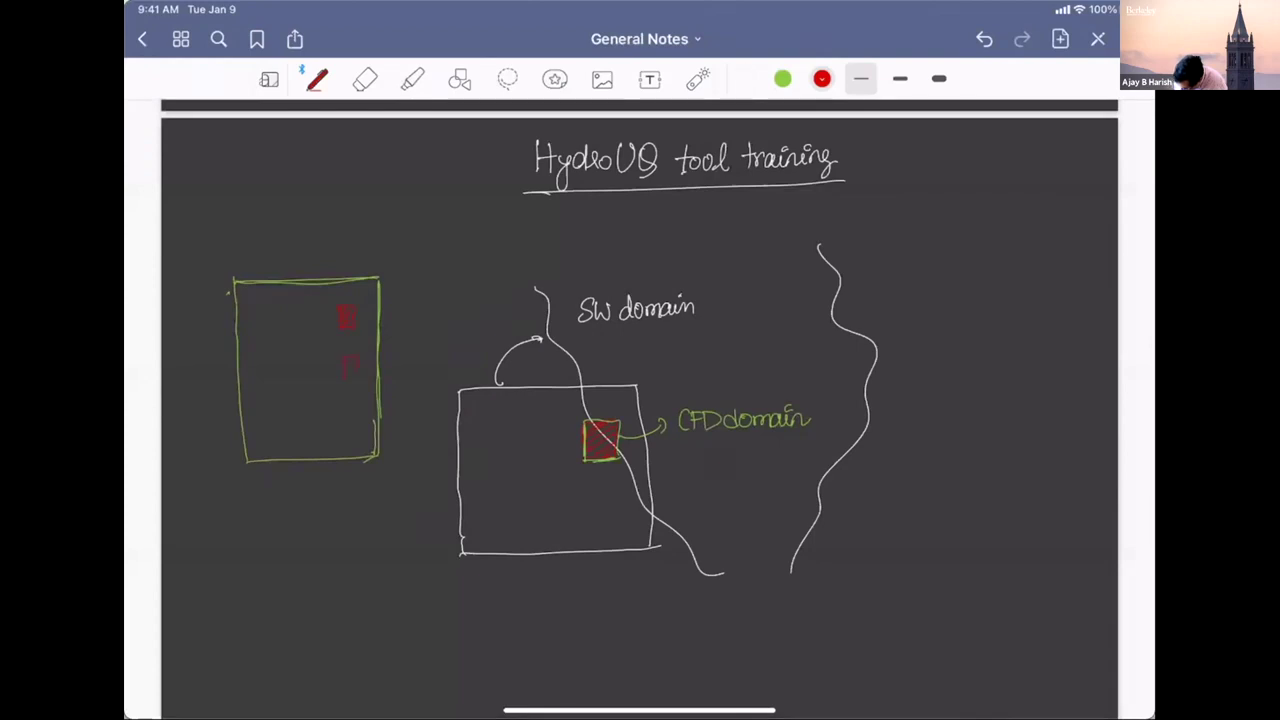
{"action": "left_click_drag", "start_coordinate": [342, 414], "coordinate": [357, 432]}
{"action": "left_click_drag", "start_coordinate": [310, 390], "coordinate": [330, 452]}
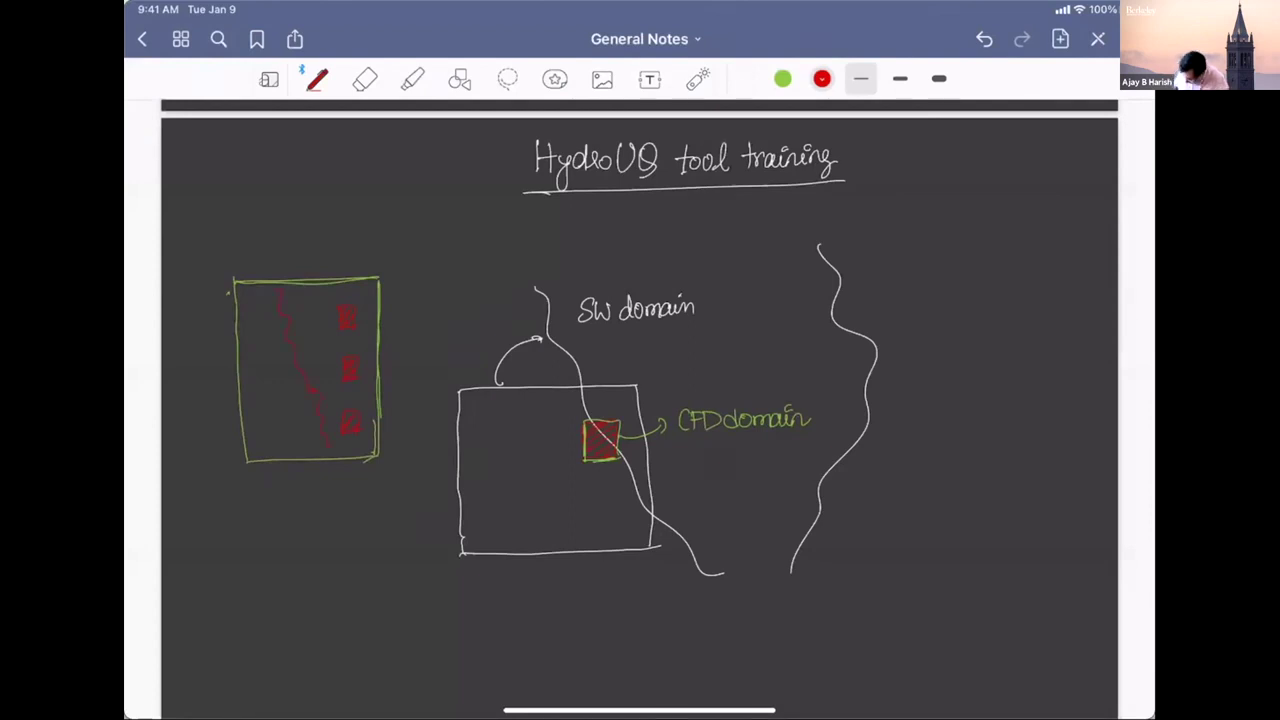
Step: In white, add leader arrows labelled 'Buildings' and 'Coastline'
{"action": "left_click", "coordinate": [744, 79]}
{"action": "left_click_drag", "start_coordinate": [353, 318], "coordinate": [463, 278]}
{"action": "mouse_move", "coordinate": [474, 256]}
{"action": "left_mouse_down"}
{"action": "mouse_move", "coordinate": [475, 280]}
{"action": "mouse_move", "coordinate": [495, 280]}
{"action": "left_mouse_up"}
{"action": "left_click_drag", "start_coordinate": [496, 270], "coordinate": [514, 286]}
{"action": "mouse_move", "coordinate": [278, 290]}
{"action": "left_mouse_down"}
{"action": "mouse_move", "coordinate": [306, 250]}
{"action": "mouse_move", "coordinate": [340, 236]}
{"action": "left_mouse_up"}
{"action": "left_click_drag", "start_coordinate": [350, 224], "coordinate": [356, 236]}
{"action": "left_click_drag", "start_coordinate": [366, 222], "coordinate": [378, 234]}
{"action": "mouse_move", "coordinate": [386, 210]}
{"action": "left_mouse_down"}
{"action": "mouse_move", "coordinate": [385, 234]}
{"action": "mouse_move", "coordinate": [392, 216]}
{"action": "left_mouse_up"}
{"action": "mouse_move", "coordinate": [400, 206]}
{"action": "left_mouse_down"}
{"action": "mouse_move", "coordinate": [398, 232]}
{"action": "mouse_move", "coordinate": [432, 228]}
{"action": "left_mouse_up"}
Step: Write 'SW domain' with an arrow below the rectangle
{"action": "mouse_move", "coordinate": [338, 466]}
{"action": "left_mouse_down"}
{"action": "mouse_move", "coordinate": [344, 498]}
{"action": "mouse_move", "coordinate": [354, 492]}
{"action": "mouse_move", "coordinate": [304, 538]}
{"action": "left_mouse_up"}
{"action": "mouse_move", "coordinate": [334, 522]}
{"action": "left_mouse_down"}
{"action": "mouse_move", "coordinate": [330, 536]}
{"action": "mouse_move", "coordinate": [340, 516]}
{"action": "left_mouse_up"}
{"action": "left_click_drag", "start_coordinate": [324, 552], "coordinate": [310, 572]}
{"action": "left_click_drag", "start_coordinate": [322, 562], "coordinate": [366, 578]}
{"action": "left_click_drag", "start_coordinate": [376, 566], "coordinate": [384, 578]}
{"action": "left_click_drag", "start_coordinate": [386, 570], "coordinate": [394, 578]}
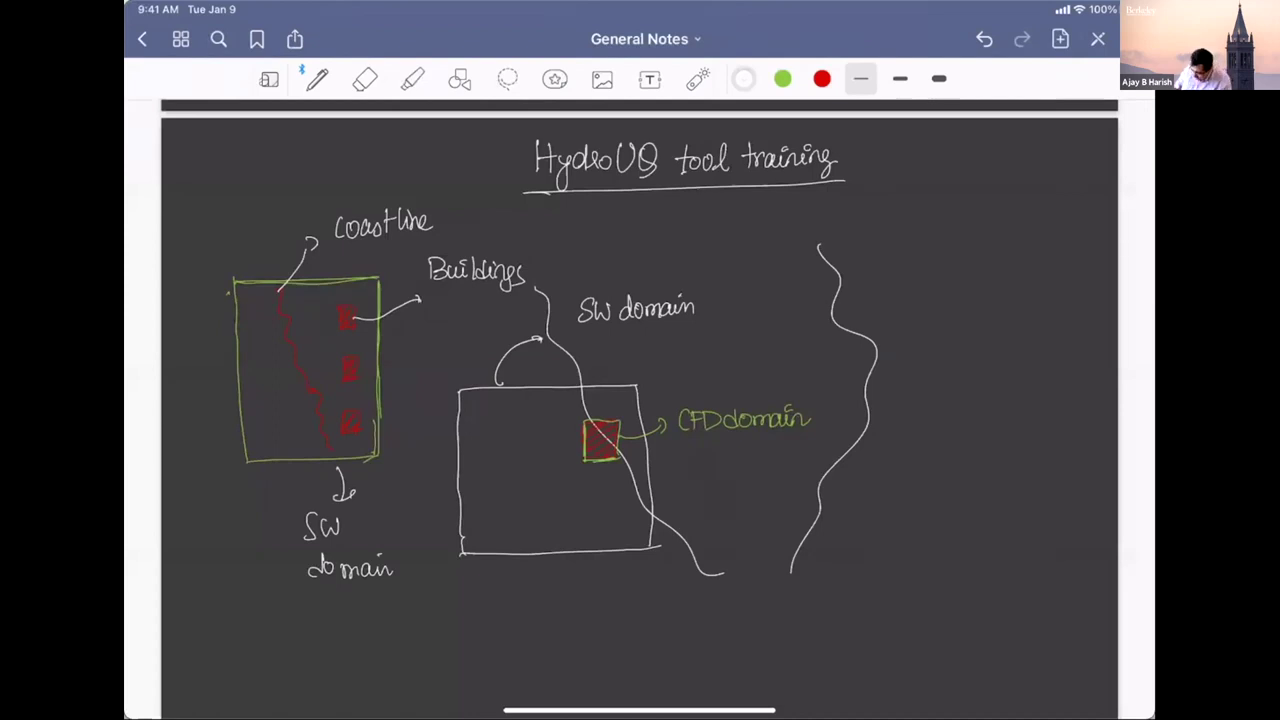
Step: Draw incoming wave crests, flow arrows and a dashed curve inside the green box
{"action": "mouse_move", "coordinate": [249, 332]}
{"action": "left_mouse_down"}
{"action": "mouse_move", "coordinate": [253, 364]}
{"action": "mouse_move", "coordinate": [258, 331]}
{"action": "mouse_move", "coordinate": [263, 368]}
{"action": "mouse_move", "coordinate": [298, 329]}
{"action": "mouse_move", "coordinate": [314, 366]}
{"action": "left_mouse_up"}
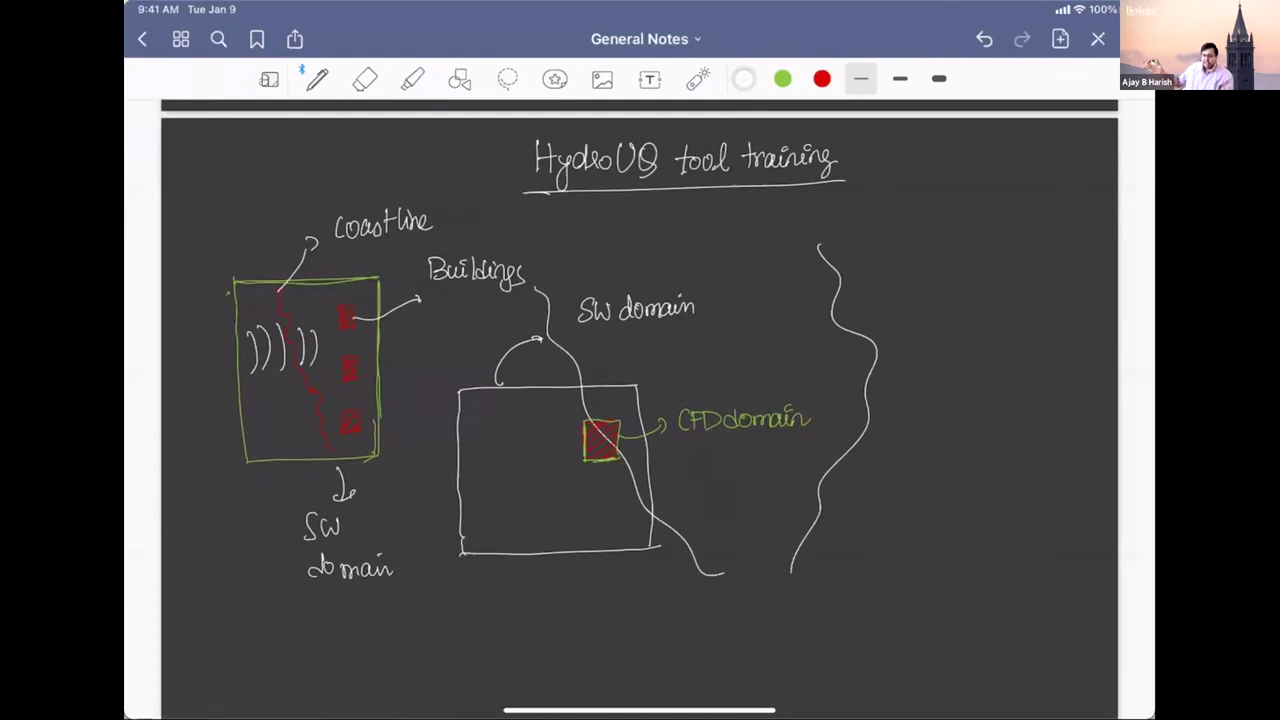
{"action": "left_click_drag", "start_coordinate": [254, 404], "coordinate": [302, 401]}
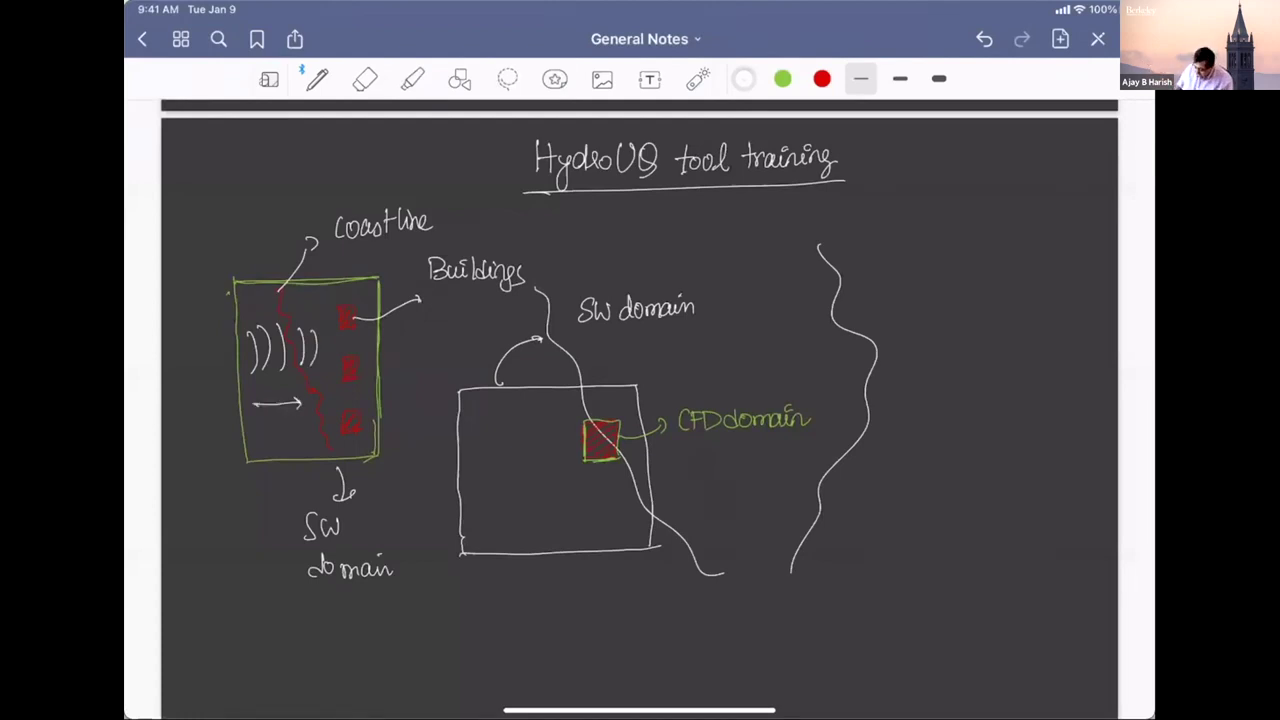
{"action": "left_click_drag", "start_coordinate": [378, 400], "coordinate": [304, 422]}
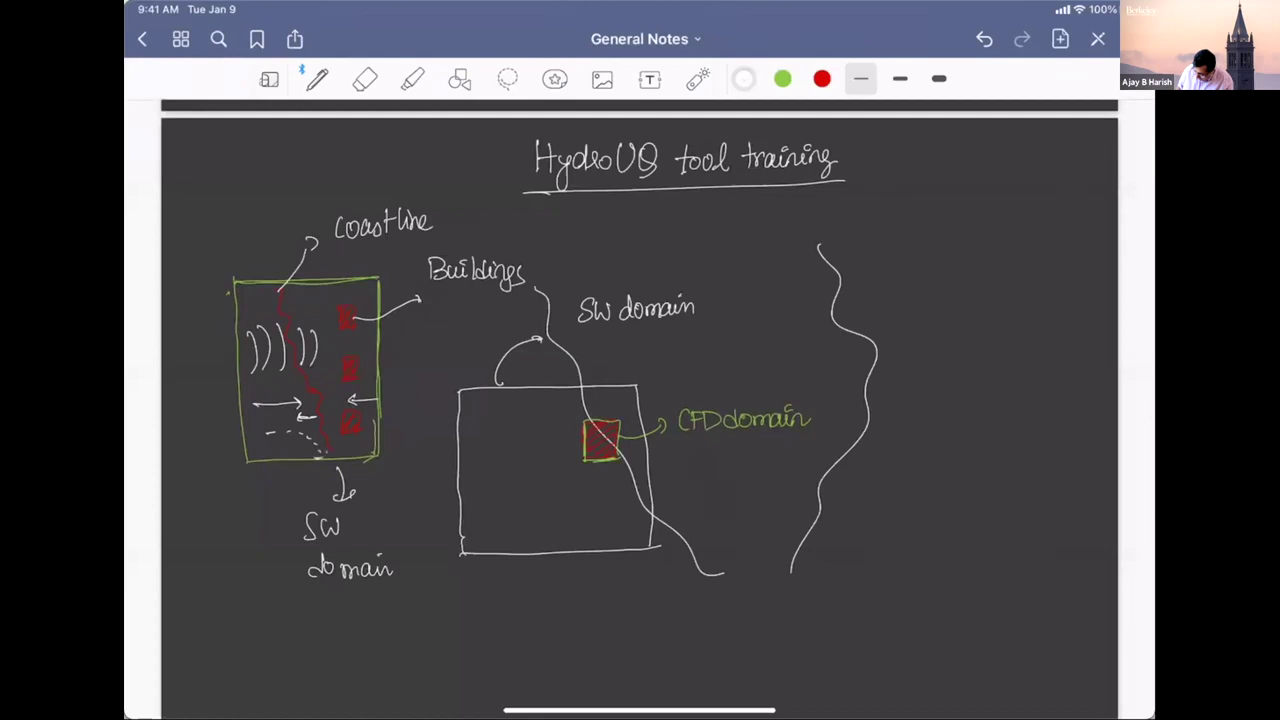
{"action": "mouse_move", "coordinate": [284, 446]}
{"action": "left_mouse_down"}
{"action": "mouse_move", "coordinate": [296, 444]}
{"action": "mouse_move", "coordinate": [286, 452]}
{"action": "left_mouse_up"}
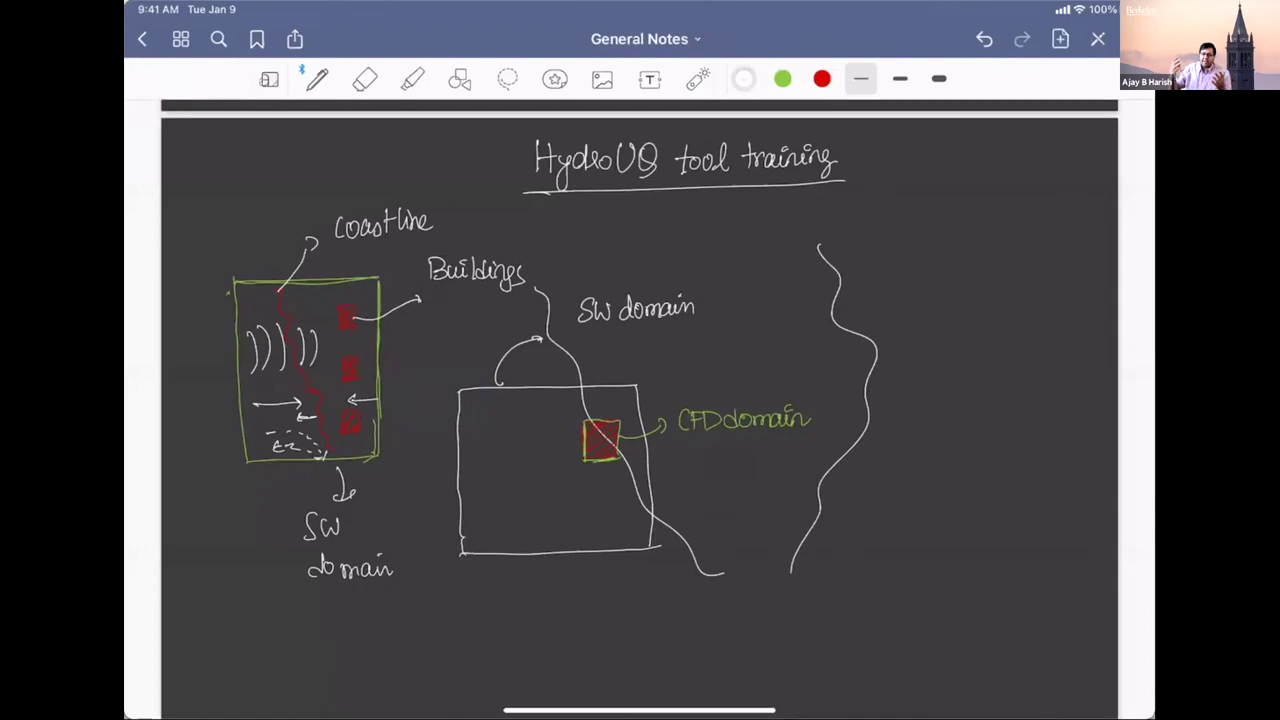
Step: Write a dashed list 'Inlet', 'Outlet', 'Wall' beside the right wavy line
{"action": "left_click_drag", "start_coordinate": [912, 224], "coordinate": [938, 224]}
{"action": "mouse_move", "coordinate": [927, 224]}
{"action": "left_mouse_down"}
{"action": "mouse_move", "coordinate": [927, 246]}
{"action": "mouse_move", "coordinate": [975, 243]}
{"action": "left_mouse_up"}
{"action": "left_click_drag", "start_coordinate": [973, 220], "coordinate": [974, 244]}
{"action": "left_click_drag", "start_coordinate": [968, 230], "coordinate": [981, 229]}
{"action": "mouse_move", "coordinate": [936, 271]}
{"action": "left_mouse_down"}
{"action": "mouse_move", "coordinate": [964, 294]}
{"action": "mouse_move", "coordinate": [978, 282]}
{"action": "left_mouse_up"}
{"action": "left_click_drag", "start_coordinate": [980, 280], "coordinate": [990, 293]}
{"action": "left_click_drag", "start_coordinate": [990, 272], "coordinate": [991, 296]}
{"action": "left_click_drag", "start_coordinate": [985, 281], "coordinate": [997, 280]}
{"action": "left_click_drag", "start_coordinate": [925, 340], "coordinate": [986, 350]}
{"action": "left_click_drag", "start_coordinate": [881, 238], "coordinate": [892, 237]}
{"action": "left_click_drag", "start_coordinate": [869, 284], "coordinate": [880, 283]}
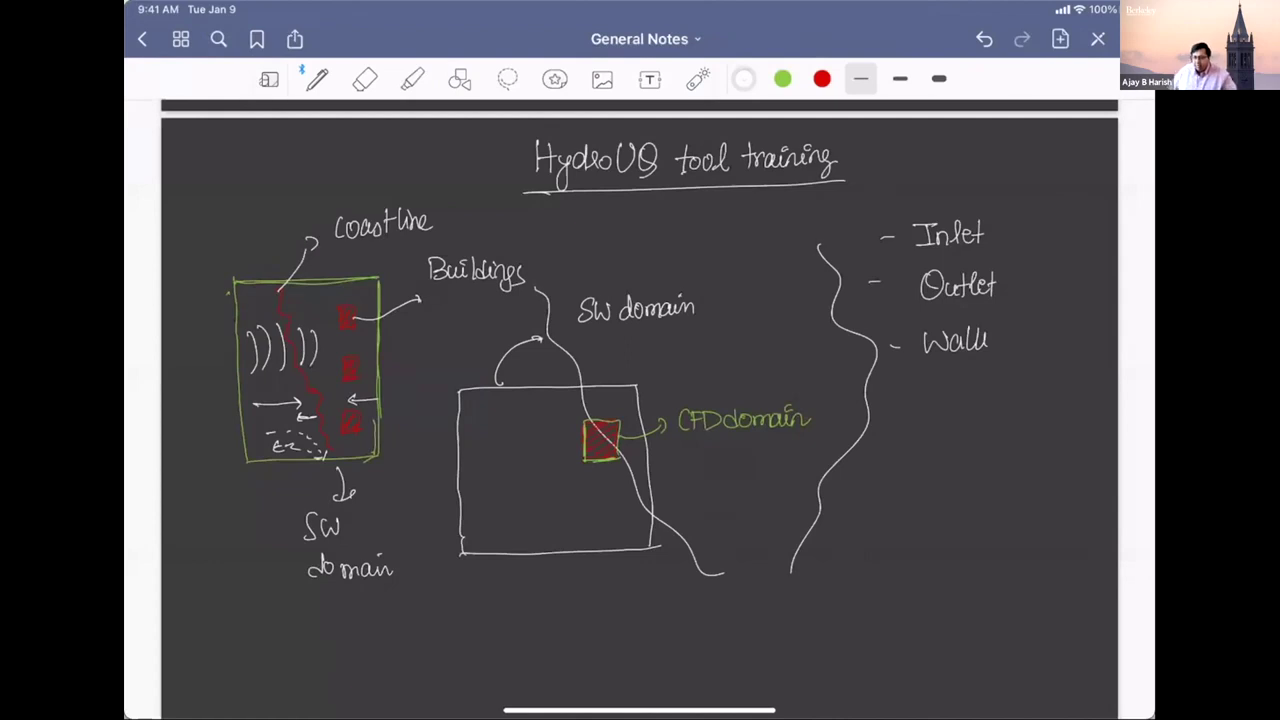
Step: Annotate Wall with a question mark and Inlet with → v=0
{"action": "left_click", "coordinate": [1020, 356]}
{"action": "mouse_move", "coordinate": [1000, 338]}
{"action": "left_mouse_down"}
{"action": "mouse_move", "coordinate": [1018, 393]}
{"action": "mouse_move", "coordinate": [1047, 375]}
{"action": "mouse_move", "coordinate": [1026, 366]}
{"action": "left_mouse_up"}
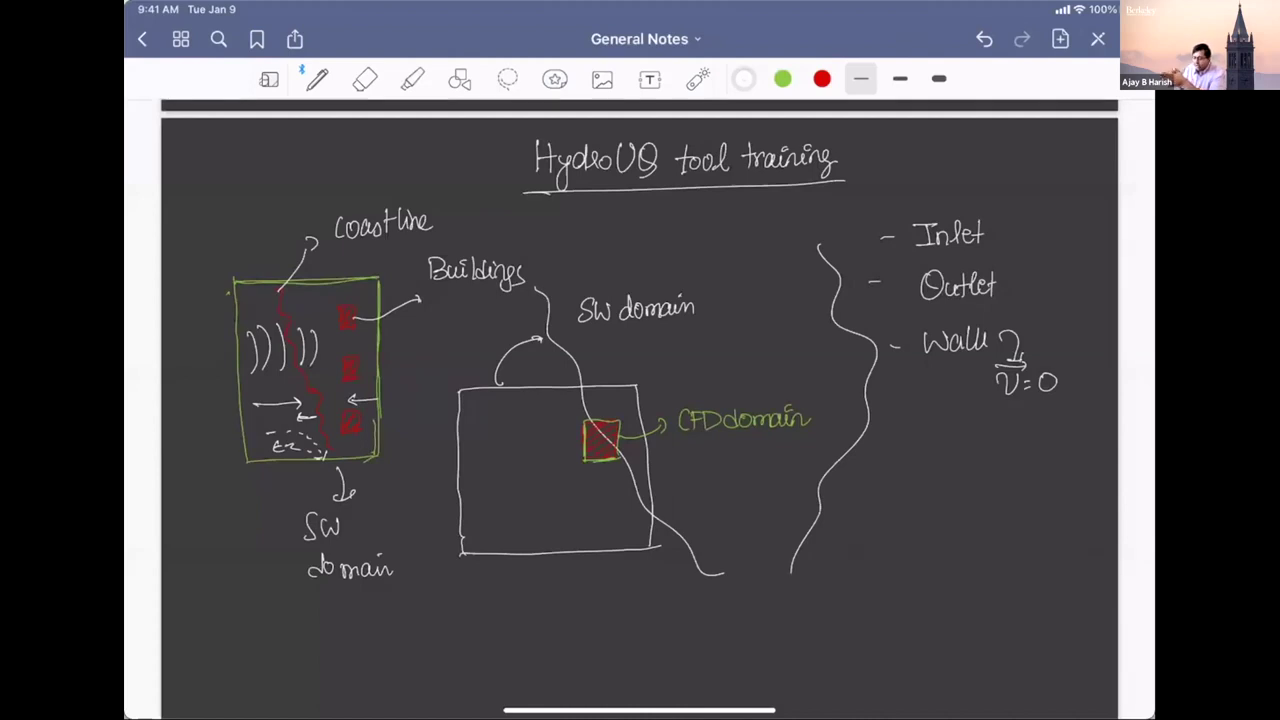
{"action": "mouse_move", "coordinate": [1002, 232]}
{"action": "left_mouse_down"}
{"action": "mouse_move", "coordinate": [1022, 231]}
{"action": "mouse_move", "coordinate": [1014, 243]}
{"action": "mouse_move", "coordinate": [1051, 218]}
{"action": "mouse_move", "coordinate": [1072, 230]}
{"action": "left_mouse_up"}
{"action": "left_click_drag", "start_coordinate": [1078, 221], "coordinate": [1077, 222]}
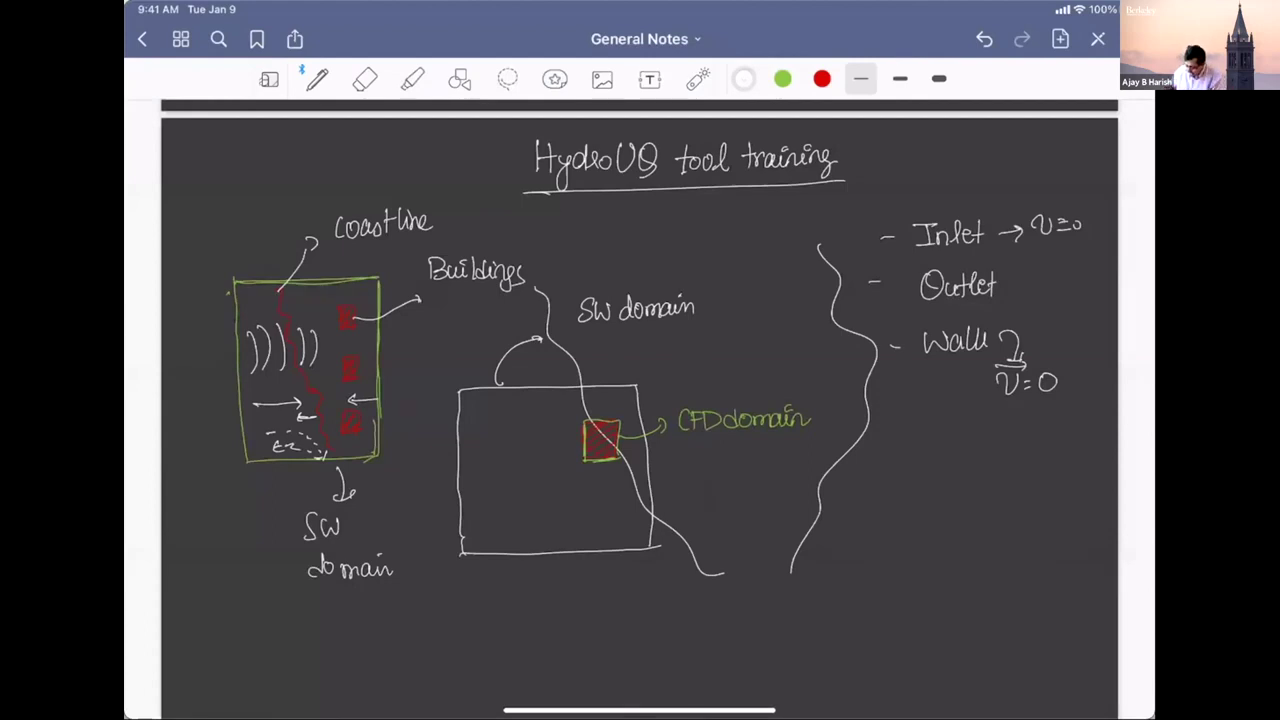
Step: Draw a width arrow under the green box labelled d
{"action": "left_click_drag", "start_coordinate": [254, 486], "coordinate": [378, 484]}
{"action": "left_click_drag", "start_coordinate": [367, 474], "coordinate": [368, 489]}
{"action": "left_click_drag", "start_coordinate": [266, 477], "coordinate": [272, 516]}
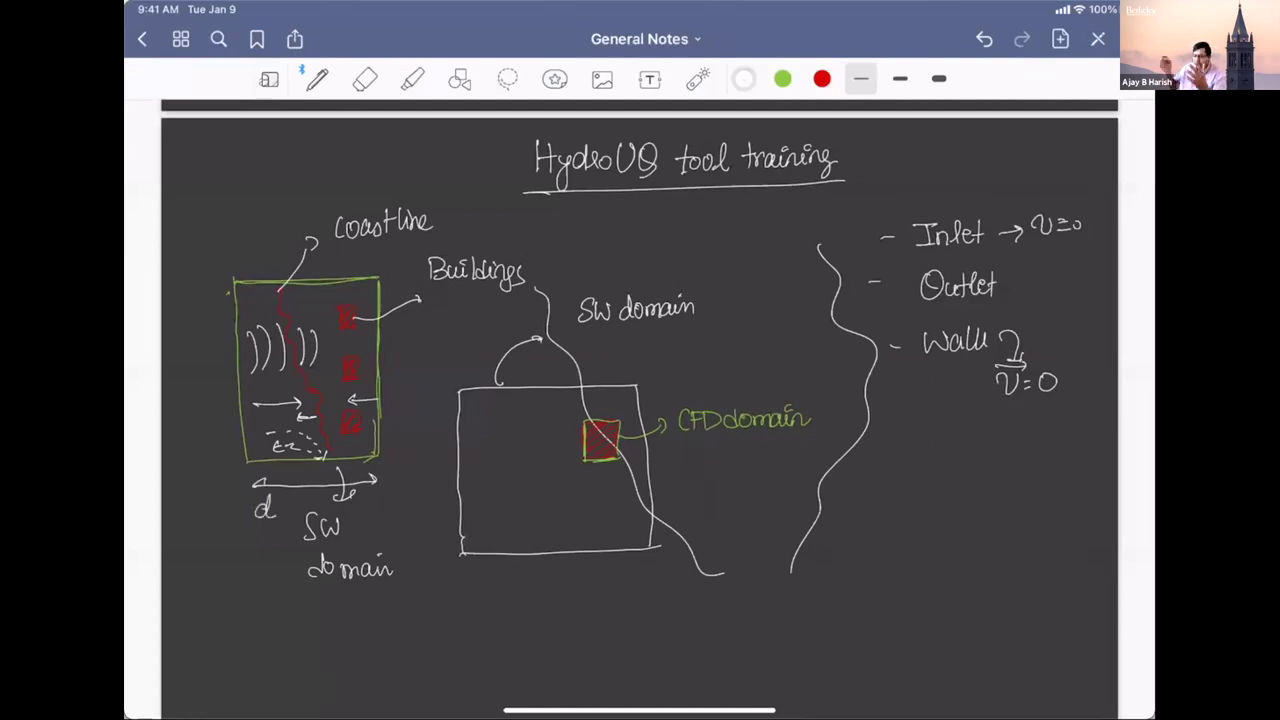
Step: Write the boxed time formula u ⇒ t : 2d/u below the sketch
{"action": "mouse_move", "coordinate": [257, 610]}
{"action": "left_mouse_down"}
{"action": "mouse_move", "coordinate": [263, 627]}
{"action": "mouse_move", "coordinate": [284, 627]}
{"action": "mouse_move", "coordinate": [284, 599]}
{"action": "left_mouse_up"}
{"action": "left_click_drag", "start_coordinate": [280, 593], "coordinate": [337, 627]}
{"action": "mouse_move", "coordinate": [333, 609]}
{"action": "left_mouse_down"}
{"action": "mouse_move", "coordinate": [346, 619]}
{"action": "mouse_move", "coordinate": [336, 631]}
{"action": "left_mouse_up"}
{"action": "mouse_move", "coordinate": [382, 616]}
{"action": "left_mouse_down"}
{"action": "mouse_move", "coordinate": [389, 627]}
{"action": "mouse_move", "coordinate": [391, 599]}
{"action": "left_mouse_up"}
{"action": "left_click_drag", "start_coordinate": [384, 612], "coordinate": [398, 609]}
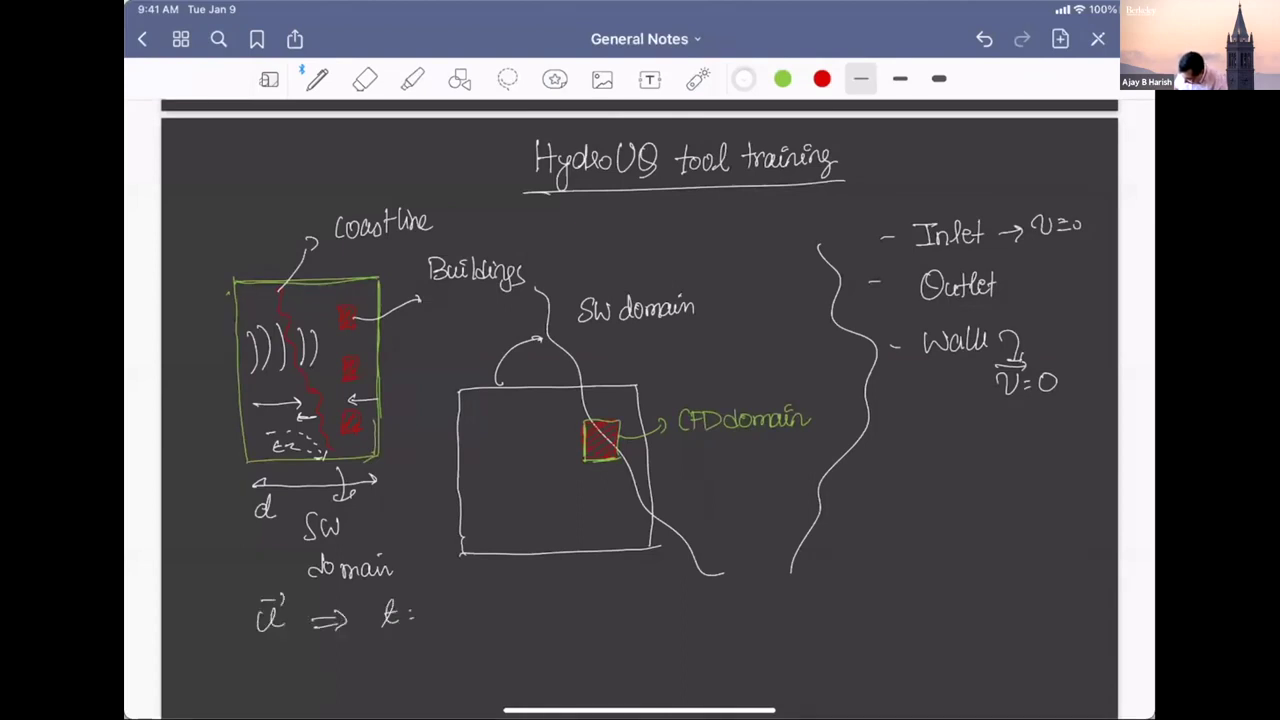
{"action": "left_click_drag", "start_coordinate": [441, 597], "coordinate": [450, 619]}
{"action": "mouse_move", "coordinate": [432, 629]}
{"action": "left_mouse_down"}
{"action": "mouse_move", "coordinate": [440, 641]}
{"action": "mouse_move", "coordinate": [455, 630]}
{"action": "left_mouse_up"}
{"action": "mouse_move", "coordinate": [364, 590]}
{"action": "left_mouse_down"}
{"action": "mouse_move", "coordinate": [470, 665]}
{"action": "mouse_move", "coordinate": [380, 680]}
{"action": "mouse_move", "coordinate": [473, 676]}
{"action": "left_mouse_up"}
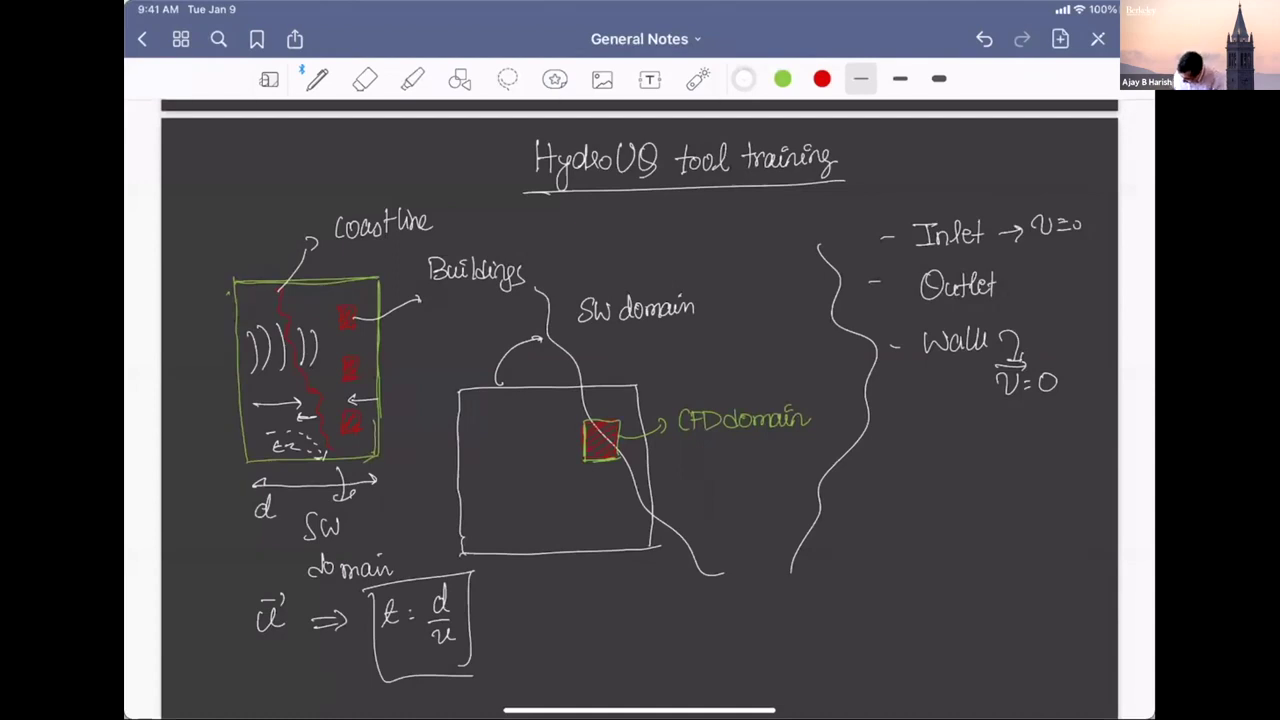
{"action": "left_click_drag", "start_coordinate": [418, 597], "coordinate": [428, 615]}
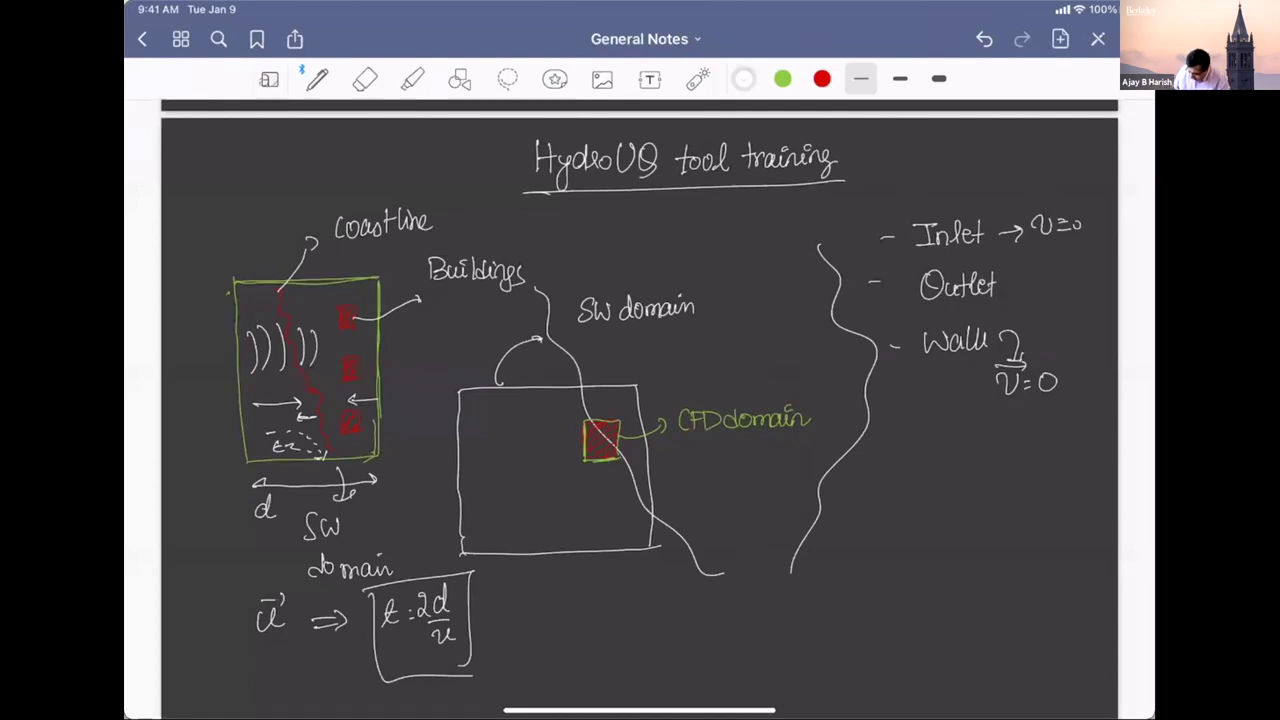
Step: Add an 'Sw' inflow arrow into the green box, then open Hydro-UQ's SW-CFD interface page
{"action": "mouse_move", "coordinate": [214, 311]}
{"action": "left_mouse_down"}
{"action": "mouse_move", "coordinate": [248, 312]}
{"action": "mouse_move", "coordinate": [180, 322]}
{"action": "left_mouse_up"}
{"action": "mouse_move", "coordinate": [194, 312]}
{"action": "left_mouse_down"}
{"action": "mouse_move", "coordinate": [204, 322]}
{"action": "mouse_move", "coordinate": [210, 303]}
{"action": "left_mouse_up"}
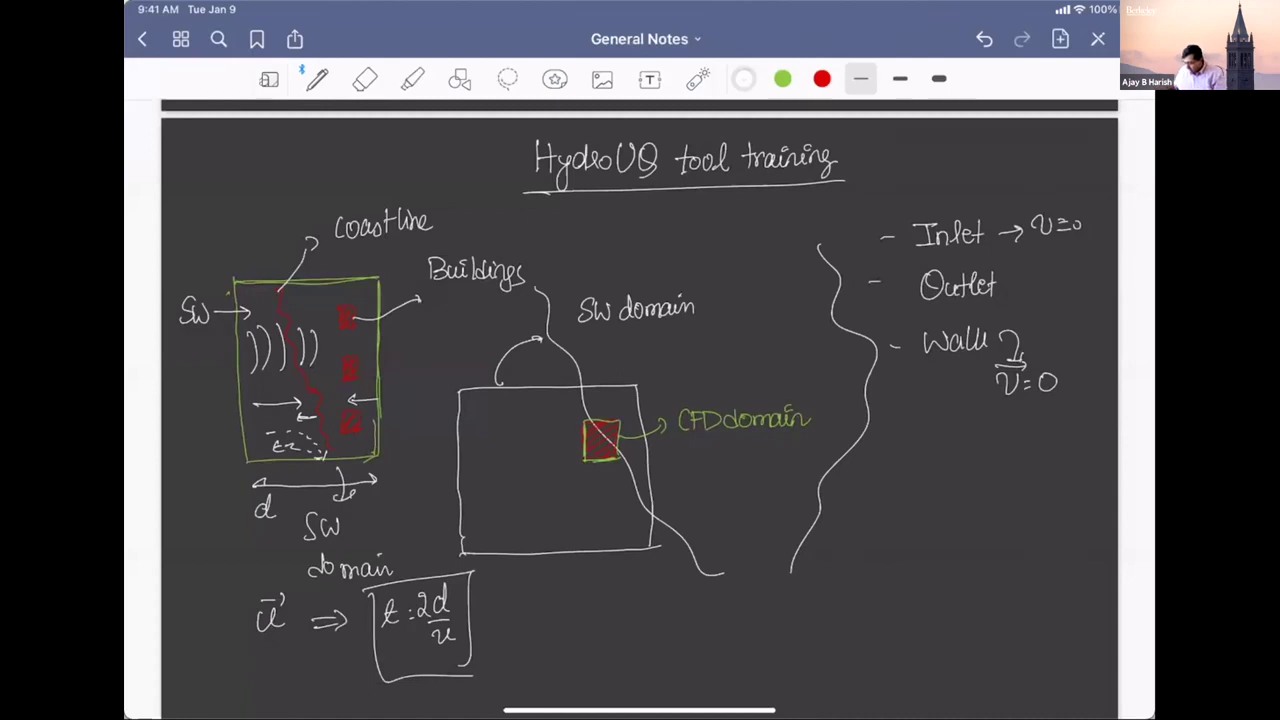
{"action": "left_click", "coordinate": [365, 79]}
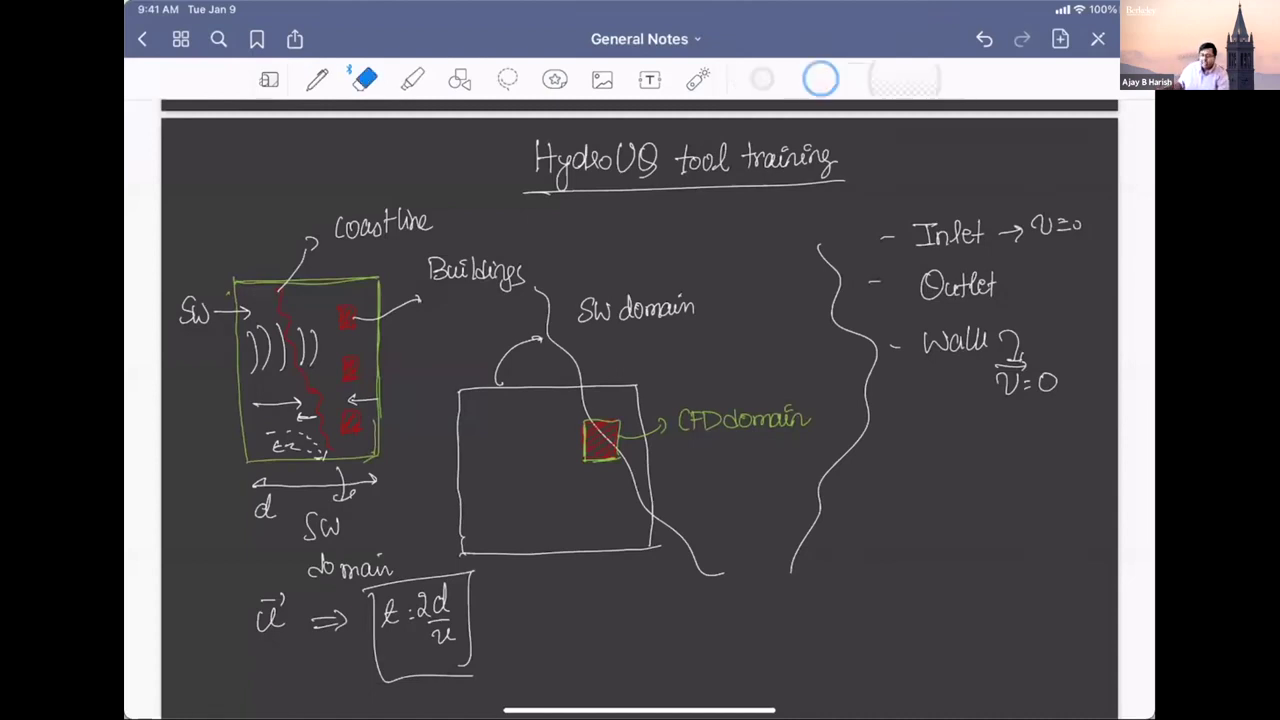
{"action": "scroll", "coordinate": [640, 400], "scroll_direction": "down", "scroll_amount": 10}
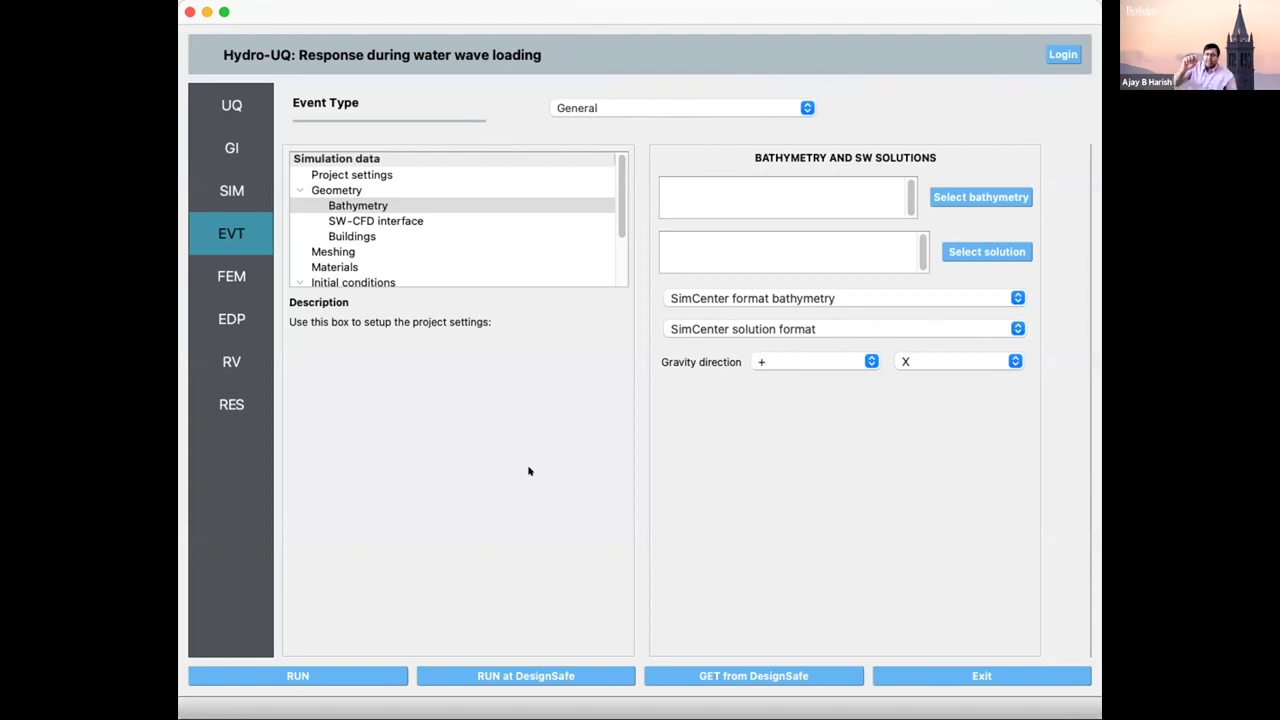
{"action": "left_click", "coordinate": [500, 215]}
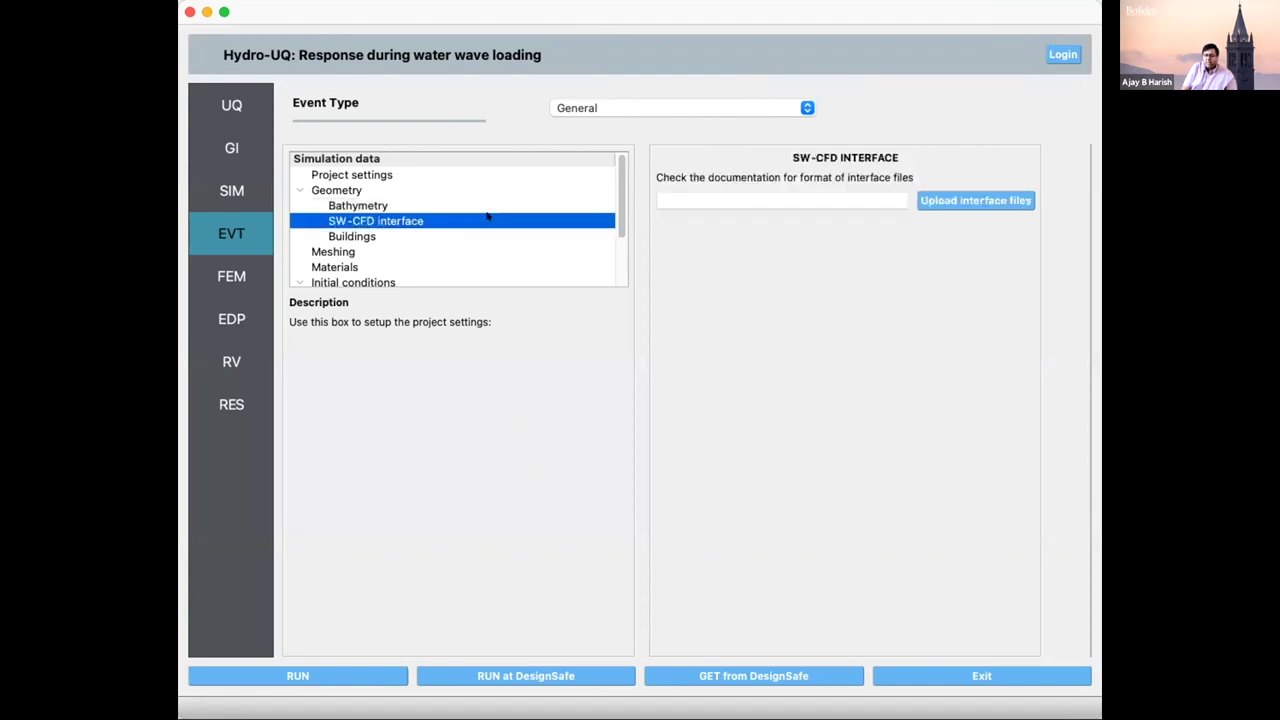
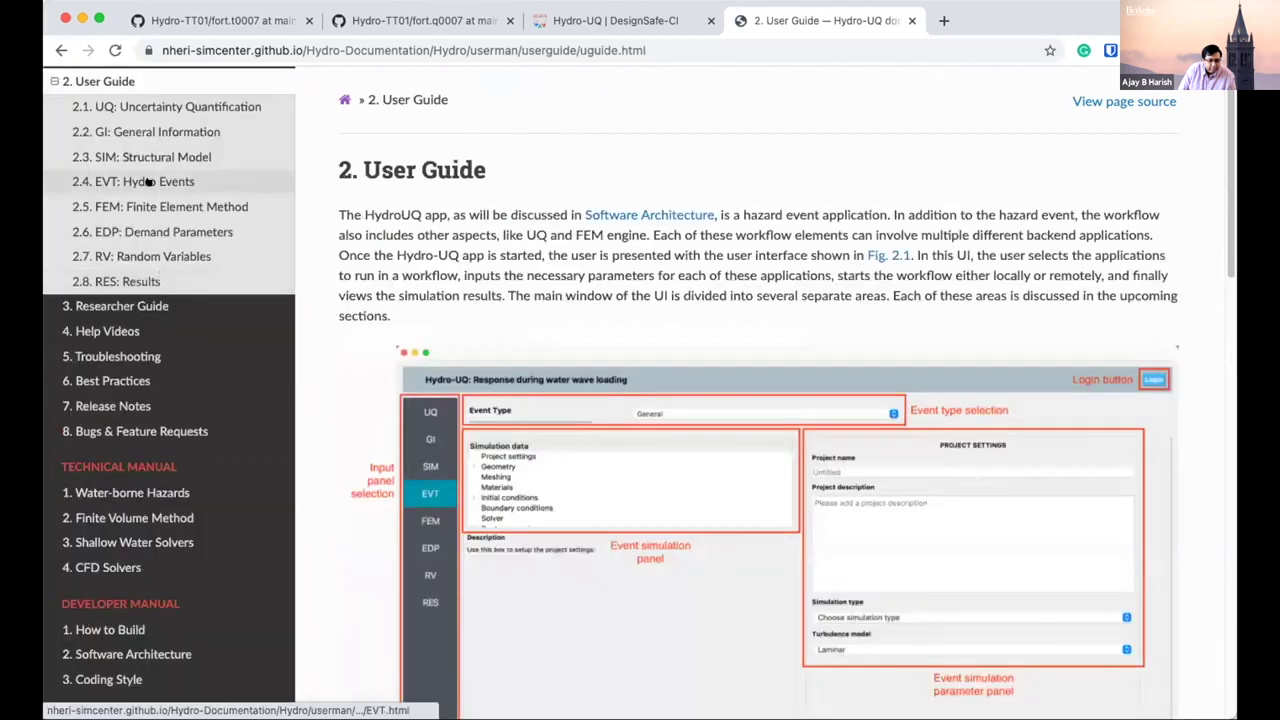
Step: Go to EVT: Hydro Events > Geometry > SW-CFD interface and select the example interface file lines
{"action": "left_click", "coordinate": [147, 181]}
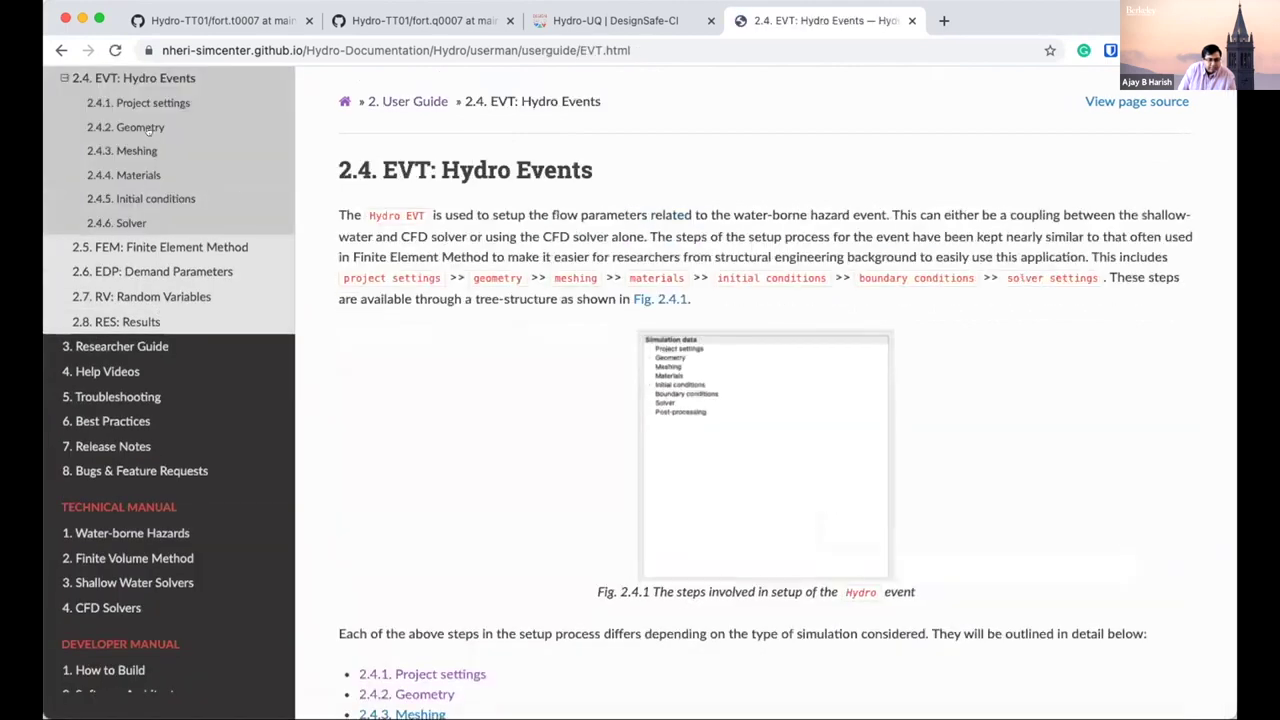
{"action": "left_click", "coordinate": [148, 122]}
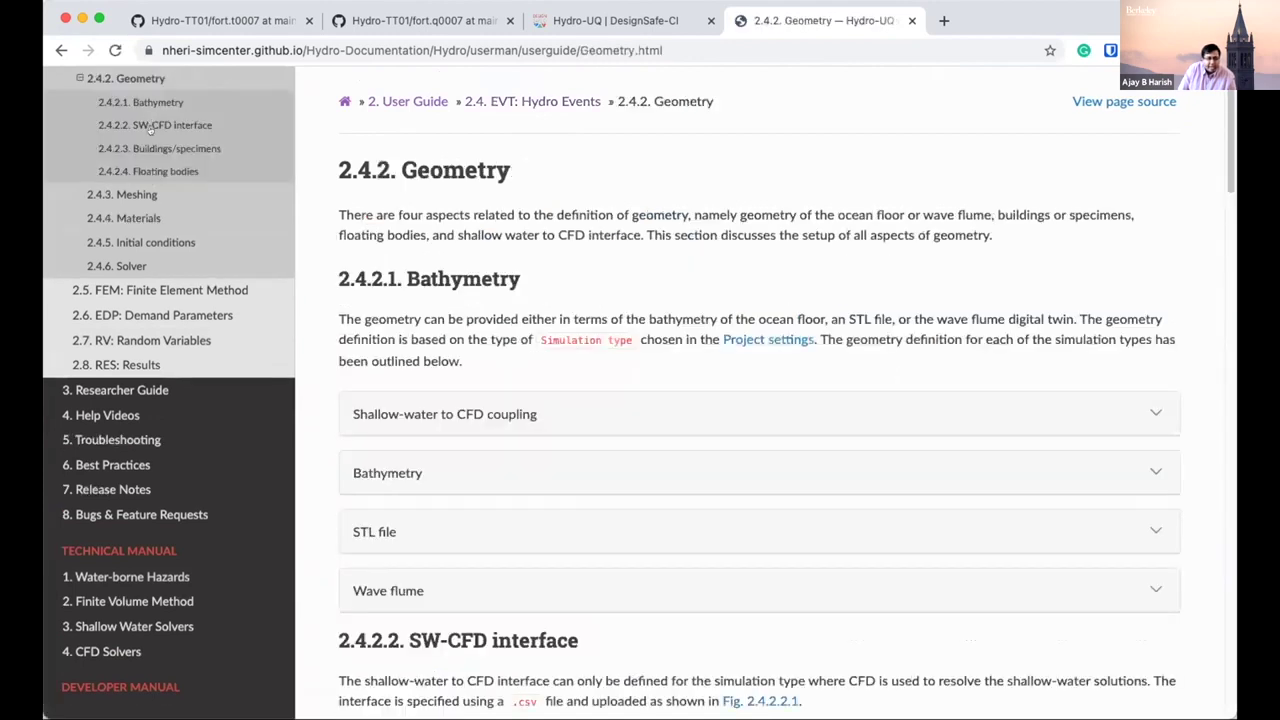
{"action": "left_click", "coordinate": [184, 124]}
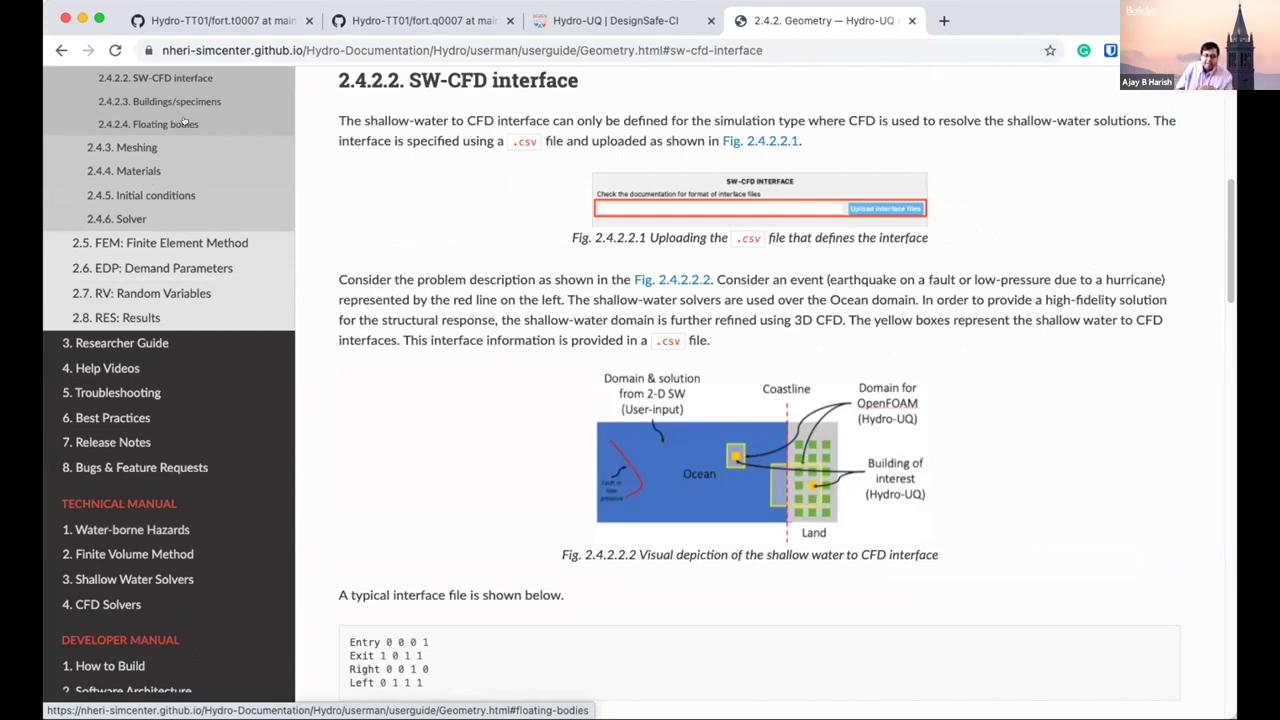
{"action": "scroll", "coordinate": [448, 358], "scroll_direction": "down", "scroll_amount": 5}
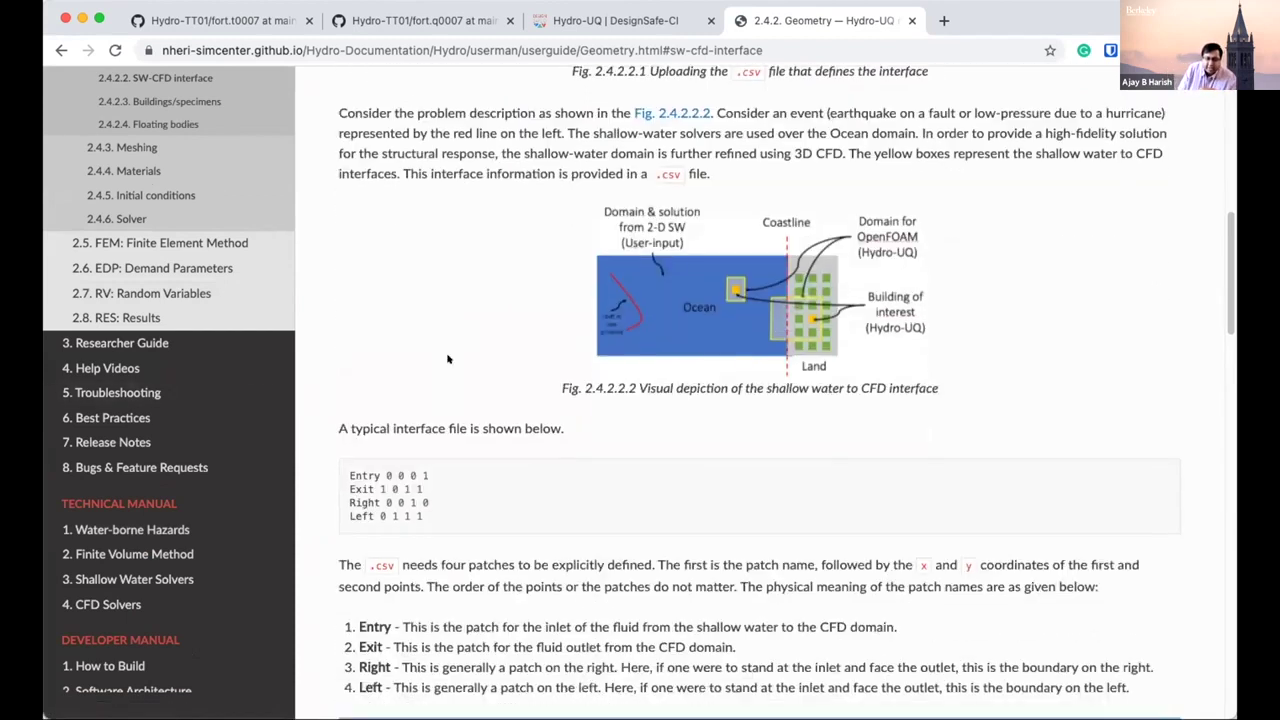
{"action": "left_click_drag", "start_coordinate": [345, 385], "coordinate": [435, 437]}
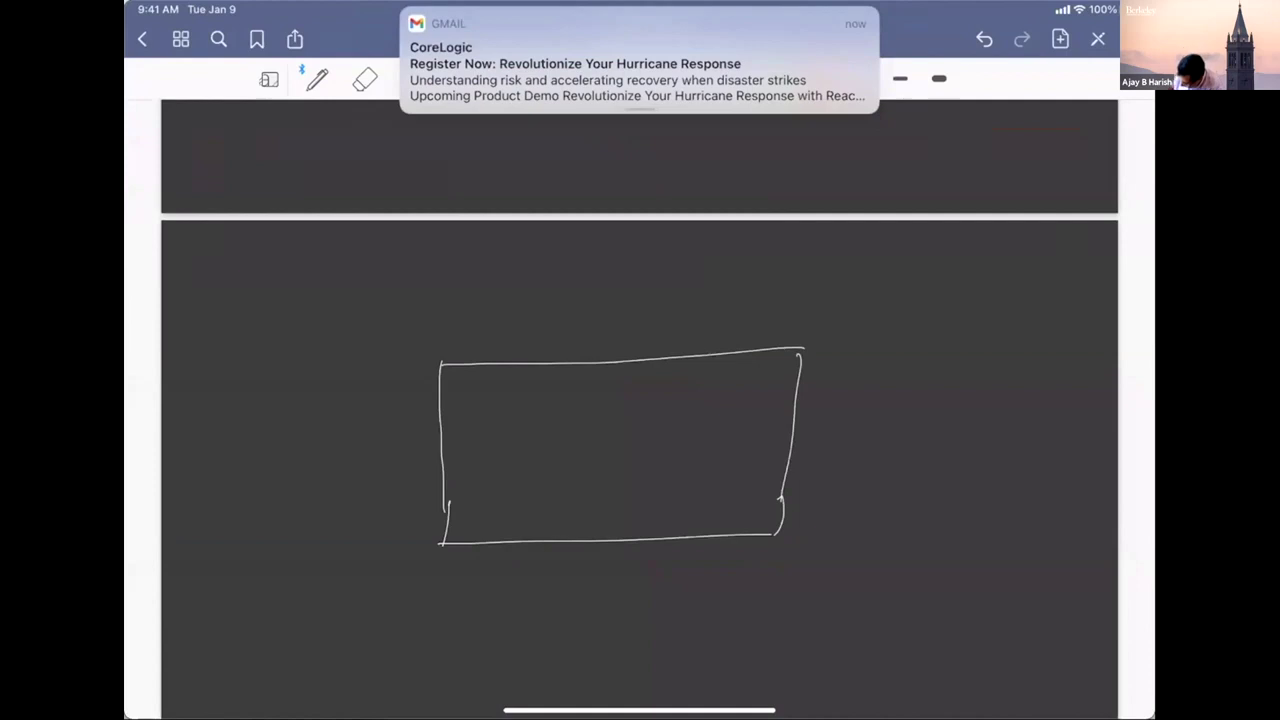
Step: Draw a small red block inside the rectangle with flow arrows streaming around and into it
{"action": "mouse_move", "coordinate": [713, 457]}
{"action": "left_mouse_down"}
{"action": "mouse_move", "coordinate": [713, 425]}
{"action": "mouse_move", "coordinate": [738, 425]}
{"action": "mouse_move", "coordinate": [714, 457]}
{"action": "left_mouse_up"}
{"action": "left_click", "coordinate": [822, 79]}
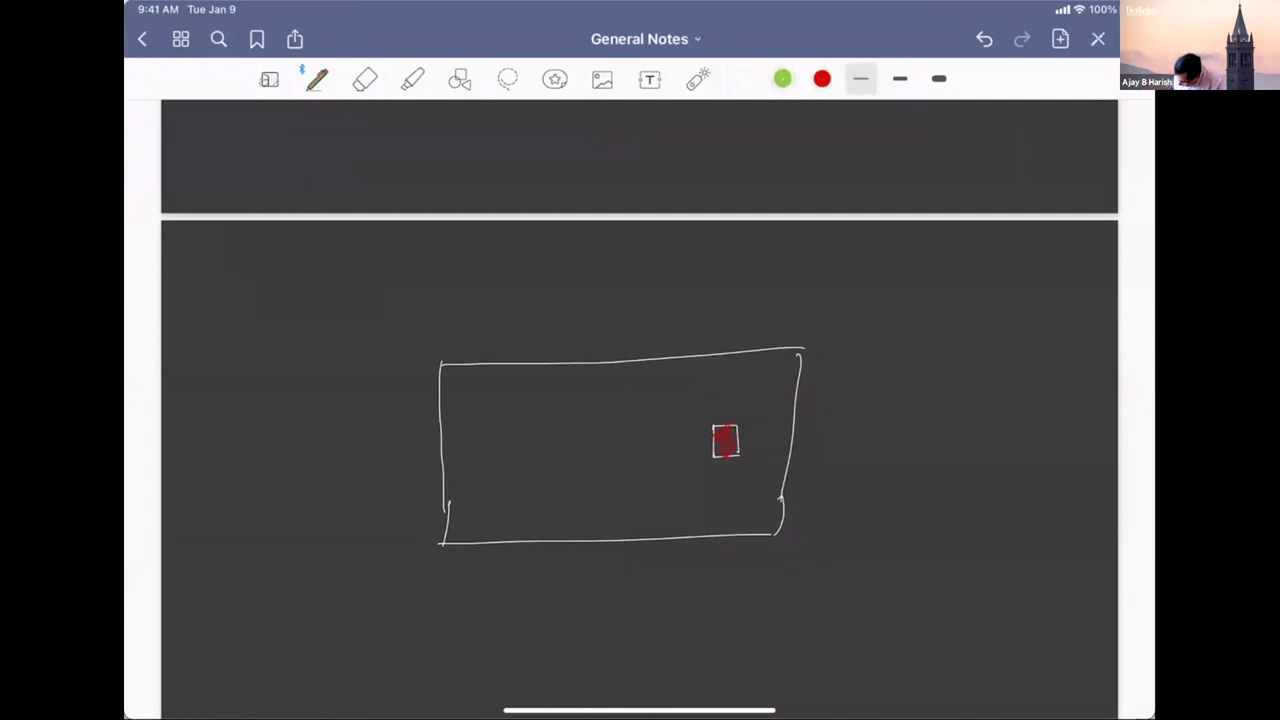
{"action": "mouse_move", "coordinate": [466, 410]}
{"action": "left_mouse_down"}
{"action": "mouse_move", "coordinate": [599, 406]}
{"action": "mouse_move", "coordinate": [711, 378]}
{"action": "left_mouse_up"}
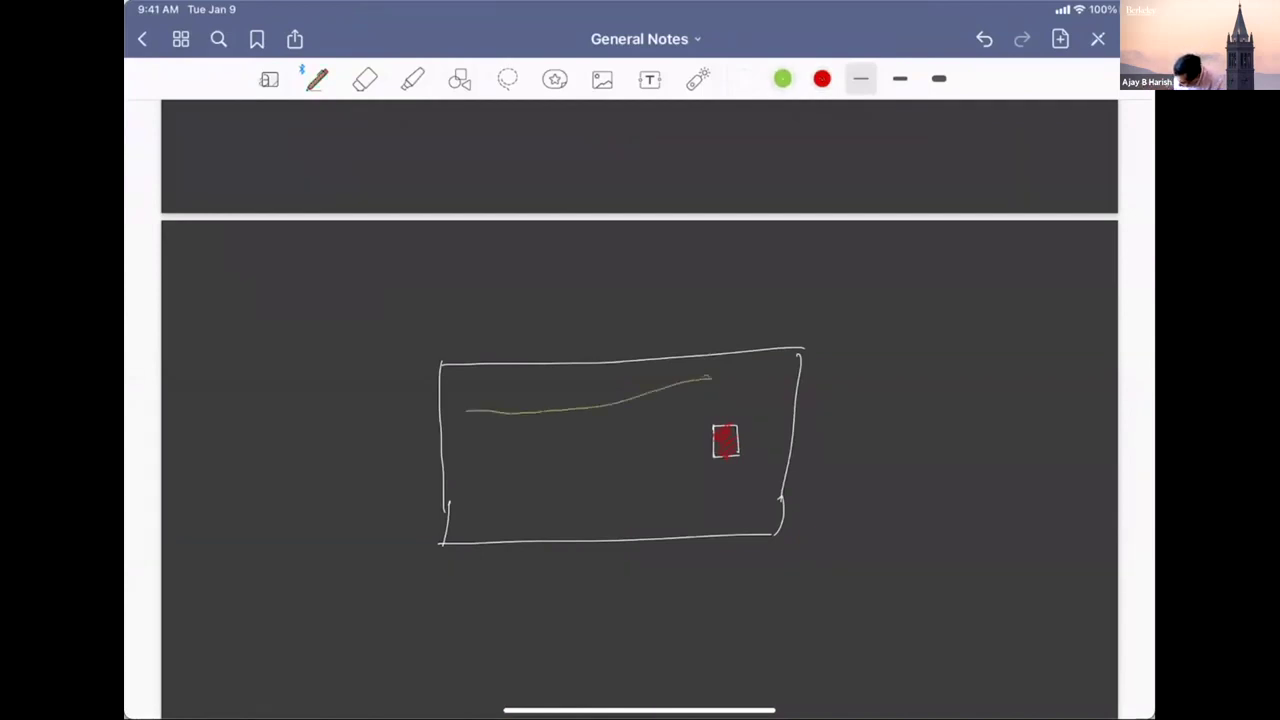
{"action": "mouse_move", "coordinate": [487, 477]}
{"action": "left_mouse_down"}
{"action": "mouse_move", "coordinate": [740, 502]}
{"action": "mouse_move", "coordinate": [732, 495]}
{"action": "left_mouse_up"}
{"action": "mouse_move", "coordinate": [616, 462]}
{"action": "left_mouse_down"}
{"action": "mouse_move", "coordinate": [748, 478]}
{"action": "mouse_move", "coordinate": [763, 465]}
{"action": "left_mouse_up"}
{"action": "mouse_move", "coordinate": [637, 440]}
{"action": "left_mouse_down"}
{"action": "mouse_move", "coordinate": [740, 406]}
{"action": "mouse_move", "coordinate": [730, 417]}
{"action": "left_mouse_up"}
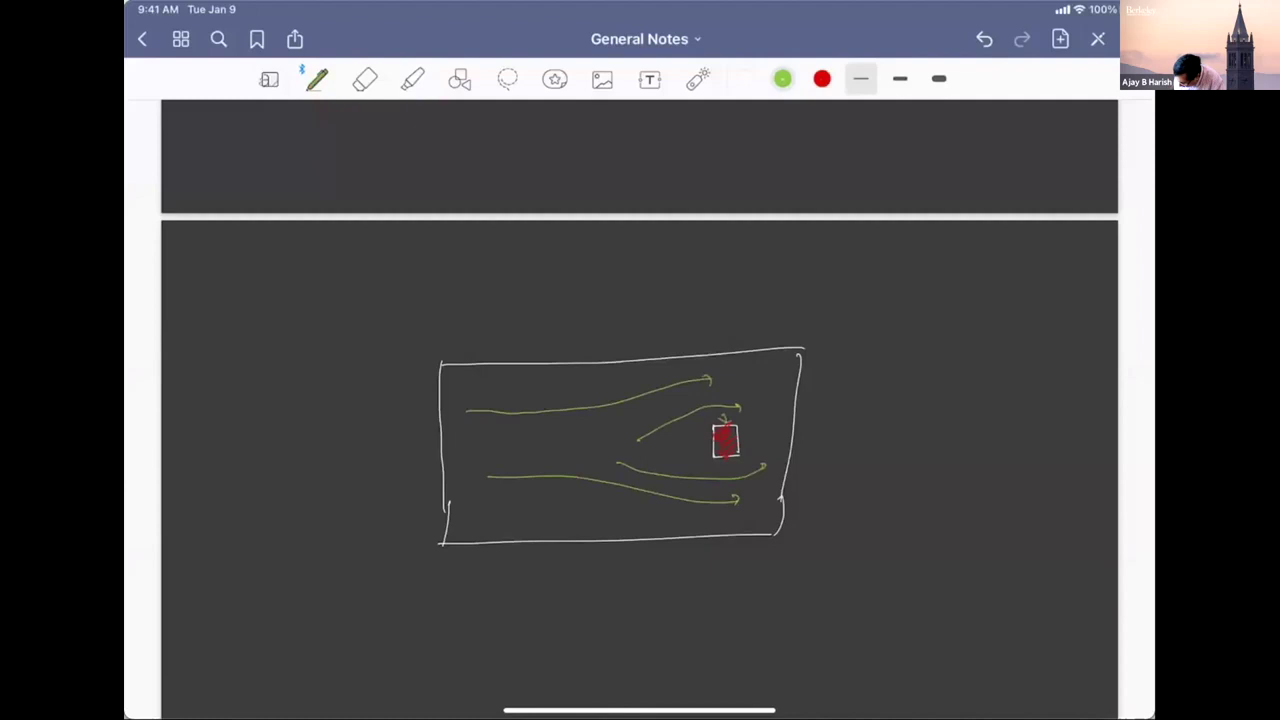
{"action": "left_click_drag", "start_coordinate": [700, 468], "coordinate": [728, 465]}
{"action": "mouse_move", "coordinate": [666, 439]}
{"action": "left_mouse_down"}
{"action": "mouse_move", "coordinate": [708, 437]}
{"action": "mouse_move", "coordinate": [698, 452]}
{"action": "mouse_move", "coordinate": [768, 431]}
{"action": "mouse_move", "coordinate": [760, 446]}
{"action": "left_mouse_up"}
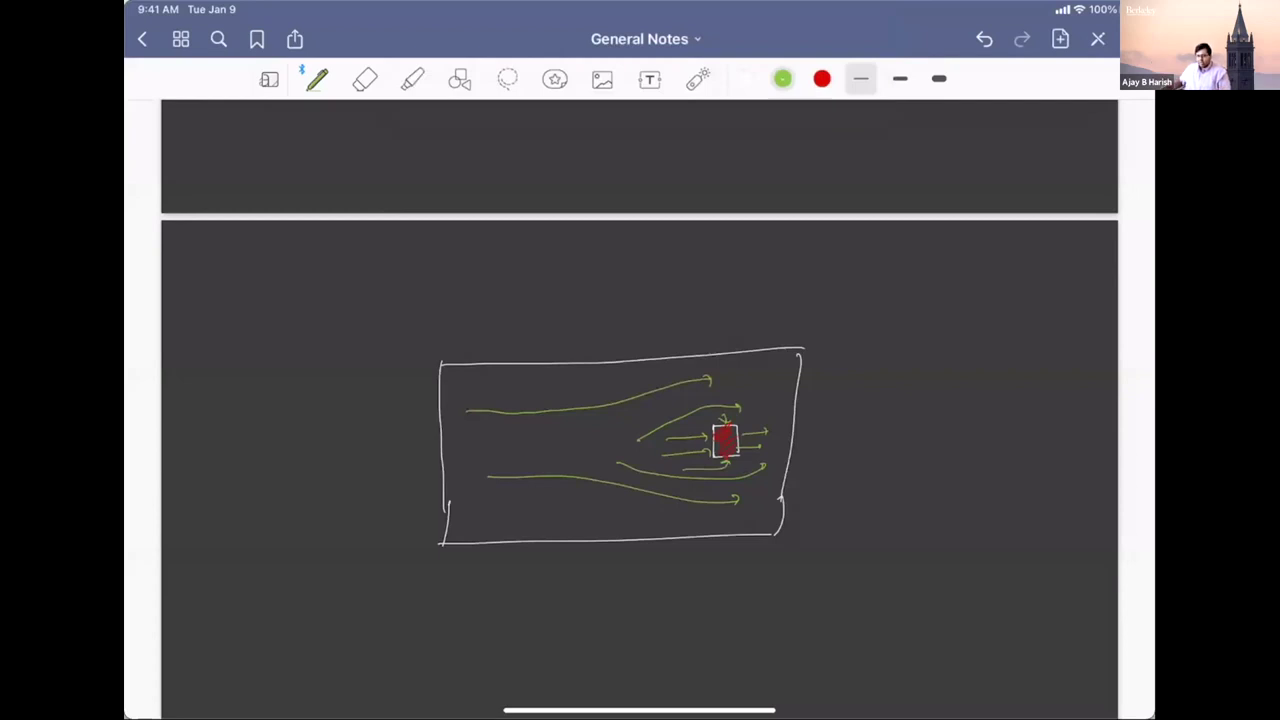
{"action": "key", "text": "ctrl+z"}
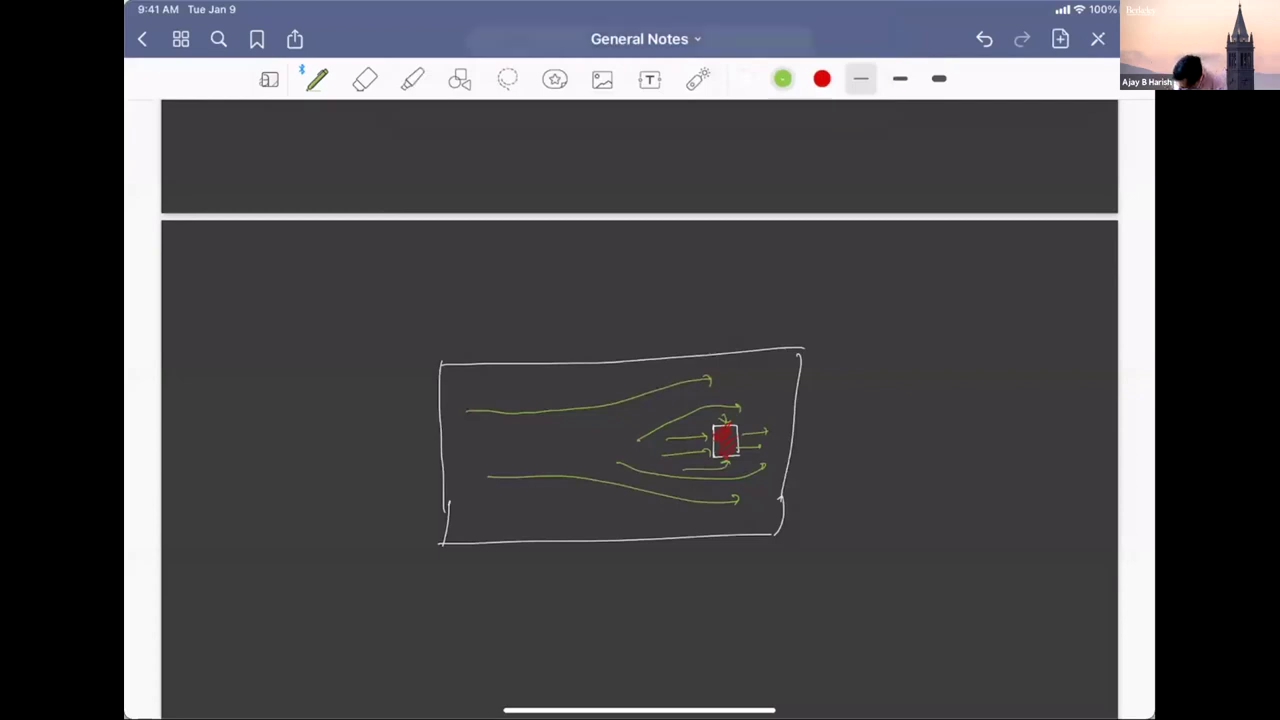
Step: Add depth edges to extend the rectangle into a 3-D box
{"action": "mouse_move", "coordinate": [442, 362]}
{"action": "left_mouse_down"}
{"action": "mouse_move", "coordinate": [504, 338]}
{"action": "mouse_move", "coordinate": [498, 490]}
{"action": "mouse_move", "coordinate": [455, 543]}
{"action": "left_mouse_up"}
{"action": "mouse_move", "coordinate": [506, 334]}
{"action": "left_mouse_down"}
{"action": "mouse_move", "coordinate": [858, 306]}
{"action": "mouse_move", "coordinate": [806, 342]}
{"action": "mouse_move", "coordinate": [854, 350]}
{"action": "mouse_move", "coordinate": [848, 472]}
{"action": "left_mouse_up"}
{"action": "mouse_move", "coordinate": [843, 482]}
{"action": "left_mouse_down"}
{"action": "mouse_move", "coordinate": [776, 532]}
{"action": "mouse_move", "coordinate": [796, 532]}
{"action": "left_mouse_up"}
{"action": "mouse_move", "coordinate": [498, 492]}
{"action": "left_mouse_down"}
{"action": "mouse_move", "coordinate": [700, 497]}
{"action": "mouse_move", "coordinate": [843, 482]}
{"action": "left_mouse_up"}
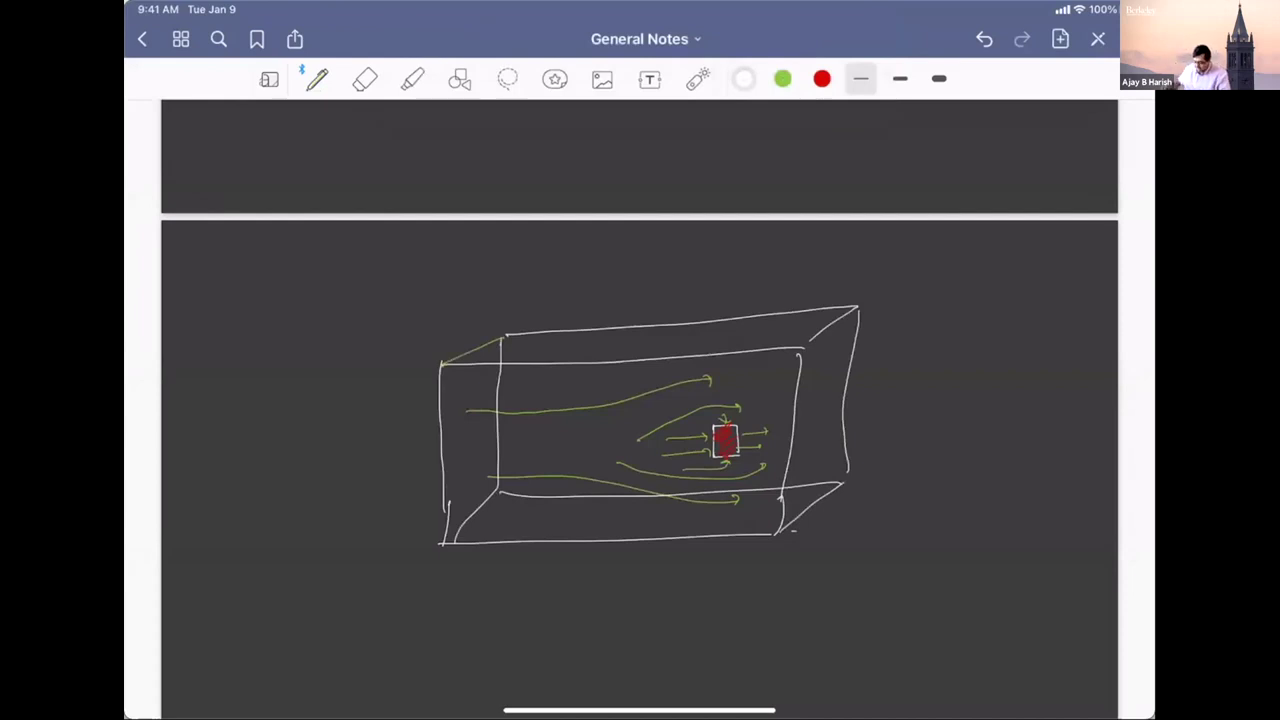
Step: Hatch the box's left and right end faces
{"action": "mouse_move", "coordinate": [464, 356]}
{"action": "left_mouse_down"}
{"action": "mouse_move", "coordinate": [434, 414]}
{"action": "mouse_move", "coordinate": [454, 442]}
{"action": "left_mouse_up"}
{"action": "mouse_move", "coordinate": [496, 400]}
{"action": "left_mouse_down"}
{"action": "mouse_move", "coordinate": [458, 464]}
{"action": "mouse_move", "coordinate": [454, 516]}
{"action": "left_mouse_up"}
{"action": "left_click_drag", "start_coordinate": [496, 468], "coordinate": [464, 522]}
{"action": "mouse_move", "coordinate": [820, 338]}
{"action": "left_mouse_down"}
{"action": "mouse_move", "coordinate": [792, 392]}
{"action": "mouse_move", "coordinate": [800, 414]}
{"action": "left_mouse_up"}
{"action": "left_click_drag", "start_coordinate": [846, 358], "coordinate": [794, 446]}
{"action": "left_click_drag", "start_coordinate": [836, 402], "coordinate": [786, 504]}
{"action": "left_click_drag", "start_coordinate": [836, 462], "coordinate": [808, 512]}
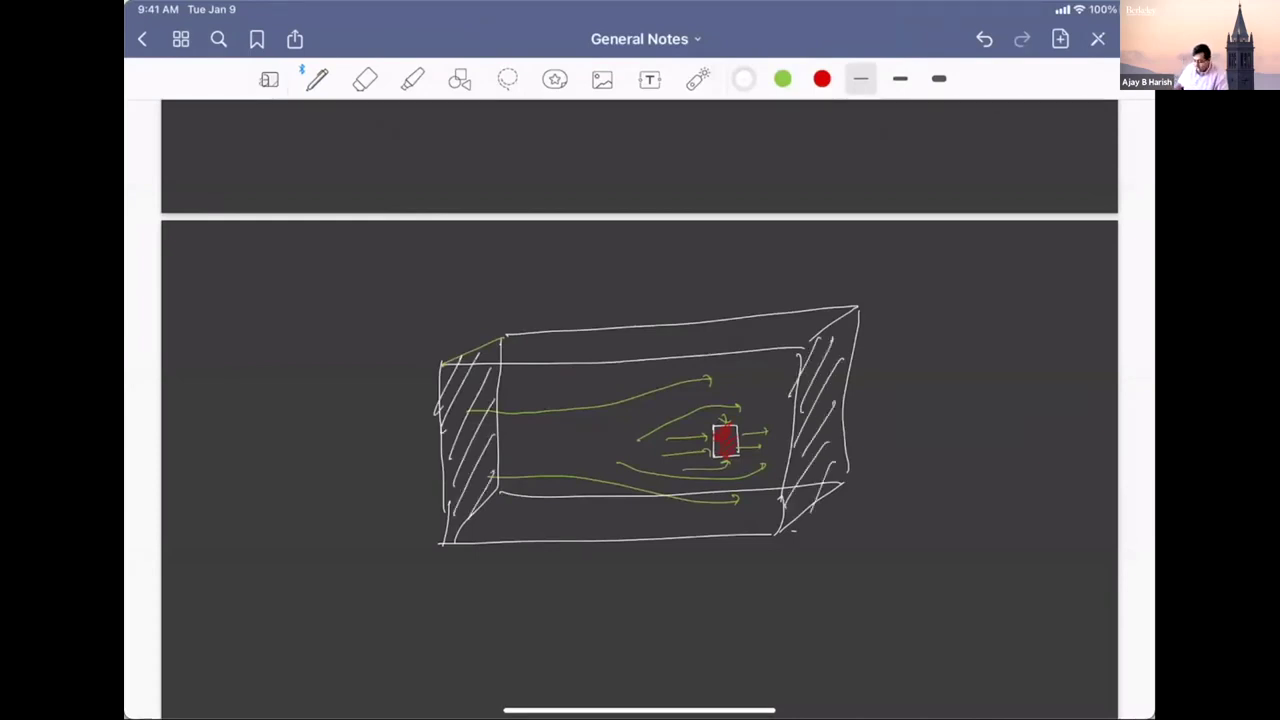
Step: Label the left face 'Entry' and the right face 'Exit', each with an arrow
{"action": "mouse_move", "coordinate": [326, 463]}
{"action": "left_mouse_down"}
{"action": "mouse_move", "coordinate": [396, 456]}
{"action": "mouse_move", "coordinate": [336, 494]}
{"action": "mouse_move", "coordinate": [356, 510]}
{"action": "left_mouse_up"}
{"action": "mouse_move", "coordinate": [352, 496]}
{"action": "left_mouse_down"}
{"action": "mouse_move", "coordinate": [372, 510]}
{"action": "mouse_move", "coordinate": [376, 490]}
{"action": "left_mouse_up"}
{"action": "left_click_drag", "start_coordinate": [378, 492], "coordinate": [396, 508]}
{"action": "left_click_drag", "start_coordinate": [404, 494], "coordinate": [396, 528]}
{"action": "mouse_move", "coordinate": [838, 410]}
{"action": "left_mouse_down"}
{"action": "mouse_move", "coordinate": [898, 405]}
{"action": "mouse_move", "coordinate": [890, 416]}
{"action": "mouse_move", "coordinate": [914, 428]}
{"action": "mouse_move", "coordinate": [946, 428]}
{"action": "left_mouse_up"}
{"action": "left_click_drag", "start_coordinate": [951, 402], "coordinate": [956, 428]}
{"action": "left_click_drag", "start_coordinate": [946, 410], "coordinate": [960, 409]}
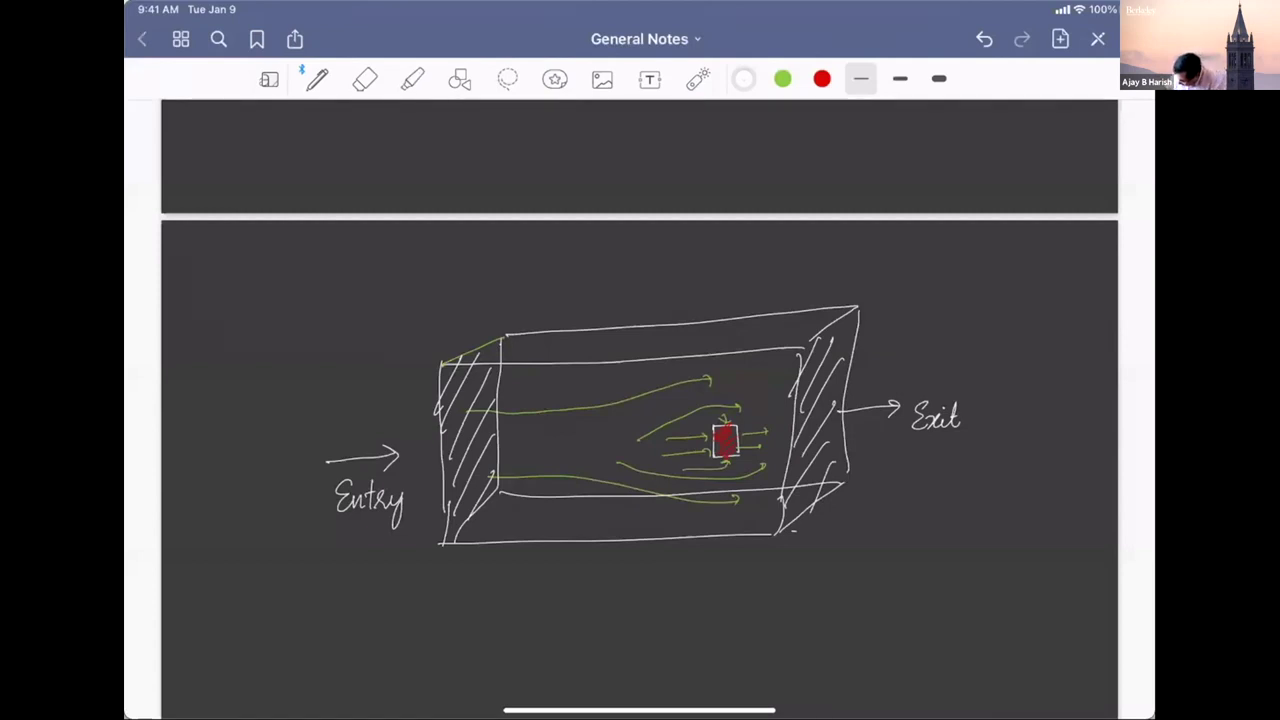
Step: Hatch the bottom face green, then label it 'Bottom' in white with a brace
{"action": "left_click", "coordinate": [782, 78]}
{"action": "mouse_move", "coordinate": [472, 536]}
{"action": "left_mouse_down"}
{"action": "mouse_move", "coordinate": [548, 498]}
{"action": "mouse_move", "coordinate": [794, 506]}
{"action": "left_mouse_up"}
{"action": "left_click", "coordinate": [743, 78]}
{"action": "left_click_drag", "start_coordinate": [630, 520], "coordinate": [626, 568]}
{"action": "mouse_move", "coordinate": [621, 595]}
{"action": "left_mouse_down"}
{"action": "mouse_move", "coordinate": [640, 555]}
{"action": "mouse_move", "coordinate": [624, 610]}
{"action": "mouse_move", "coordinate": [634, 588]}
{"action": "mouse_move", "coordinate": [622, 616]}
{"action": "left_mouse_up"}
{"action": "left_click_drag", "start_coordinate": [644, 603], "coordinate": [667, 612]}
{"action": "left_click_drag", "start_coordinate": [652, 598], "coordinate": [676, 596]}
{"action": "left_click_drag", "start_coordinate": [680, 602], "coordinate": [707, 606]}
Step: Draw an arrow up from the top face labelled 'Atmosphere ~ Top'
{"action": "left_click_drag", "start_coordinate": [666, 338], "coordinate": [728, 290]}
{"action": "left_click_drag", "start_coordinate": [716, 292], "coordinate": [776, 284]}
{"action": "mouse_move", "coordinate": [766, 270]}
{"action": "left_mouse_down"}
{"action": "mouse_move", "coordinate": [800, 283]}
{"action": "mouse_move", "coordinate": [811, 271]}
{"action": "left_mouse_up"}
{"action": "mouse_move", "coordinate": [824, 266]}
{"action": "left_mouse_down"}
{"action": "mouse_move", "coordinate": [828, 296]}
{"action": "mouse_move", "coordinate": [830, 280]}
{"action": "left_mouse_up"}
{"action": "mouse_move", "coordinate": [842, 250]}
{"action": "left_mouse_down"}
{"action": "mouse_move", "coordinate": [850, 284]}
{"action": "mouse_move", "coordinate": [870, 262]}
{"action": "mouse_move", "coordinate": [946, 240]}
{"action": "left_mouse_up"}
{"action": "mouse_move", "coordinate": [934, 242]}
{"action": "left_mouse_down"}
{"action": "mouse_move", "coordinate": [934, 266]}
{"action": "mouse_move", "coordinate": [945, 255]}
{"action": "left_mouse_up"}
{"action": "mouse_move", "coordinate": [951, 250]}
{"action": "left_mouse_down"}
{"action": "mouse_move", "coordinate": [953, 280]}
{"action": "mouse_move", "coordinate": [955, 262]}
{"action": "left_mouse_up"}
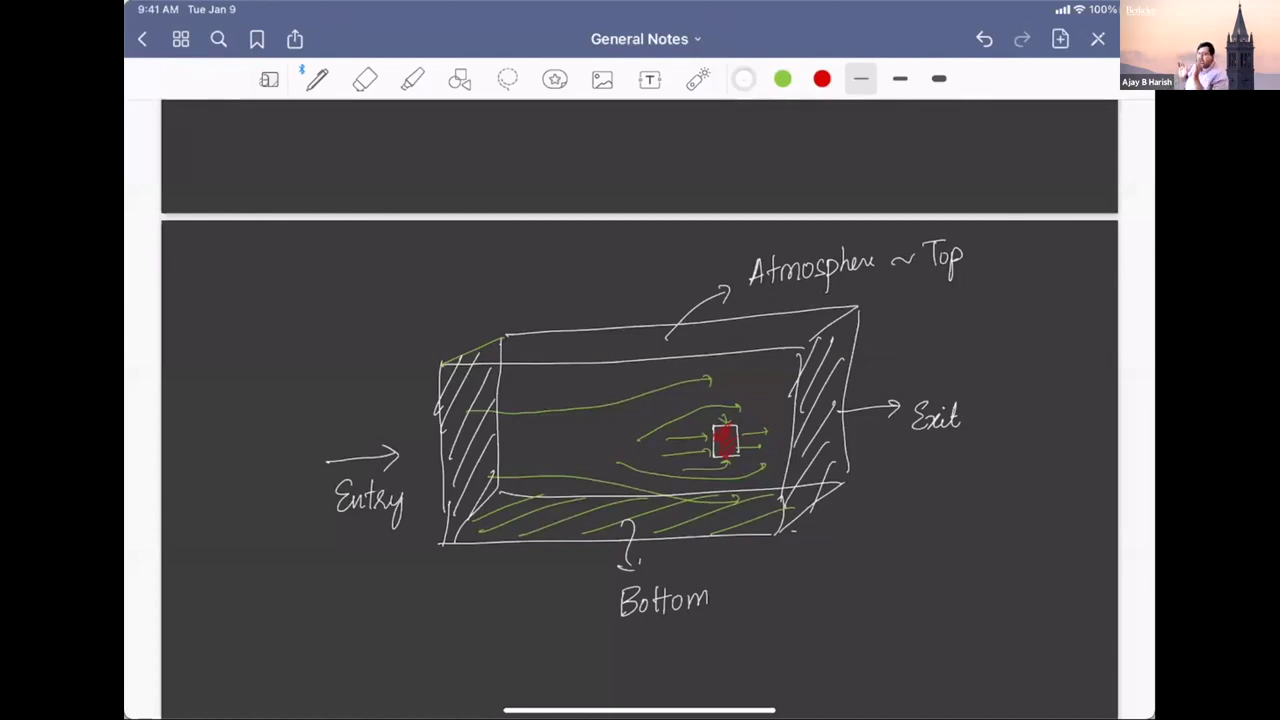
Step: Add arrow labels 'Right' at the lower-right corner and 'Left' at the left side
{"action": "left_click_drag", "start_coordinate": [778, 462], "coordinate": [832, 556]}
{"action": "mouse_move", "coordinate": [836, 544]}
{"action": "left_mouse_down"}
{"action": "mouse_move", "coordinate": [836, 560]}
{"action": "mouse_move", "coordinate": [862, 566]}
{"action": "left_mouse_up"}
{"action": "mouse_move", "coordinate": [862, 542]}
{"action": "left_mouse_down"}
{"action": "mouse_move", "coordinate": [880, 574]}
{"action": "mouse_move", "coordinate": [916, 564]}
{"action": "left_mouse_up"}
{"action": "left_click_drag", "start_coordinate": [908, 552], "coordinate": [926, 550]}
{"action": "left_click_drag", "start_coordinate": [542, 350], "coordinate": [596, 298]}
{"action": "left_click_drag", "start_coordinate": [610, 252], "coordinate": [634, 288]}
{"action": "left_click_drag", "start_coordinate": [652, 248], "coordinate": [654, 272]}
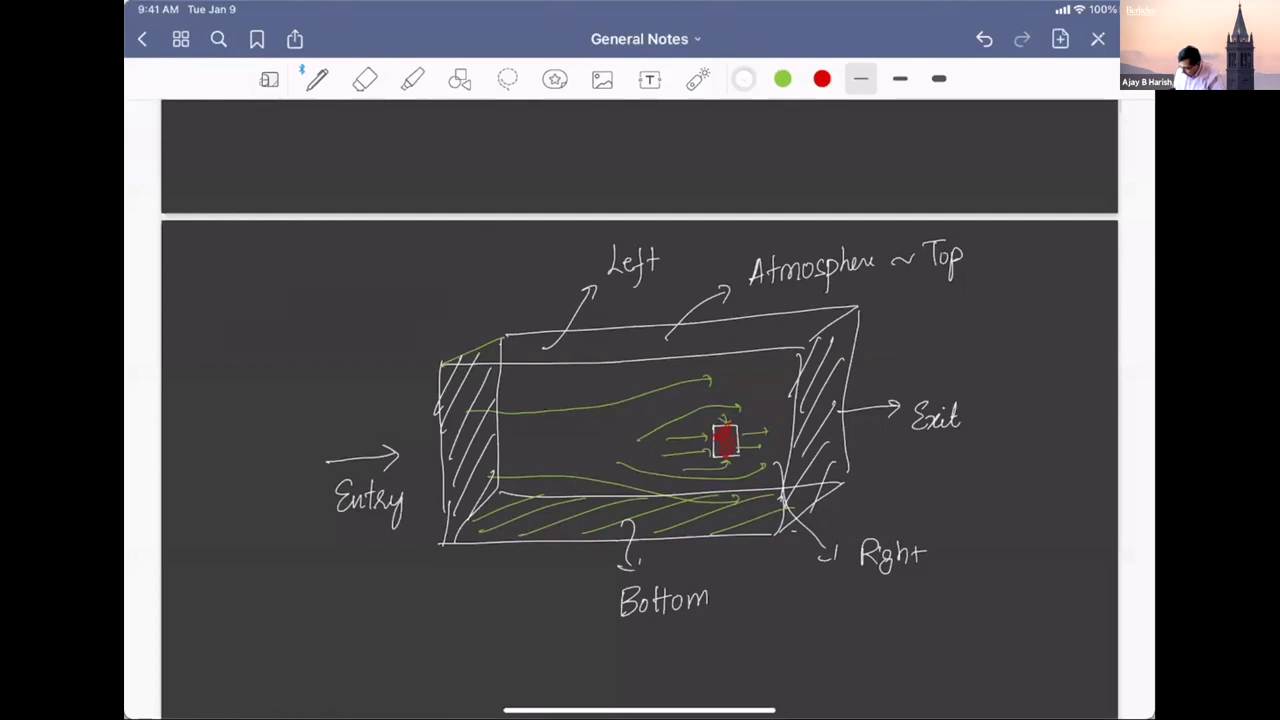
Step: Write Entry and Exit with their coordinate values at the page's top-left
{"action": "mouse_move", "coordinate": [232, 242]}
{"action": "left_mouse_down"}
{"action": "mouse_move", "coordinate": [214, 256]}
{"action": "mouse_move", "coordinate": [238, 270]}
{"action": "mouse_move", "coordinate": [278, 256]}
{"action": "left_mouse_up"}
{"action": "left_click_drag", "start_coordinate": [278, 254], "coordinate": [282, 286]}
{"action": "mouse_move", "coordinate": [338, 246]}
{"action": "left_mouse_down"}
{"action": "mouse_move", "coordinate": [338, 260]}
{"action": "mouse_move", "coordinate": [370, 244]}
{"action": "mouse_move", "coordinate": [441, 254]}
{"action": "left_mouse_up"}
{"action": "mouse_move", "coordinate": [218, 304]}
{"action": "left_mouse_down"}
{"action": "mouse_move", "coordinate": [216, 328]}
{"action": "mouse_move", "coordinate": [236, 324]}
{"action": "left_mouse_up"}
{"action": "mouse_move", "coordinate": [236, 310]}
{"action": "left_mouse_down"}
{"action": "mouse_move", "coordinate": [228, 326]}
{"action": "mouse_move", "coordinate": [244, 326]}
{"action": "left_mouse_up"}
{"action": "left_click_drag", "start_coordinate": [255, 300], "coordinate": [256, 324]}
{"action": "left_click_drag", "start_coordinate": [248, 310], "coordinate": [262, 308]}
{"action": "mouse_move", "coordinate": [340, 302]}
{"action": "left_mouse_down"}
{"action": "mouse_move", "coordinate": [336, 318]}
{"action": "mouse_move", "coordinate": [344, 300]}
{"action": "left_mouse_up"}
{"action": "mouse_move", "coordinate": [363, 298]}
{"action": "left_mouse_down"}
{"action": "mouse_move", "coordinate": [363, 314]}
{"action": "mouse_move", "coordinate": [442, 285]}
{"action": "left_mouse_up"}
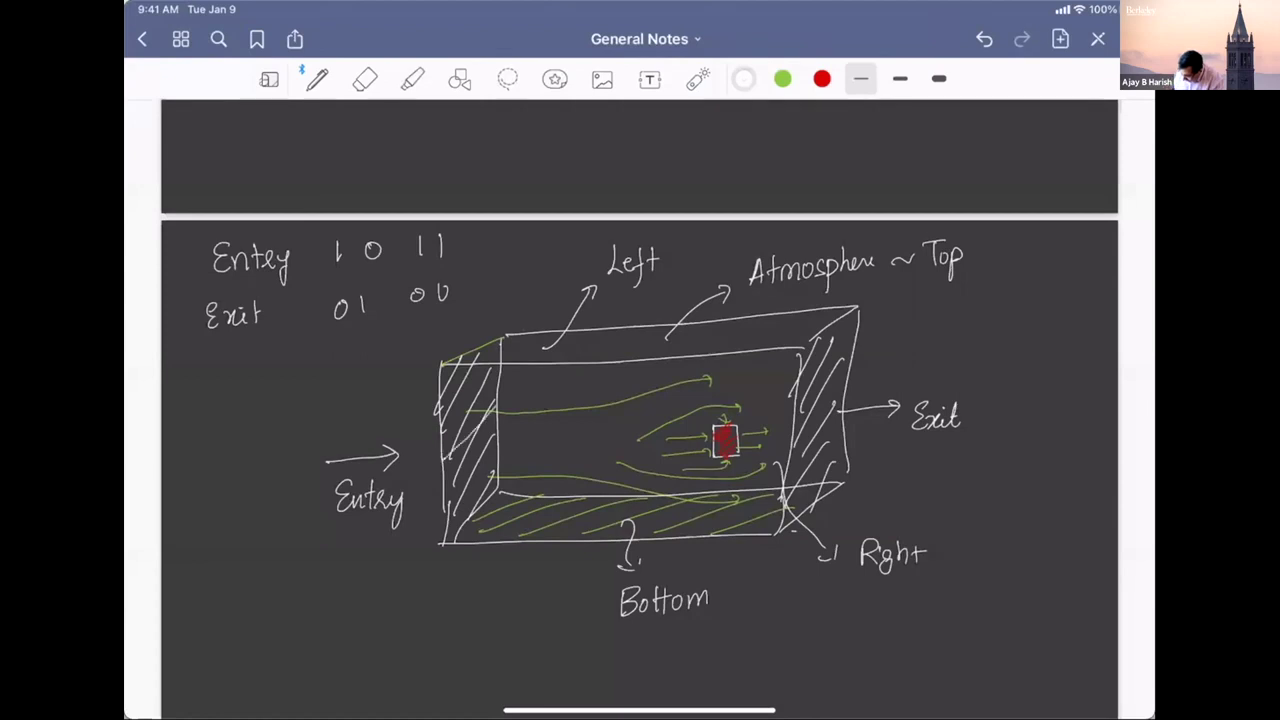
Step: Switch the pen to blue and draw a line across the entry face
{"action": "left_click", "coordinate": [782, 78]}
{"action": "left_click", "coordinate": [782, 78]}
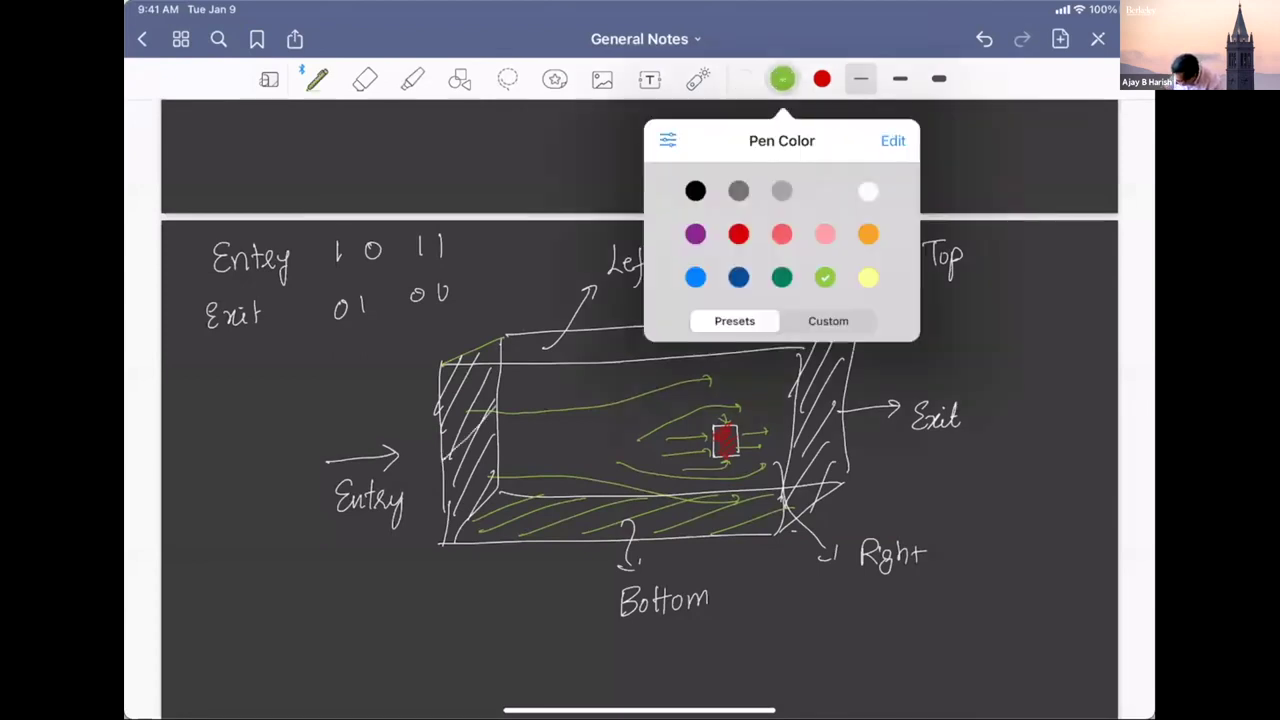
{"action": "left_click", "coordinate": [738, 233]}
{"action": "left_click", "coordinate": [782, 78]}
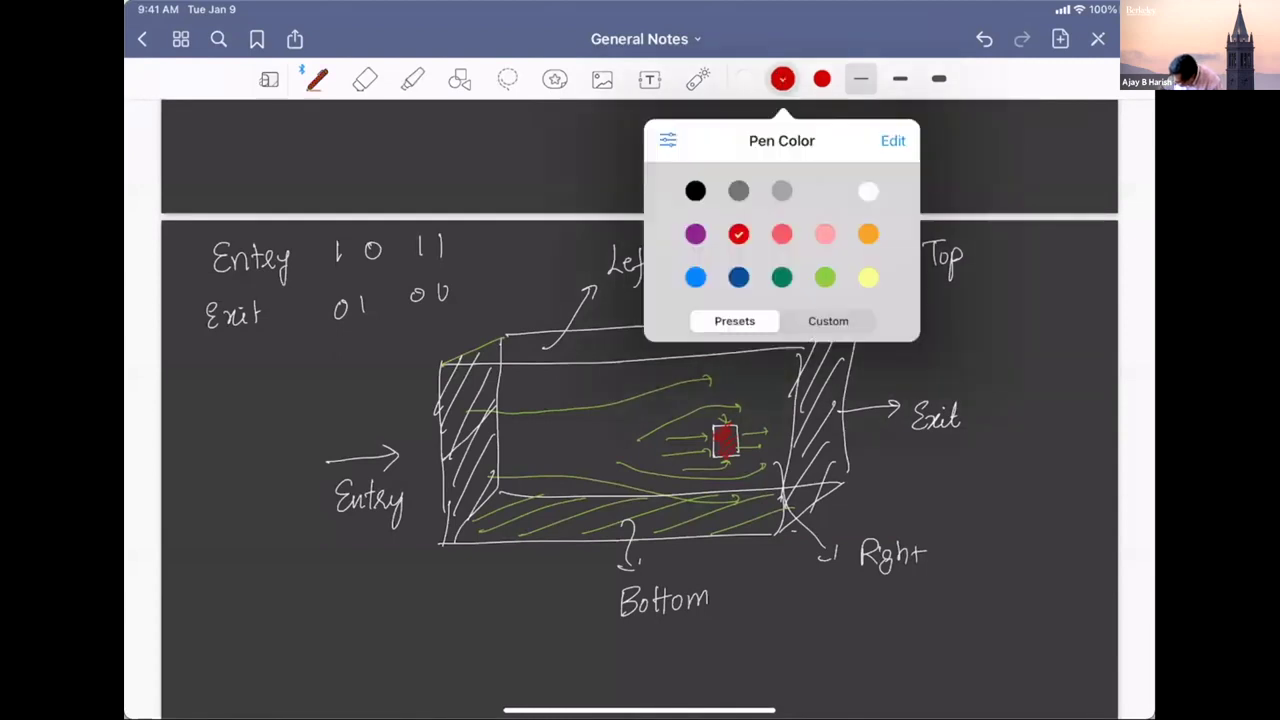
{"action": "left_click", "coordinate": [695, 277]}
{"action": "left_click_drag", "start_coordinate": [482, 418], "coordinate": [443, 455]}
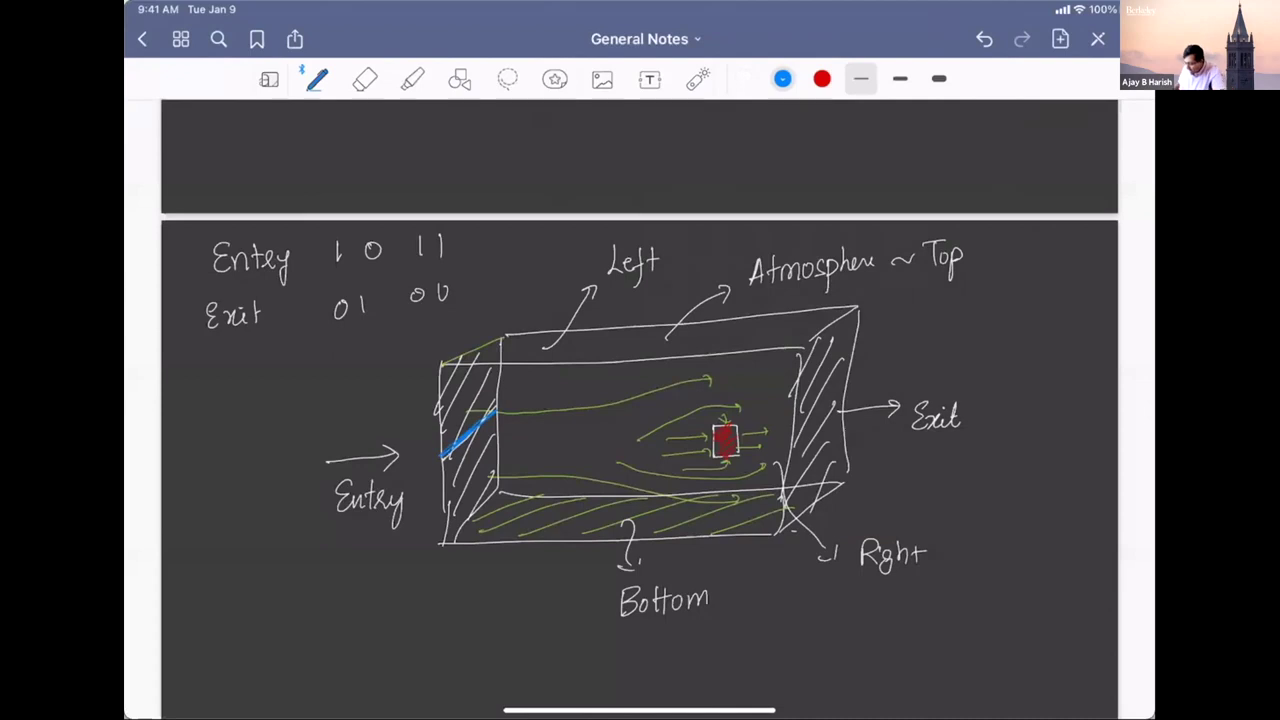
Step: Draw blue lines across the box, dot the two entry points, and loop around the box
{"action": "mouse_move", "coordinate": [497, 410]}
{"action": "left_mouse_down"}
{"action": "mouse_move", "coordinate": [855, 396]}
{"action": "mouse_move", "coordinate": [790, 445]}
{"action": "mouse_move", "coordinate": [848, 398]}
{"action": "left_mouse_up"}
{"action": "mouse_move", "coordinate": [470, 462]}
{"action": "left_mouse_down"}
{"action": "mouse_move", "coordinate": [782, 449]}
{"action": "mouse_move", "coordinate": [846, 396]}
{"action": "left_mouse_up"}
{"action": "left_click_drag", "start_coordinate": [492, 414], "coordinate": [500, 406]}
{"action": "left_click_drag", "start_coordinate": [431, 469], "coordinate": [439, 461]}
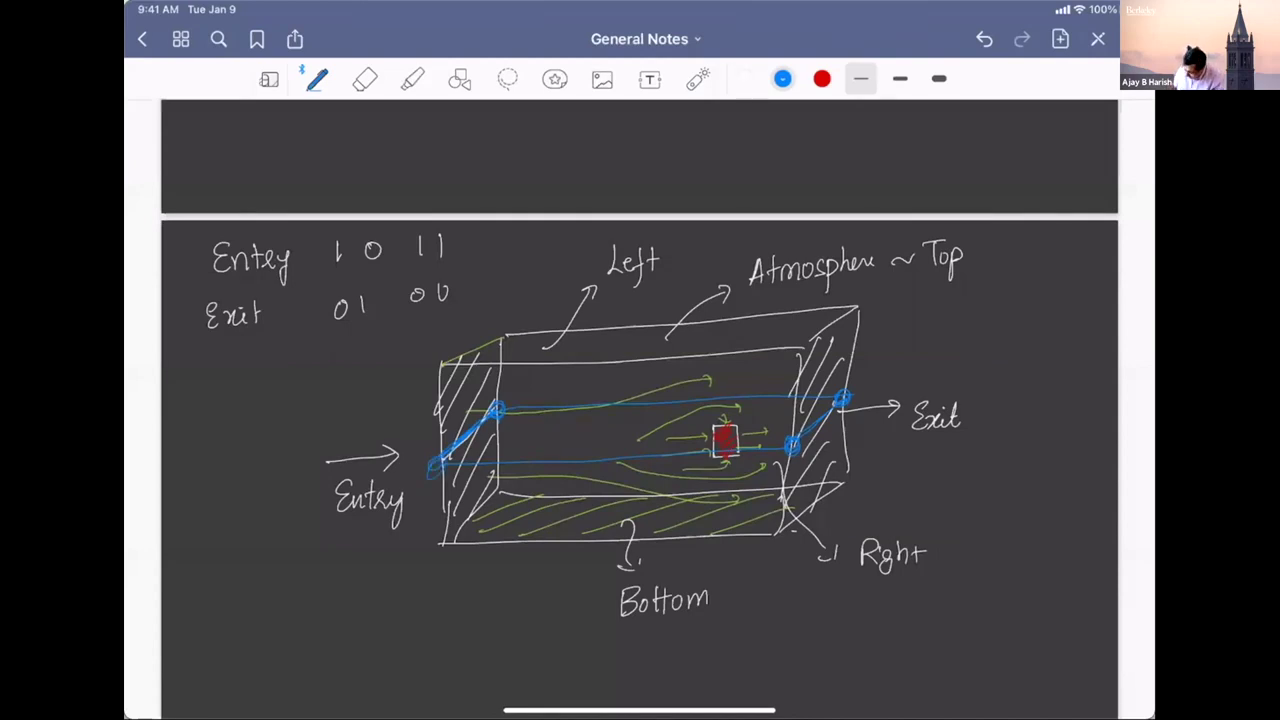
{"action": "mouse_move", "coordinate": [388, 372]}
{"action": "left_mouse_down"}
{"action": "mouse_move", "coordinate": [505, 295]}
{"action": "mouse_move", "coordinate": [850, 277]}
{"action": "mouse_move", "coordinate": [1035, 335]}
{"action": "mouse_move", "coordinate": [748, 626]}
{"action": "left_mouse_up"}
{"action": "left_click_drag", "start_coordinate": [215, 605], "coordinate": [284, 492]}
{"action": "left_click_drag", "start_coordinate": [222, 634], "coordinate": [500, 656]}
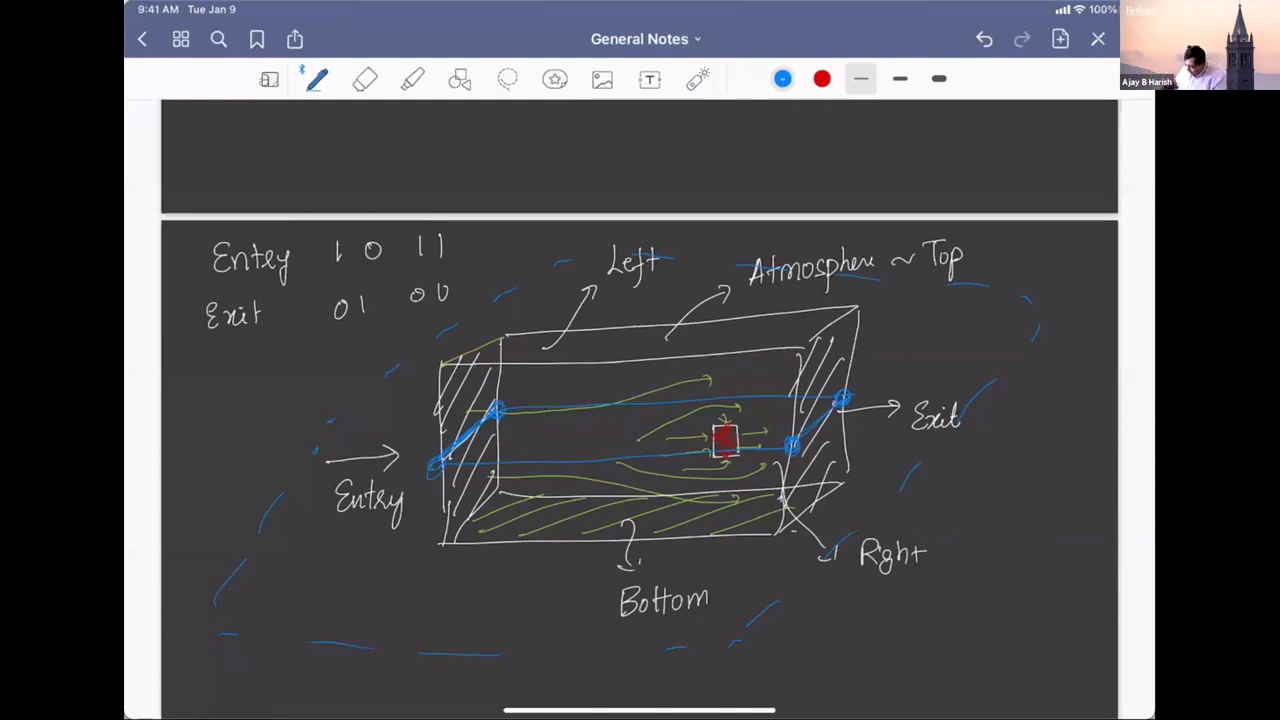
Step: Bracket the Entry coordinate pairs, write (x y), label point P, and note (x2 y2)
{"action": "left_click_drag", "start_coordinate": [329, 232], "coordinate": [327, 266]}
{"action": "mouse_move", "coordinate": [382, 234]}
{"action": "left_mouse_down"}
{"action": "mouse_move", "coordinate": [384, 266]}
{"action": "mouse_move", "coordinate": [404, 268]}
{"action": "left_mouse_up"}
{"action": "left_click_drag", "start_coordinate": [450, 230], "coordinate": [452, 264]}
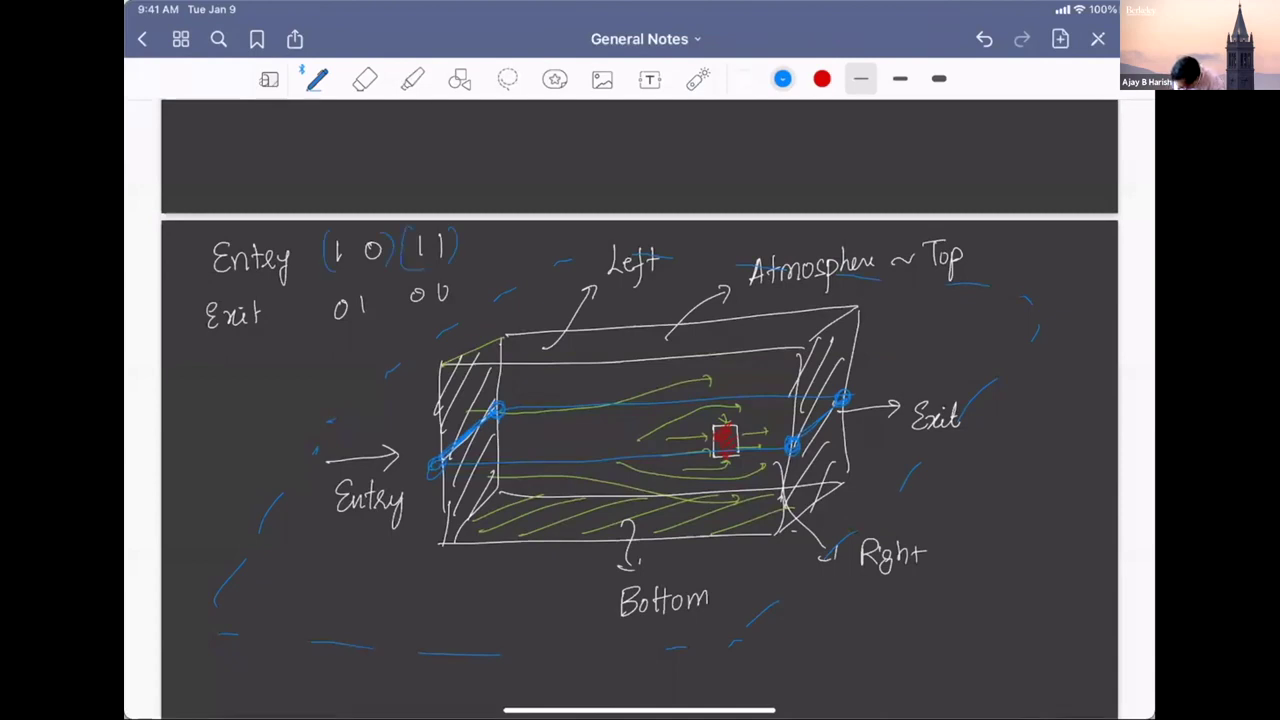
{"action": "mouse_move", "coordinate": [340, 547]}
{"action": "left_mouse_down"}
{"action": "mouse_move", "coordinate": [335, 581]}
{"action": "mouse_move", "coordinate": [347, 556]}
{"action": "mouse_move", "coordinate": [362, 571]}
{"action": "mouse_move", "coordinate": [401, 556]}
{"action": "mouse_move", "coordinate": [402, 587]}
{"action": "left_mouse_up"}
{"action": "left_click_drag", "start_coordinate": [421, 543], "coordinate": [426, 571]}
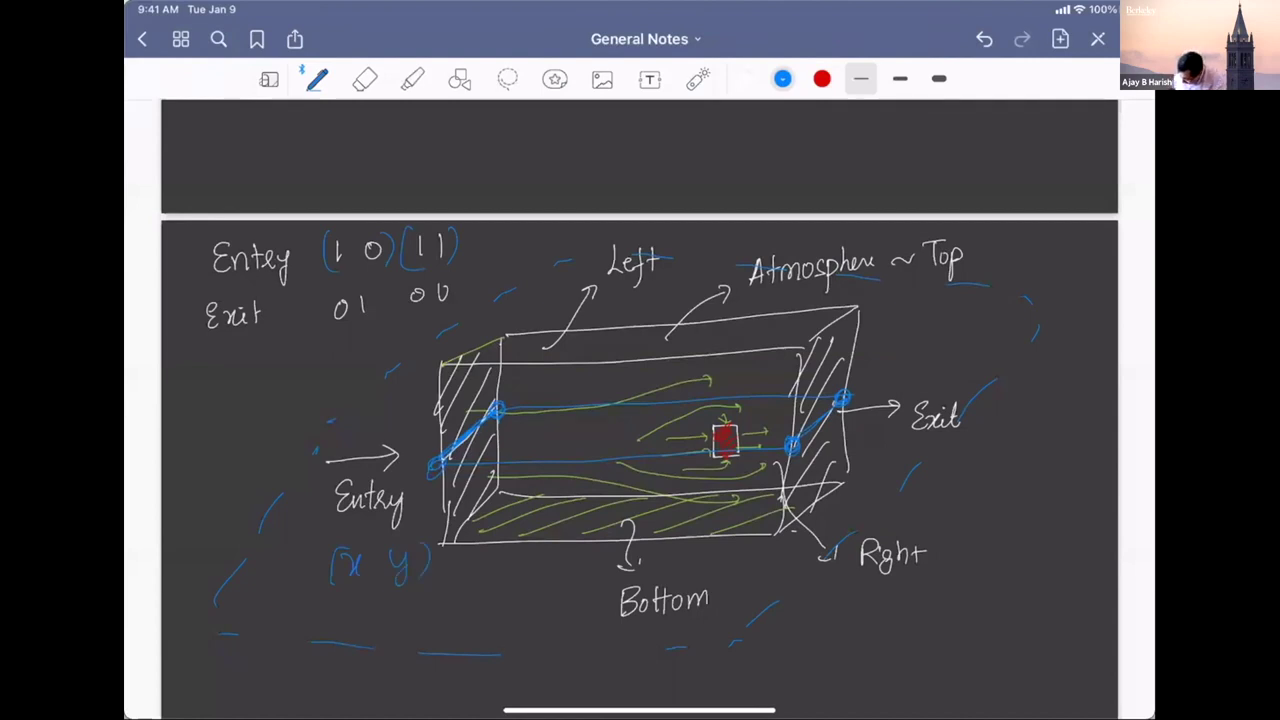
{"action": "mouse_move", "coordinate": [520, 381]}
{"action": "left_mouse_down"}
{"action": "mouse_move", "coordinate": [520, 446]}
{"action": "mouse_move", "coordinate": [542, 440]}
{"action": "left_mouse_up"}
{"action": "mouse_move", "coordinate": [542, 424]}
{"action": "left_mouse_down"}
{"action": "mouse_move", "coordinate": [530, 440]}
{"action": "mouse_move", "coordinate": [592, 447]}
{"action": "left_mouse_up"}
{"action": "left_click_drag", "start_coordinate": [468, 252], "coordinate": [552, 258]}
{"action": "mouse_move", "coordinate": [564, 234]}
{"action": "left_mouse_down"}
{"action": "mouse_move", "coordinate": [568, 252]}
{"action": "mouse_move", "coordinate": [498, 260]}
{"action": "left_mouse_up"}
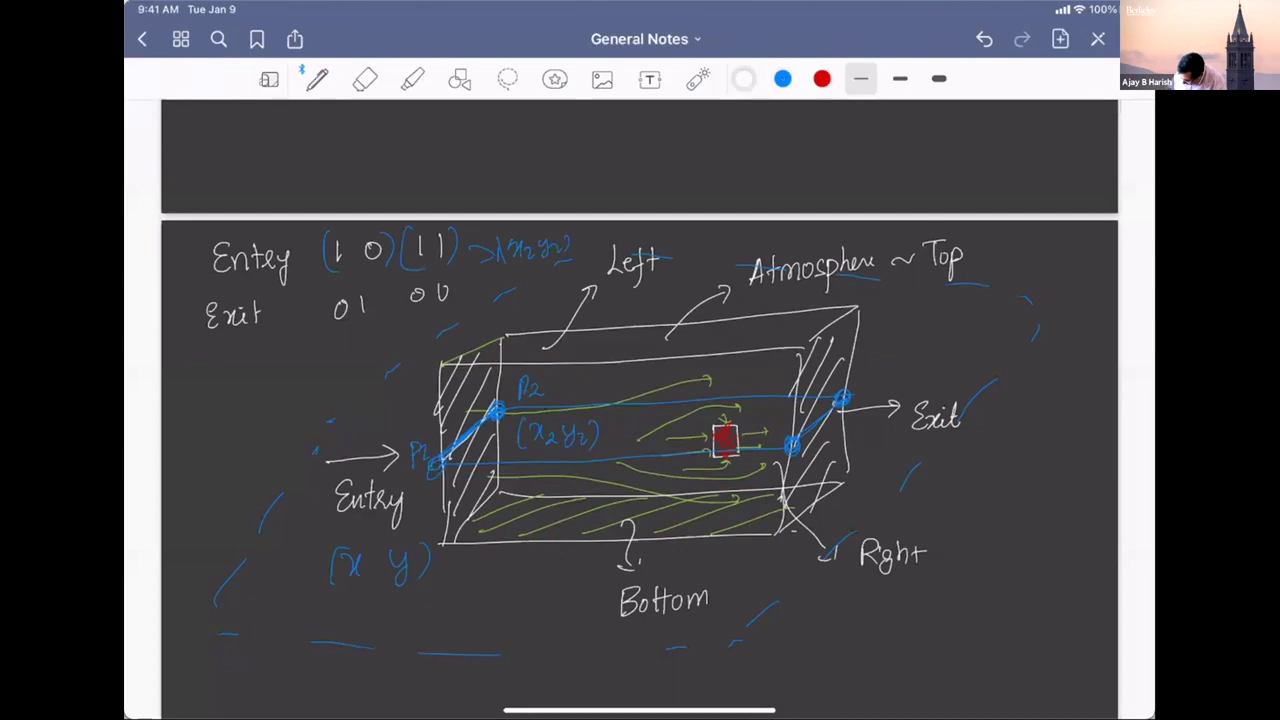
Step: Draw an arrow down from the Entry (1 0) values to a handwritten (x1, y1) label
{"action": "left_click_drag", "start_coordinate": [326, 272], "coordinate": [288, 352]}
{"action": "mouse_move", "coordinate": [282, 340]}
{"action": "left_mouse_down"}
{"action": "mouse_move", "coordinate": [294, 342]}
{"action": "mouse_move", "coordinate": [257, 406]}
{"action": "left_mouse_up"}
{"action": "left_click_drag", "start_coordinate": [269, 382], "coordinate": [279, 400]}
{"action": "mouse_move", "coordinate": [279, 382]}
{"action": "left_mouse_down"}
{"action": "mouse_move", "coordinate": [270, 400]}
{"action": "mouse_move", "coordinate": [306, 398]}
{"action": "left_mouse_up"}
{"action": "left_click_drag", "start_coordinate": [310, 374], "coordinate": [316, 398]}
{"action": "left_click_drag", "start_coordinate": [326, 368], "coordinate": [330, 406]}
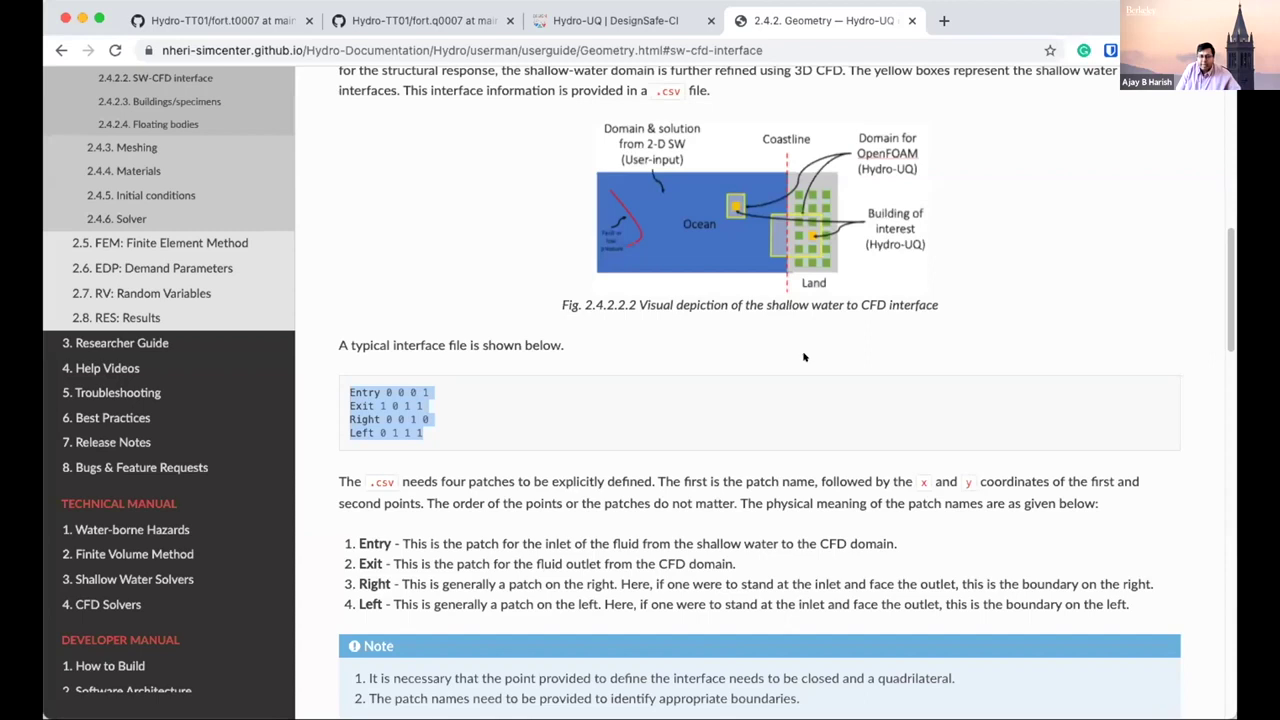
Step: Select the typical interface file listing the Entry, Exit, Right and Left patches
{"action": "left_click_drag", "start_coordinate": [452, 426], "coordinate": [342, 386]}
Step: Highlight the interface file's patch coordinate lines, then clear the selection
{"action": "left_click", "coordinate": [342, 386]}
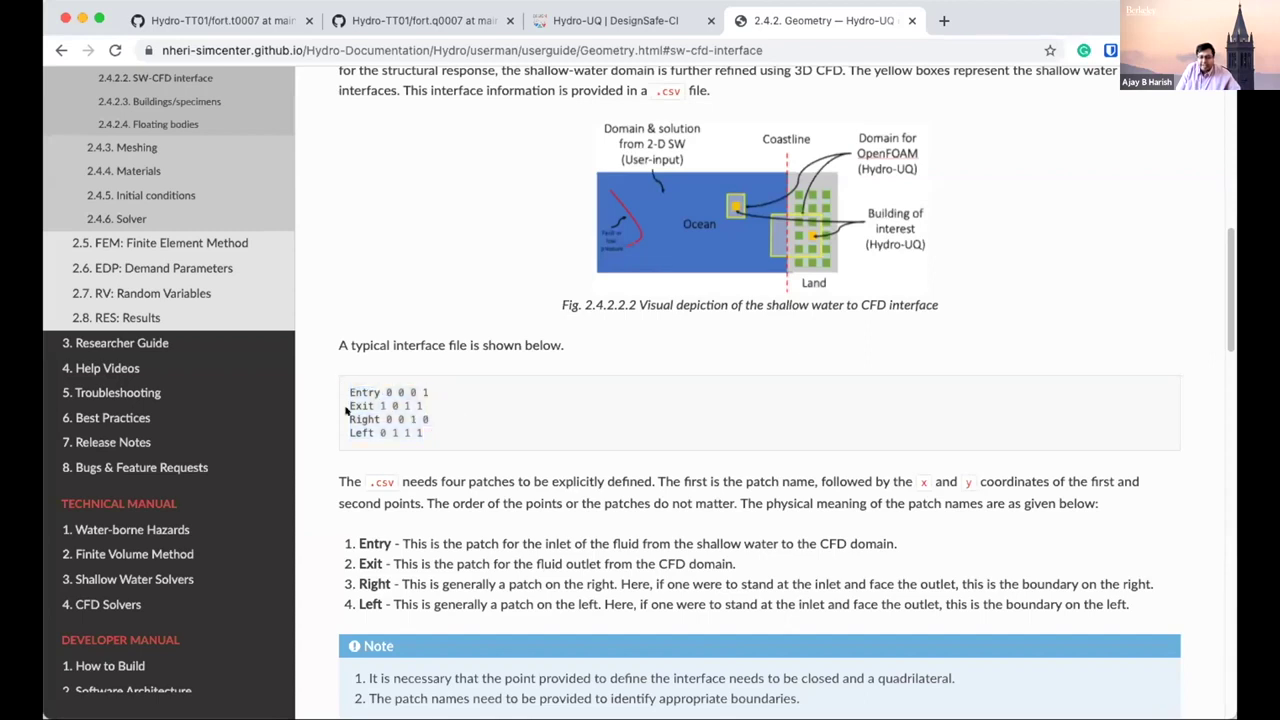
{"action": "left_click_drag", "start_coordinate": [386, 383], "coordinate": [423, 436]}
{"action": "left_click", "coordinate": [423, 436]}
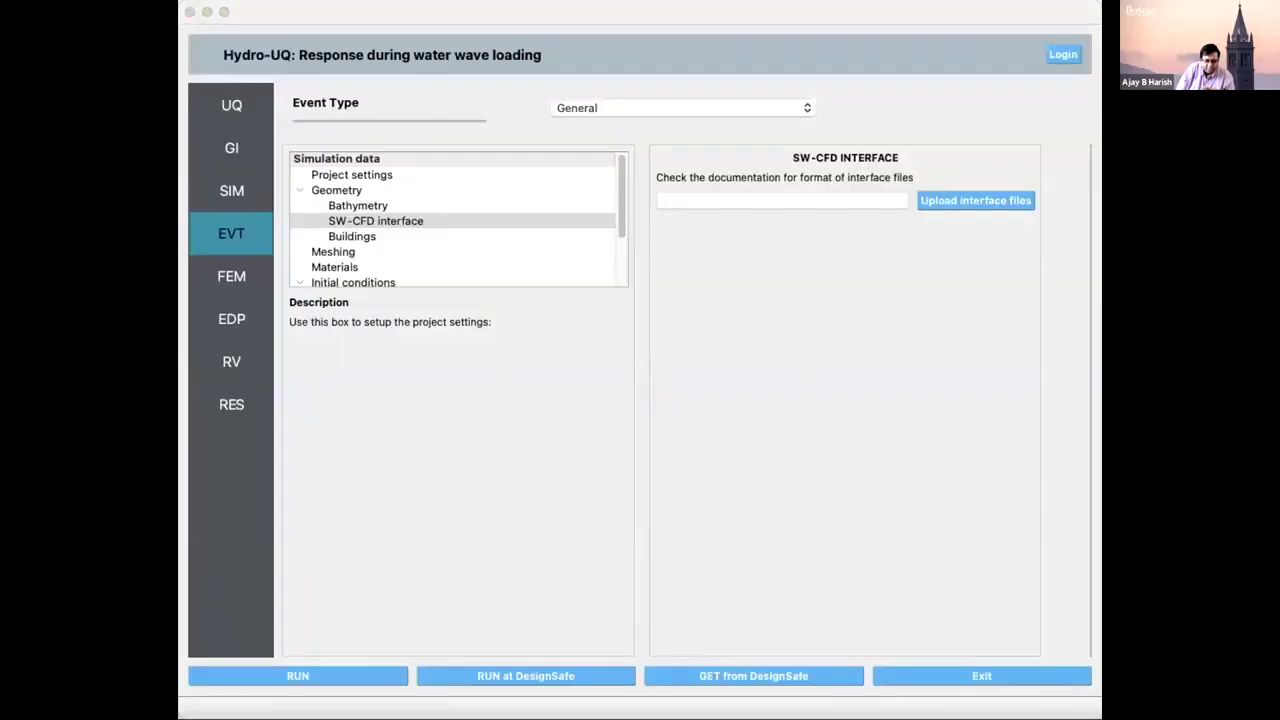
Step: Start an interface file upload, cancel it, and select the resulting garbled path text
{"action": "left_click", "coordinate": [974, 199]}
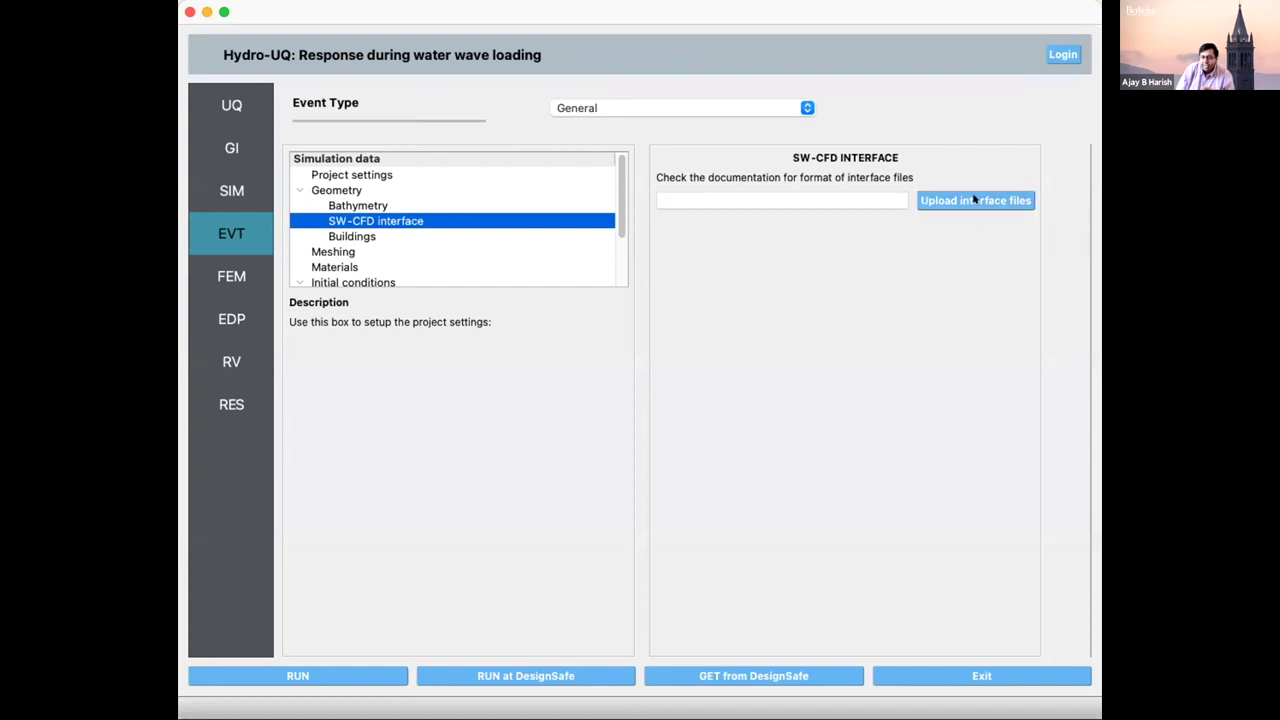
{"action": "left_click", "coordinate": [968, 357]}
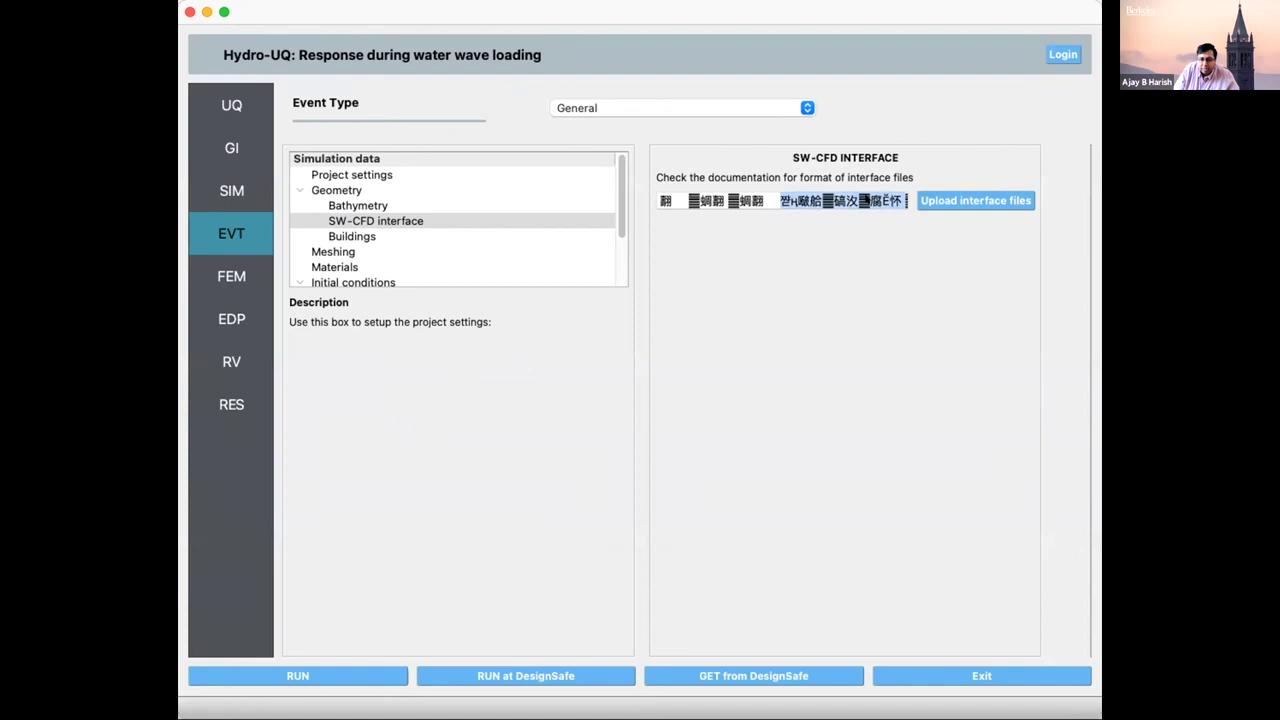
{"action": "triple_click", "coordinate": [866, 201]}
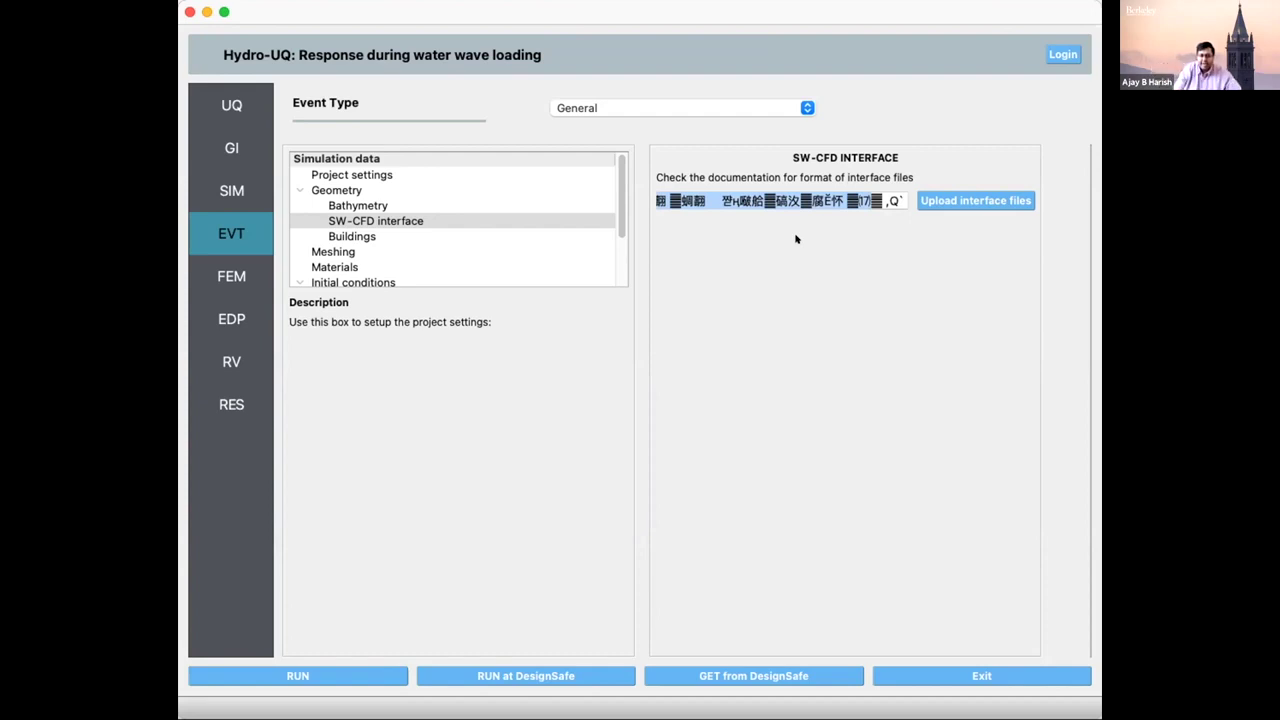
Step: Browse the Buildings, Bathymetry and SW-CFD interface settings, ending back on Buildings
{"action": "left_click", "coordinate": [490, 237]}
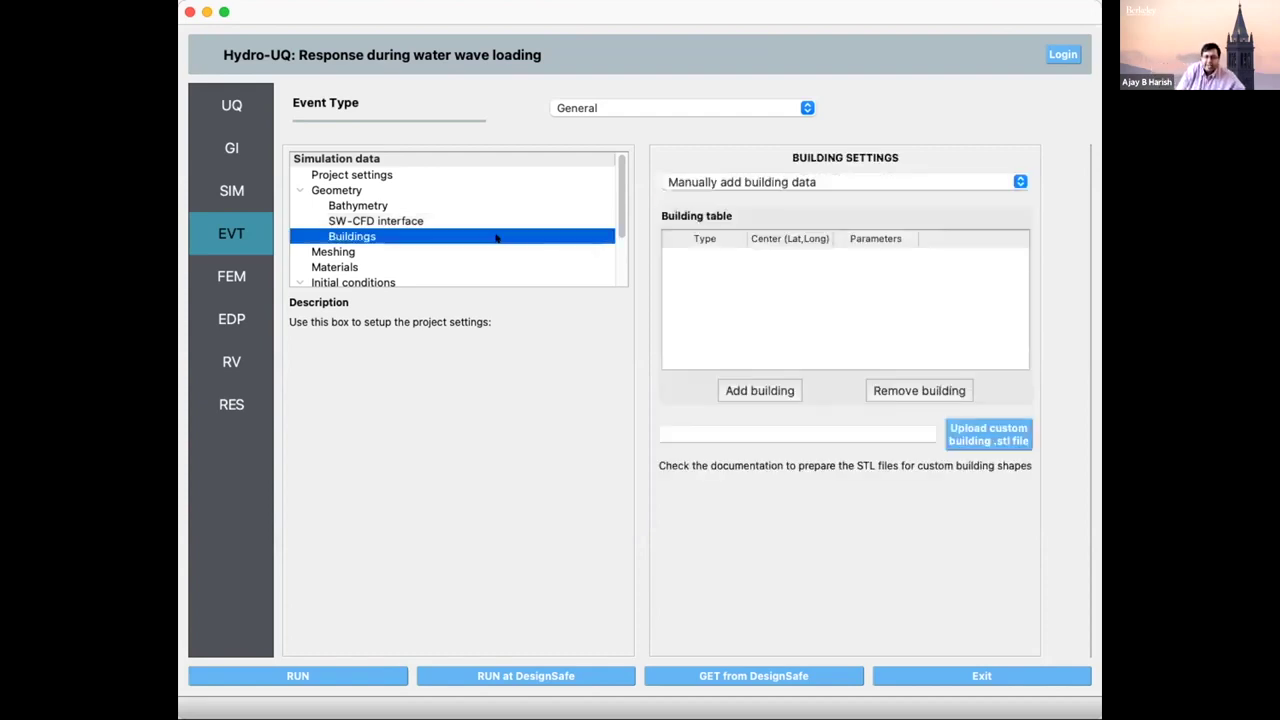
{"action": "left_click", "coordinate": [454, 204]}
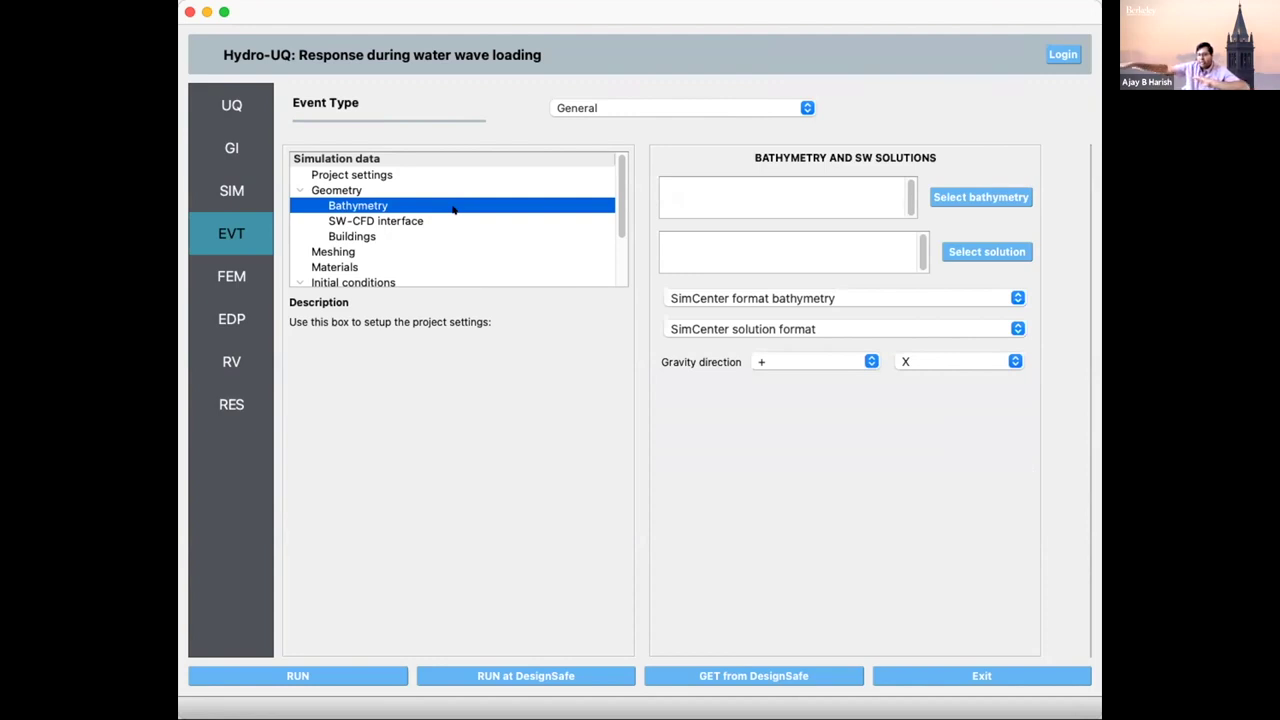
{"action": "left_click", "coordinate": [443, 222]}
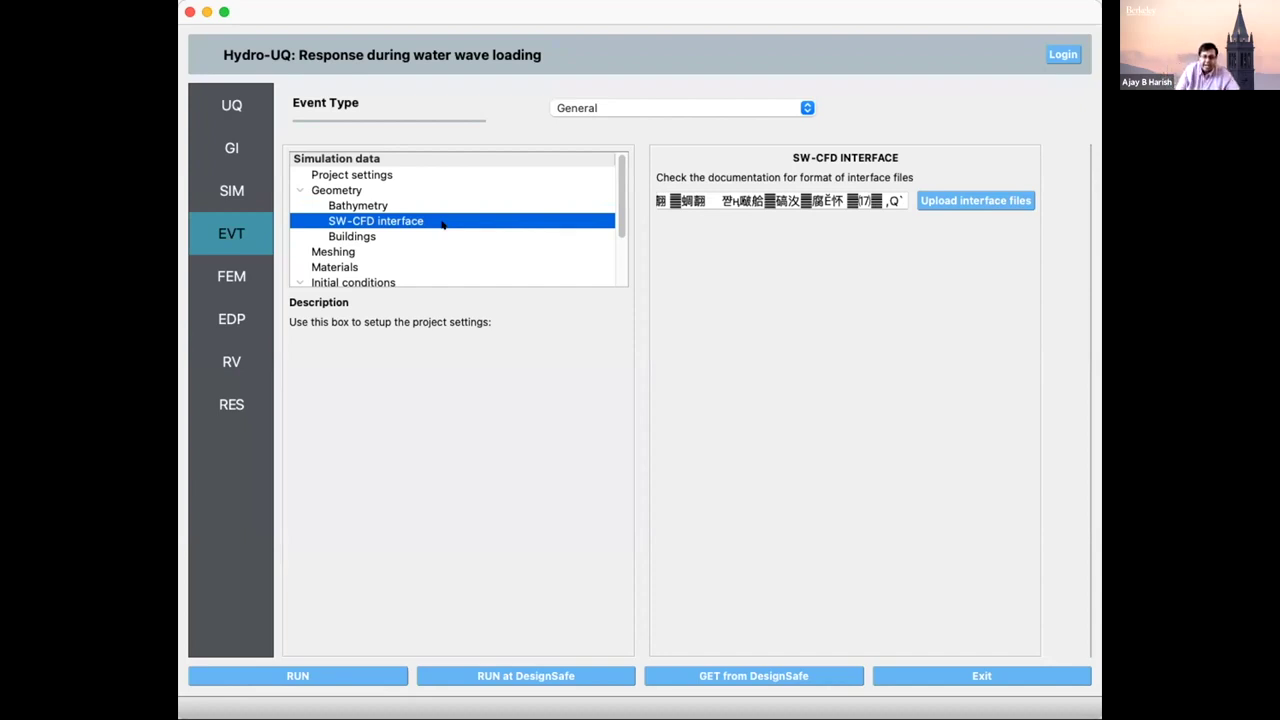
{"action": "key", "text": "Down"}
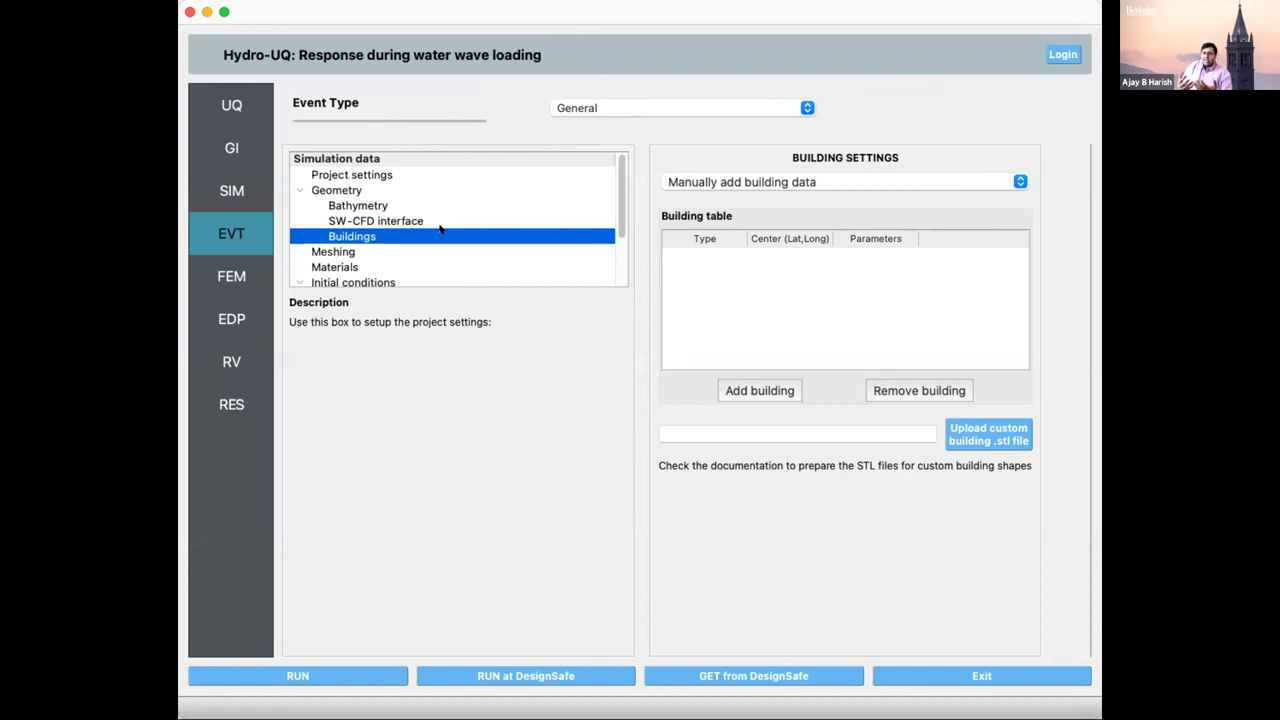
Step: Switch building data to Parameterized: 2×2 grid, 2.00 spacing and size, coastline centre 0.00, 0.00
{"action": "left_click", "coordinate": [690, 175]}
{"action": "left_click", "coordinate": [691, 176]}
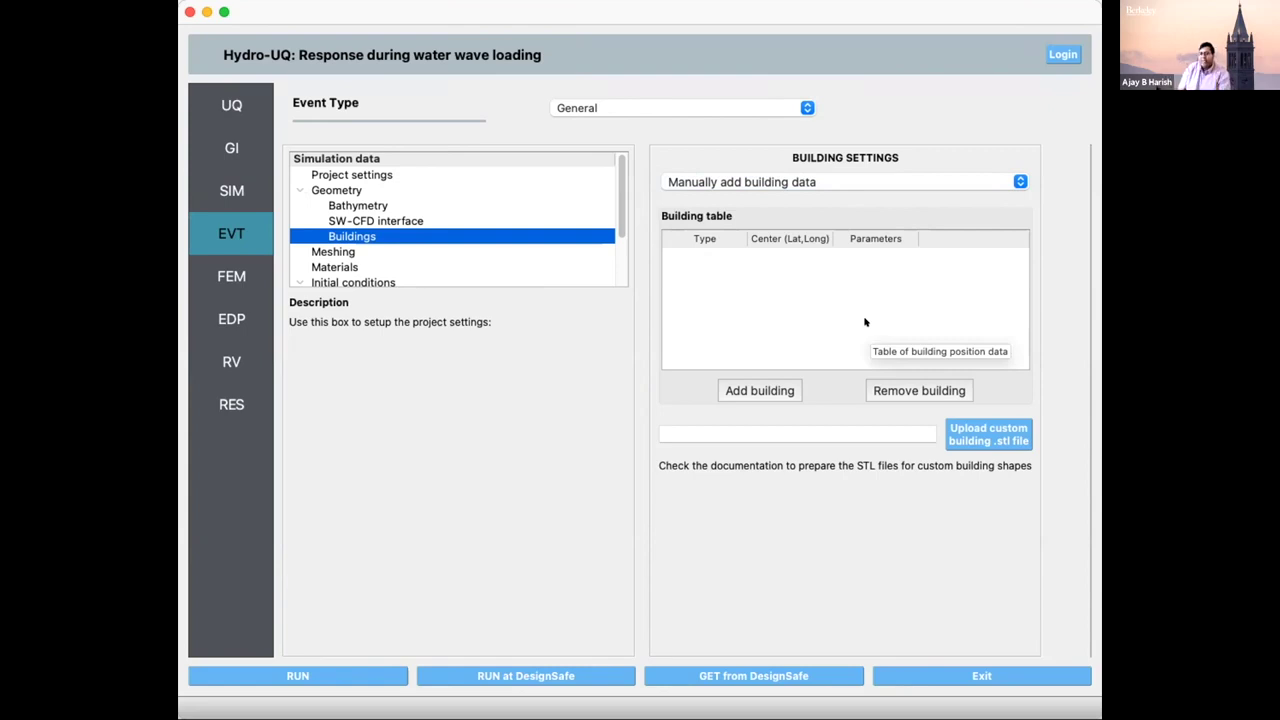
{"action": "left_click", "coordinate": [845, 182]}
{"action": "key", "text": "Return"}
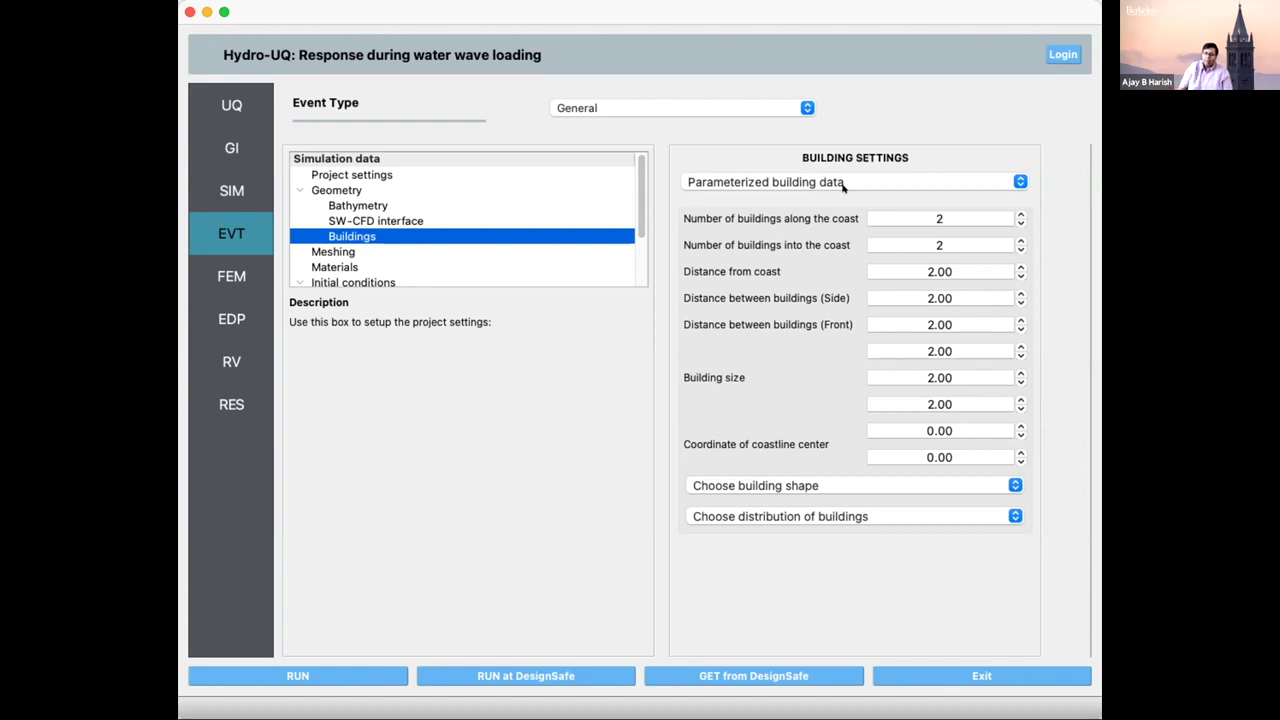
Step: Set the building shape to User-defined and view the Simple/Staggered distribution options without choosing one
{"action": "left_click", "coordinate": [812, 481]}
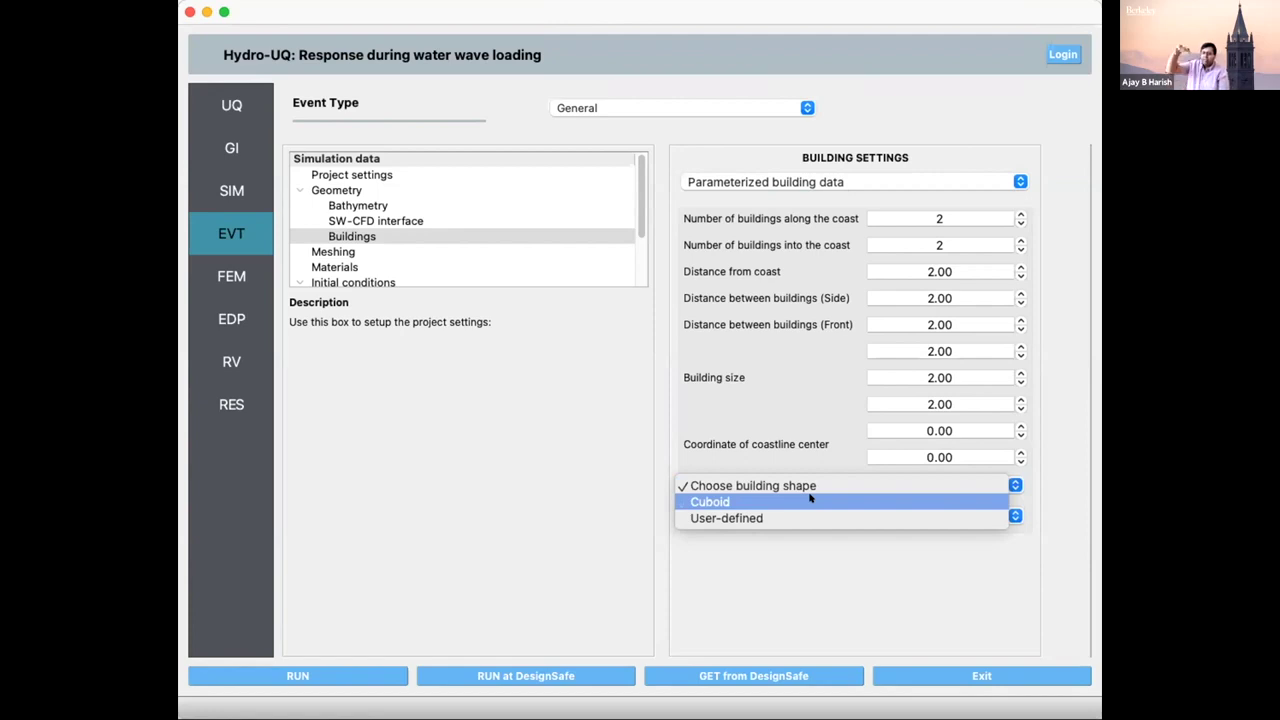
{"action": "left_click", "coordinate": [812, 517]}
{"action": "left_click", "coordinate": [826, 516]}
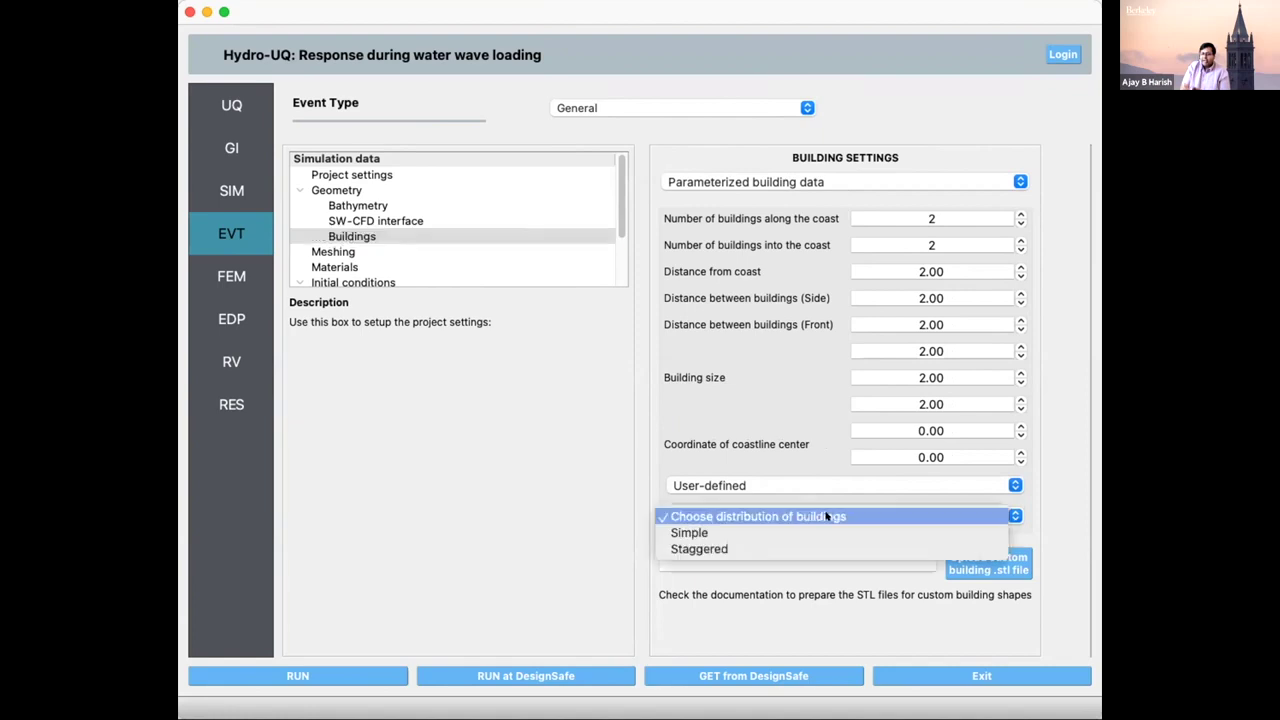
{"action": "left_click", "coordinate": [826, 516]}
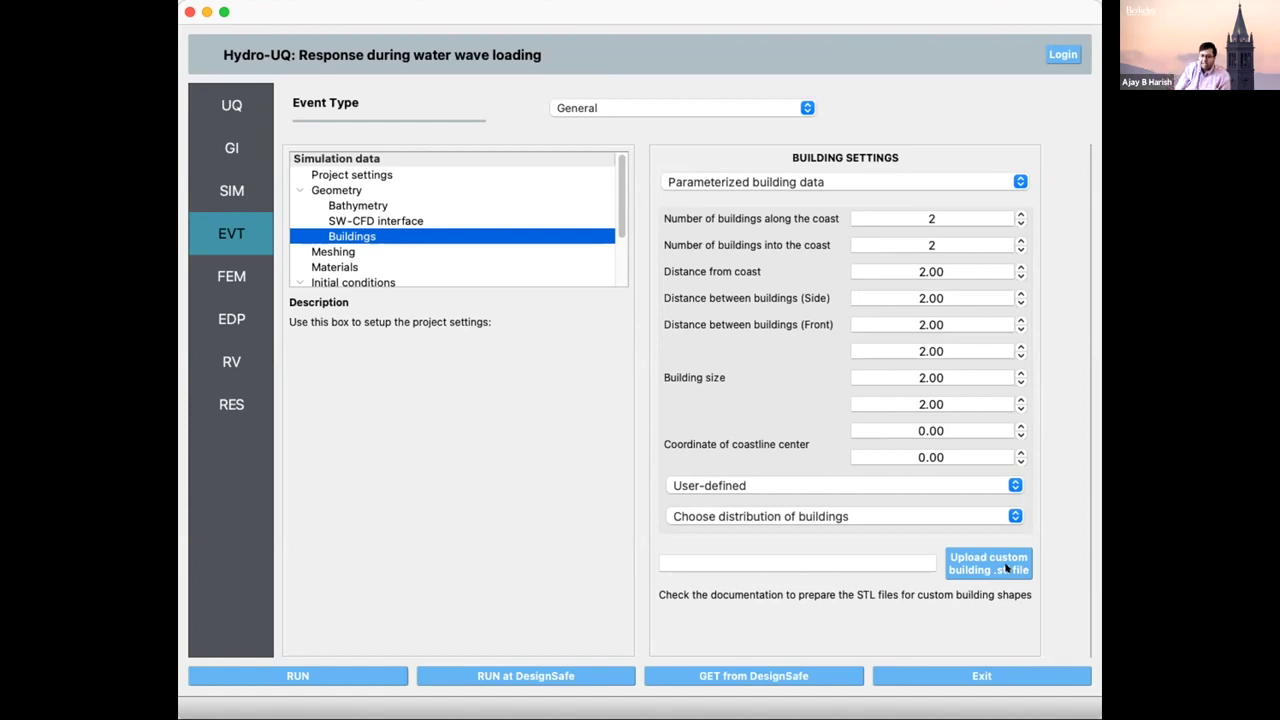
{"action": "left_click", "coordinate": [921, 516]}
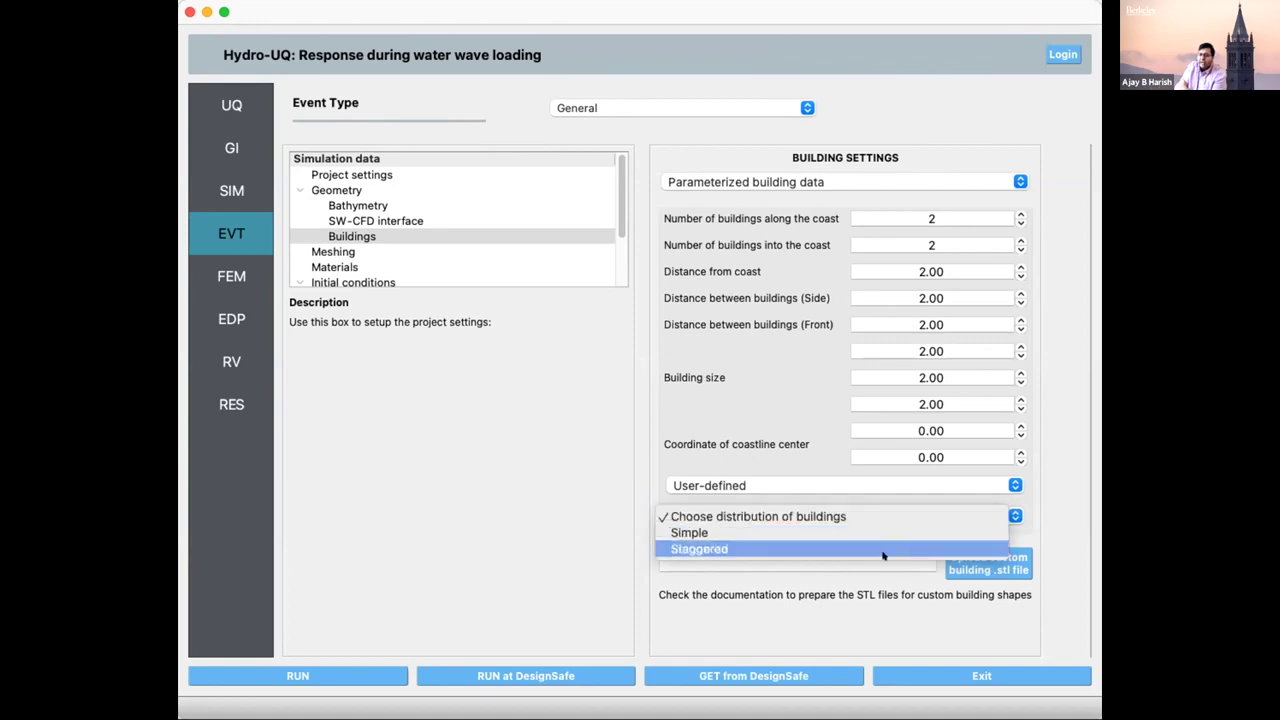
{"action": "left_click", "coordinate": [878, 571]}
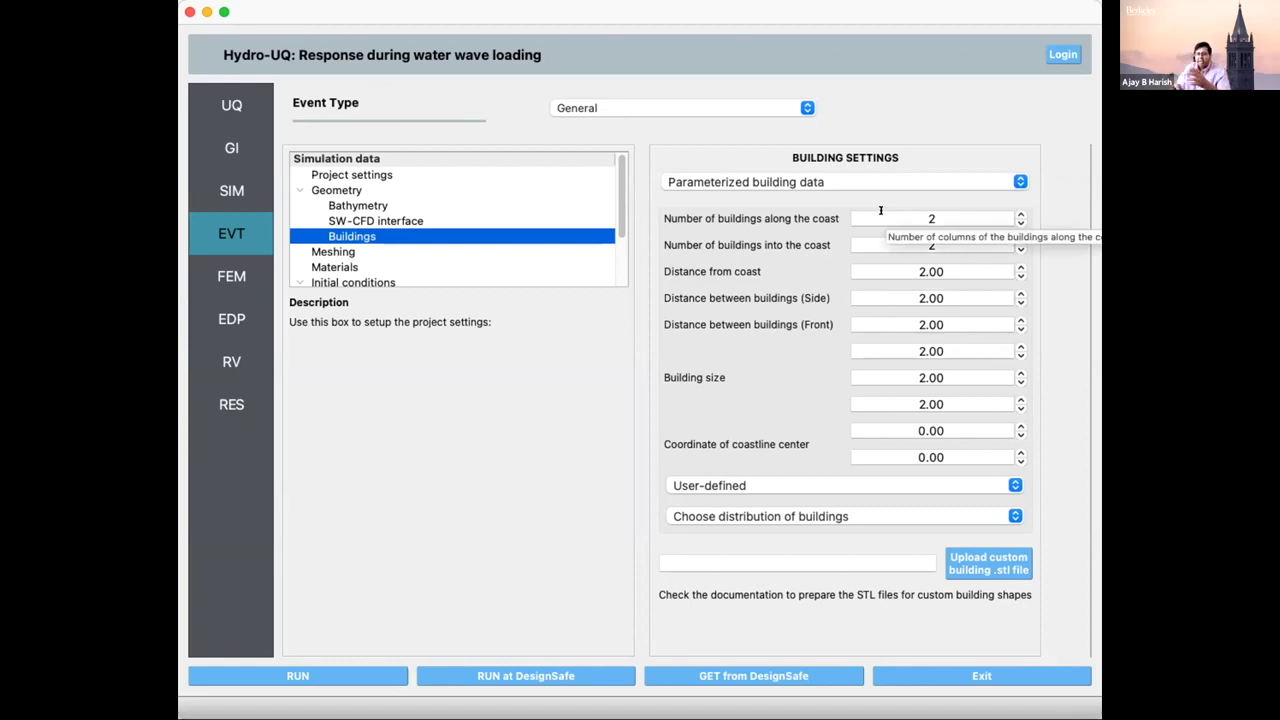
{"action": "left_click", "coordinate": [238, 147]}
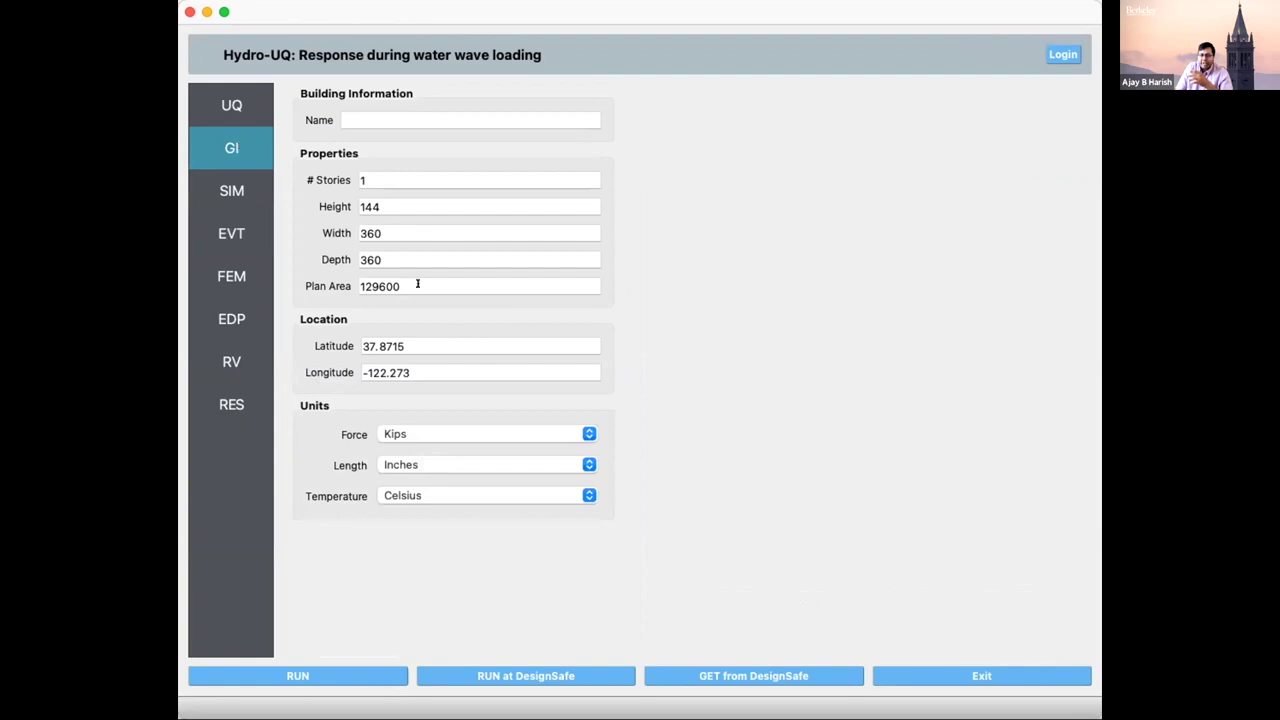
{"action": "left_click", "coordinate": [440, 345]}
{"action": "left_click", "coordinate": [440, 370]}
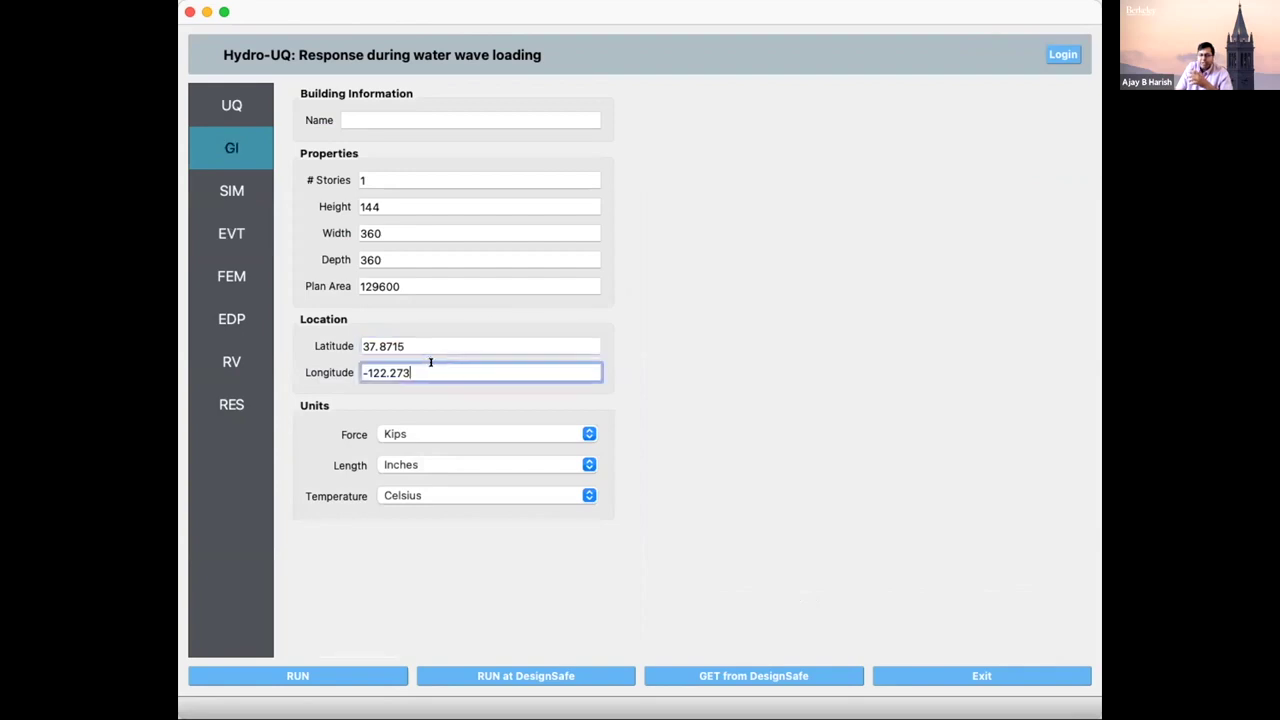
{"action": "left_click", "coordinate": [250, 234]}
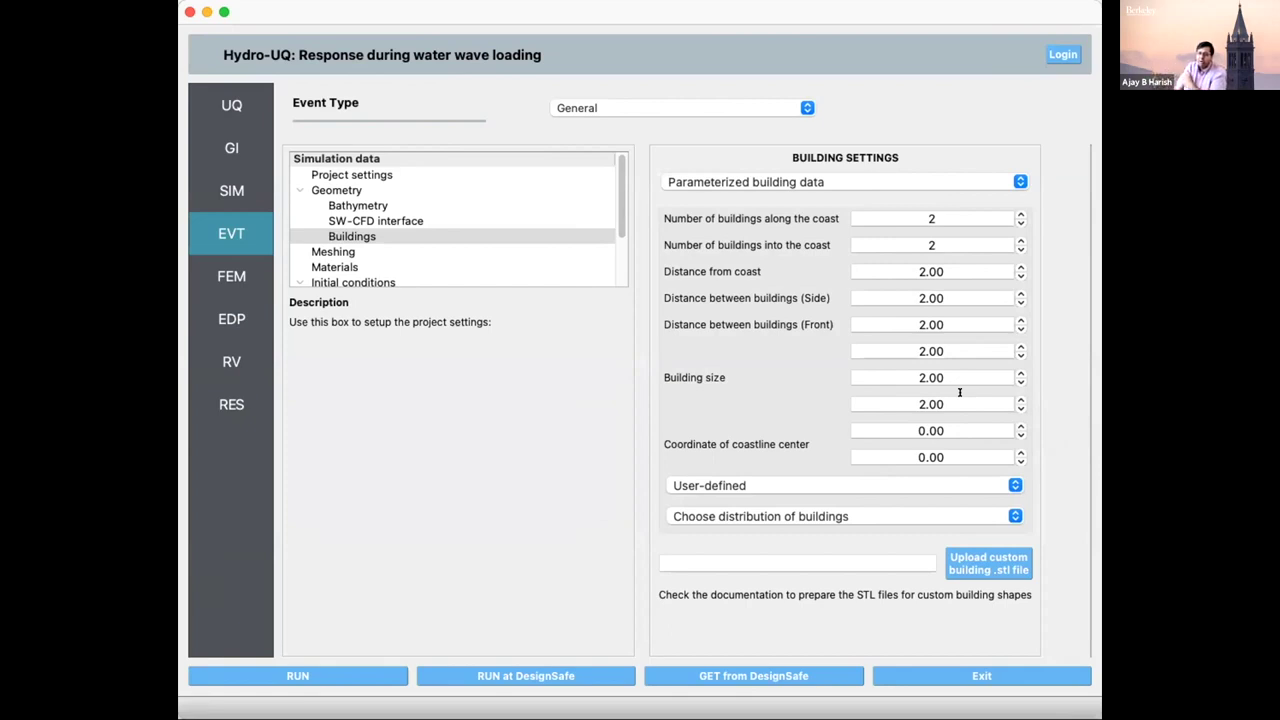
Step: Switch to manual building table entry, then add and delete a test building row
{"action": "left_click", "coordinate": [941, 186]}
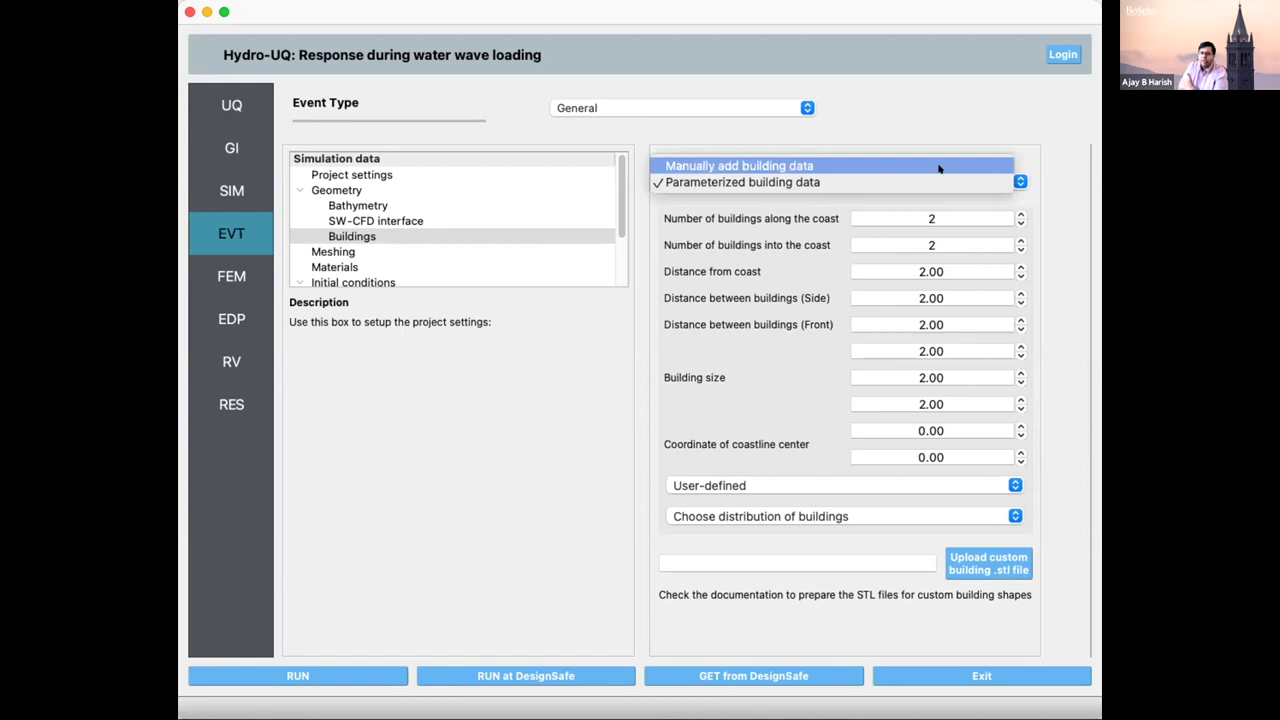
{"action": "left_click", "coordinate": [939, 168]}
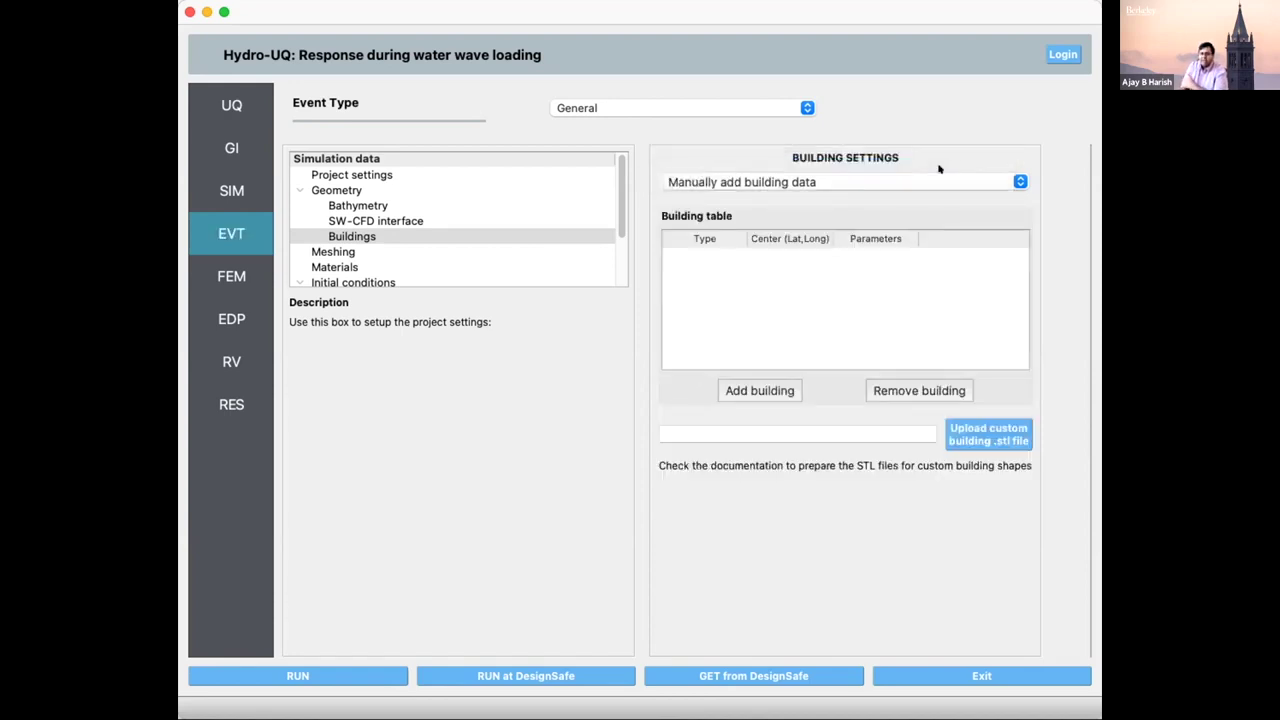
{"action": "left_click", "coordinate": [755, 389]}
{"action": "left_click", "coordinate": [705, 256]}
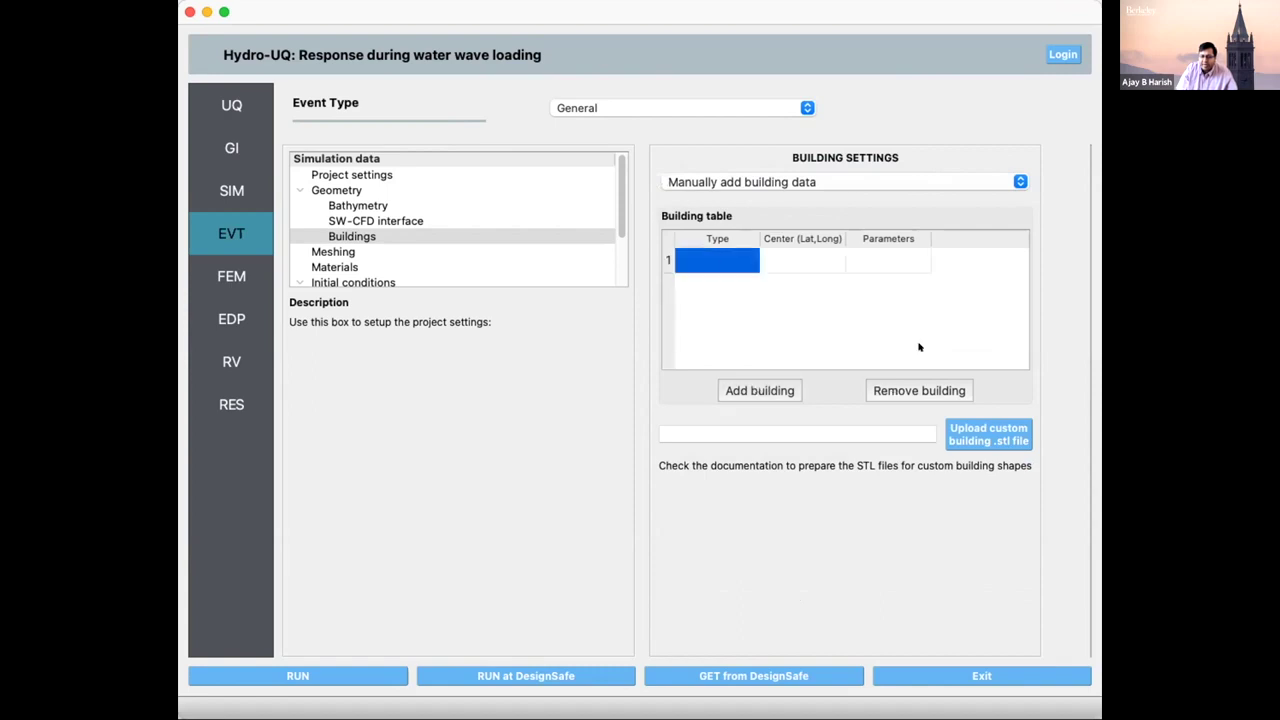
{"action": "left_click", "coordinate": [940, 391]}
Step: Add one building row again and begin editing its type before switching windows
{"action": "left_click", "coordinate": [785, 391]}
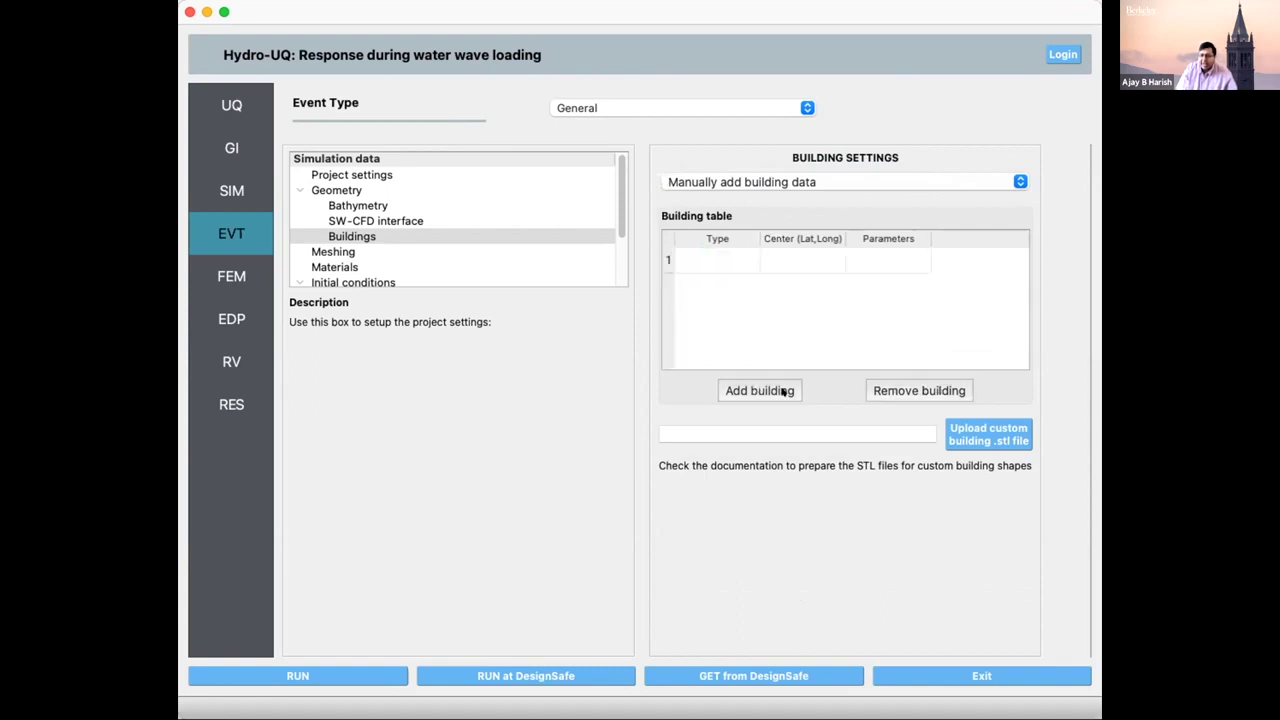
{"action": "double_click", "coordinate": [722, 256]}
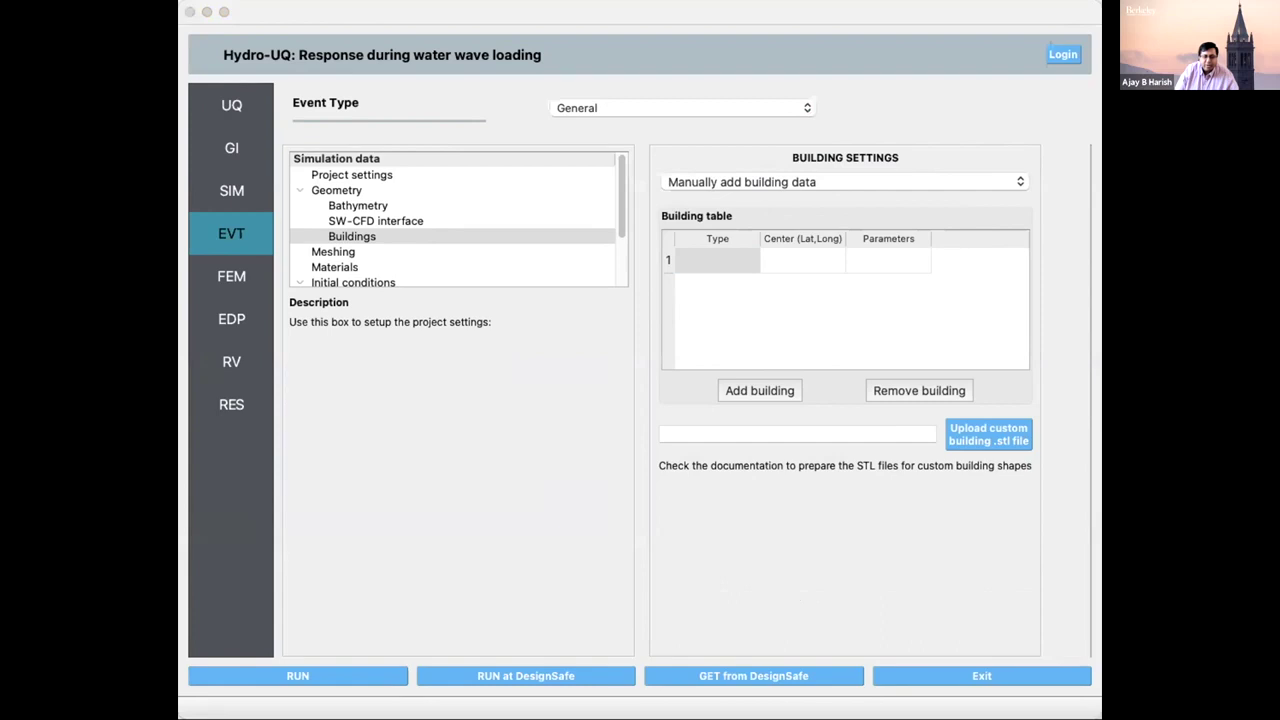
{"action": "left_click", "coordinate": [910, 54]}
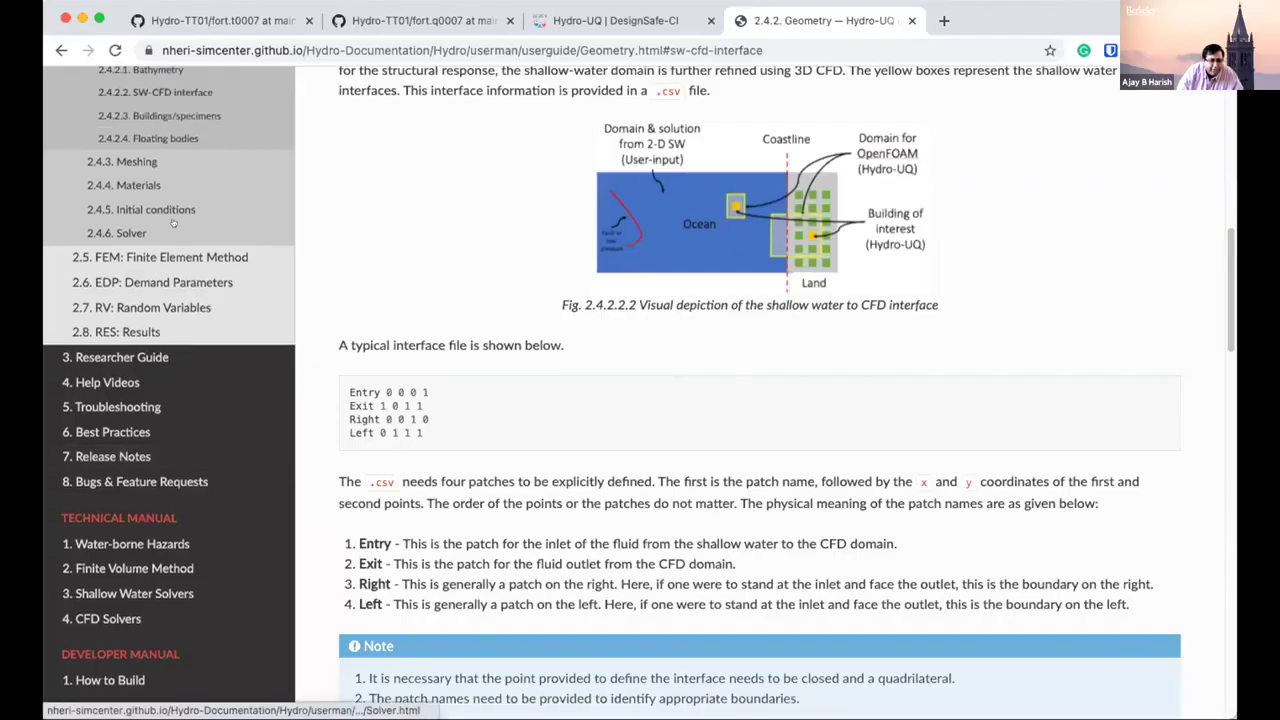
Step: Open the 2.4.2.3 Buildings/specimens docs section and scroll to the building type list
{"action": "scroll", "coordinate": [173, 222], "scroll_direction": "up", "scroll_amount": 1}
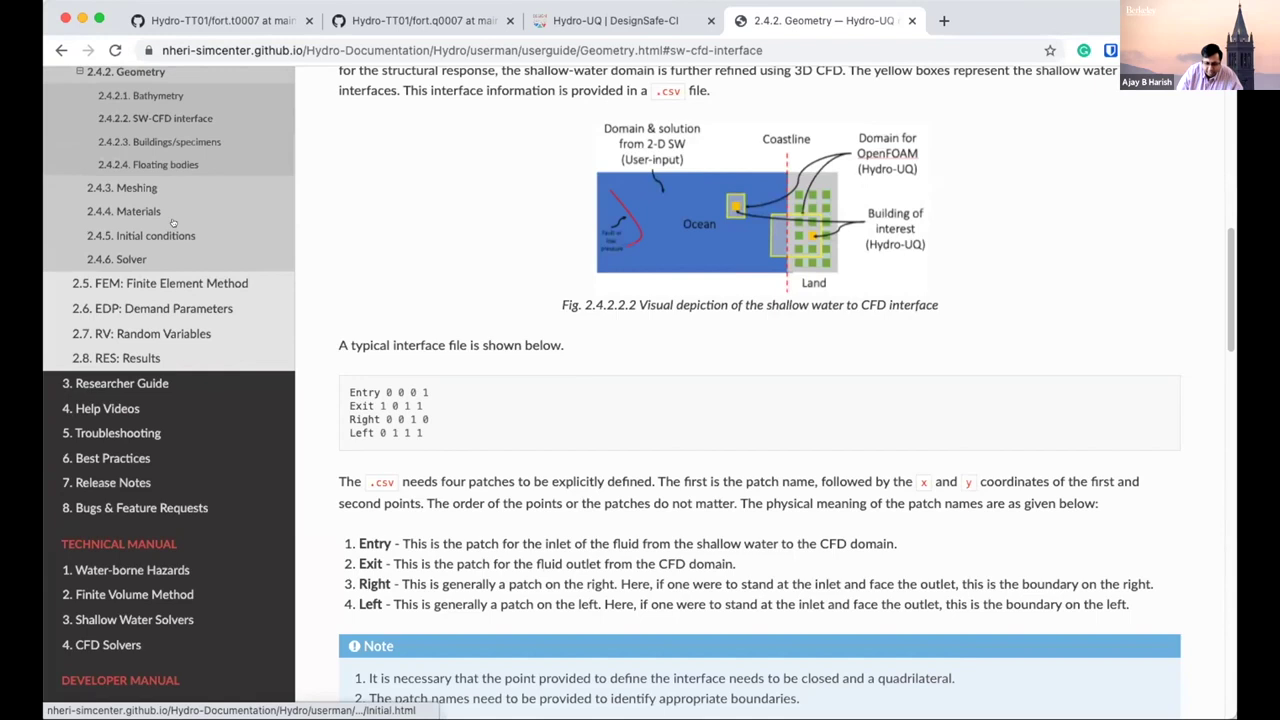
{"action": "scroll", "coordinate": [173, 222], "scroll_direction": "up", "scroll_amount": 3}
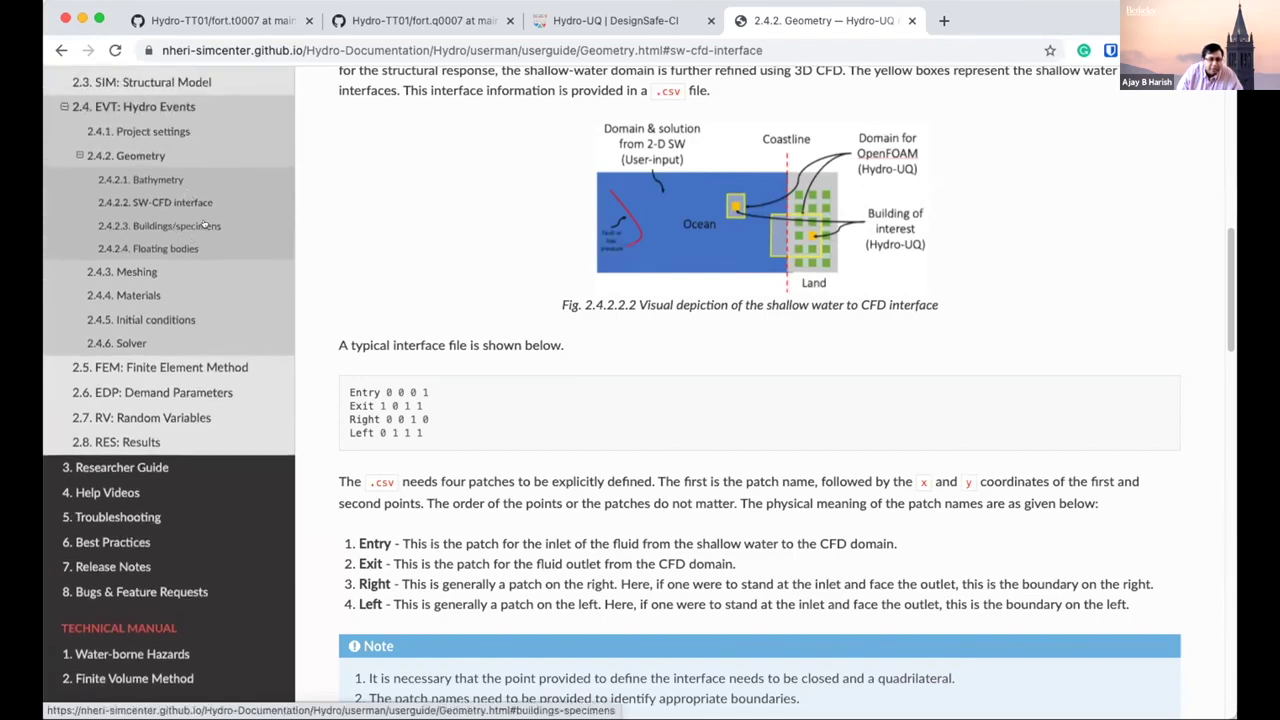
{"action": "scroll", "coordinate": [204, 224], "scroll_direction": "up", "scroll_amount": 2}
{"action": "left_click", "coordinate": [212, 278]}
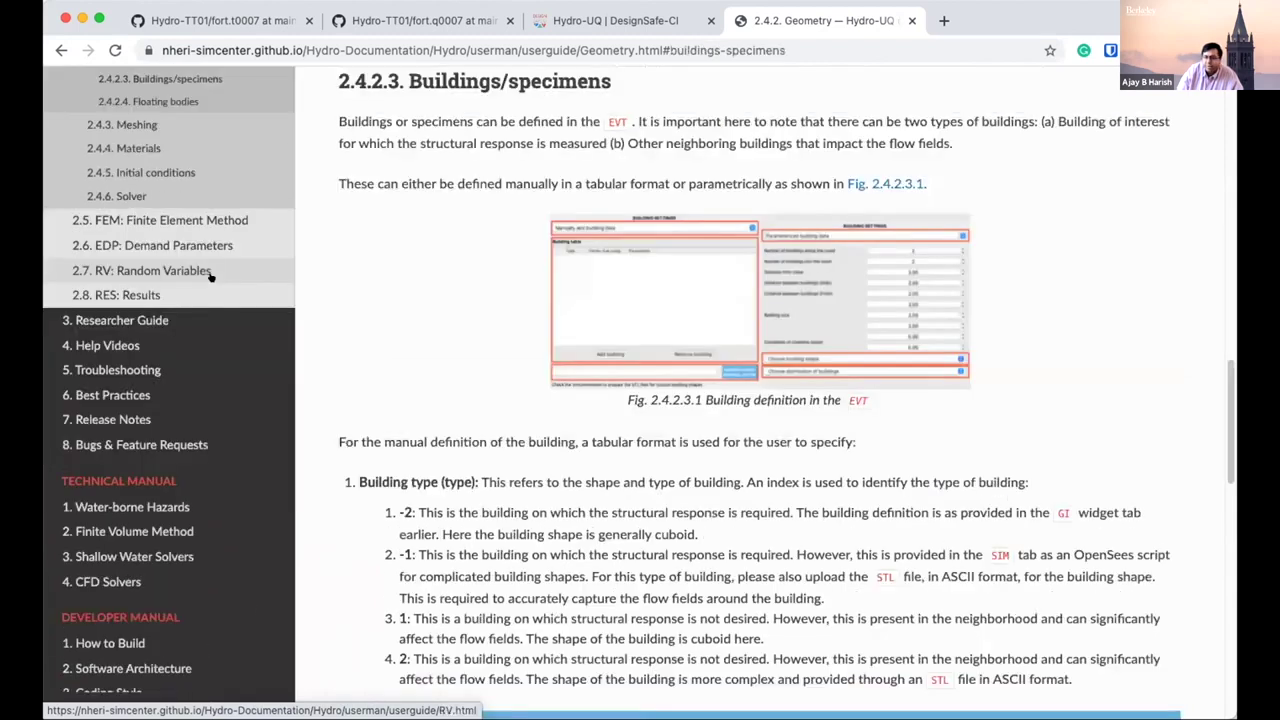
{"action": "scroll", "coordinate": [490, 198], "scroll_direction": "down", "scroll_amount": 5}
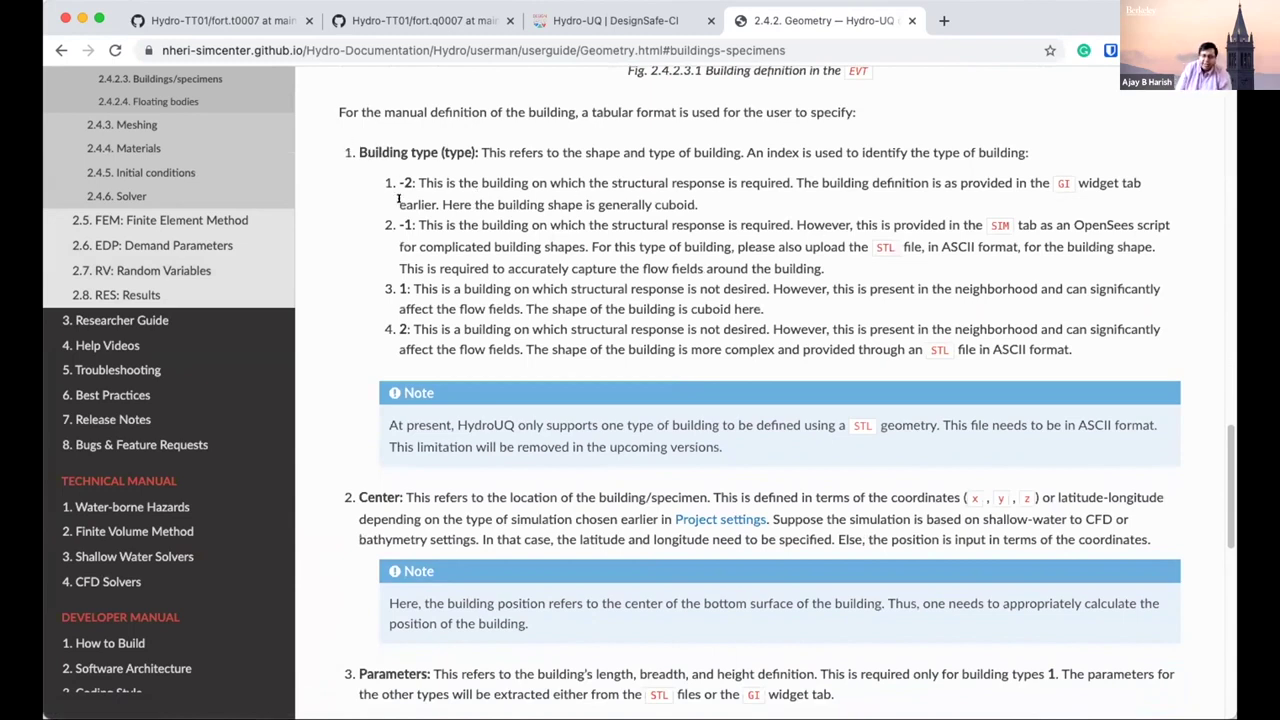
Step: Highlight the type 1 description, then the -2 building type label in the docs
{"action": "left_click_drag", "start_coordinate": [404, 289], "coordinate": [408, 315]}
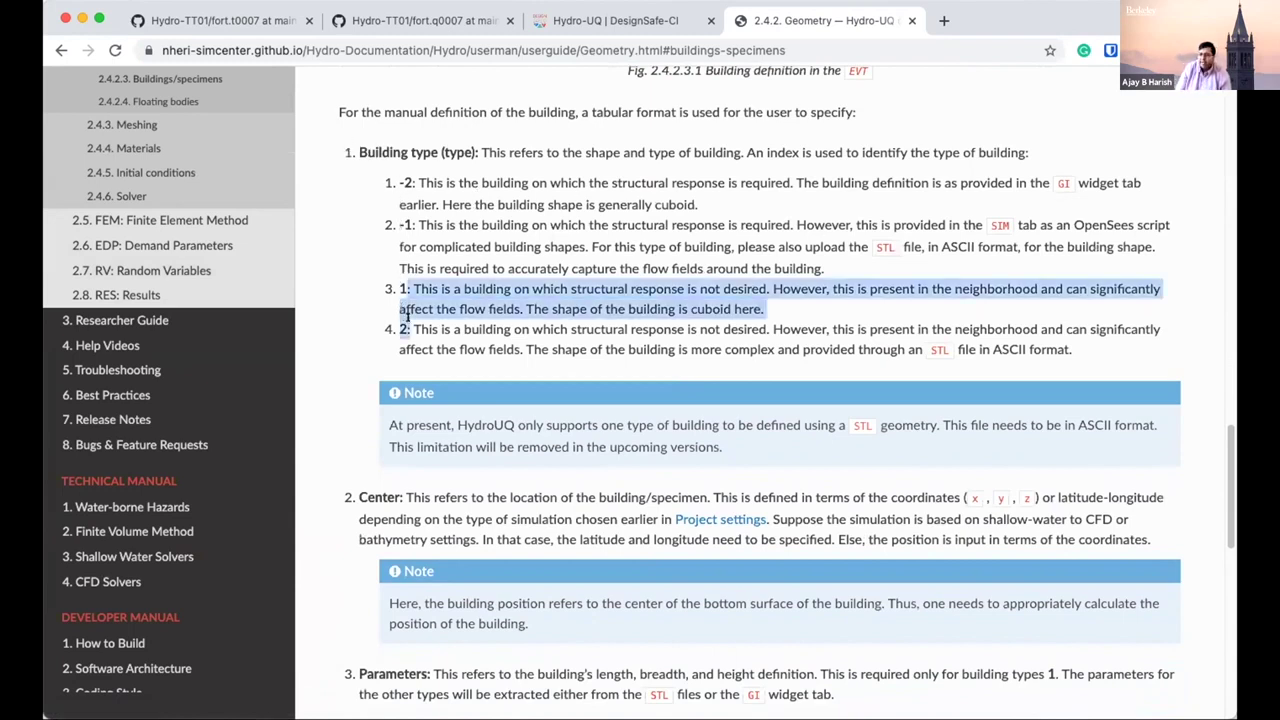
{"action": "left_click", "coordinate": [408, 315]}
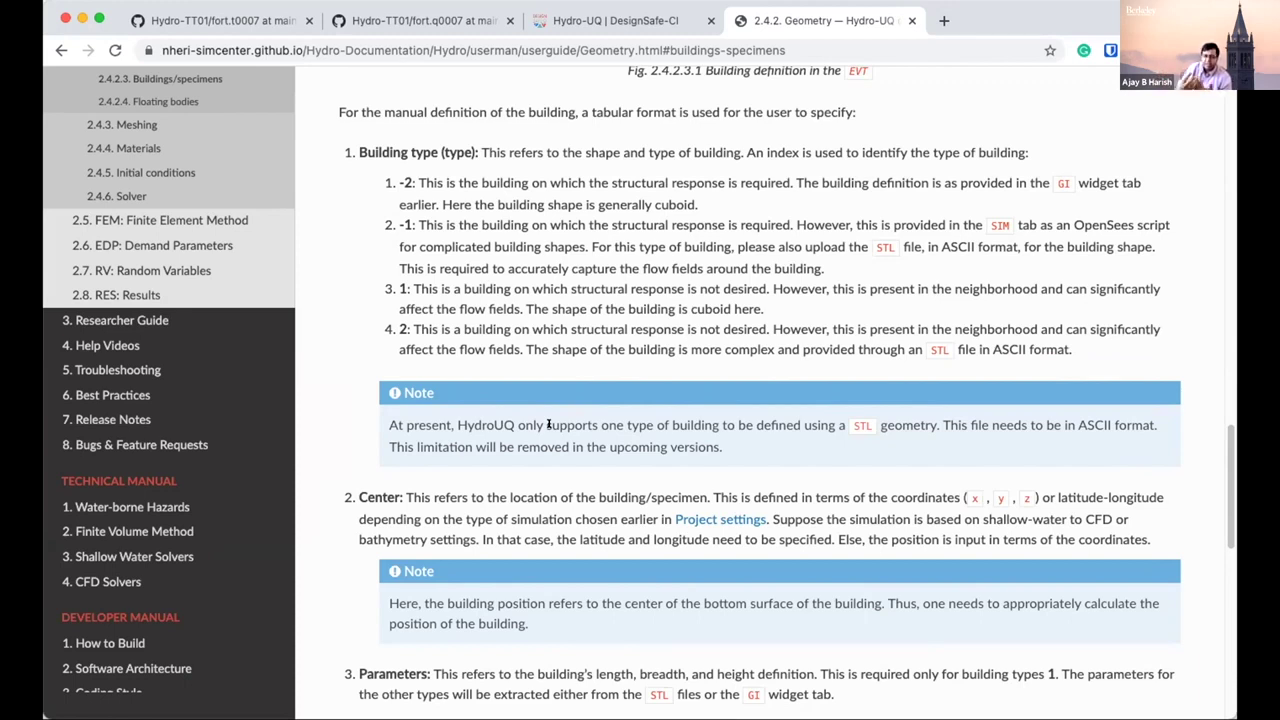
{"action": "left_click_drag", "start_coordinate": [417, 184], "coordinate": [396, 170]}
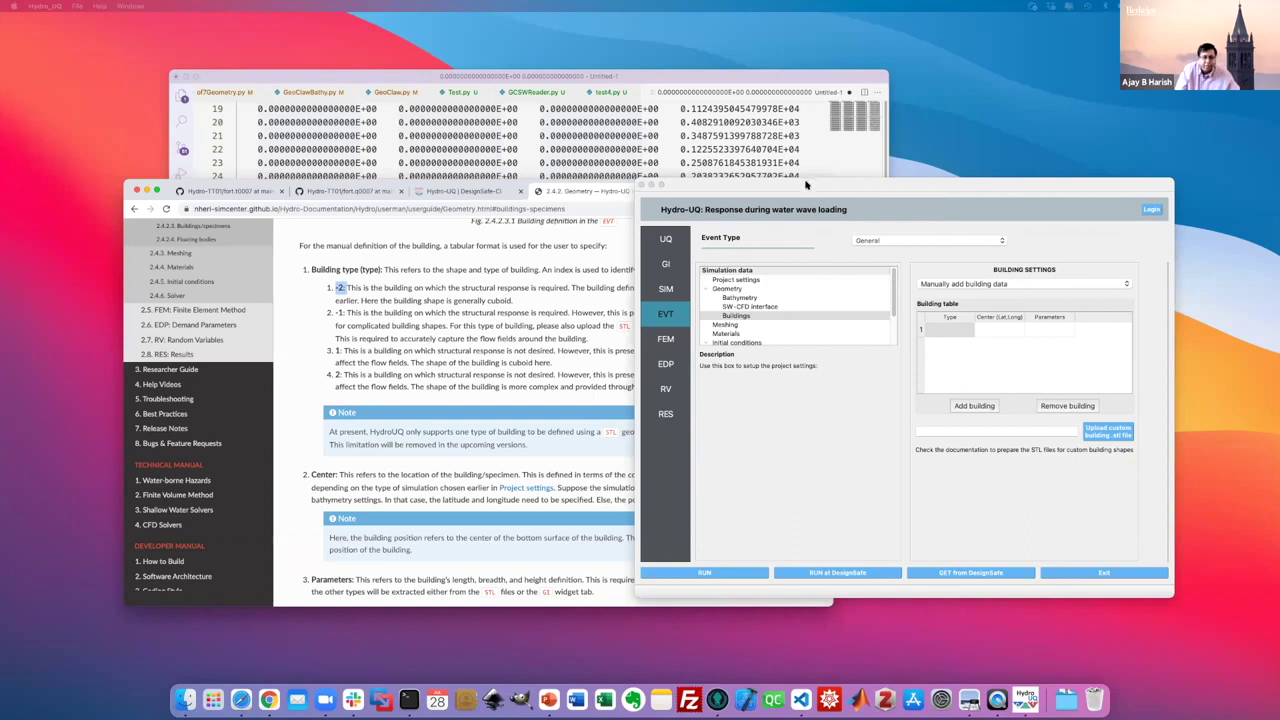
Step: Arrange the Hydro-UQ and documentation windows side by side
{"action": "left_click_drag", "start_coordinate": [806, 184], "coordinate": [864, 196]}
{"action": "left_click", "coordinate": [768, 181]}
{"action": "left_click_drag", "start_coordinate": [768, 178], "coordinate": [726, 153]}
{"action": "left_click", "coordinate": [880, 186]}
{"action": "left_click_drag", "start_coordinate": [880, 186], "coordinate": [831, 169]}
{"action": "left_click", "coordinate": [432, 289]}
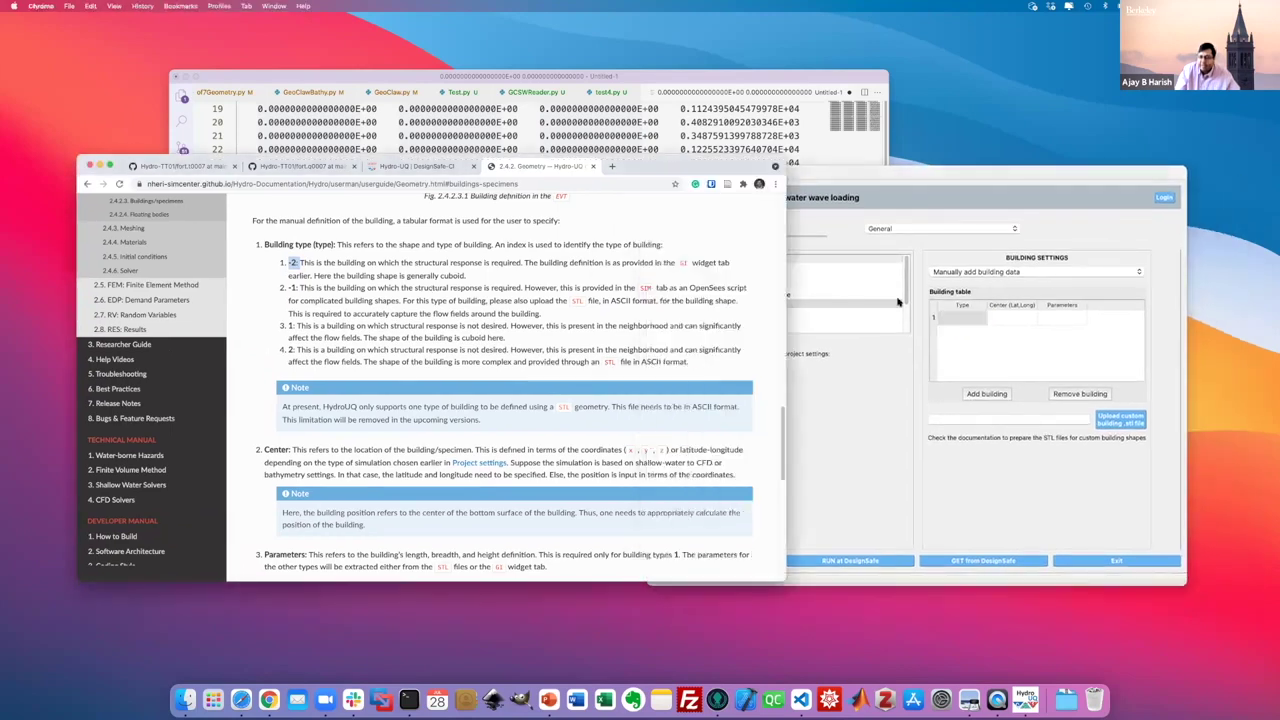
Step: Set the first building's type to -2, then view the general information page
{"action": "left_click", "coordinate": [954, 316]}
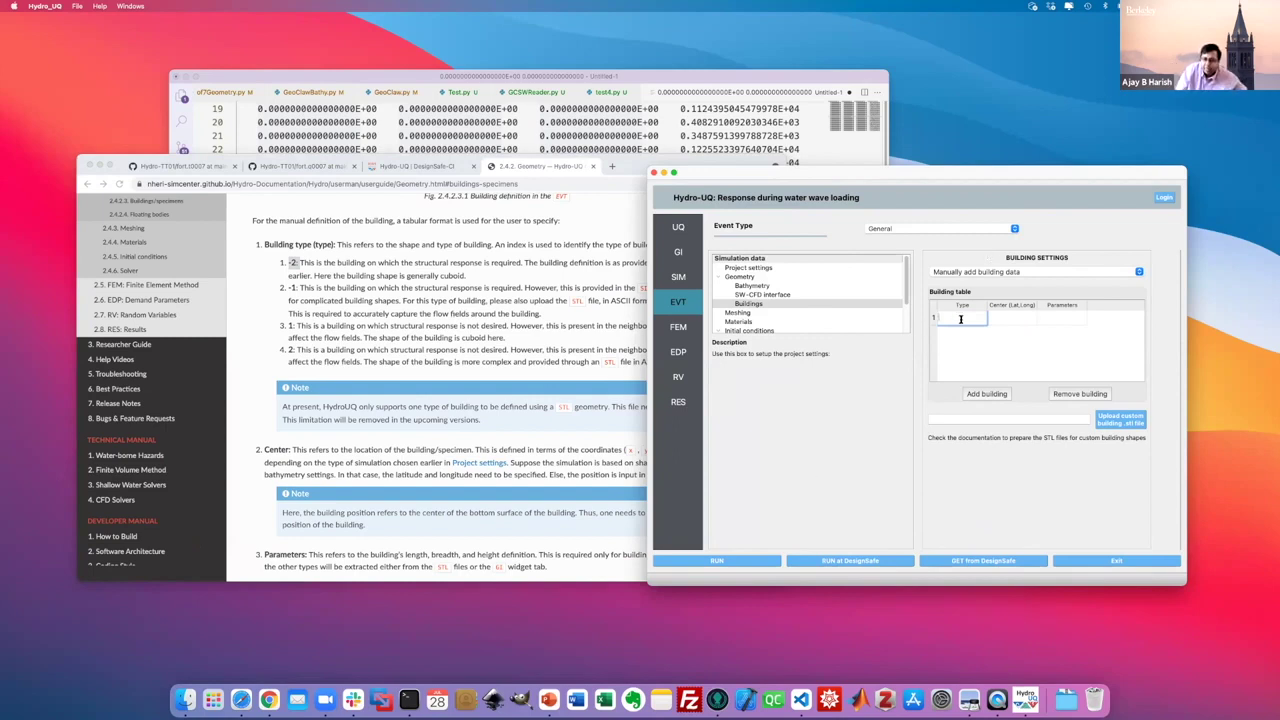
{"action": "type", "text": "-2"}
{"action": "key", "text": "Return"}
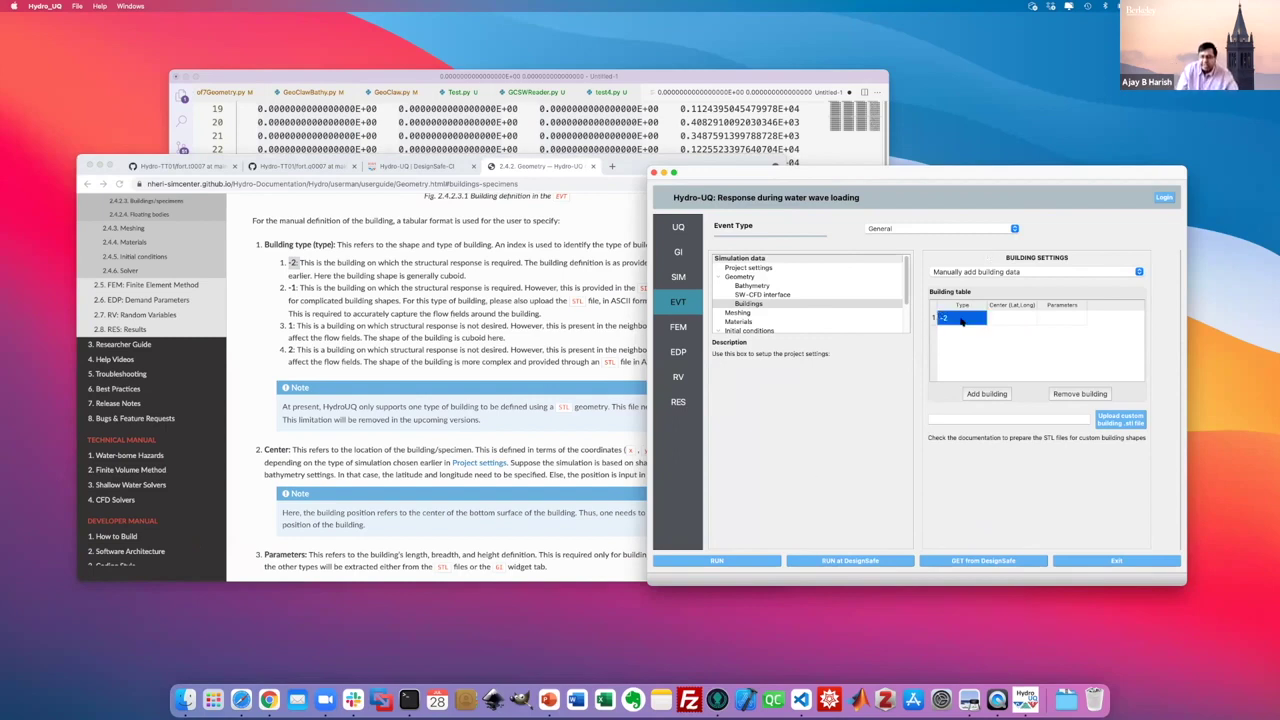
{"action": "left_click", "coordinate": [678, 254]}
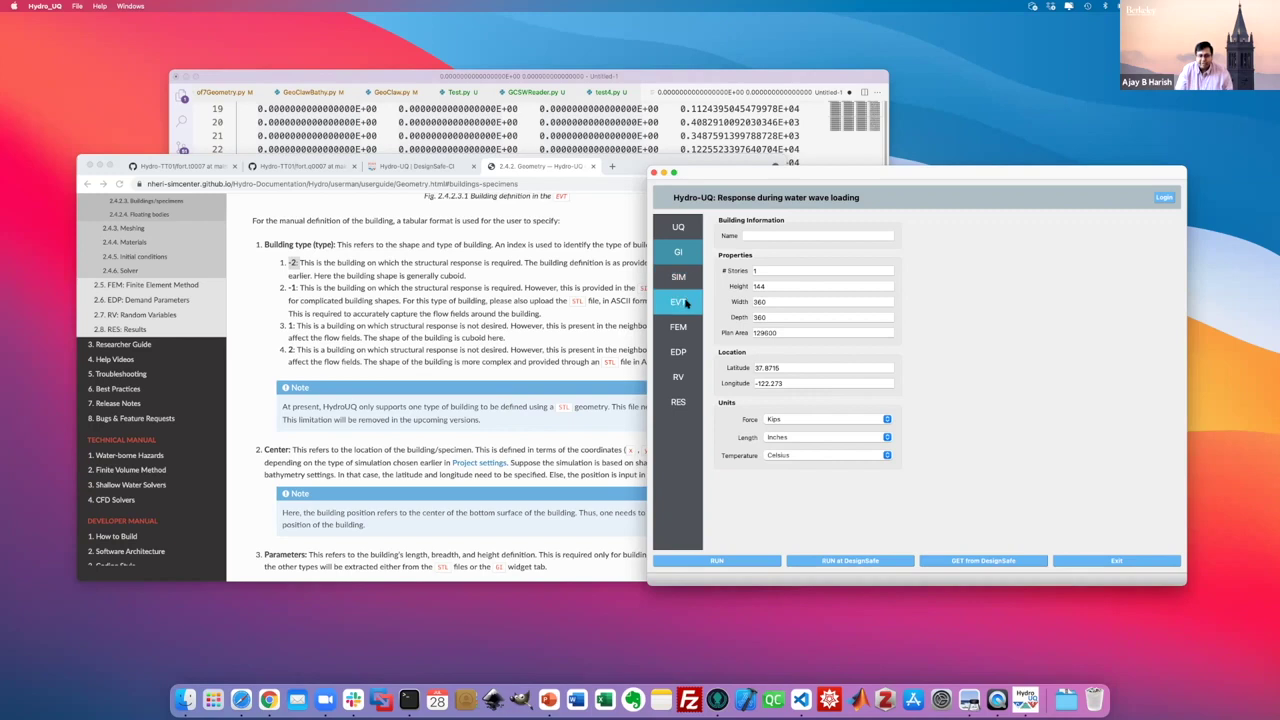
Step: Back in the EVT building settings, change the first building's type to -1
{"action": "left_click", "coordinate": [685, 303]}
{"action": "double_click", "coordinate": [950, 319]}
{"action": "type", "text": "-1"}
{"action": "key", "text": "Return"}
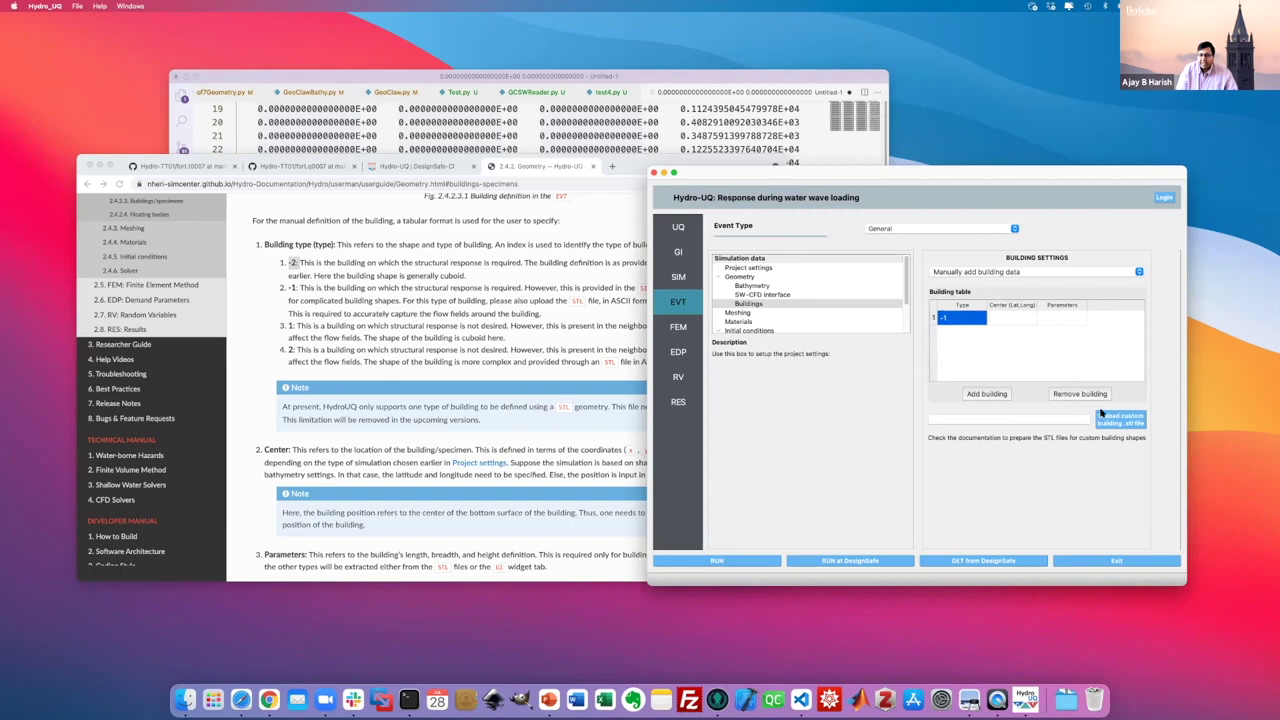
Step: Try uploading a custom building .stl file, cancelling and dismissing the no-files-selected warning
{"action": "left_click", "coordinate": [1104, 416]}
{"action": "left_click", "coordinate": [1104, 415]}
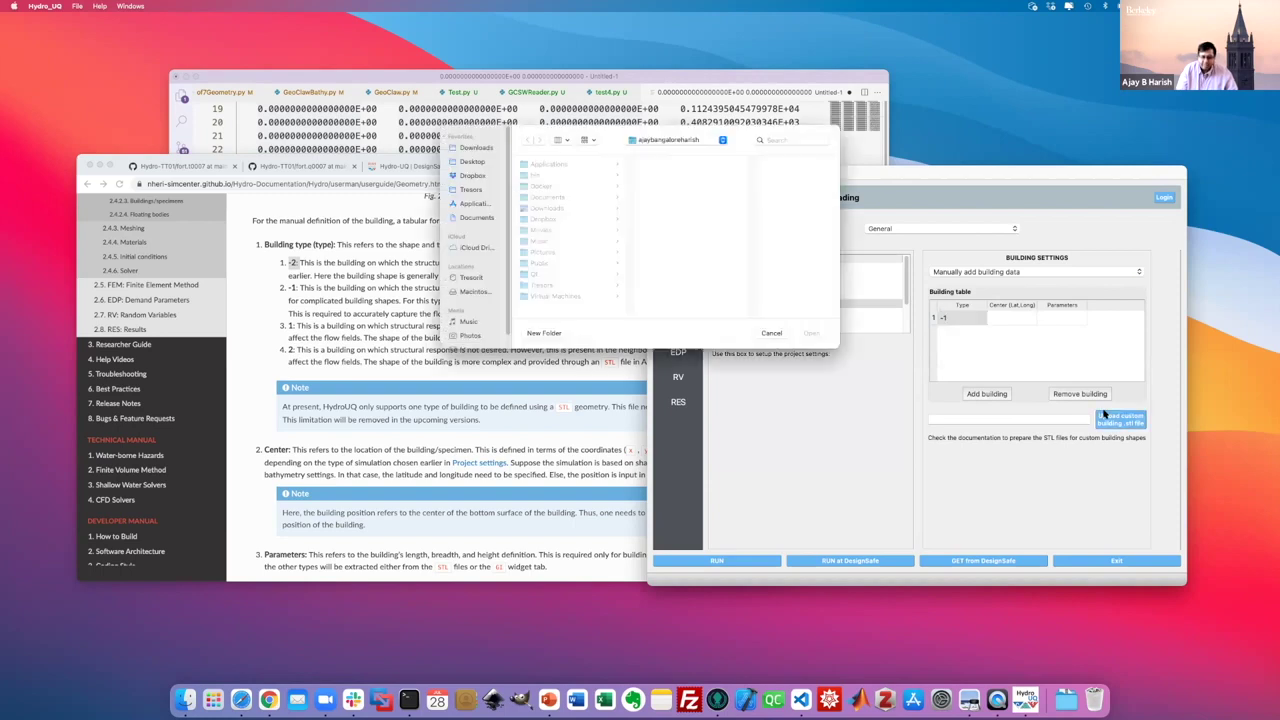
{"action": "left_click", "coordinate": [775, 340]}
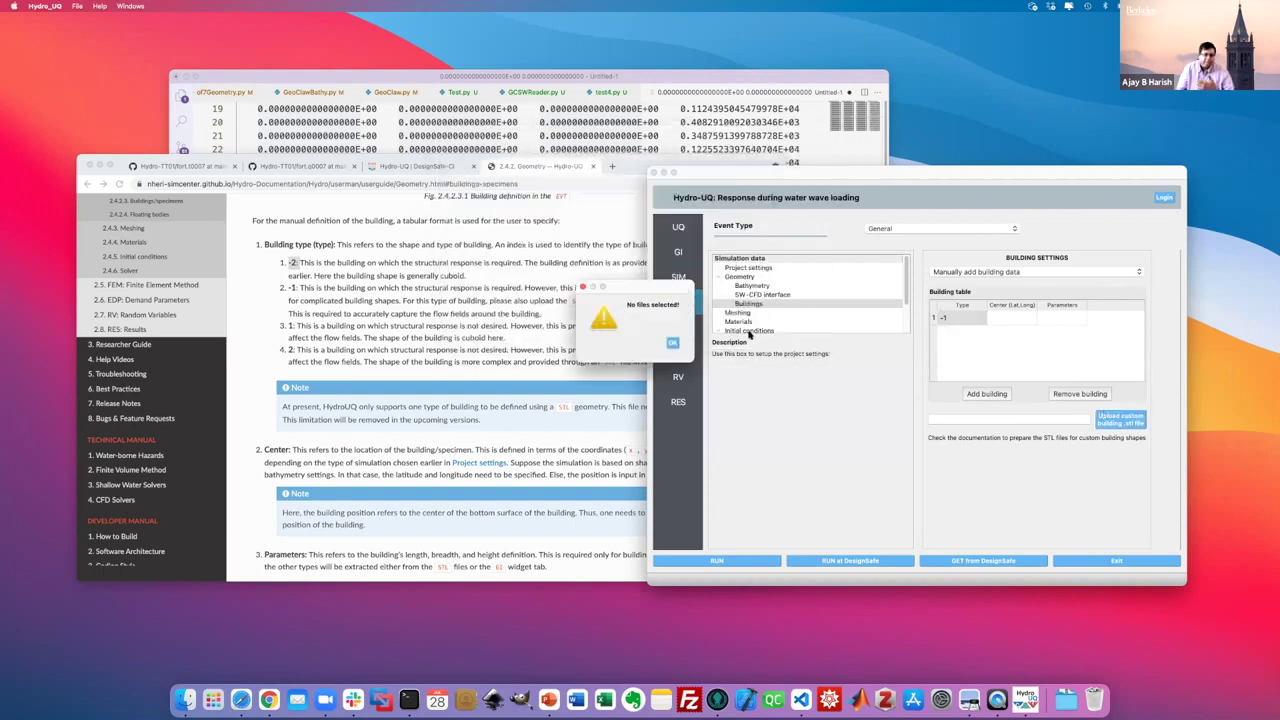
{"action": "left_click", "coordinate": [582, 287]}
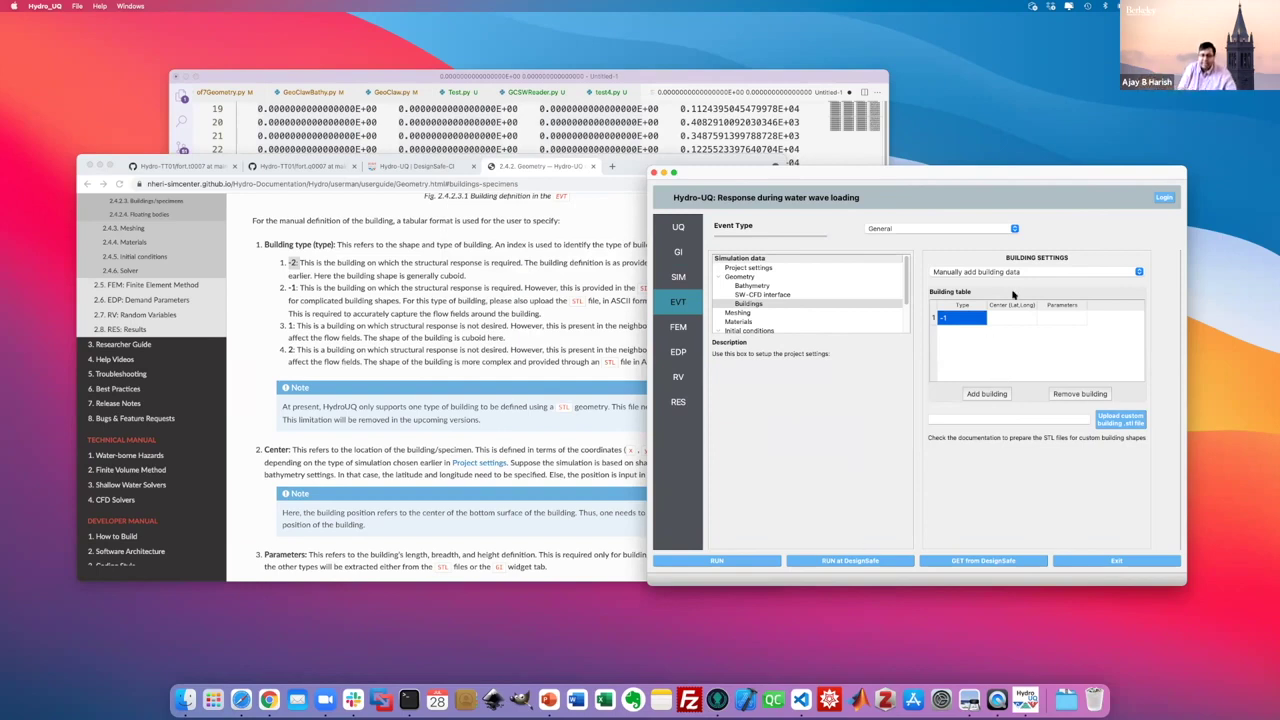
Step: Enter 1 in the first building's Type cell, then replace it with 2
{"action": "double_click", "coordinate": [978, 316]}
{"action": "type", "text": "1"}
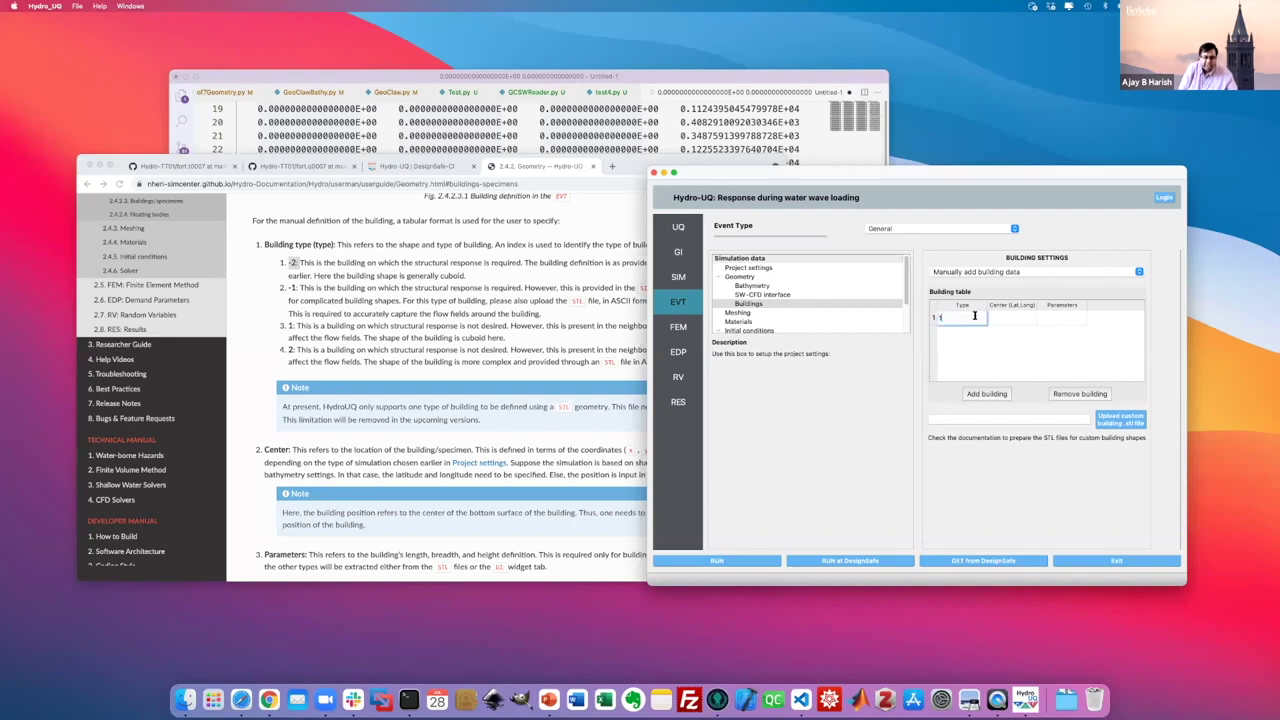
{"action": "key", "text": "Return"}
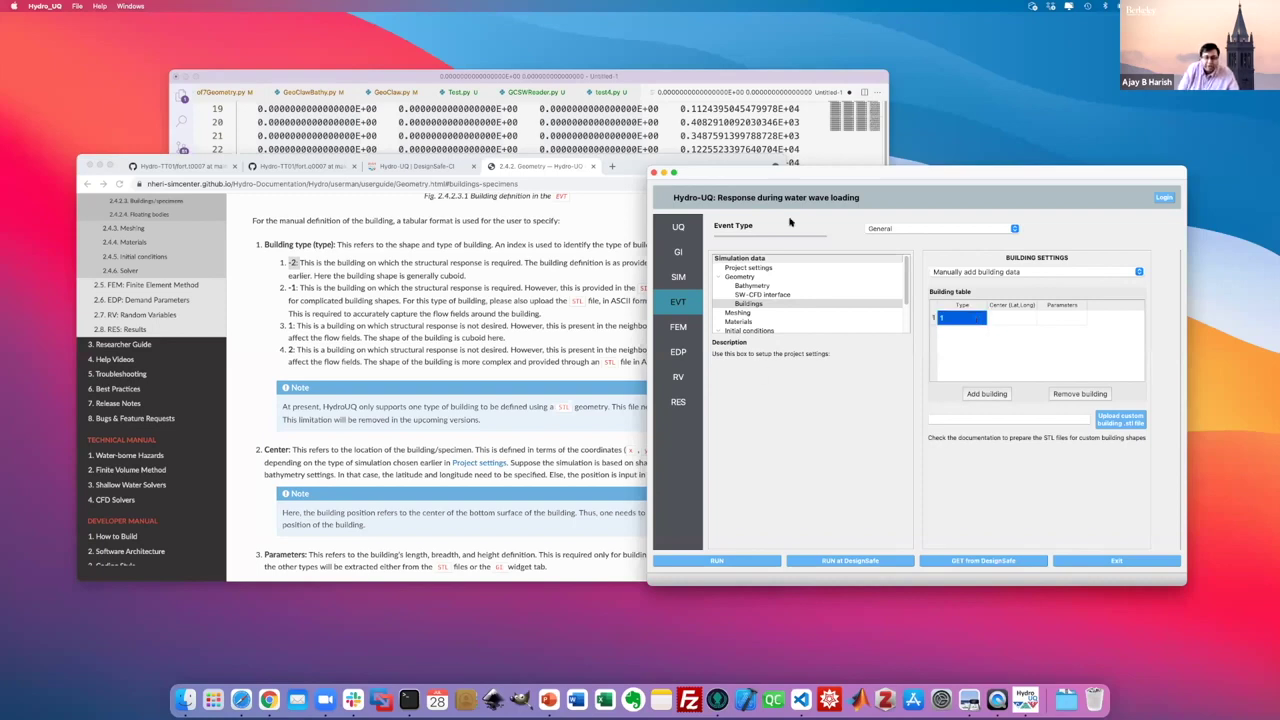
{"action": "left_click_drag", "start_coordinate": [813, 177], "coordinate": [756, 172]}
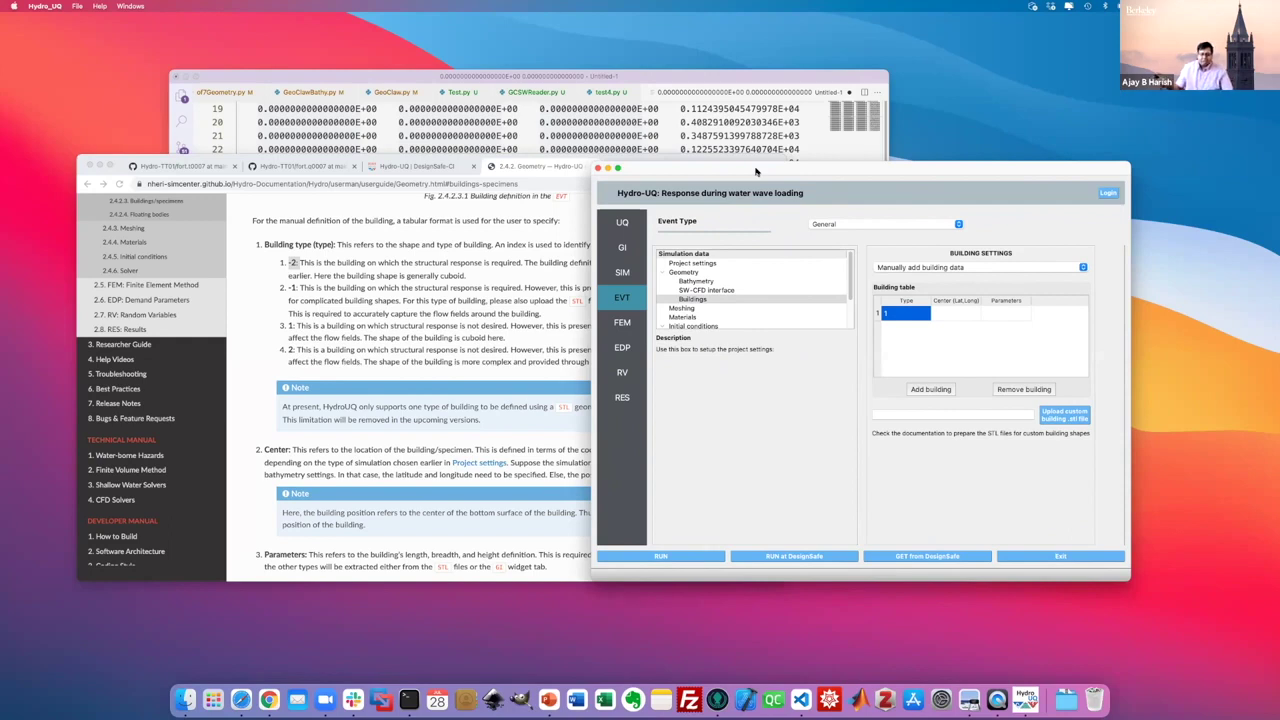
{"action": "double_click", "coordinate": [905, 314]}
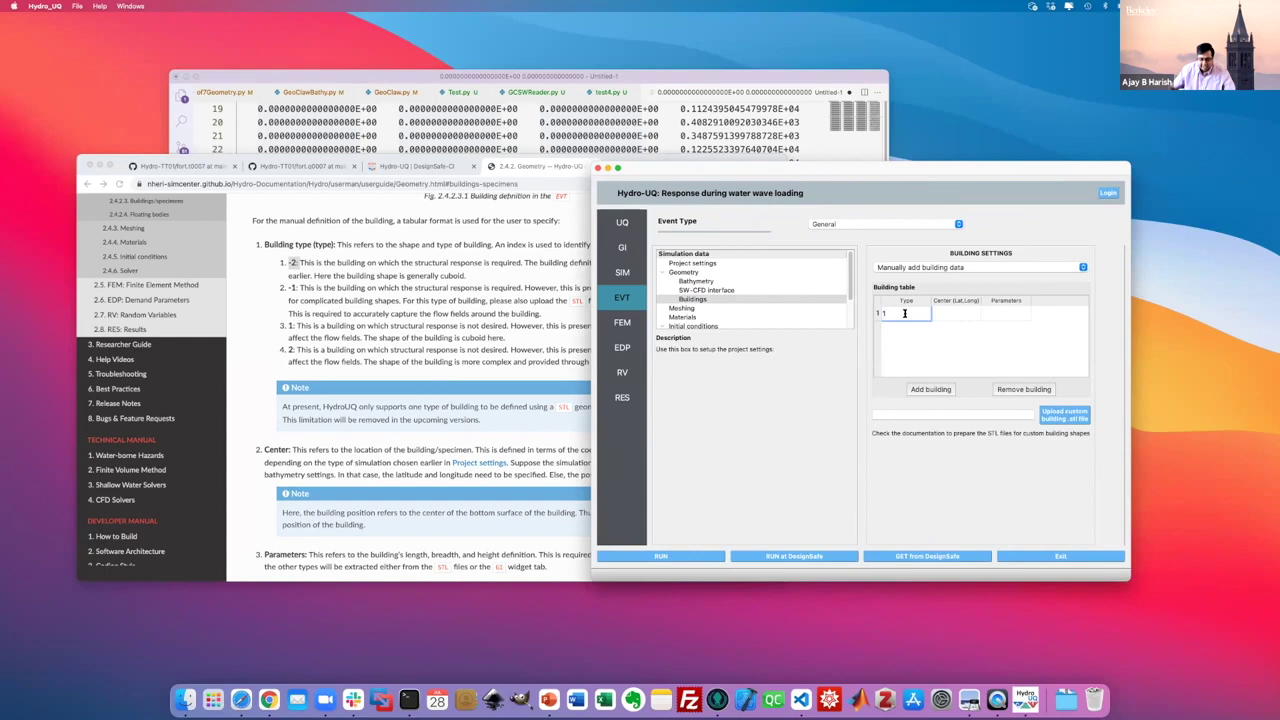
{"action": "type", "text": "2"}
{"action": "key", "text": "Return"}
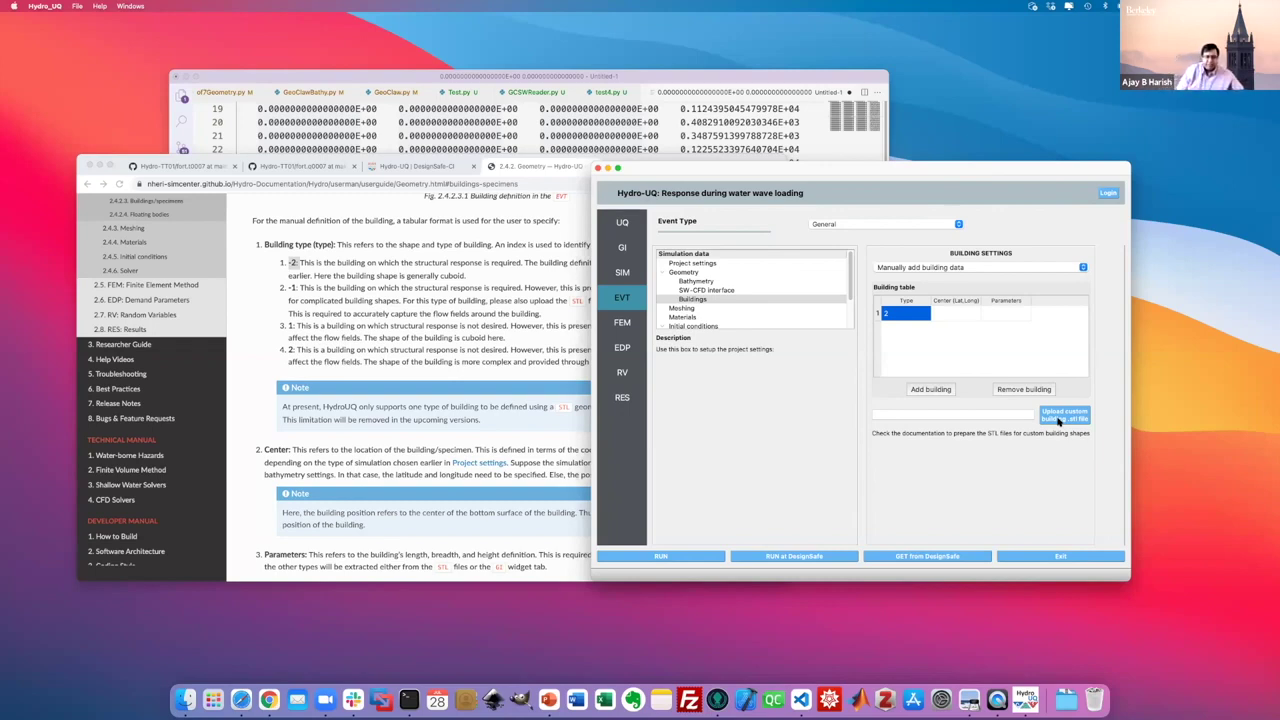
Step: Start editing the first building's center and parameters cells, briefly visiting the mesh settings
{"action": "double_click", "coordinate": [950, 314]}
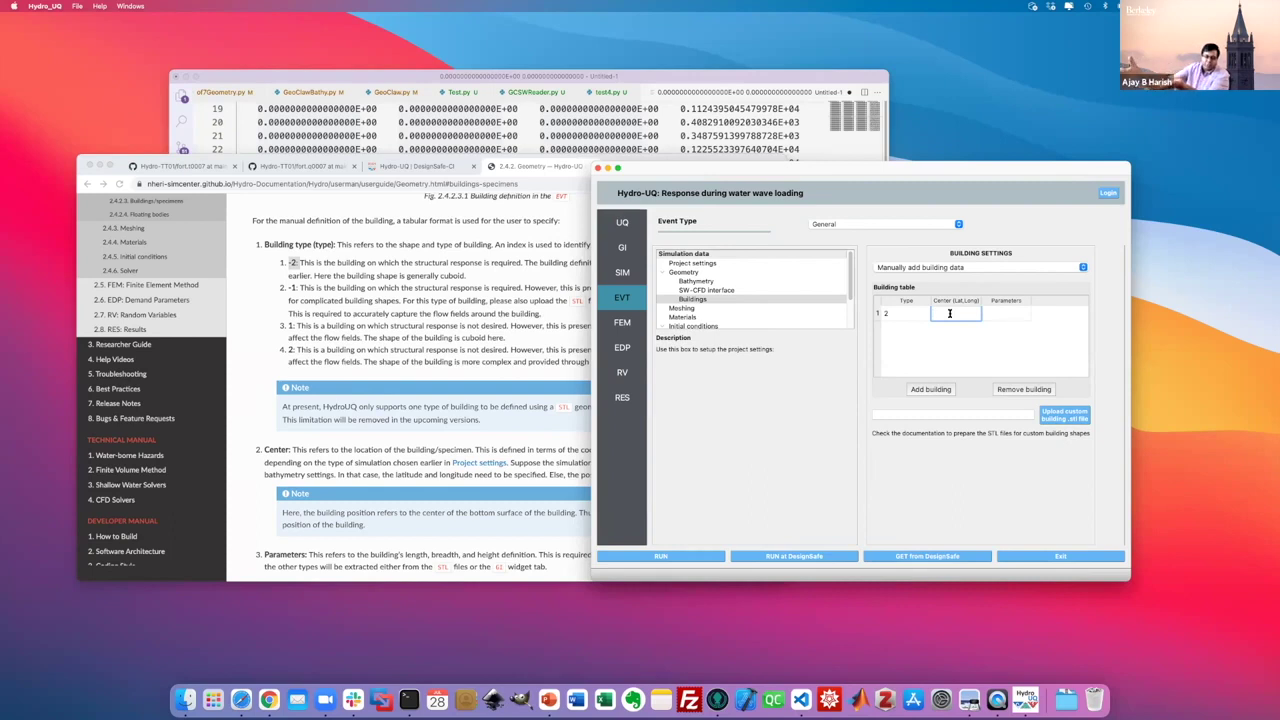
{"action": "double_click", "coordinate": [1009, 311]}
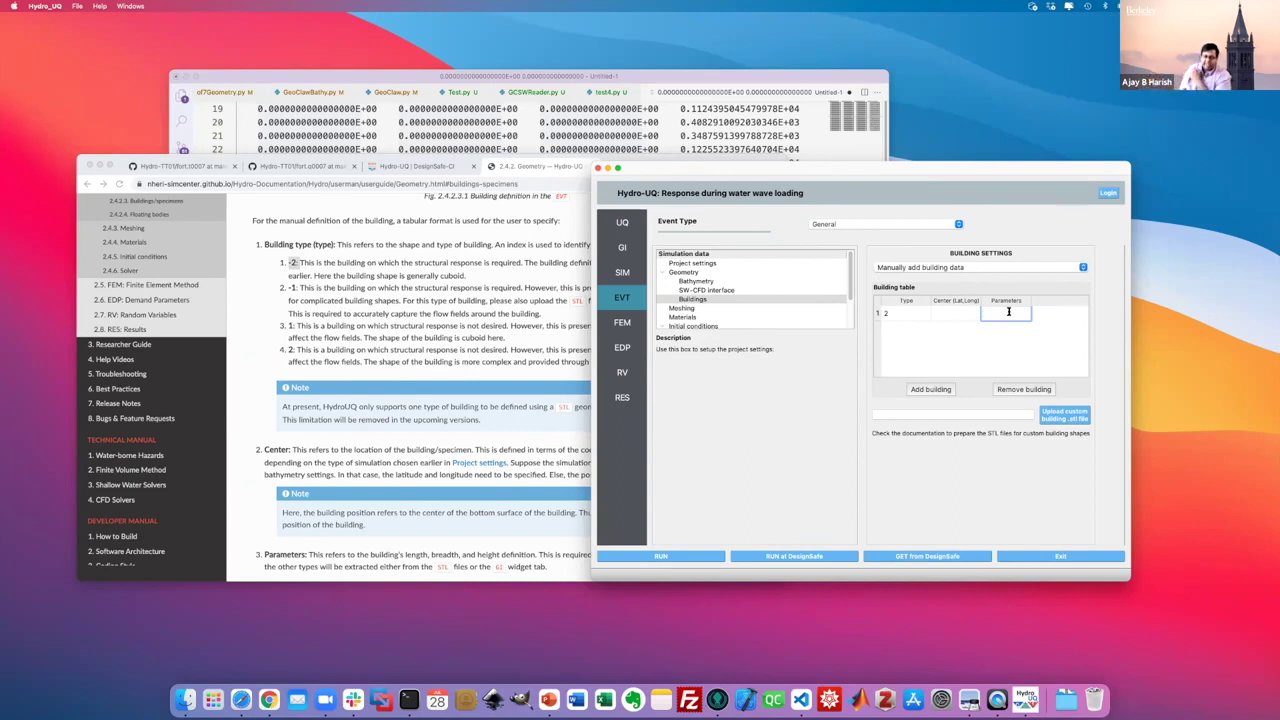
{"action": "left_click", "coordinate": [973, 346]}
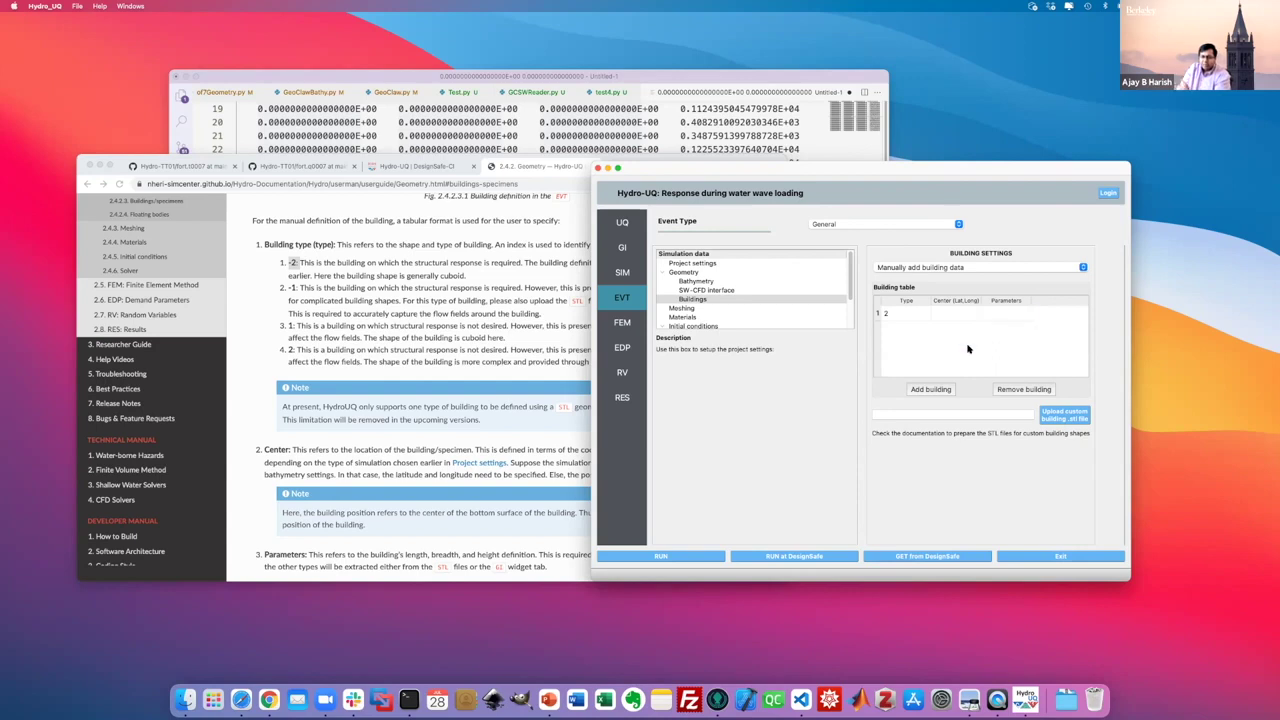
{"action": "left_click", "coordinate": [756, 310]}
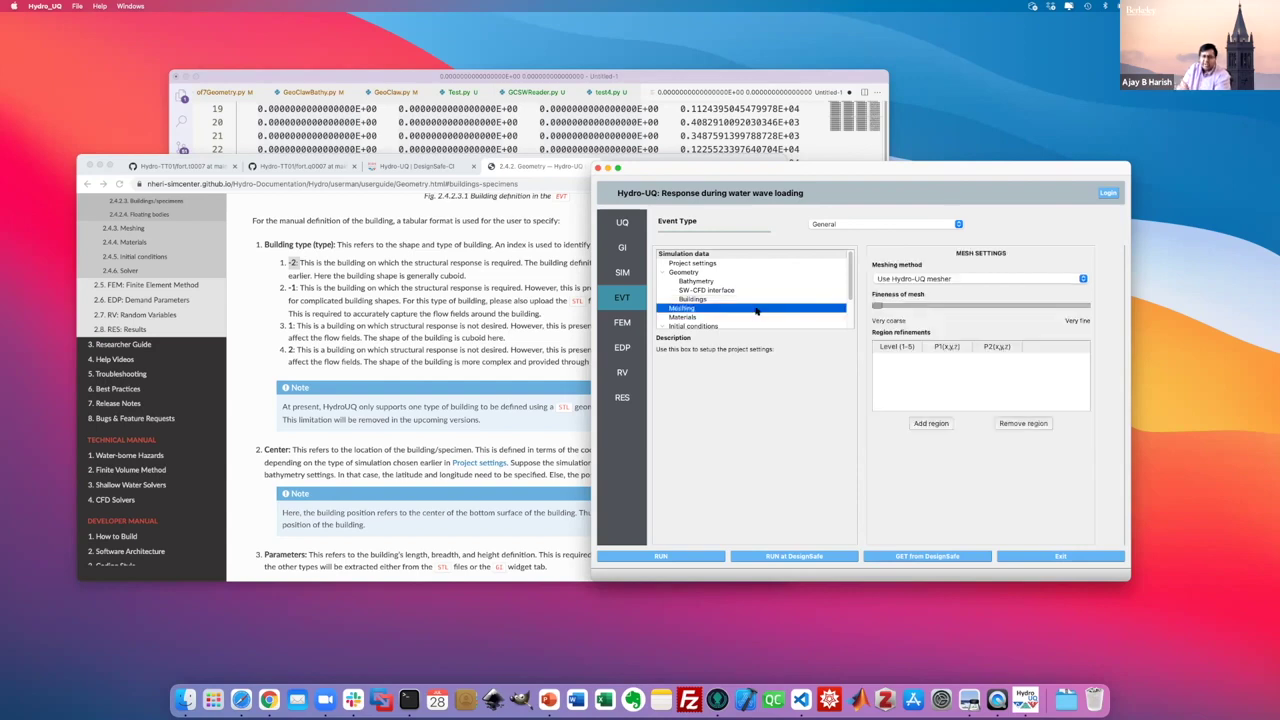
{"action": "left_click", "coordinate": [756, 300]}
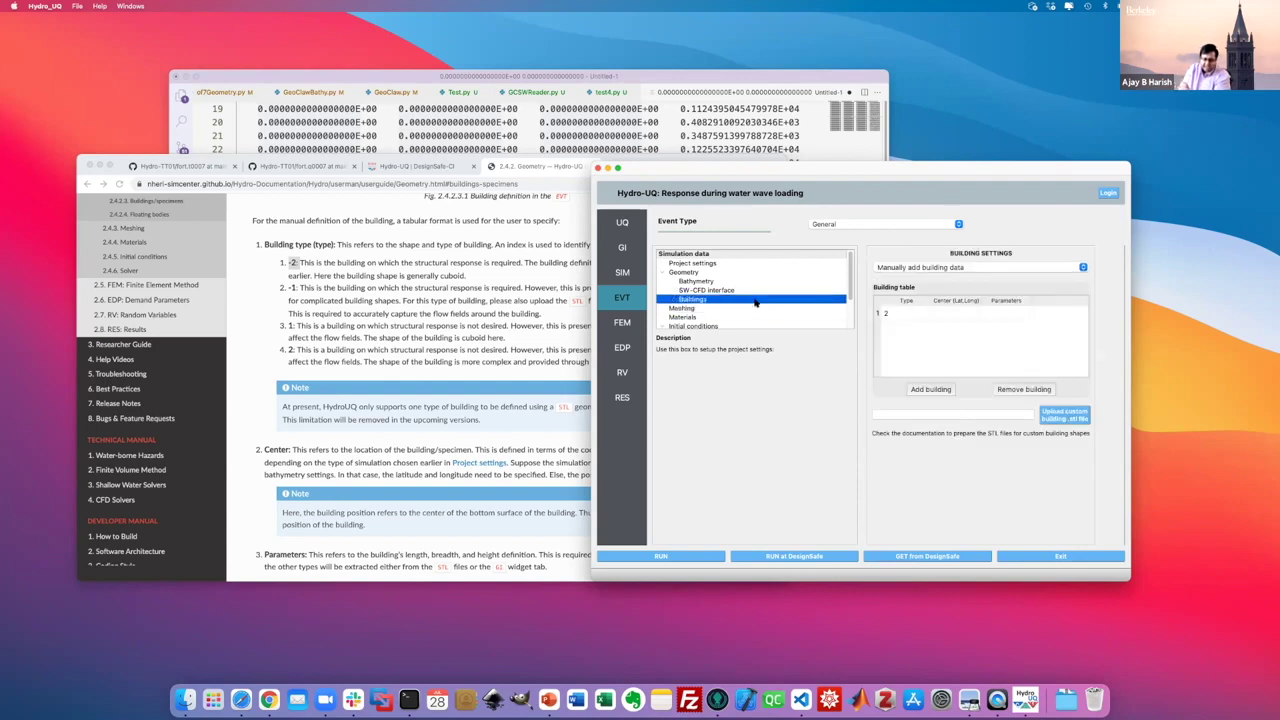
Step: Remove the first building from the table and open the Bathymetry and SW solutions settings
{"action": "left_click", "coordinate": [900, 316]}
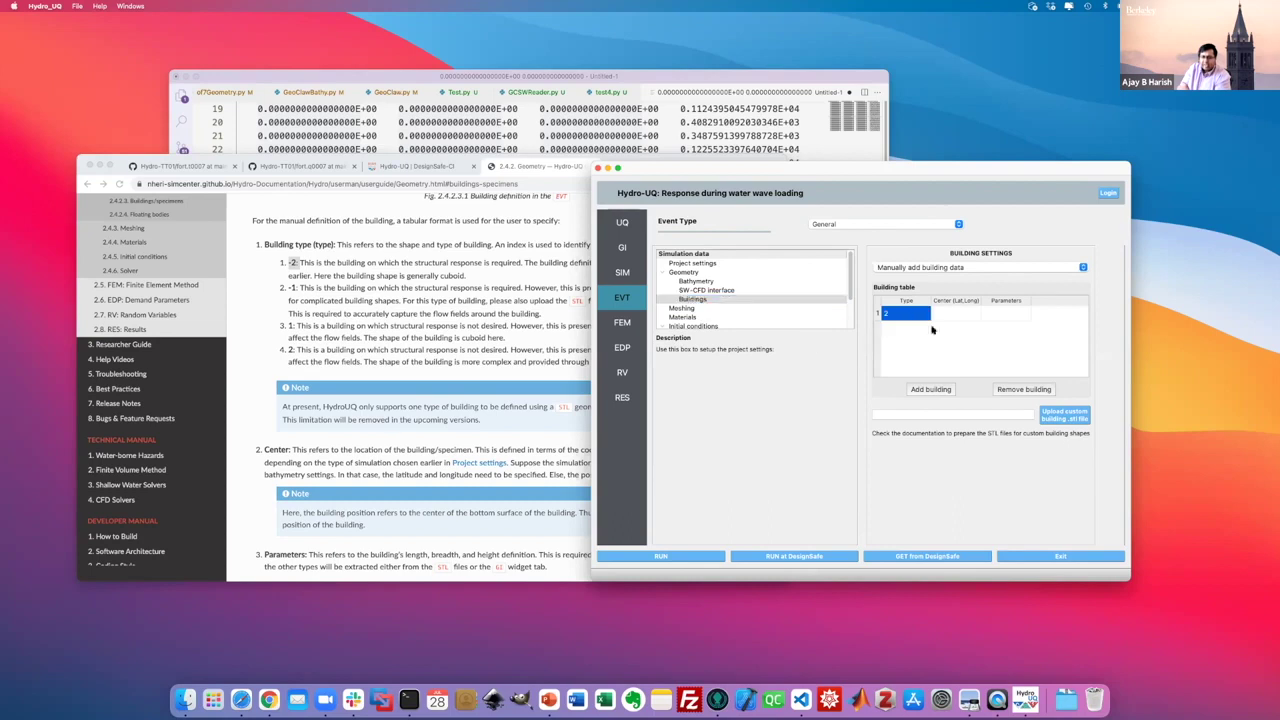
{"action": "left_click", "coordinate": [1012, 388]}
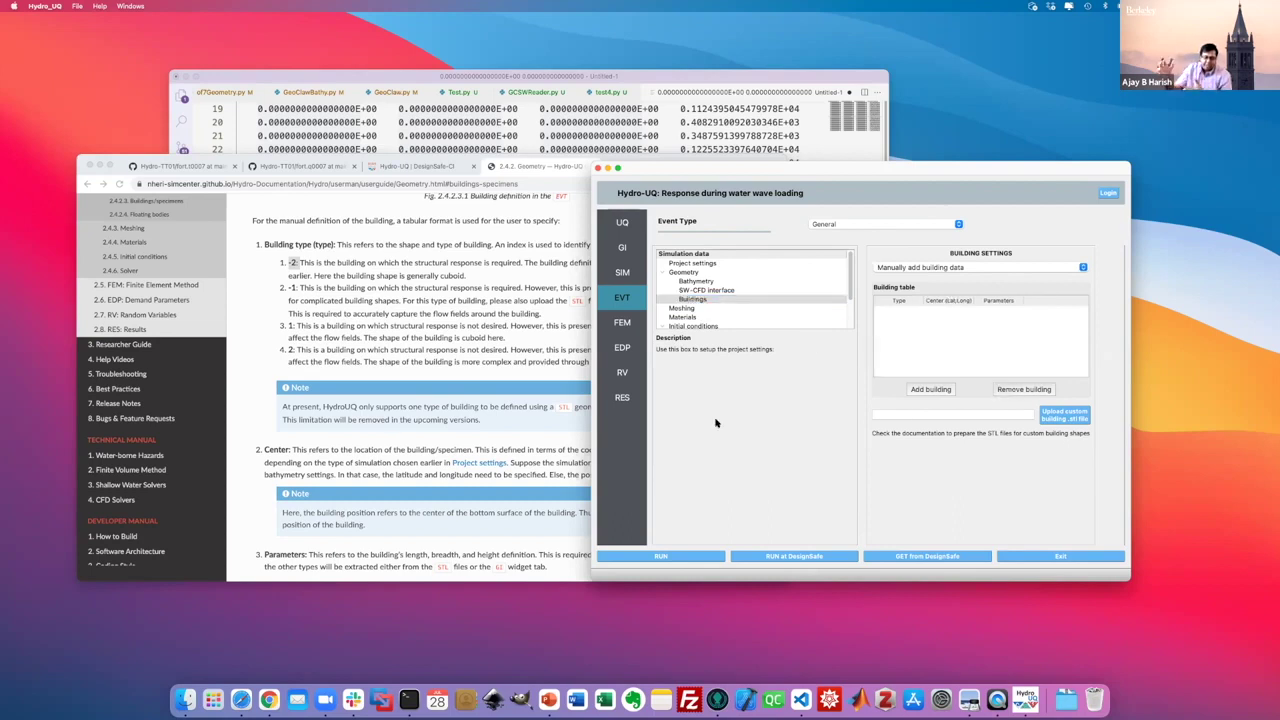
{"action": "left_click", "coordinate": [727, 283]}
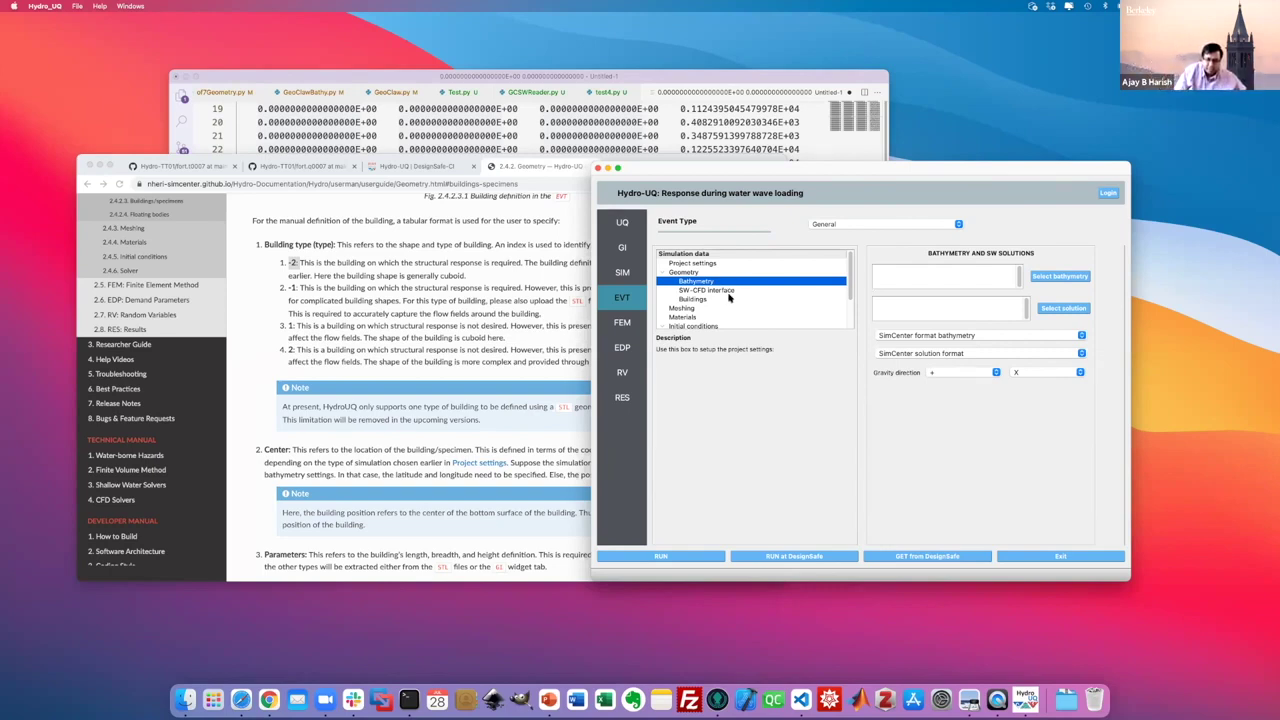
Step: Check the SW-CFD interface upload and empty building table, then open the Meshing settings
{"action": "left_click", "coordinate": [726, 292]}
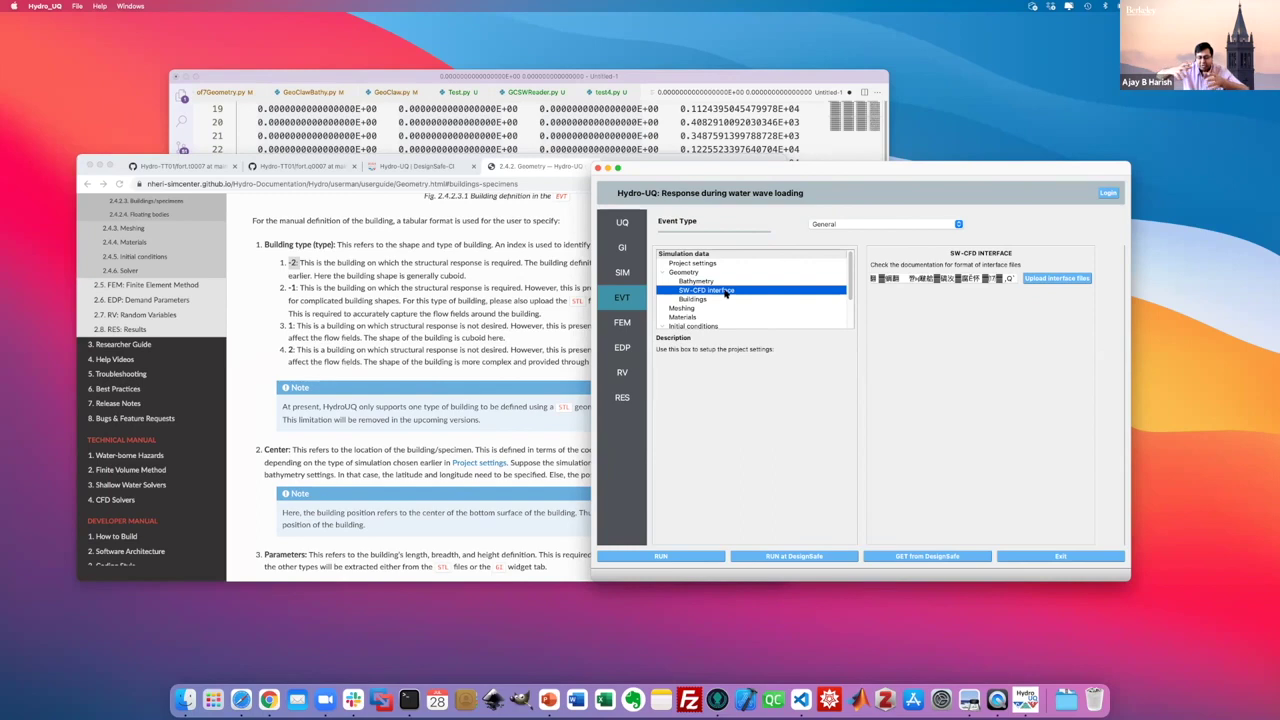
{"action": "left_click", "coordinate": [728, 299]}
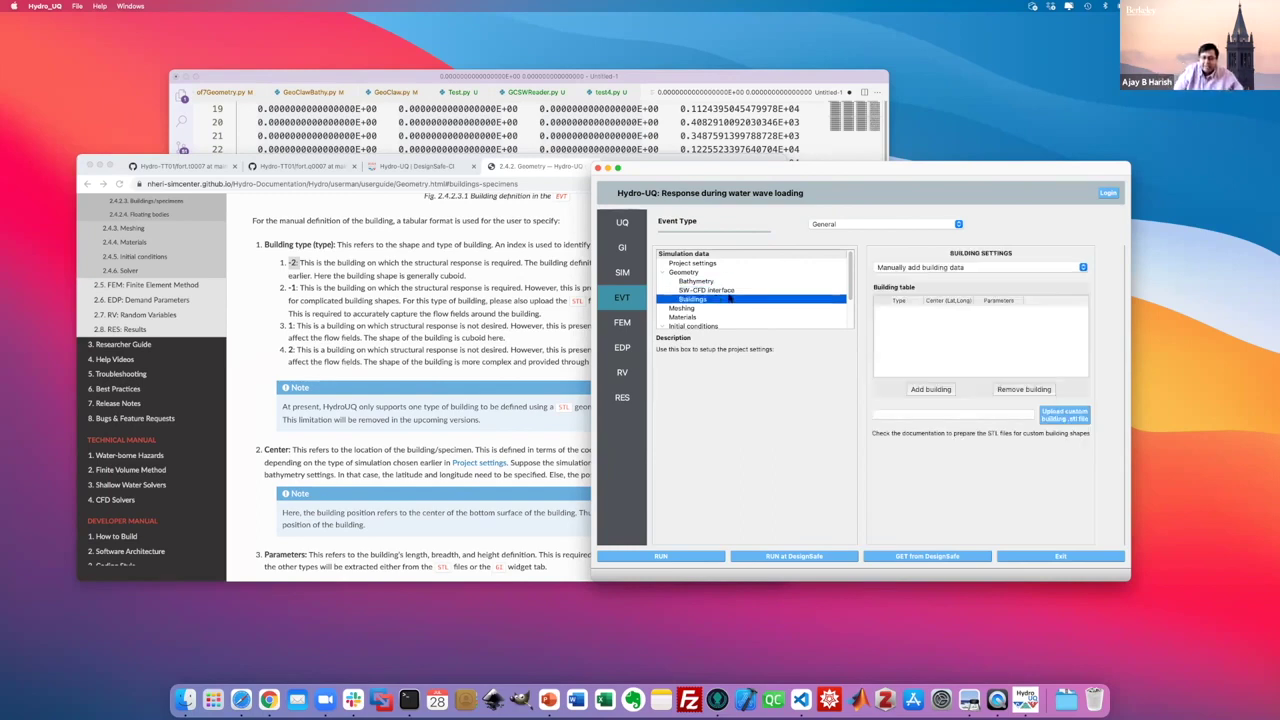
{"action": "left_click", "coordinate": [884, 344]}
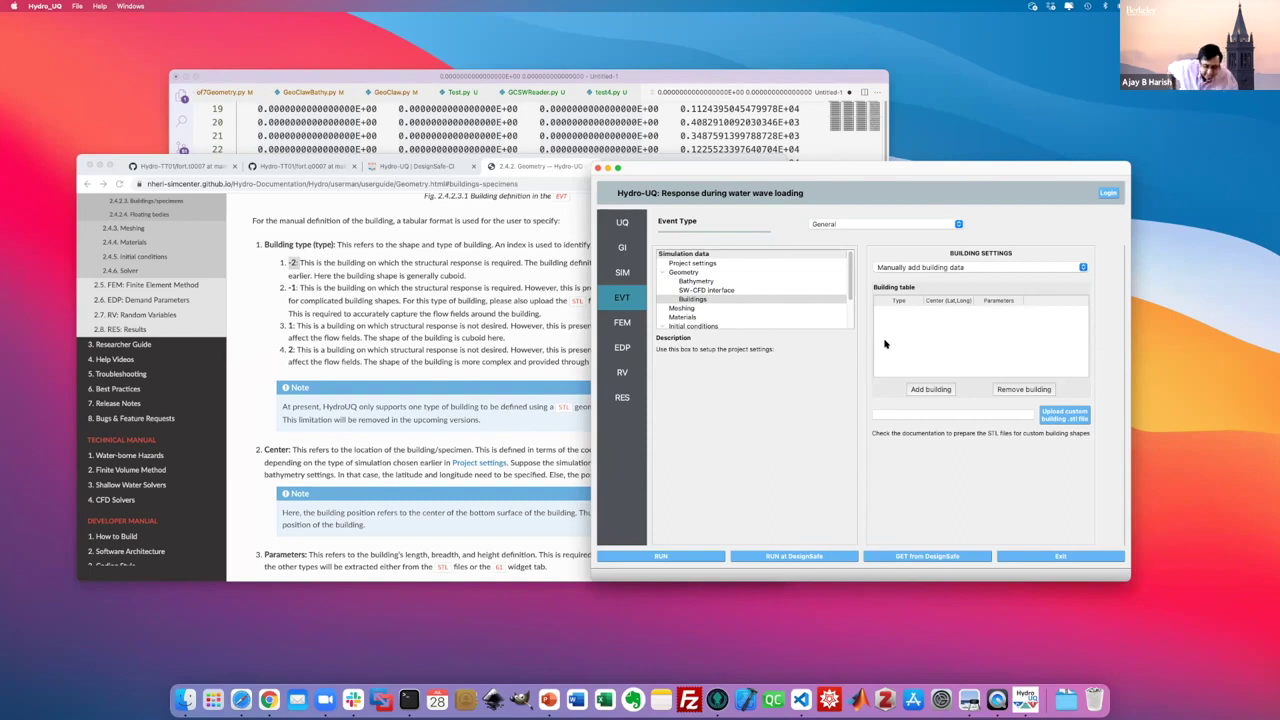
{"action": "left_click", "coordinate": [738, 308]}
{"action": "scroll", "coordinate": [737, 310], "scroll_direction": "down", "scroll_amount": 2}
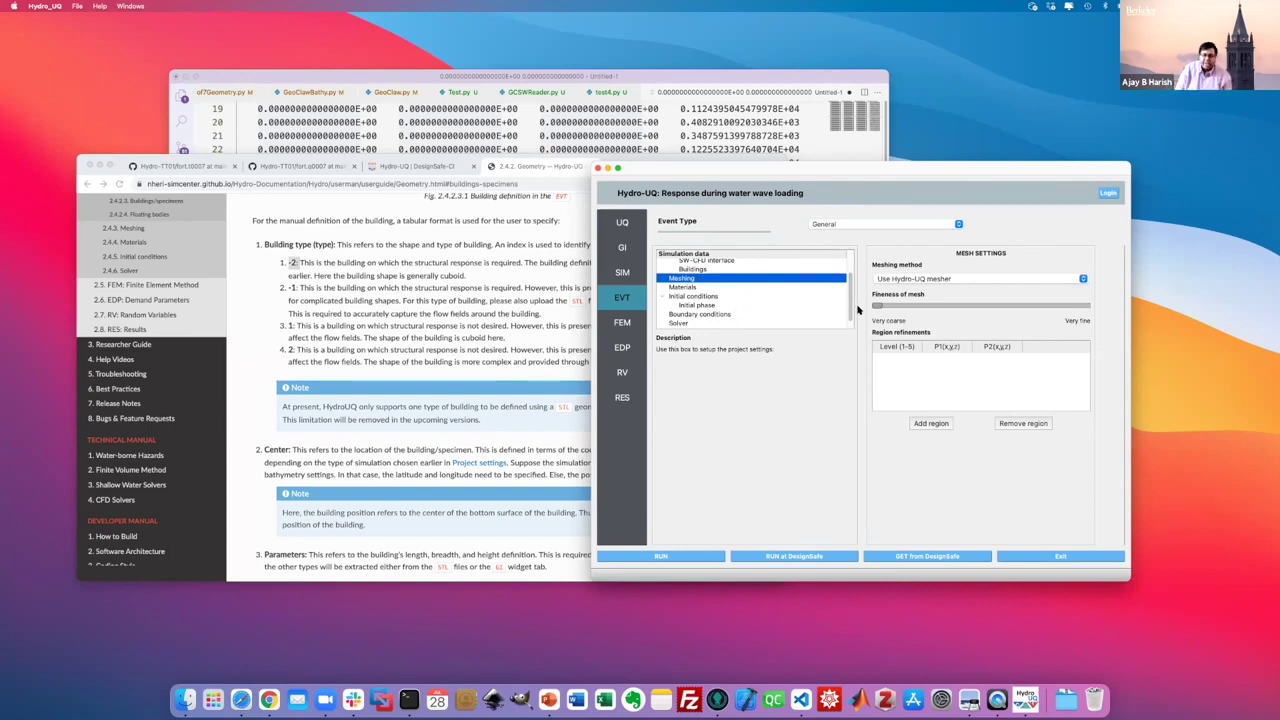
{"action": "left_click", "coordinate": [955, 280]}
{"action": "left_click", "coordinate": [955, 283]}
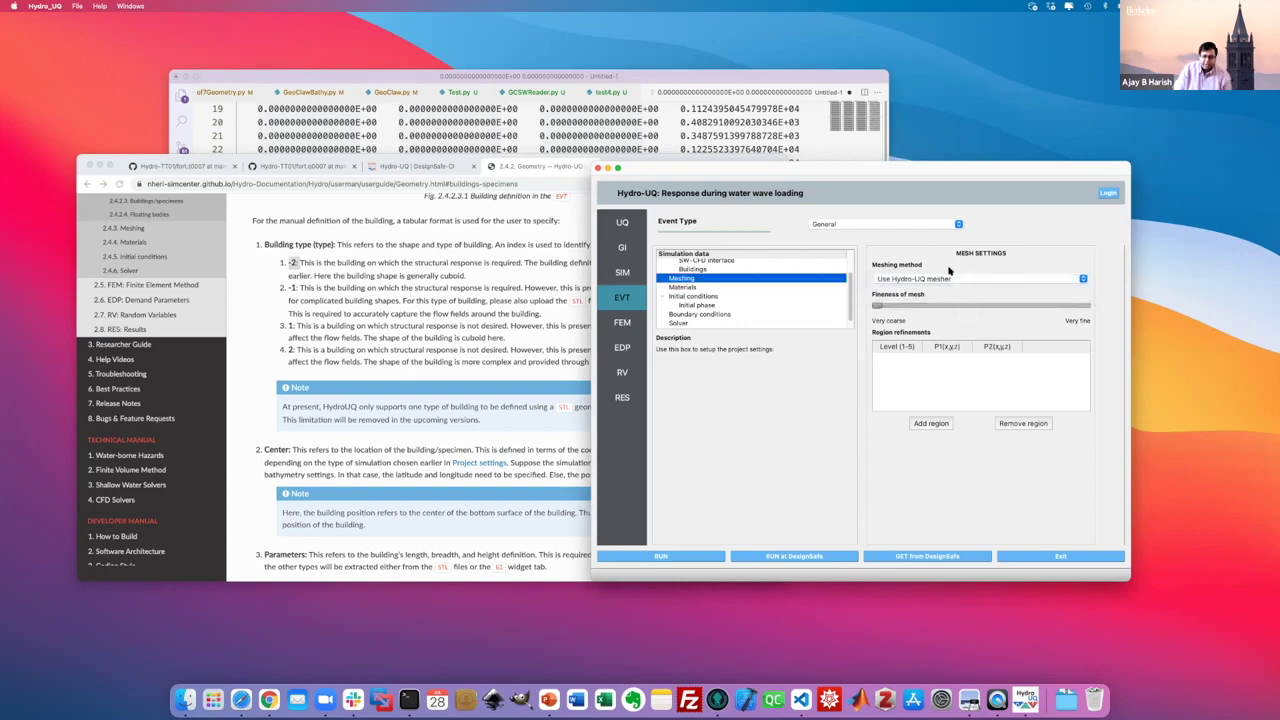
{"action": "left_click_drag", "start_coordinate": [967, 306], "coordinate": [890, 310]}
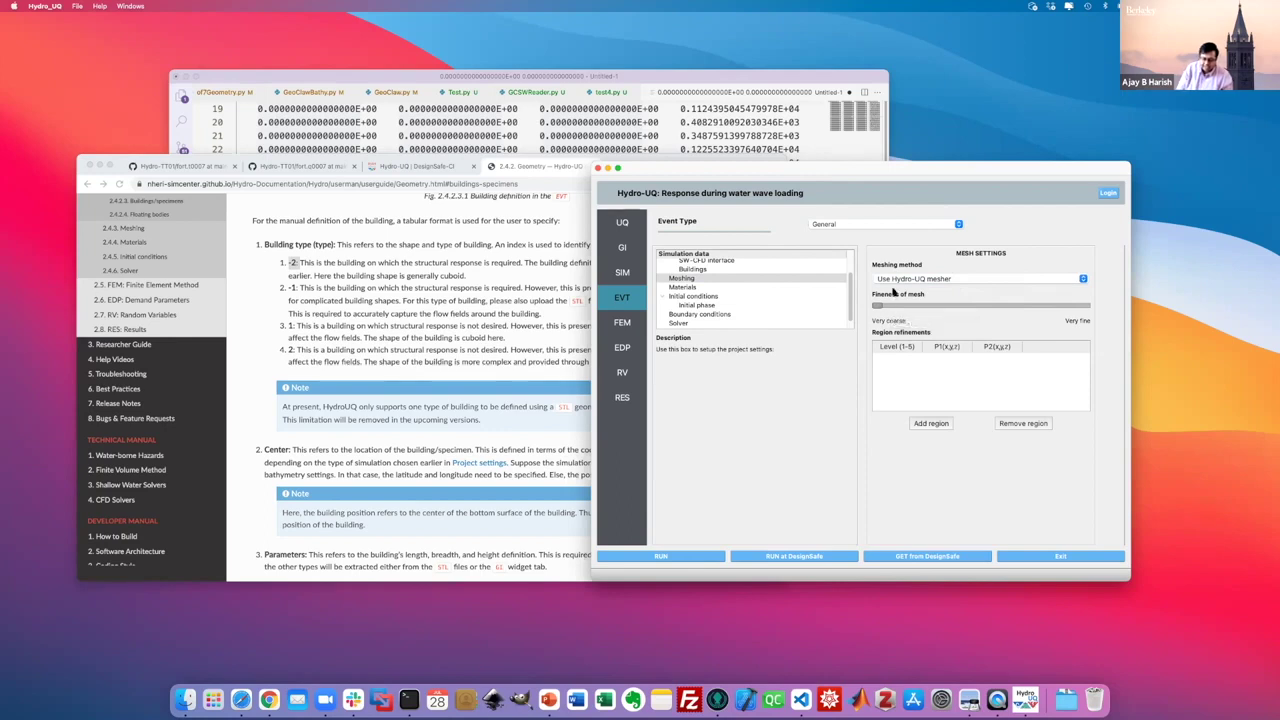
Step: Set the meshing method to Upload mesh files, keeping FLUENT mesh .msh as generator
{"action": "left_click", "coordinate": [1021, 280]}
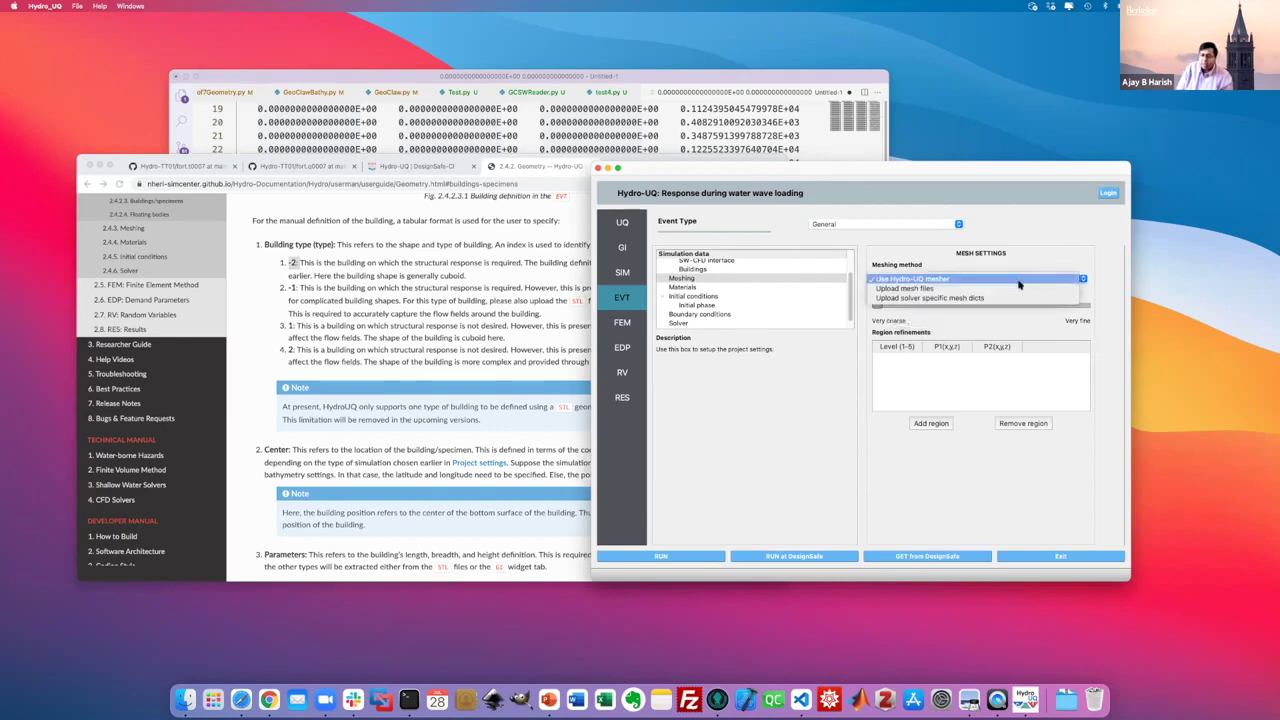
{"action": "left_click", "coordinate": [1016, 289]}
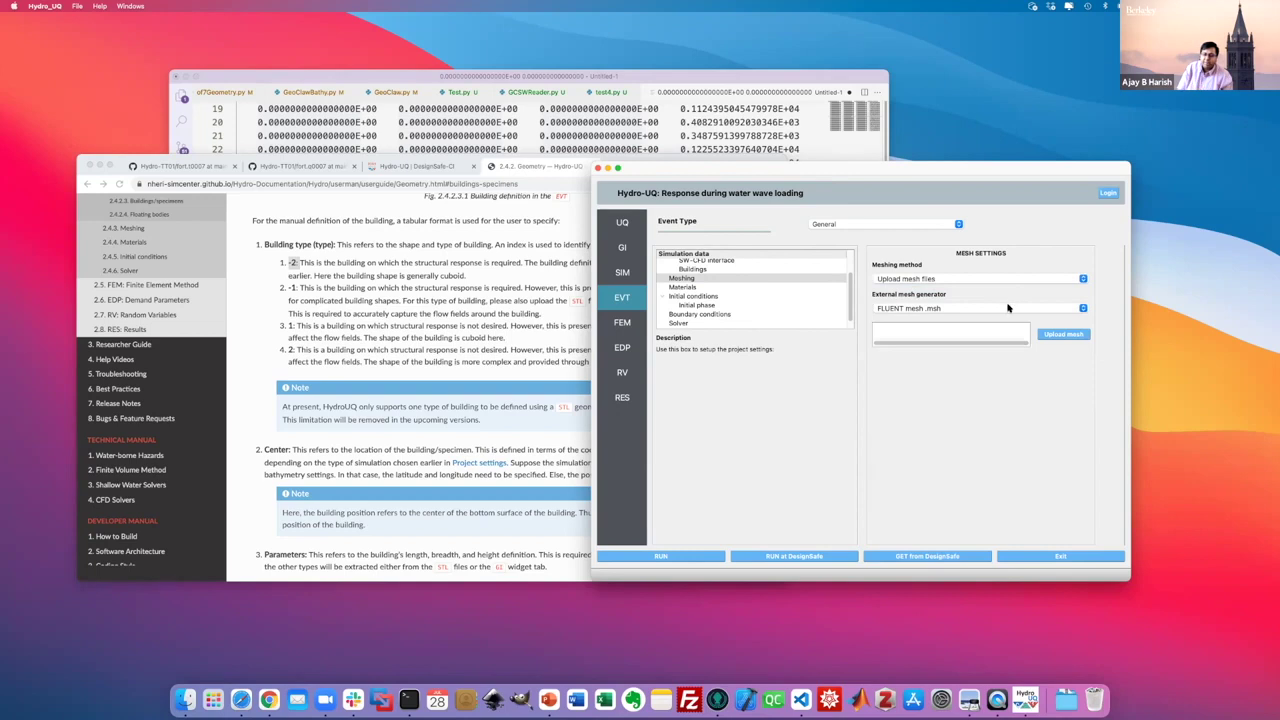
{"action": "left_click", "coordinate": [1008, 308]}
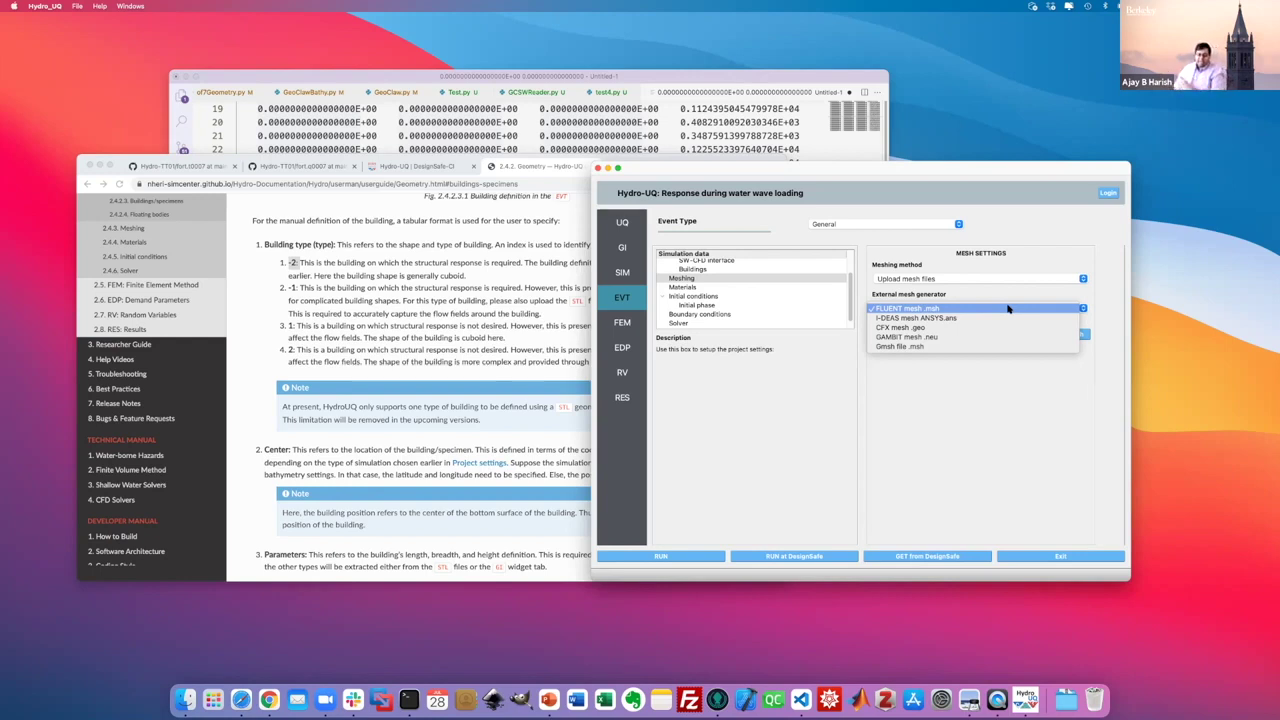
{"action": "left_click", "coordinate": [1008, 308]}
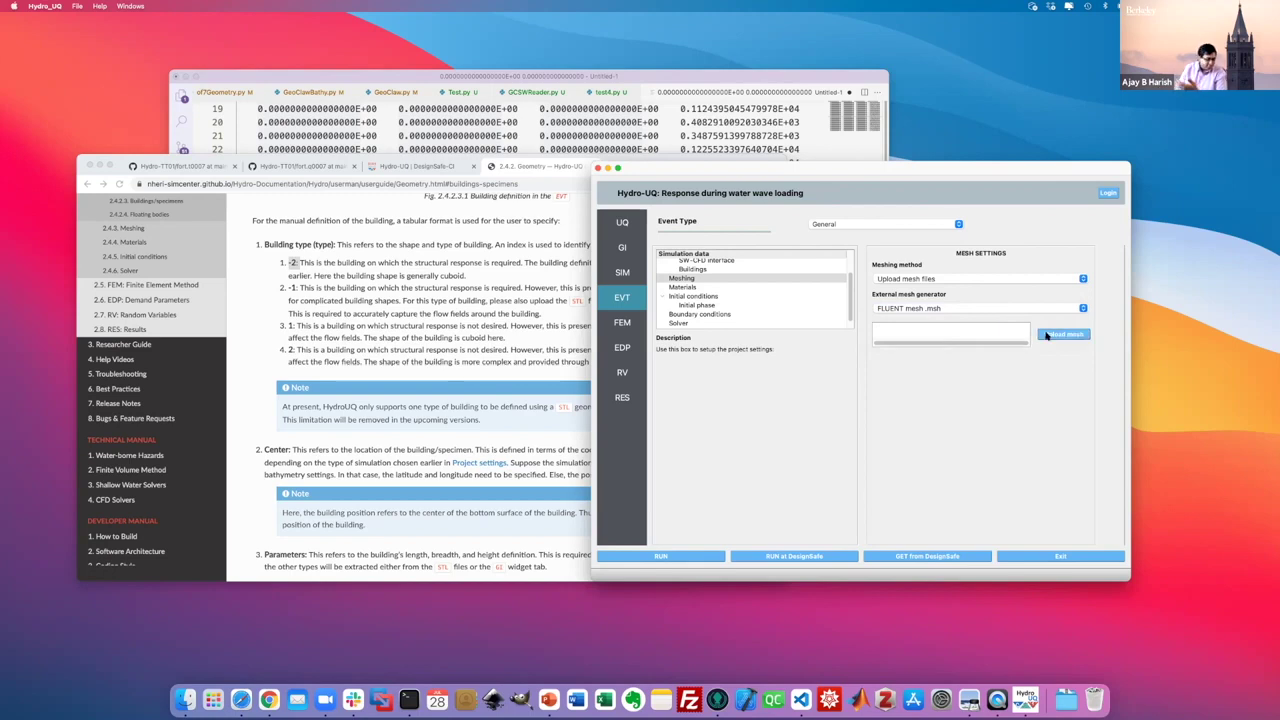
Step: Start a mesh upload, then cancel the file browser and dismiss the no-files warning
{"action": "left_click", "coordinate": [1047, 335]}
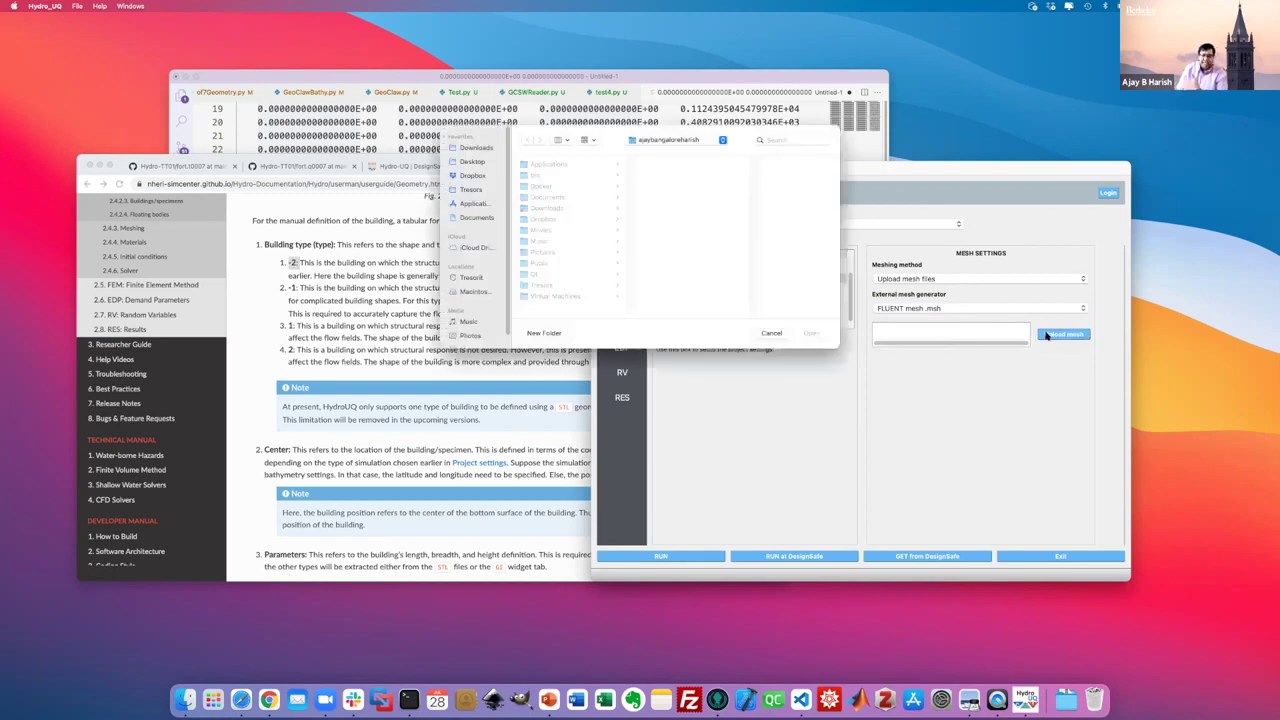
{"action": "left_click", "coordinate": [773, 335]}
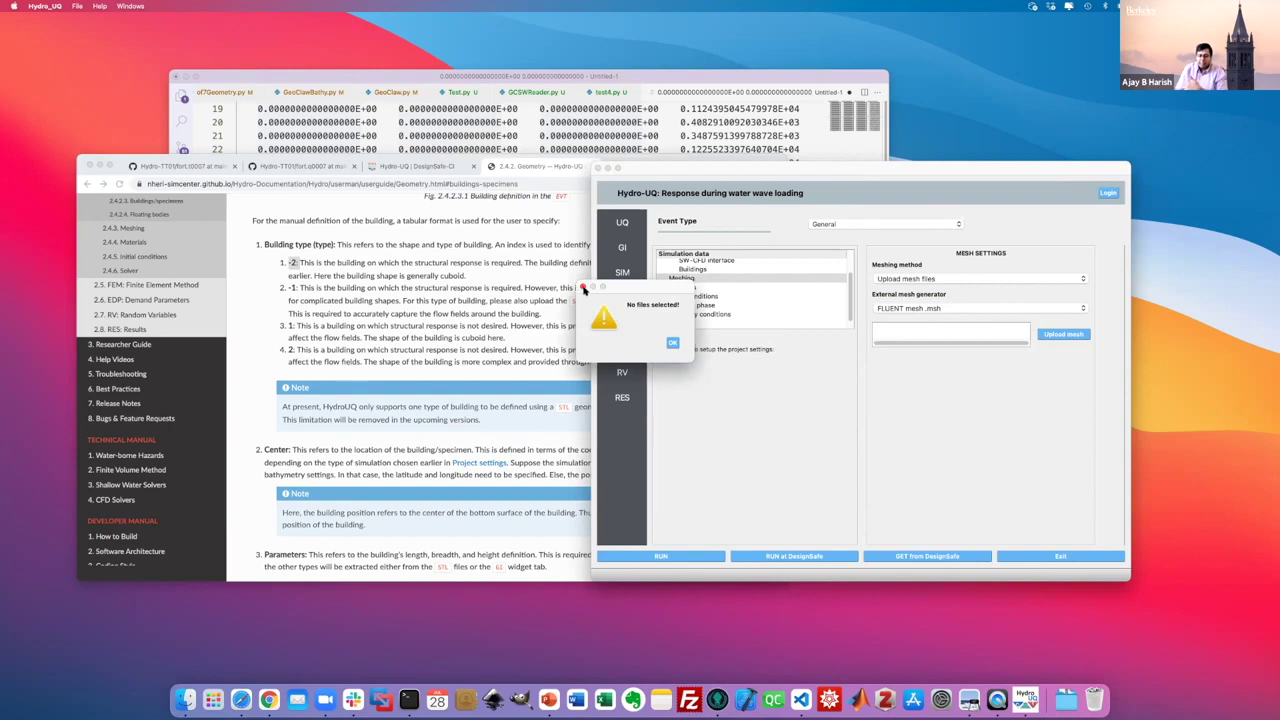
{"action": "left_click", "coordinate": [660, 342]}
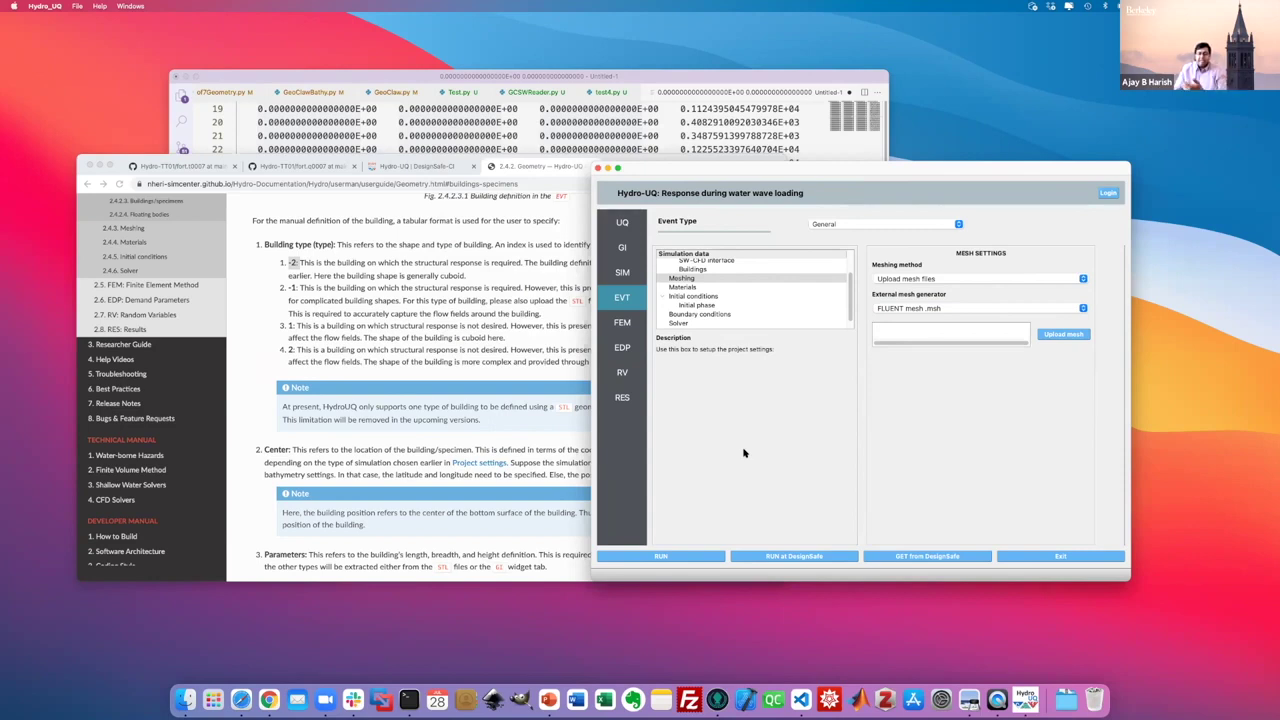
{"action": "left_click", "coordinate": [932, 279]}
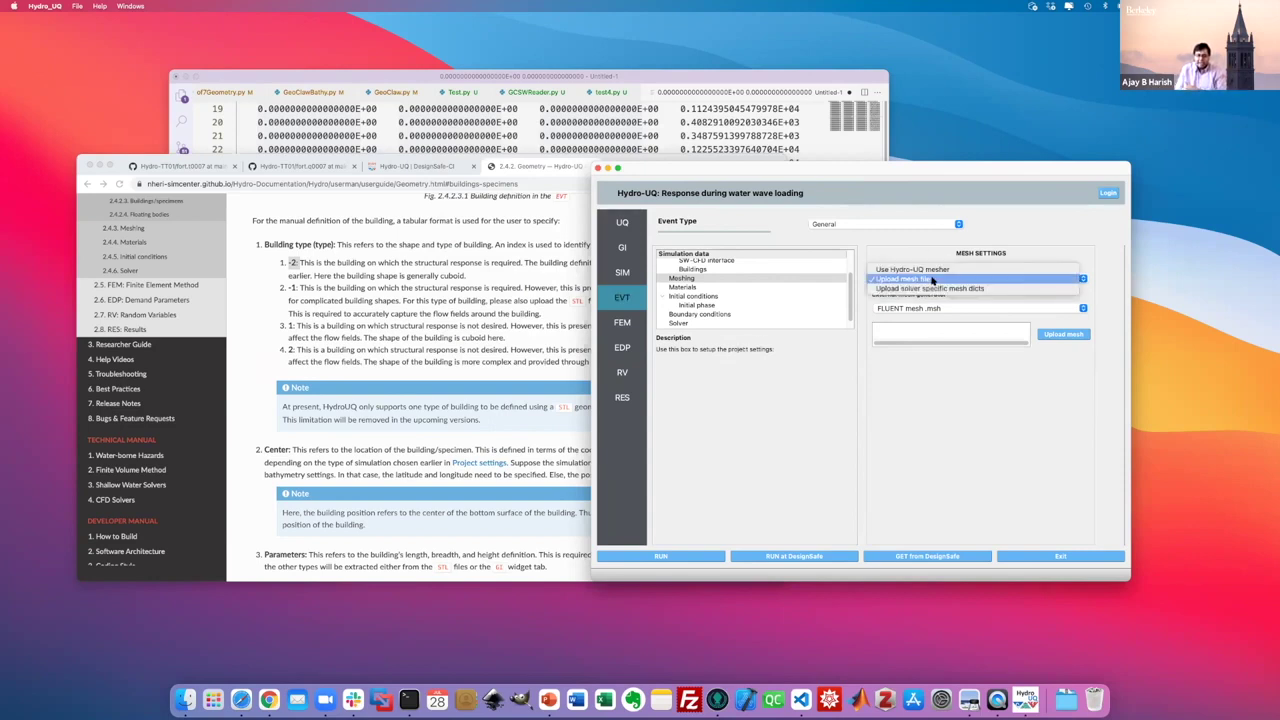
Step: Try Upload solver specific mesh dicts, then return to Use Hydro-UQ mesher
{"action": "left_click", "coordinate": [930, 289]}
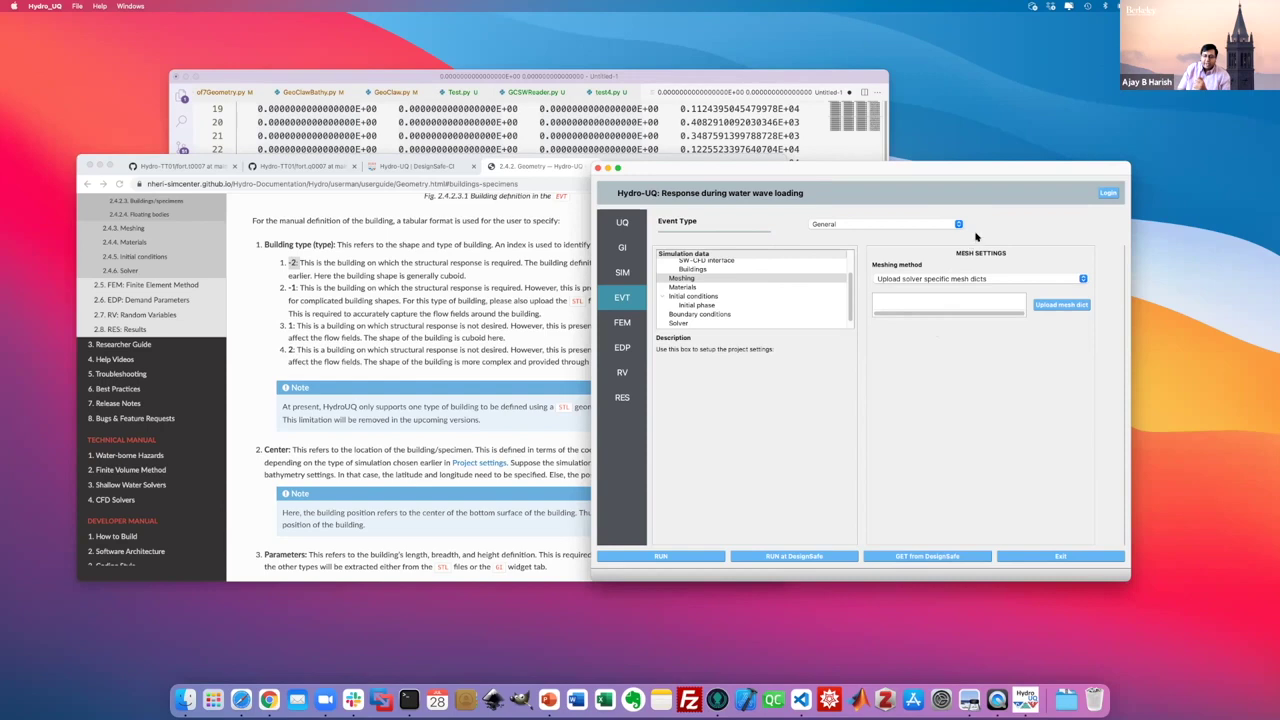
{"action": "left_click", "coordinate": [969, 281]}
{"action": "left_click", "coordinate": [967, 260]}
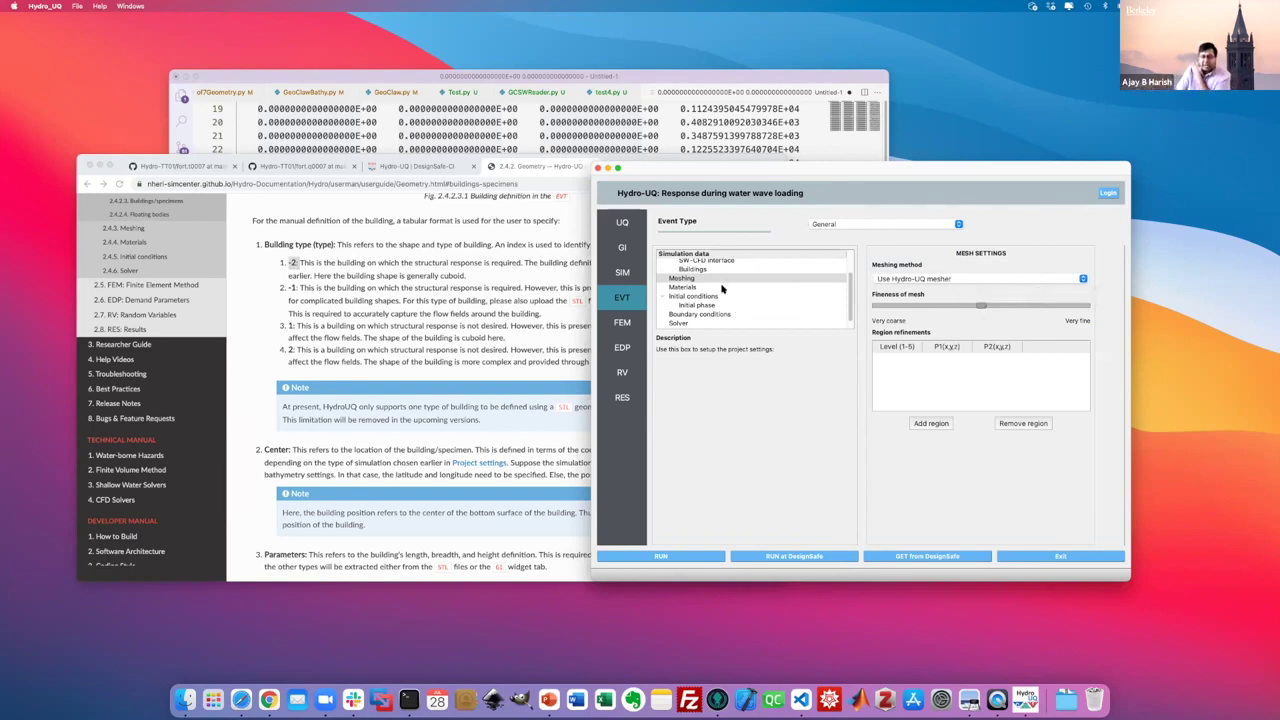
Step: Step through Materials, Initial phase and Boundary conditions to reach the Solver settings page
{"action": "scroll", "coordinate": [725, 310], "scroll_direction": "down", "scroll_amount": 1}
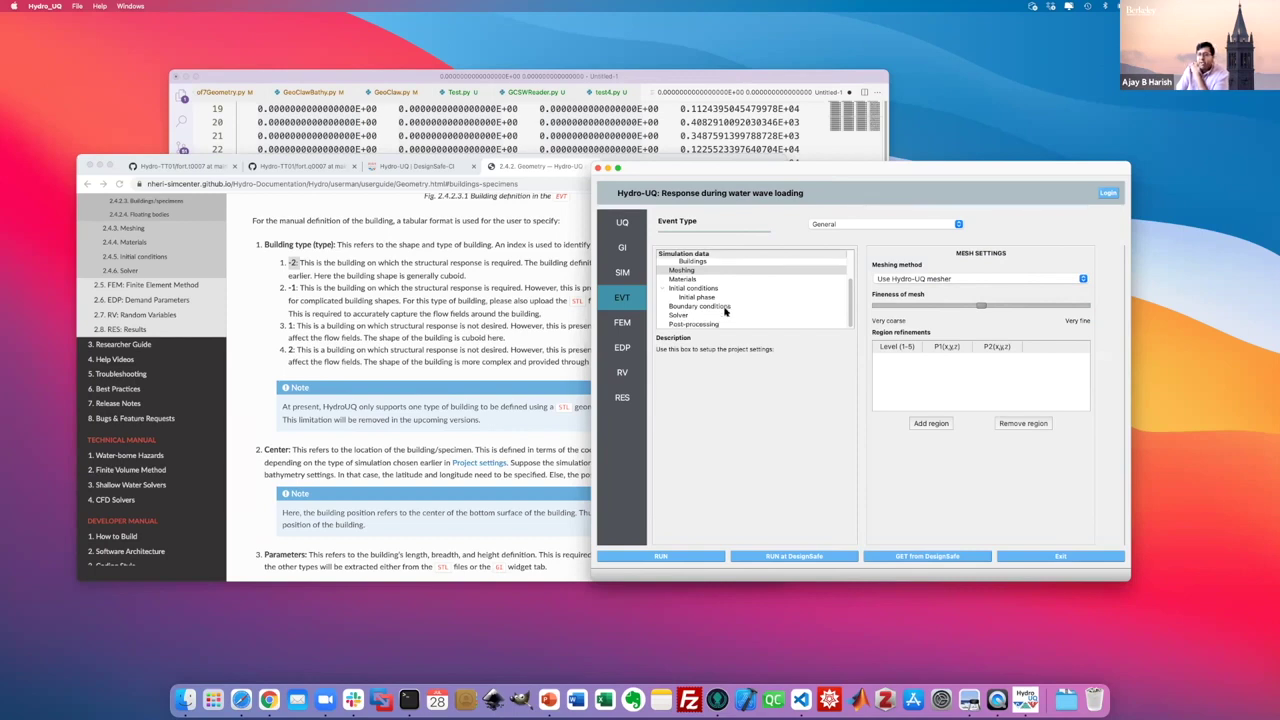
{"action": "left_click", "coordinate": [707, 280]}
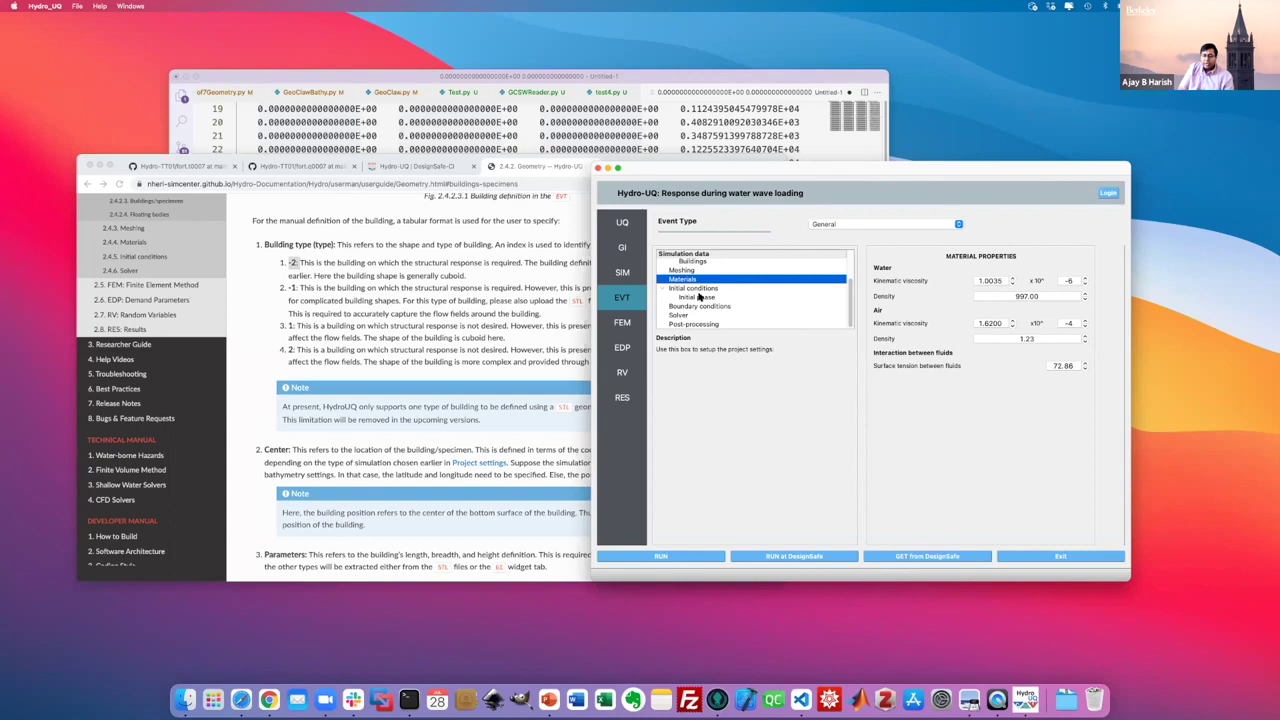
{"action": "left_click", "coordinate": [699, 297]}
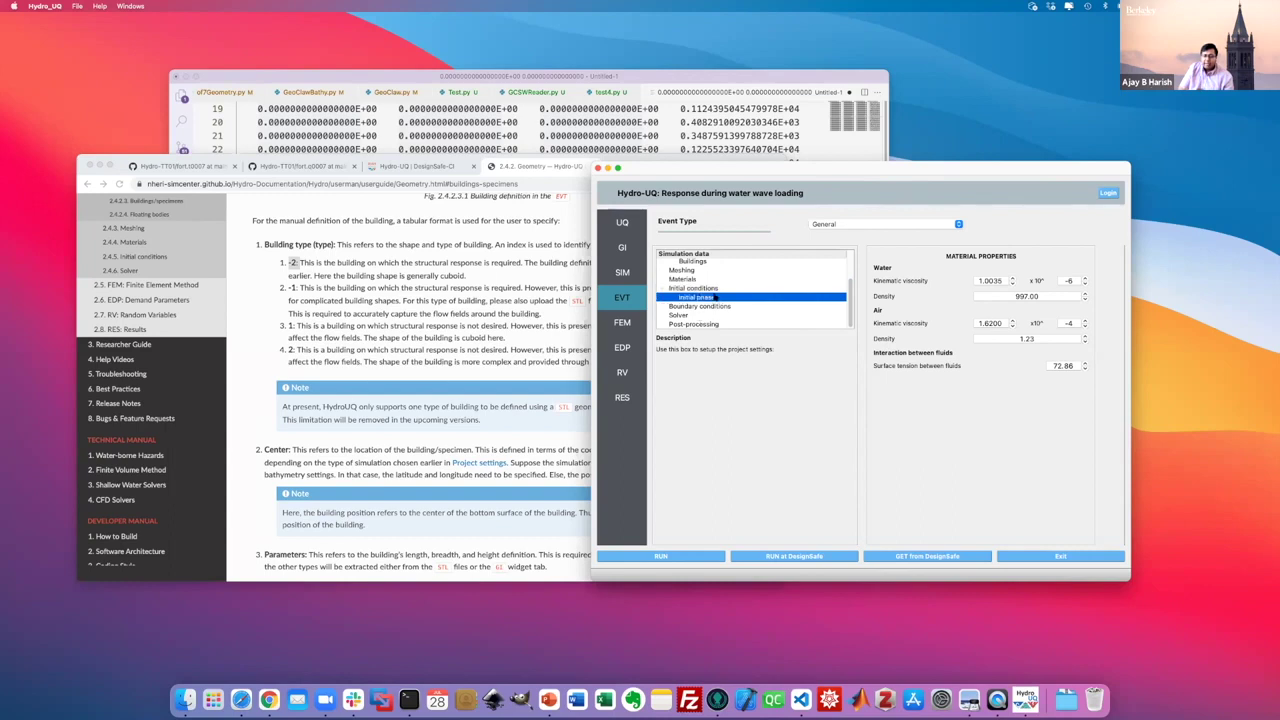
{"action": "left_click", "coordinate": [710, 306]}
{"action": "left_click", "coordinate": [704, 316]}
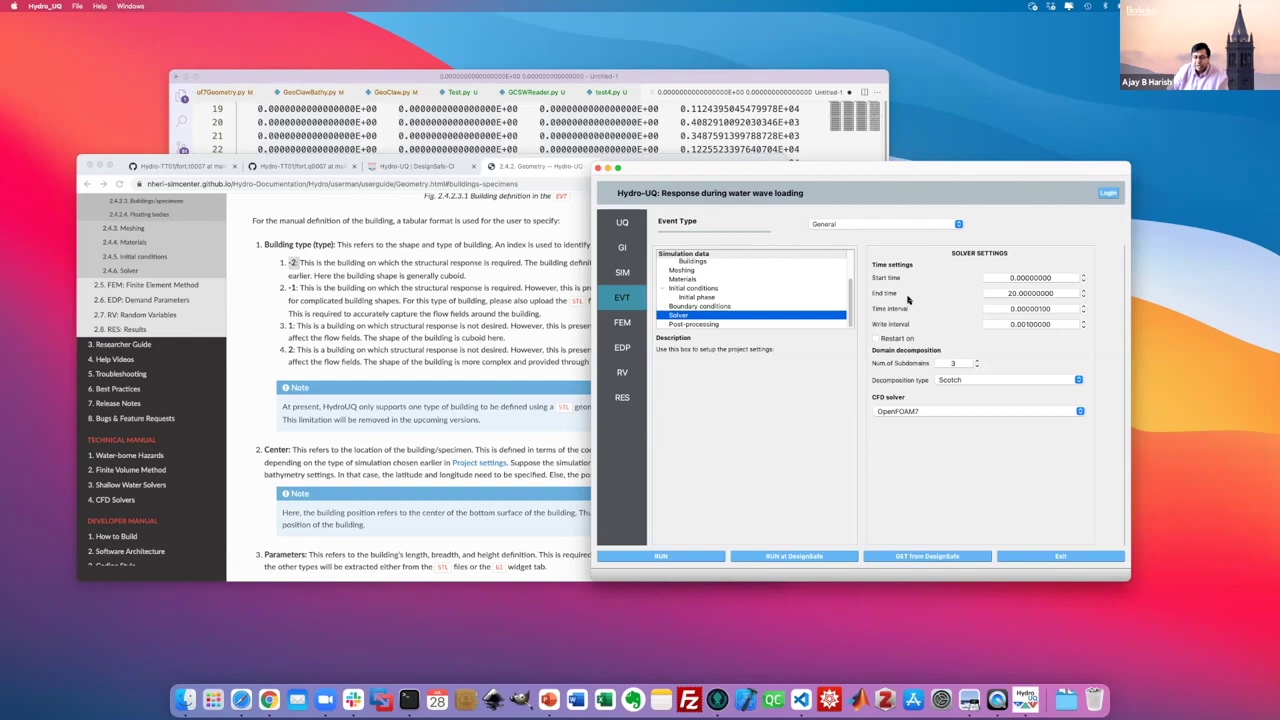
Step: Select the Time and Write interval values, switch Restart on, and begin uploading restart files
{"action": "left_click", "coordinate": [1008, 311]}
{"action": "double_click", "coordinate": [1008, 311]}
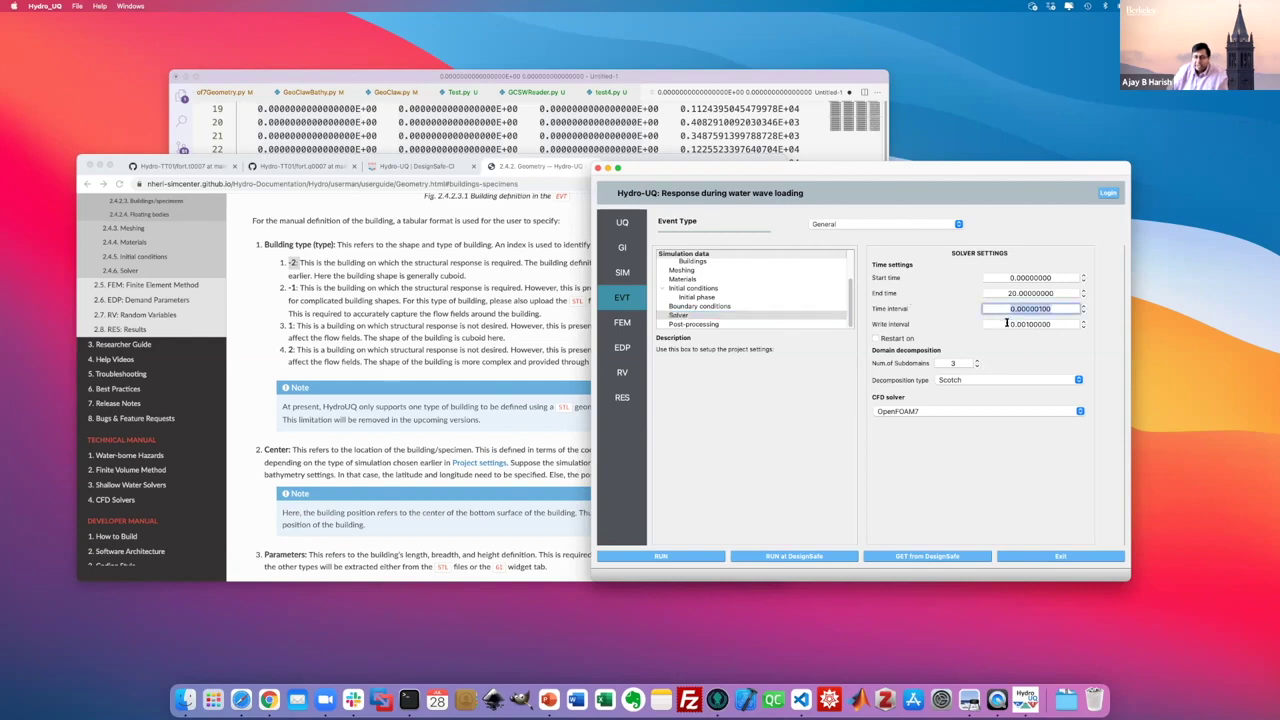
{"action": "left_click", "coordinate": [1007, 323]}
{"action": "double_click", "coordinate": [1033, 327]}
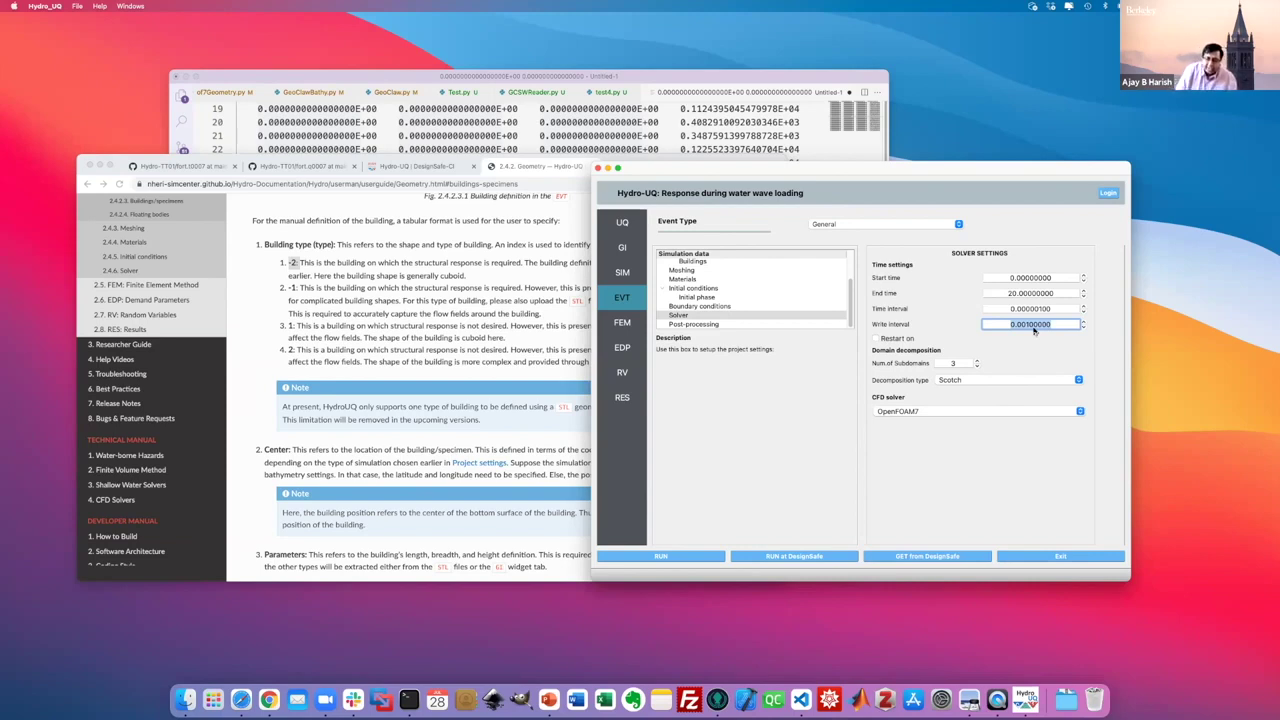
{"action": "left_click", "coordinate": [877, 339]}
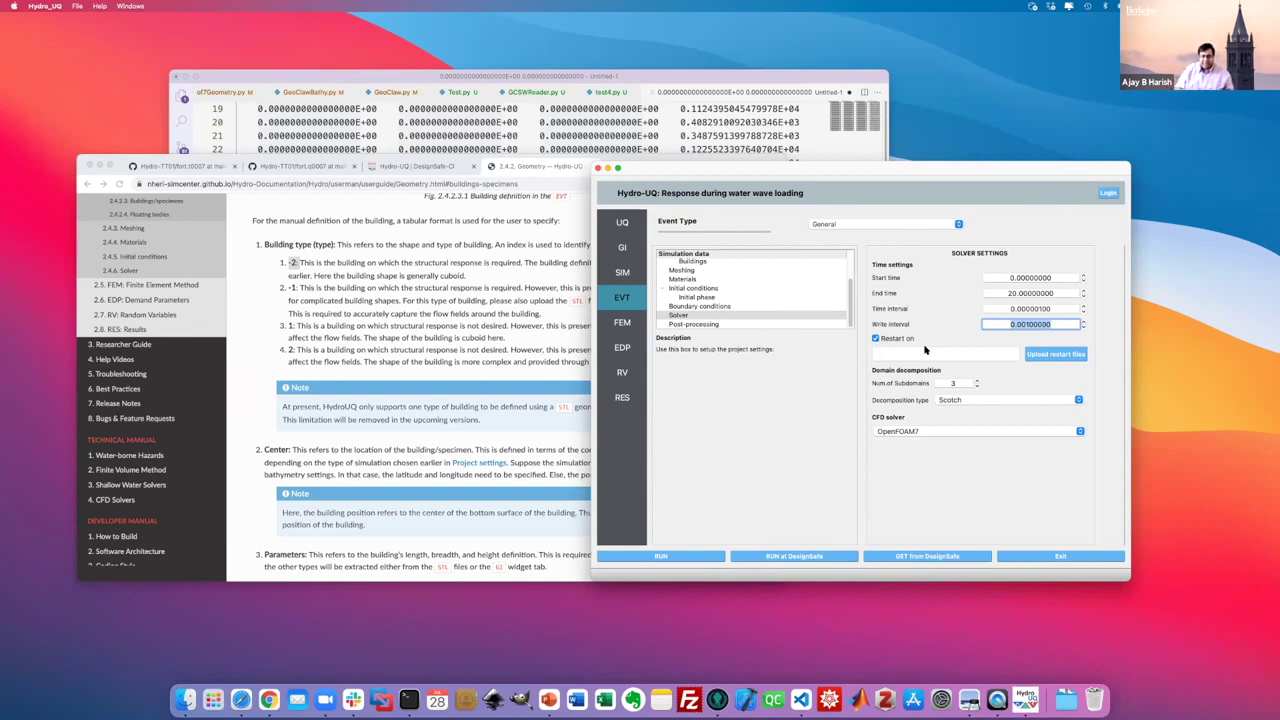
{"action": "left_click", "coordinate": [1079, 356]}
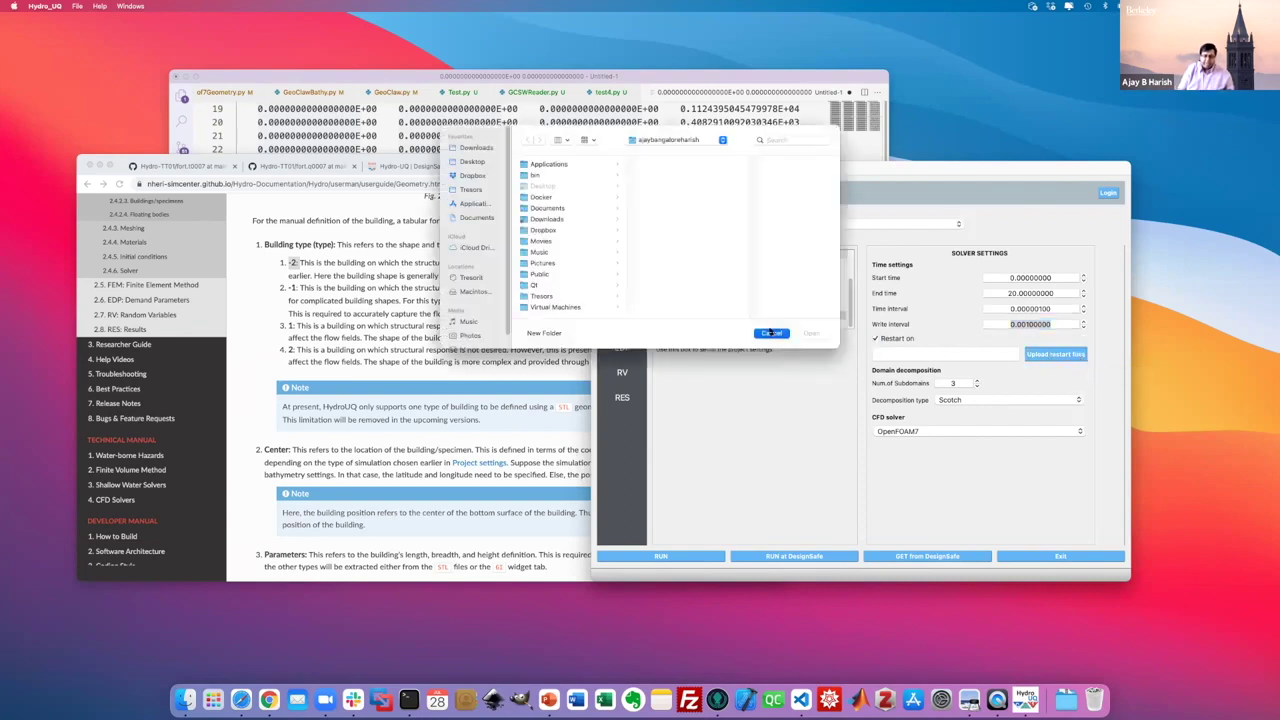
Step: Cancel the restart file upload, switch Restart off, and keep OpenFOAM7 as the CFD solver
{"action": "left_click", "coordinate": [770, 333]}
{"action": "left_click", "coordinate": [678, 352]}
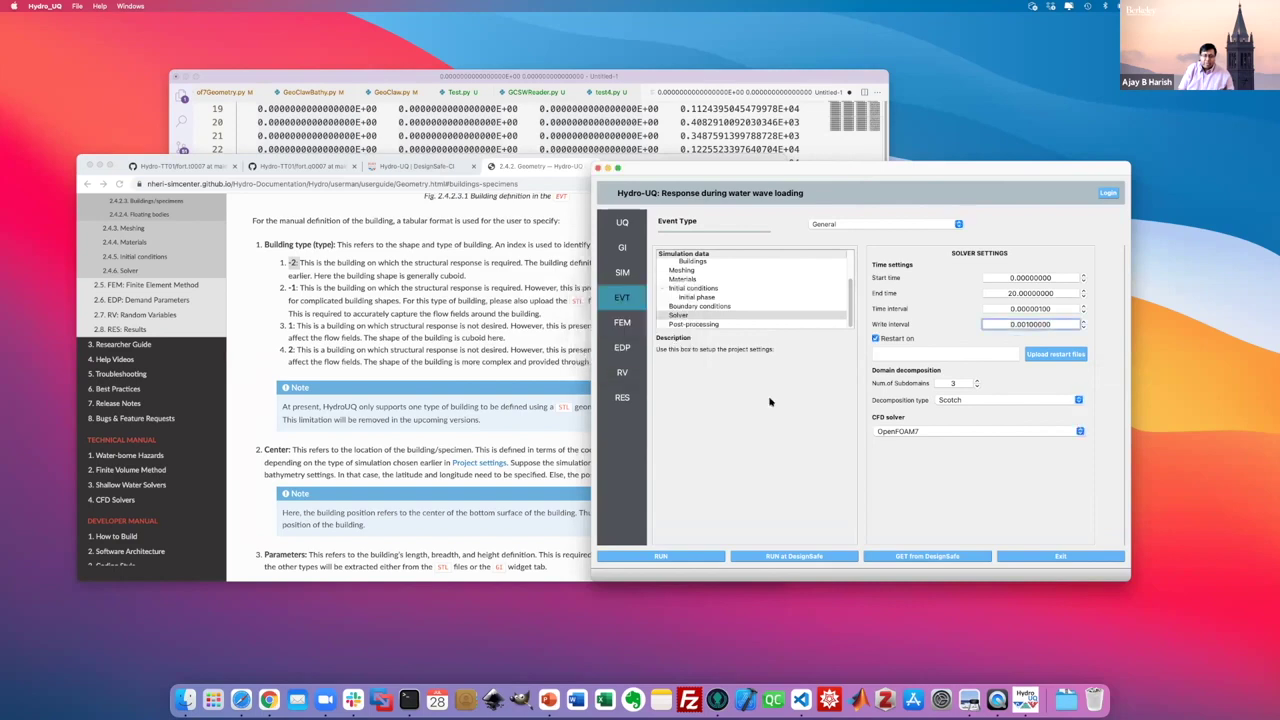
{"action": "left_click", "coordinate": [877, 339]}
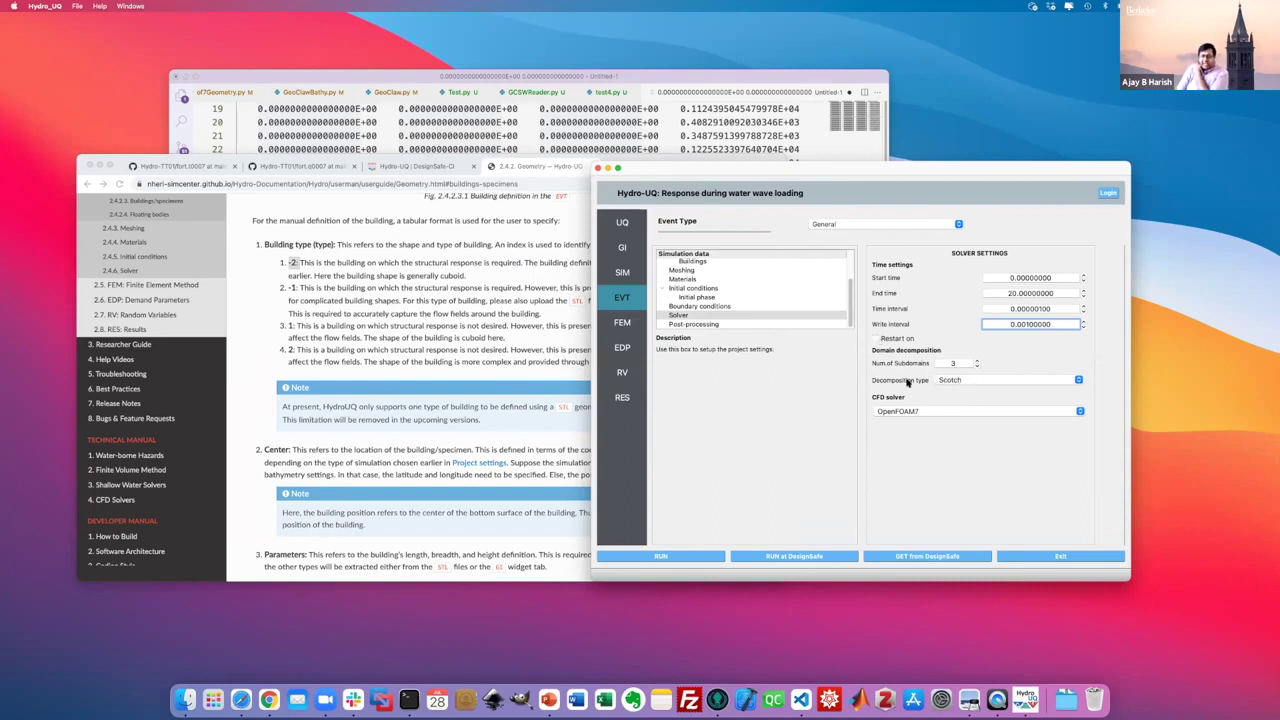
{"action": "left_click", "coordinate": [912, 410]}
{"action": "left_click", "coordinate": [950, 382]}
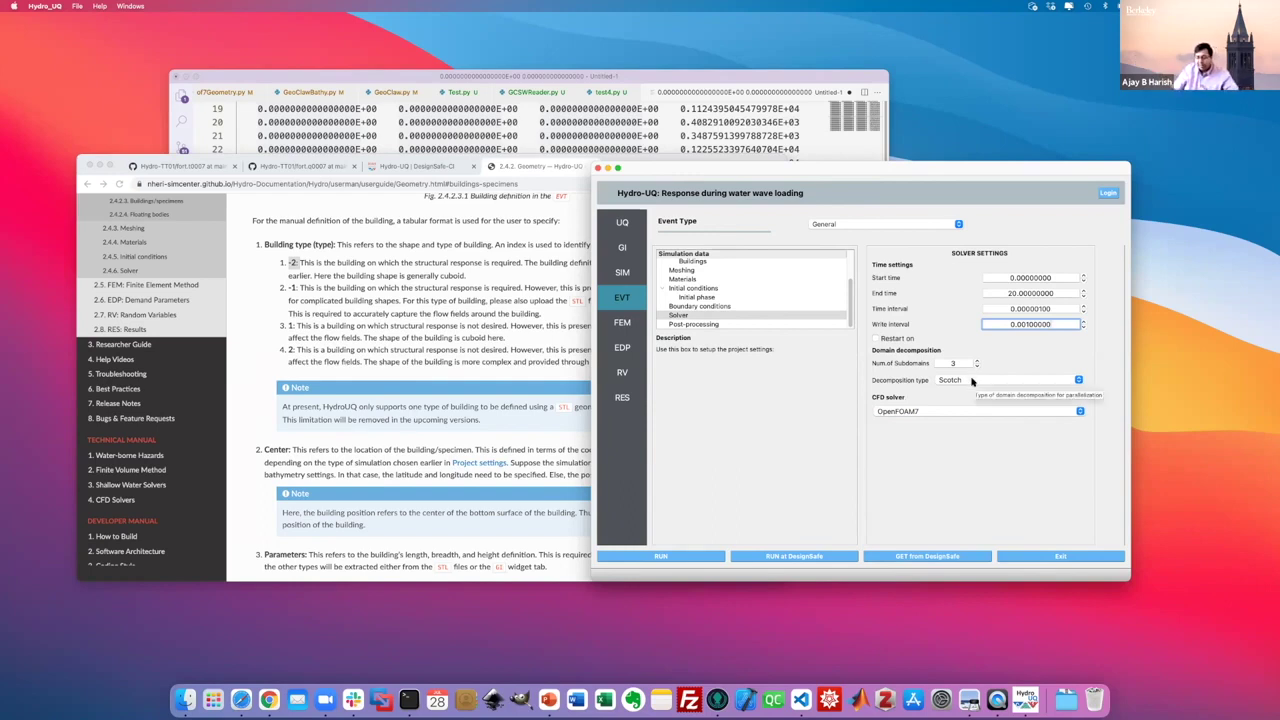
Step: Set the number of subdomains to 62 and open the Post-processing settings
{"action": "left_click", "coordinate": [960, 364]}
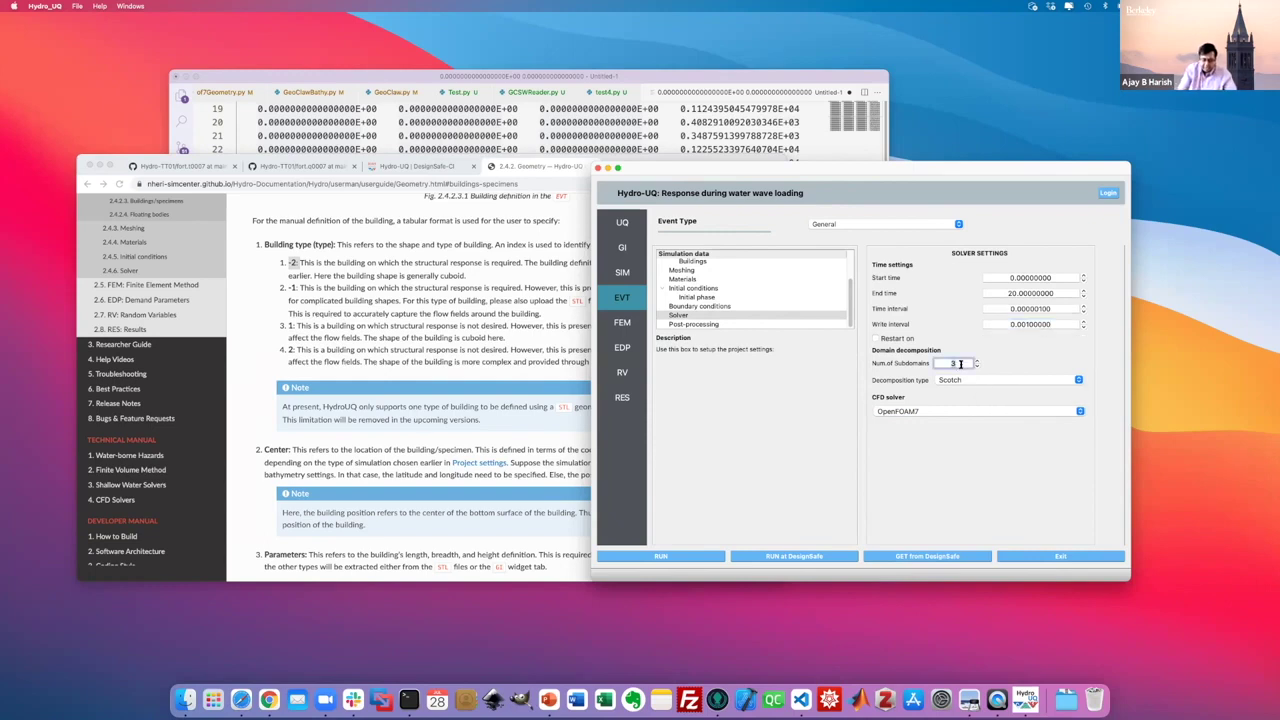
{"action": "type", "text": "62"}
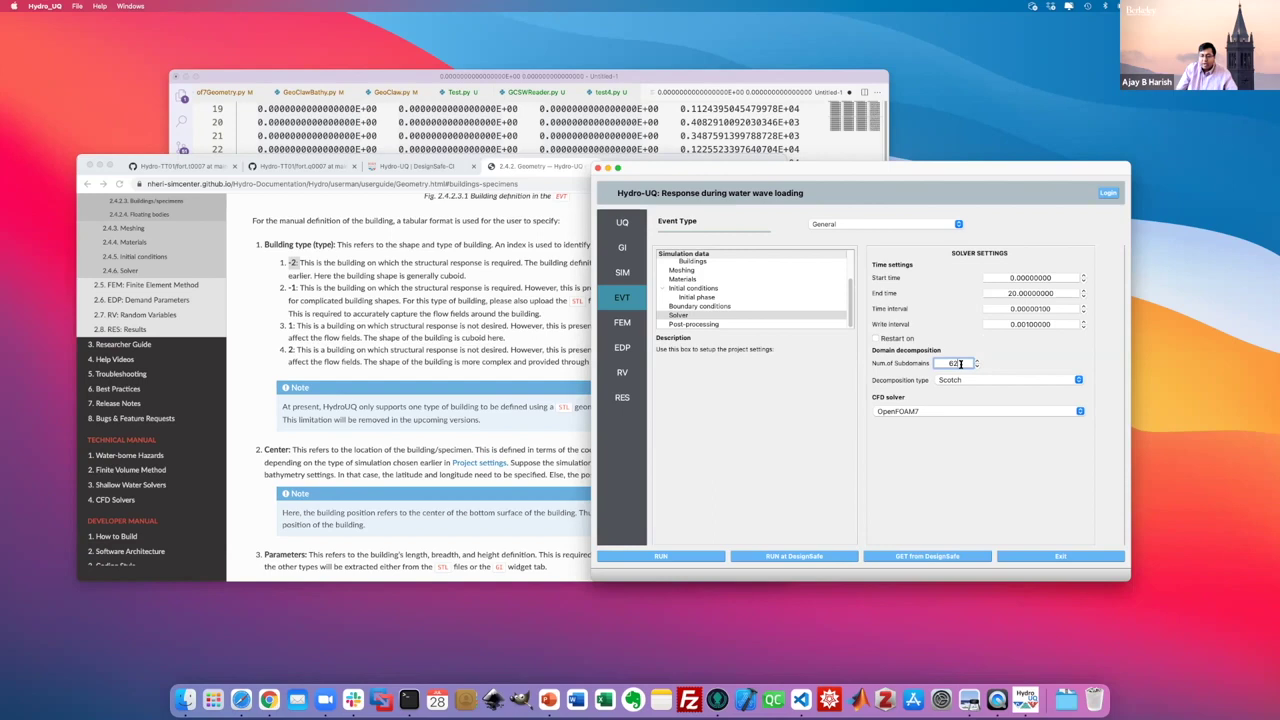
{"action": "key", "text": "BackSpace"}
{"action": "key", "text": "BackSpace"}
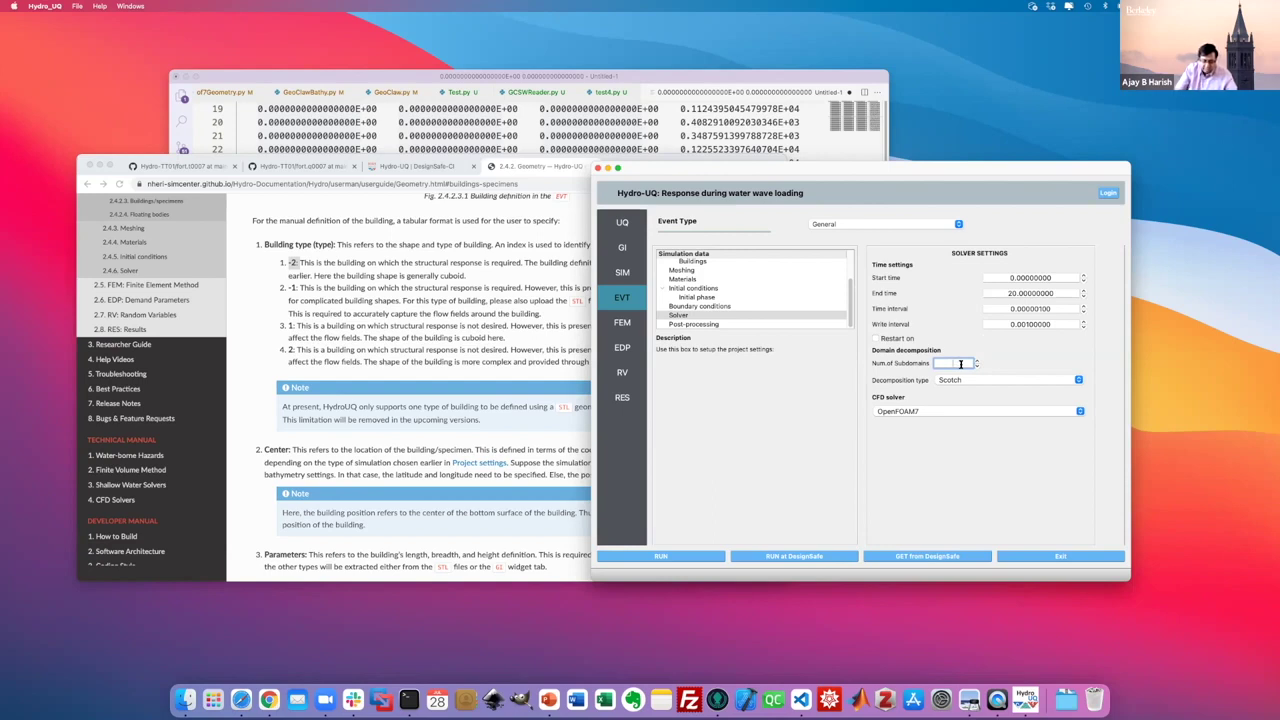
{"action": "type", "text": "62"}
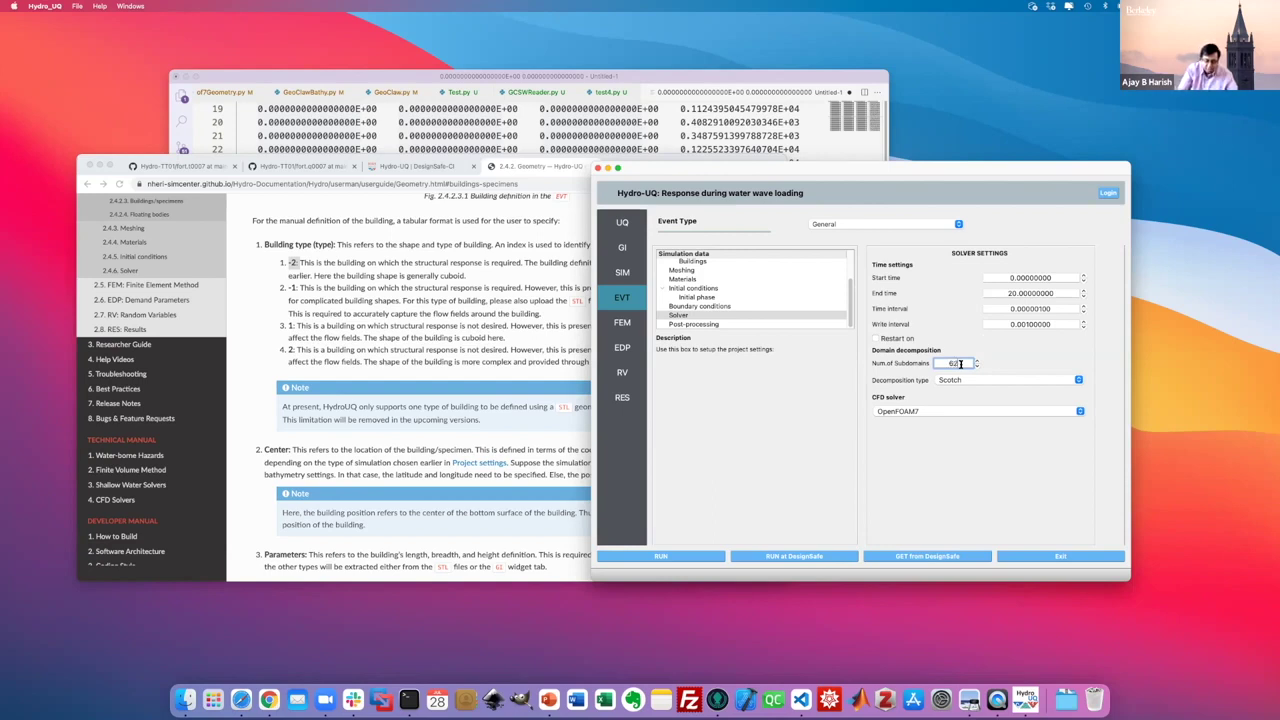
{"action": "key", "text": "Return"}
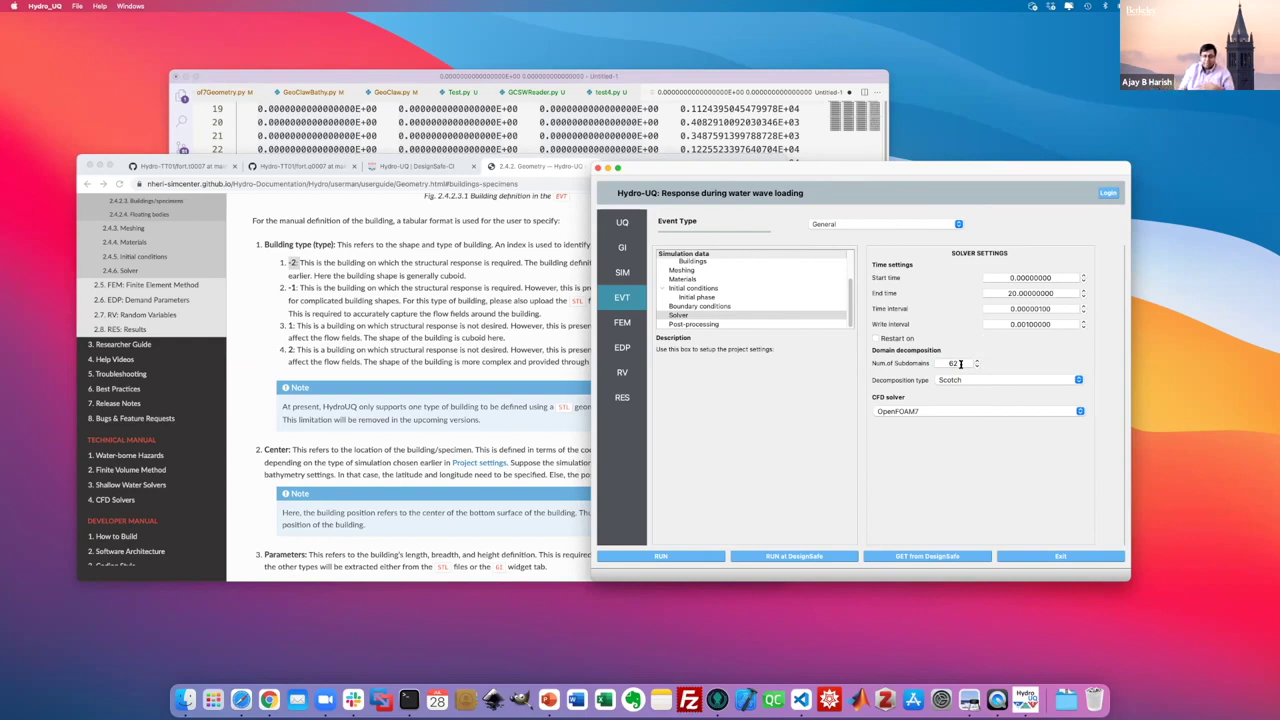
{"action": "left_click", "coordinate": [828, 325]}
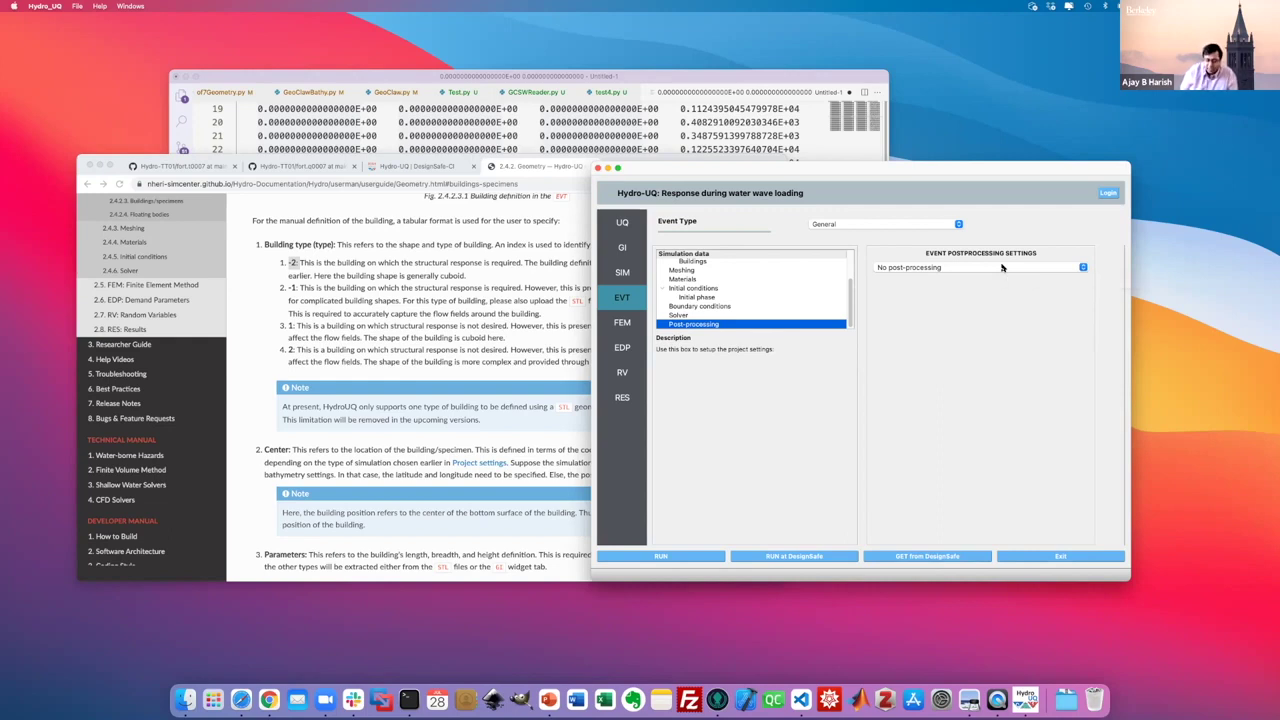
Step: Set post-processing to Provide points to get data, extracting both velocity and pressure
{"action": "left_click", "coordinate": [1002, 267]}
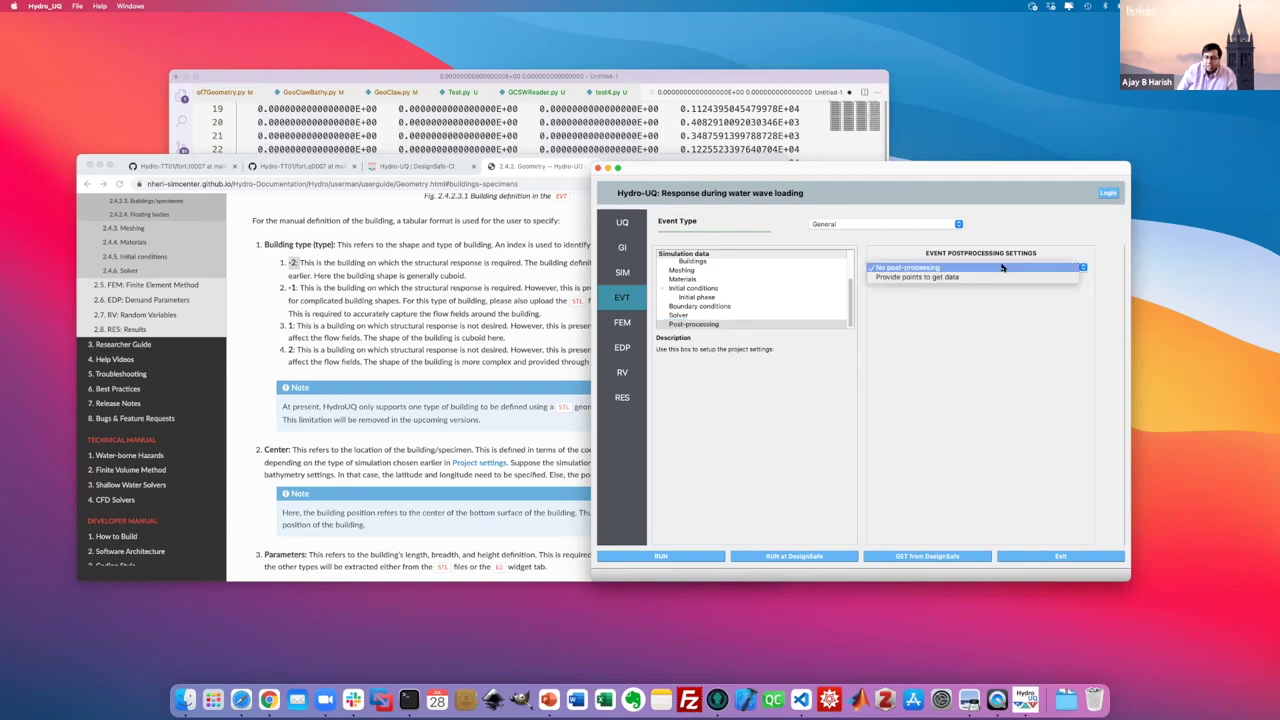
{"action": "left_click", "coordinate": [1001, 277]}
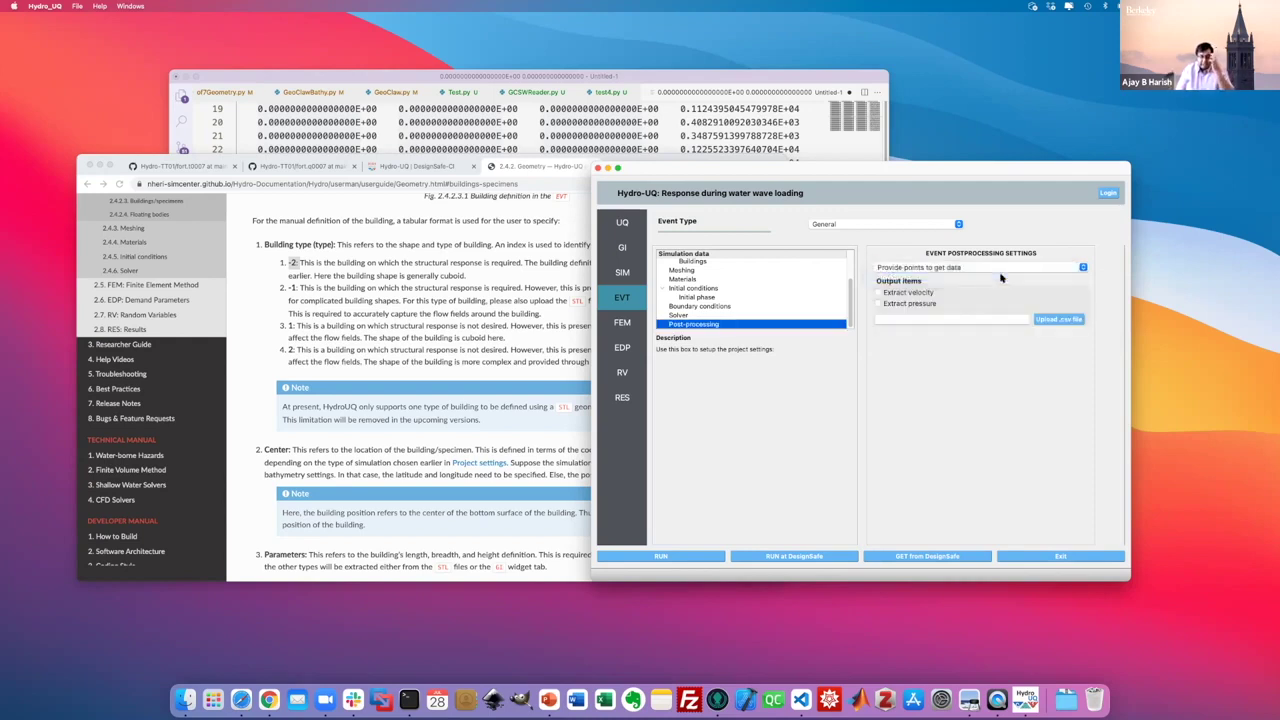
{"action": "left_click", "coordinate": [918, 292]}
{"action": "left_click", "coordinate": [924, 305]}
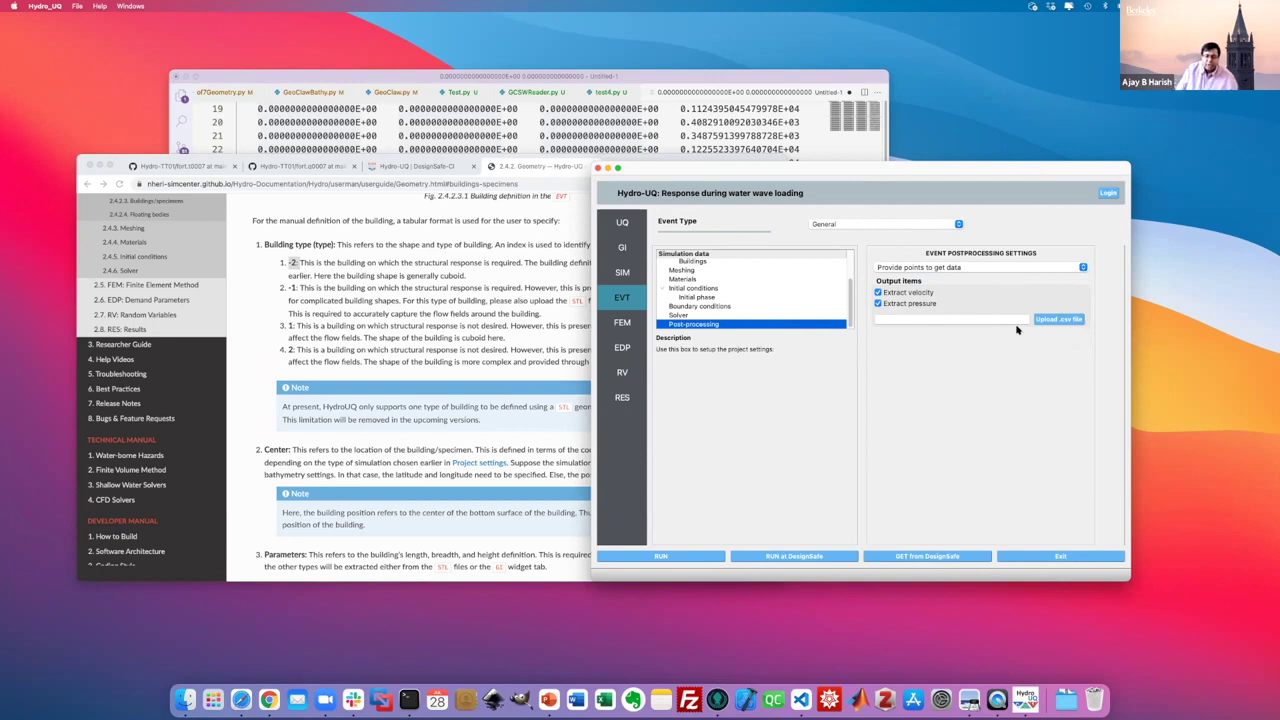
{"action": "left_click", "coordinate": [733, 297]}
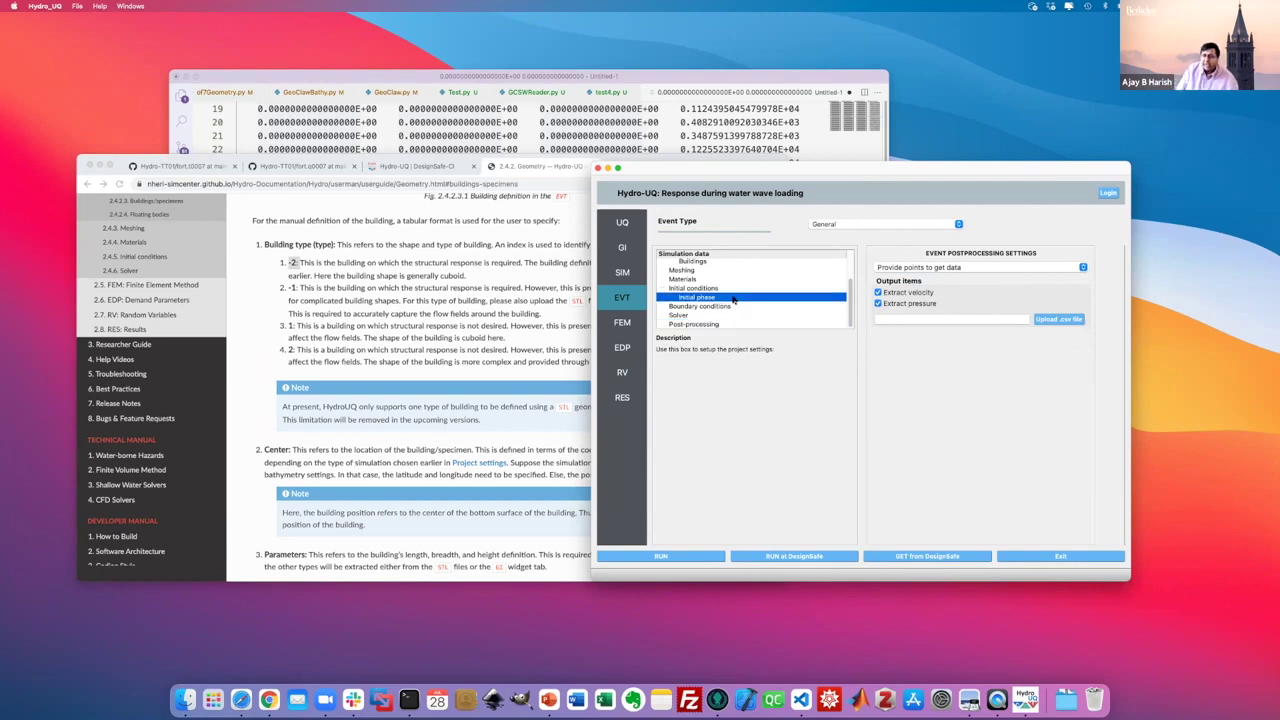
Step: Move through Boundary conditions to the Initial phase page in the Simulation data tree
{"action": "left_click", "coordinate": [736, 305]}
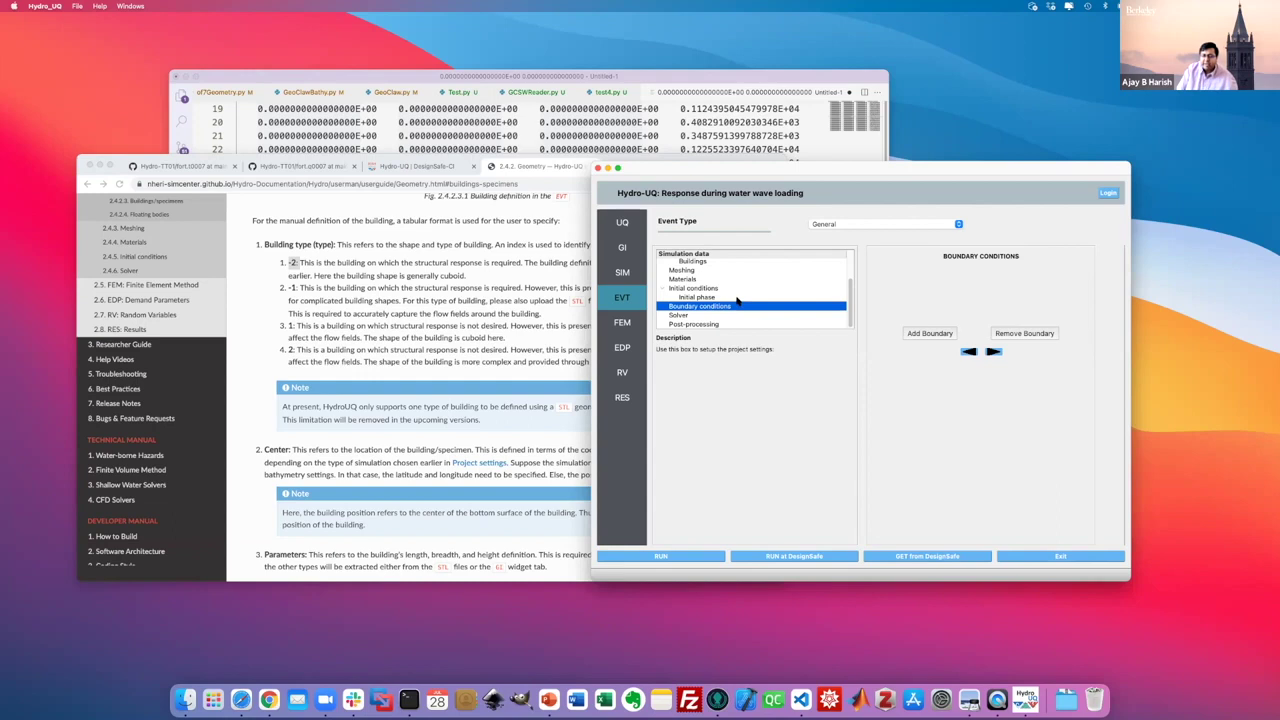
{"action": "left_click", "coordinate": [737, 298]}
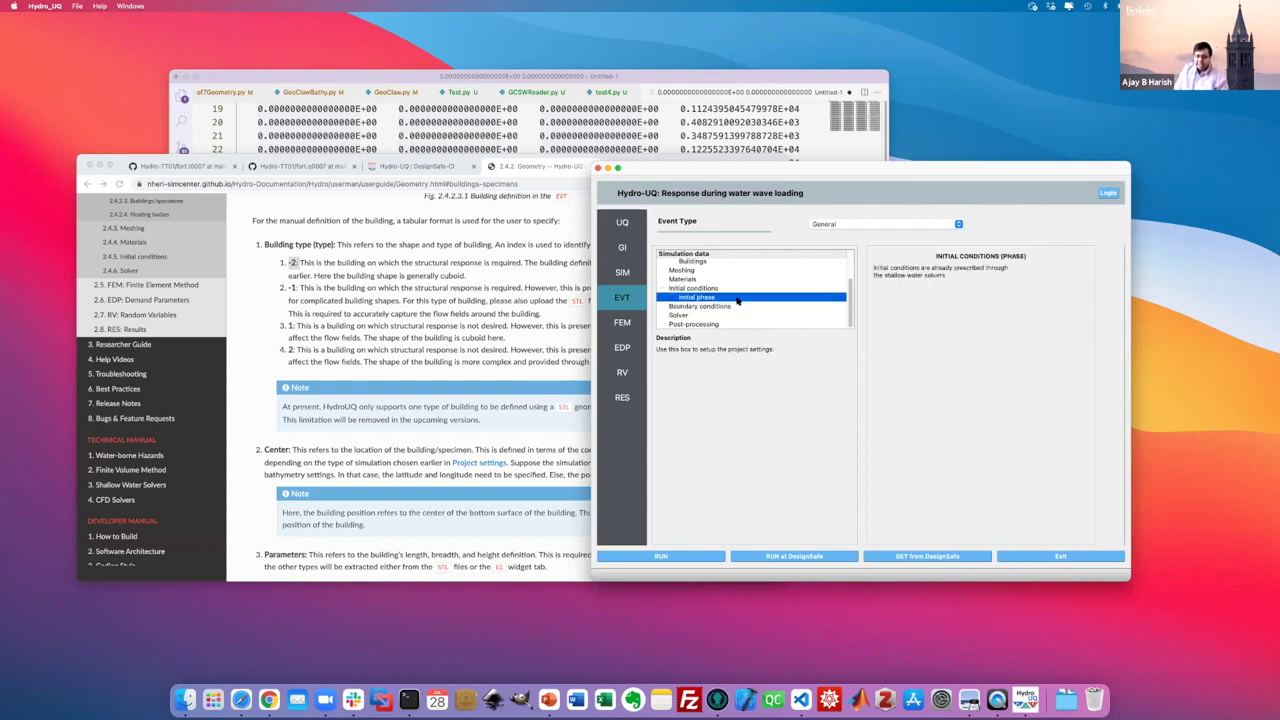
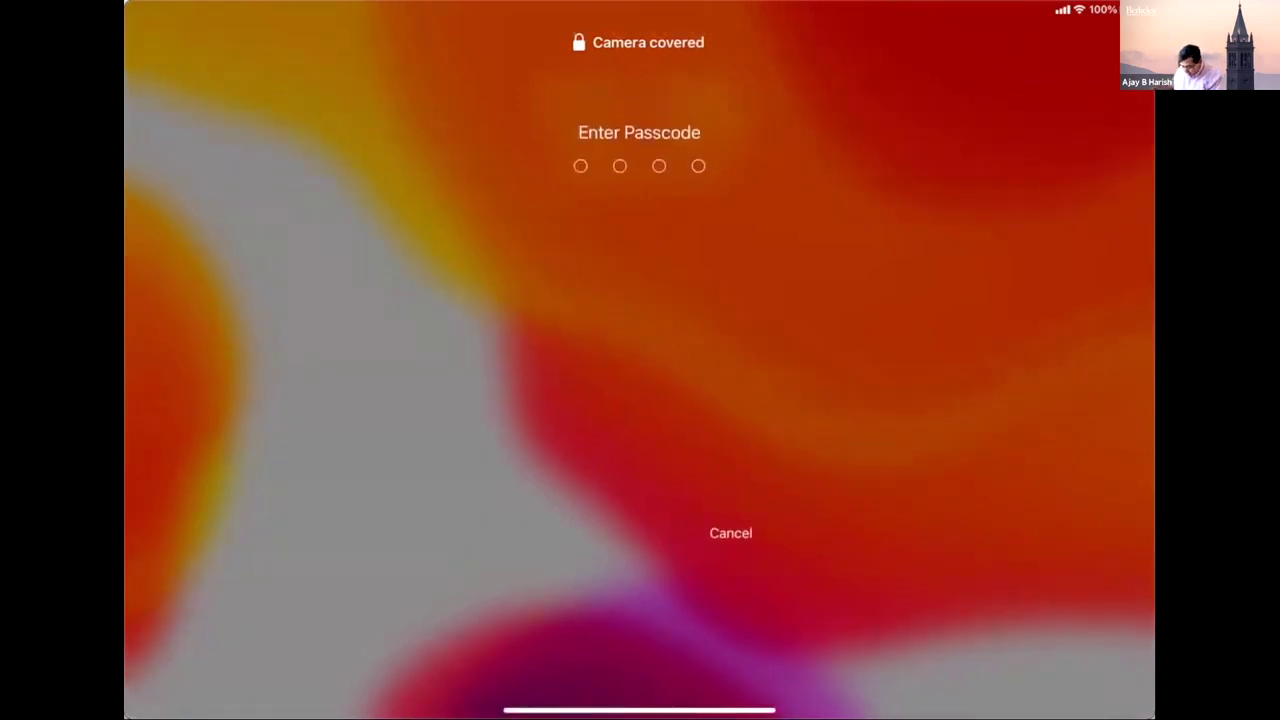
Step: Unlock the iPad and add a new blank page in GoodNotes
{"action": "type", "text": "0000"}
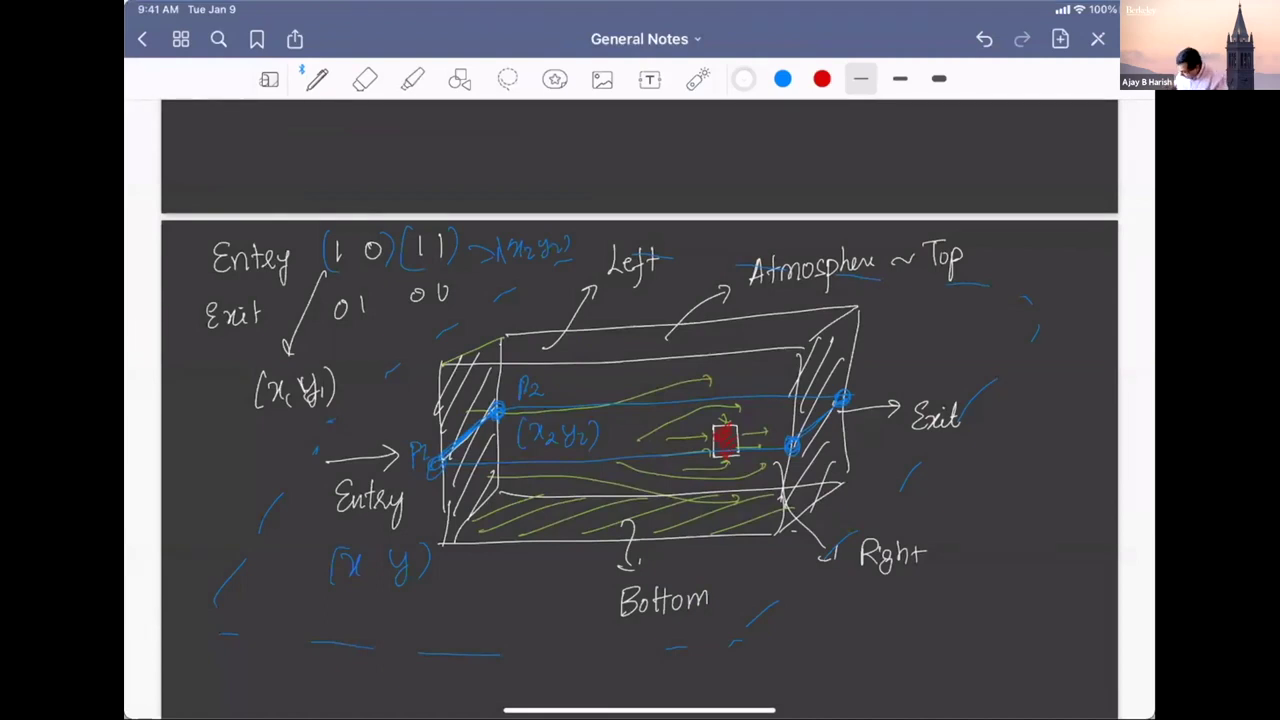
{"action": "scroll", "coordinate": [640, 400], "scroll_direction": "down", "scroll_amount": 15}
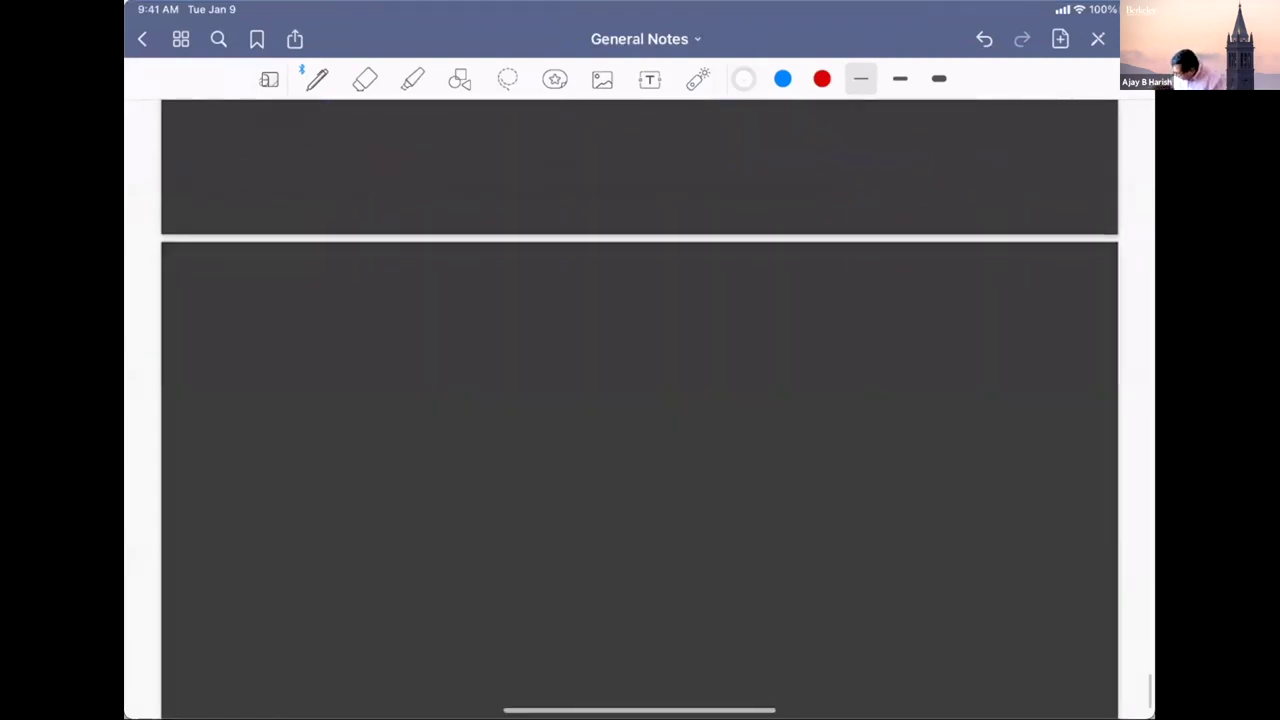
{"action": "scroll", "coordinate": [640, 400], "scroll_direction": "up", "scroll_amount": 10}
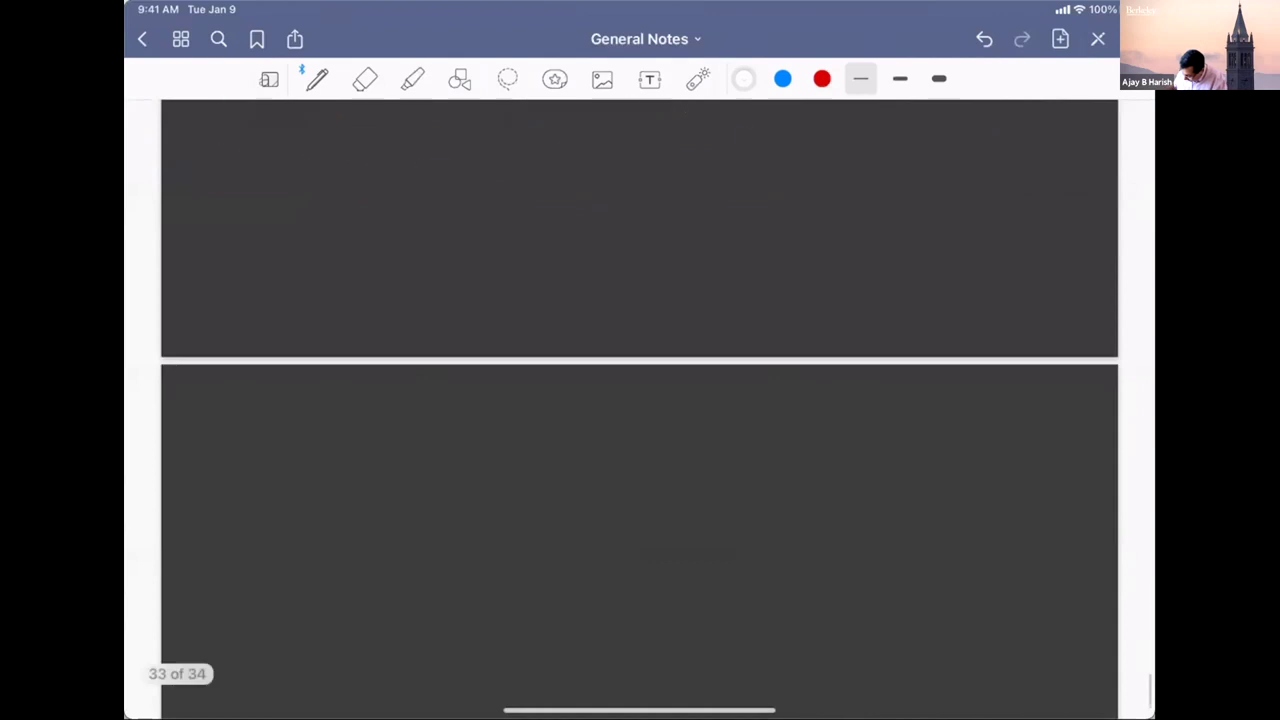
{"action": "scroll", "coordinate": [640, 400], "scroll_direction": "down", "scroll_amount": 10}
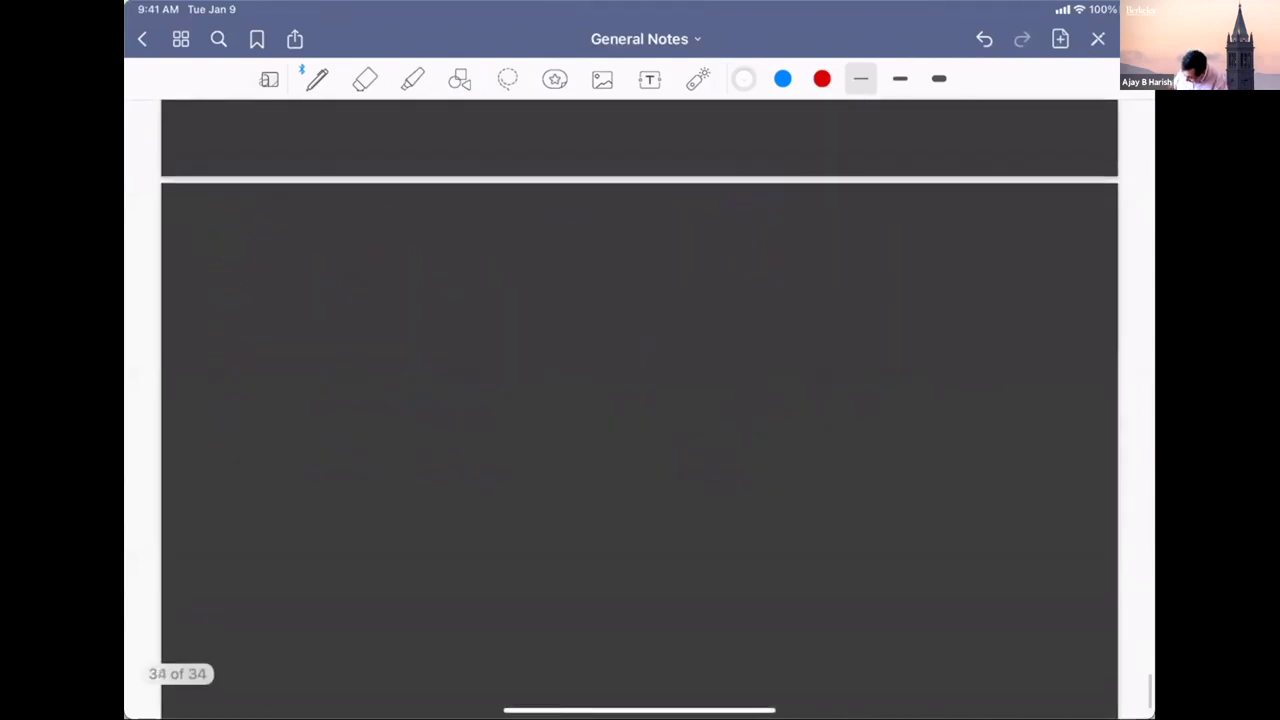
Step: Sketch the flume outline with a small box inside, then select the blue pen colour
{"action": "mouse_move", "coordinate": [370, 276]}
{"action": "left_mouse_down"}
{"action": "mouse_move", "coordinate": [374, 406]}
{"action": "mouse_move", "coordinate": [541, 486]}
{"action": "mouse_move", "coordinate": [766, 493]}
{"action": "mouse_move", "coordinate": [942, 376]}
{"action": "mouse_move", "coordinate": [968, 258]}
{"action": "left_mouse_up"}
{"action": "left_click_drag", "start_coordinate": [356, 270], "coordinate": [968, 258]}
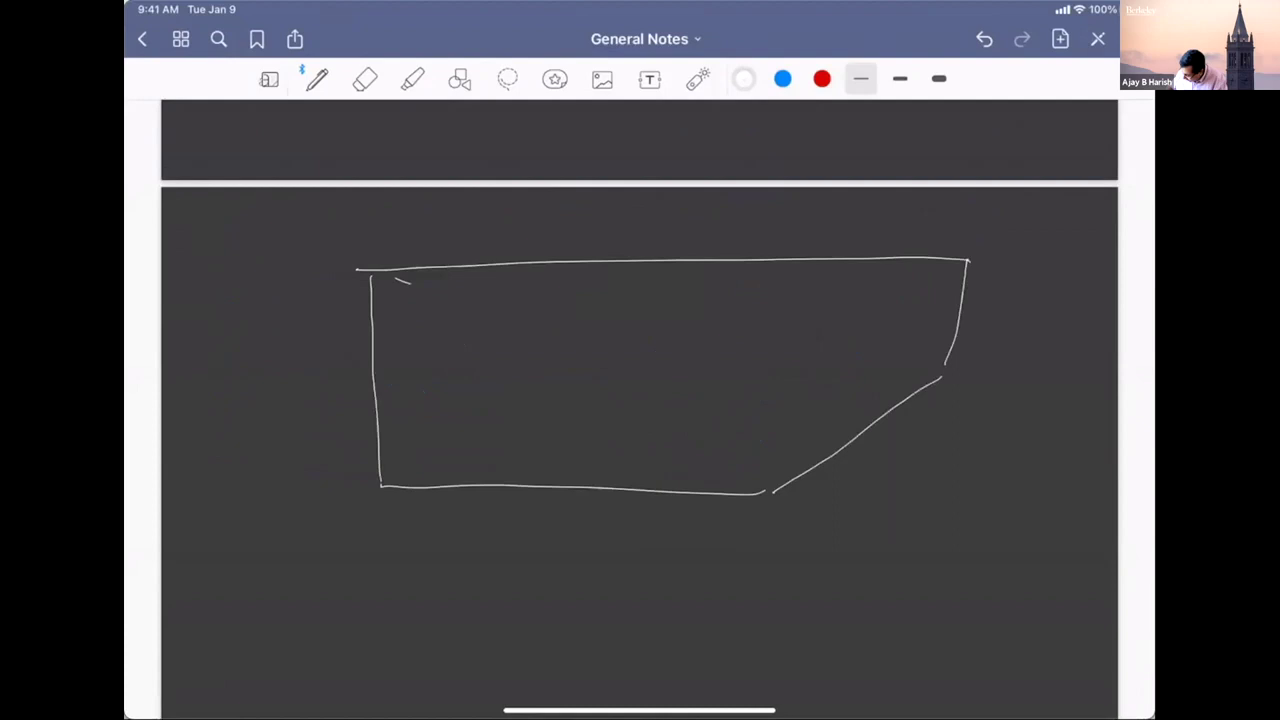
{"action": "mouse_move", "coordinate": [874, 342]}
{"action": "left_mouse_down"}
{"action": "mouse_move", "coordinate": [914, 340]}
{"action": "mouse_move", "coordinate": [906, 405]}
{"action": "left_mouse_up"}
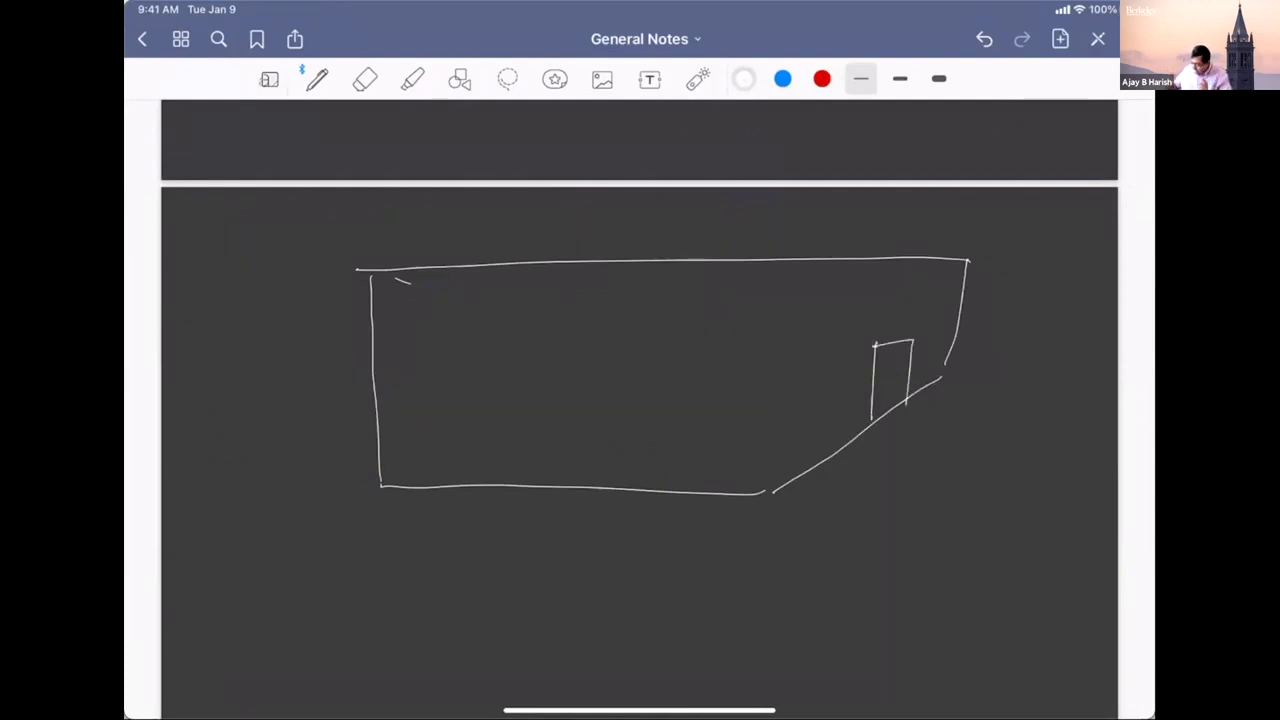
{"action": "left_click", "coordinate": [783, 78]}
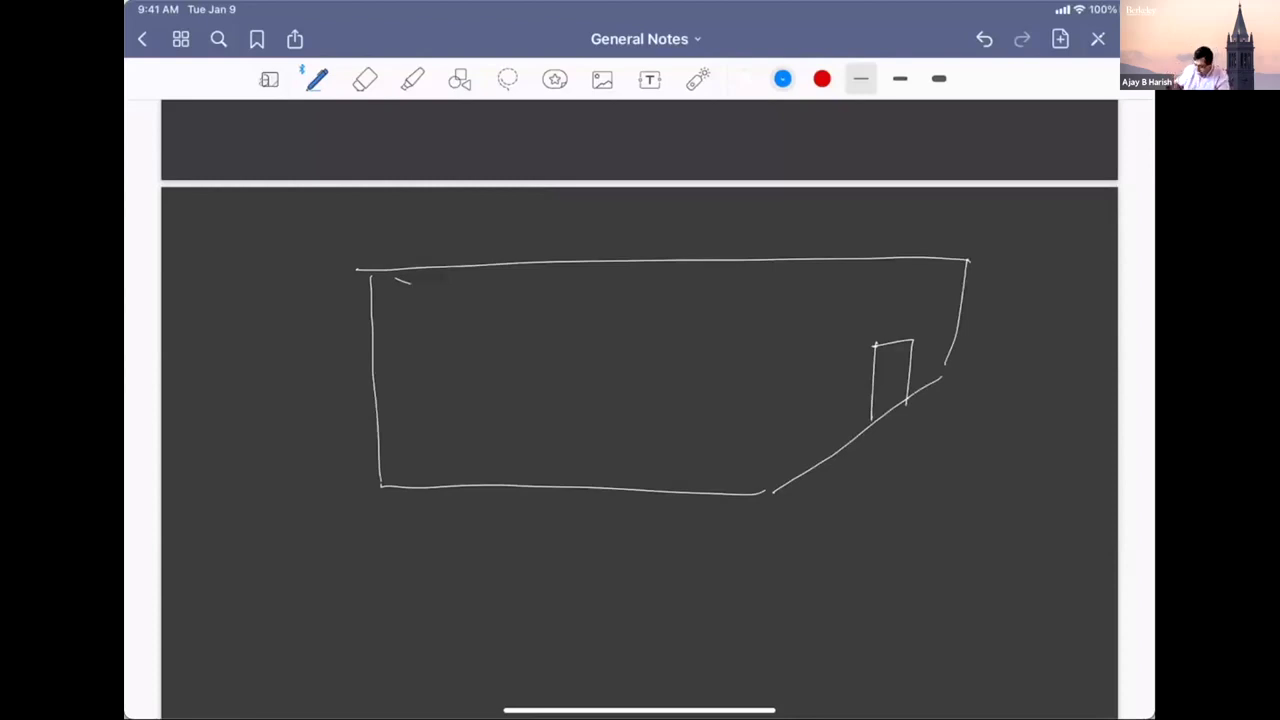
Step: Draw a blue water layer, erase the stray upper line and hatch the layer diagonally
{"action": "left_click_drag", "start_coordinate": [380, 380], "coordinate": [638, 356]}
{"action": "left_click_drag", "start_coordinate": [816, 450], "coordinate": [384, 440]}
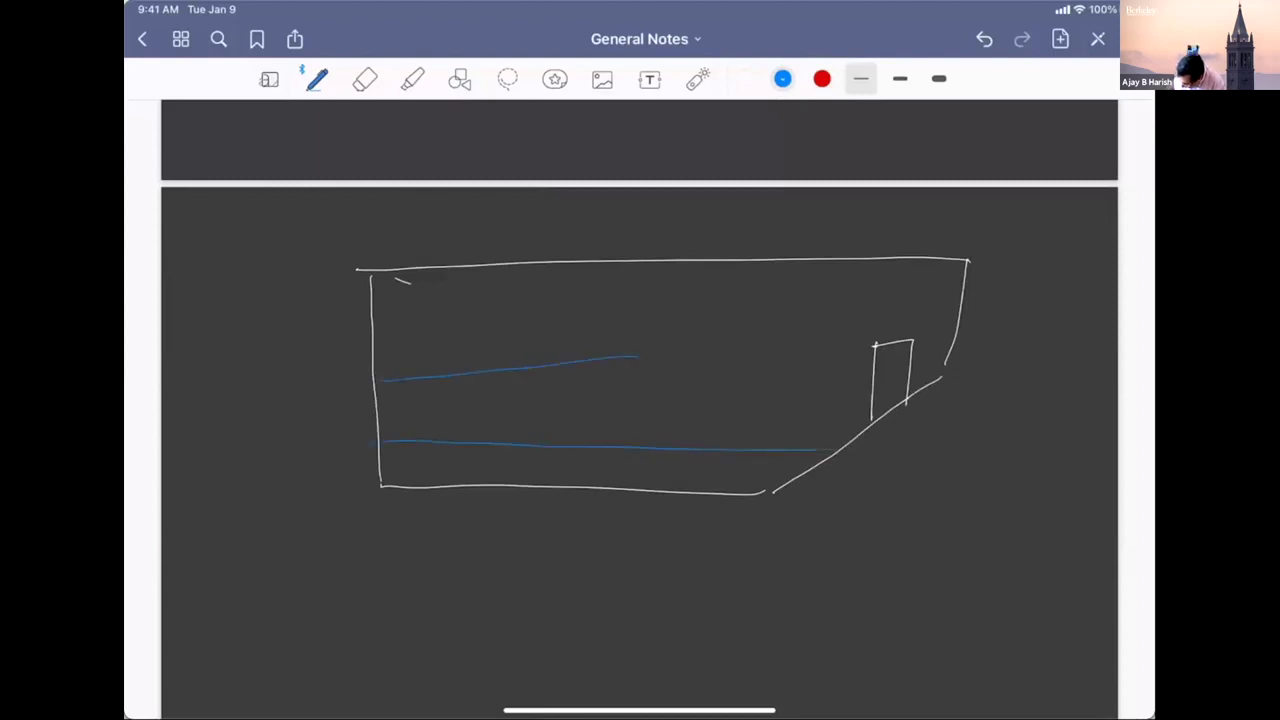
{"action": "left_click", "coordinate": [365, 79]}
{"action": "left_click_drag", "start_coordinate": [376, 384], "coordinate": [650, 358]}
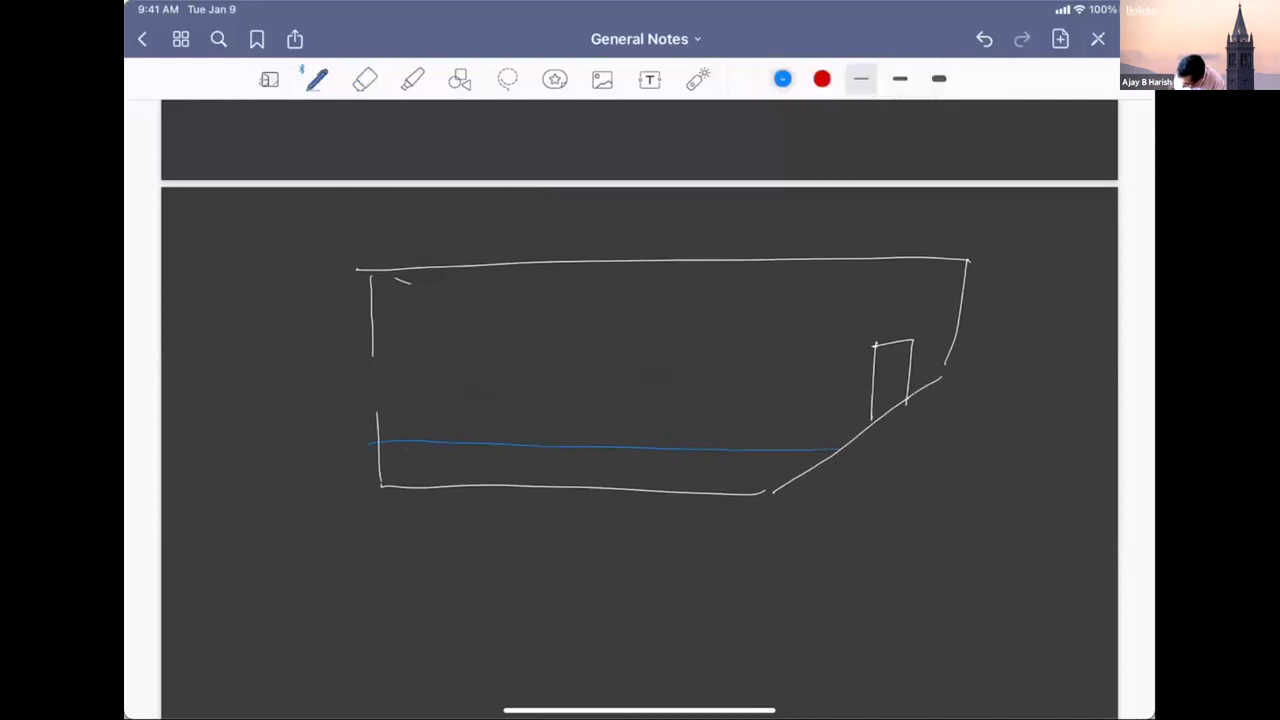
{"action": "left_click_drag", "start_coordinate": [377, 352], "coordinate": [388, 478]}
{"action": "left_click_drag", "start_coordinate": [480, 453], "coordinate": [452, 476]}
{"action": "left_click_drag", "start_coordinate": [776, 454], "coordinate": [758, 472]}
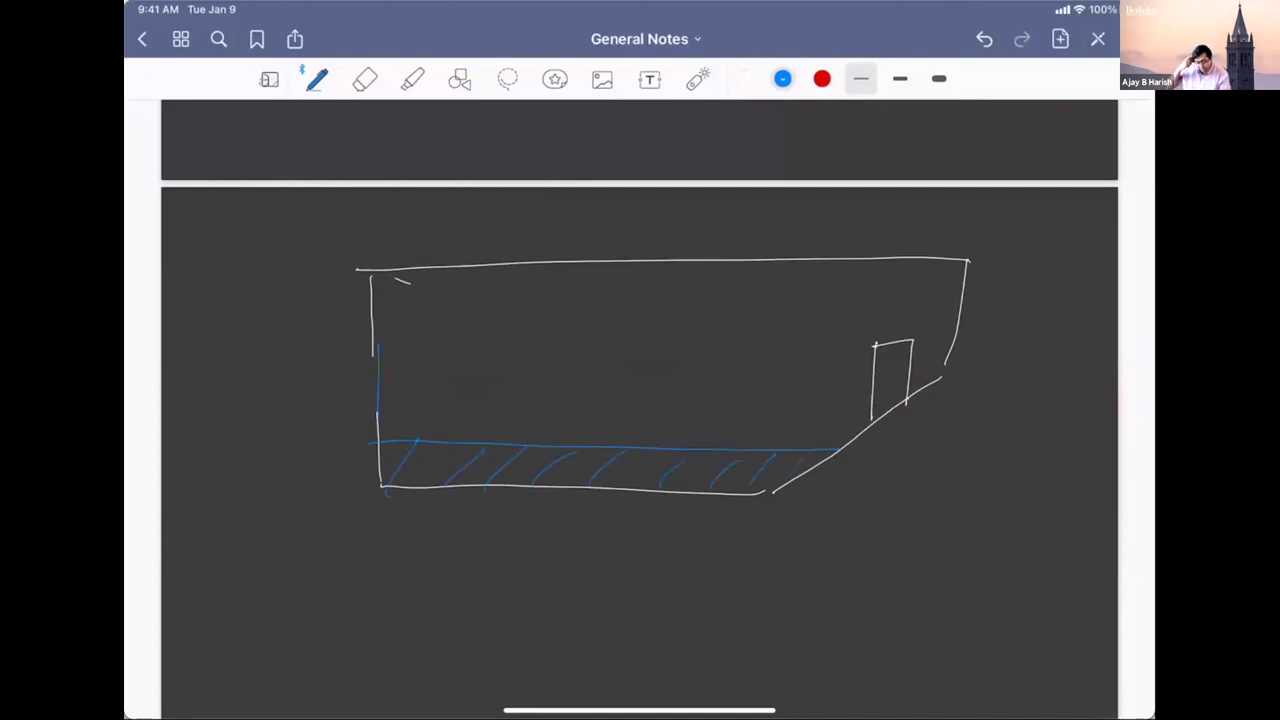
Step: Switch to red and draw the domain box along the flume's left wall
{"action": "left_click", "coordinate": [821, 78]}
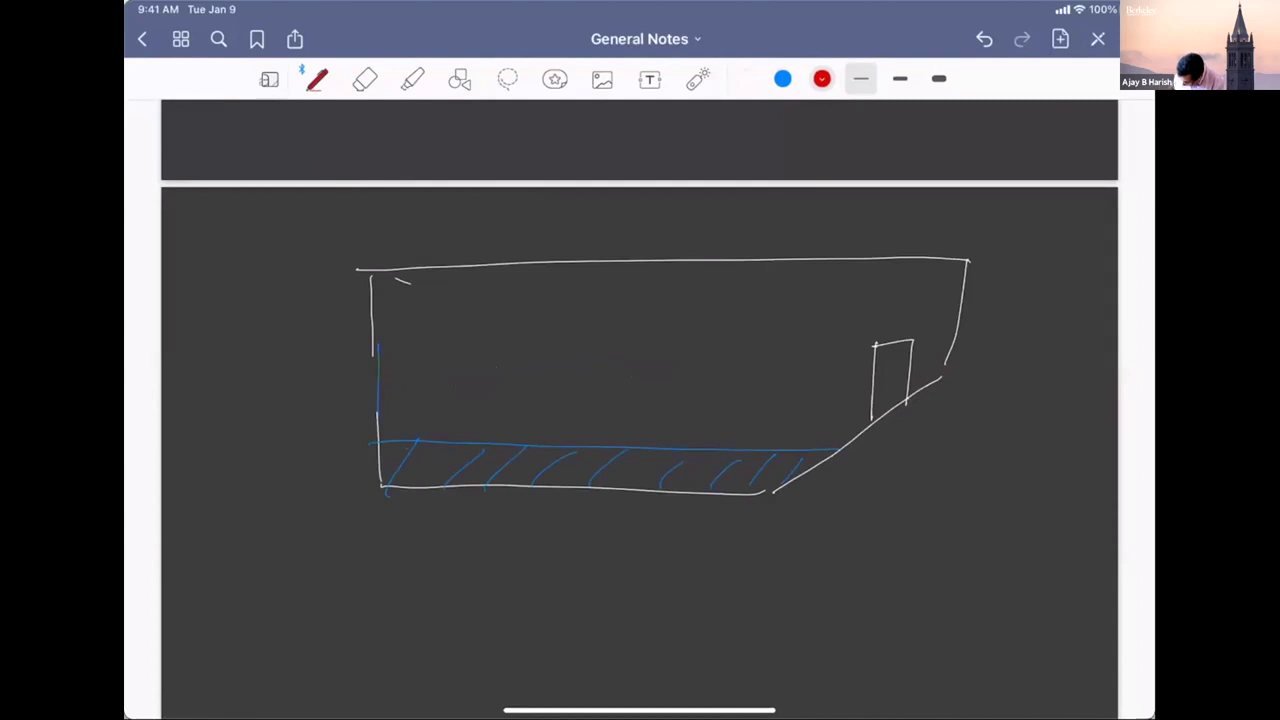
{"action": "left_click_drag", "start_coordinate": [380, 450], "coordinate": [382, 515]}
{"action": "mouse_move", "coordinate": [382, 445]}
{"action": "left_mouse_down"}
{"action": "mouse_move", "coordinate": [835, 452]}
{"action": "mouse_move", "coordinate": [830, 558]}
{"action": "left_mouse_up"}
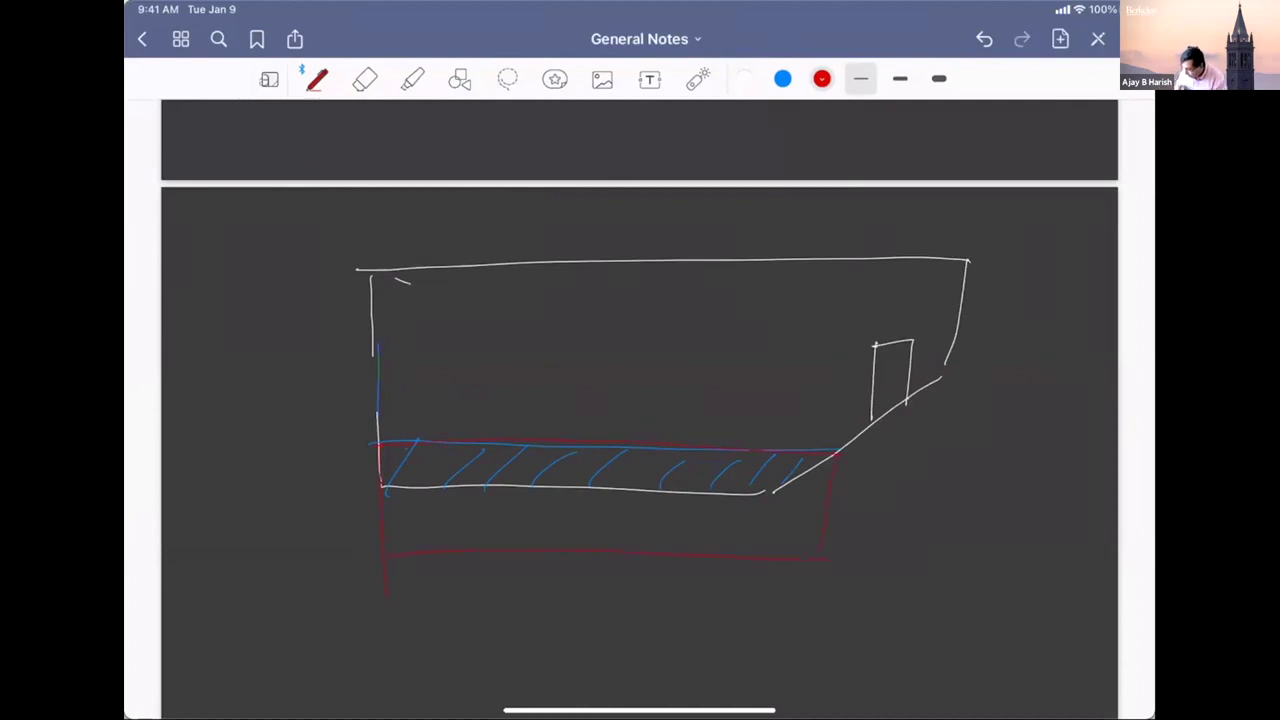
{"action": "mouse_move", "coordinate": [380, 430]}
{"action": "left_mouse_down"}
{"action": "mouse_move", "coordinate": [600, 348]}
{"action": "mouse_move", "coordinate": [943, 377]}
{"action": "mouse_move", "coordinate": [940, 408]}
{"action": "mouse_move", "coordinate": [978, 516]}
{"action": "mouse_move", "coordinate": [838, 566]}
{"action": "left_mouse_up"}
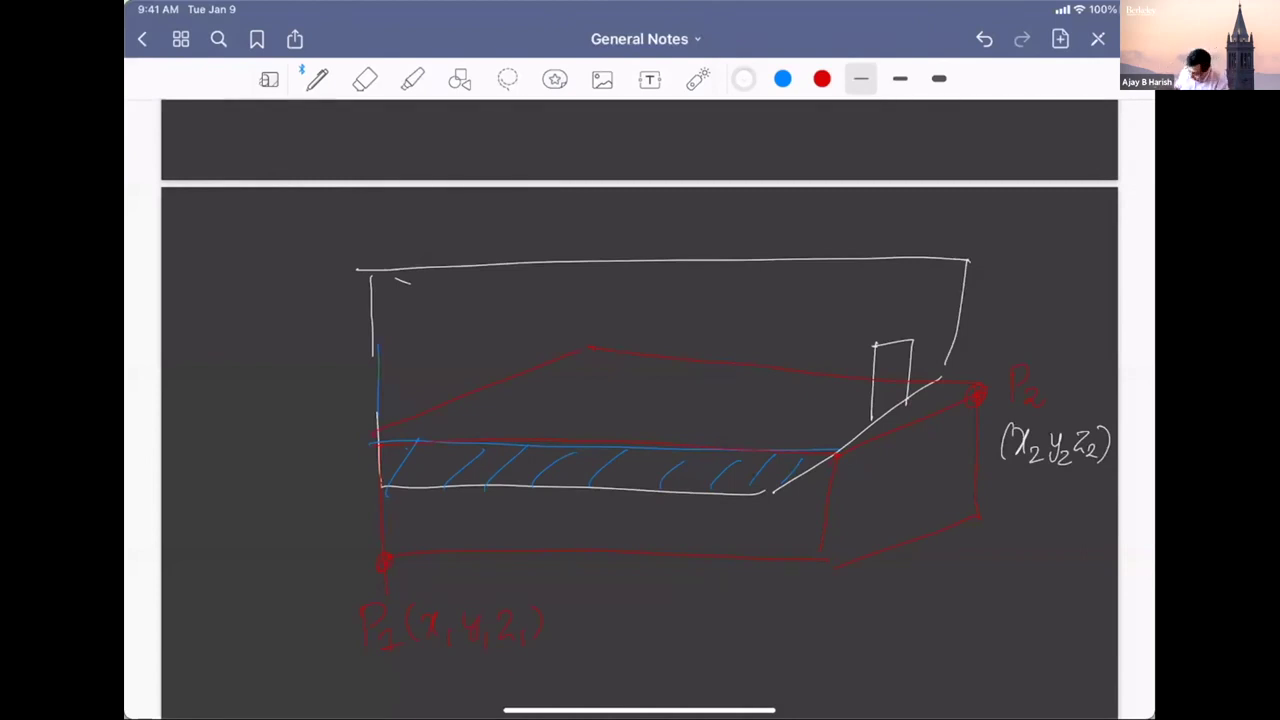
Step: Draw a white mesh grid of vertical and horizontal lines over the flume
{"action": "left_click_drag", "start_coordinate": [403, 275], "coordinate": [424, 490]}
{"action": "left_click_drag", "start_coordinate": [441, 270], "coordinate": [463, 490]}
{"action": "left_click_drag", "start_coordinate": [513, 270], "coordinate": [521, 485]}
{"action": "left_click_drag", "start_coordinate": [563, 277], "coordinate": [572, 505]}
{"action": "left_click_drag", "start_coordinate": [625, 275], "coordinate": [637, 498]}
{"action": "left_click_drag", "start_coordinate": [677, 273], "coordinate": [692, 514]}
{"action": "mouse_move", "coordinate": [362, 318]}
{"action": "left_mouse_down"}
{"action": "mouse_move", "coordinate": [600, 297]}
{"action": "mouse_move", "coordinate": [945, 297]}
{"action": "left_mouse_up"}
{"action": "left_click_drag", "start_coordinate": [366, 352], "coordinate": [960, 331]}
{"action": "left_click_drag", "start_coordinate": [405, 388], "coordinate": [898, 370]}
{"action": "left_click_drag", "start_coordinate": [366, 426], "coordinate": [866, 408]}
{"action": "left_click_drag", "start_coordinate": [366, 454], "coordinate": [873, 451]}
Step: Add arrows labelling air α = 0 and water α = 1, plus interface arrows
{"action": "left_click_drag", "start_coordinate": [392, 290], "coordinate": [306, 344]}
{"action": "mouse_move", "coordinate": [206, 336]}
{"action": "left_mouse_down"}
{"action": "mouse_move", "coordinate": [246, 360]}
{"action": "mouse_move", "coordinate": [205, 382]}
{"action": "mouse_move", "coordinate": [213, 422]}
{"action": "mouse_move", "coordinate": [256, 394]}
{"action": "left_mouse_up"}
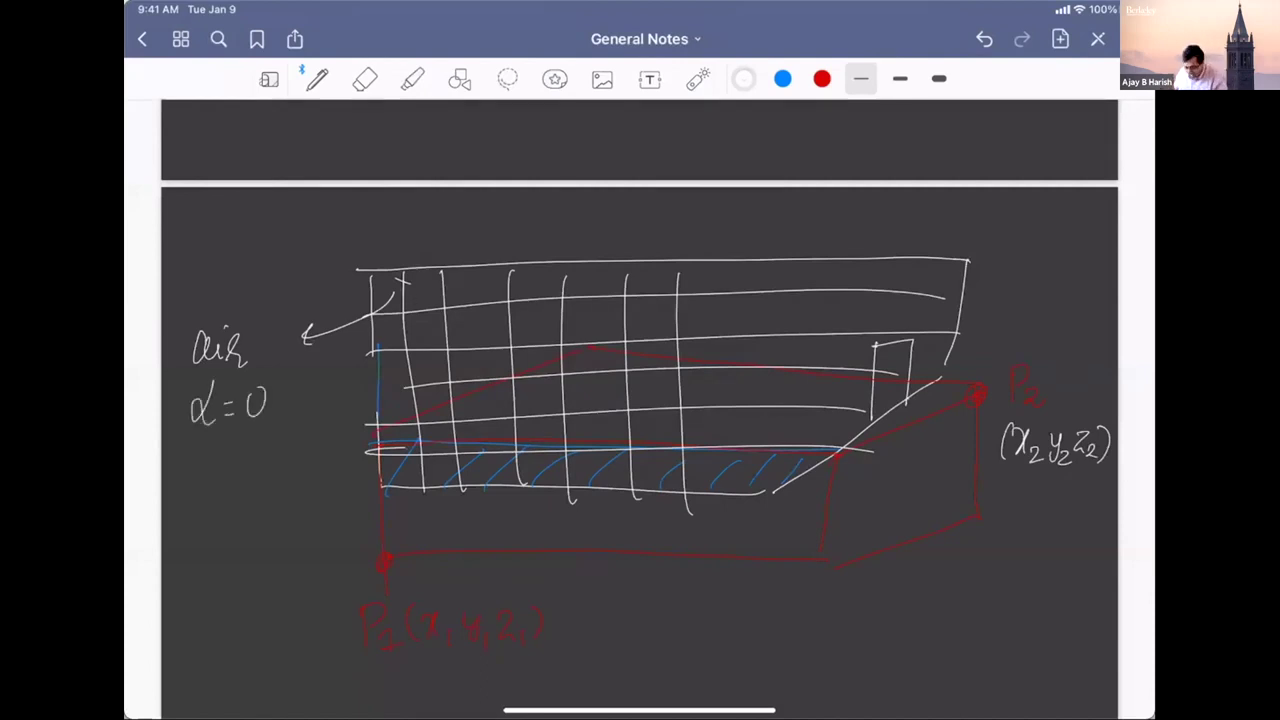
{"action": "left_click_drag", "start_coordinate": [392, 476], "coordinate": [304, 540]}
{"action": "mouse_move", "coordinate": [191, 538]}
{"action": "left_mouse_down"}
{"action": "mouse_move", "coordinate": [214, 556]}
{"action": "mouse_move", "coordinate": [270, 552]}
{"action": "left_mouse_up"}
{"action": "mouse_move", "coordinate": [216, 584]}
{"action": "left_mouse_down"}
{"action": "mouse_move", "coordinate": [217, 612]}
{"action": "mouse_move", "coordinate": [257, 616]}
{"action": "left_mouse_up"}
{"action": "left_click_drag", "start_coordinate": [249, 617], "coordinate": [266, 616]}
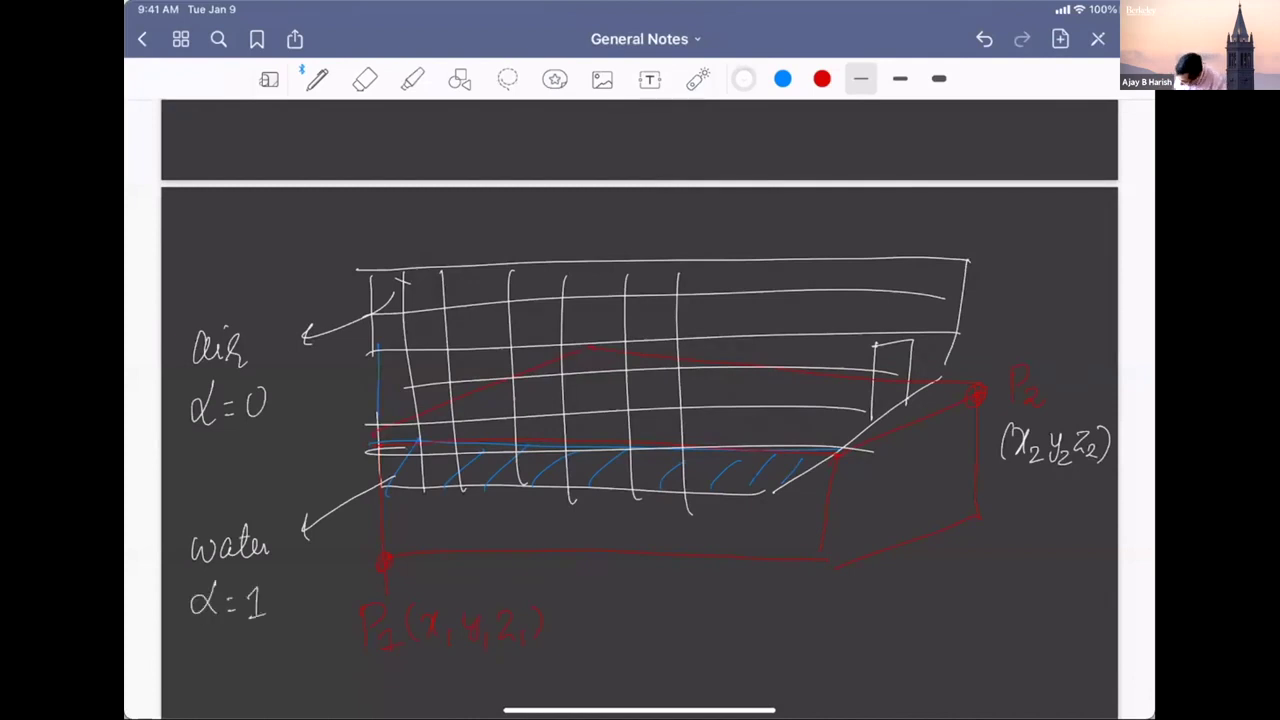
{"action": "mouse_move", "coordinate": [376, 420]}
{"action": "left_mouse_down"}
{"action": "mouse_move", "coordinate": [376, 460]}
{"action": "mouse_move", "coordinate": [392, 427]}
{"action": "left_mouse_up"}
{"action": "mouse_move", "coordinate": [388, 424]}
{"action": "left_mouse_down"}
{"action": "mouse_move", "coordinate": [423, 440]}
{"action": "mouse_move", "coordinate": [385, 457]}
{"action": "mouse_move", "coordinate": [423, 444]}
{"action": "mouse_move", "coordinate": [328, 450]}
{"action": "left_mouse_up"}
{"action": "mouse_move", "coordinate": [266, 440]}
{"action": "left_mouse_down"}
{"action": "mouse_move", "coordinate": [260, 454]}
{"action": "mouse_move", "coordinate": [294, 456]}
{"action": "left_mouse_up"}
{"action": "mouse_move", "coordinate": [386, 456]}
{"action": "left_mouse_down"}
{"action": "mouse_move", "coordinate": [294, 486]}
{"action": "mouse_move", "coordinate": [316, 486]}
{"action": "left_mouse_up"}
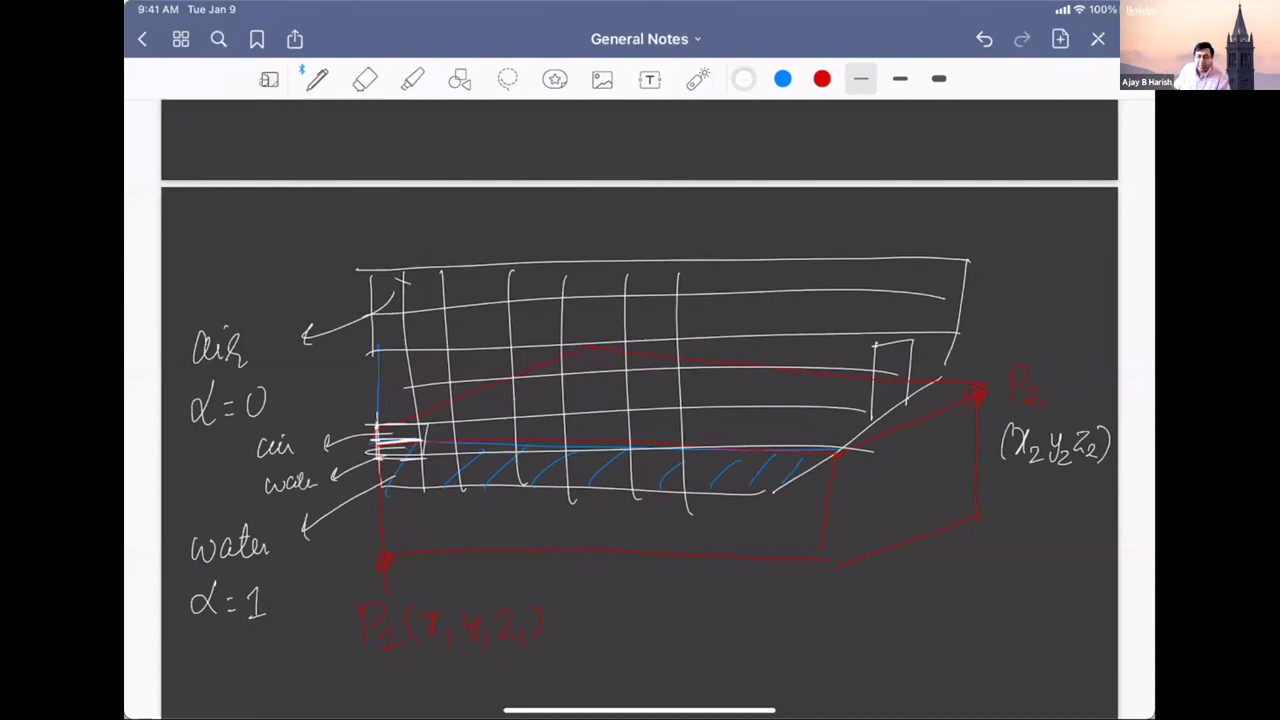
Step: Write the title 'Volume of Fraction method' above the grid
{"action": "mouse_move", "coordinate": [480, 206]}
{"action": "left_mouse_down"}
{"action": "mouse_move", "coordinate": [516, 202]}
{"action": "mouse_move", "coordinate": [556, 234]}
{"action": "mouse_move", "coordinate": [584, 224]}
{"action": "left_mouse_up"}
{"action": "mouse_move", "coordinate": [598, 214]}
{"action": "left_mouse_down"}
{"action": "mouse_move", "coordinate": [592, 250]}
{"action": "mouse_move", "coordinate": [600, 230]}
{"action": "mouse_move", "coordinate": [632, 238]}
{"action": "left_mouse_up"}
{"action": "left_click_drag", "start_coordinate": [640, 224], "coordinate": [672, 236]}
{"action": "mouse_move", "coordinate": [678, 206]}
{"action": "left_mouse_down"}
{"action": "mouse_move", "coordinate": [682, 236]}
{"action": "mouse_move", "coordinate": [780, 232]}
{"action": "mouse_move", "coordinate": [798, 206]}
{"action": "mouse_move", "coordinate": [816, 232]}
{"action": "mouse_move", "coordinate": [808, 216]}
{"action": "left_mouse_up"}
{"action": "left_click_drag", "start_coordinate": [826, 222], "coordinate": [850, 230]}
Step: Finish the word 'method' in the title and write 0 < α cell < 1 below the diagram
{"action": "left_click", "coordinate": [857, 228]}
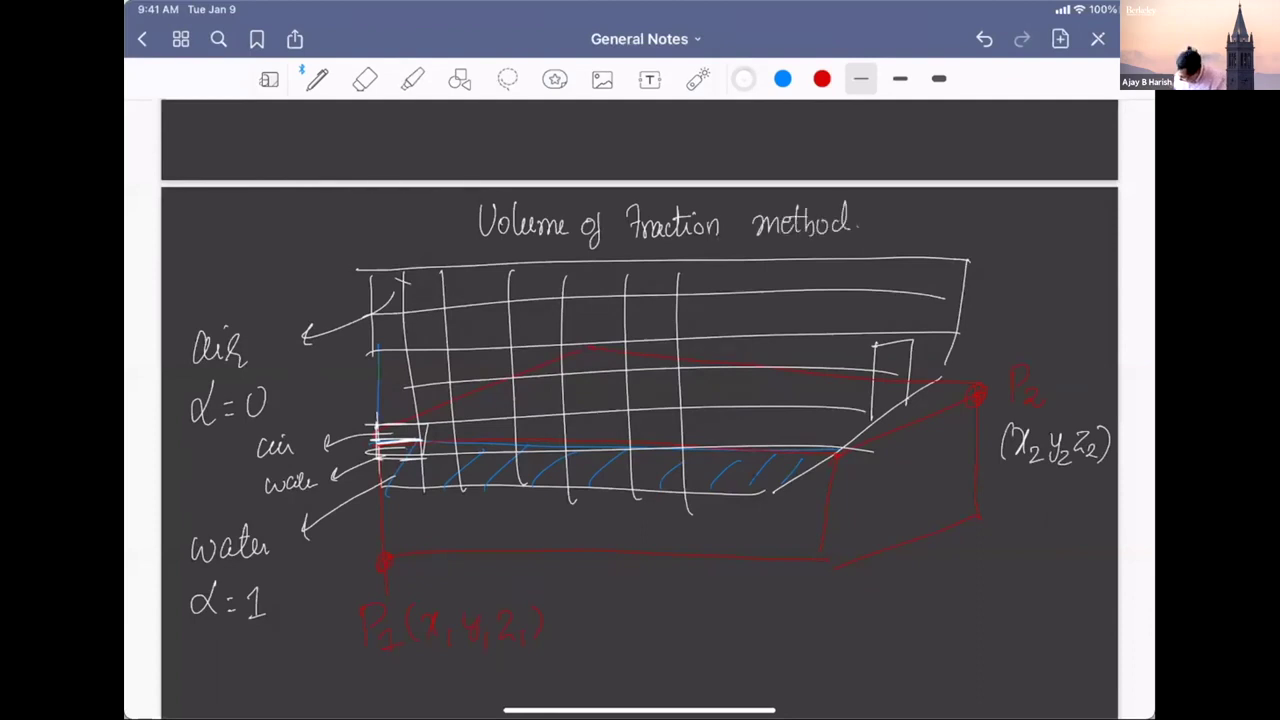
{"action": "mouse_move", "coordinate": [686, 598]}
{"action": "left_mouse_down"}
{"action": "mouse_move", "coordinate": [746, 604]}
{"action": "mouse_move", "coordinate": [752, 628]}
{"action": "mouse_move", "coordinate": [818, 612]}
{"action": "left_mouse_up"}
{"action": "left_click", "coordinate": [715, 614]}
{"action": "mouse_move", "coordinate": [646, 602]}
{"action": "left_mouse_down"}
{"action": "mouse_move", "coordinate": [646, 620]}
{"action": "mouse_move", "coordinate": [600, 604]}
{"action": "left_mouse_up"}
{"action": "mouse_move", "coordinate": [694, 640]}
{"action": "left_mouse_down"}
{"action": "mouse_move", "coordinate": [704, 660]}
{"action": "mouse_move", "coordinate": [750, 662]}
{"action": "left_mouse_up"}
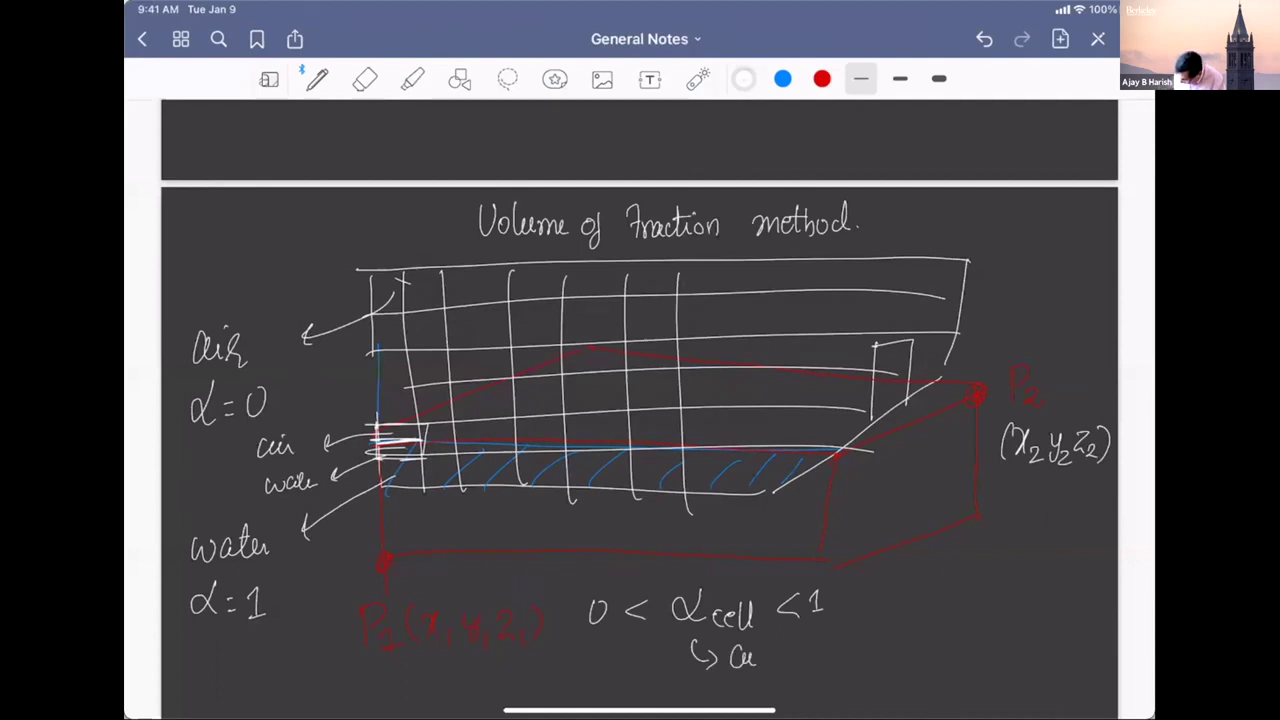
Step: Erase the hooked arrow under α cell and label the bounds (air) and (water)
{"action": "left_click", "coordinate": [365, 79]}
{"action": "left_click_drag", "start_coordinate": [666, 660], "coordinate": [742, 655]}
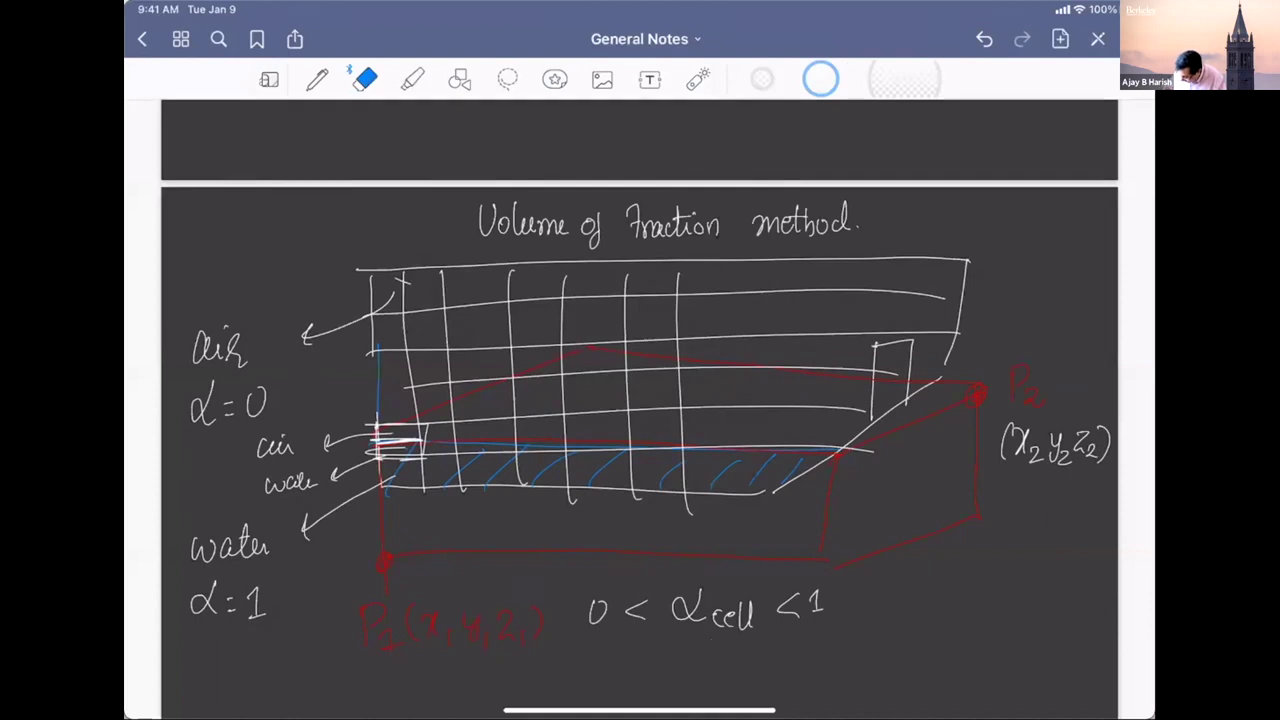
{"action": "left_click", "coordinate": [317, 79]}
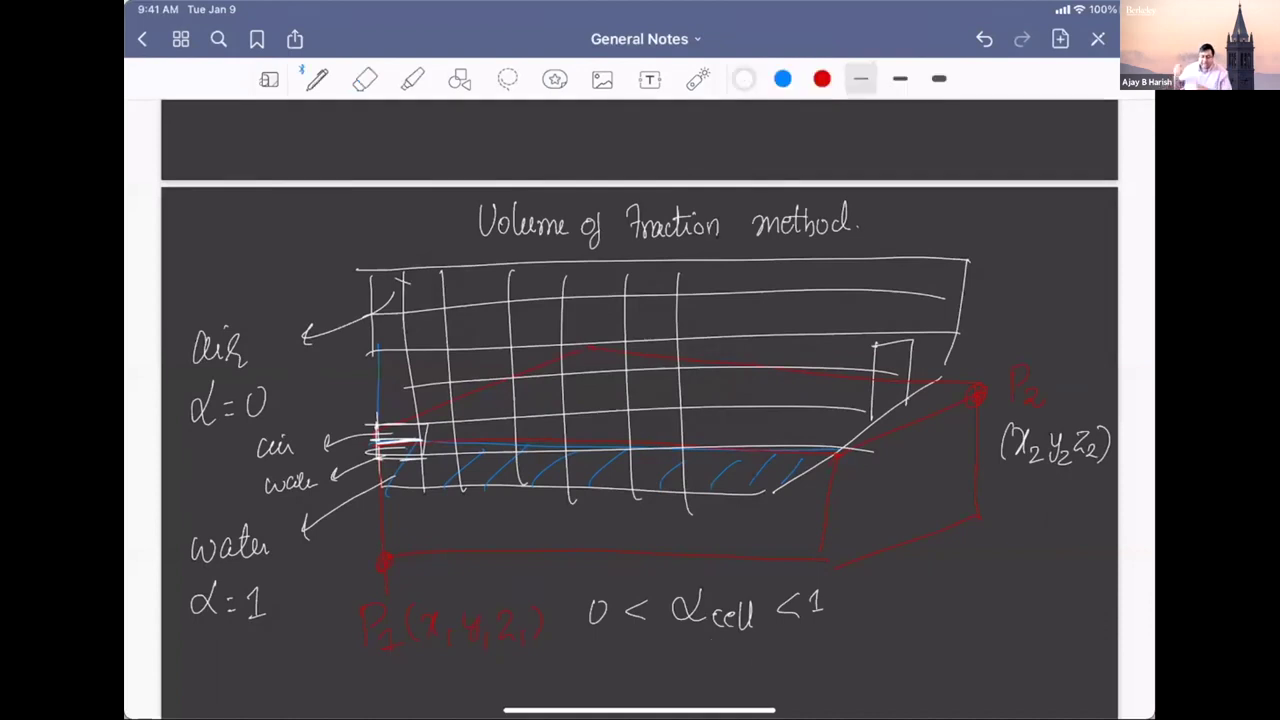
{"action": "mouse_move", "coordinate": [582, 651]}
{"action": "left_mouse_down"}
{"action": "mouse_move", "coordinate": [578, 678]}
{"action": "mouse_move", "coordinate": [617, 670]}
{"action": "left_mouse_up"}
{"action": "left_click_drag", "start_coordinate": [626, 652], "coordinate": [630, 676]}
{"action": "mouse_move", "coordinate": [802, 630]}
{"action": "left_mouse_down"}
{"action": "mouse_move", "coordinate": [808, 662]}
{"action": "mouse_move", "coordinate": [818, 644]}
{"action": "mouse_move", "coordinate": [878, 654]}
{"action": "left_mouse_up"}
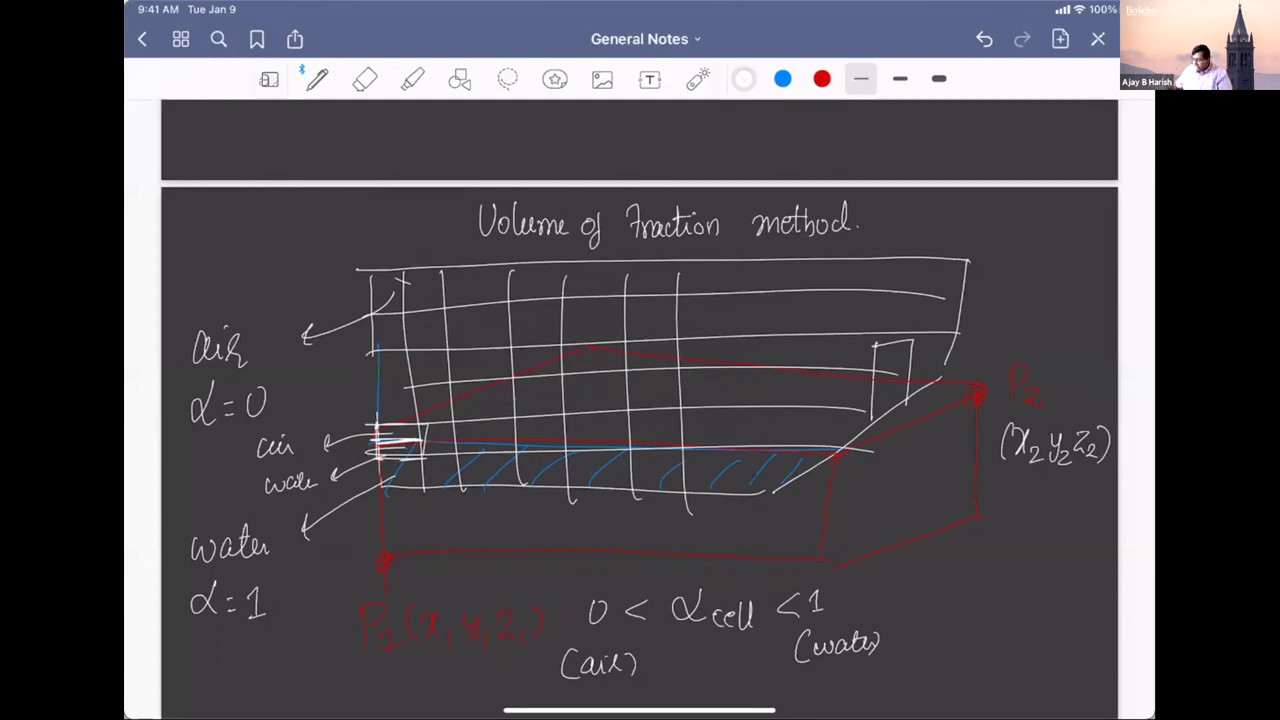
{"action": "left_click", "coordinate": [365, 79]}
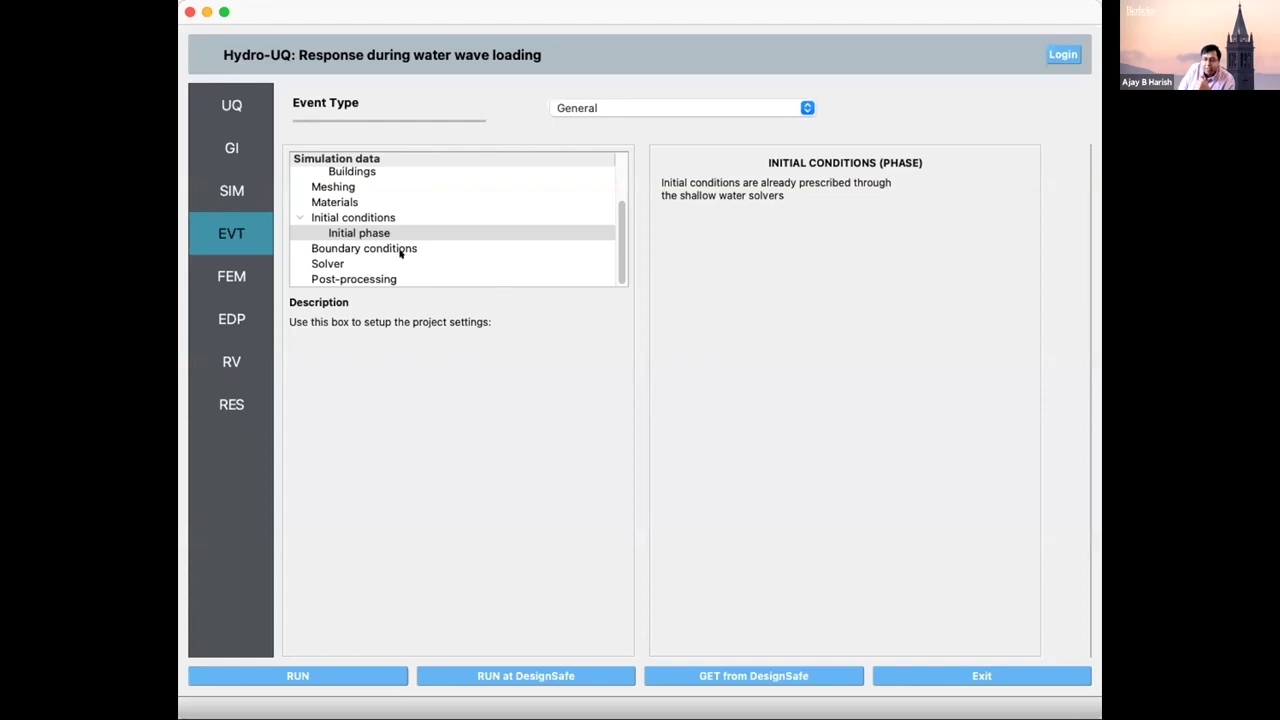
Step: Open the EVT Boundary conditions page and bring up the Add boundary condition dialog
{"action": "left_click", "coordinate": [401, 251]}
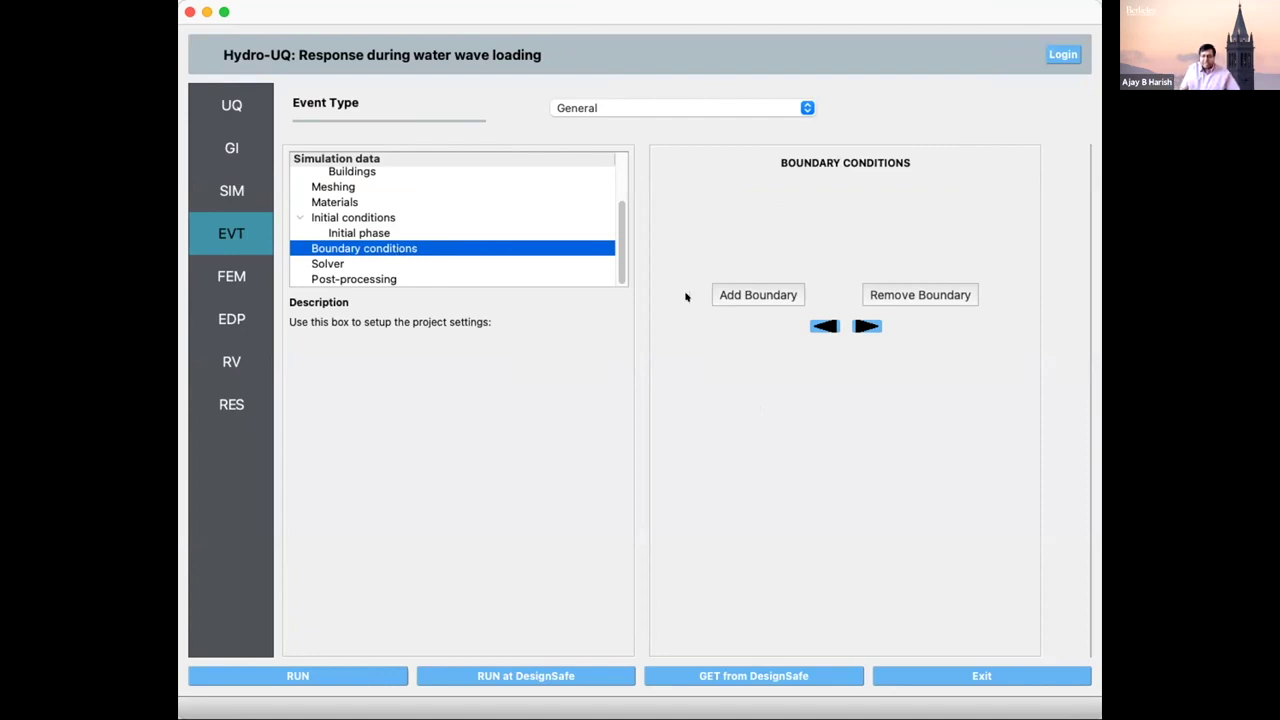
{"action": "left_click", "coordinate": [786, 295]}
{"action": "left_click", "coordinate": [684, 361]}
{"action": "left_click", "coordinate": [776, 294]}
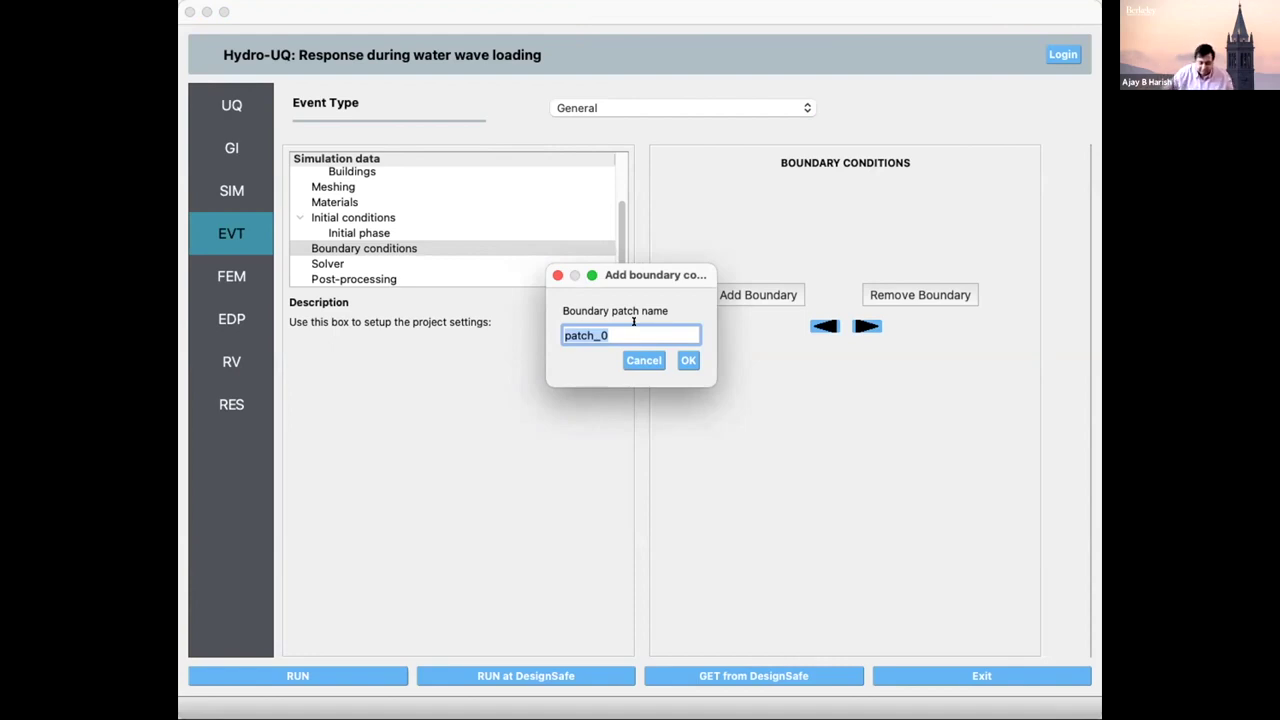
Step: Create boundary patch_0, keeping patch location Standard and side Entry
{"action": "key", "text": "Return"}
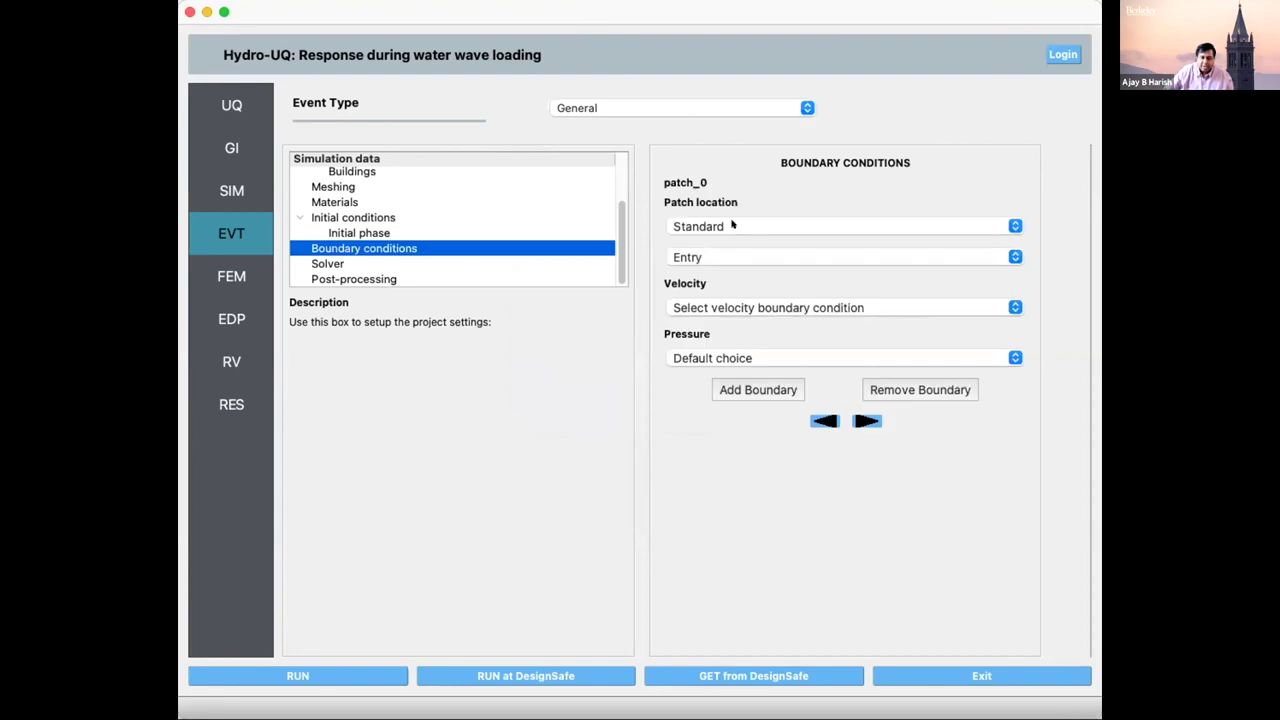
{"action": "left_click", "coordinate": [731, 226]}
{"action": "left_click", "coordinate": [730, 226]}
{"action": "left_click", "coordinate": [730, 226]}
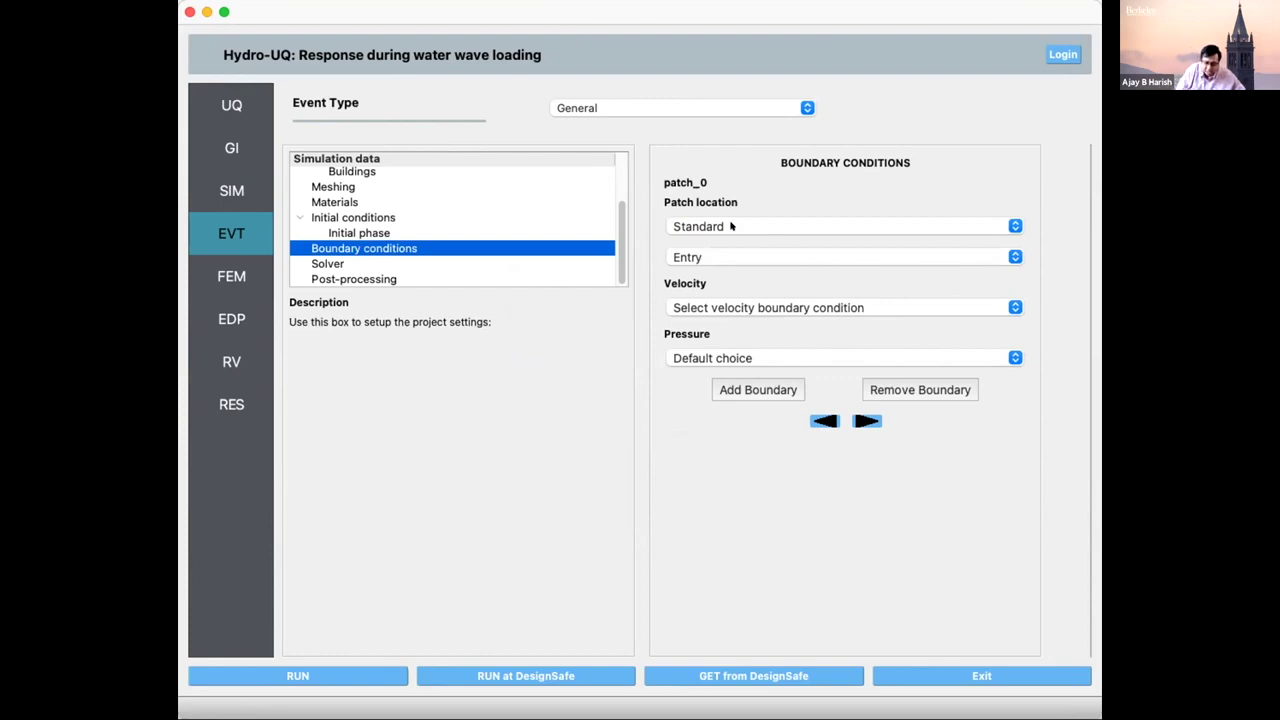
{"action": "left_click", "coordinate": [716, 226]}
{"action": "left_click", "coordinate": [716, 226]}
{"action": "left_click", "coordinate": [716, 257]}
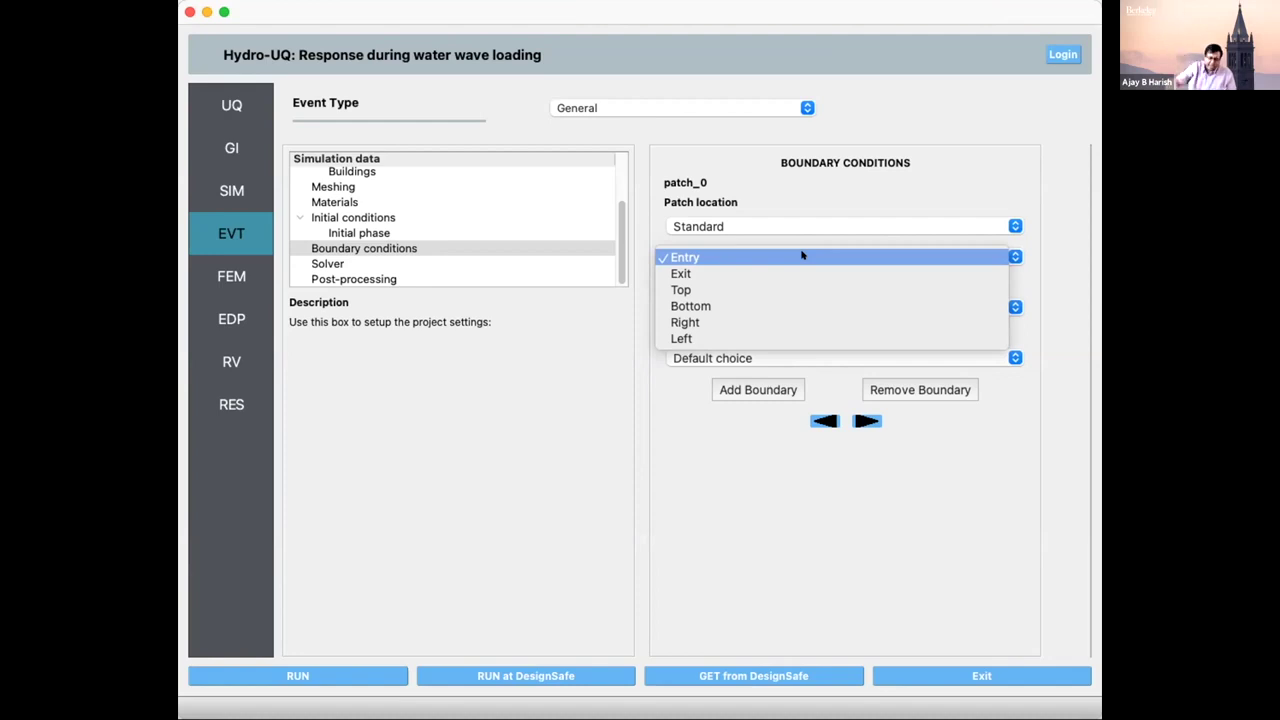
{"action": "left_click", "coordinate": [801, 256]}
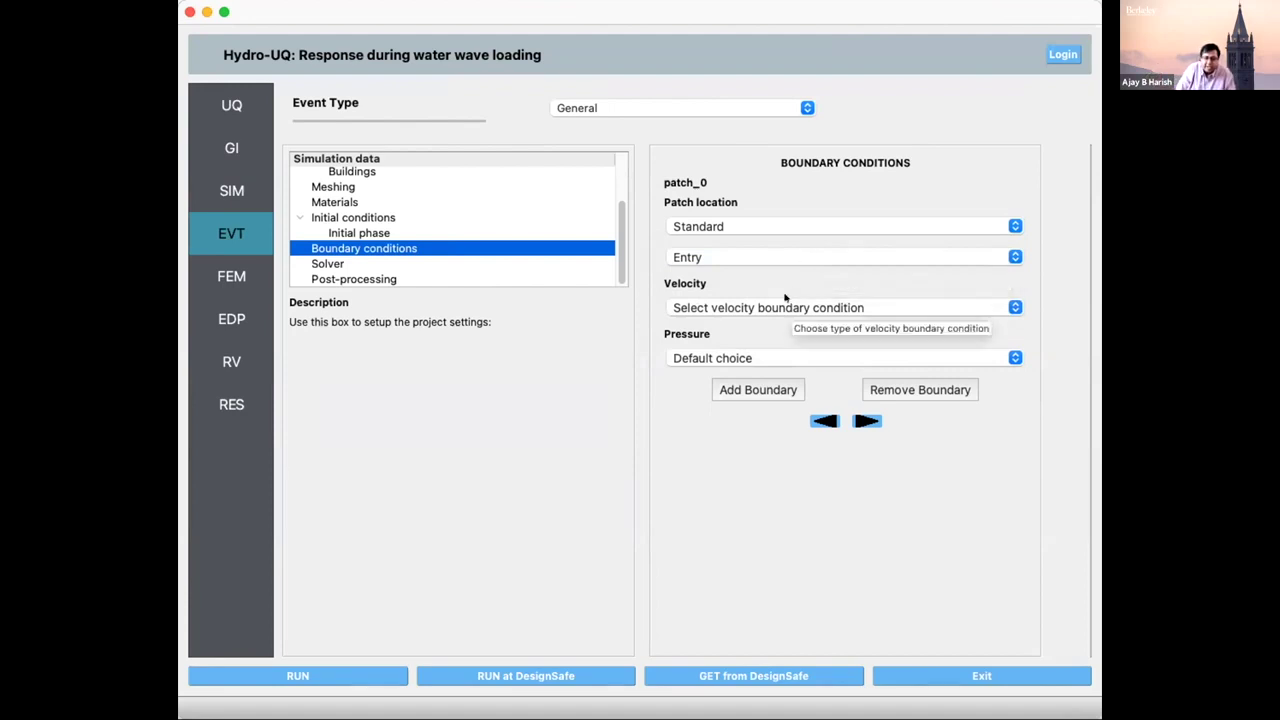
Step: Try the velocity options and settle on 'Inlet: Moving wall (General flume)' for patch_0
{"action": "left_click", "coordinate": [785, 299]}
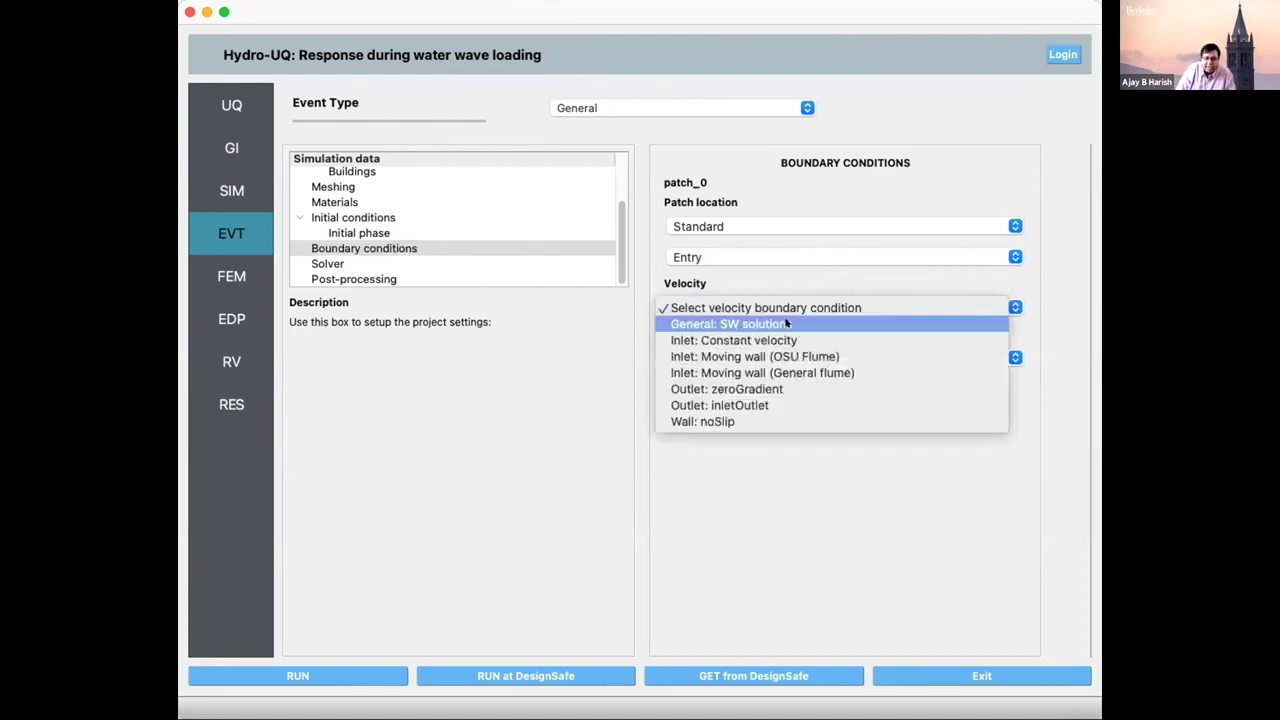
{"action": "left_click", "coordinate": [787, 323]}
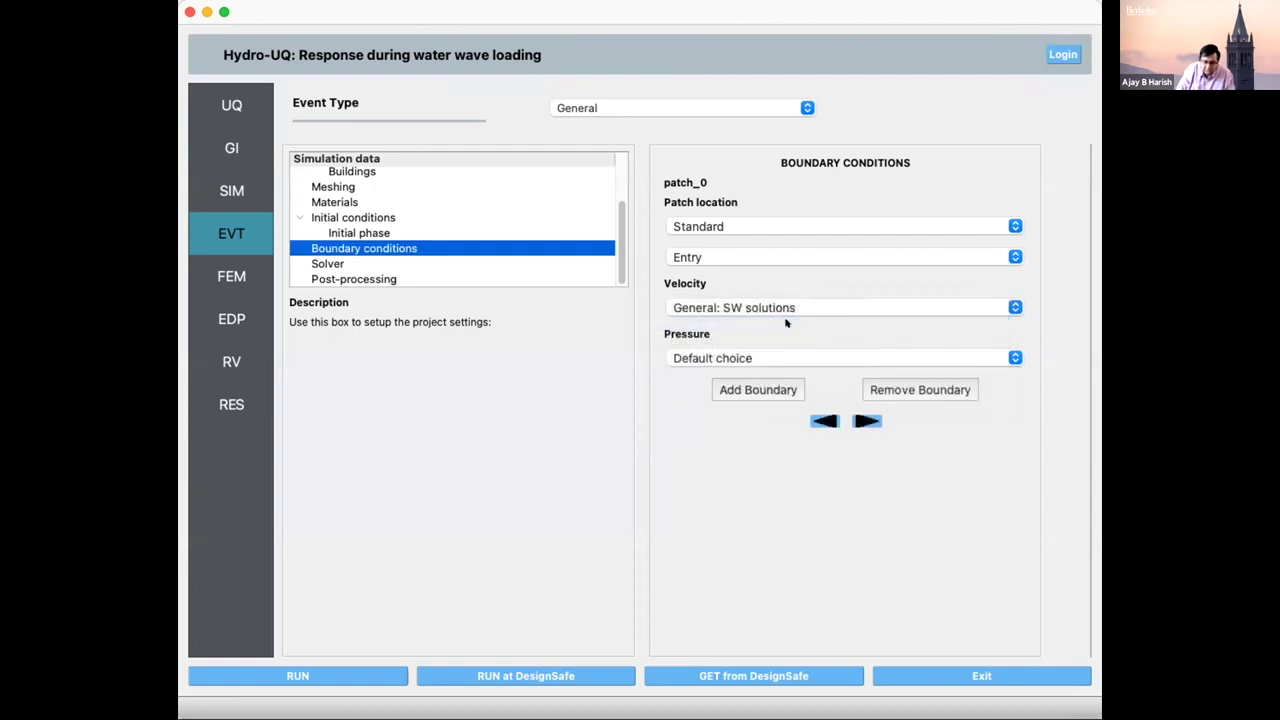
{"action": "scroll", "coordinate": [400, 195], "scroll_direction": "up", "scroll_amount": 3}
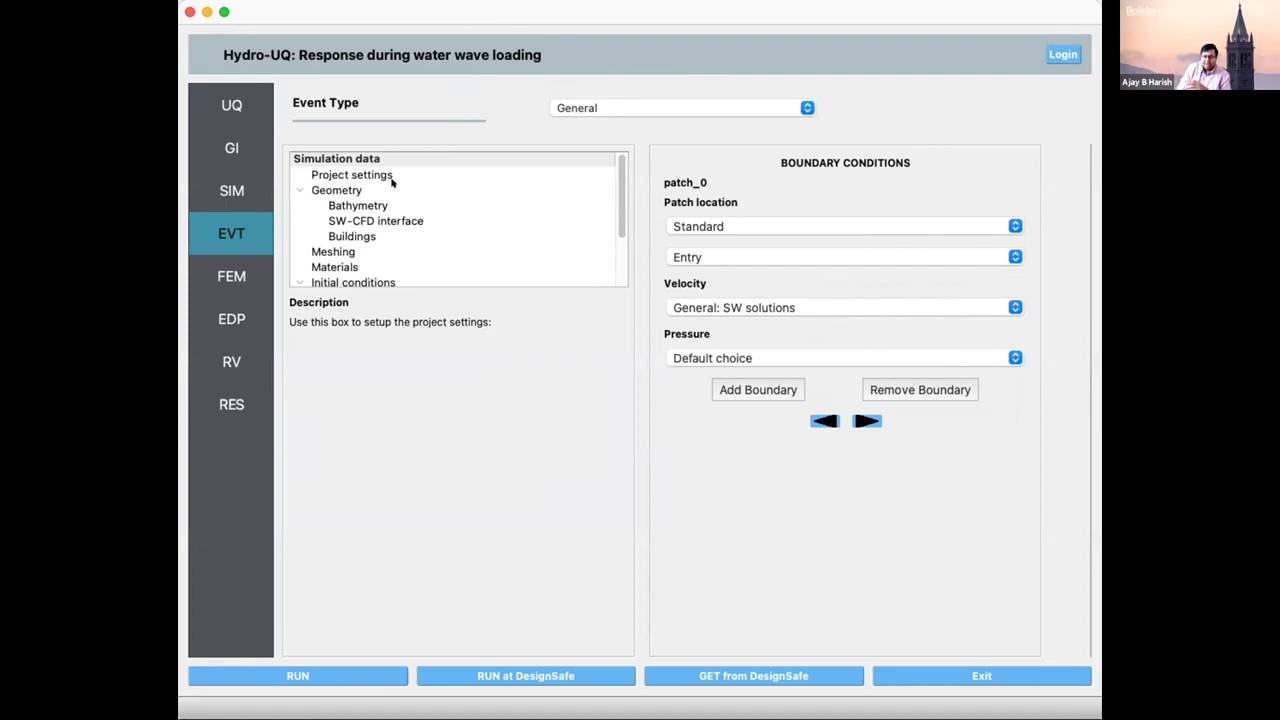
{"action": "left_click", "coordinate": [688, 306]}
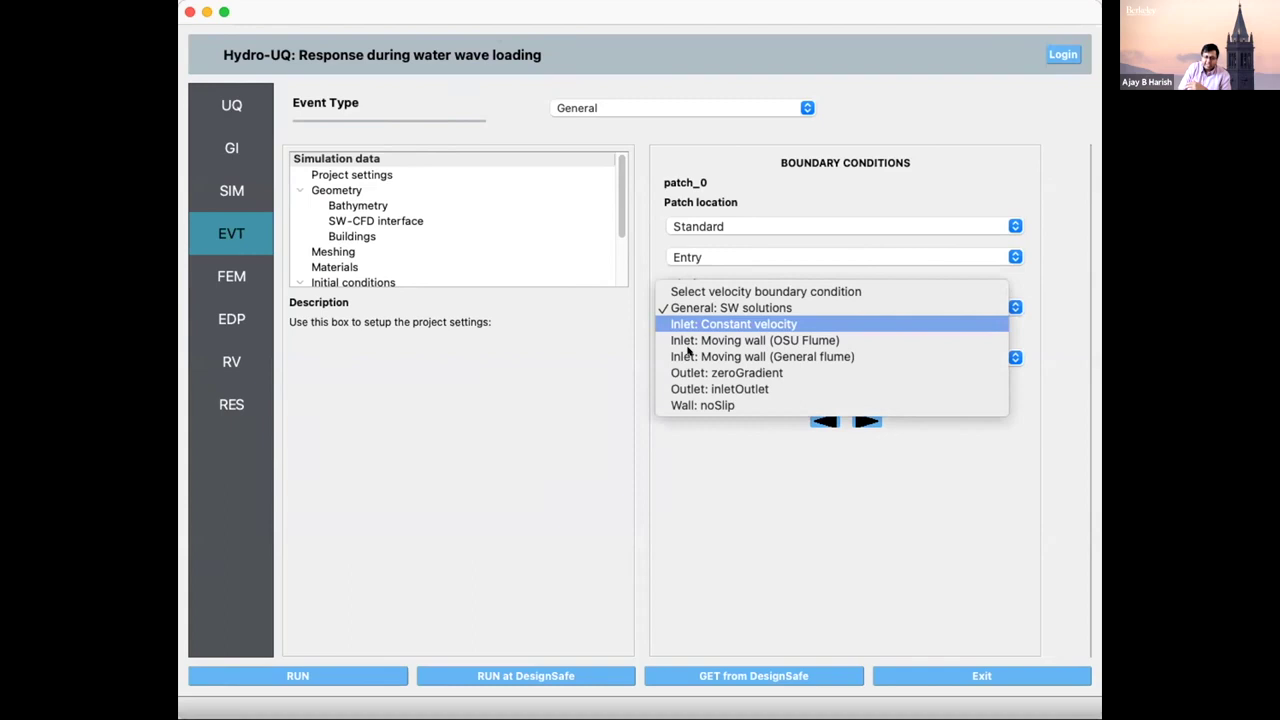
{"action": "left_click", "coordinate": [703, 322]}
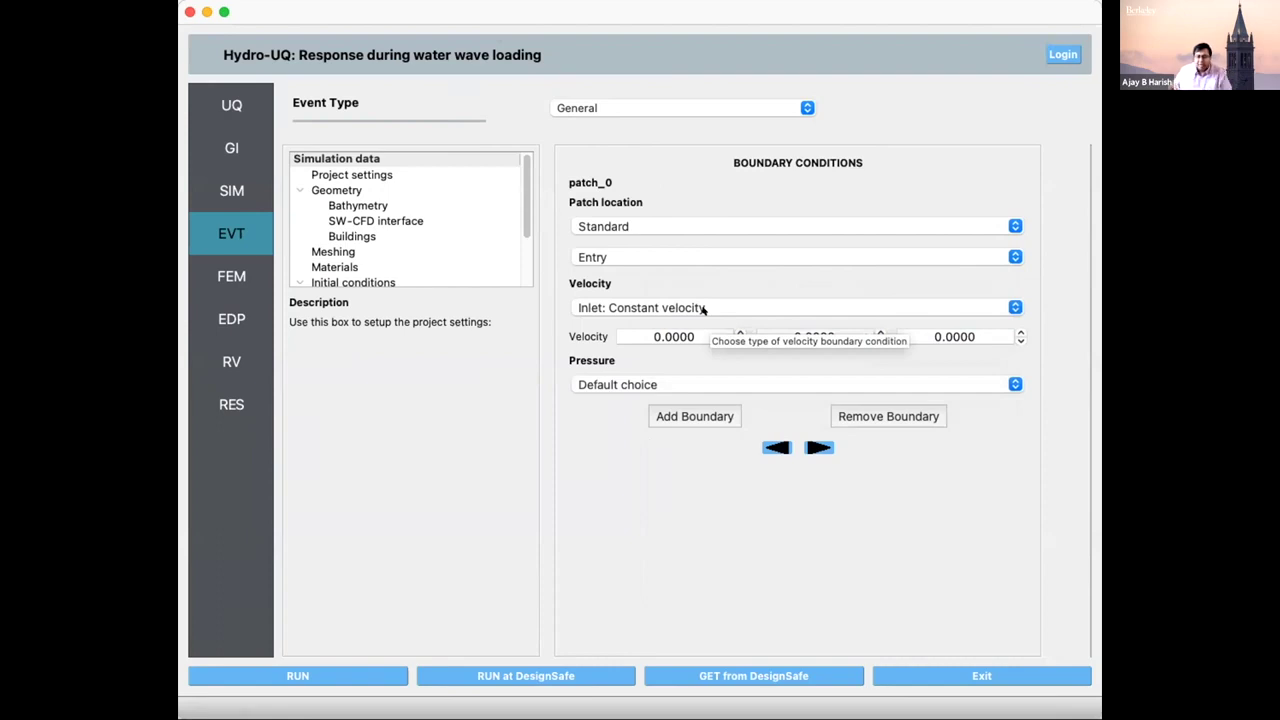
{"action": "left_click", "coordinate": [703, 308]}
{"action": "left_click", "coordinate": [706, 323]}
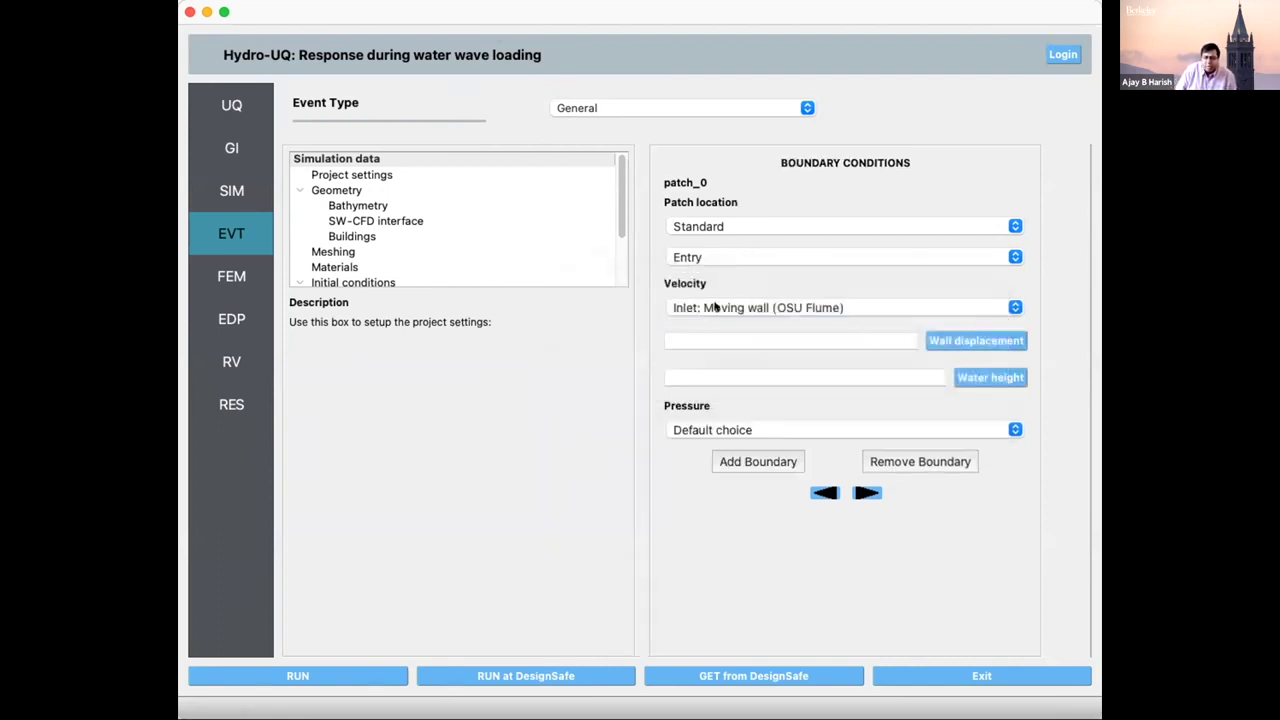
{"action": "left_click", "coordinate": [715, 308]}
{"action": "left_click", "coordinate": [715, 321]}
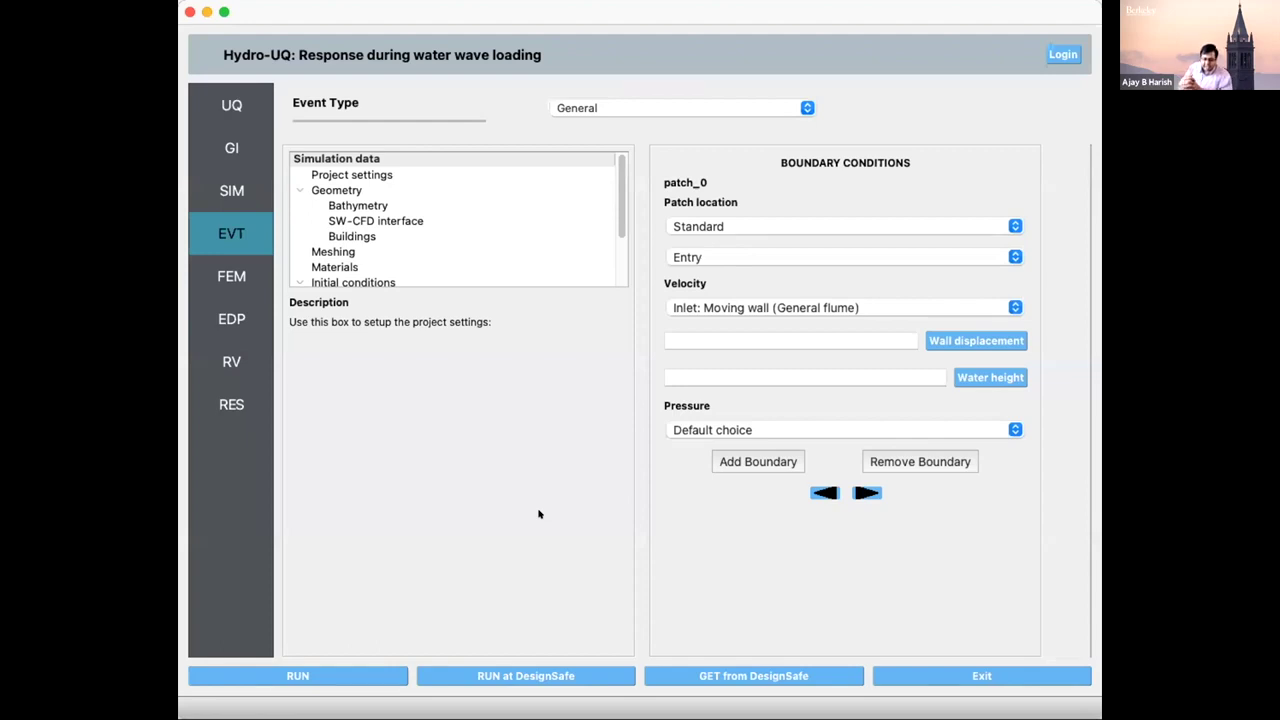
{"action": "left_click", "coordinate": [710, 310]}
{"action": "left_click", "coordinate": [690, 308]}
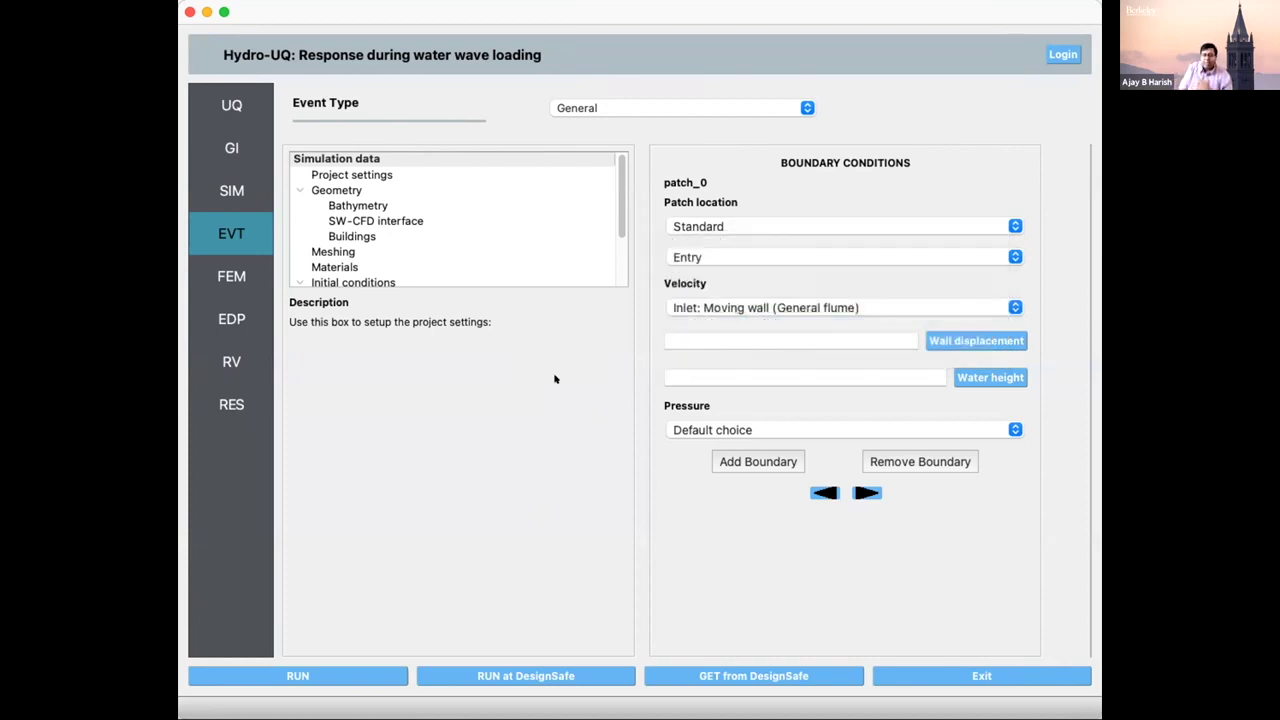
{"action": "left_click", "coordinate": [757, 305]}
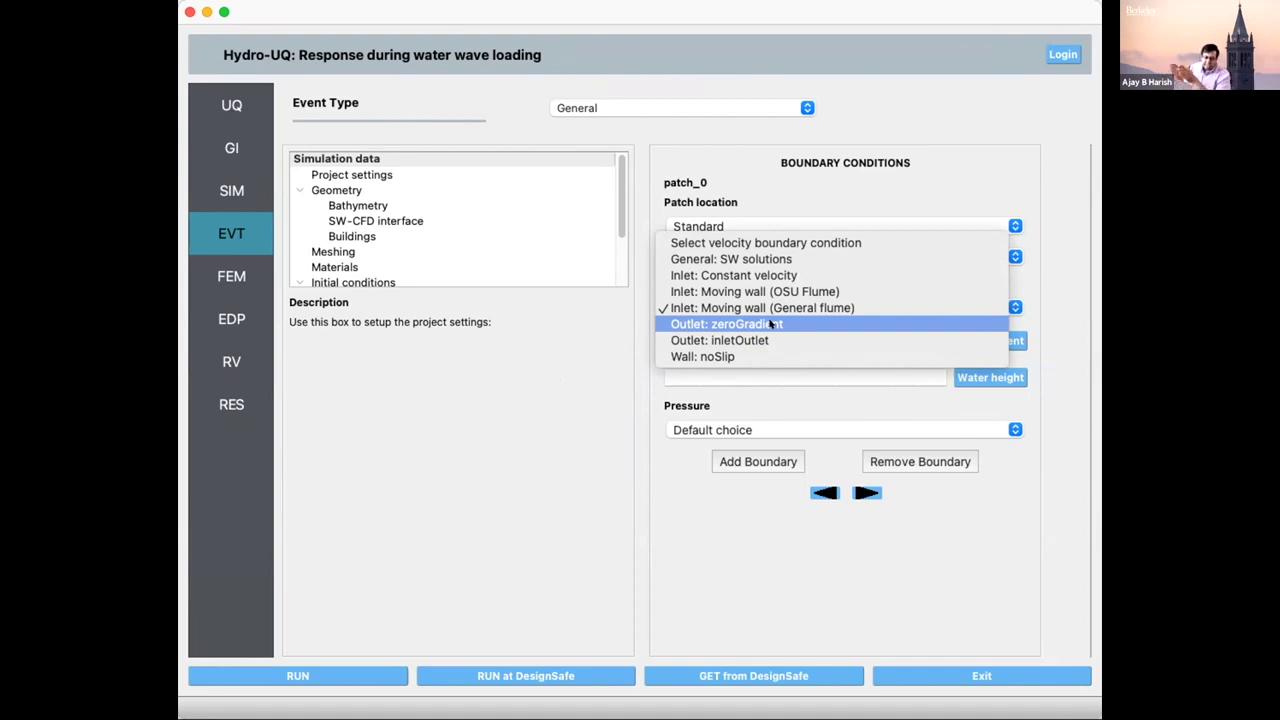
Step: Change patch_0's velocity condition to 'Wall: noSlip'
{"action": "left_click", "coordinate": [762, 355]}
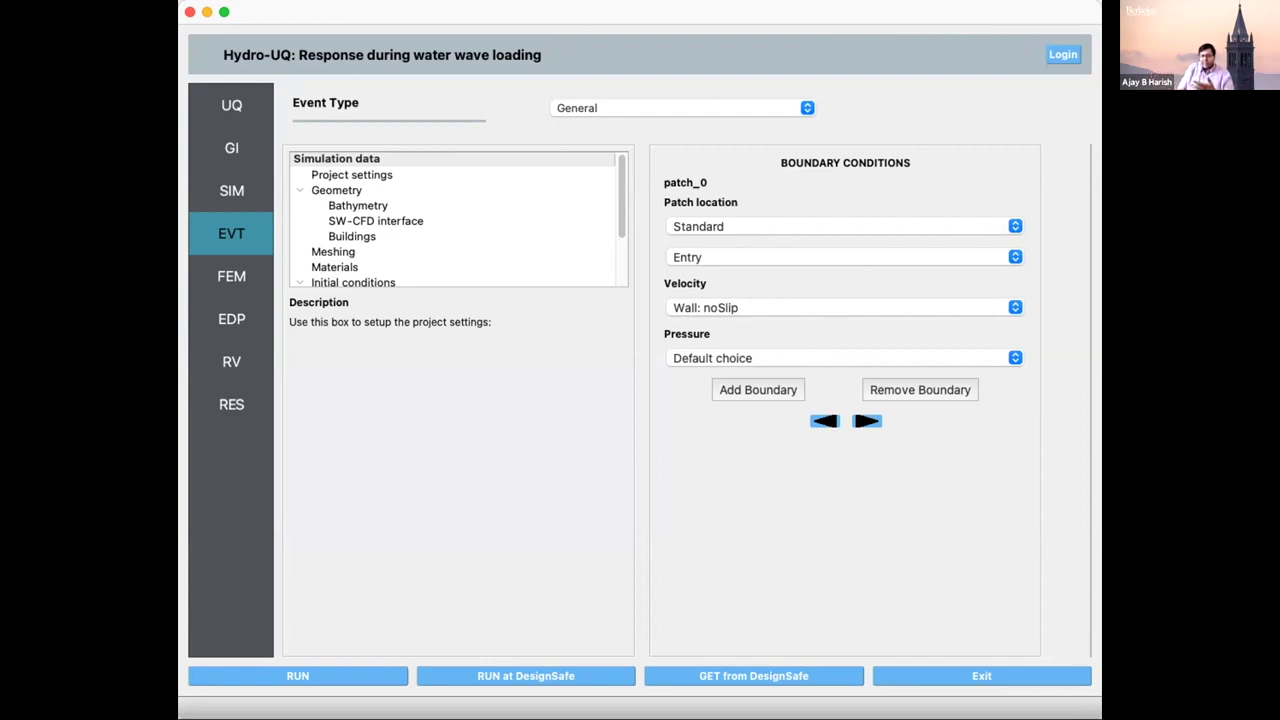
{"action": "left_click", "coordinate": [690, 352]}
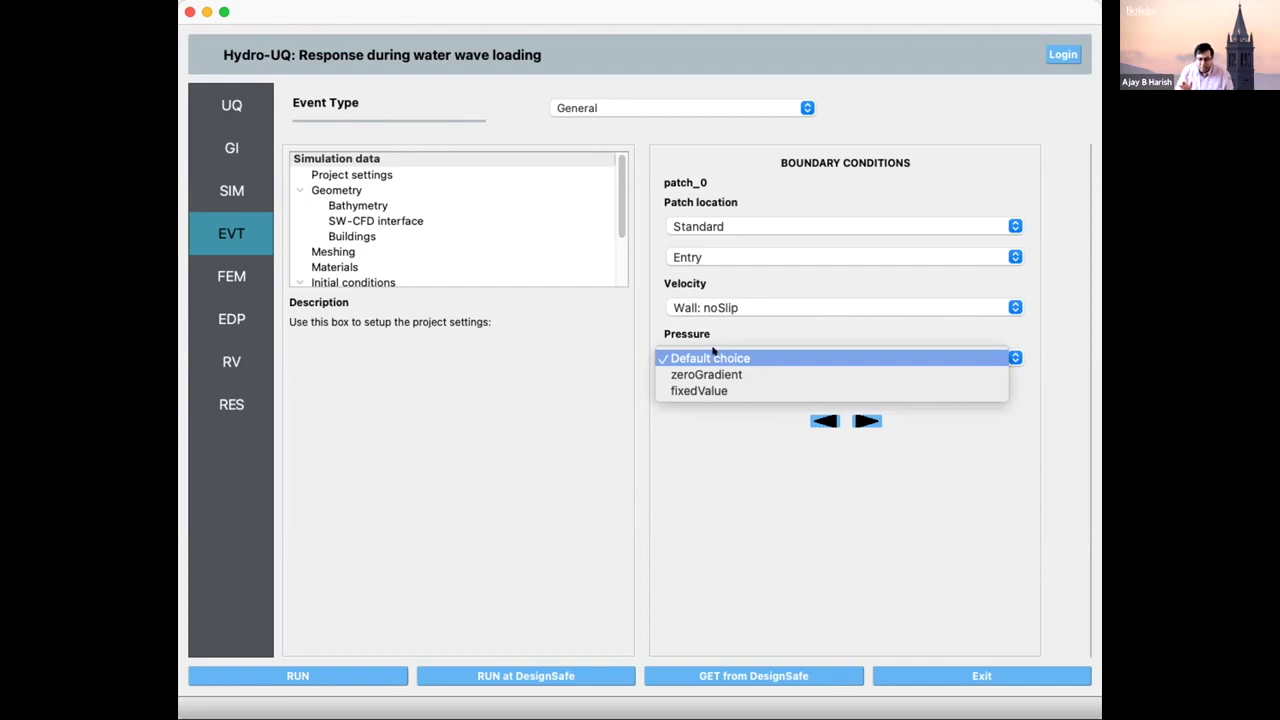
Step: Set patch_0's pressure condition to fixedValue with pressure 0.0000, after trying zeroGradient
{"action": "left_click", "coordinate": [713, 352]}
{"action": "left_click", "coordinate": [718, 309]}
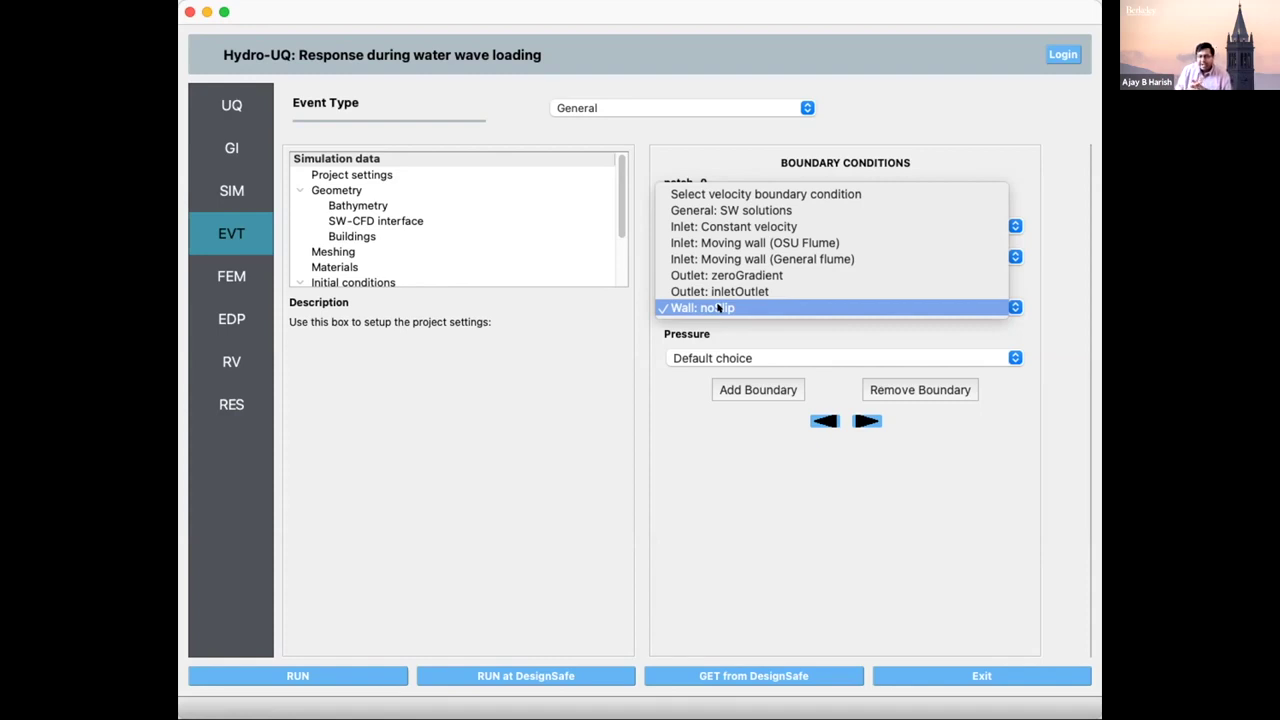
{"action": "left_click", "coordinate": [634, 500]}
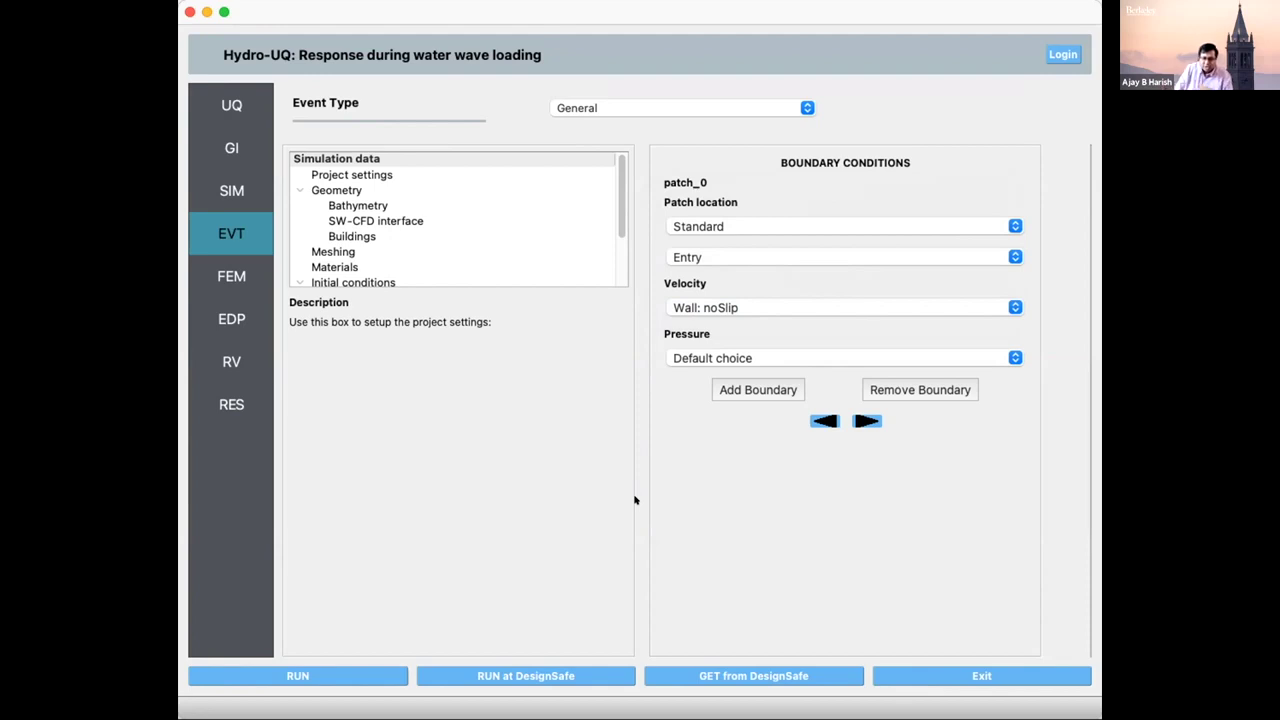
{"action": "left_click", "coordinate": [802, 360]}
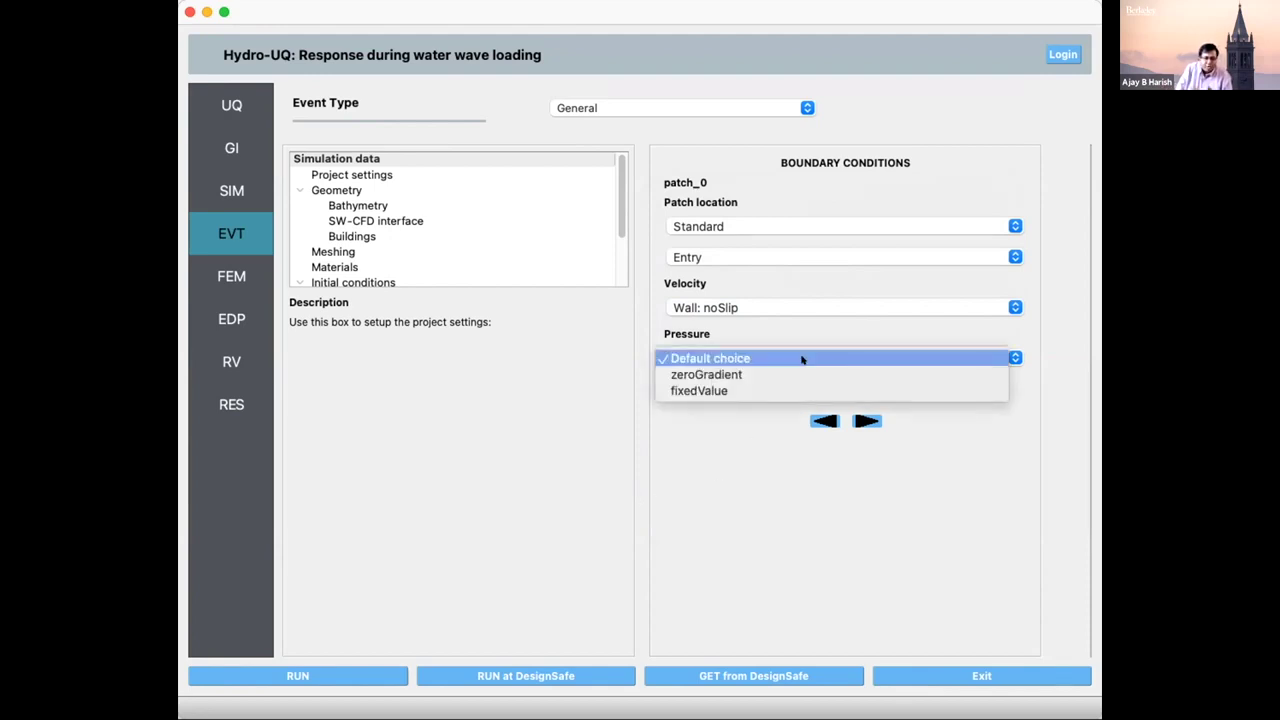
{"action": "left_click", "coordinate": [802, 358]}
{"action": "left_click", "coordinate": [802, 360]}
{"action": "left_click", "coordinate": [800, 372]}
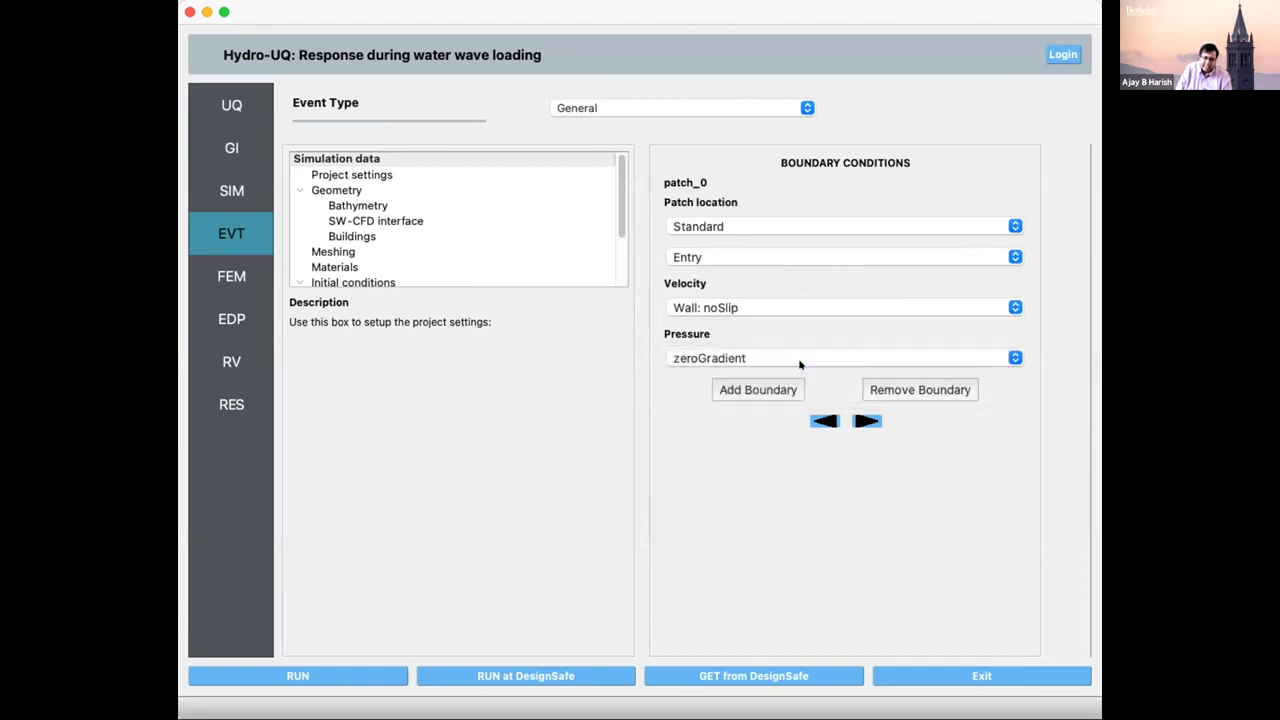
{"action": "left_click", "coordinate": [800, 362]}
{"action": "left_click", "coordinate": [799, 373]}
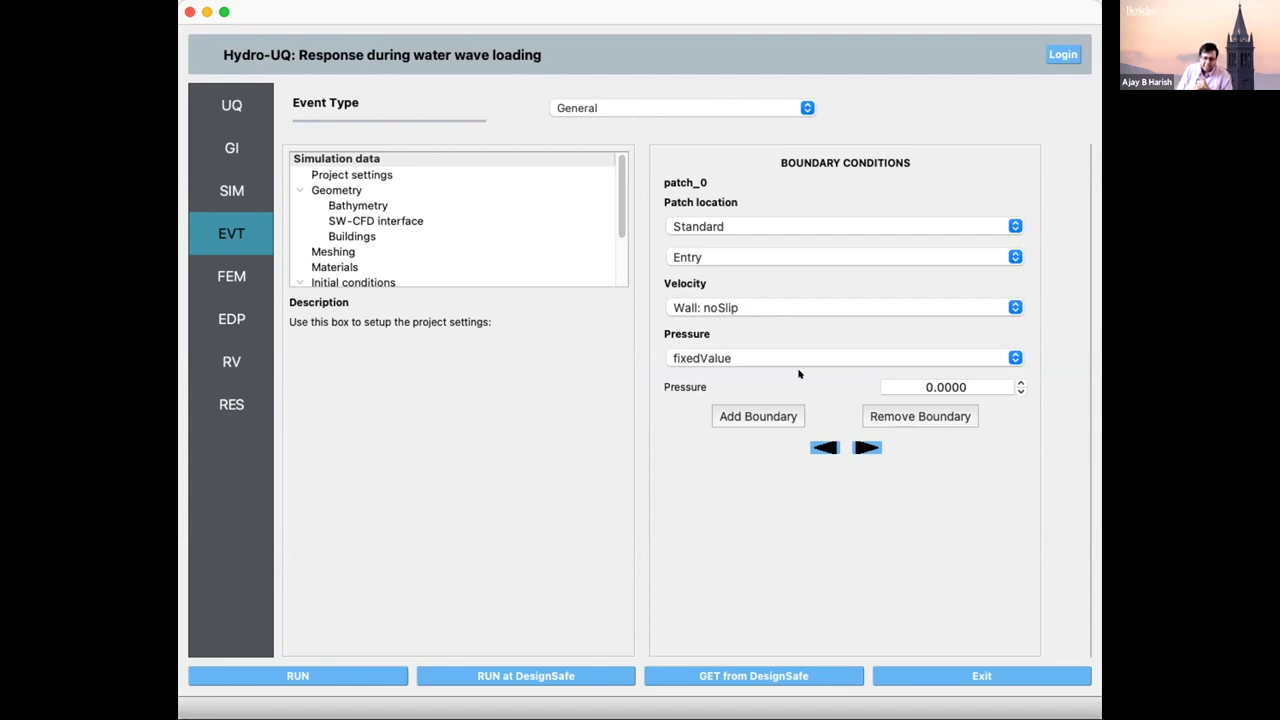
{"action": "left_click", "coordinate": [778, 256]}
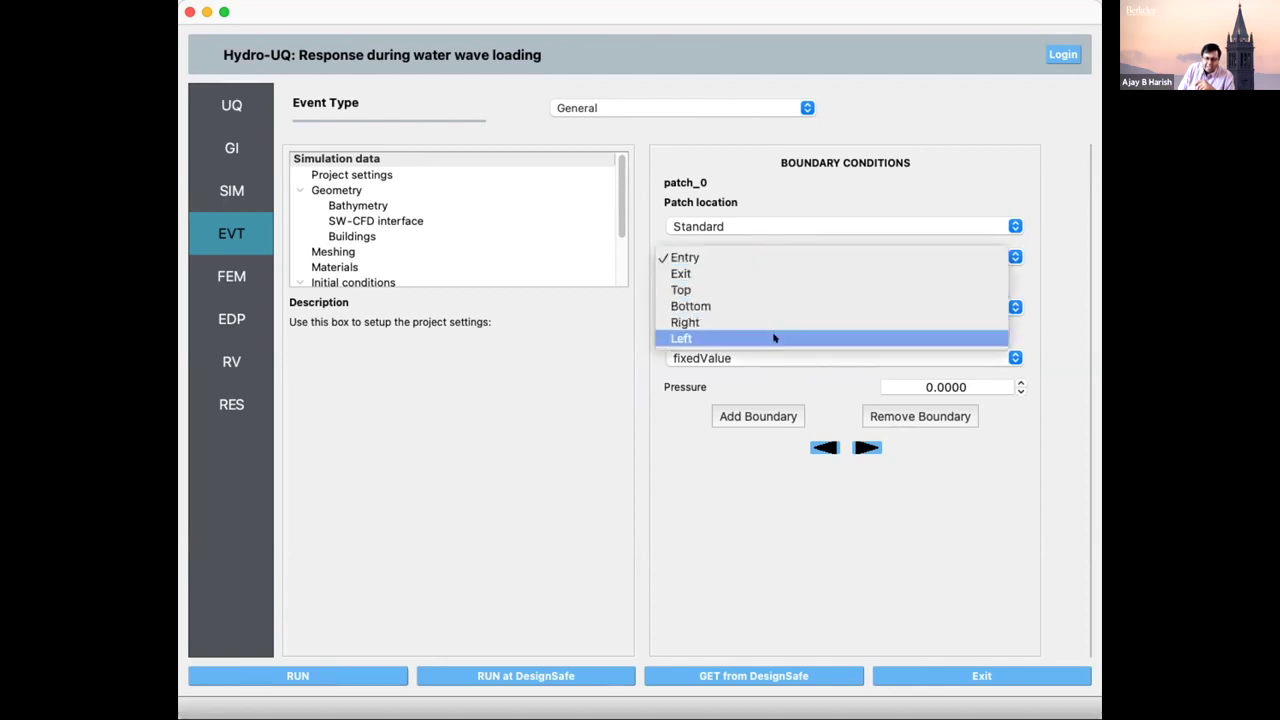
Step: Remove the old boundary and re-add patch_0 at the Entry
{"action": "left_click", "coordinate": [785, 256]}
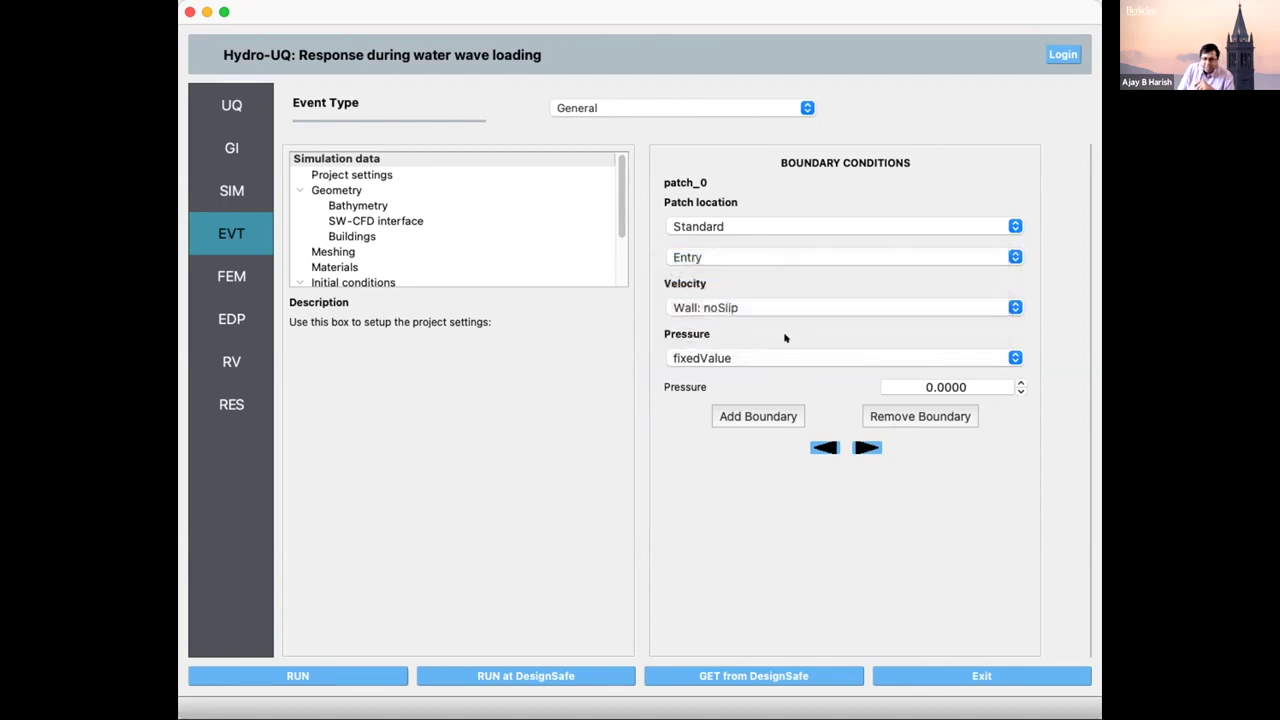
{"action": "left_click", "coordinate": [885, 418]}
{"action": "left_click", "coordinate": [783, 296]}
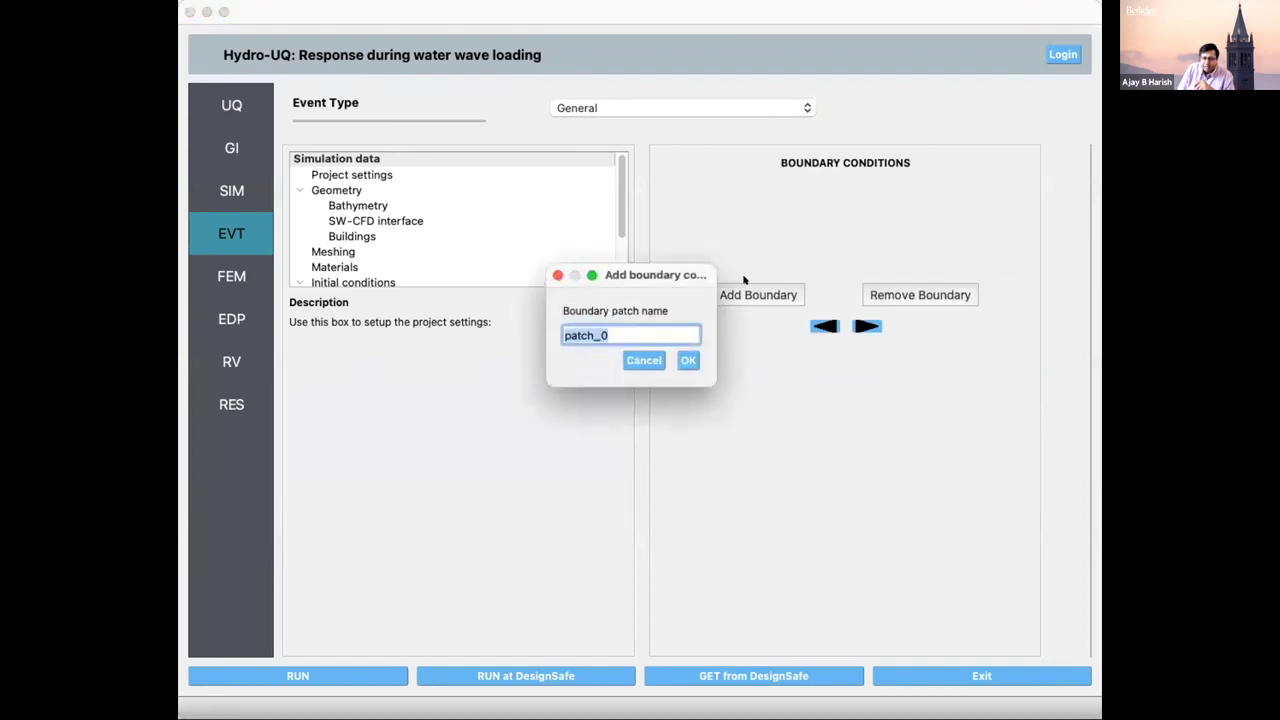
{"action": "left_click", "coordinate": [688, 360]}
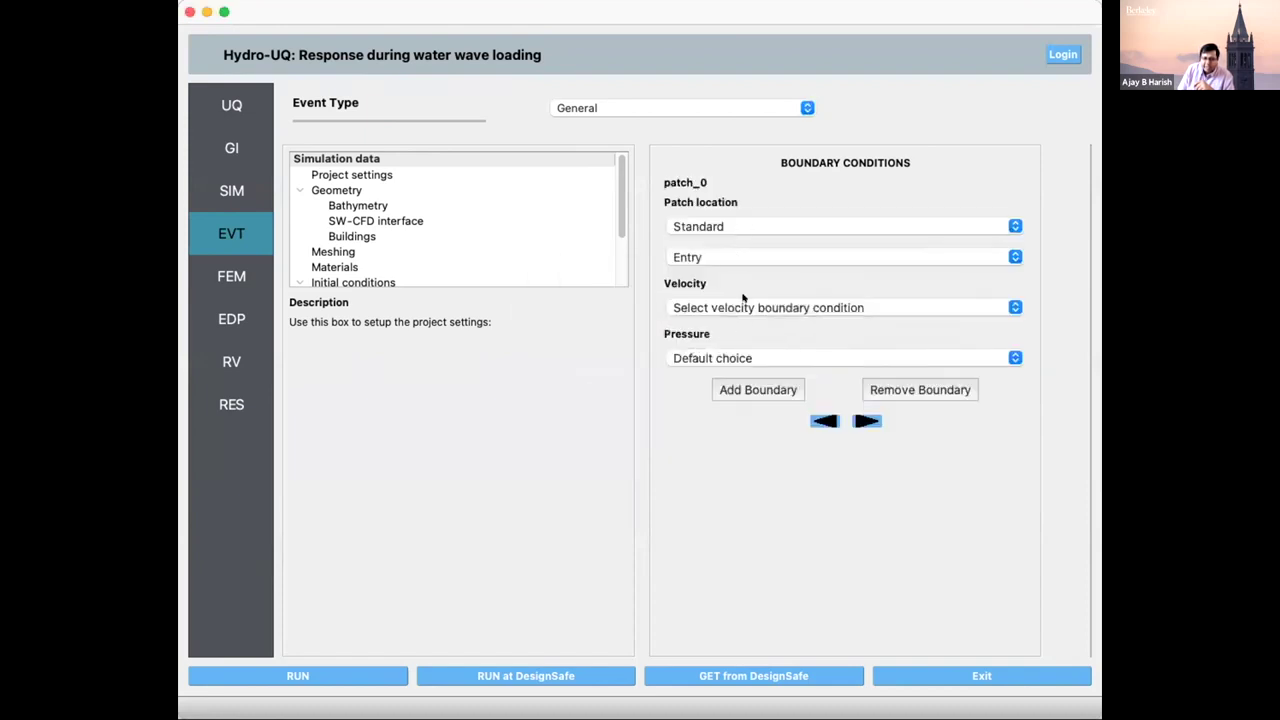
Step: Add boundary patch_1 and set its Standard patch location to Exit
{"action": "left_click", "coordinate": [758, 389]}
{"action": "left_click", "coordinate": [688, 360]}
{"action": "left_click", "coordinate": [745, 256]}
{"action": "left_click", "coordinate": [743, 268]}
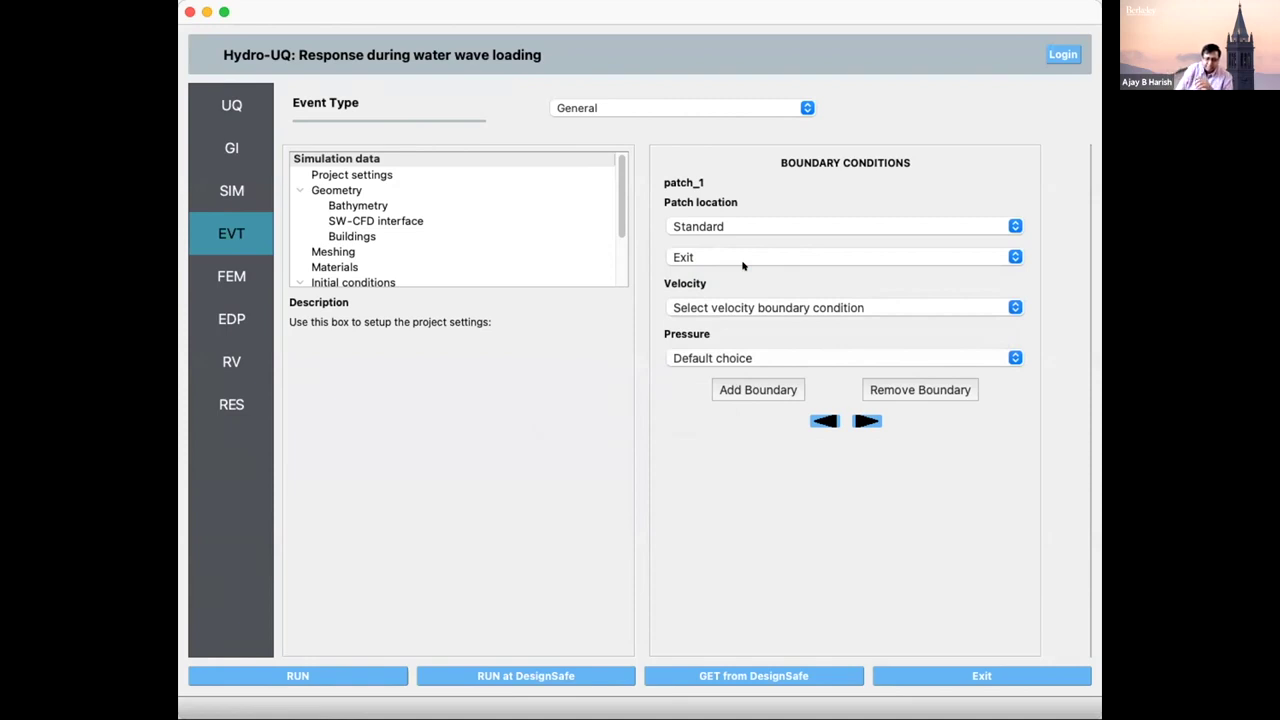
{"action": "scroll", "coordinate": [538, 255], "scroll_direction": "down", "scroll_amount": 3}
{"action": "left_click", "coordinate": [538, 254]}
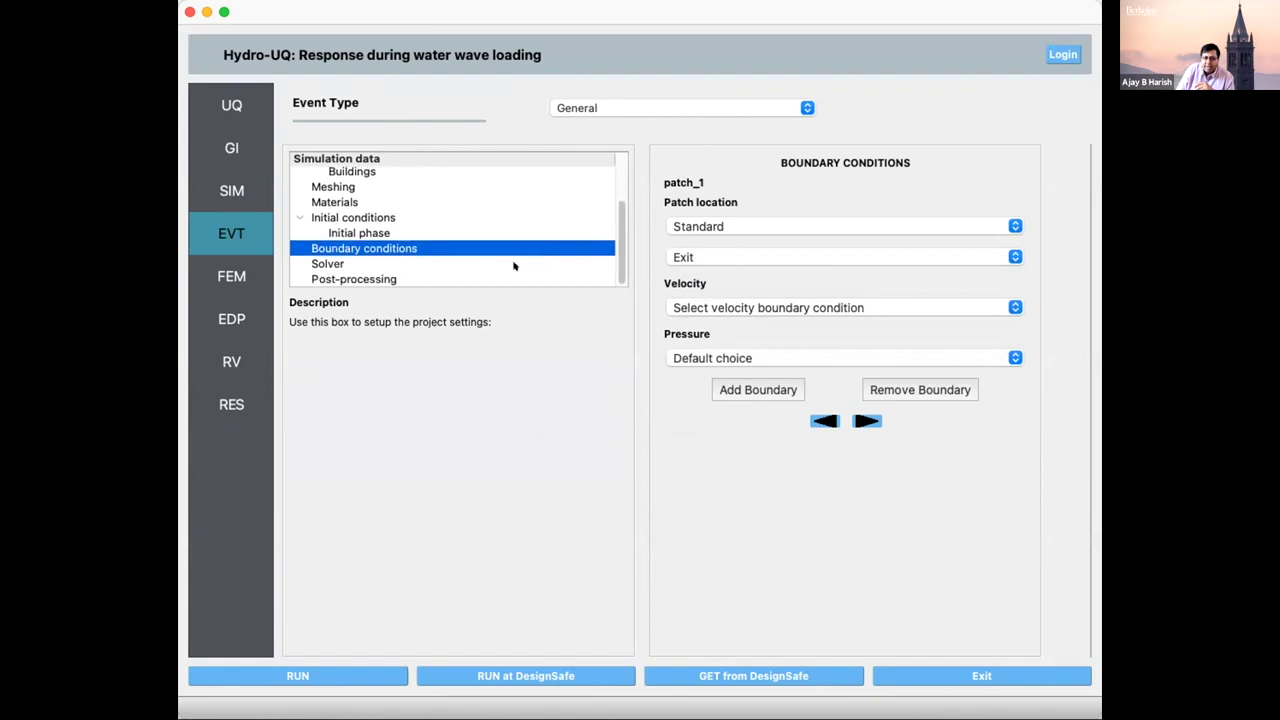
{"action": "left_click", "coordinate": [512, 265]}
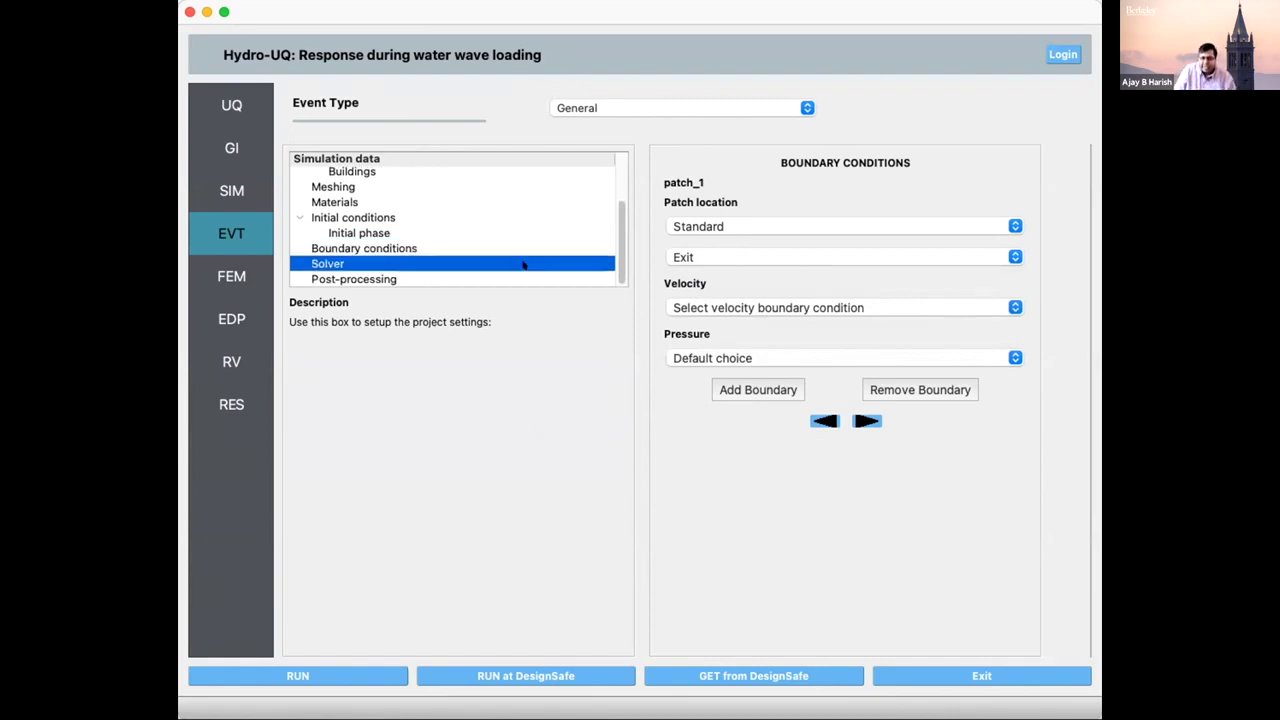
{"action": "left_click", "coordinate": [486, 278]}
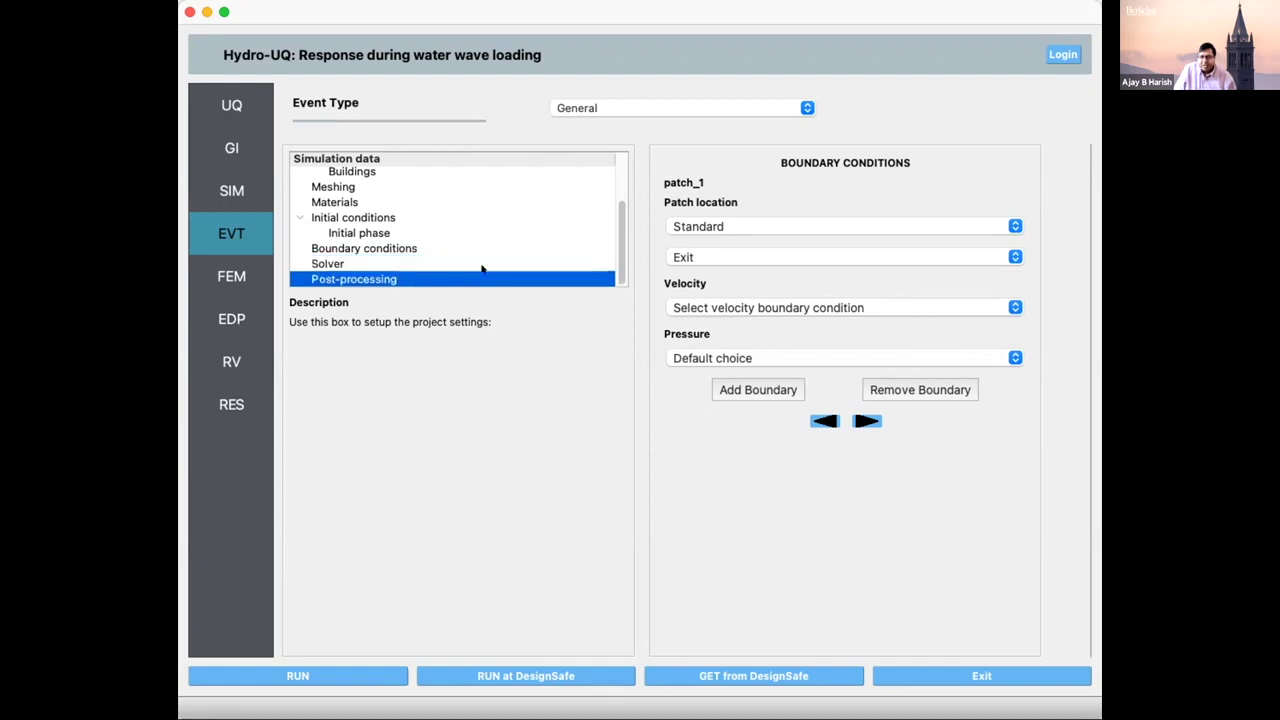
{"action": "scroll", "coordinate": [410, 238], "scroll_direction": "up", "scroll_amount": 3}
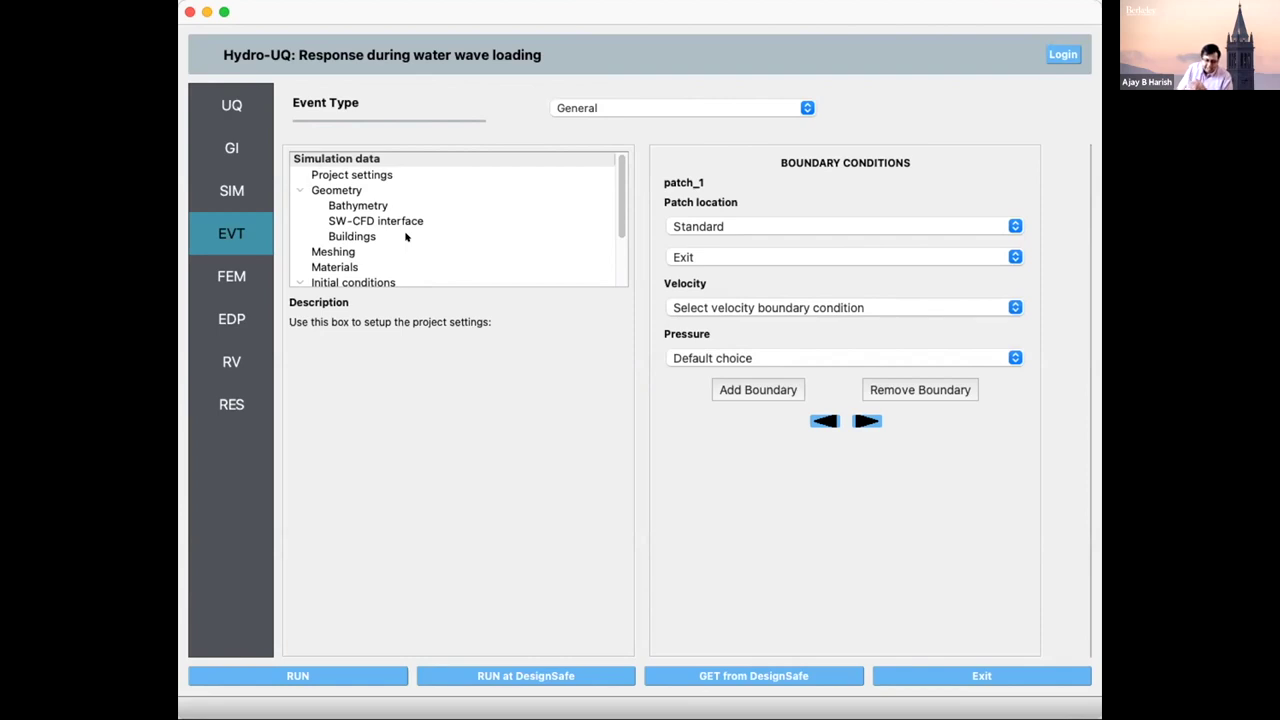
Step: Switch the simulation type to 'CFD using Wave Flume Digital Twin' and view the Bathymetry flume settings
{"action": "left_click", "coordinate": [391, 198]}
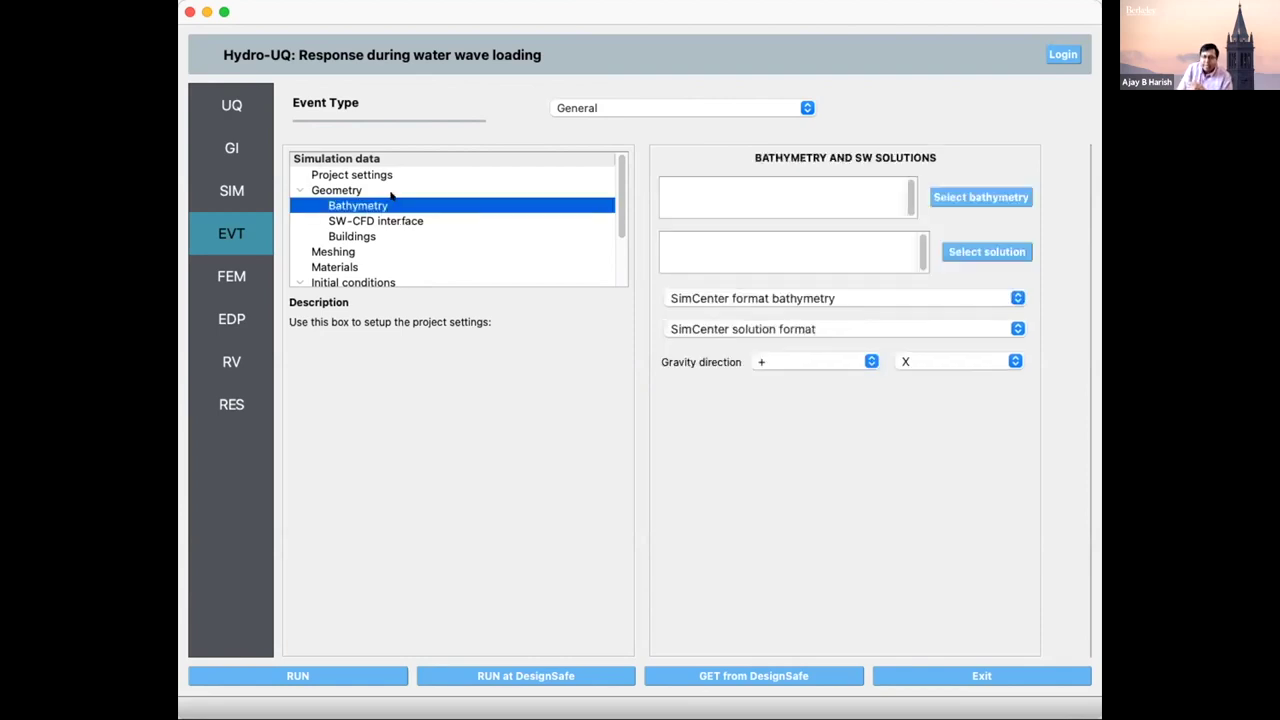
{"action": "left_click", "coordinate": [417, 174]}
{"action": "left_click", "coordinate": [733, 430]}
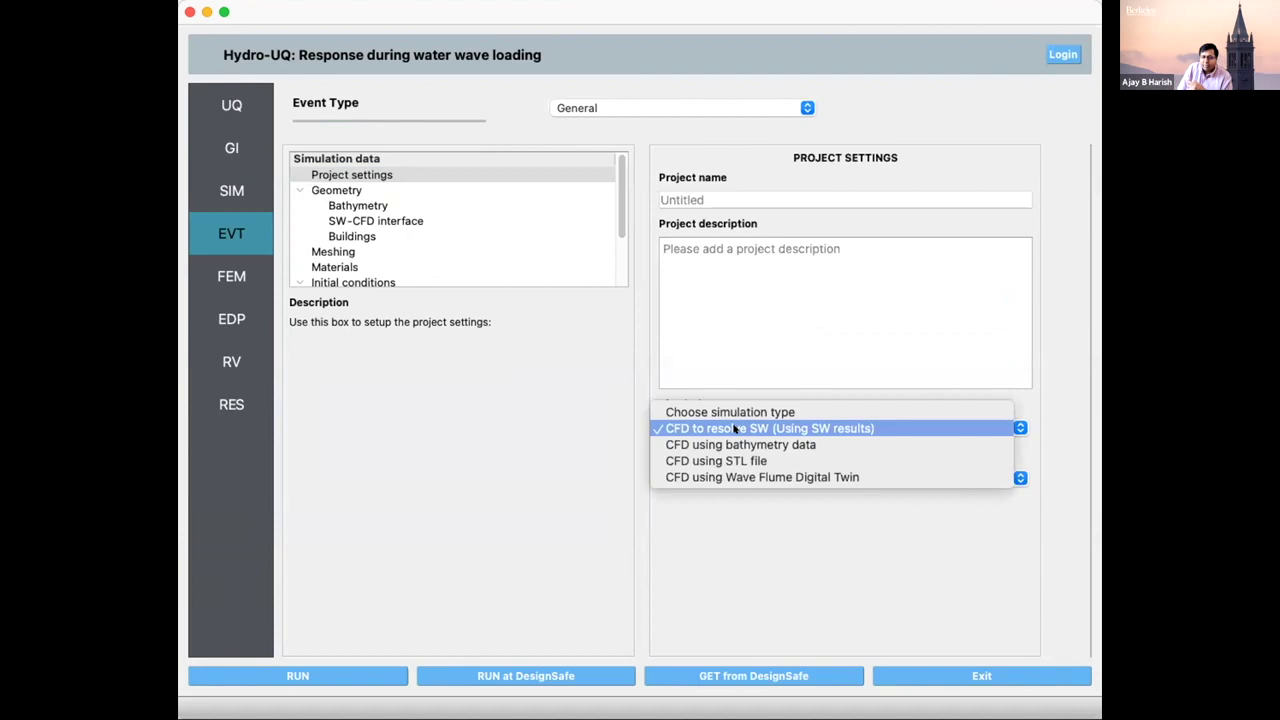
{"action": "left_click", "coordinate": [744, 476]}
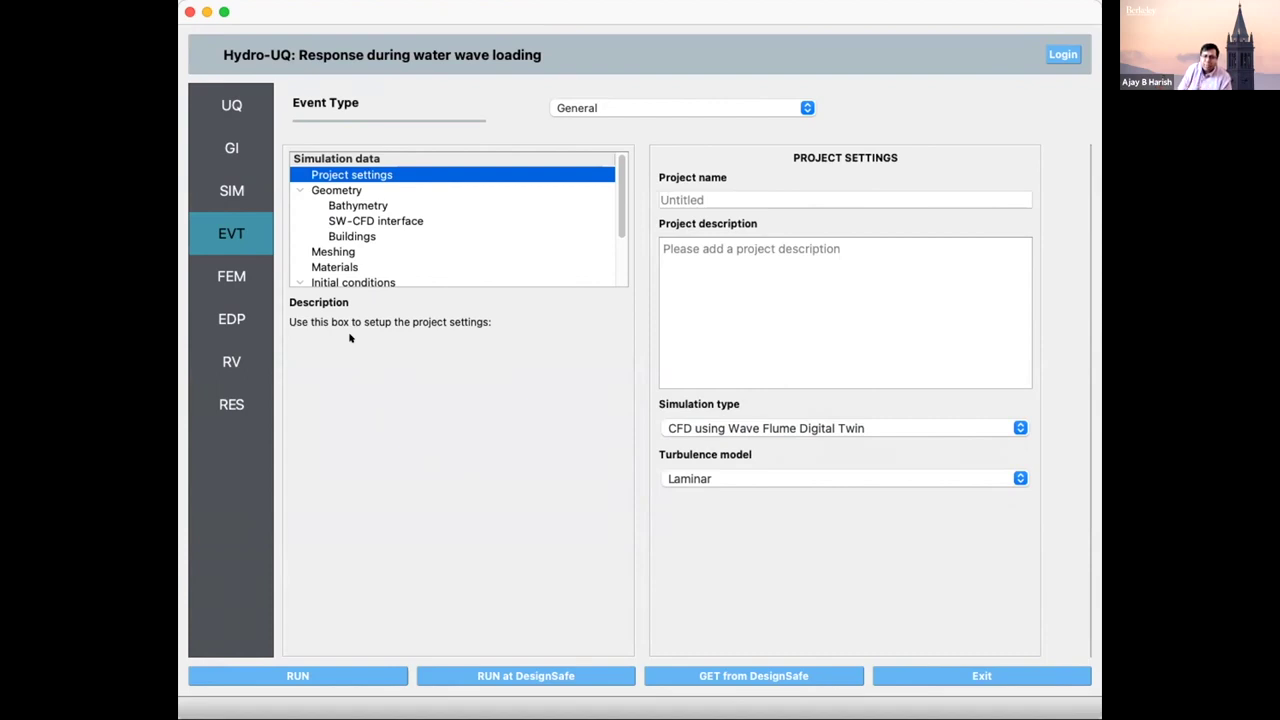
{"action": "left_click", "coordinate": [410, 203]}
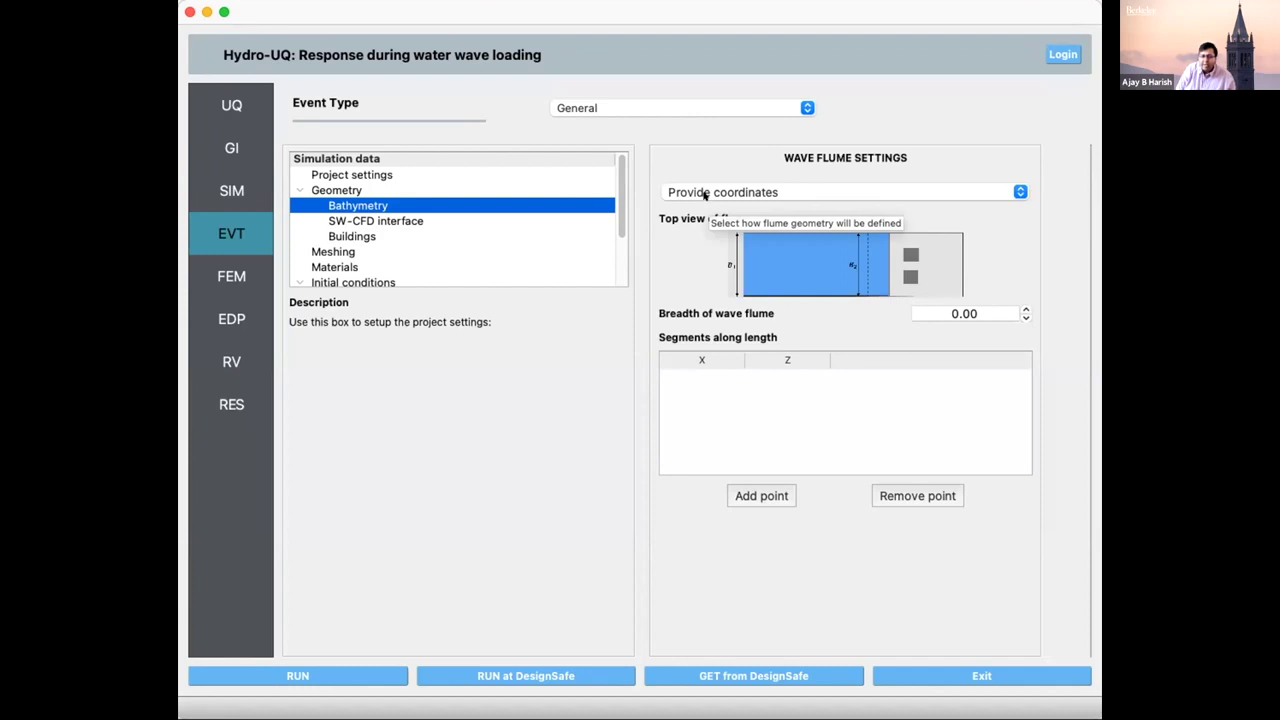
Step: Replace the provided coordinates with 'Use standard OSU Flume' for the flume geometry, checking Buildings briefly
{"action": "left_click", "coordinate": [704, 194]}
{"action": "left_click", "coordinate": [813, 210]}
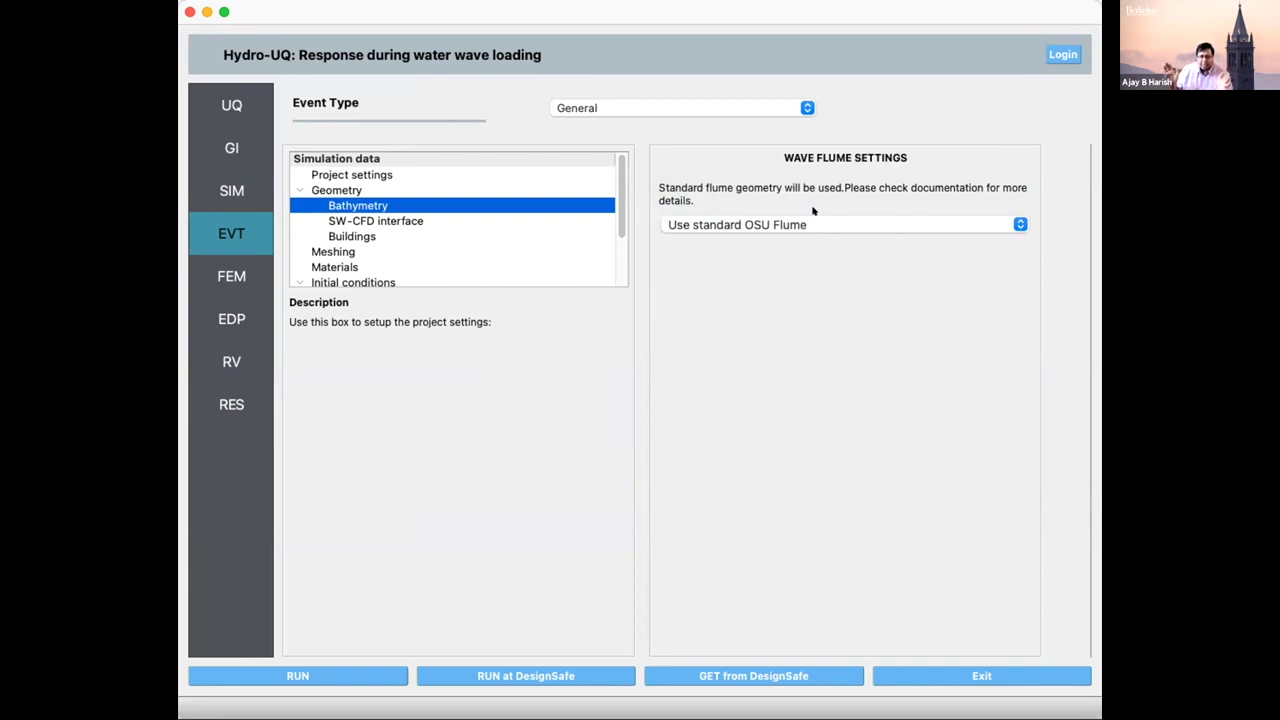
{"action": "left_click", "coordinate": [458, 230]}
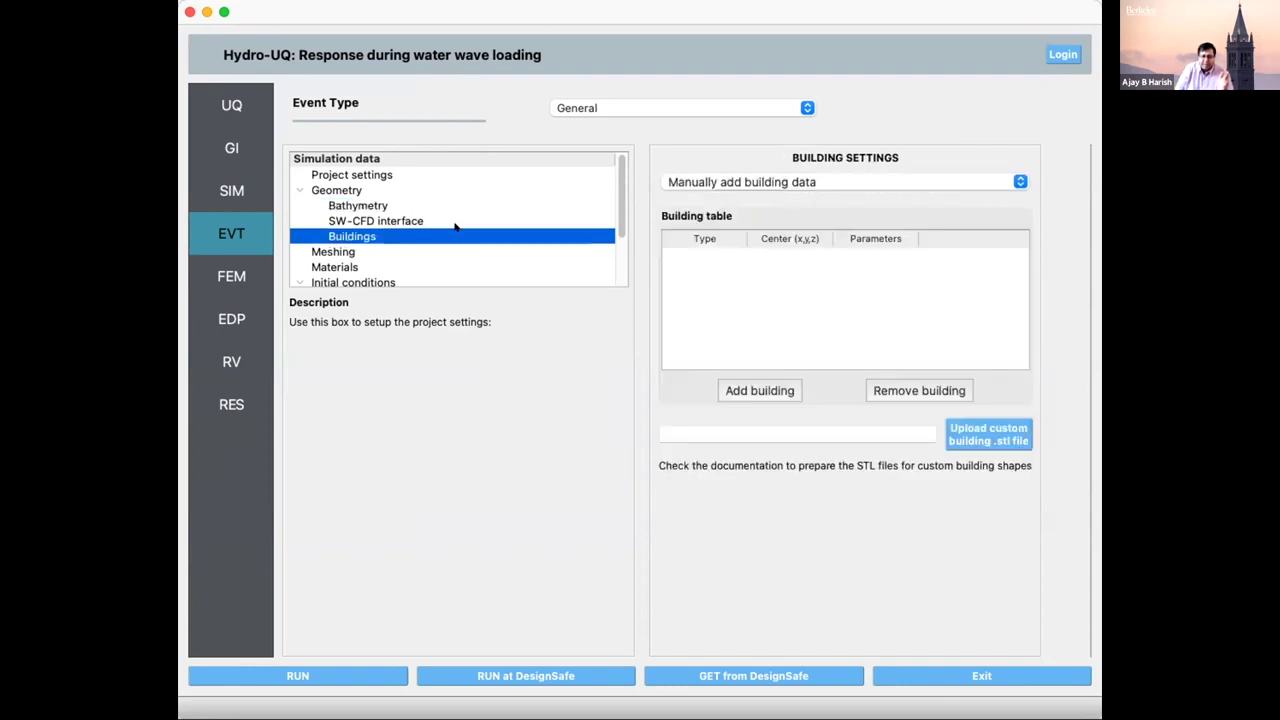
{"action": "left_click", "coordinate": [570, 205]}
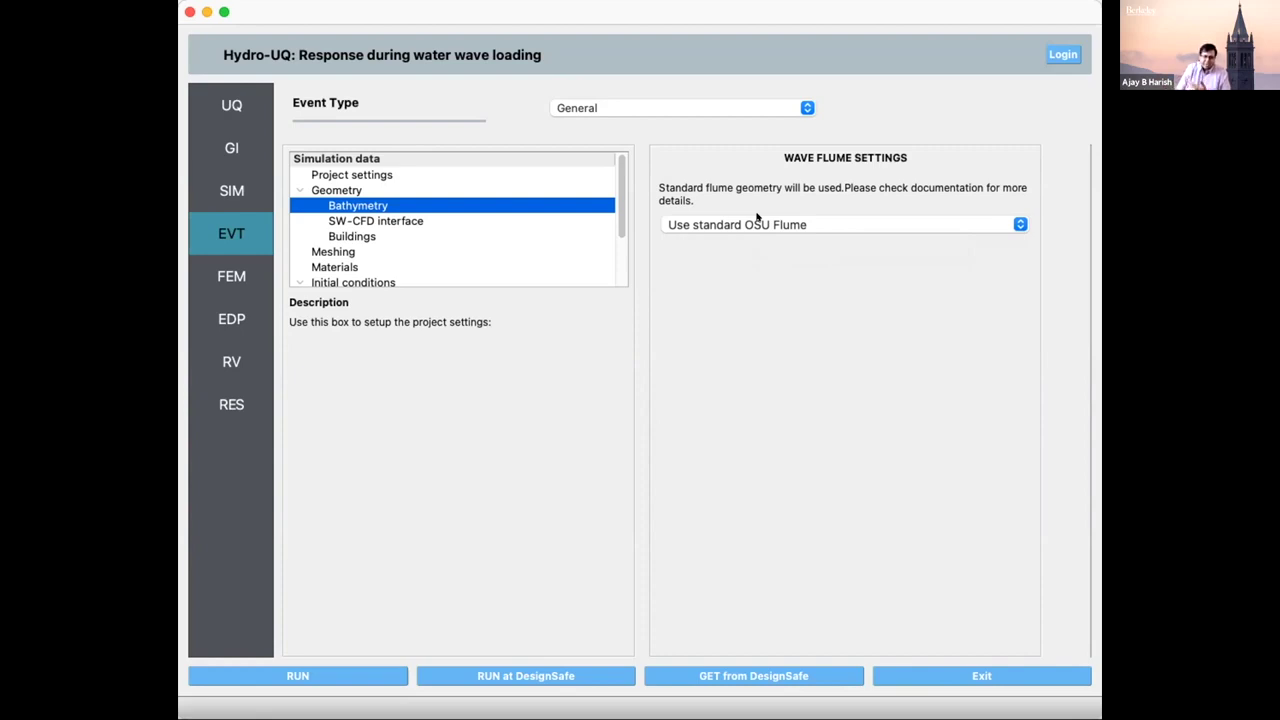
{"action": "scroll", "coordinate": [444, 251], "scroll_direction": "down", "scroll_amount": 3}
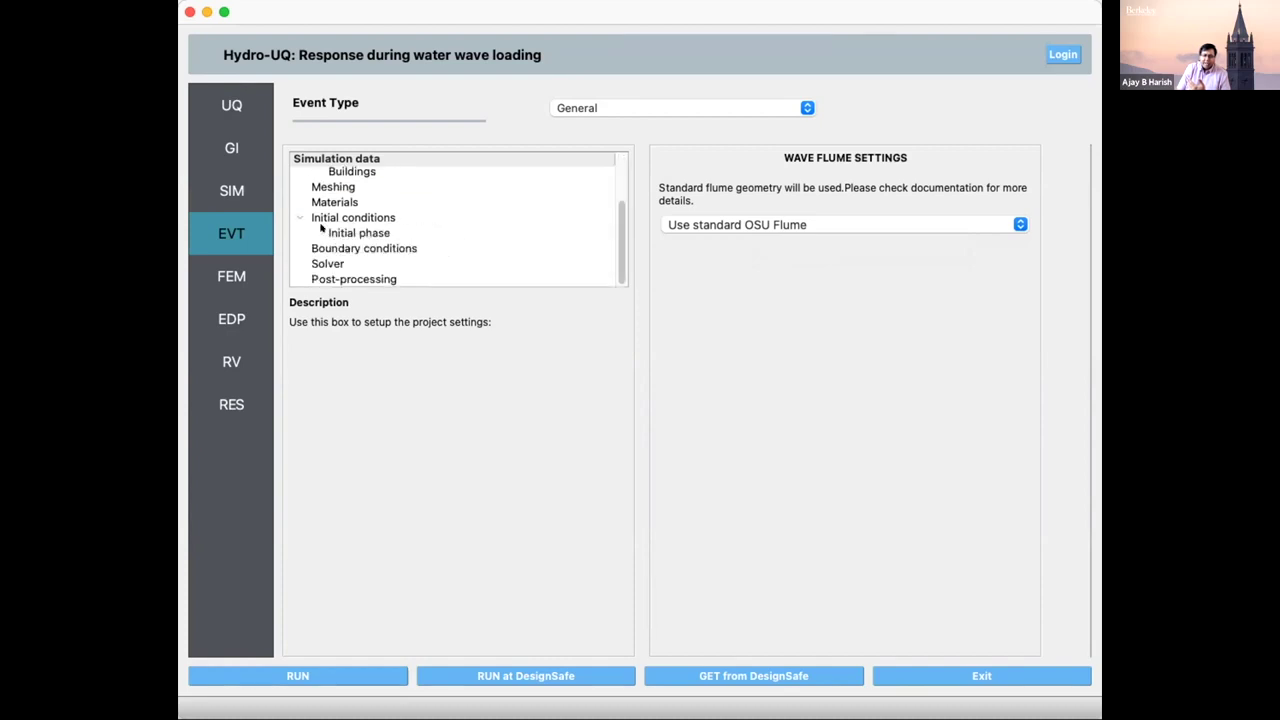
Step: Give patch_1 an 'Inlet: Moving wall (OSU Flume)' velocity condition after comparing the General flume option
{"action": "left_click", "coordinate": [346, 248]}
{"action": "left_click", "coordinate": [691, 307]}
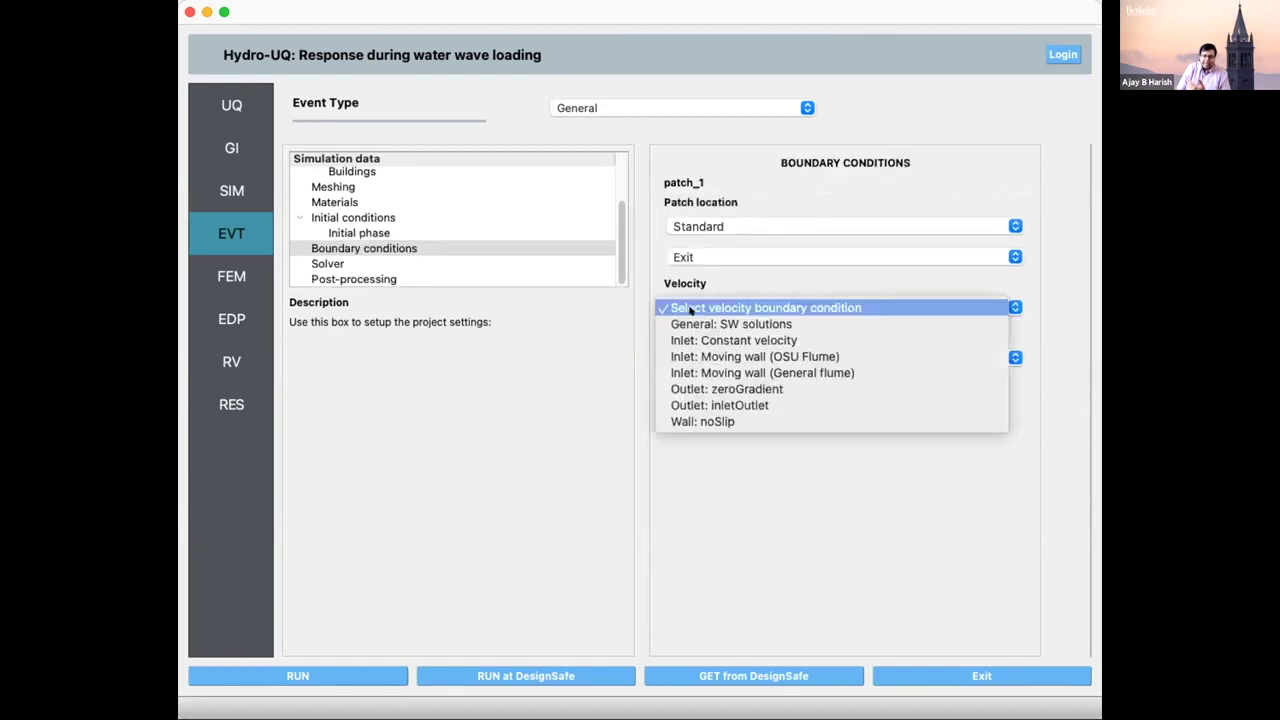
{"action": "left_click", "coordinate": [755, 356]}
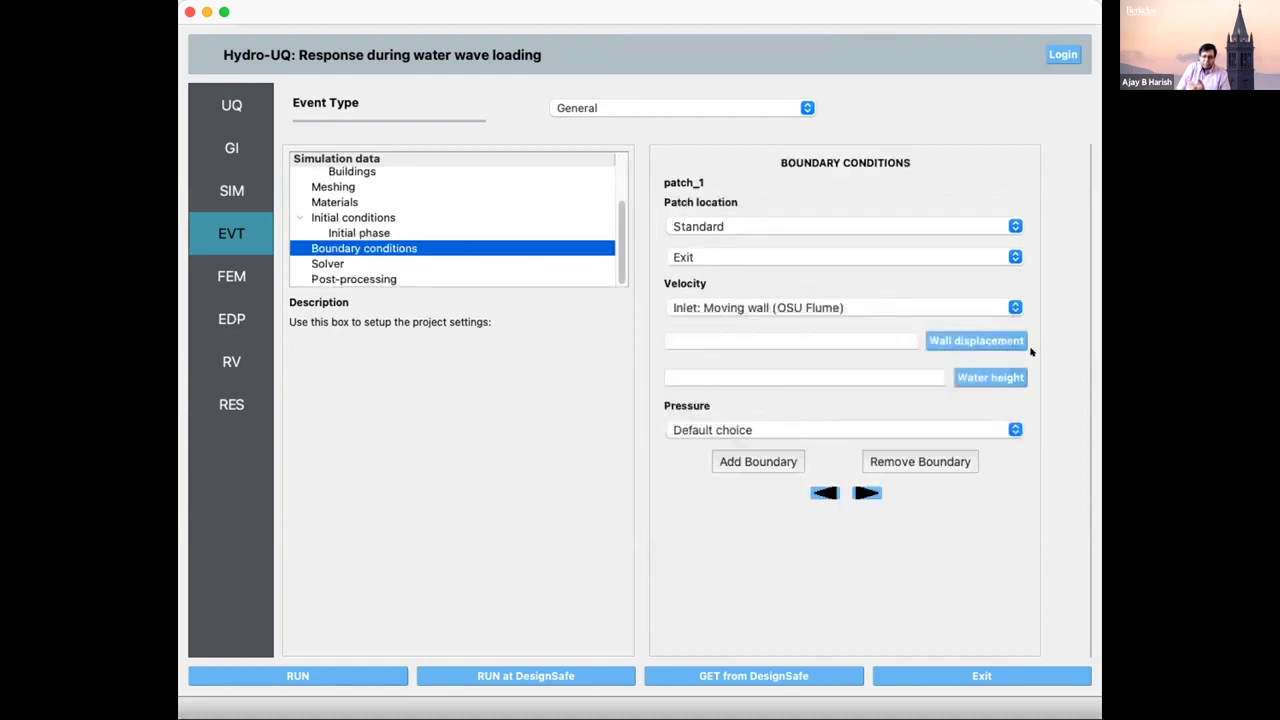
{"action": "left_click", "coordinate": [966, 308]}
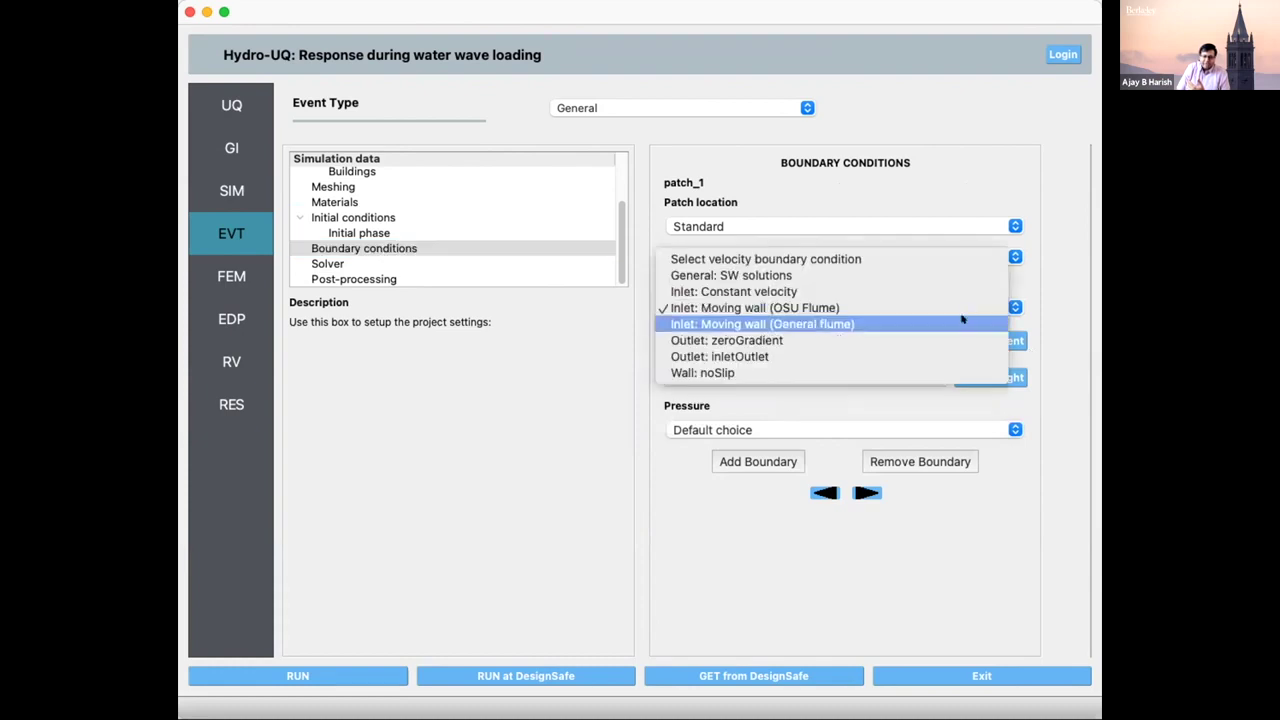
{"action": "left_click", "coordinate": [966, 324]}
{"action": "left_click", "coordinate": [1004, 308]}
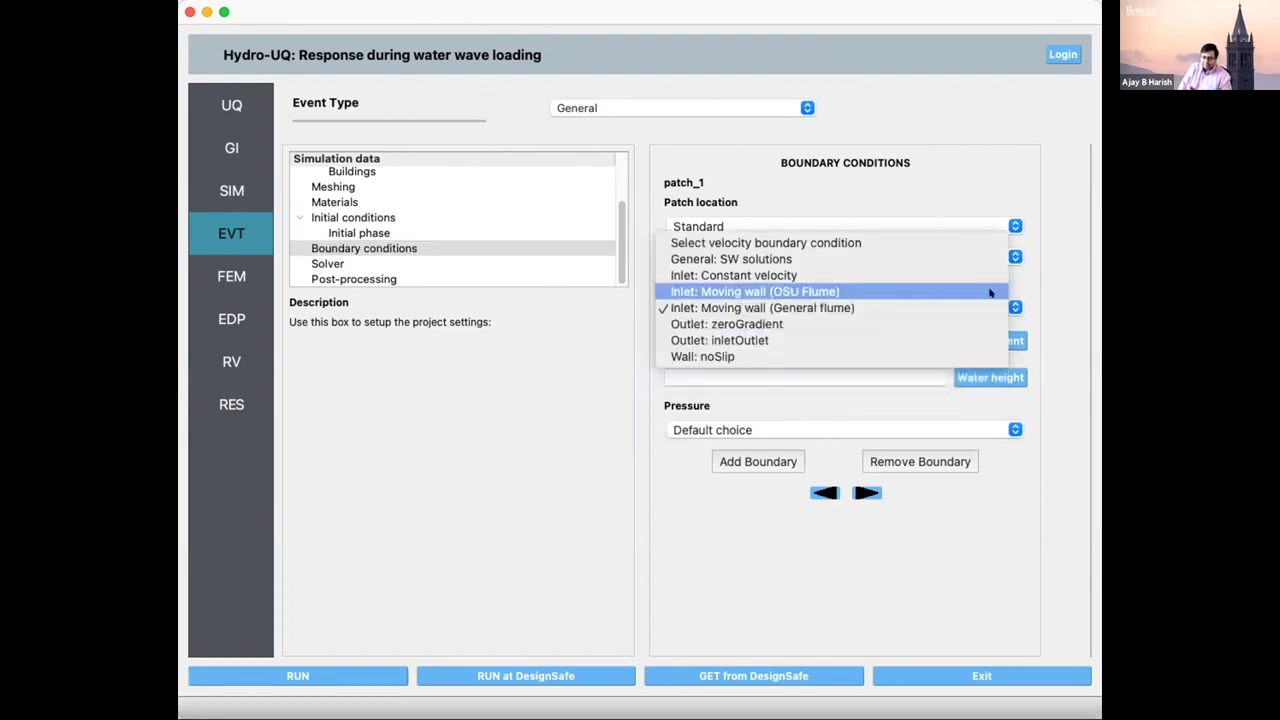
{"action": "left_click", "coordinate": [993, 291]}
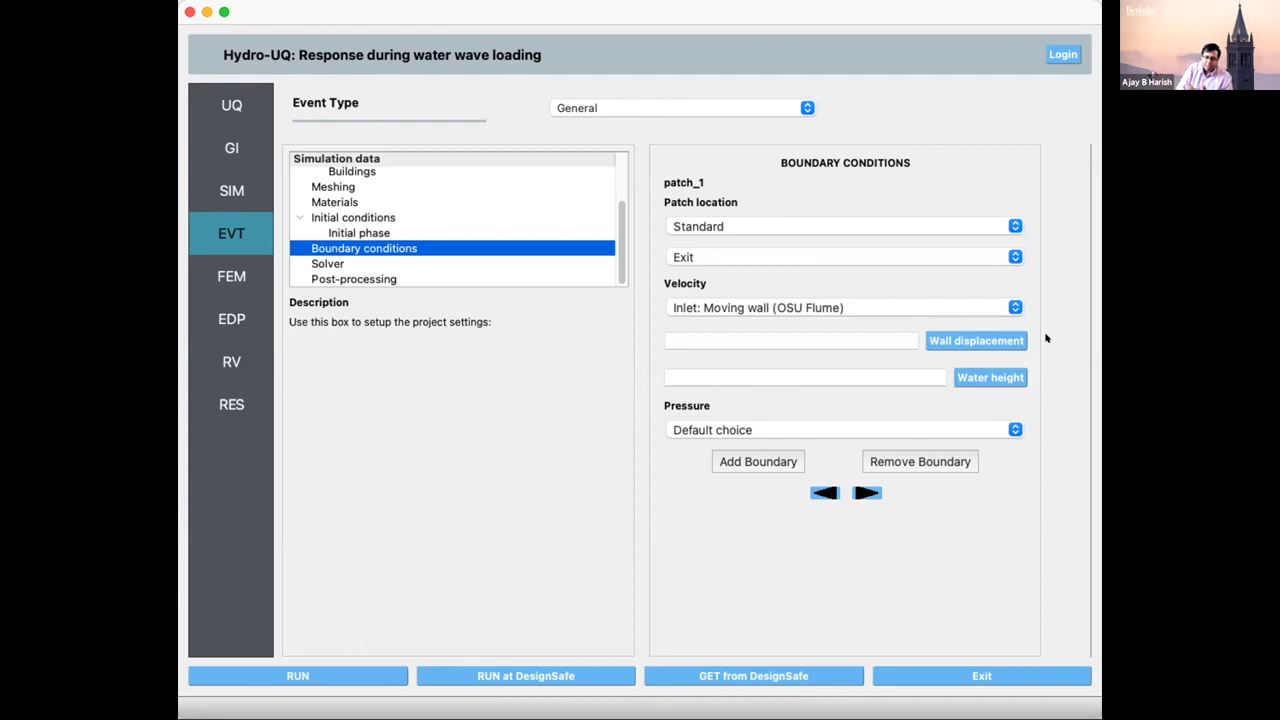
{"action": "scroll", "coordinate": [494, 210], "scroll_direction": "up", "scroll_amount": 3}
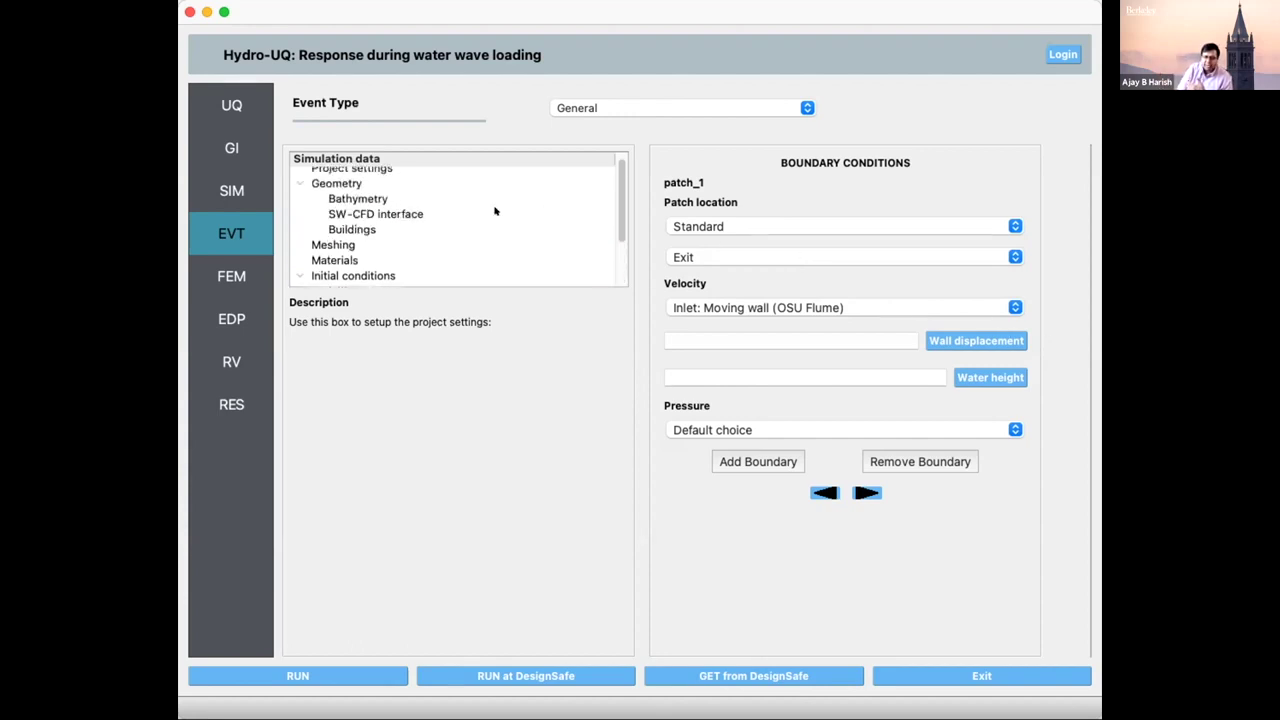
Step: Return to Project settings showing CFD using Wave Flume Digital Twin with Laminar turbulence
{"action": "left_click", "coordinate": [419, 175]}
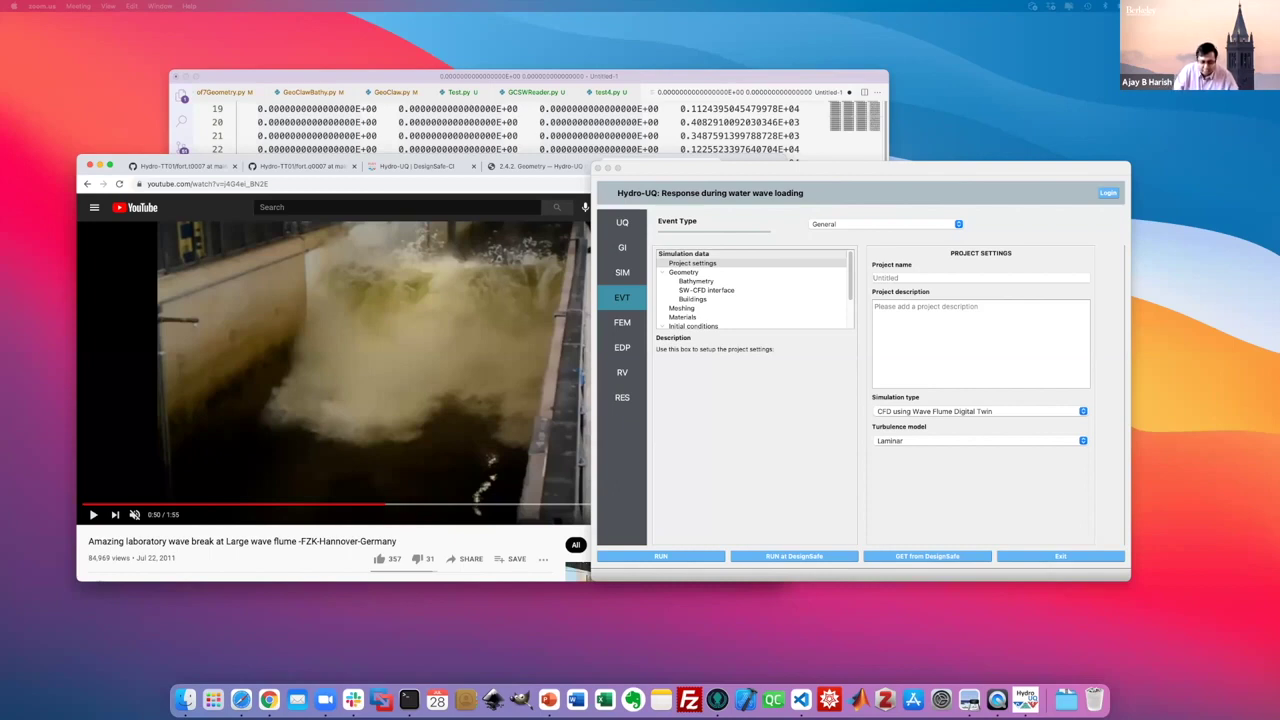
Step: Go to Post-processing and request results with GET from DesignSafe, triggering the login-required warning
{"action": "left_click", "coordinate": [828, 431]}
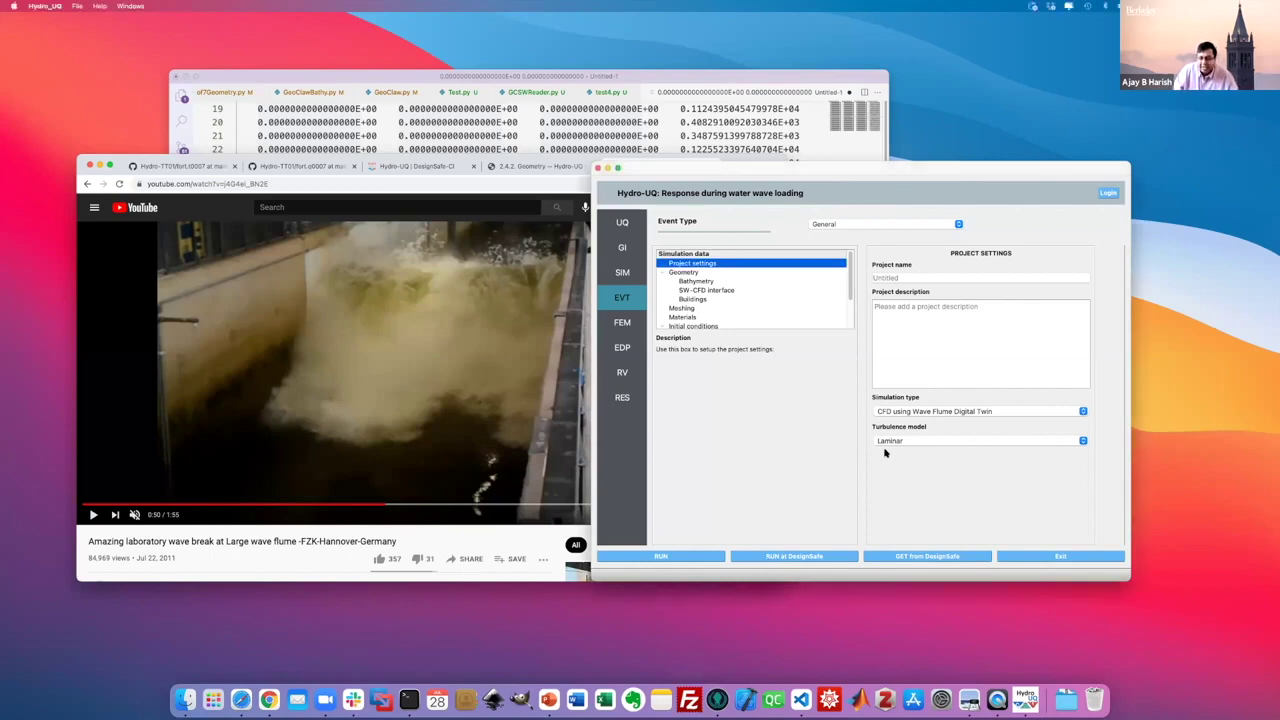
{"action": "scroll", "coordinate": [733, 310], "scroll_direction": "down", "scroll_amount": 3}
{"action": "left_click", "coordinate": [712, 325]}
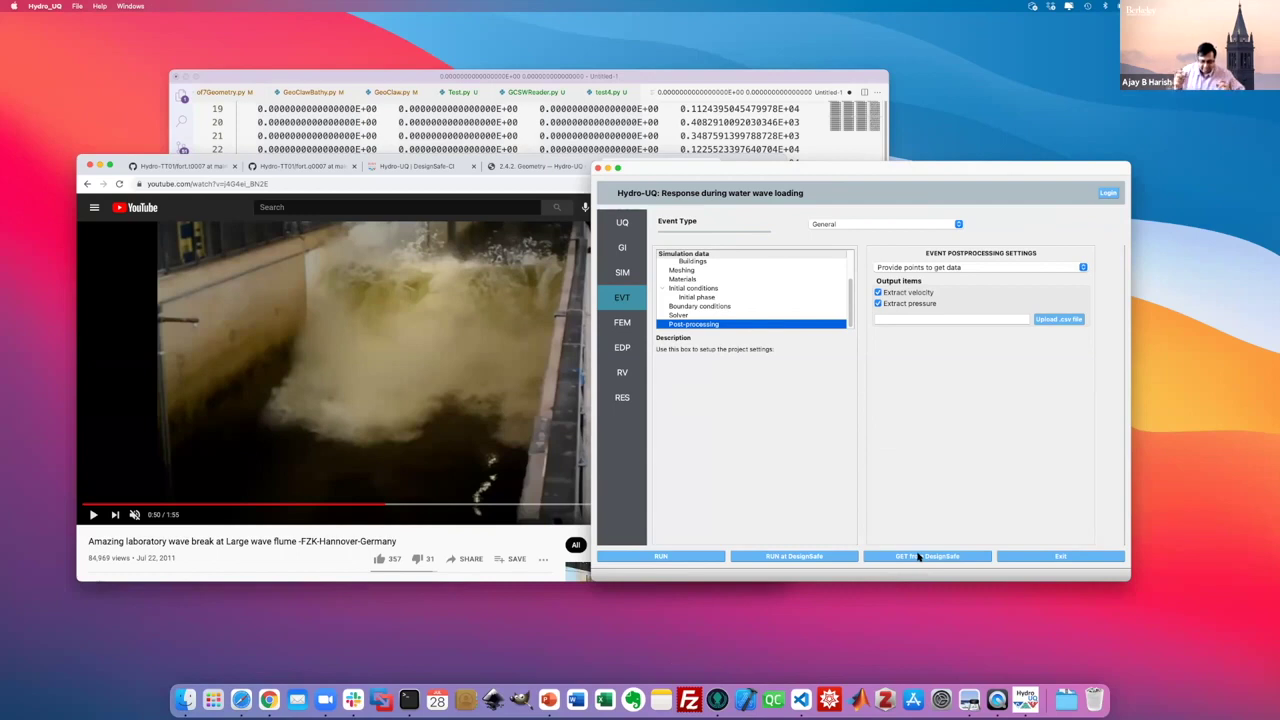
{"action": "left_click", "coordinate": [916, 557]}
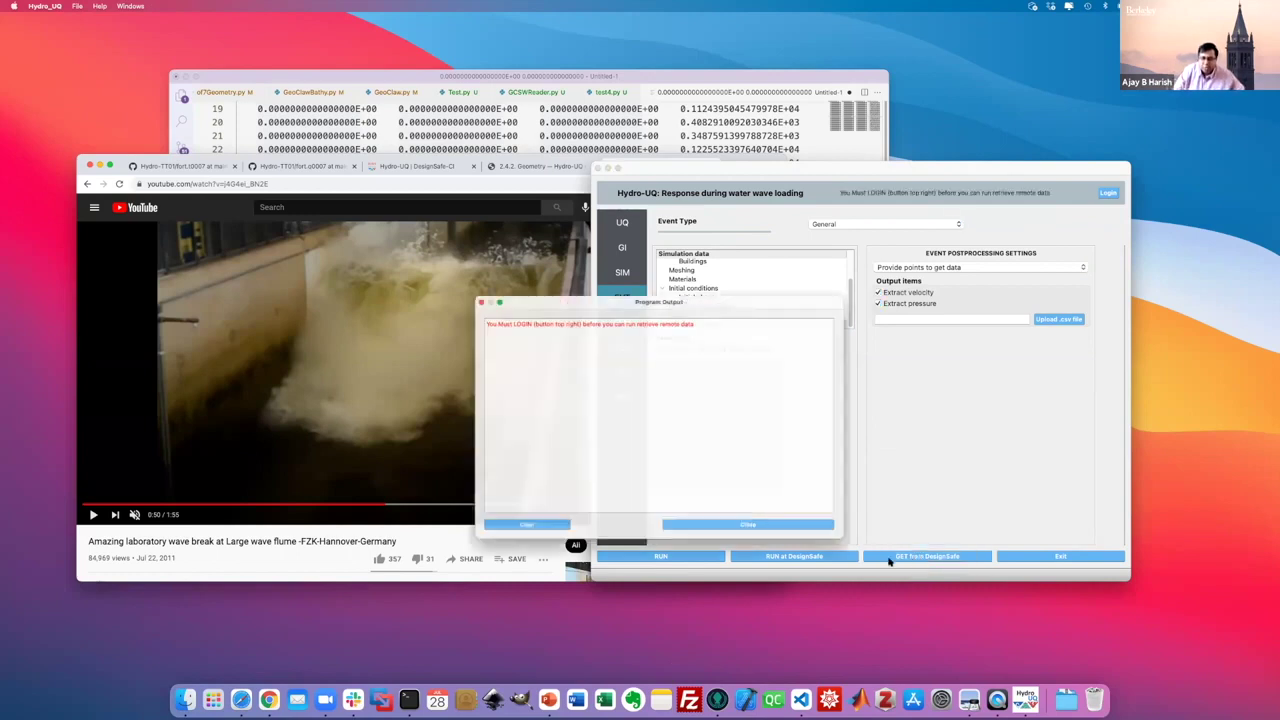
Step: Dismiss the login warning and log in to DesignSafe with the saved credentials
{"action": "left_click", "coordinate": [755, 533]}
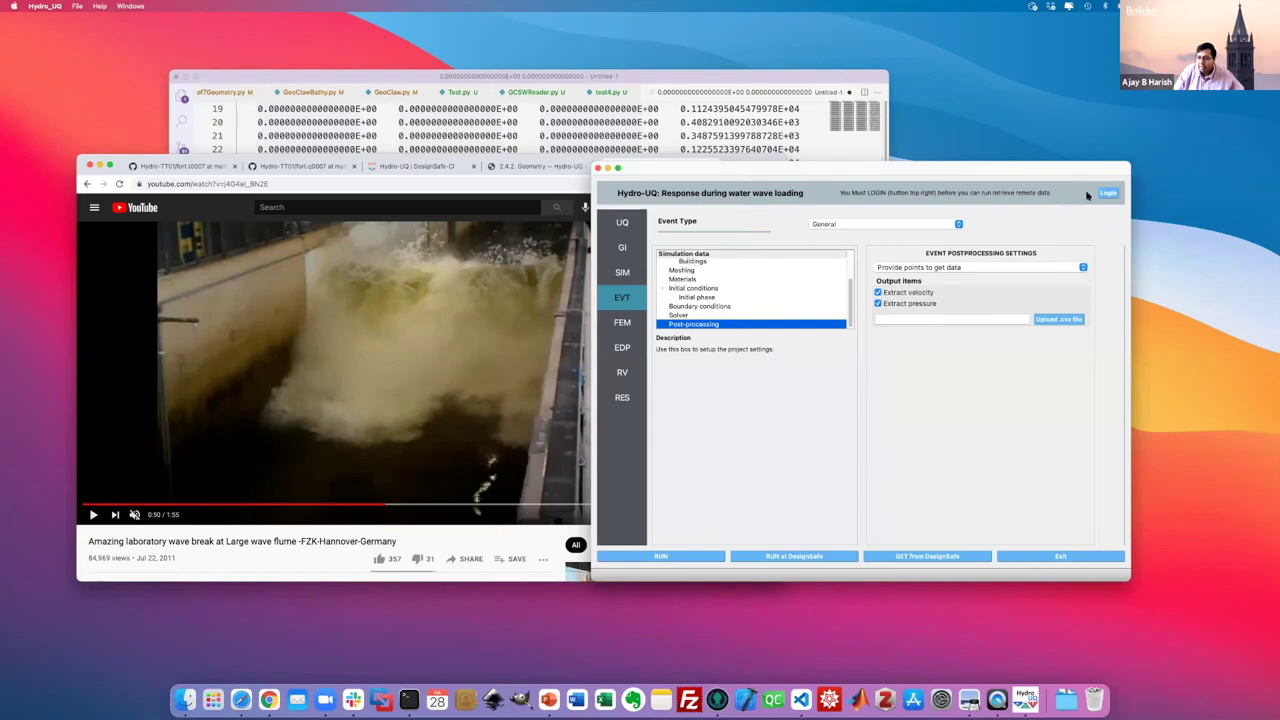
{"action": "left_click", "coordinate": [1106, 193]}
{"action": "left_click", "coordinate": [630, 311]}
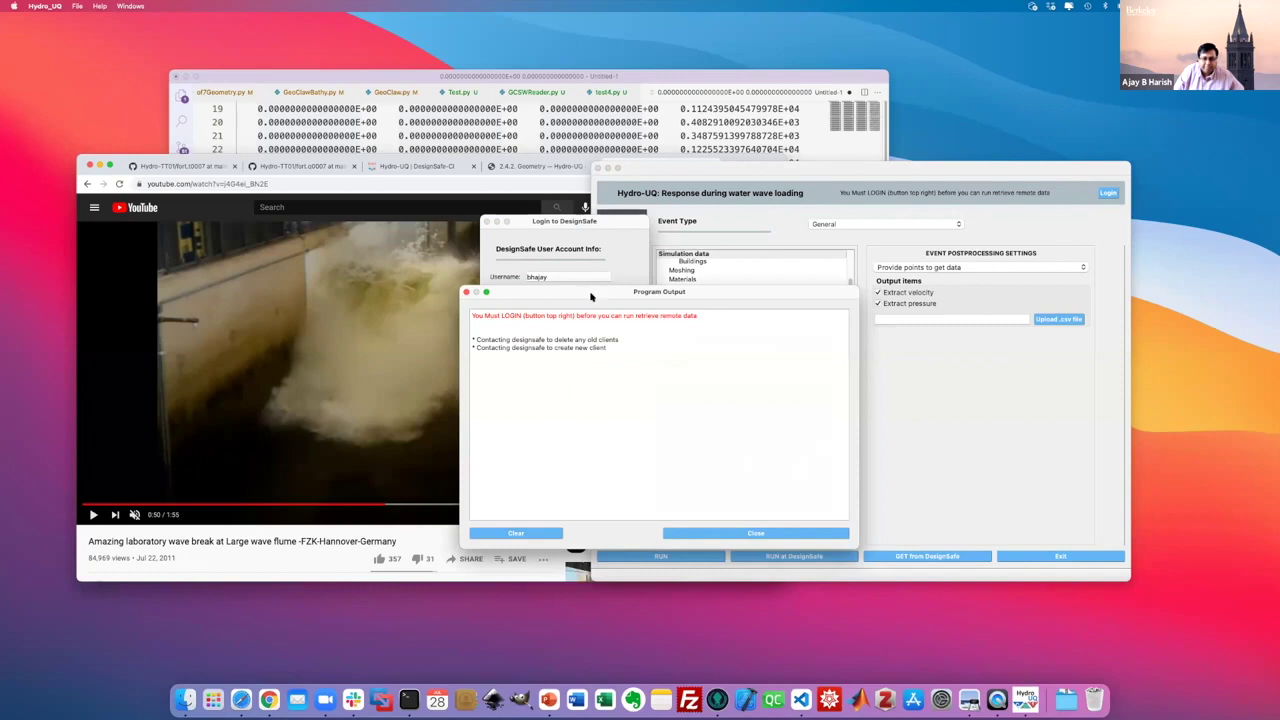
{"action": "left_click", "coordinate": [416, 166]}
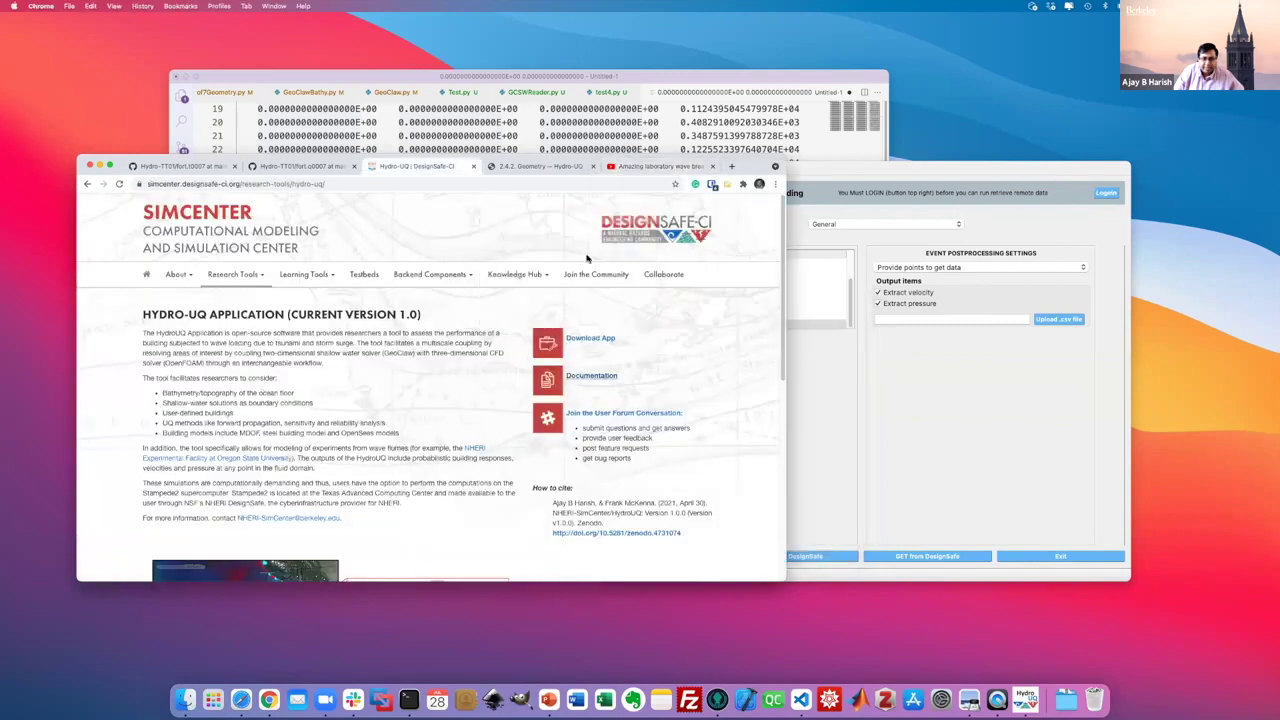
{"action": "left_click", "coordinate": [620, 232]}
{"action": "left_click", "coordinate": [897, 340]}
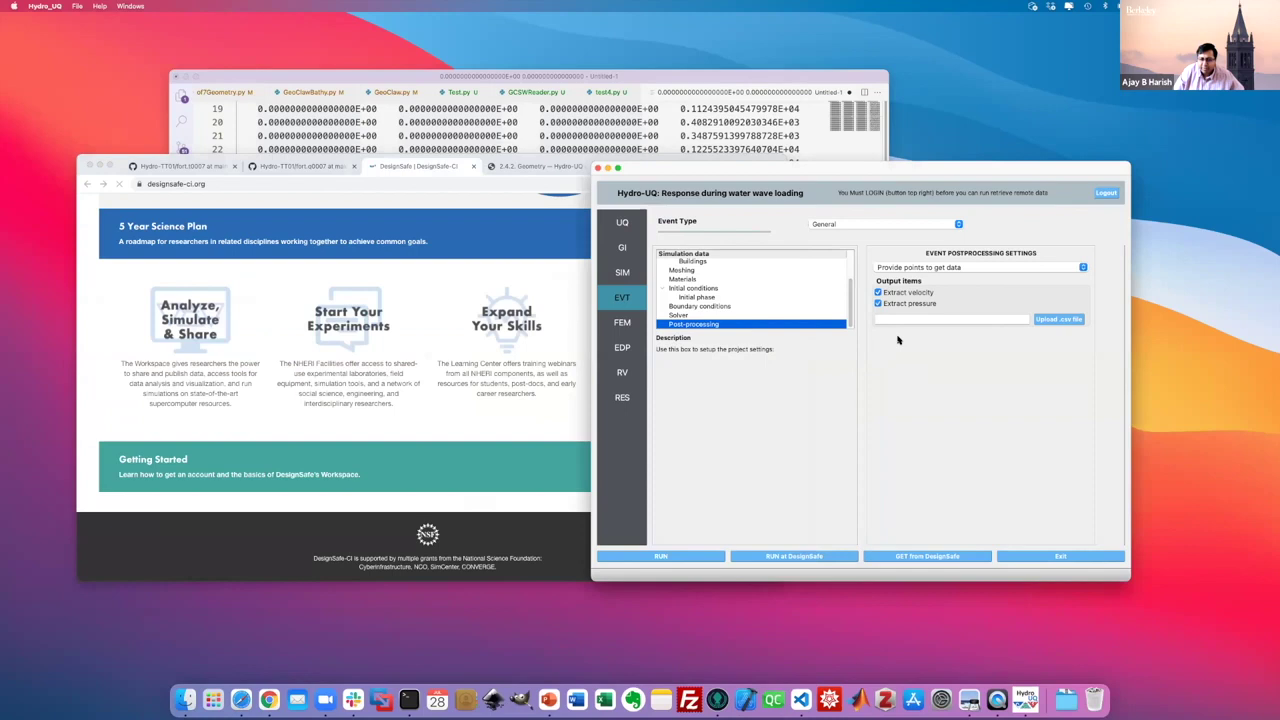
Step: Fetch the list of submitted DesignSafe jobs and browse it, moving the list window aside
{"action": "left_click", "coordinate": [890, 556]}
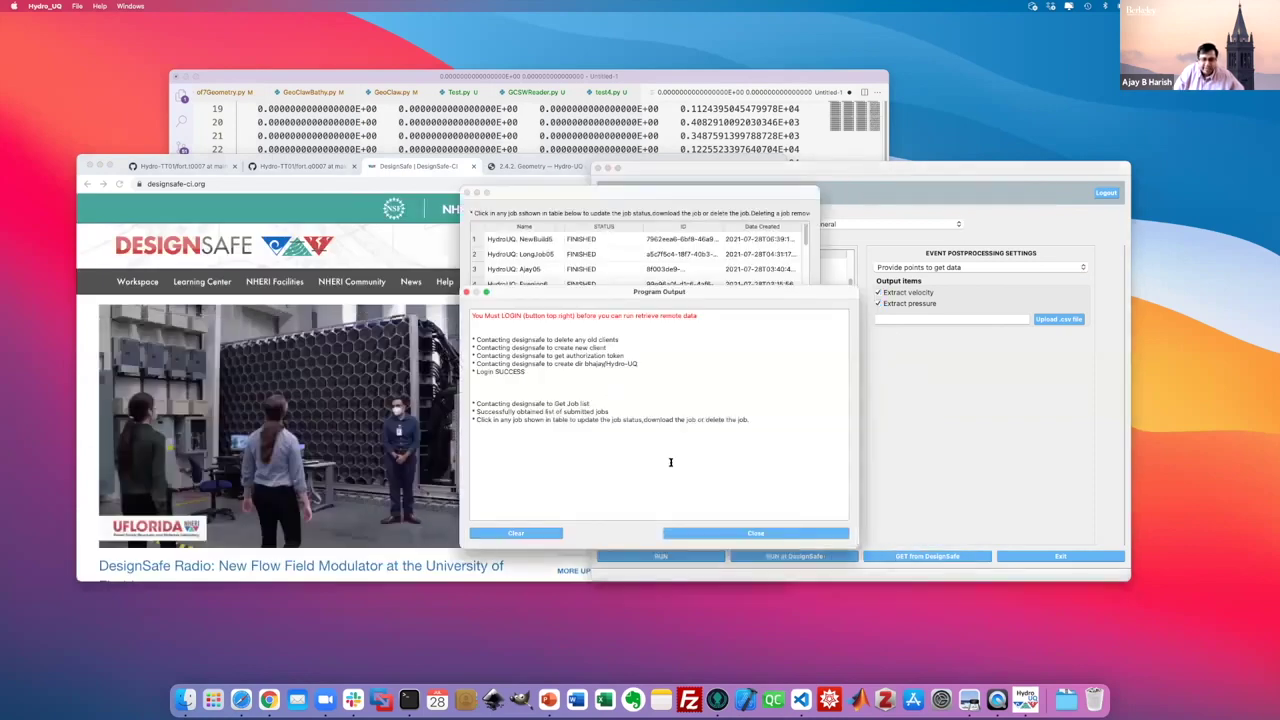
{"action": "left_click", "coordinate": [713, 533]}
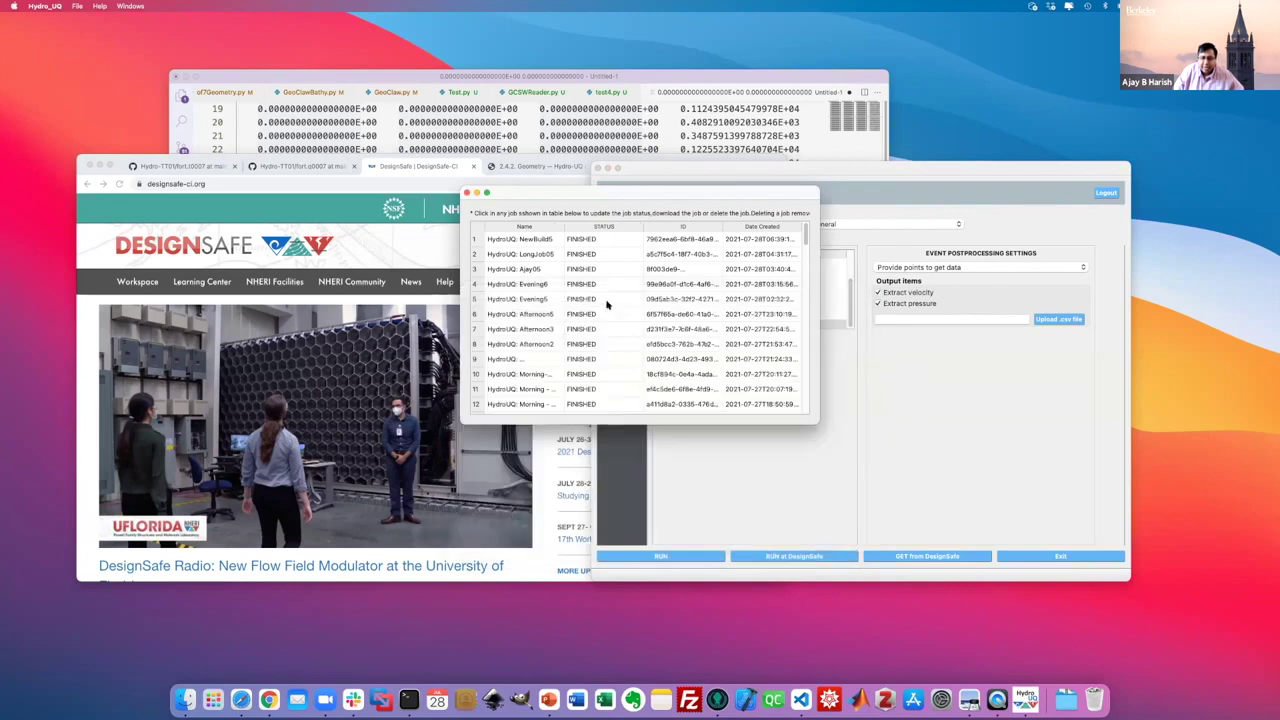
{"action": "left_click", "coordinate": [522, 240]}
{"action": "left_click", "coordinate": [559, 194]}
{"action": "left_click_drag", "start_coordinate": [559, 194], "coordinate": [662, 312]}
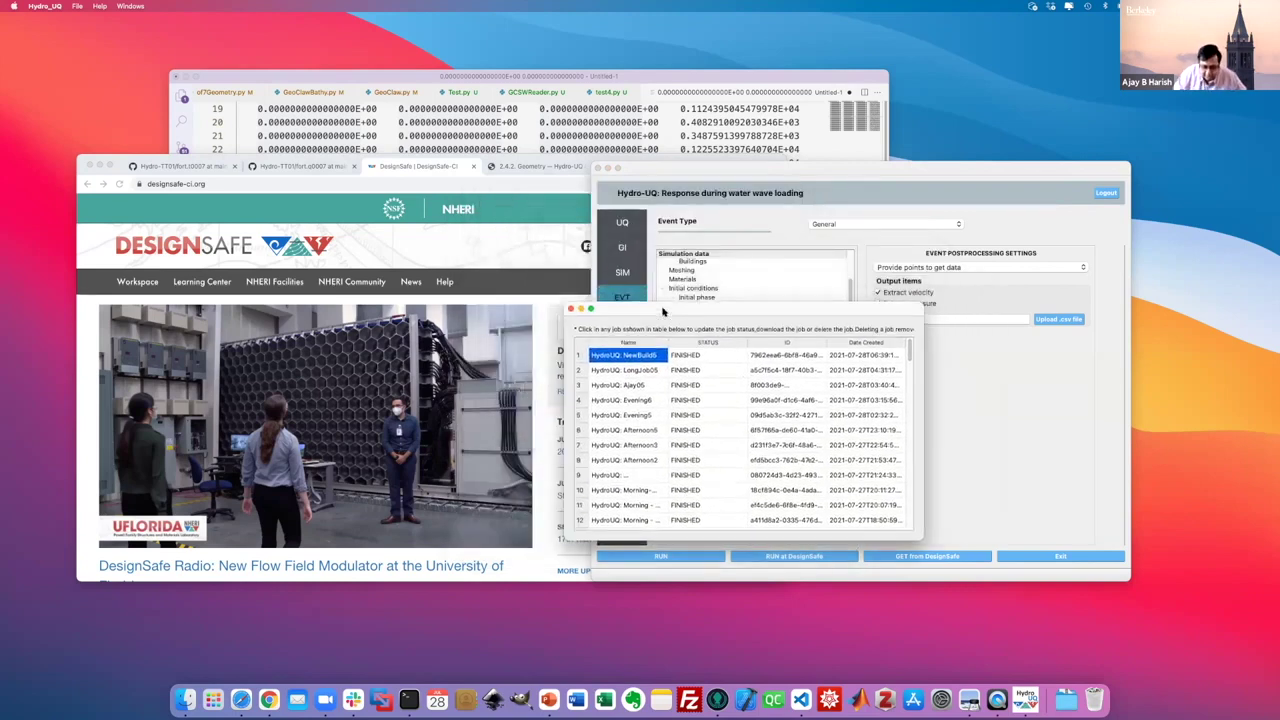
{"action": "left_click", "coordinate": [657, 433]}
{"action": "left_click", "coordinate": [656, 428]}
{"action": "left_click", "coordinate": [654, 418]}
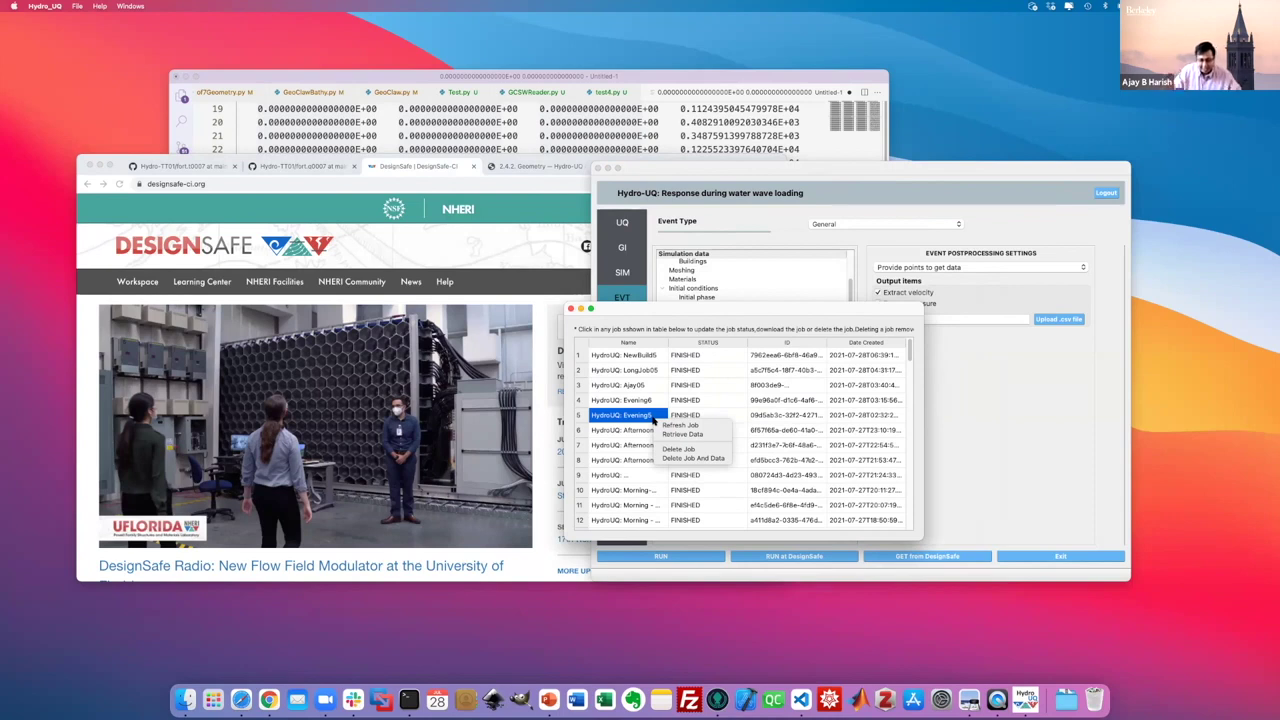
Step: Retrieve the NewBuild5 job's data into a Desktop work directory, loading the summary statistics
{"action": "right_click", "coordinate": [641, 358]}
{"action": "right_click", "coordinate": [645, 357]}
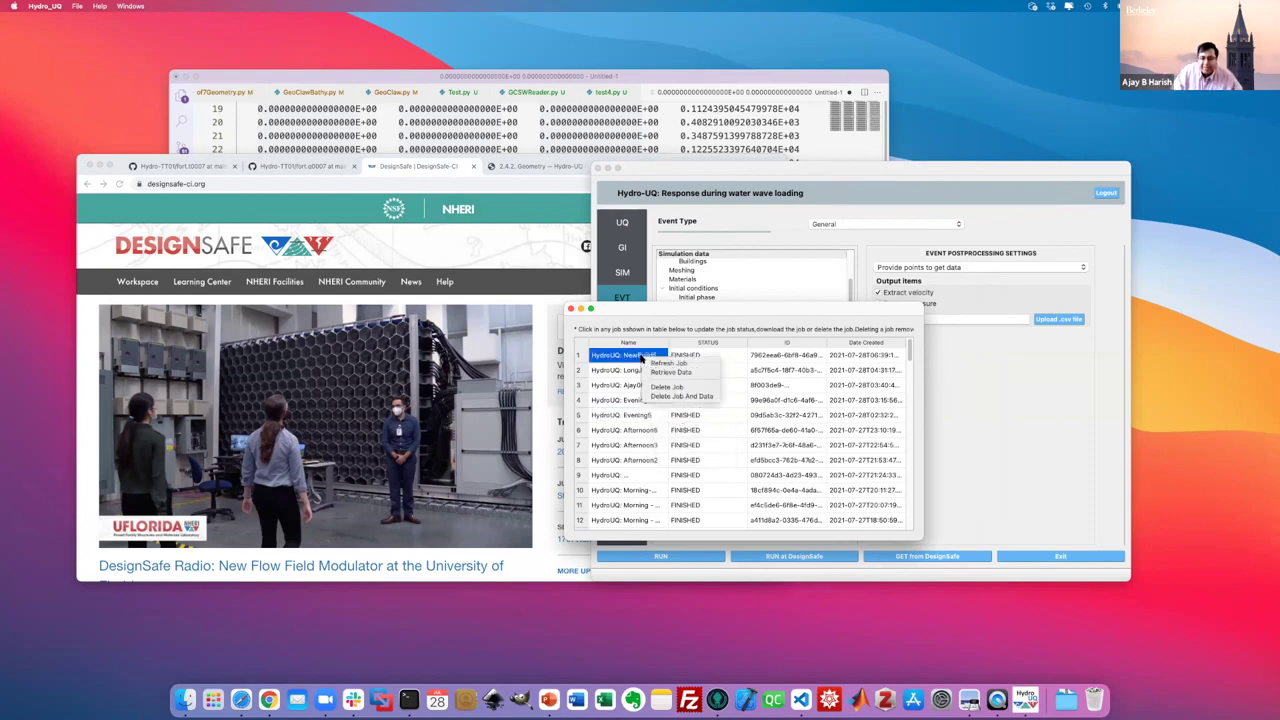
{"action": "left_click", "coordinate": [662, 371]}
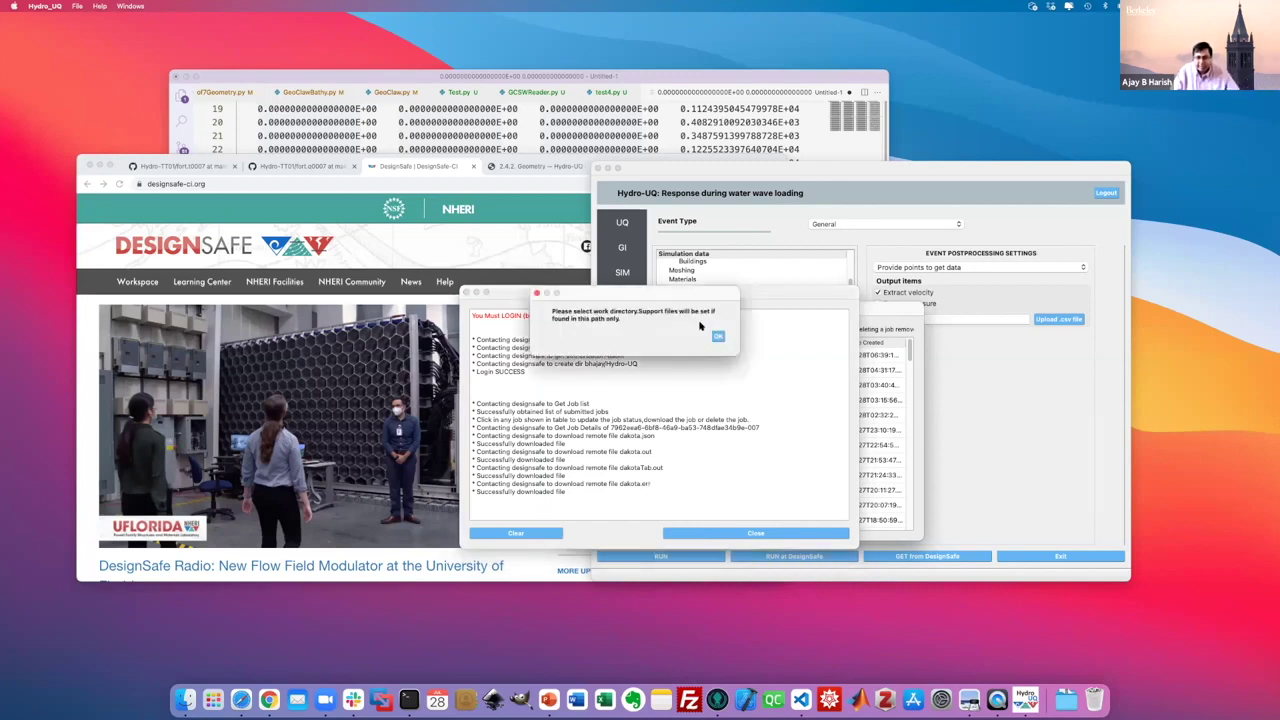
{"action": "left_click", "coordinate": [717, 336]}
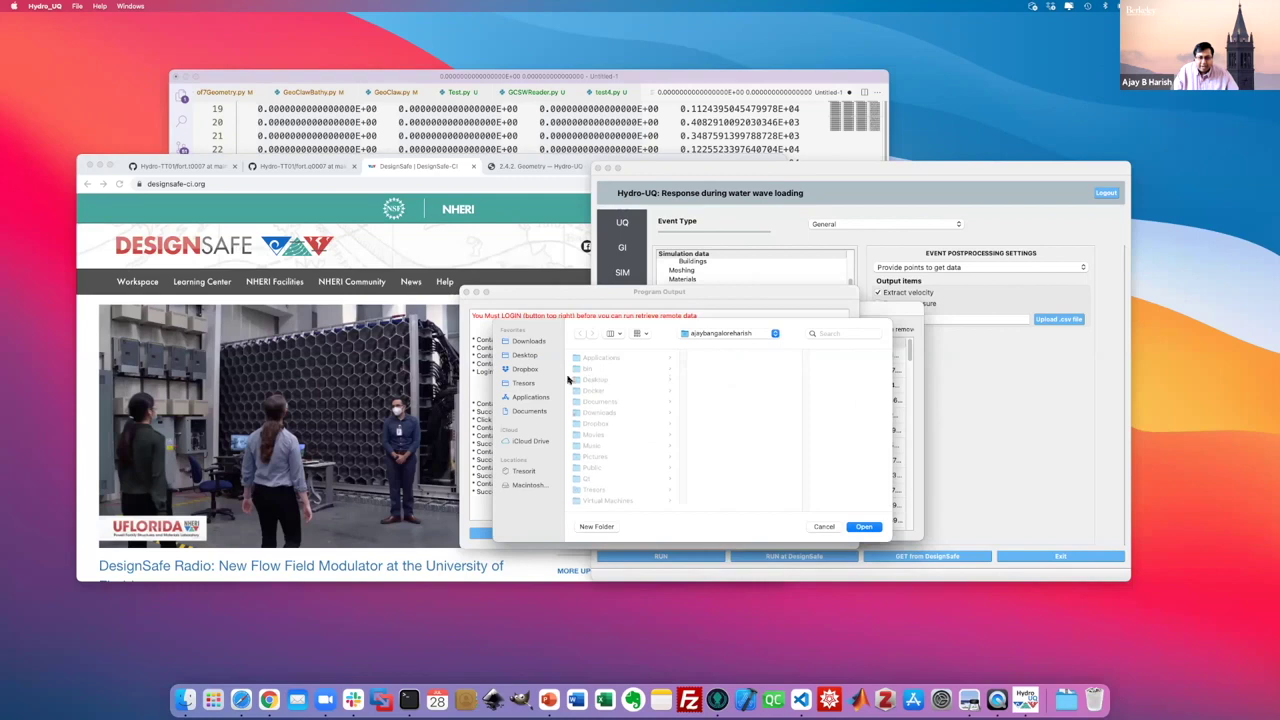
{"action": "left_click", "coordinate": [535, 356]}
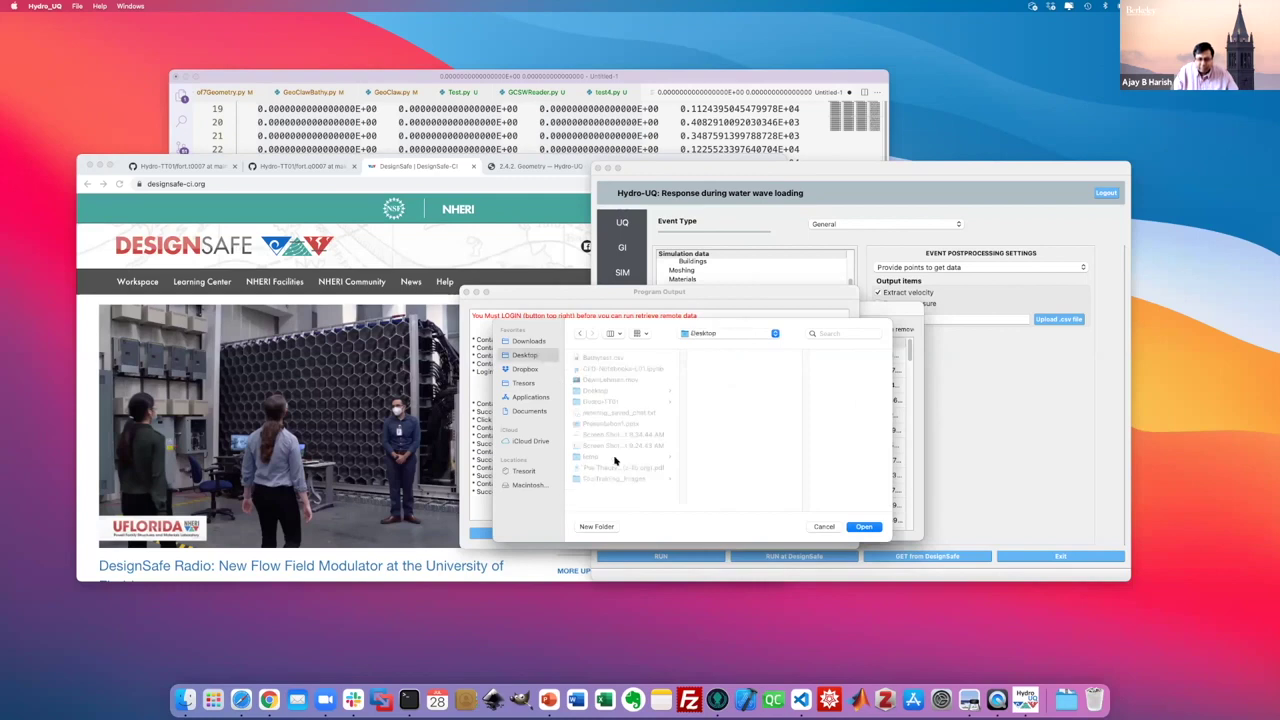
{"action": "left_click", "coordinate": [615, 458]}
{"action": "left_click", "coordinate": [864, 527]}
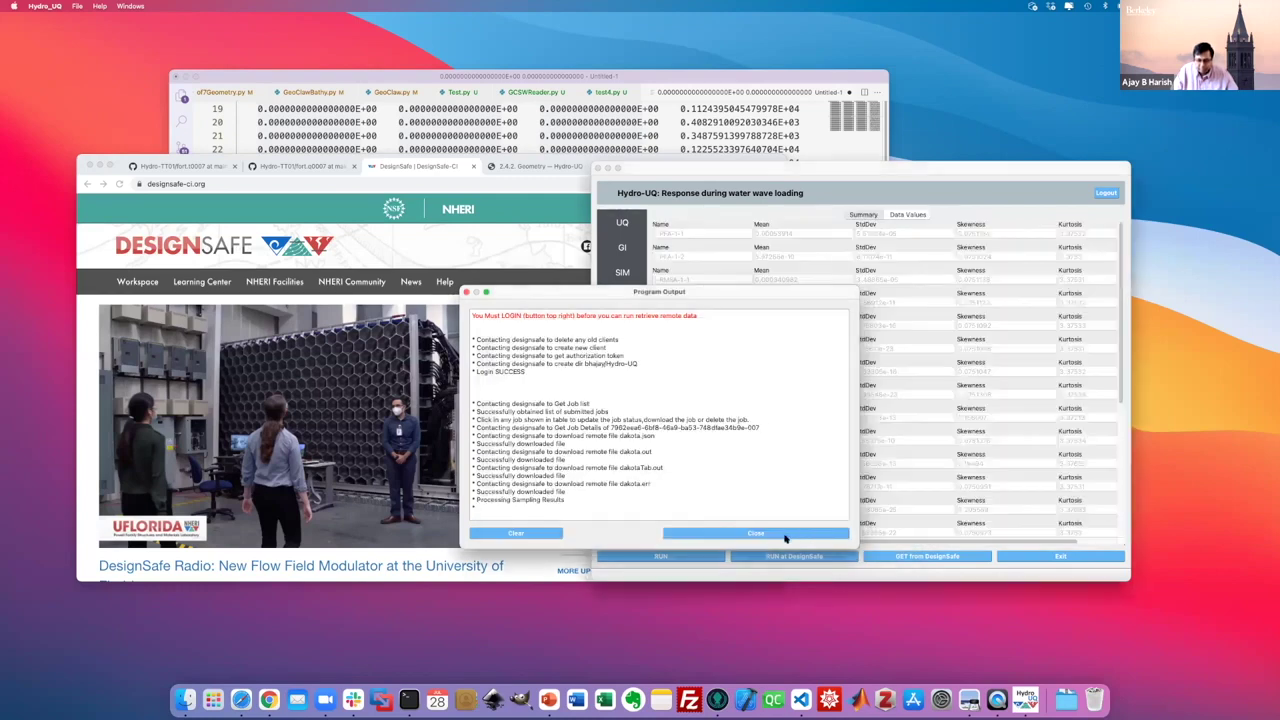
Step: Show the Data Values tab and plot 1-PFA-1-1 against run number
{"action": "left_click", "coordinate": [785, 535]}
{"action": "left_click", "coordinate": [903, 215]}
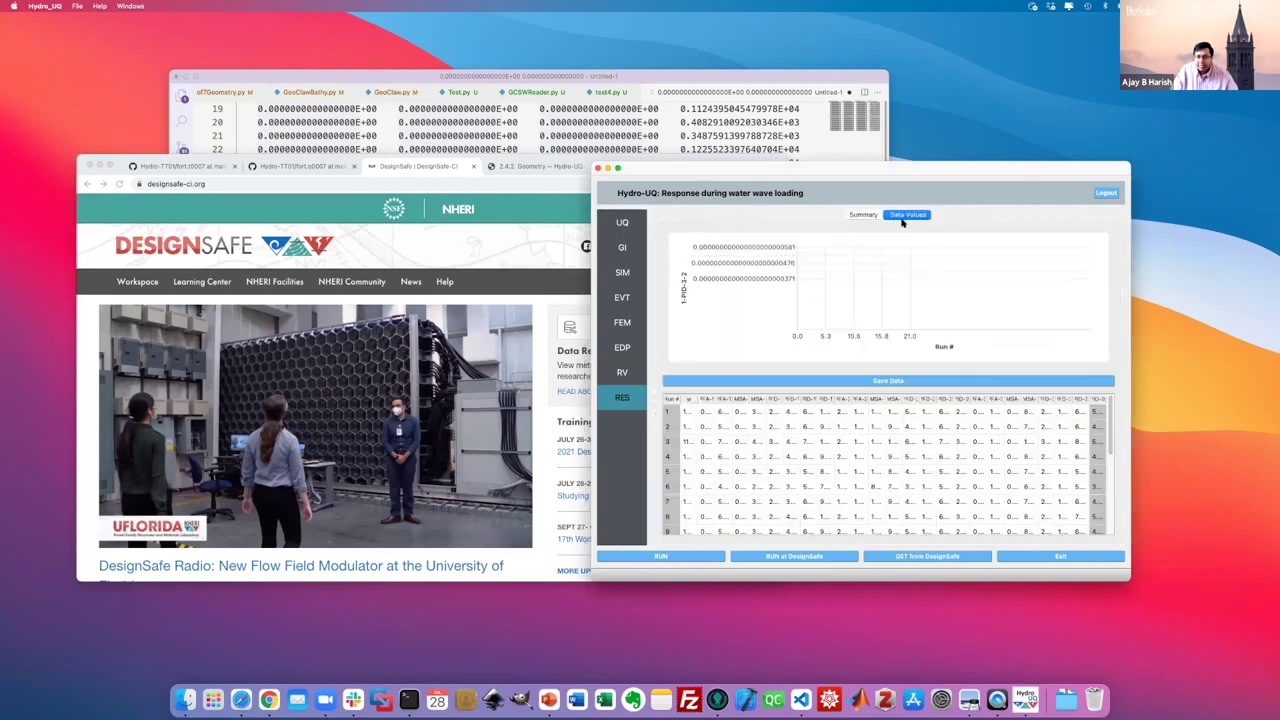
{"action": "left_click", "coordinate": [707, 412]}
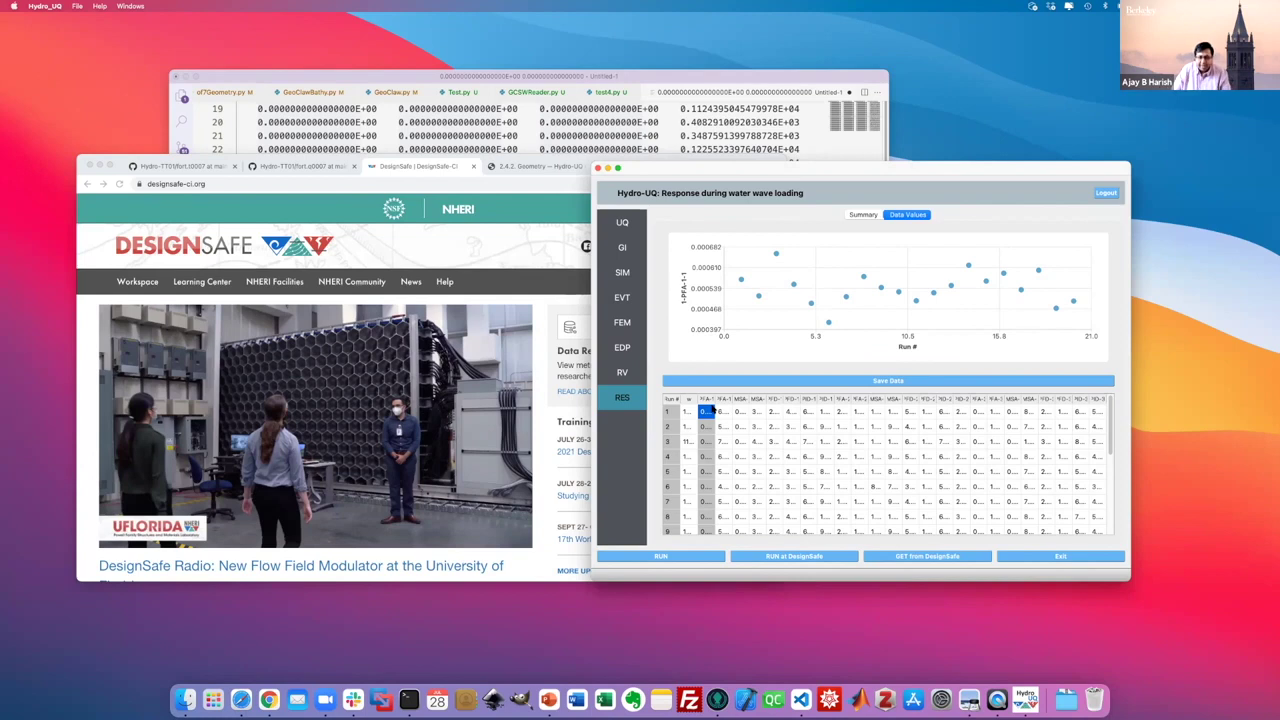
Step: Fetch the DesignSafe job list again, check NewBuild5's actions, and bring the DesignSafe browser forward
{"action": "left_click", "coordinate": [915, 558]}
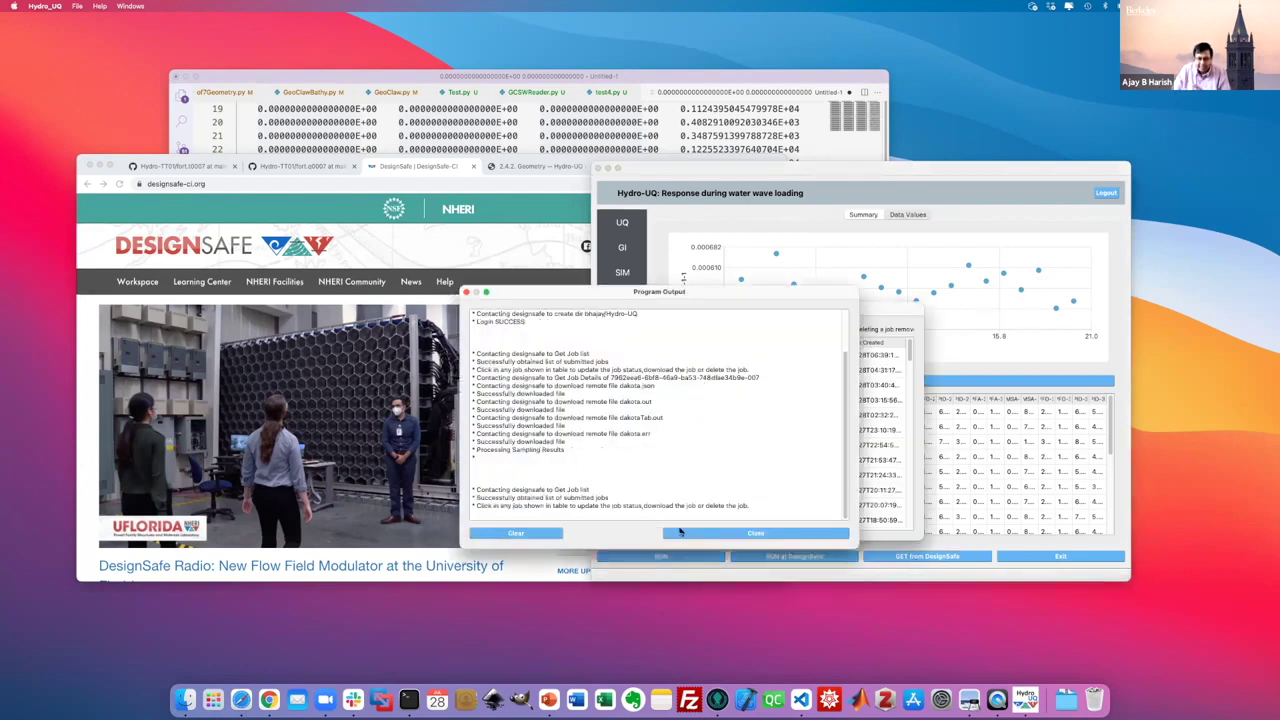
{"action": "left_click", "coordinate": [680, 532]}
{"action": "right_click", "coordinate": [776, 356]}
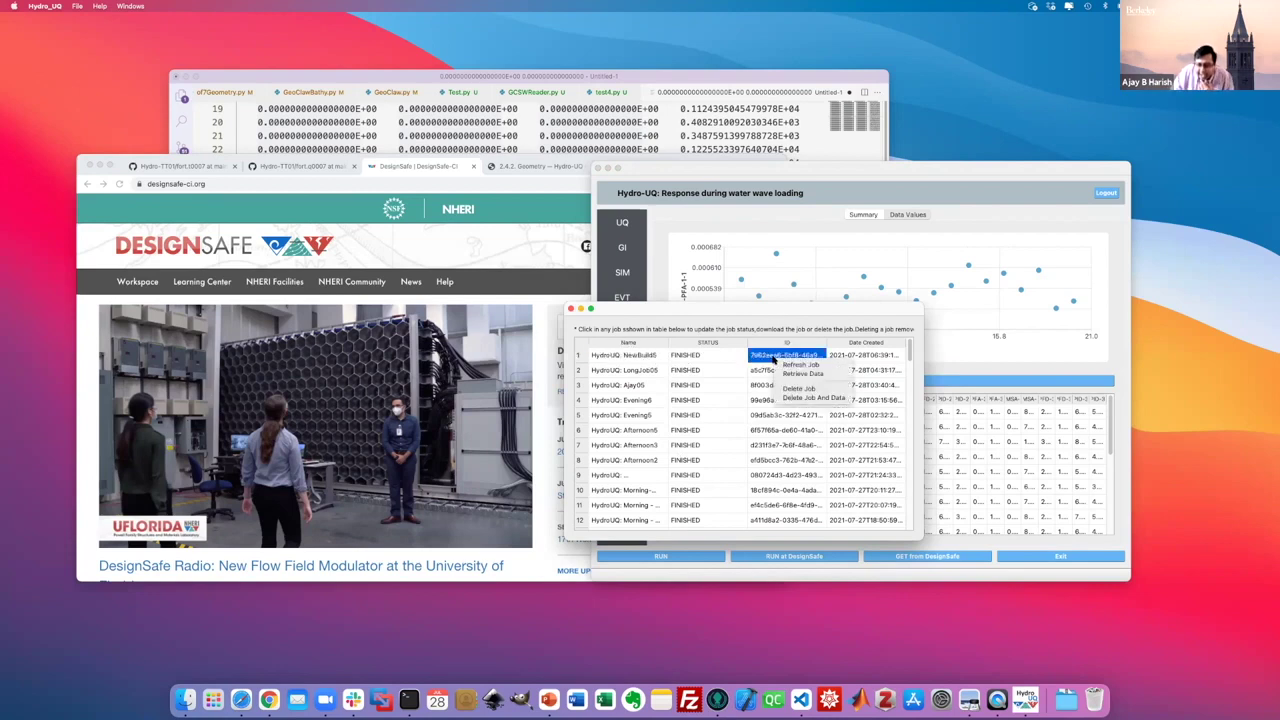
{"action": "left_click", "coordinate": [755, 361]}
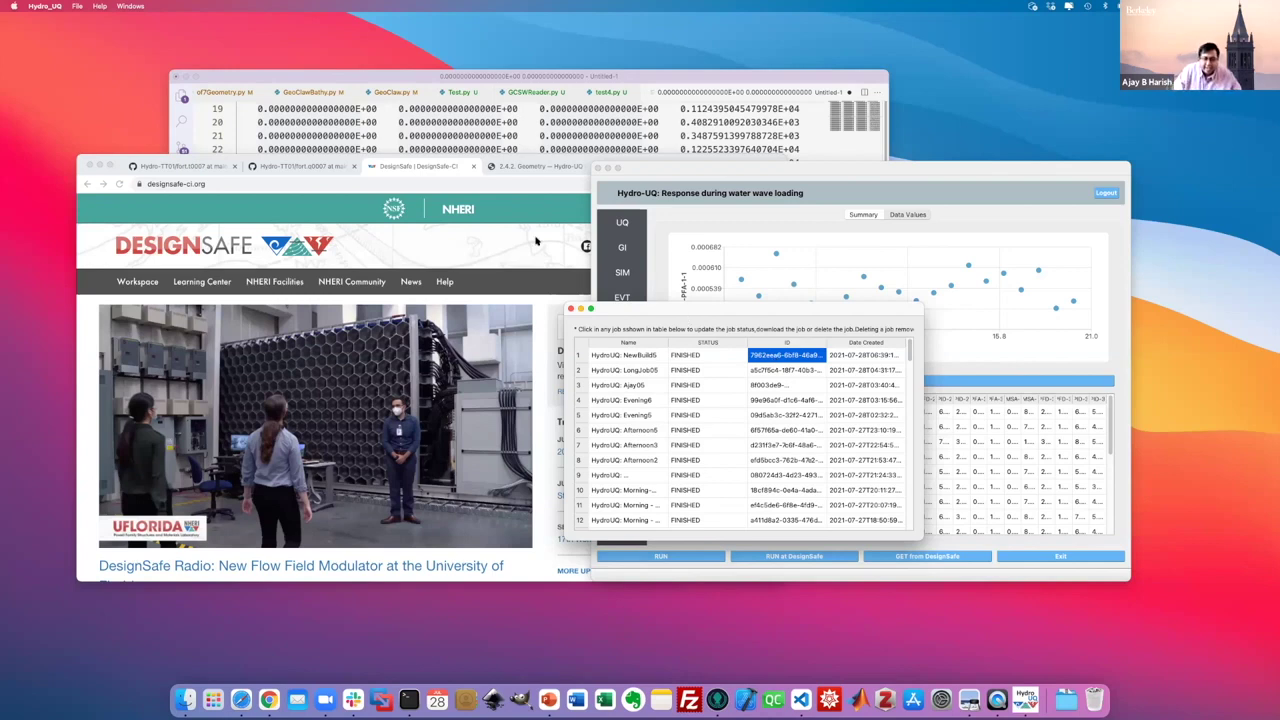
{"action": "left_click", "coordinate": [534, 242]}
Step: Log in to the DesignSafe website using the password manager's saved credentials
{"action": "left_click", "coordinate": [691, 246]}
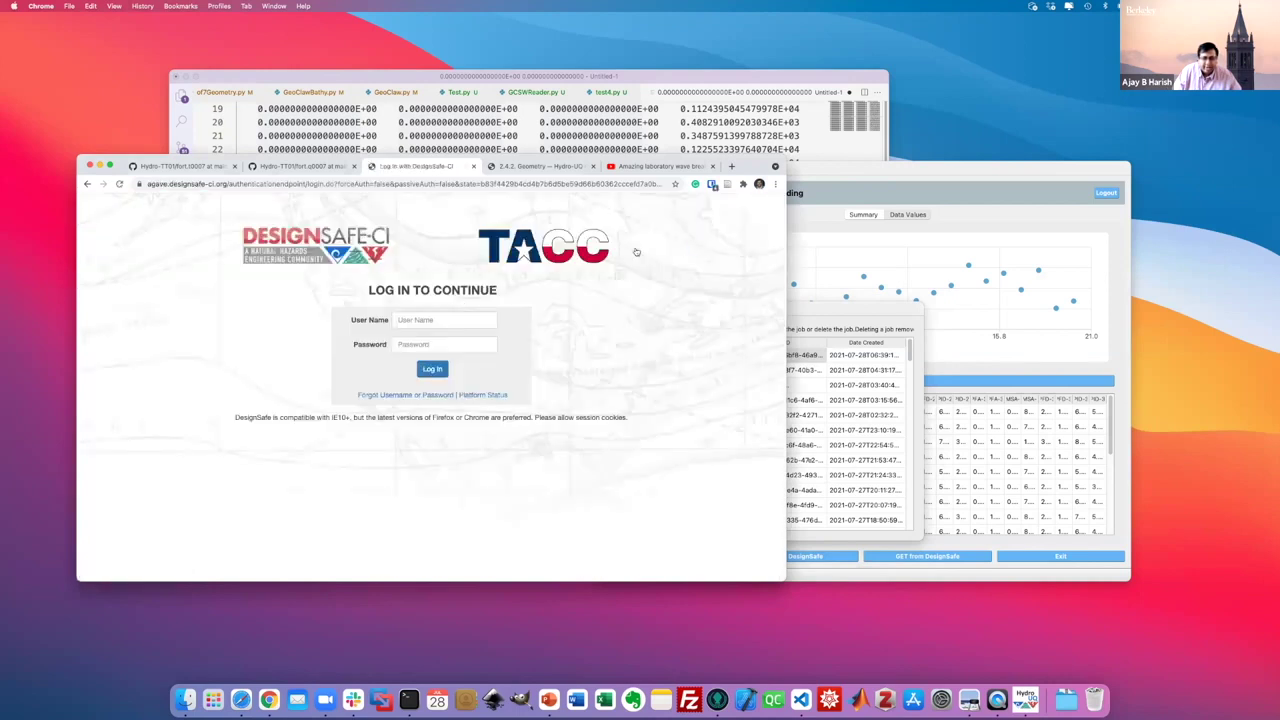
{"action": "left_click", "coordinate": [712, 184]}
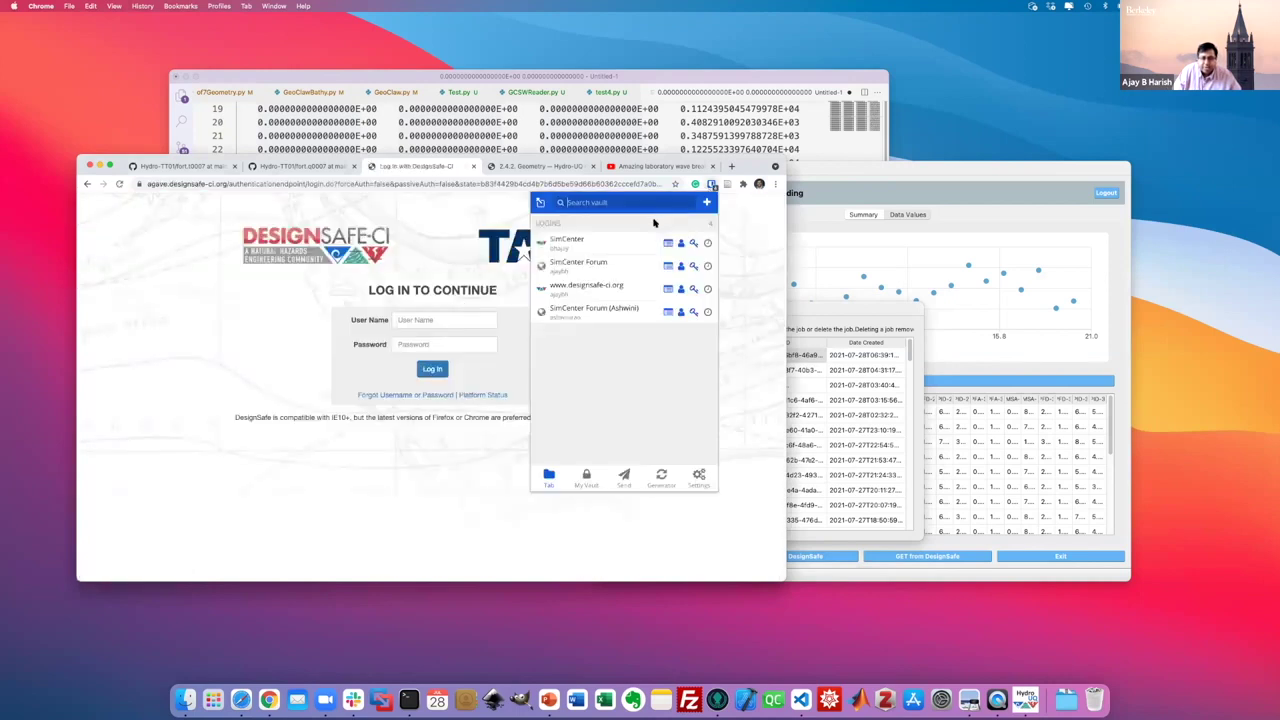
{"action": "left_click", "coordinate": [600, 238]}
{"action": "left_click", "coordinate": [438, 369]}
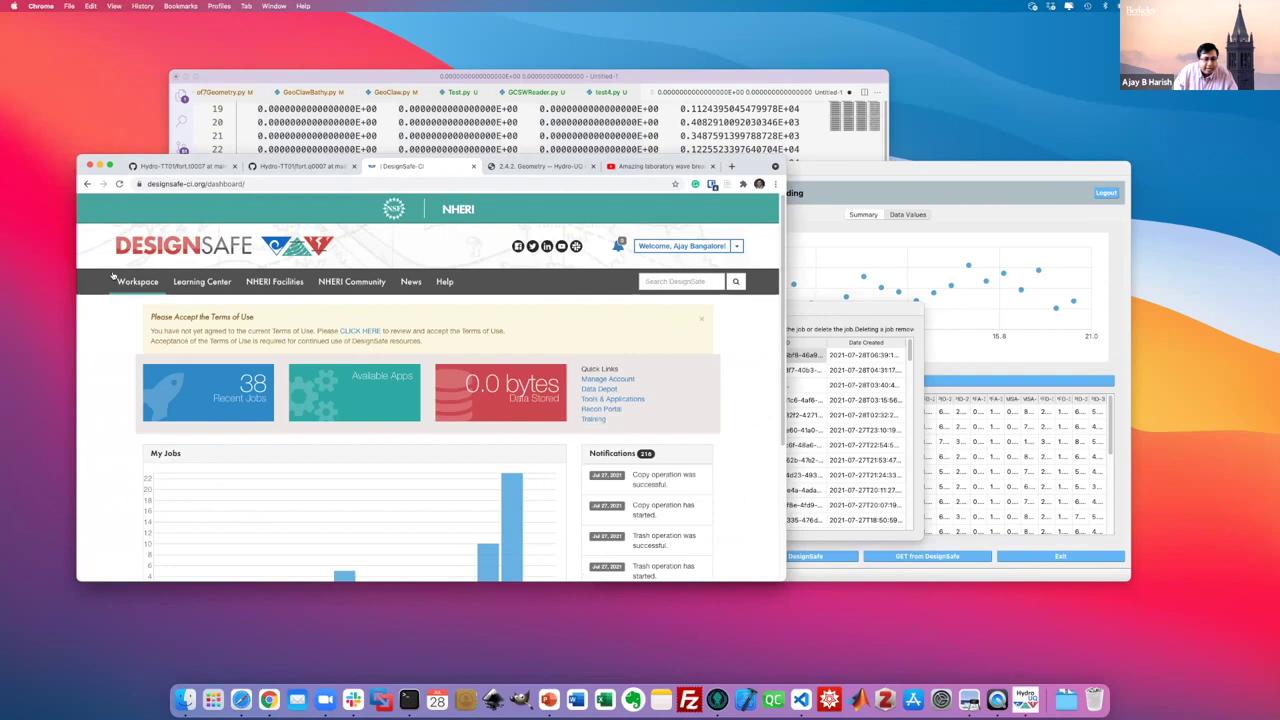
Step: Open Data Depot's archive/jobs folder and check the first job's ID in Hydro-UQ's job list
{"action": "left_click", "coordinate": [120, 281]}
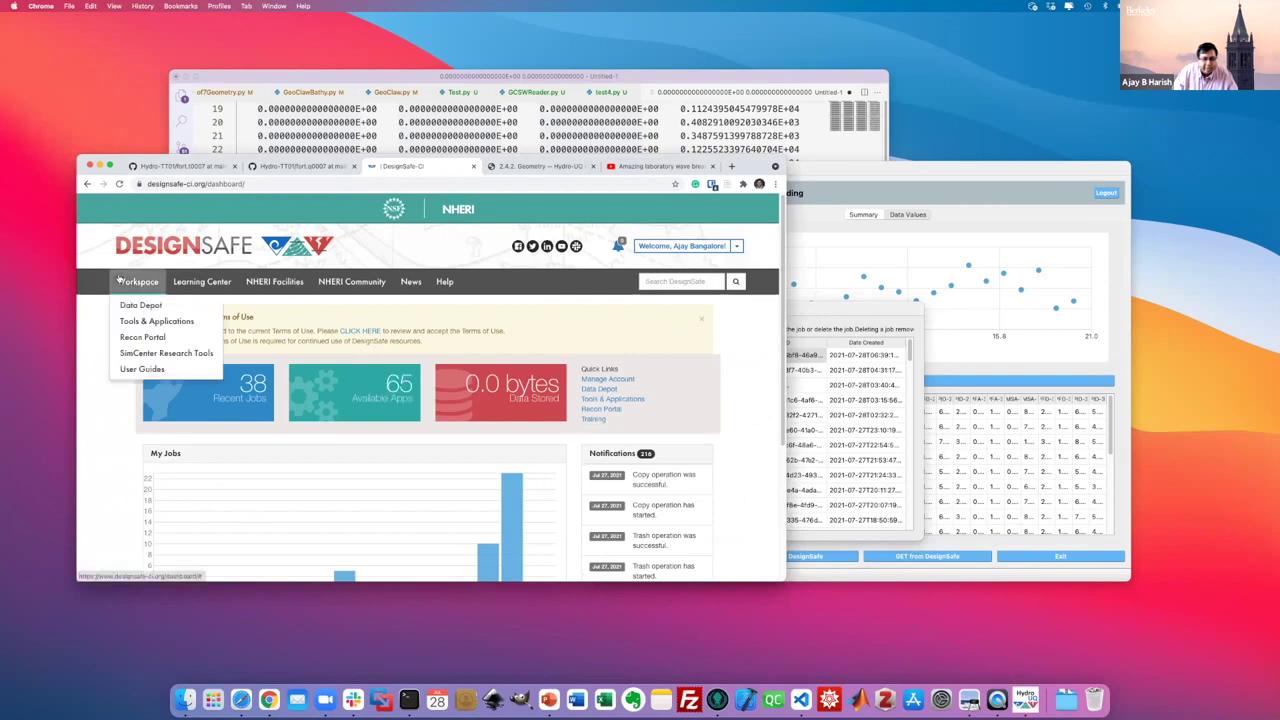
{"action": "left_click", "coordinate": [167, 305]}
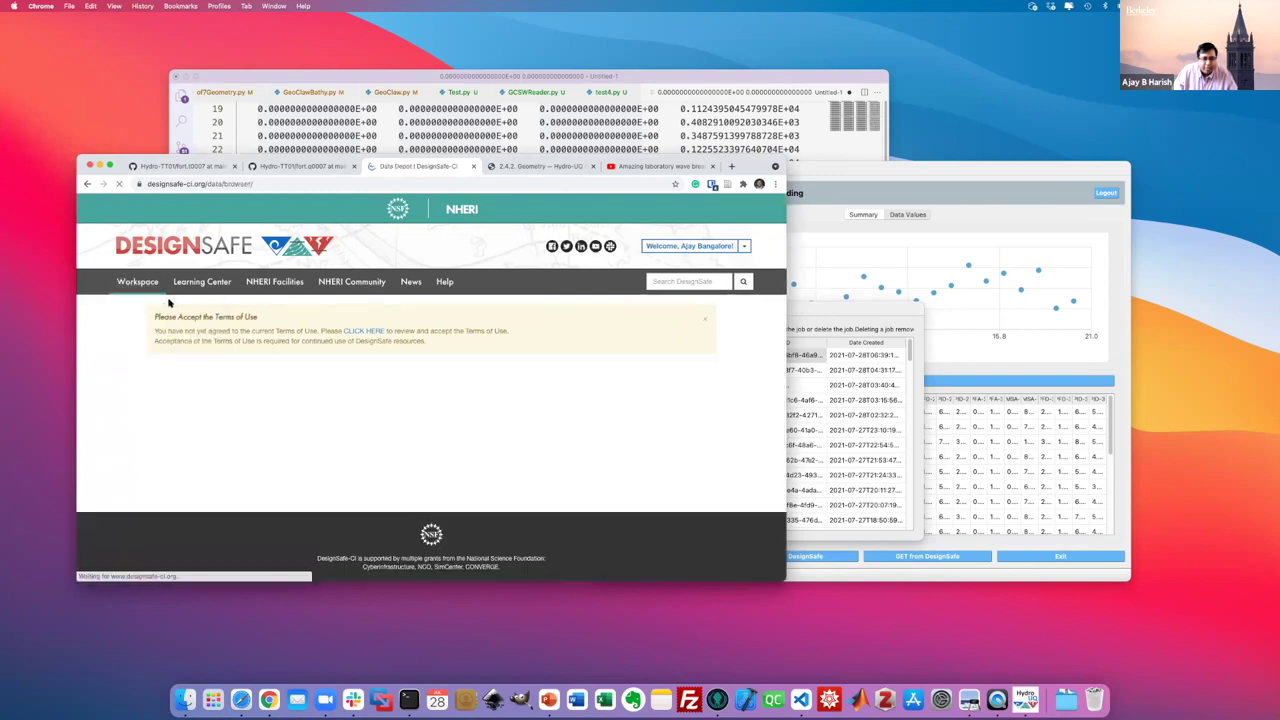
{"action": "scroll", "coordinate": [103, 483], "scroll_direction": "down", "scroll_amount": 3}
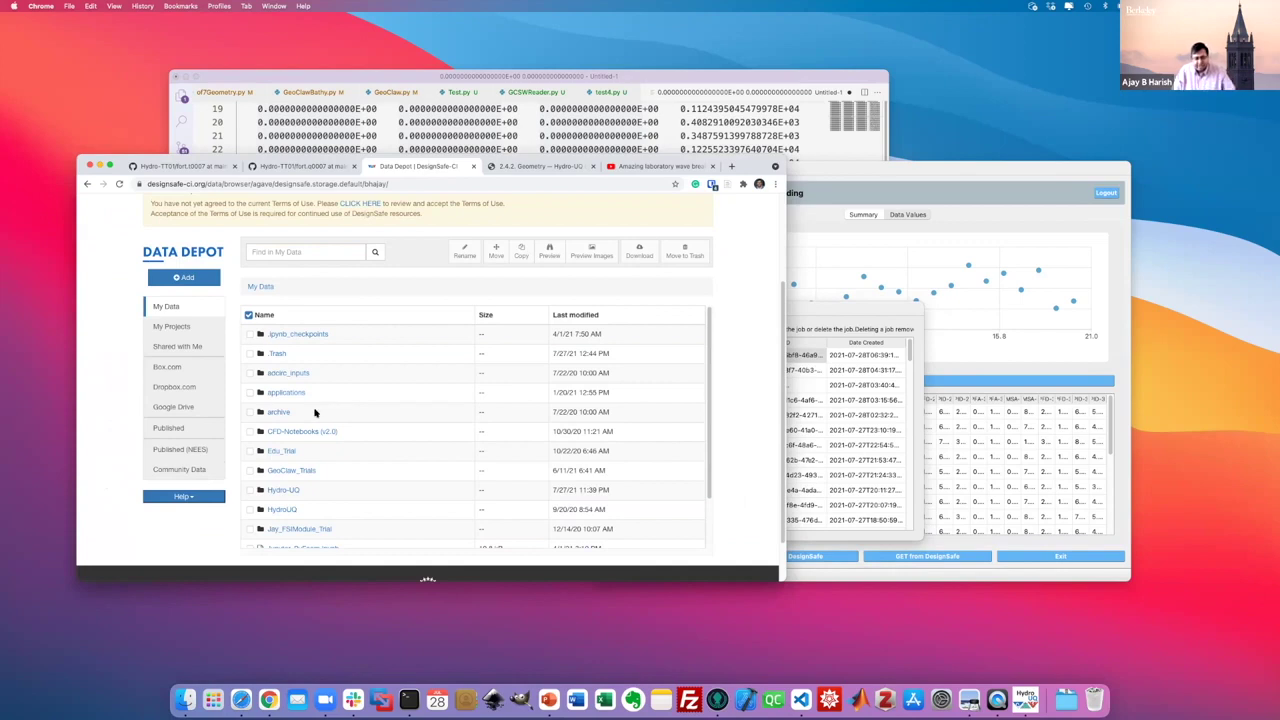
{"action": "left_click", "coordinate": [278, 413]}
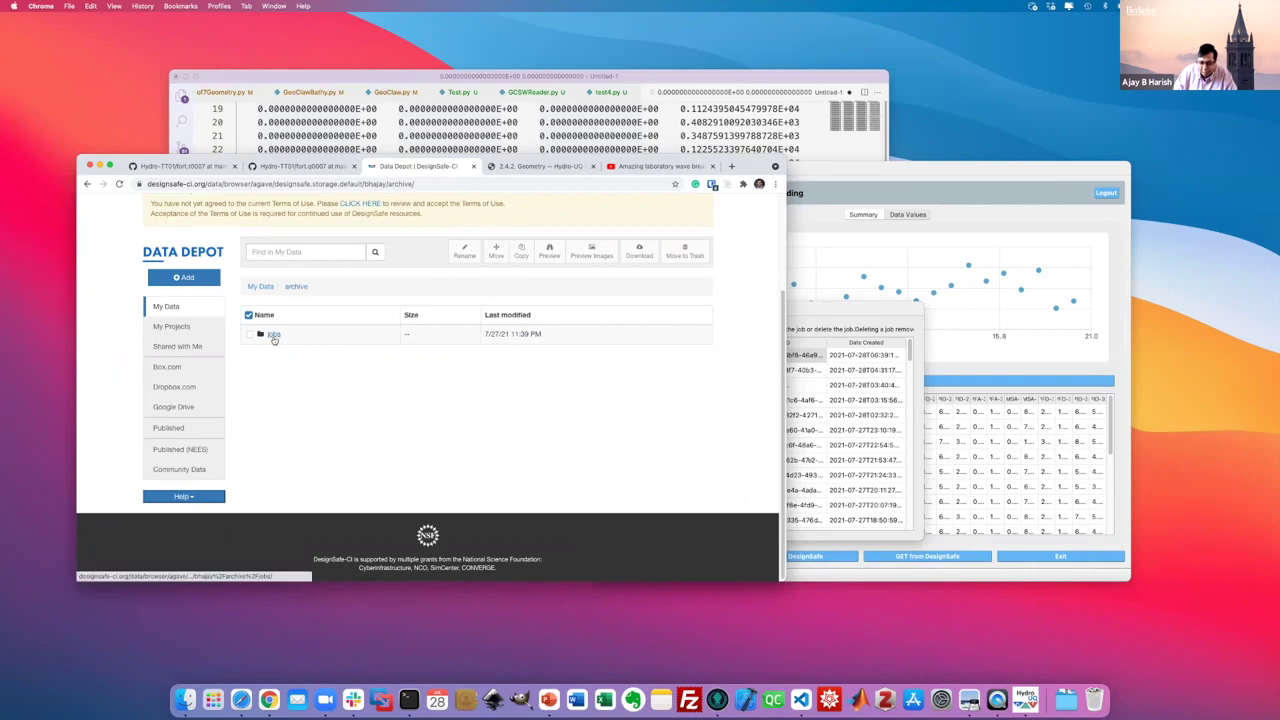
{"action": "left_click", "coordinate": [274, 336]}
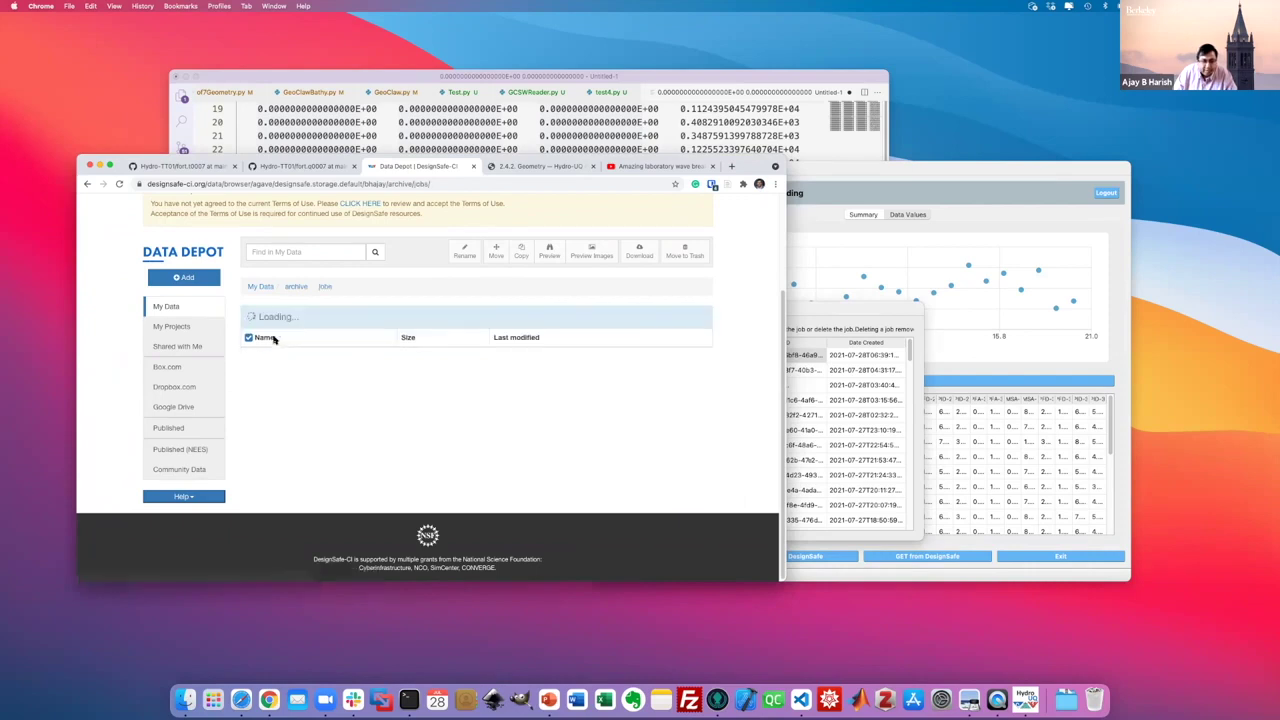
{"action": "scroll", "coordinate": [314, 423], "scroll_direction": "down", "scroll_amount": 2}
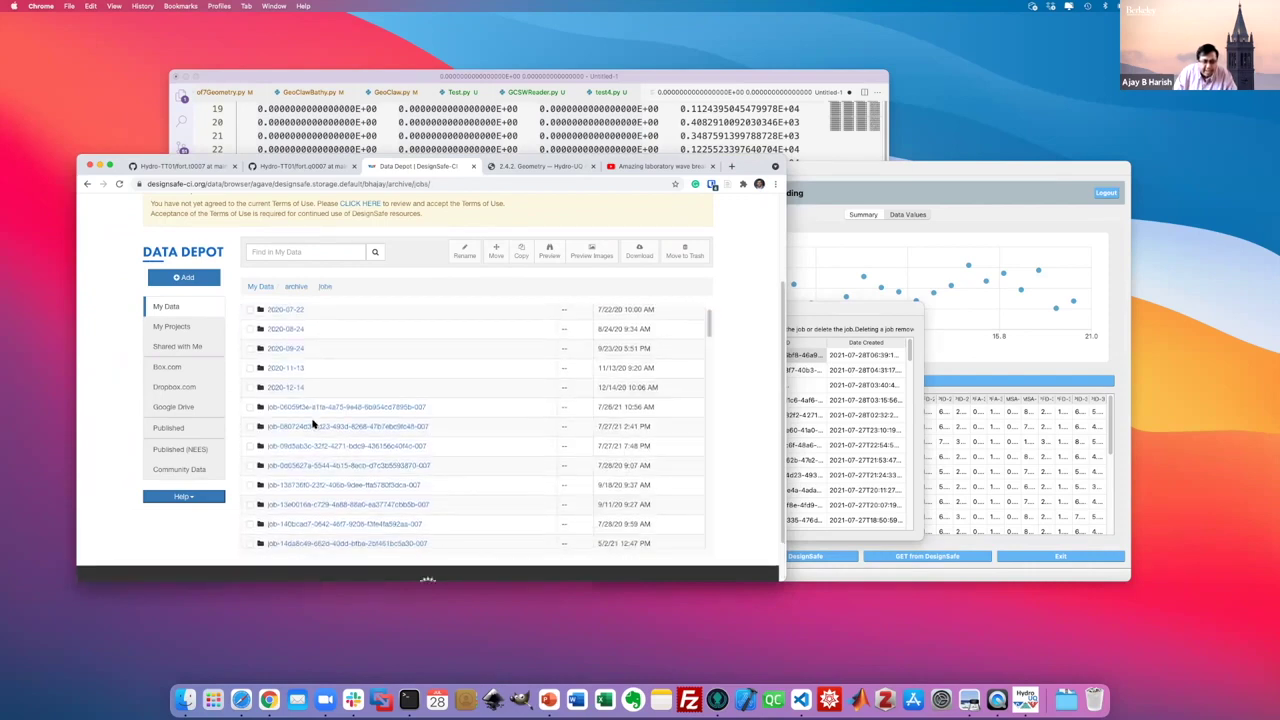
{"action": "left_click", "coordinate": [805, 356]}
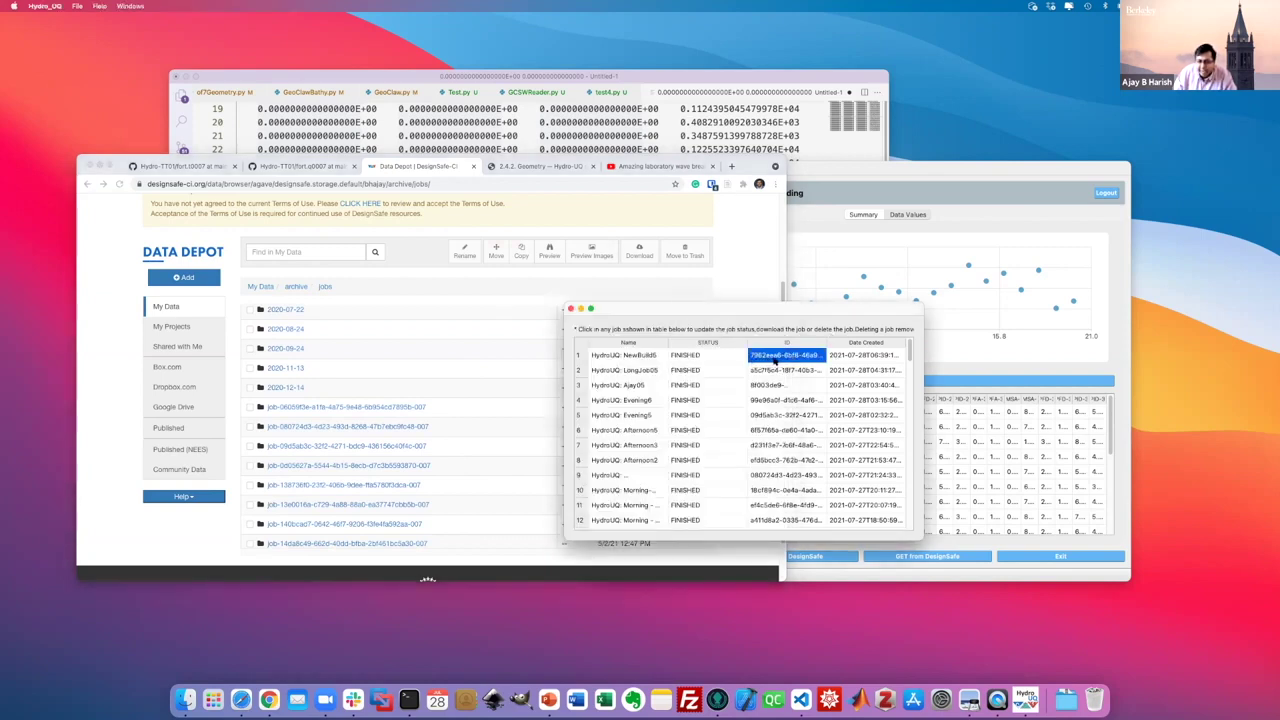
Step: Find and open the job-7962eea6 folder matching the NewBuild5 job ID in Data Depot
{"action": "left_click", "coordinate": [445, 360]}
{"action": "scroll", "coordinate": [450, 434], "scroll_direction": "up", "scroll_amount": 2}
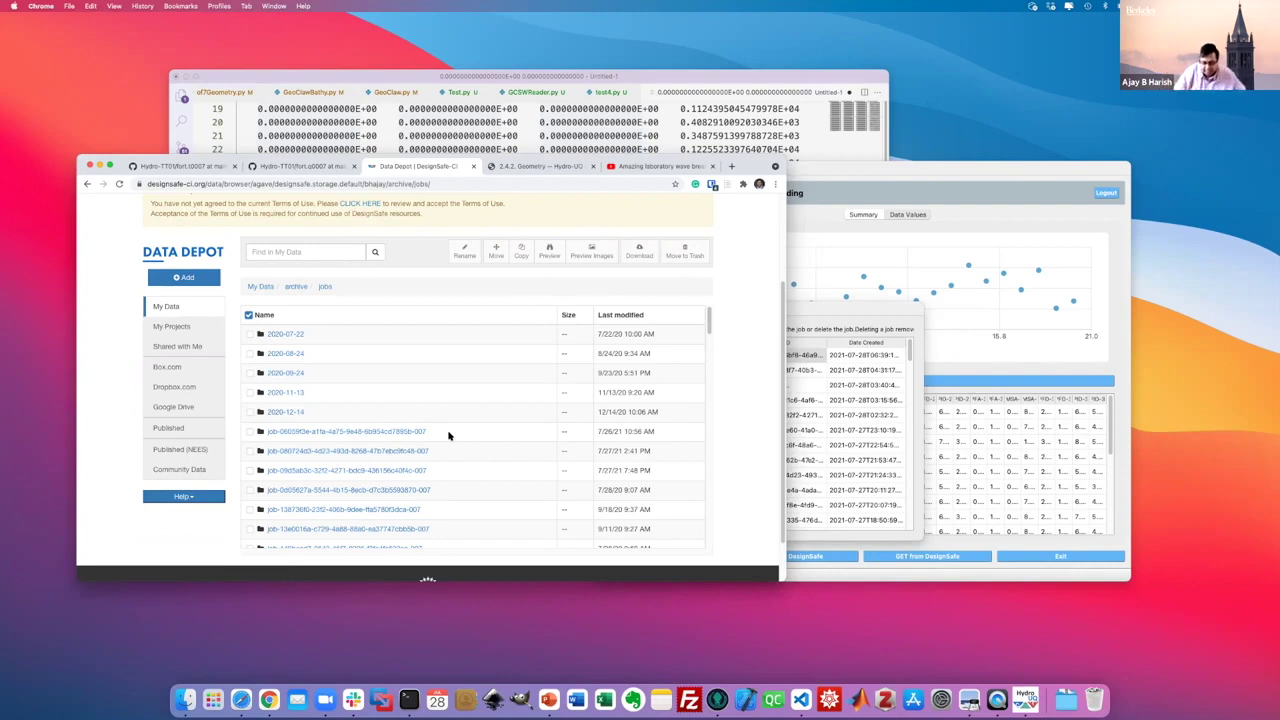
{"action": "scroll", "coordinate": [448, 435], "scroll_direction": "down", "scroll_amount": 3}
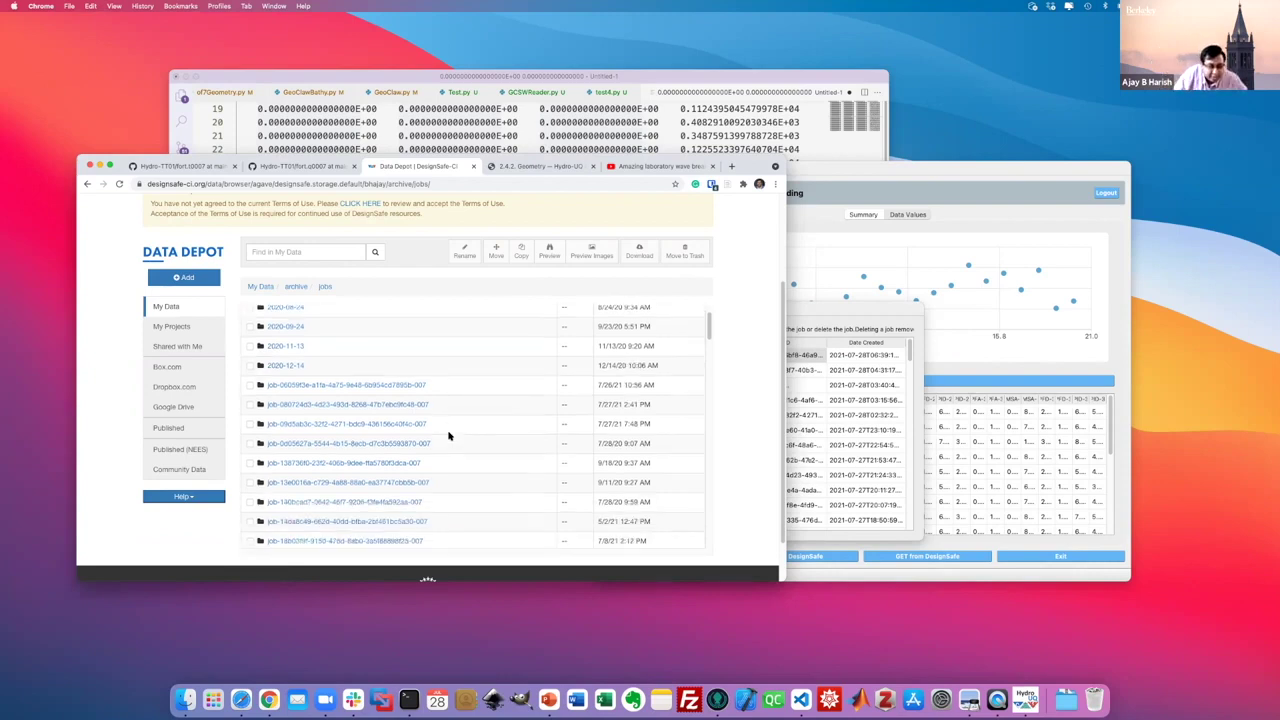
{"action": "right_click", "coordinate": [829, 371]}
{"action": "left_click", "coordinate": [390, 402]}
{"action": "scroll", "coordinate": [390, 402], "scroll_direction": "down", "scroll_amount": 6}
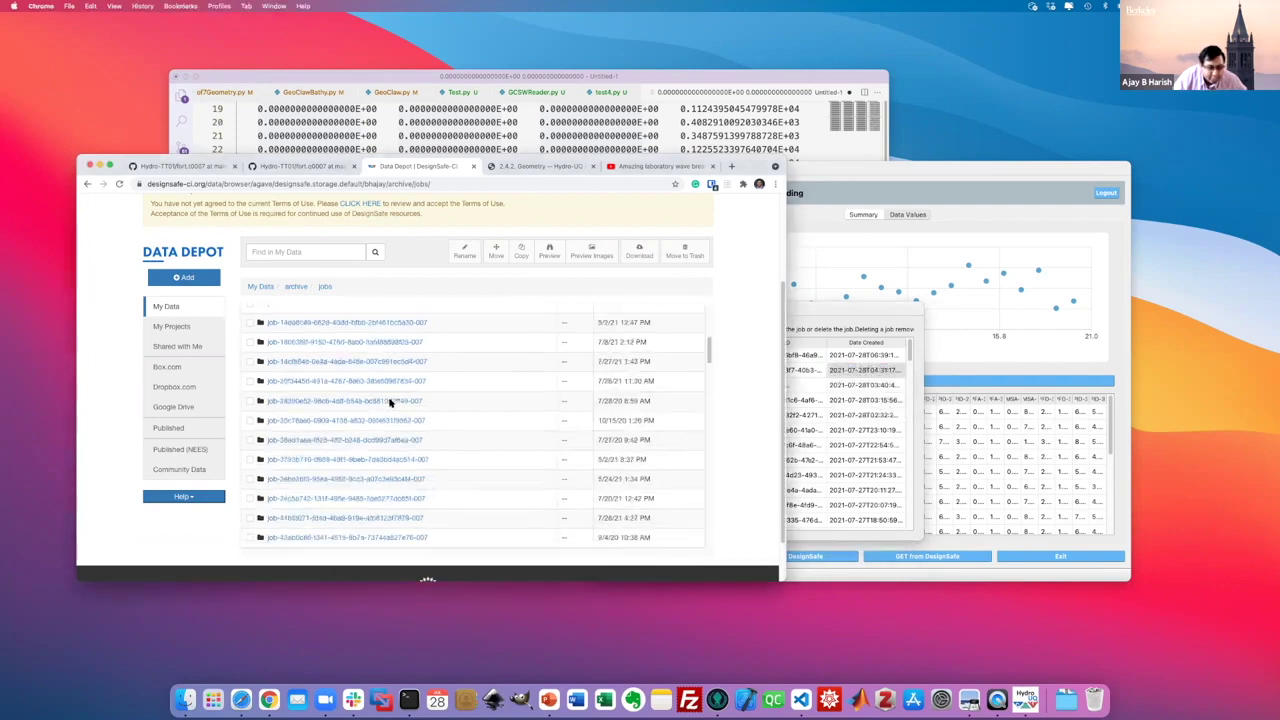
{"action": "scroll", "coordinate": [390, 402], "scroll_direction": "down", "scroll_amount": 2}
{"action": "scroll", "coordinate": [276, 400], "scroll_direction": "down", "scroll_amount": 4}
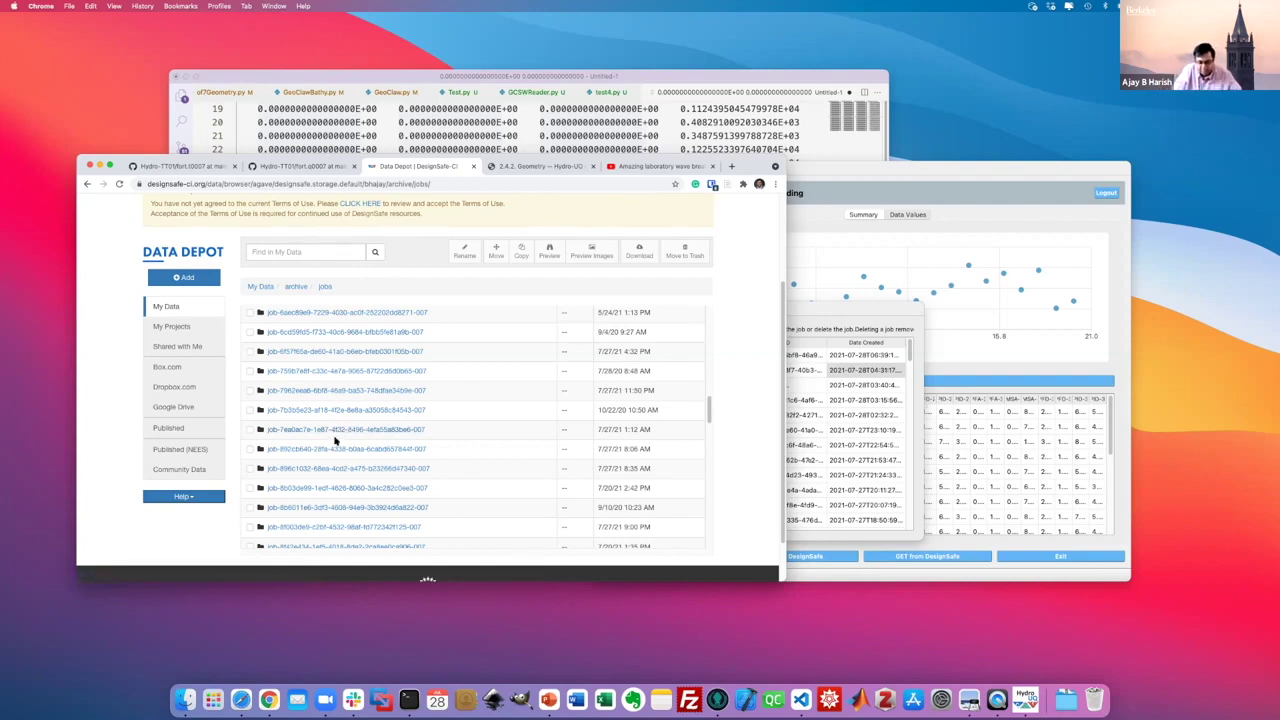
{"action": "left_click", "coordinate": [350, 391]}
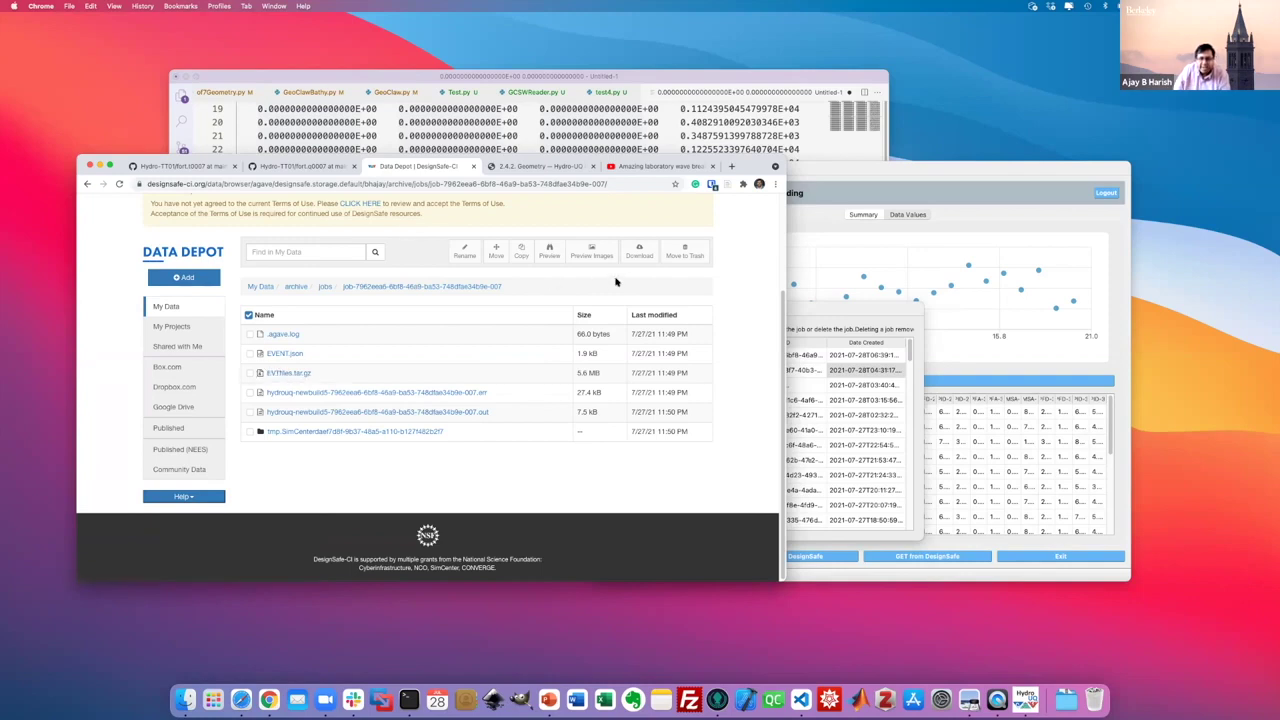
Step: Download EVTfiles.tar.gz from the job folder and extract it from the Dock's Downloads stack
{"action": "left_click", "coordinate": [249, 373]}
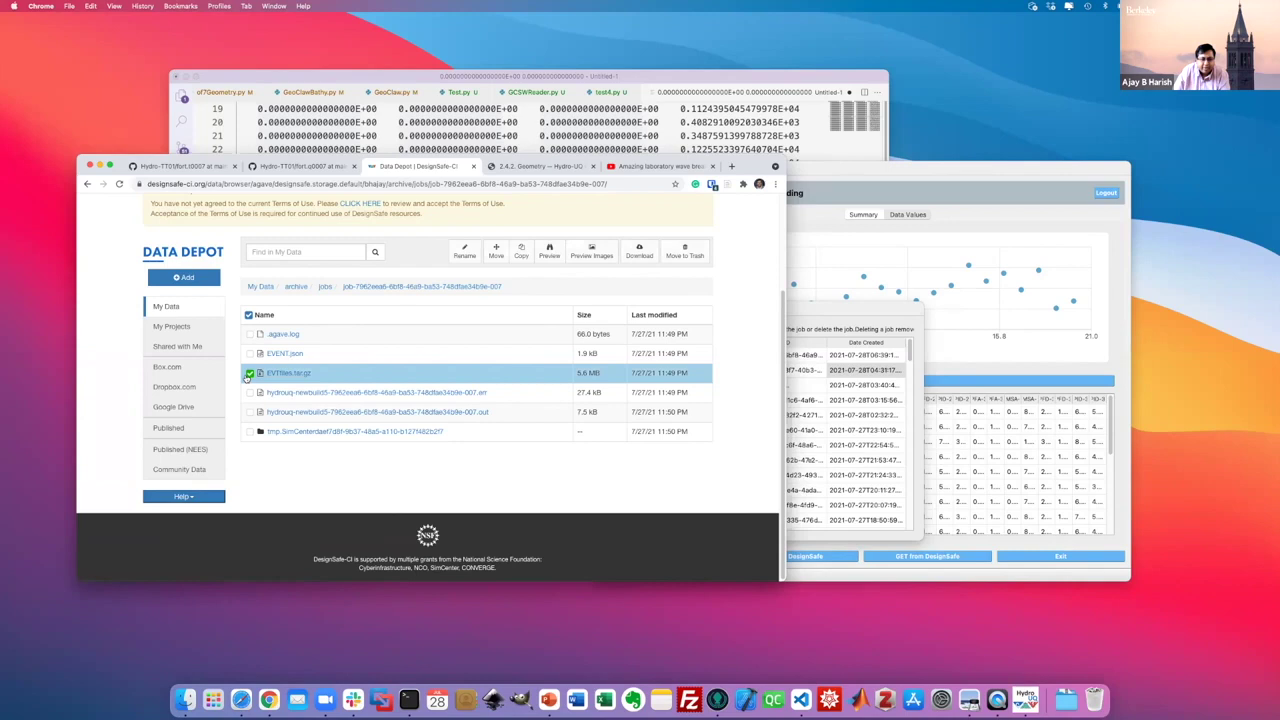
{"action": "left_click", "coordinate": [648, 257]}
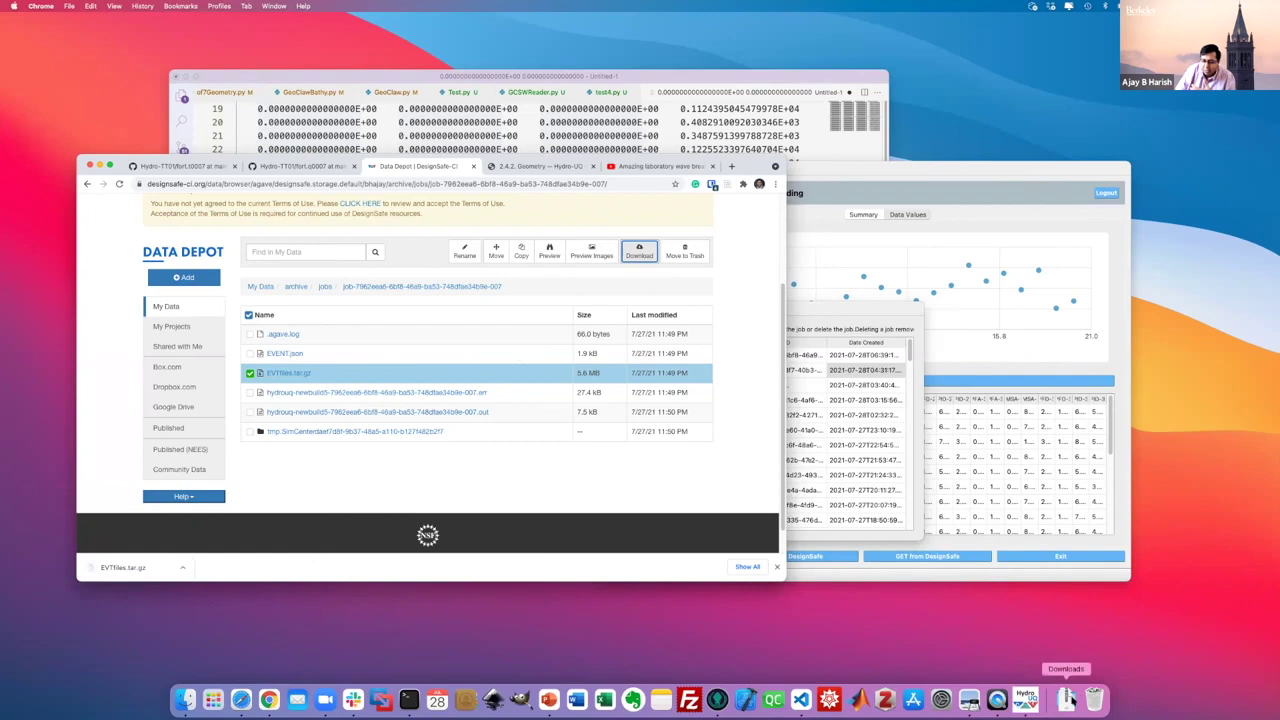
{"action": "left_click", "coordinate": [1066, 700]}
{"action": "left_click", "coordinate": [1066, 657]}
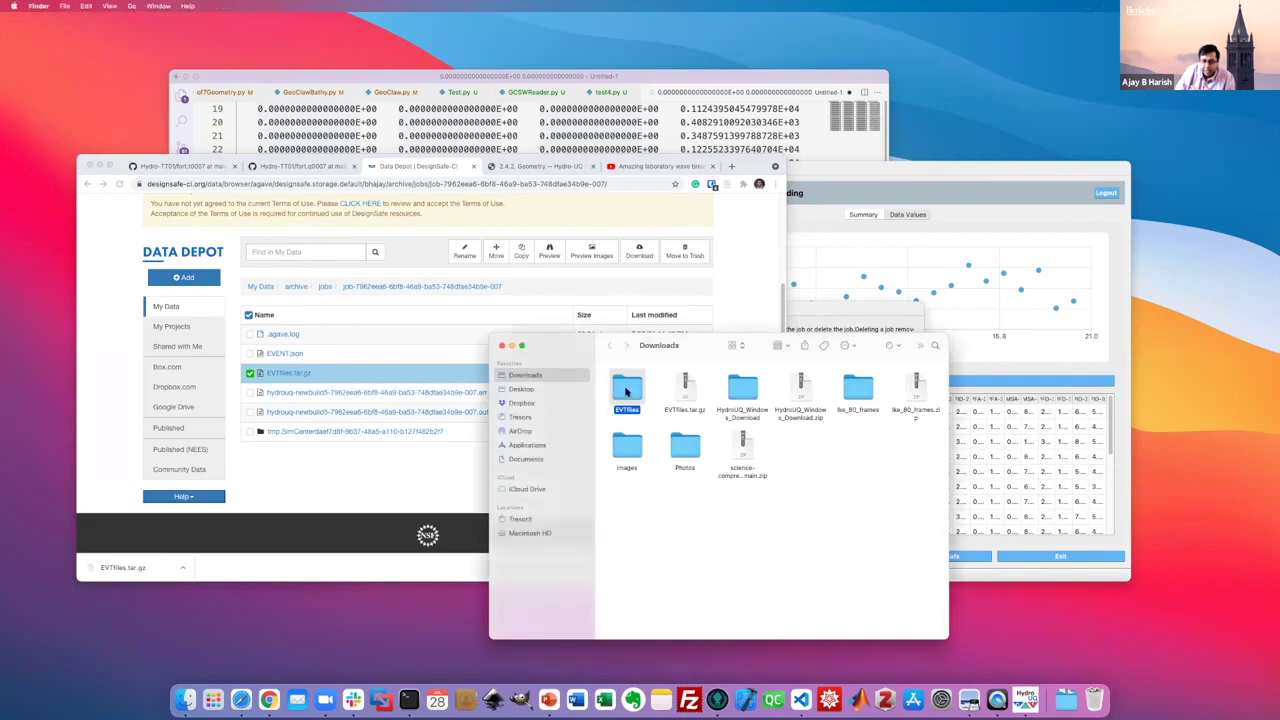
Step: Open the extracted EVTfiles folder and review its 0.org, constant and system folders and caserun.sh script
{"action": "double_click", "coordinate": [626, 392]}
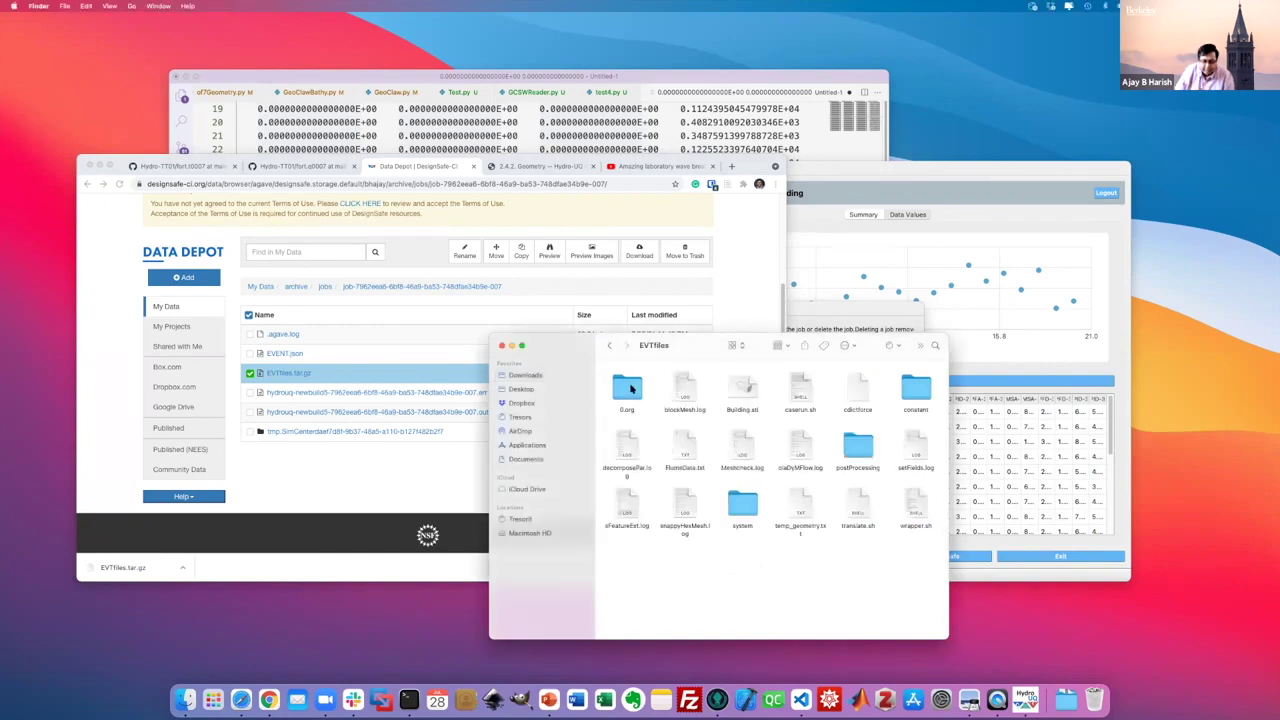
{"action": "left_click", "coordinate": [630, 390]}
{"action": "left_click", "coordinate": [904, 388], "text": "super"}
{"action": "left_click", "coordinate": [747, 505], "text": "super"}
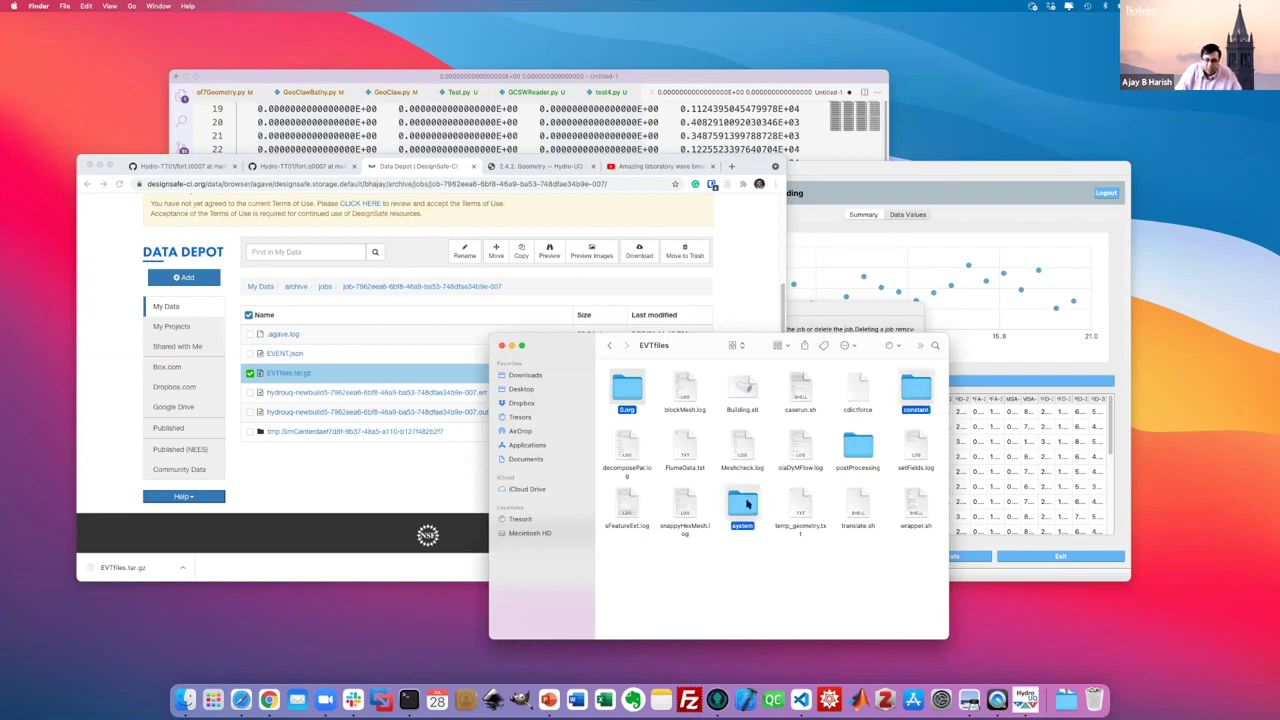
{"action": "left_click", "coordinate": [786, 405]}
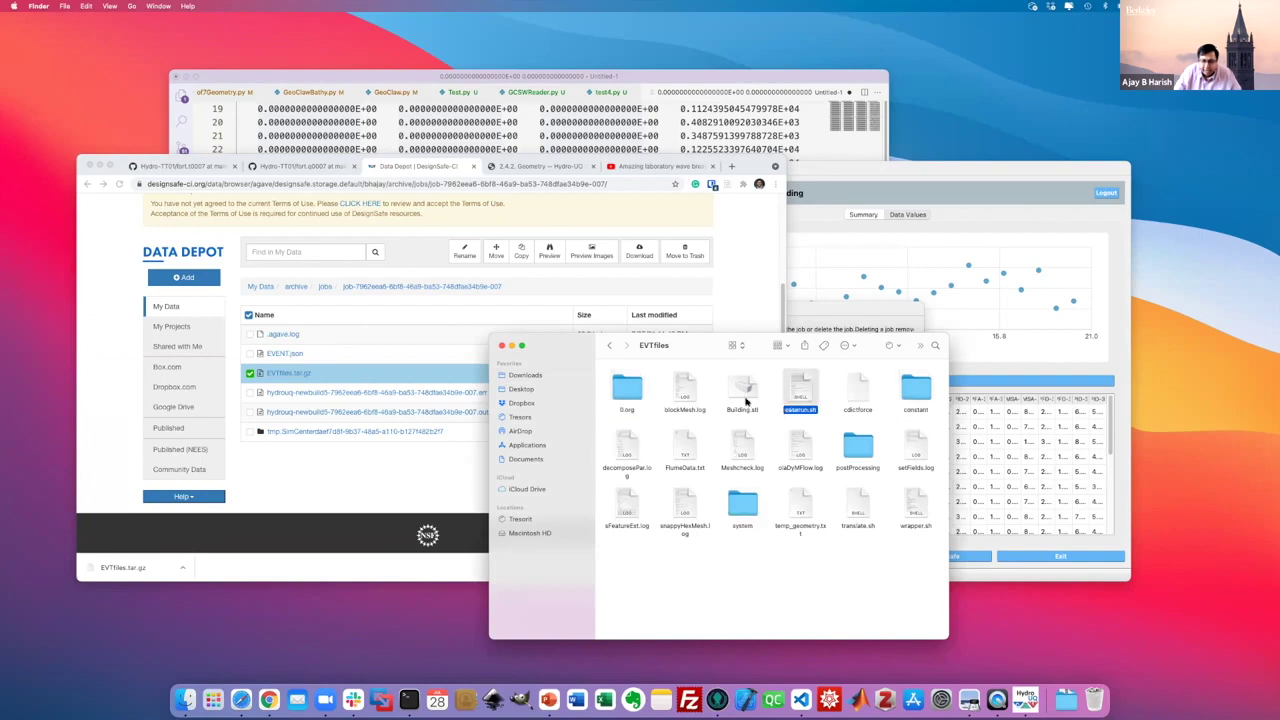
Step: Inspect the constant/triSurface geometry files: Building.stl, Bottom.stl, Exit.stl, Left.stl, Entry.eMesh and Entry.stl
{"action": "double_click", "coordinate": [918, 392]}
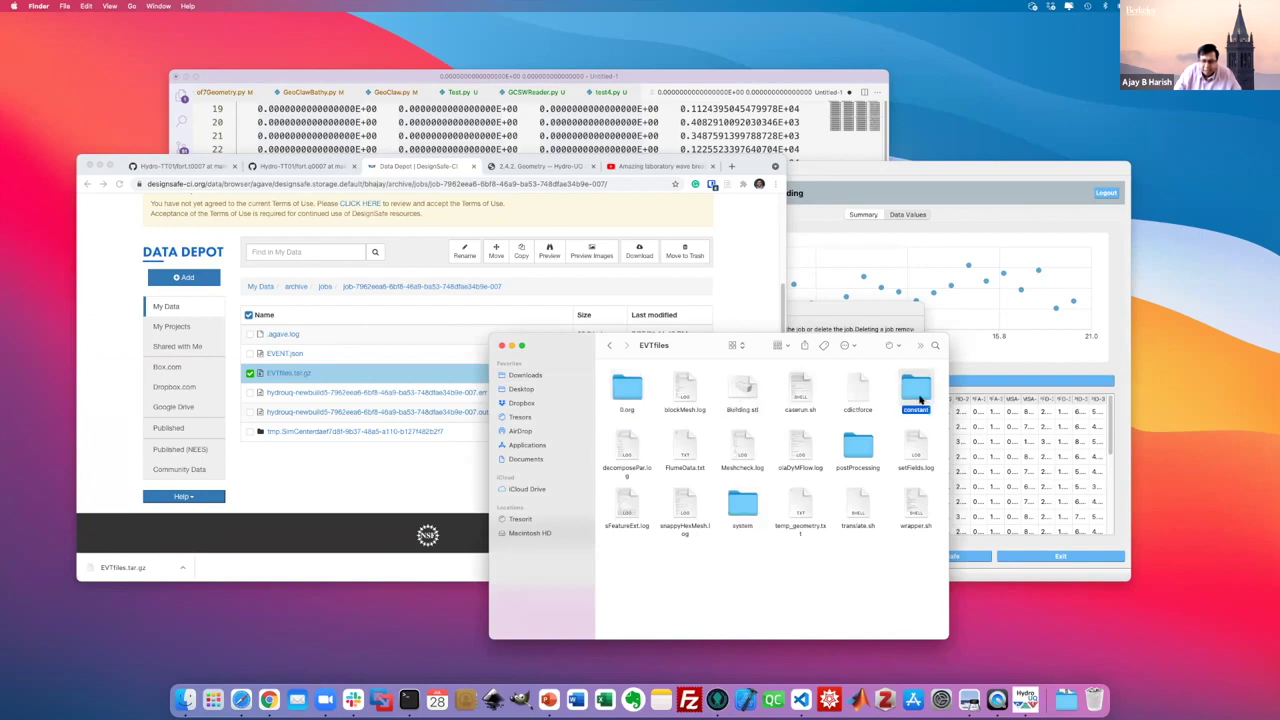
{"action": "double_click", "coordinate": [918, 390]}
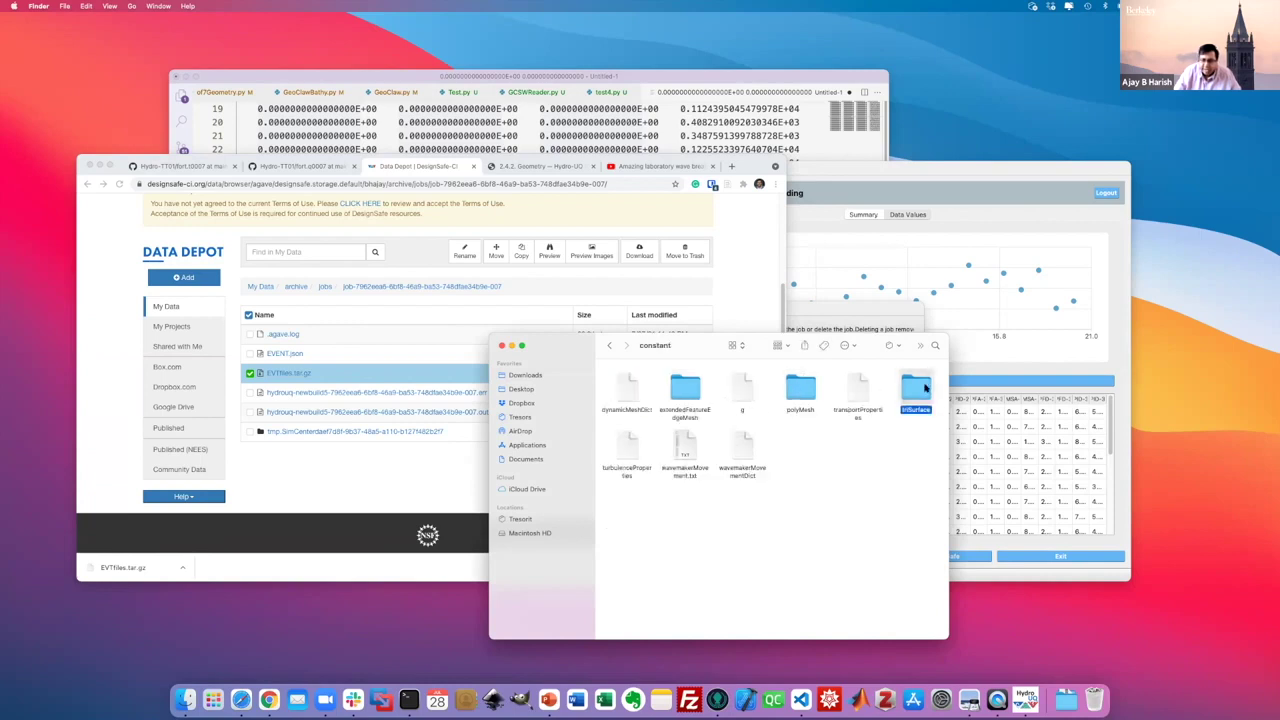
{"action": "left_click_drag", "start_coordinate": [650, 558], "coordinate": [920, 375]}
{"action": "left_click", "coordinate": [812, 558]}
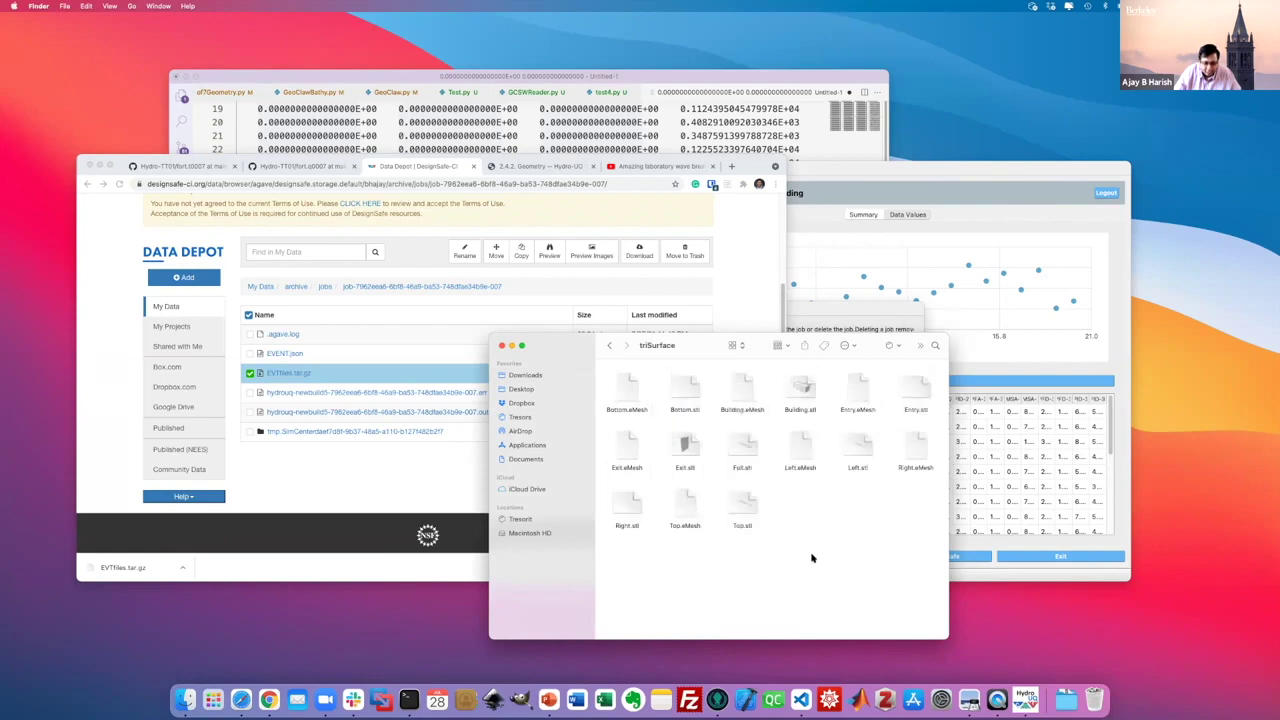
{"action": "left_click", "coordinate": [799, 386]}
{"action": "left_click", "coordinate": [685, 390]}
{"action": "left_click", "coordinate": [686, 444]}
{"action": "left_click", "coordinate": [850, 450]}
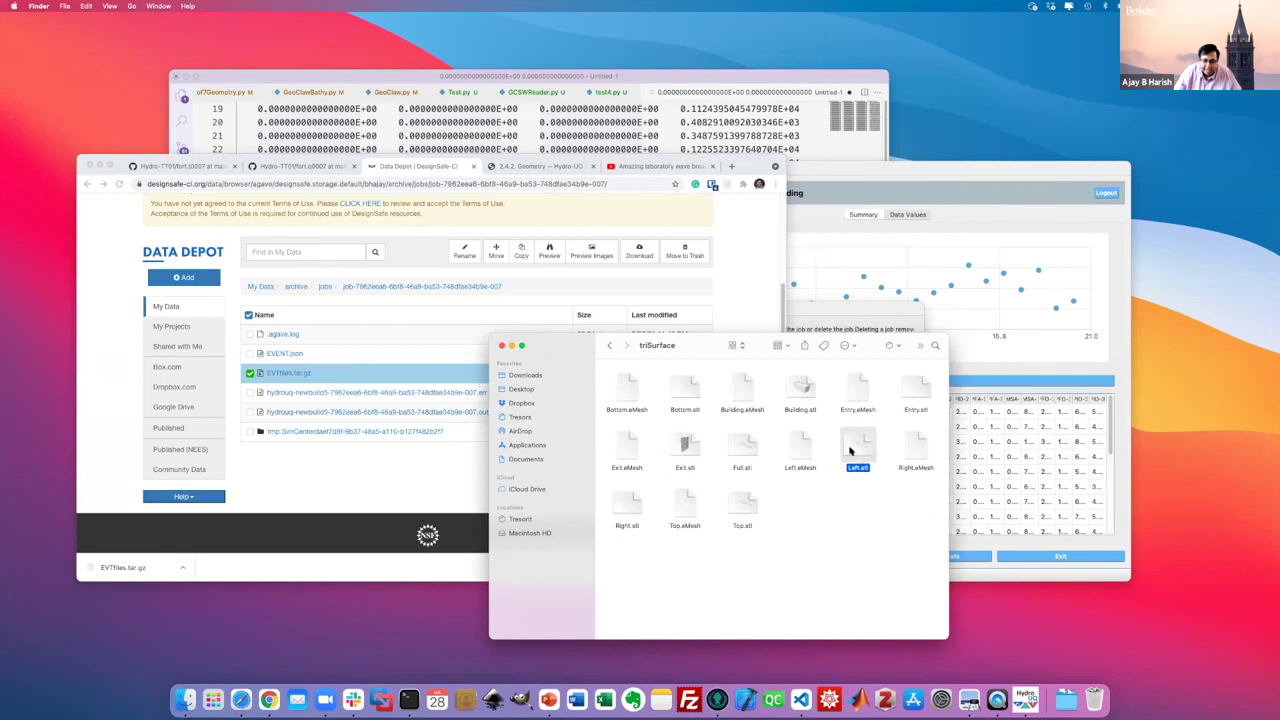
{"action": "left_click", "coordinate": [851, 396]}
{"action": "left_click", "coordinate": [916, 397]}
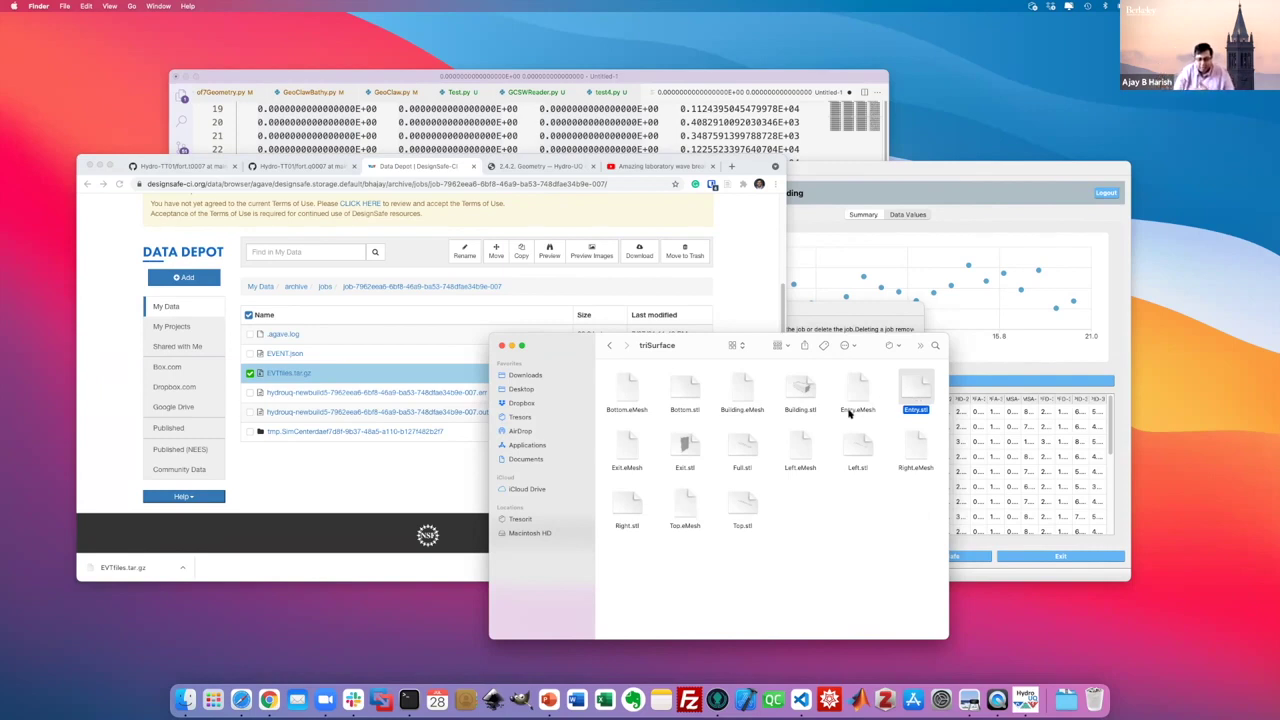
Step: Go to EVTfiles/postProcessing/buildingsForces/0 and open forces.dat and forces_bins.dat in Visual Studio Code
{"action": "left_click", "coordinate": [606, 347]}
{"action": "left_click", "coordinate": [605, 348]}
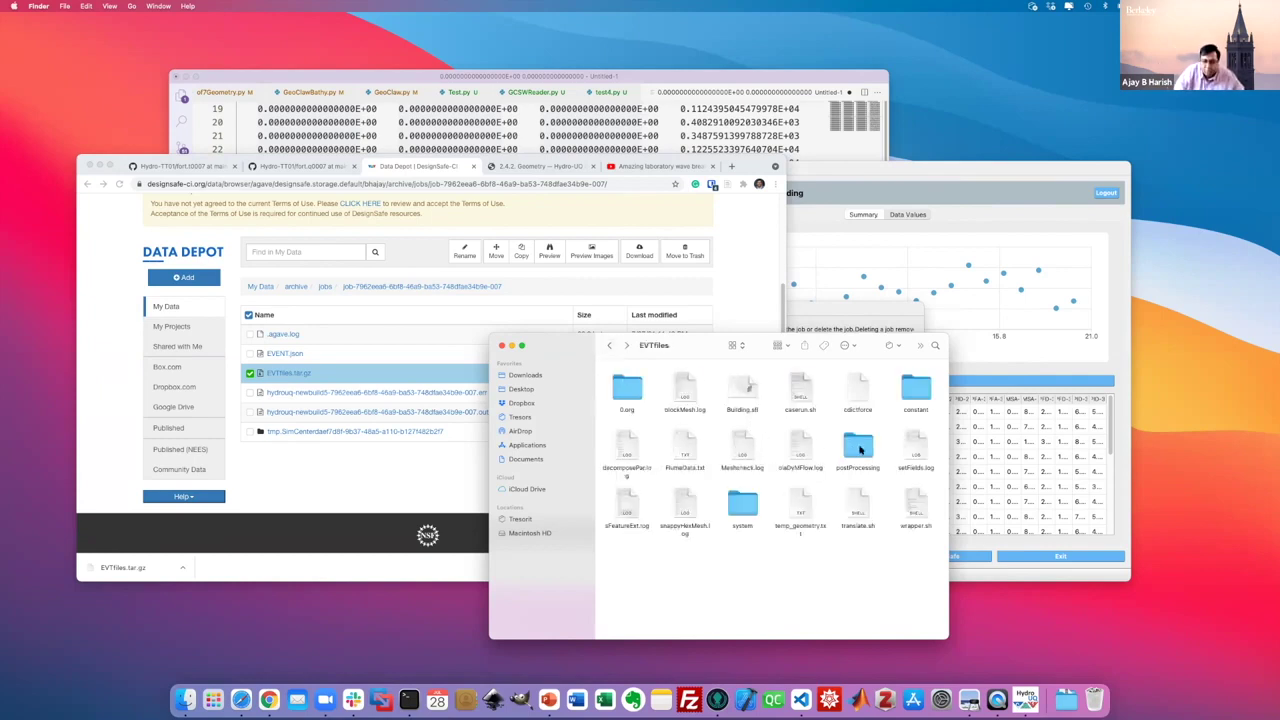
{"action": "left_click", "coordinate": [609, 346]}
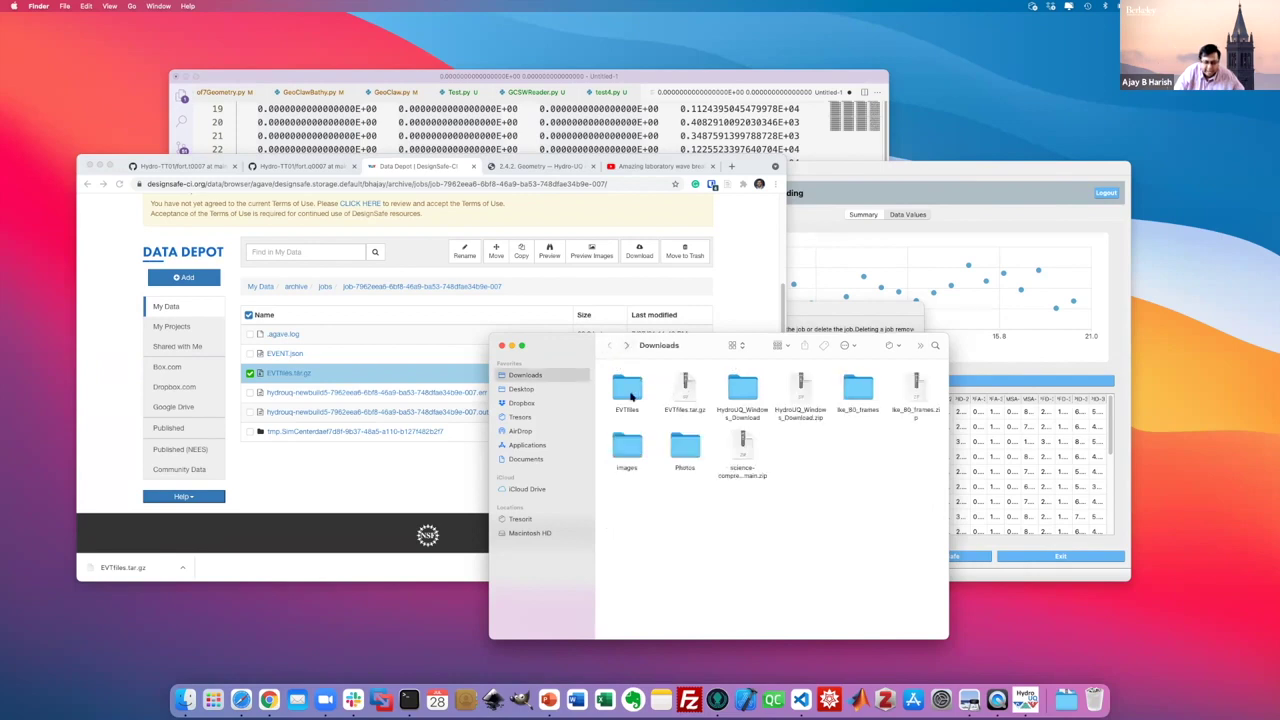
{"action": "double_click", "coordinate": [631, 397]}
{"action": "left_click", "coordinate": [858, 450]}
{"action": "double_click", "coordinate": [858, 450]}
{"action": "double_click", "coordinate": [616, 389]}
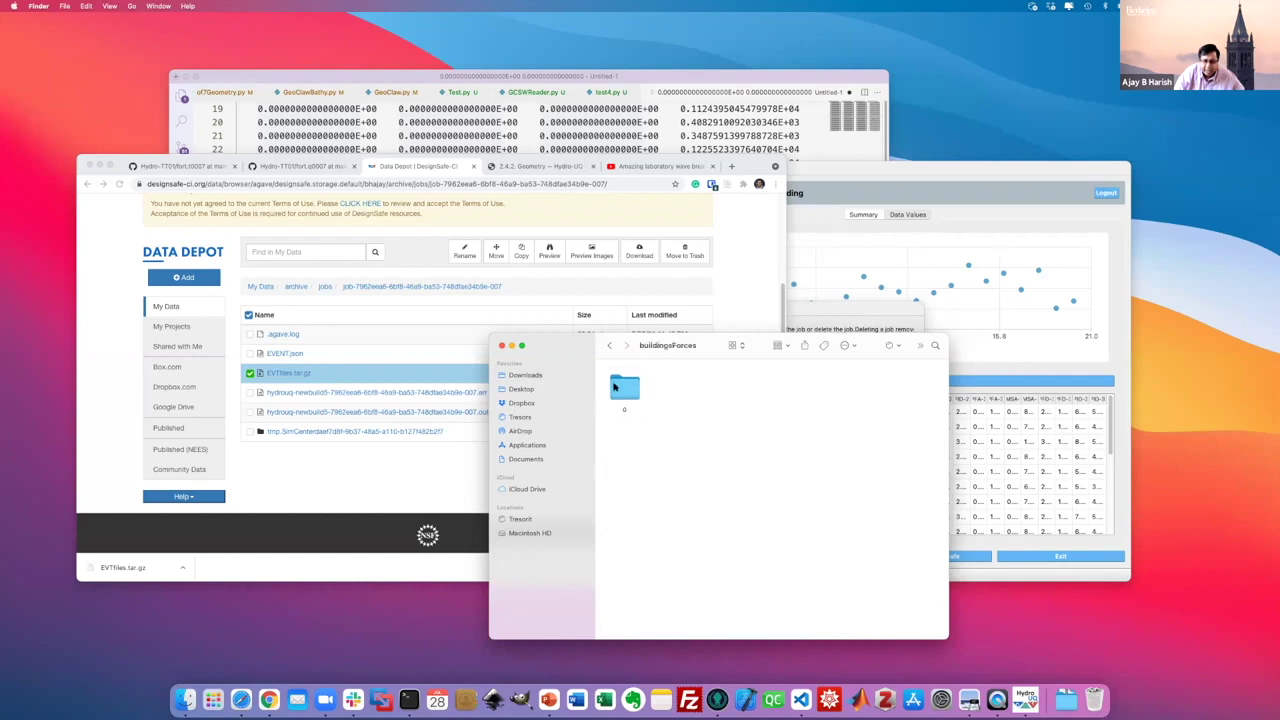
{"action": "double_click", "coordinate": [622, 388]}
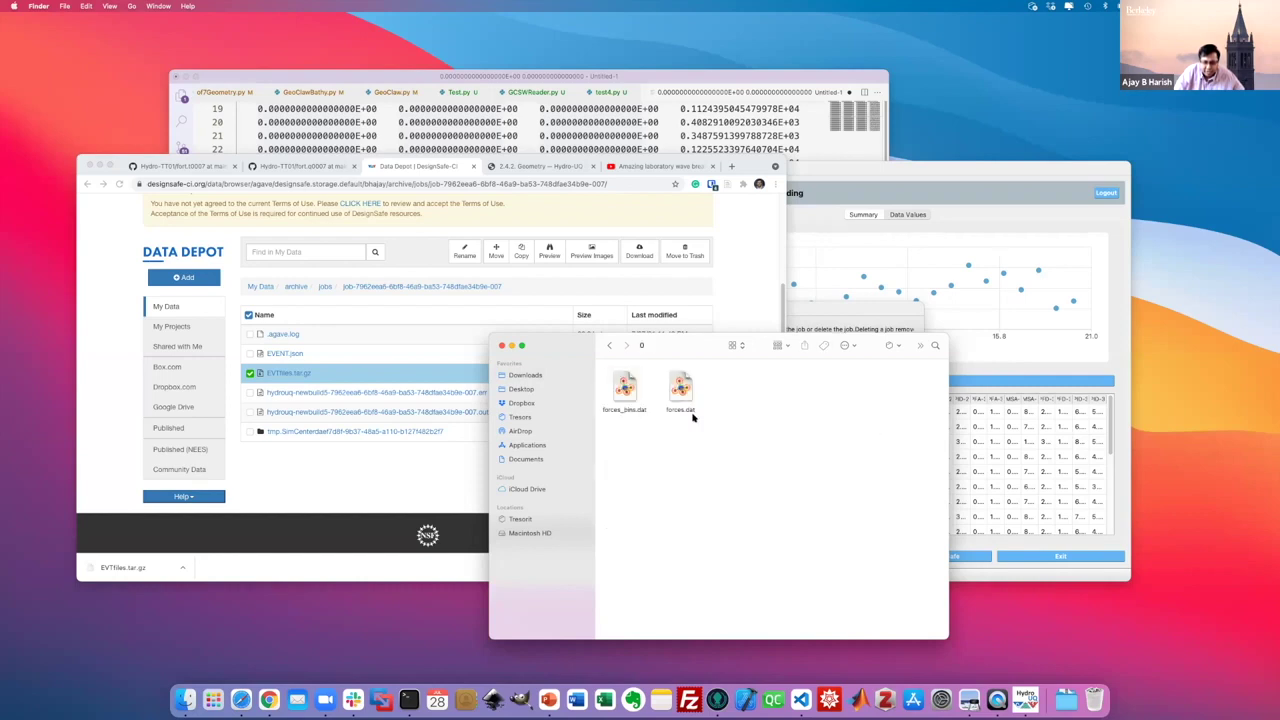
{"action": "left_click_drag", "start_coordinate": [697, 436], "coordinate": [622, 372]}
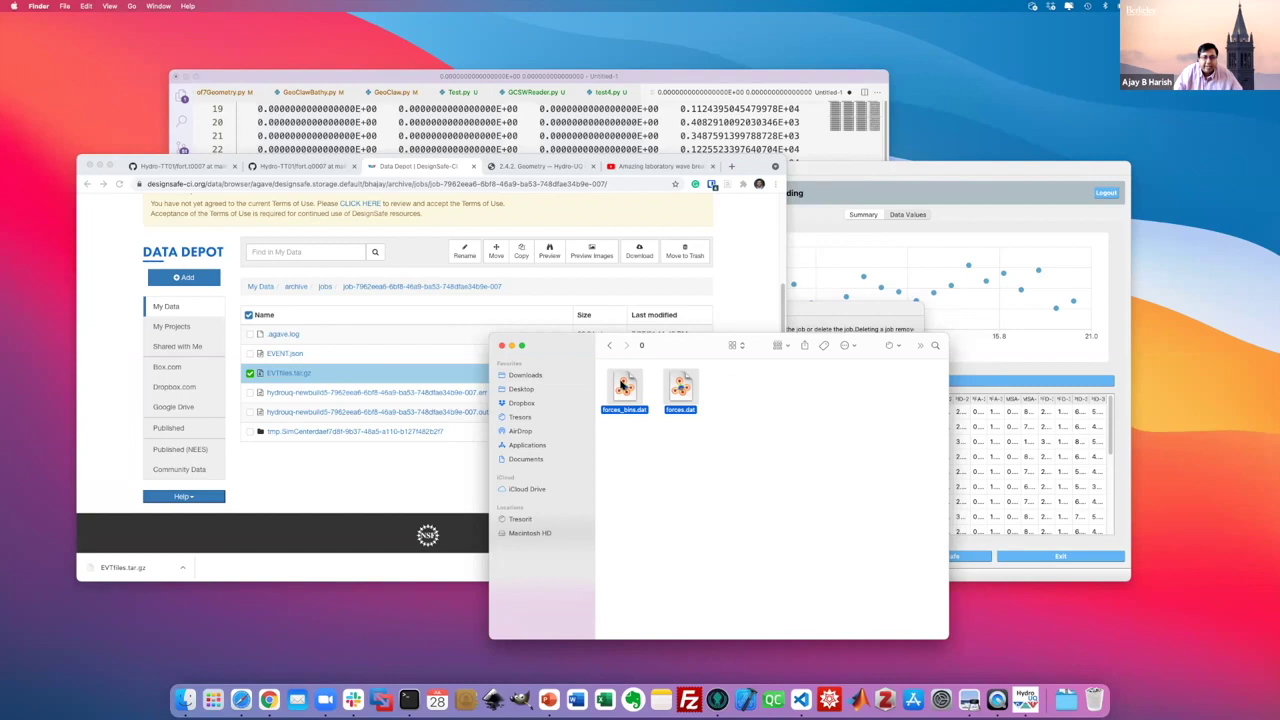
{"action": "left_click_drag", "start_coordinate": [573, 277], "coordinate": [671, 118]}
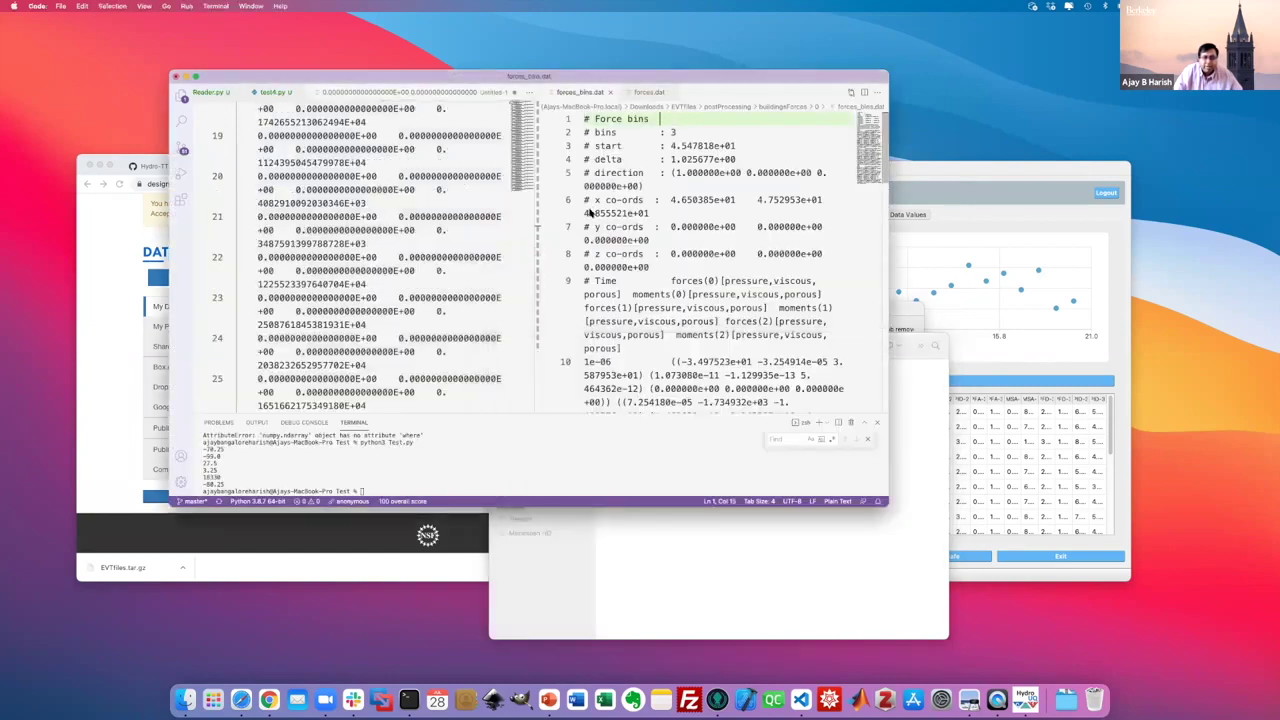
Step: Merge both force file tabs into the left editor group and highlight the first time value 1e-06
{"action": "left_click_drag", "start_coordinate": [590, 95], "coordinate": [335, 92]}
{"action": "left_click_drag", "start_coordinate": [580, 93], "coordinate": [455, 93]}
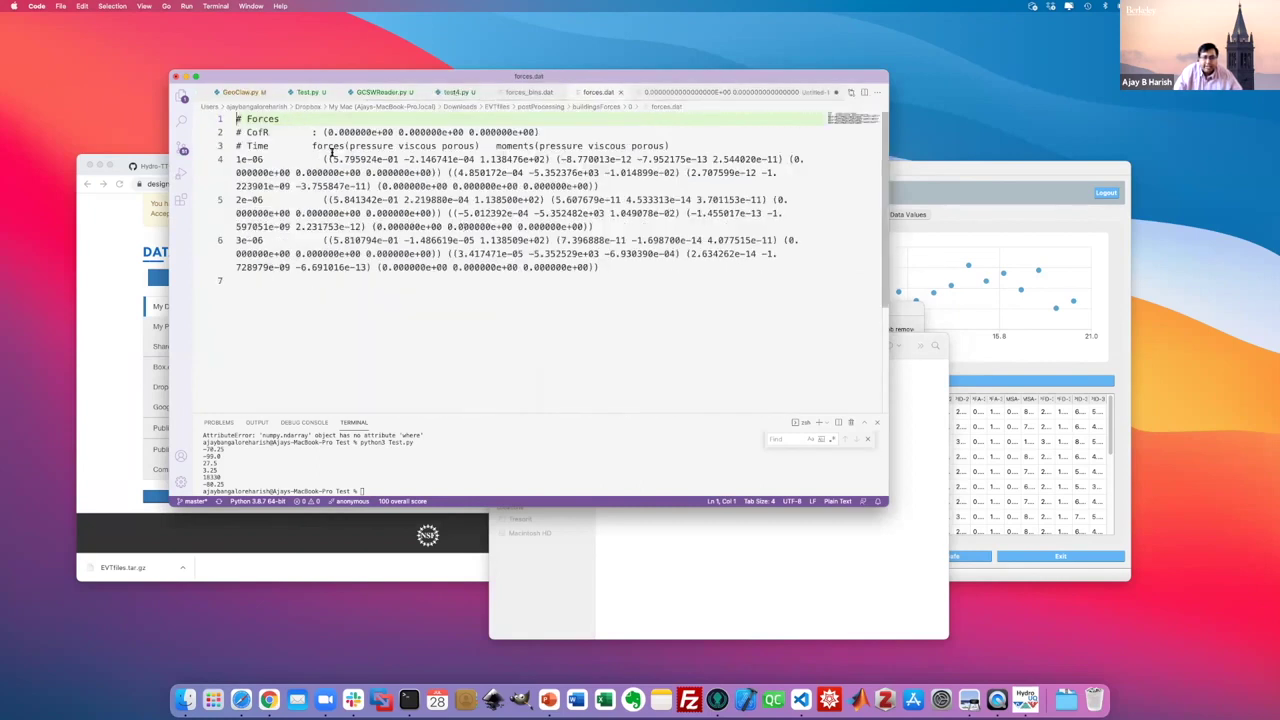
{"action": "left_click_drag", "start_coordinate": [279, 159], "coordinate": [232, 160]}
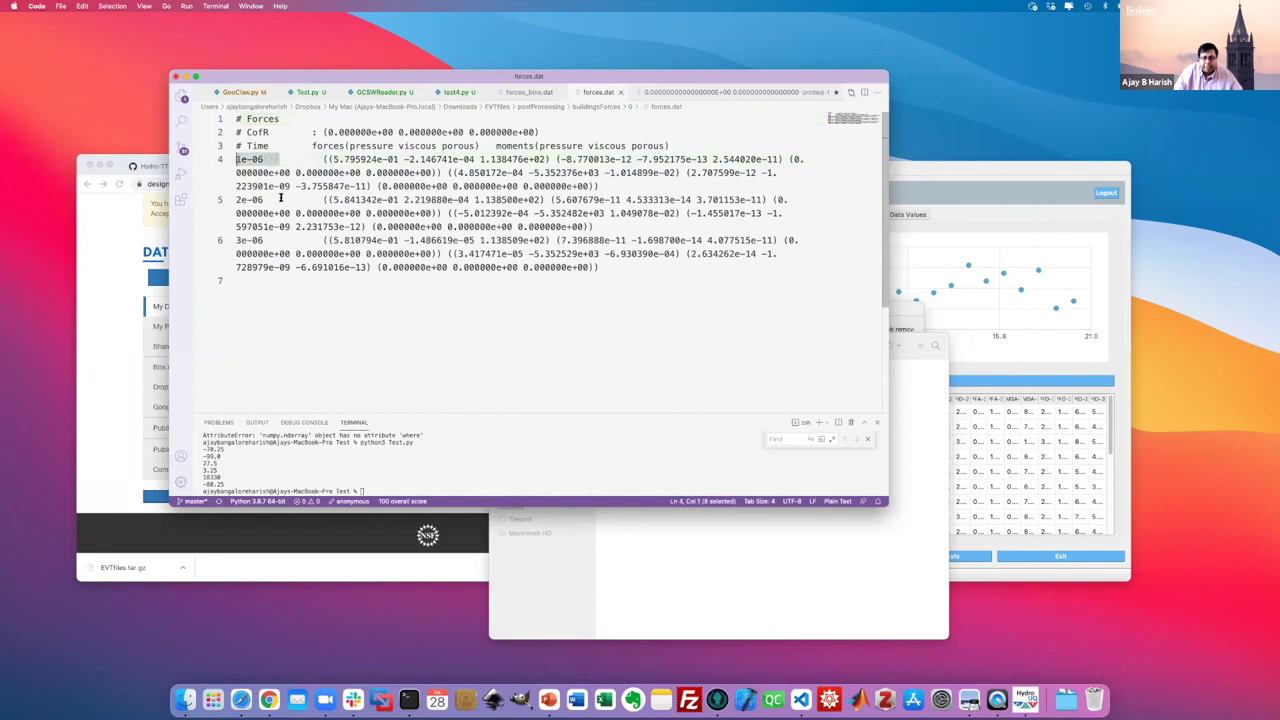
{"action": "left_click", "coordinate": [291, 227]}
Step: Highlight the force records on lines 4–6 of forces.dat, then view forces_bins.dat with its 3 bins
{"action": "left_click_drag", "start_coordinate": [607, 262], "coordinate": [231, 160]}
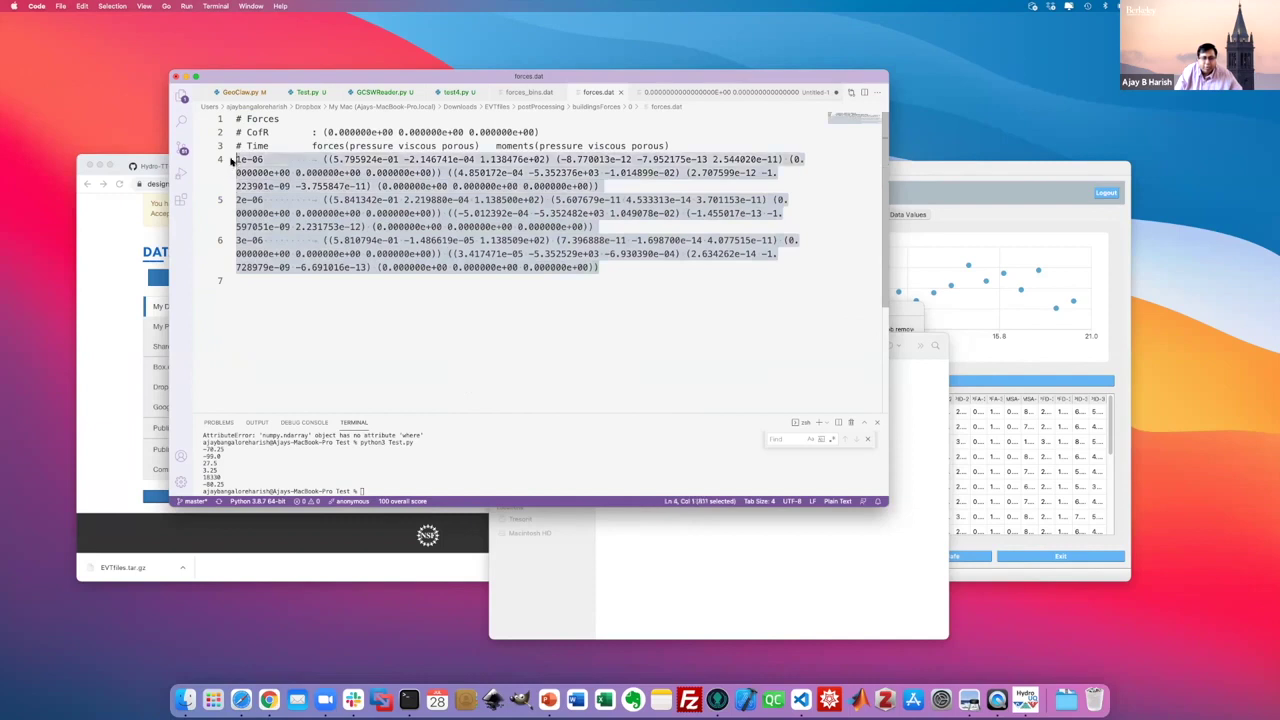
{"action": "left_click", "coordinate": [325, 159]}
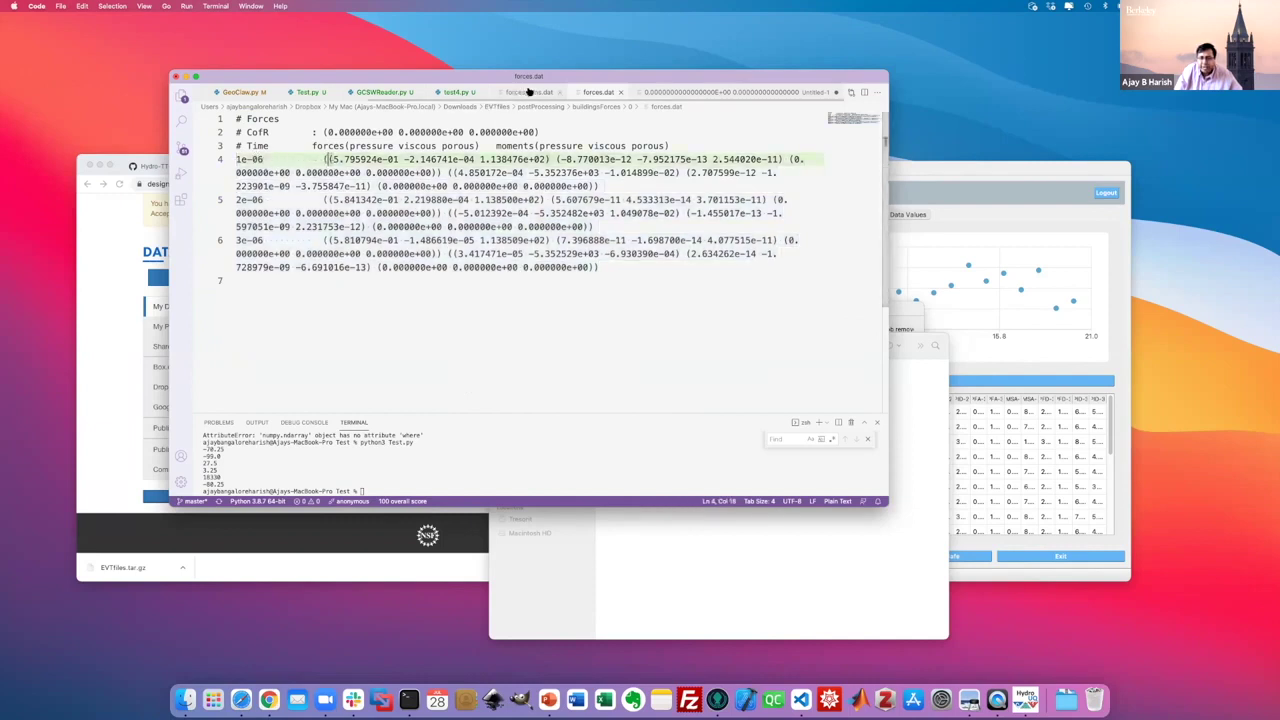
{"action": "left_click", "coordinate": [529, 92]}
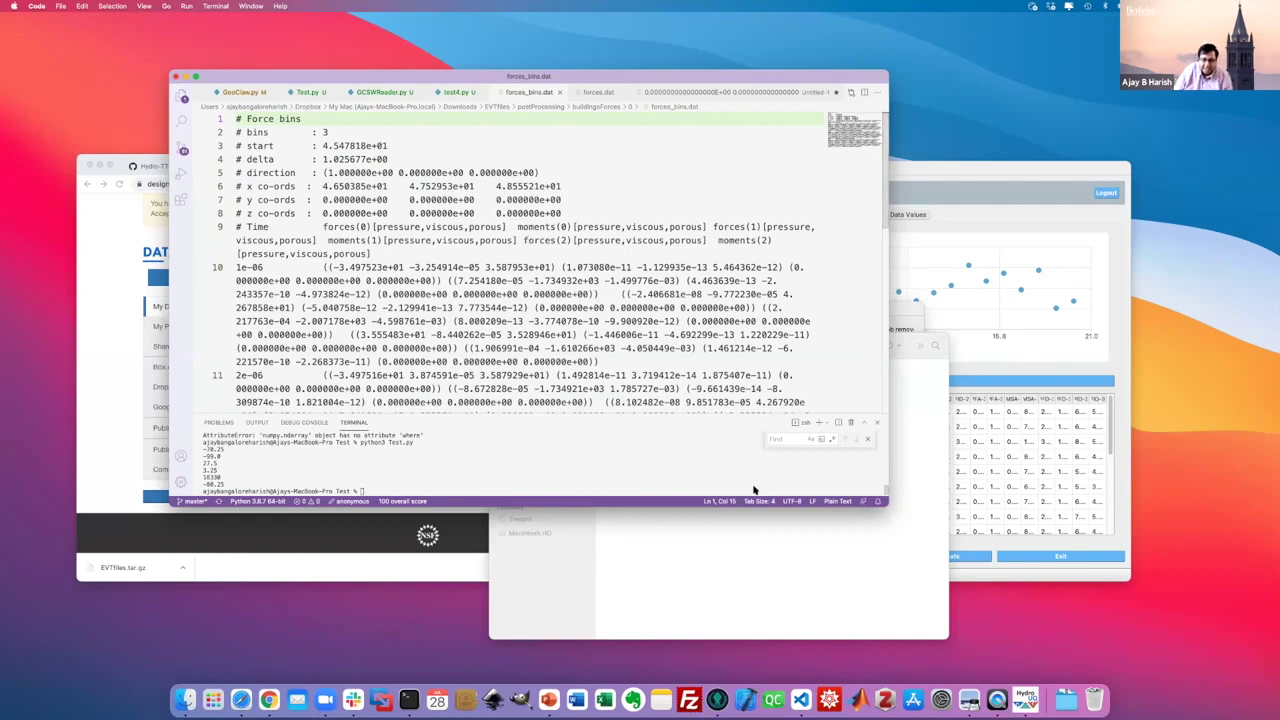
{"action": "left_click", "coordinate": [800, 530]}
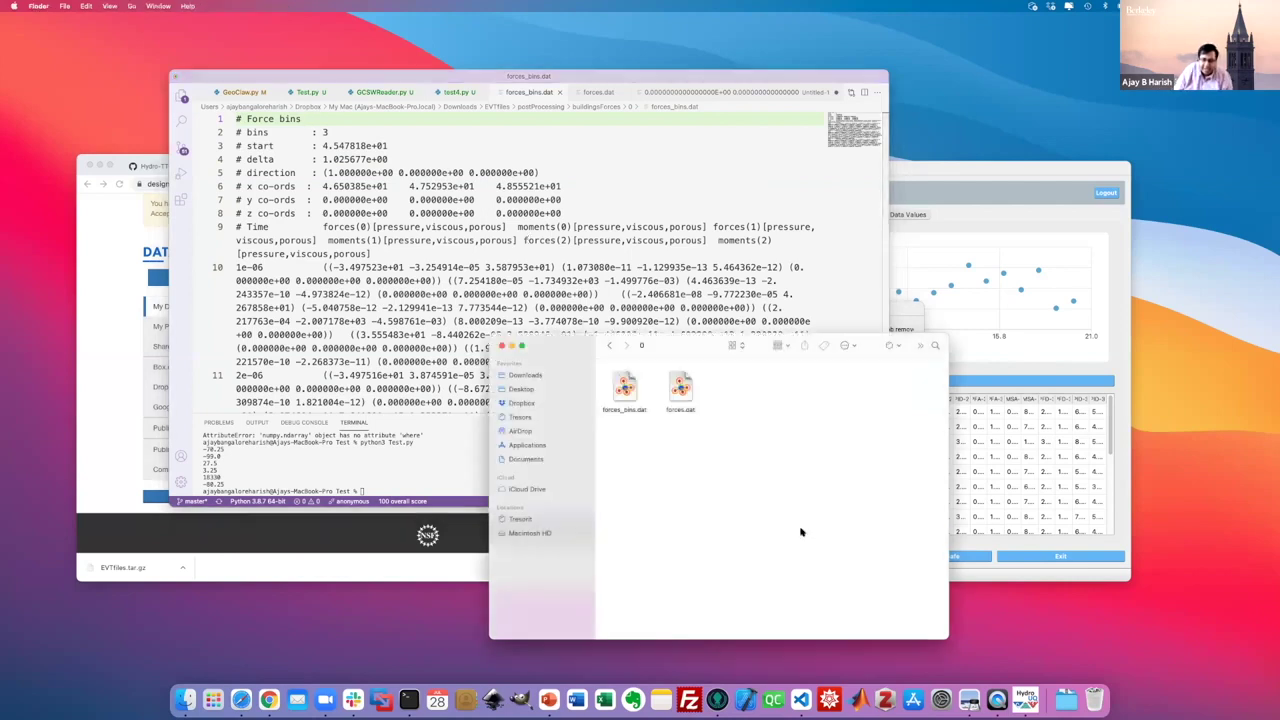
Step: Leave the force .dat folder in Finder and bring back the Data Depot job listing in Chrome
{"action": "left_click", "coordinate": [613, 350]}
{"action": "left_click", "coordinate": [103, 403]}
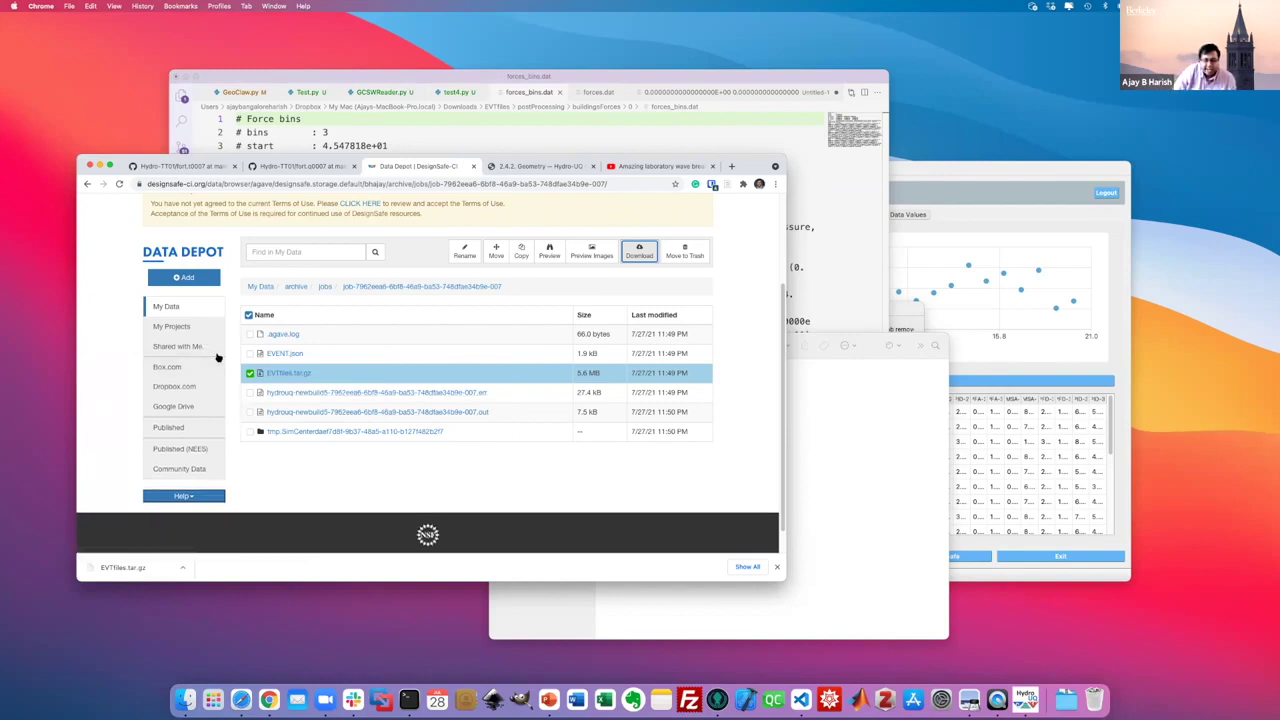
{"action": "left_click", "coordinate": [285, 375]}
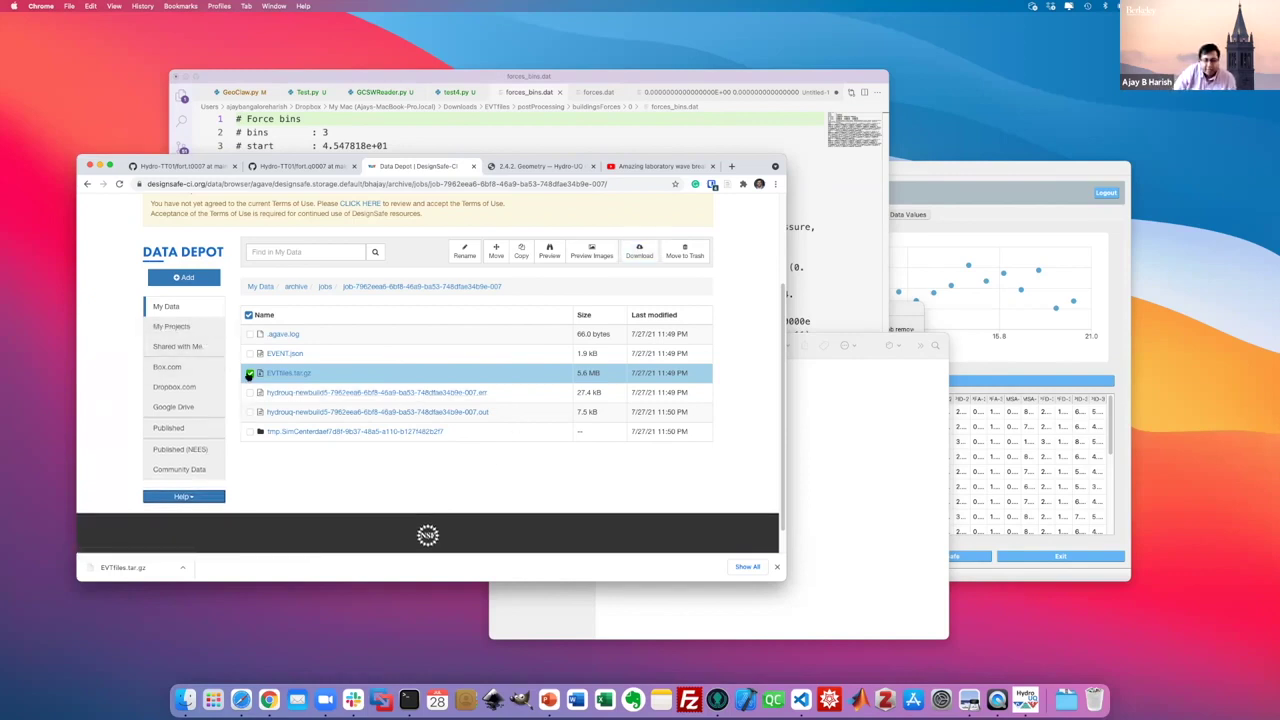
{"action": "left_click", "coordinate": [320, 392]}
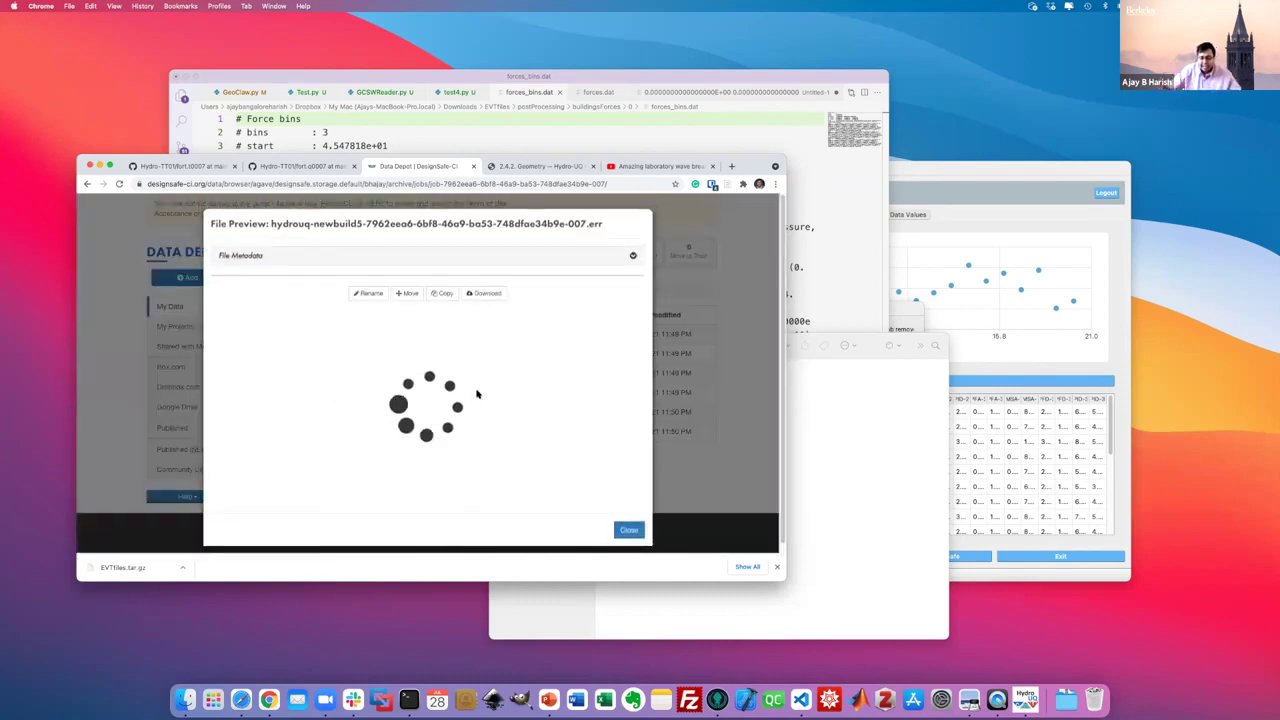
{"action": "scroll", "coordinate": [477, 393], "scroll_direction": "down", "scroll_amount": 5}
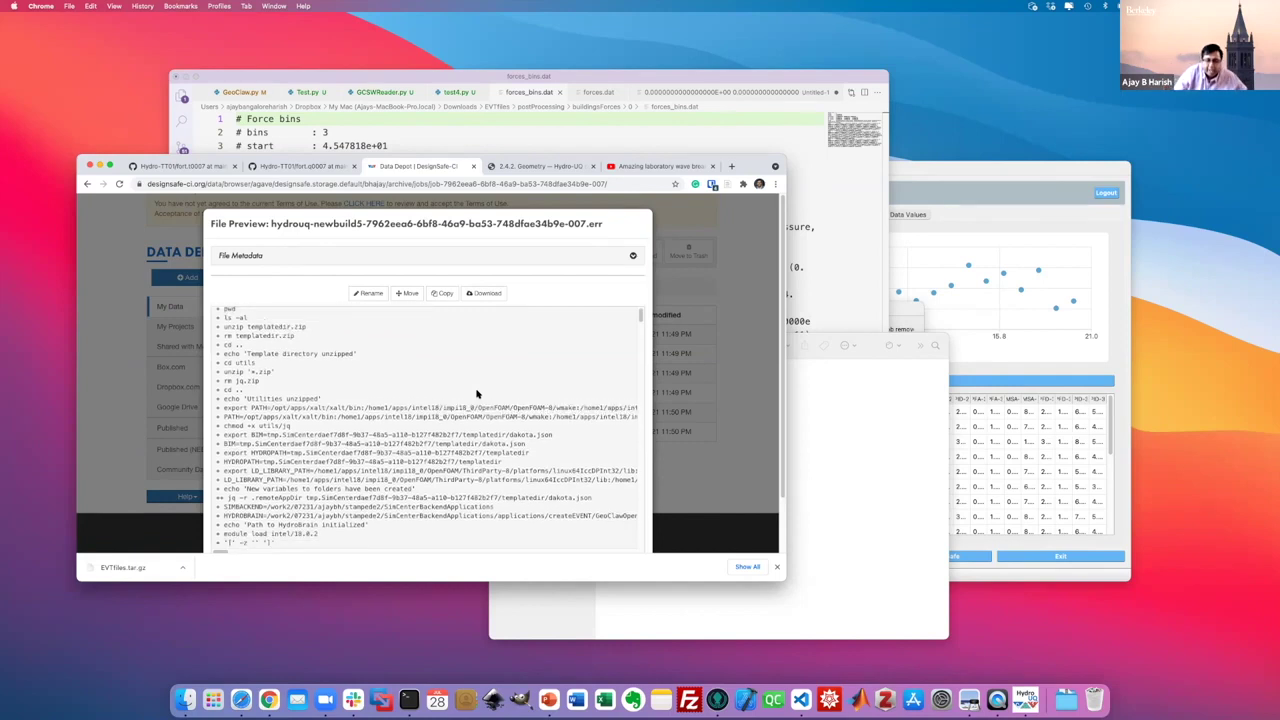
{"action": "scroll", "coordinate": [477, 393], "scroll_direction": "down", "scroll_amount": 15}
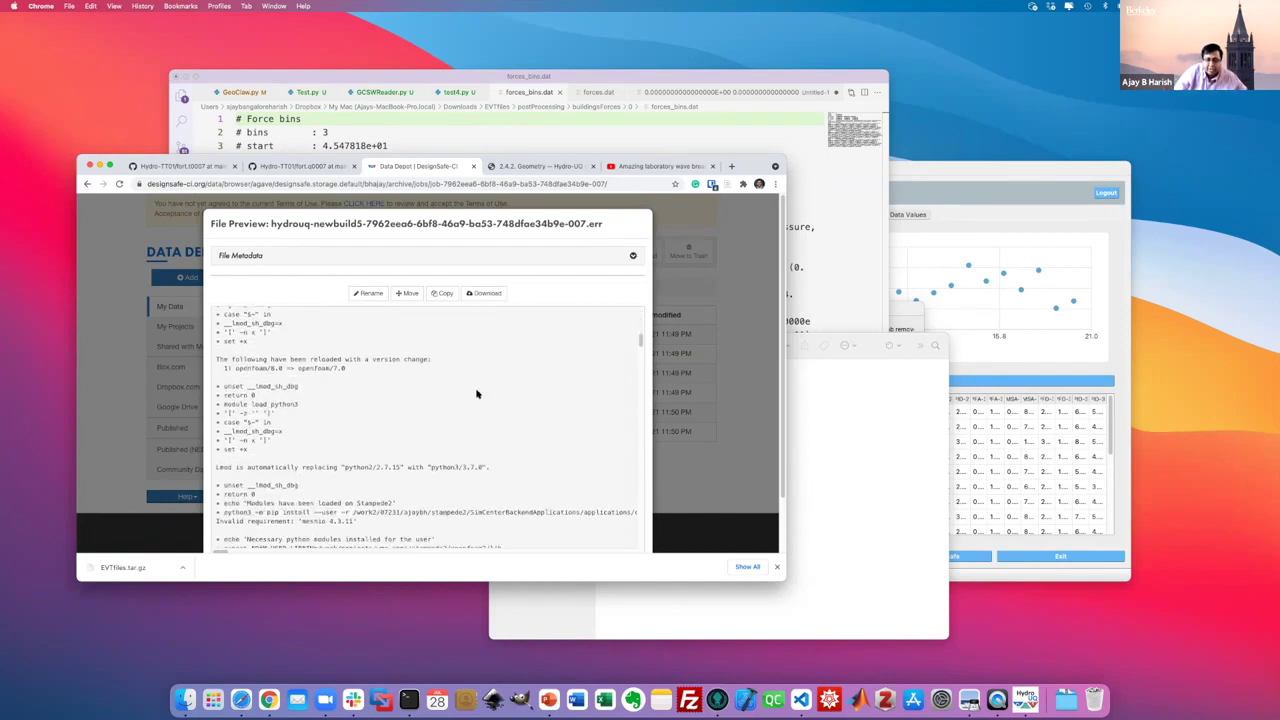
{"action": "scroll", "coordinate": [477, 393], "scroll_direction": "down", "scroll_amount": 10}
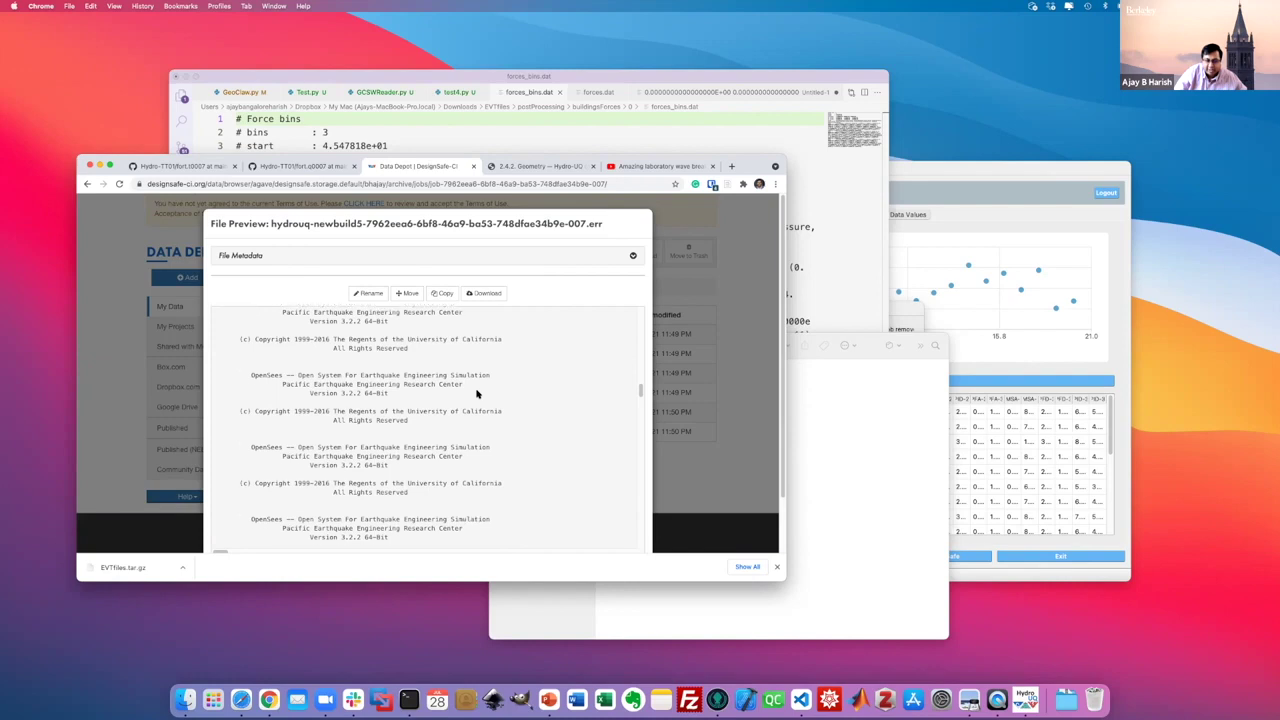
{"action": "scroll", "coordinate": [477, 393], "scroll_direction": "down", "scroll_amount": 20}
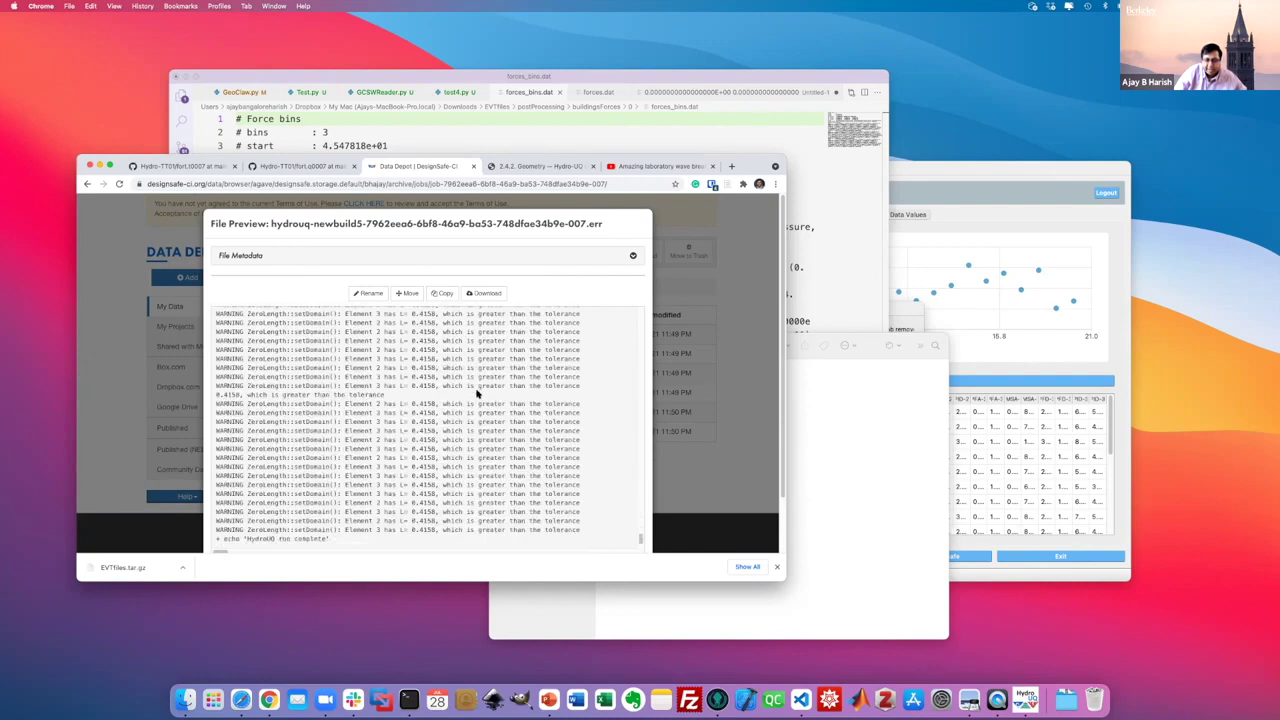
{"action": "scroll", "coordinate": [477, 393], "scroll_direction": "up", "scroll_amount": 20}
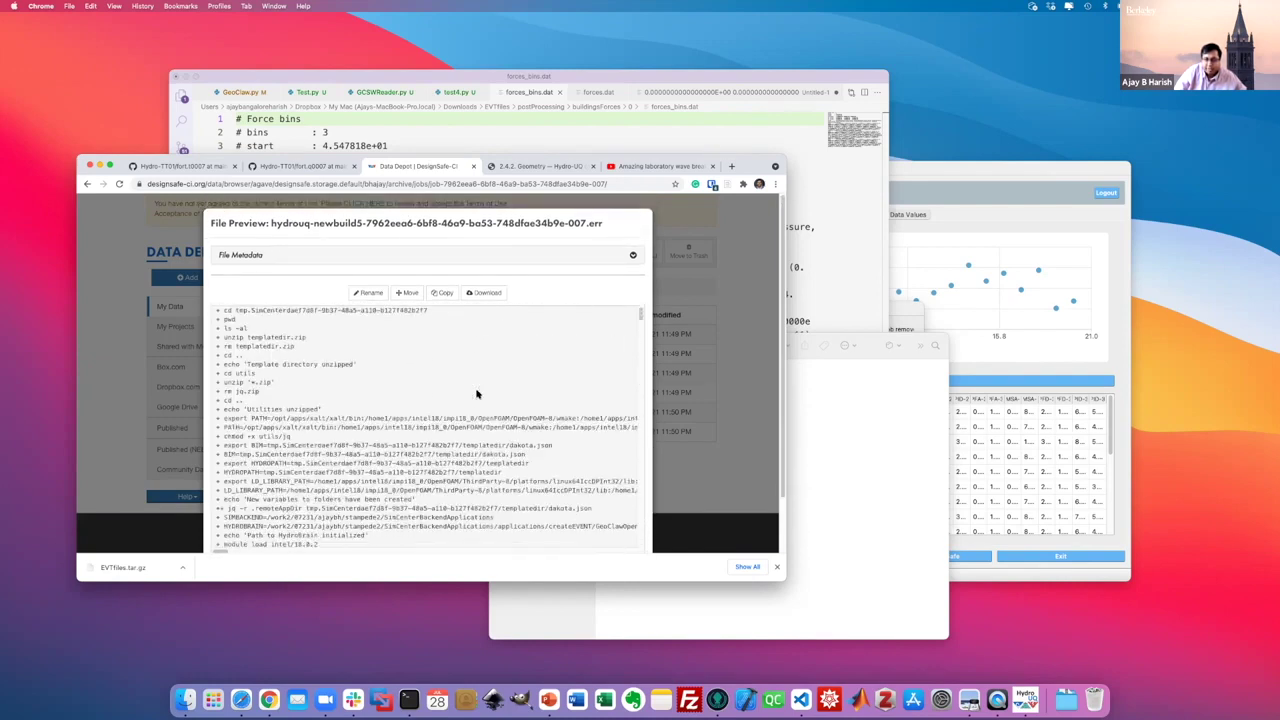
{"action": "left_click", "coordinate": [716, 370]}
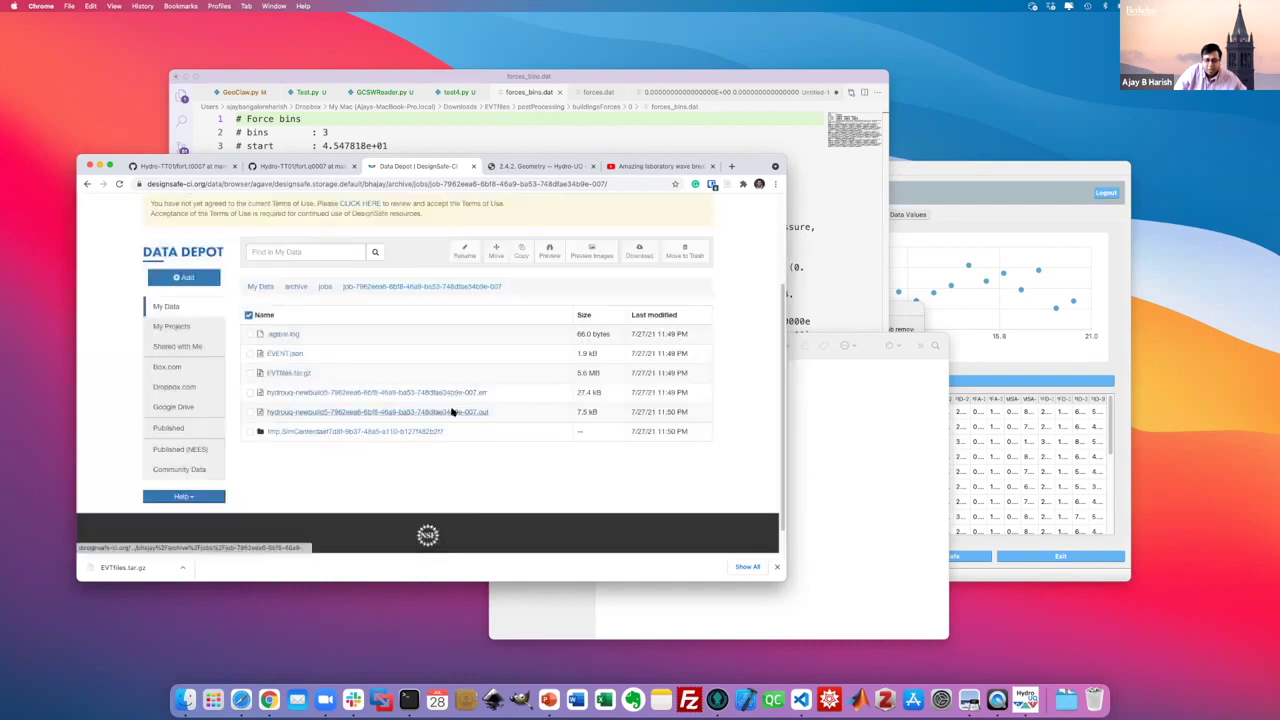
Step: Preview the job's .out log and mark the Loading modules on Stampede2 and Translating building STL files lines
{"action": "left_click", "coordinate": [452, 408]}
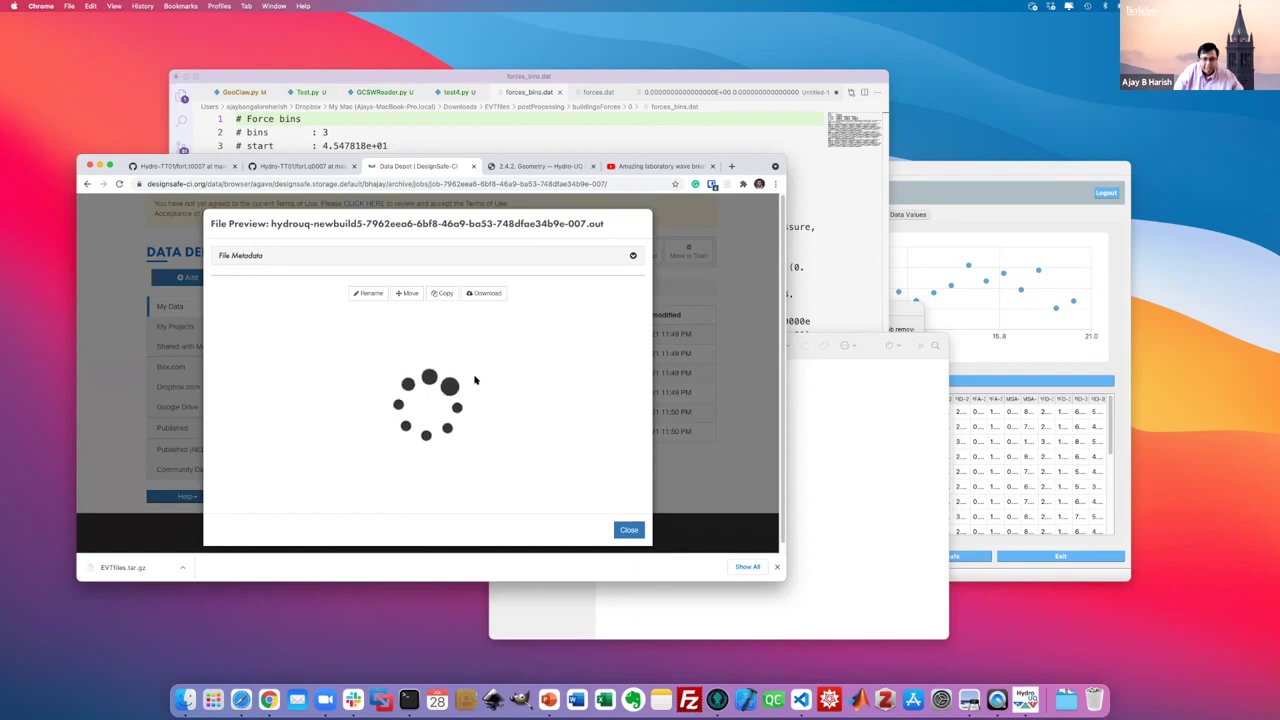
{"action": "scroll", "coordinate": [475, 380], "scroll_direction": "down", "scroll_amount": 20}
{"action": "scroll", "coordinate": [475, 380], "scroll_direction": "up", "scroll_amount": 20}
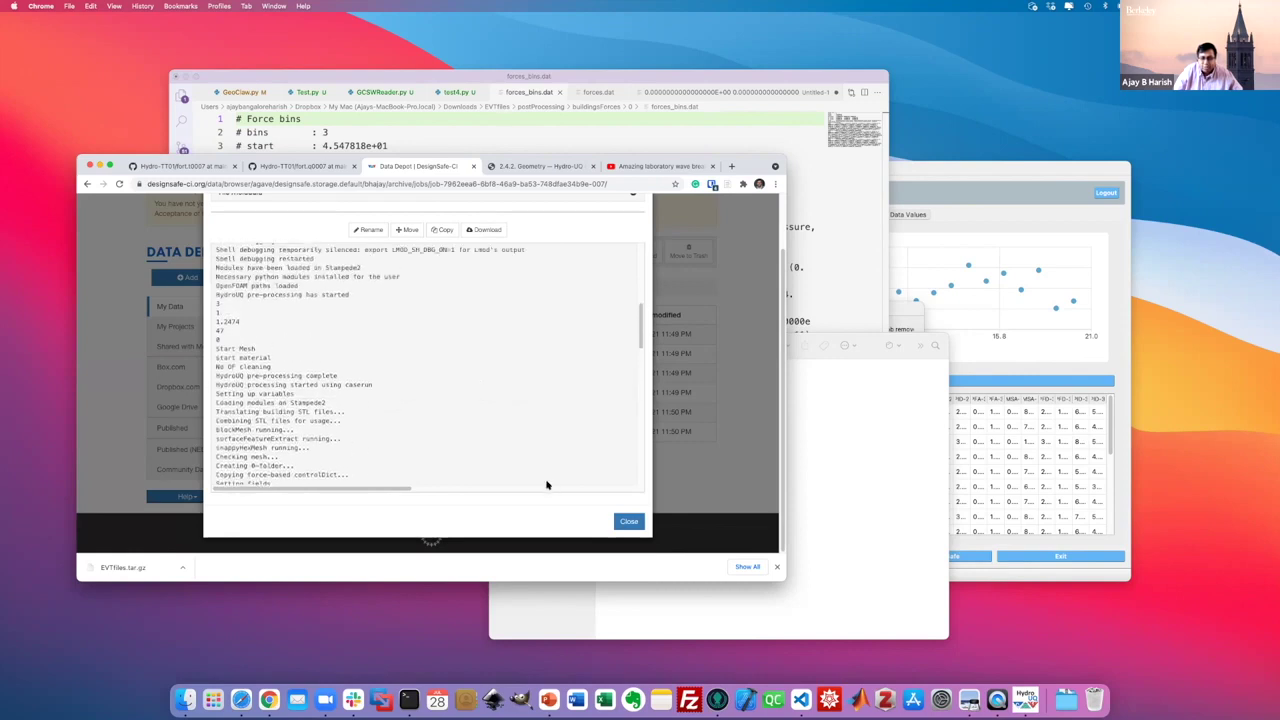
{"action": "scroll", "coordinate": [448, 429], "scroll_direction": "down", "scroll_amount": 3}
{"action": "left_click_drag", "start_coordinate": [215, 344], "coordinate": [360, 348]}
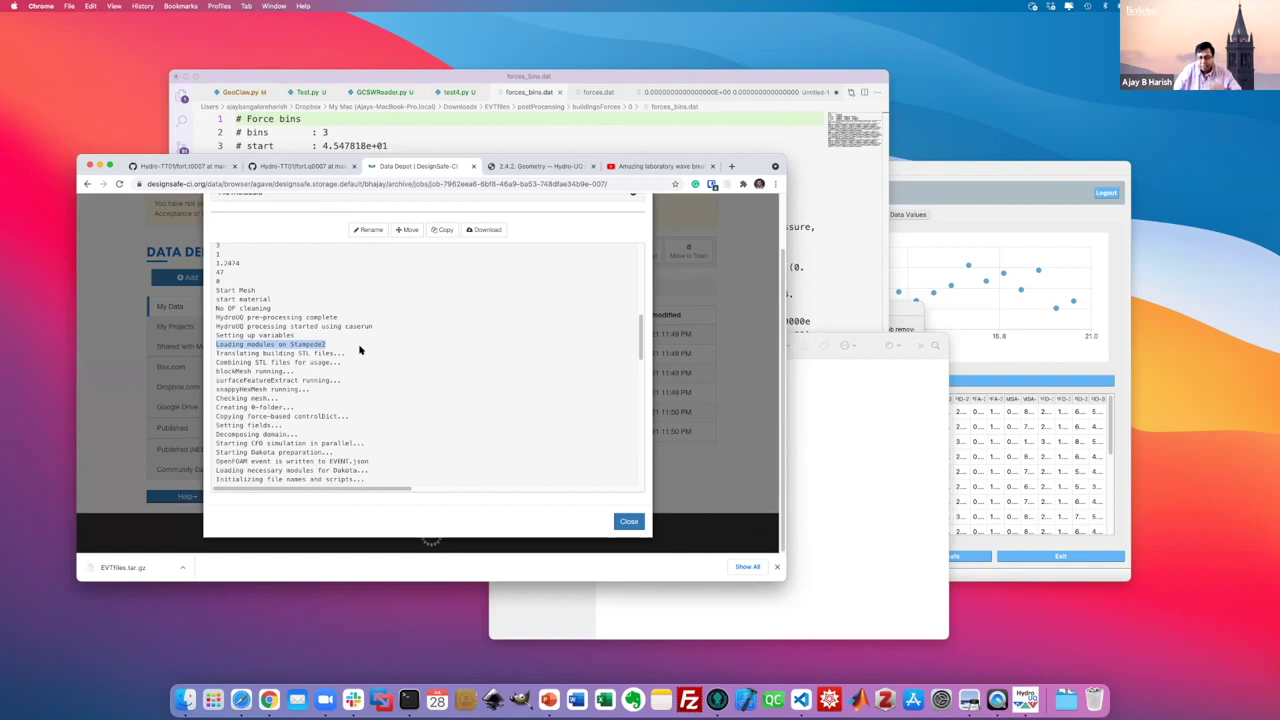
{"action": "left_click", "coordinate": [360, 349]}
{"action": "left_click_drag", "start_coordinate": [216, 356], "coordinate": [351, 354]}
{"action": "left_click", "coordinate": [351, 354]}
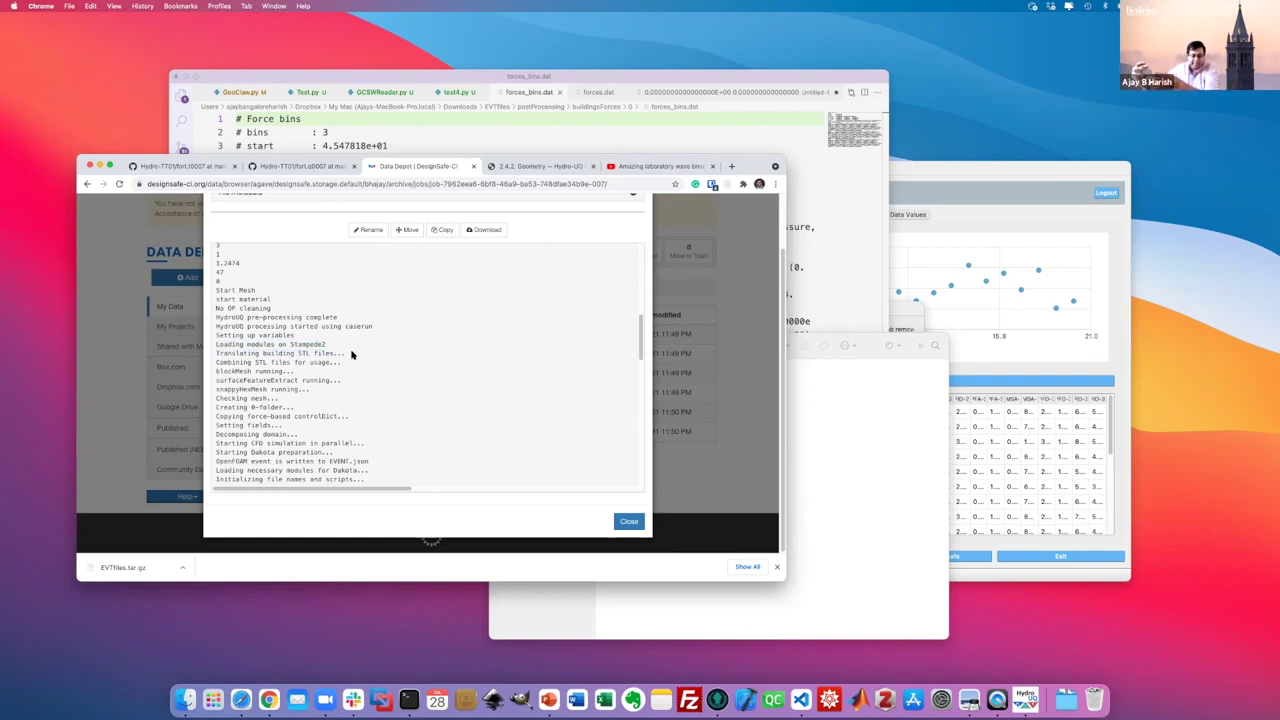
Step: Trace the blockMesh, surfaceFeatureExtract, snappyHexMesh, Checking mesh, Decomposing and Starting CFD simulation stages
{"action": "triple_click", "coordinate": [267, 371]}
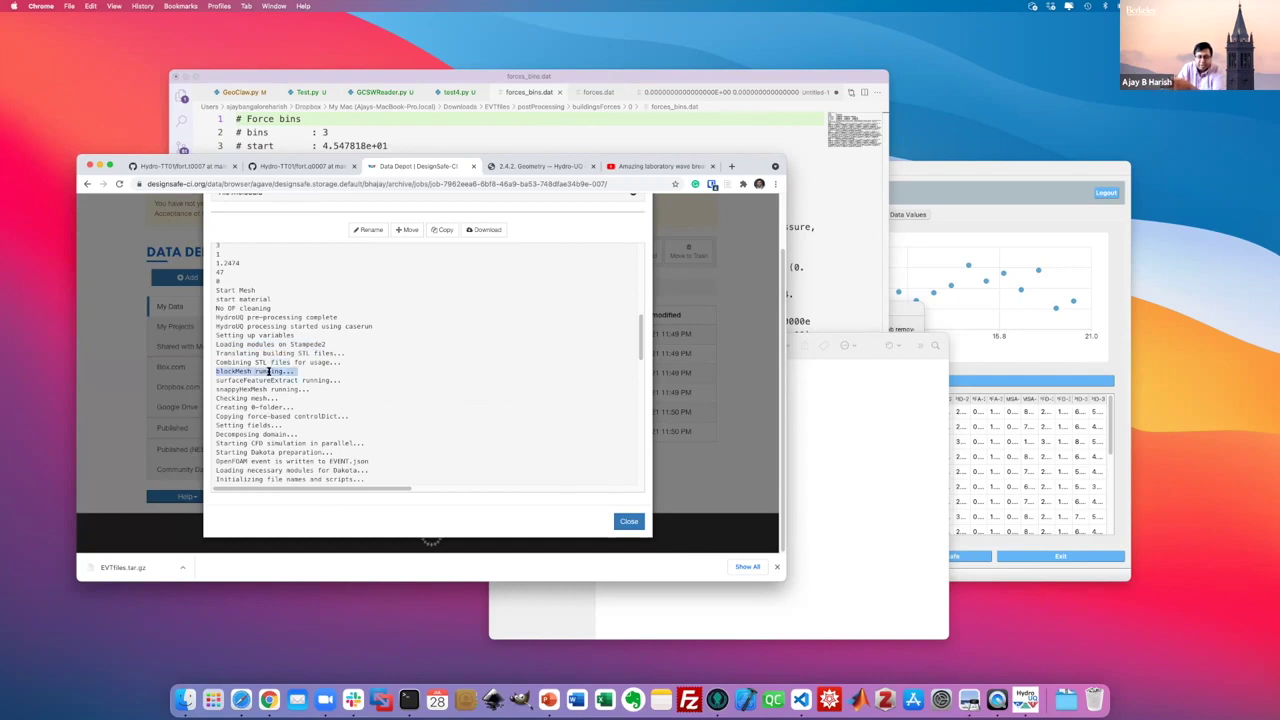
{"action": "double_click", "coordinate": [268, 380]}
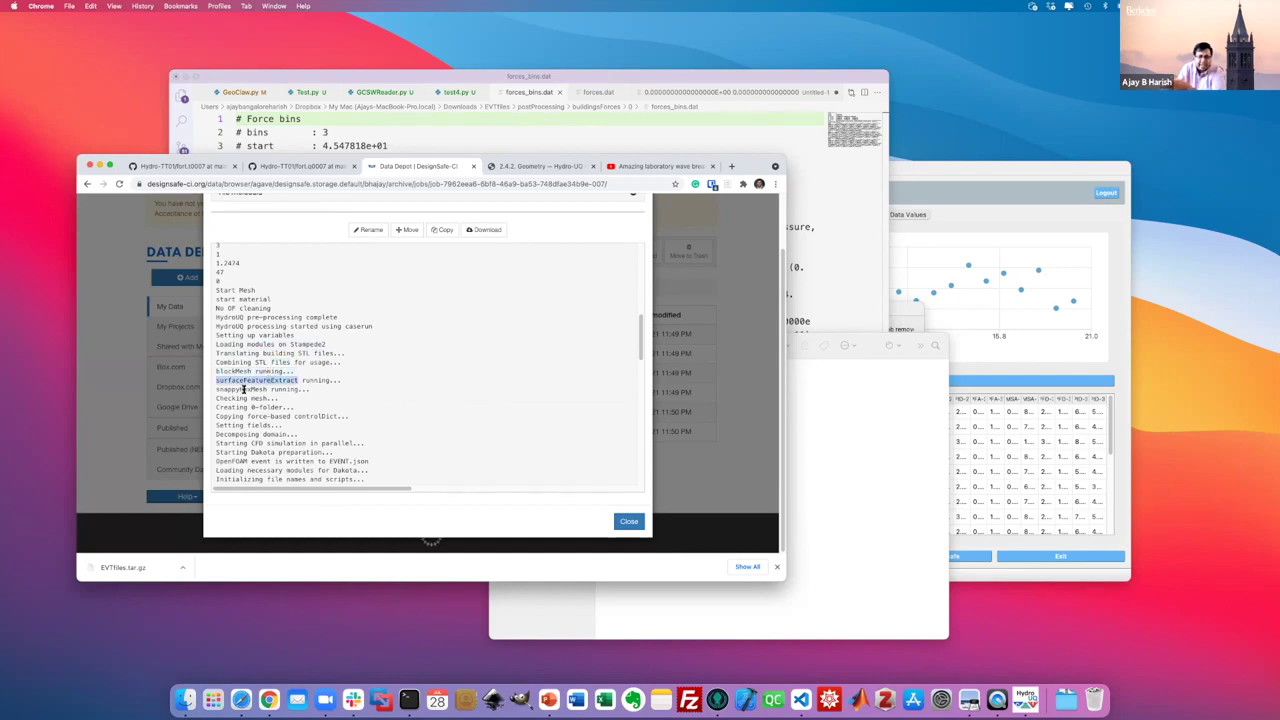
{"action": "double_click", "coordinate": [245, 389]}
{"action": "triple_click", "coordinate": [245, 400]}
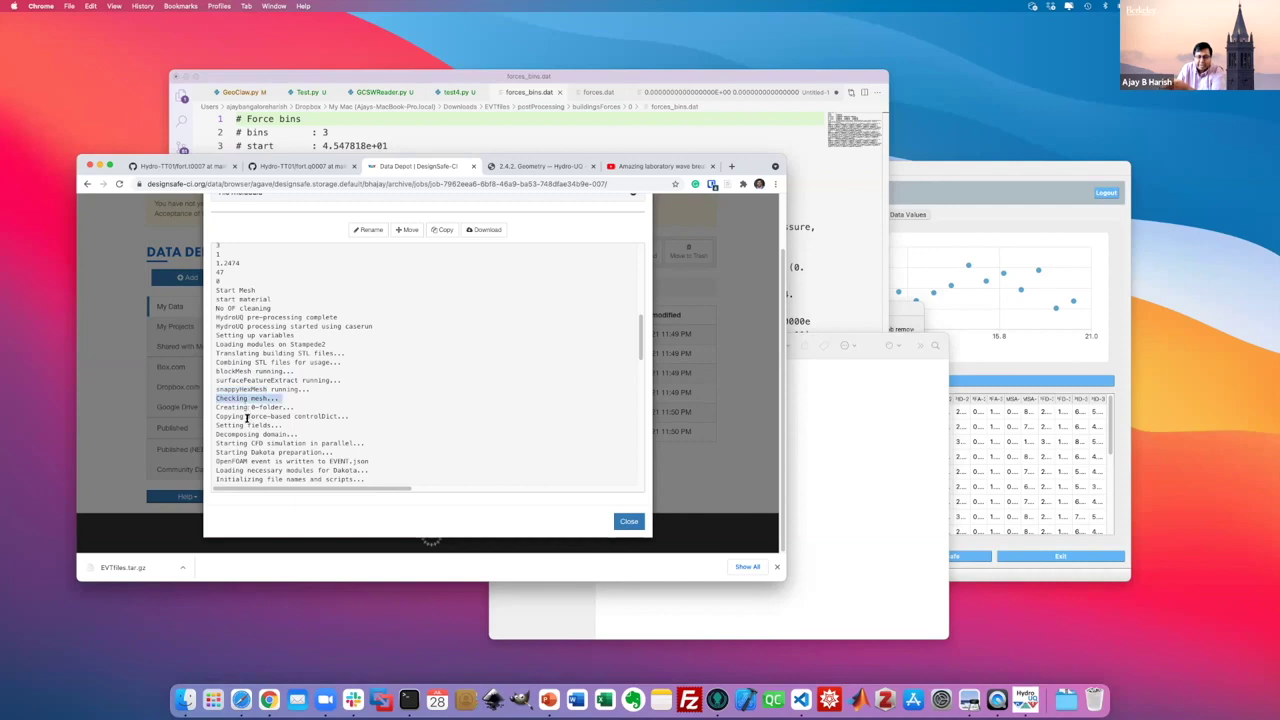
{"action": "scroll", "coordinate": [248, 417], "scroll_direction": "down", "scroll_amount": 4}
{"action": "double_click", "coordinate": [239, 373]}
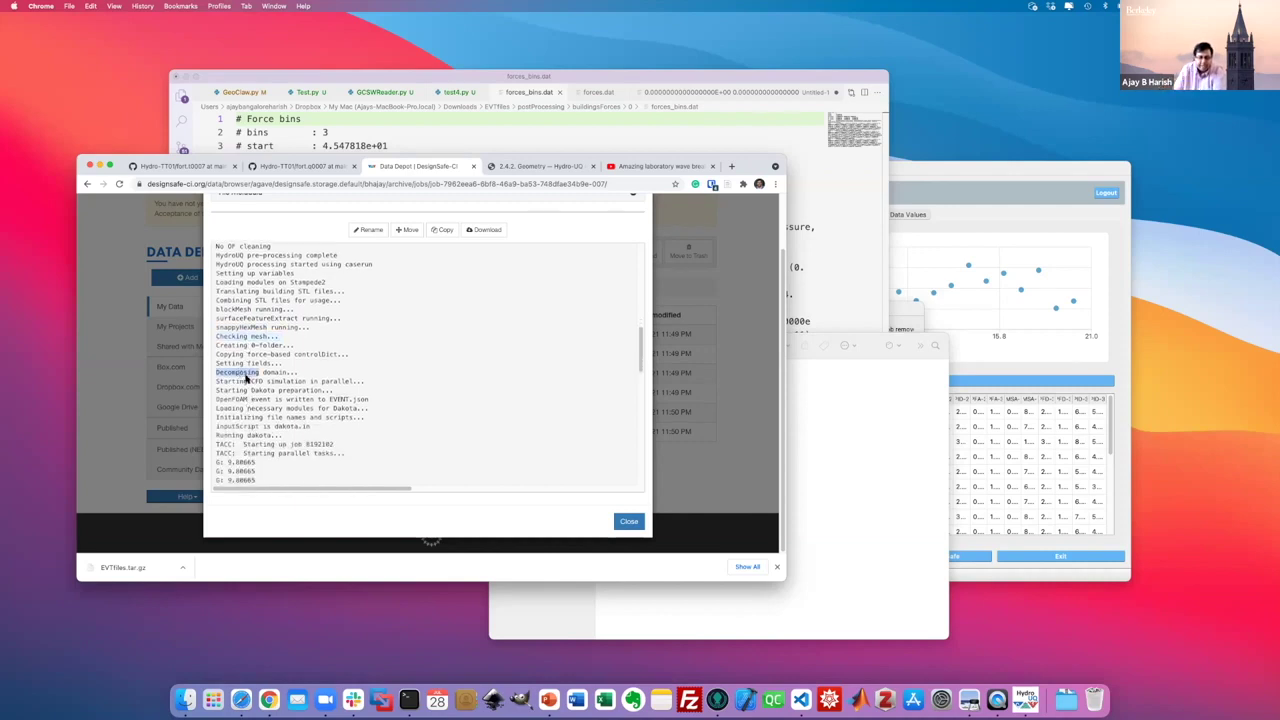
{"action": "triple_click", "coordinate": [245, 381]}
Step: Mark the Starting Dakota preparation line, then close the .out log File Preview
{"action": "triple_click", "coordinate": [246, 389]}
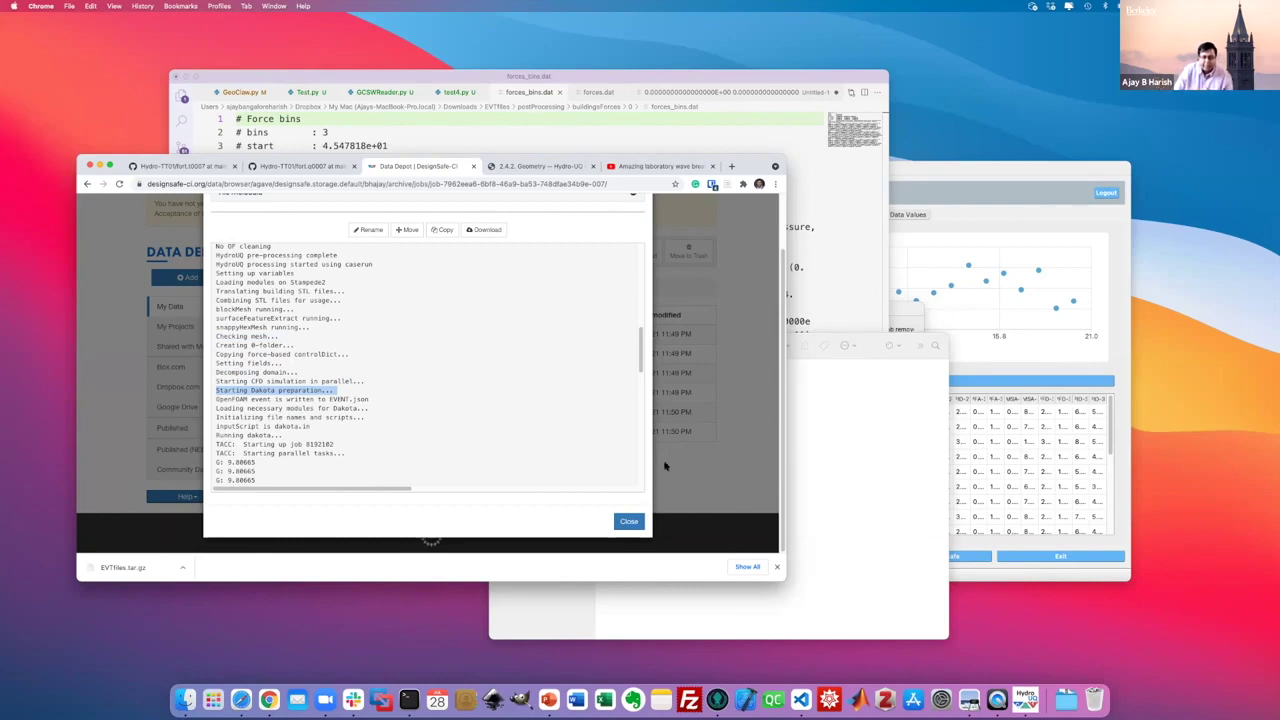
{"action": "left_click", "coordinate": [629, 521]}
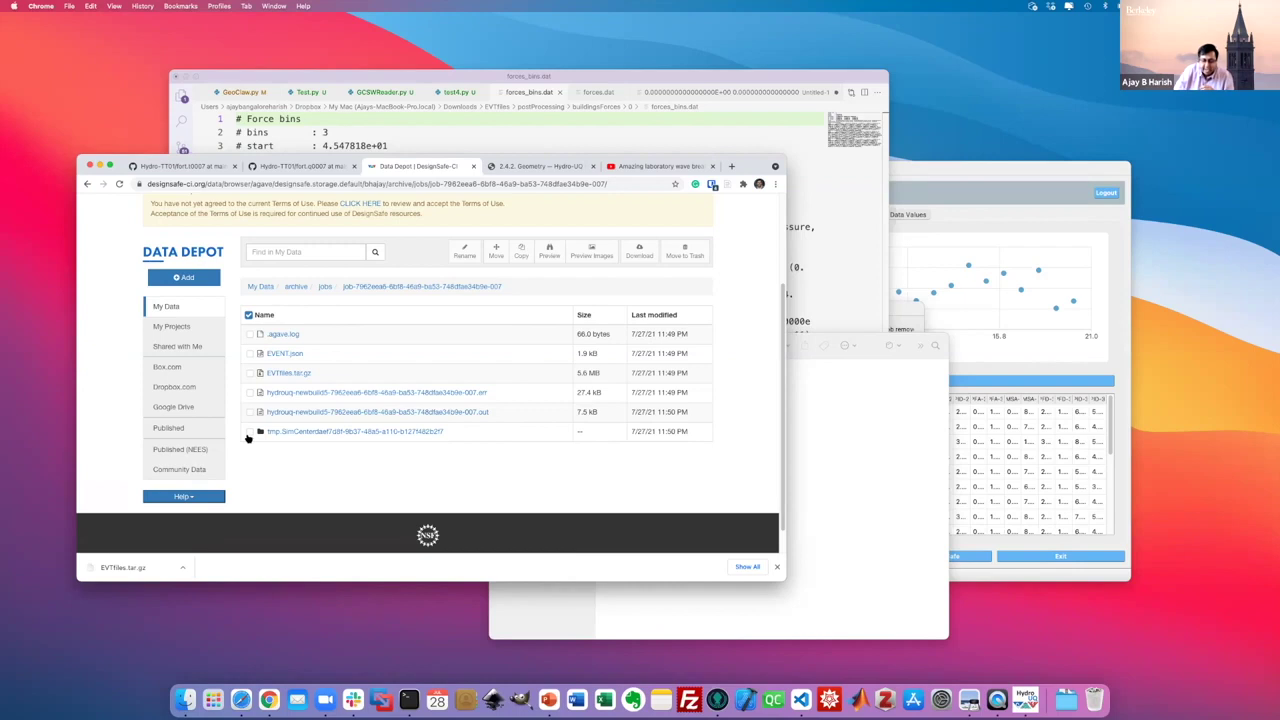
{"action": "left_click", "coordinate": [328, 435]}
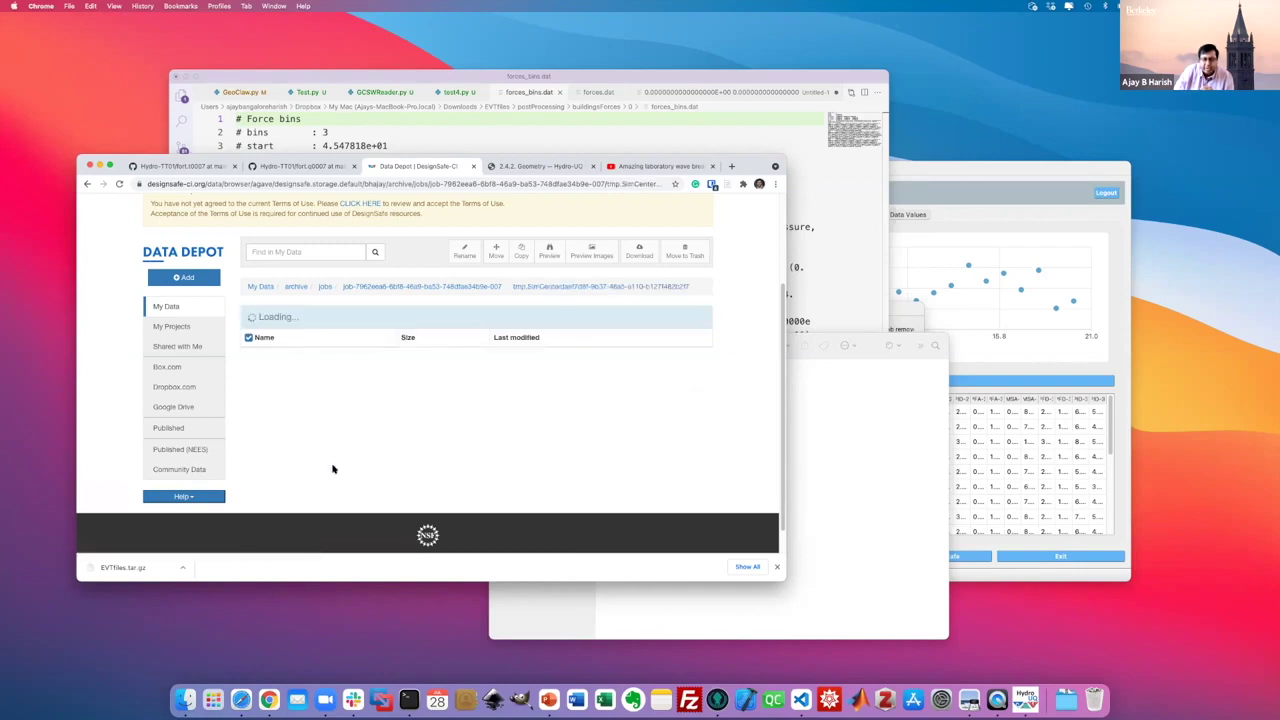
{"action": "scroll", "coordinate": [333, 469], "scroll_direction": "down", "scroll_amount": 3}
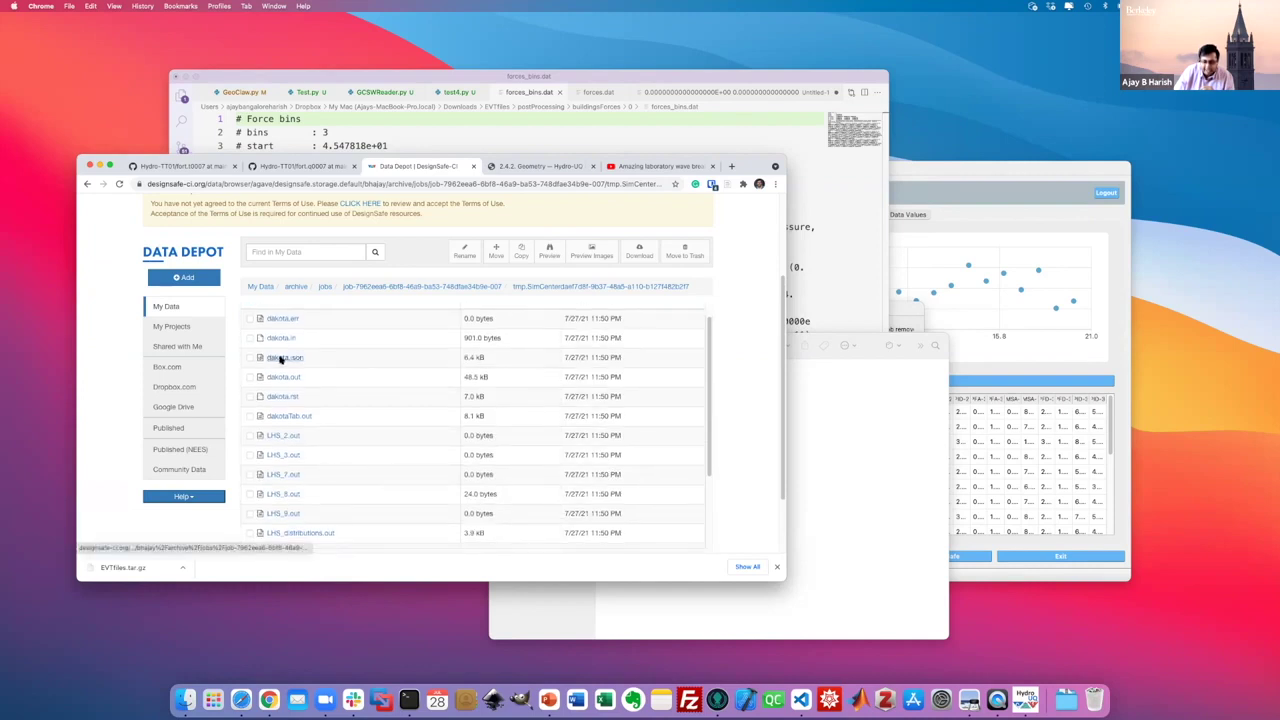
{"action": "left_click", "coordinate": [282, 359]}
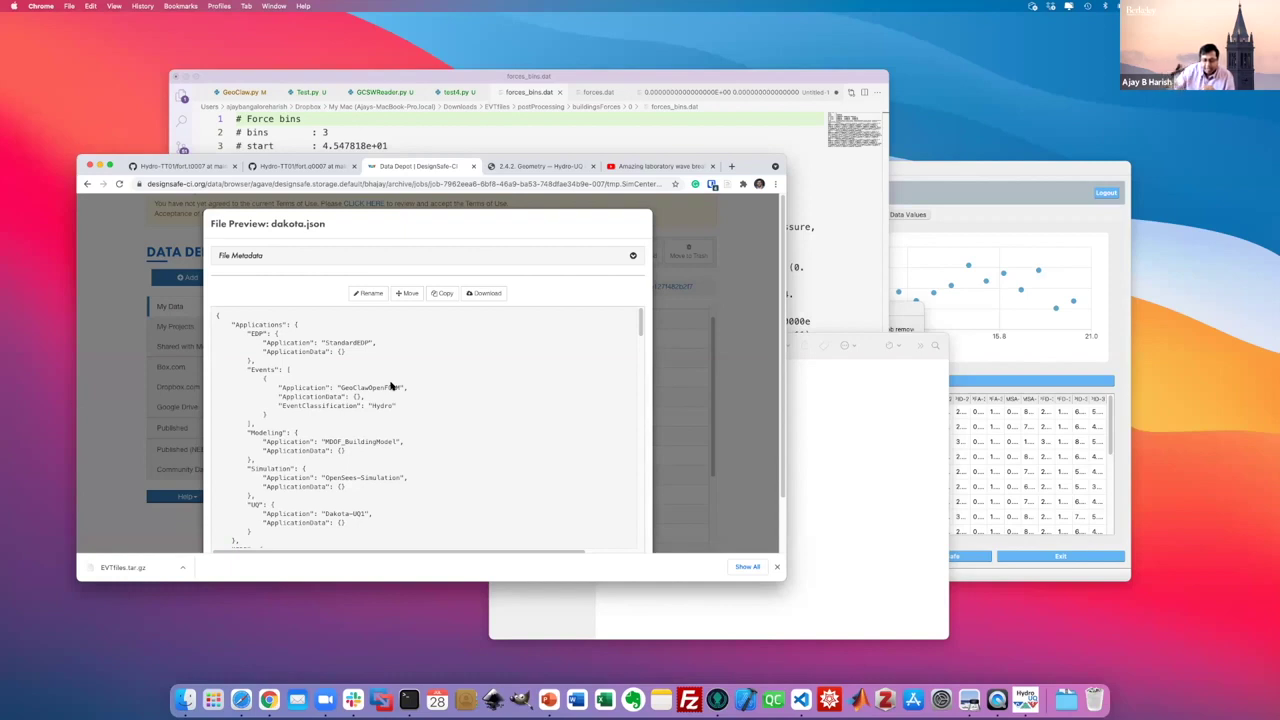
{"action": "scroll", "coordinate": [391, 385], "scroll_direction": "down", "scroll_amount": 15}
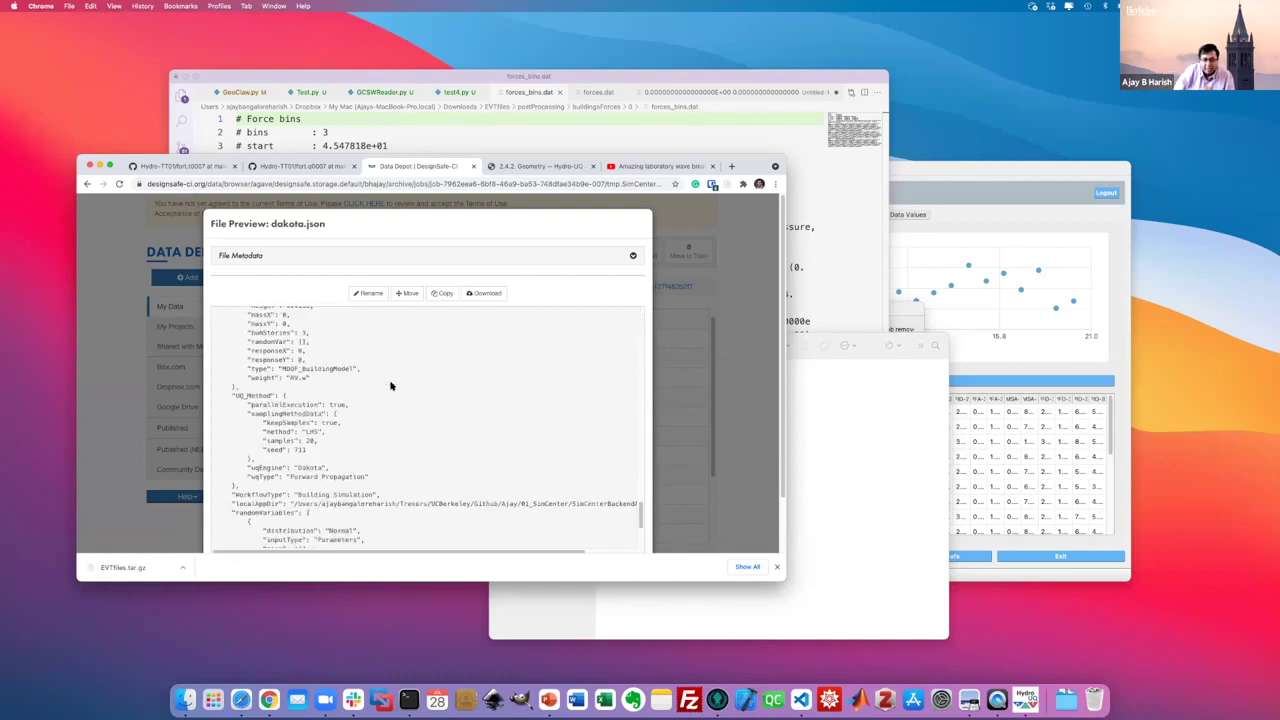
{"action": "scroll", "coordinate": [391, 385], "scroll_direction": "up", "scroll_amount": 10}
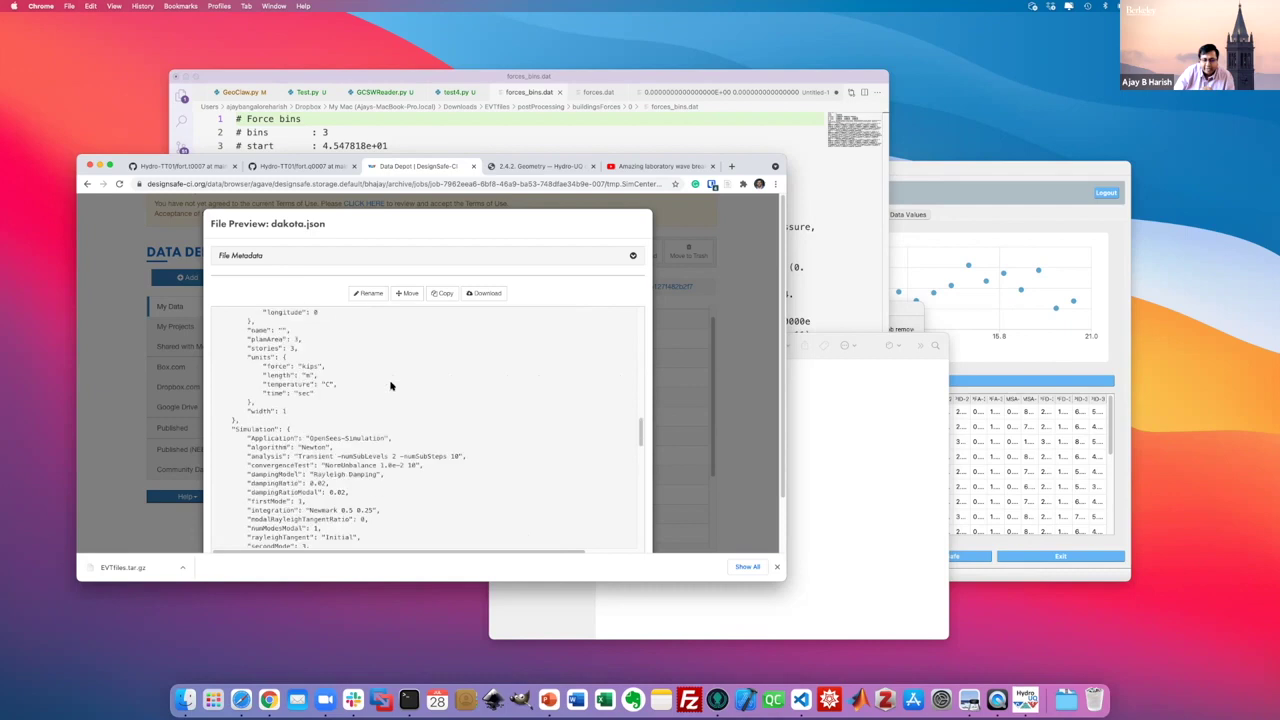
{"action": "scroll", "coordinate": [391, 385], "scroll_direction": "up", "scroll_amount": 10}
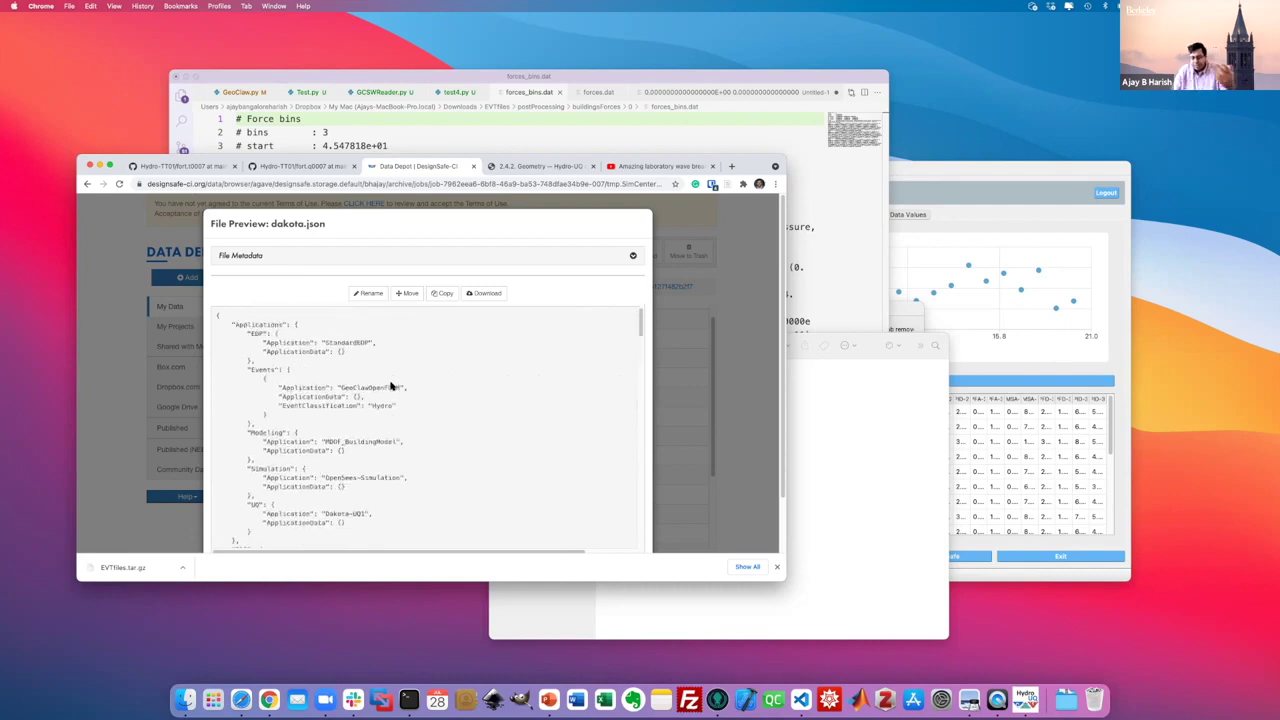
{"action": "scroll", "coordinate": [391, 385], "scroll_direction": "down", "scroll_amount": 15}
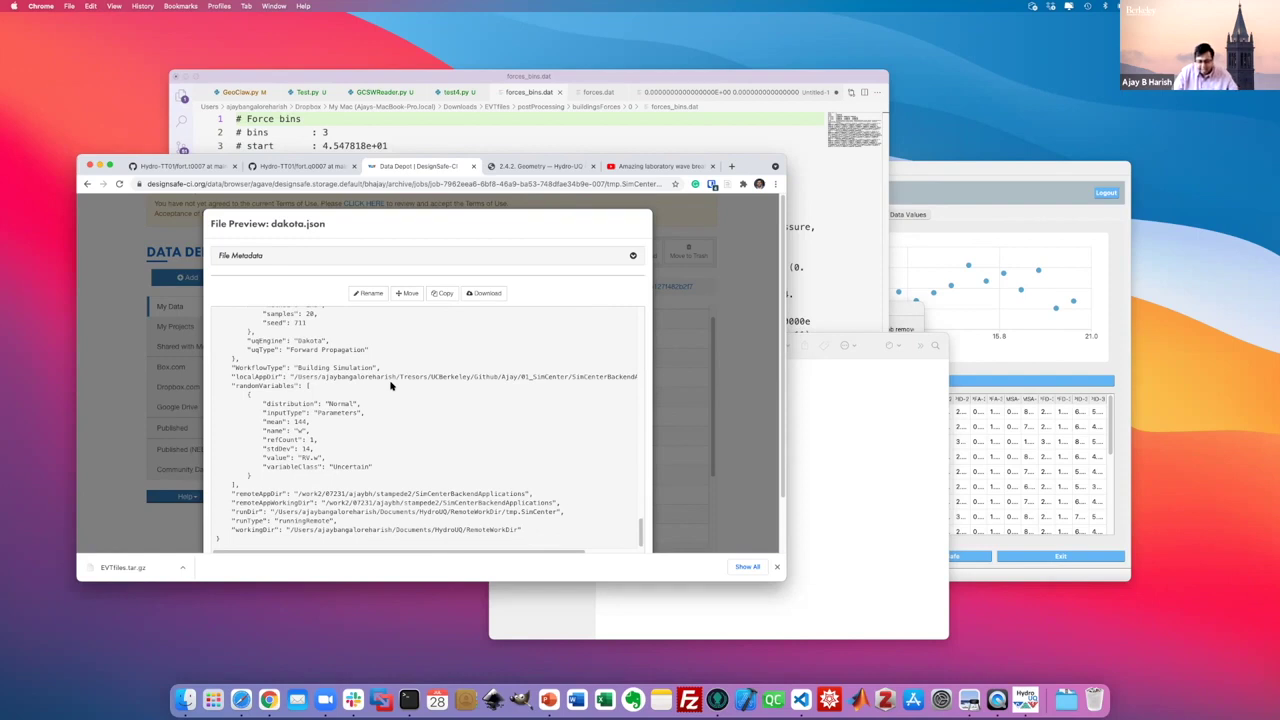
{"action": "left_click", "coordinate": [723, 416]}
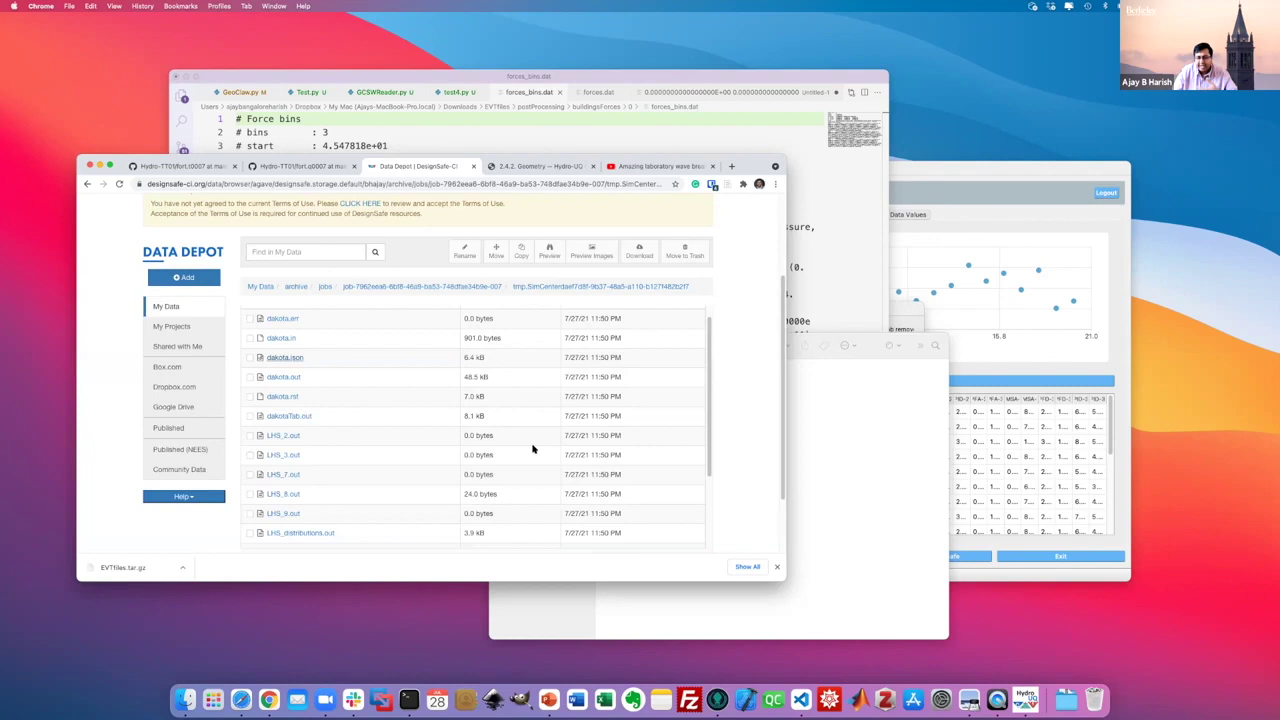
{"action": "scroll", "coordinate": [531, 449], "scroll_direction": "down", "scroll_amount": 3}
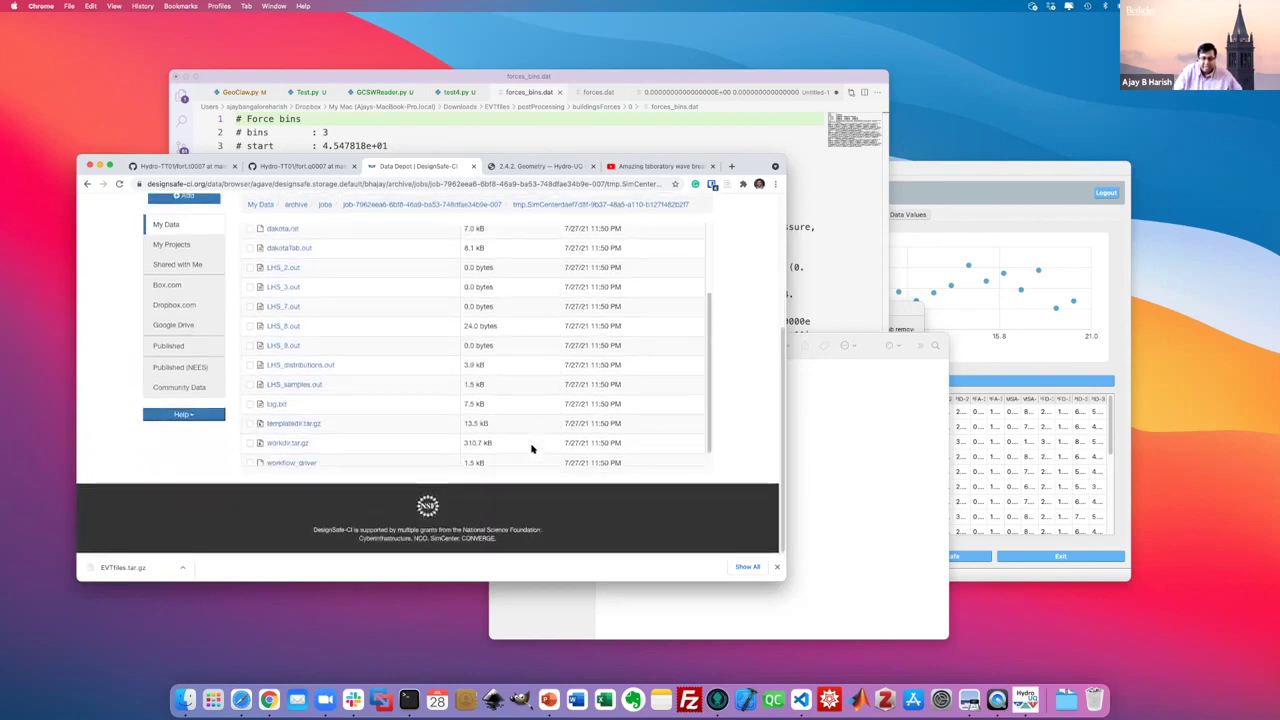
{"action": "scroll", "coordinate": [424, 392], "scroll_direction": "up", "scroll_amount": 10}
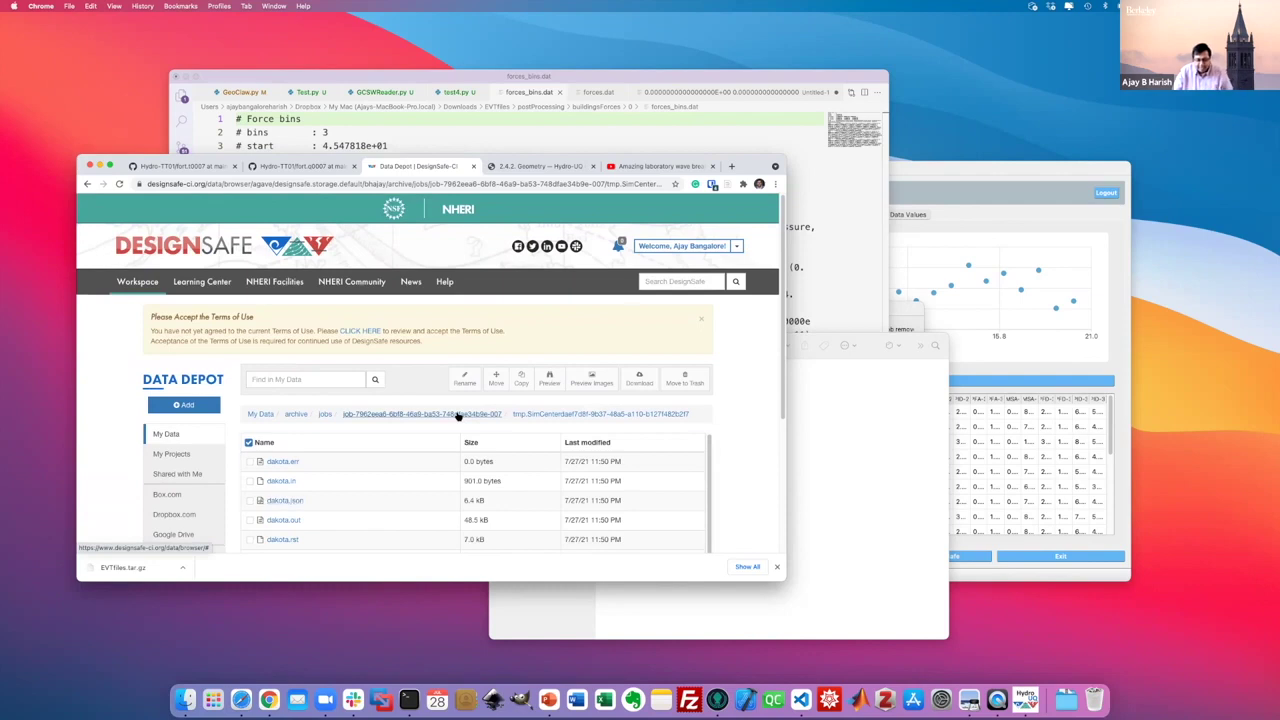
{"action": "left_click", "coordinate": [458, 414]}
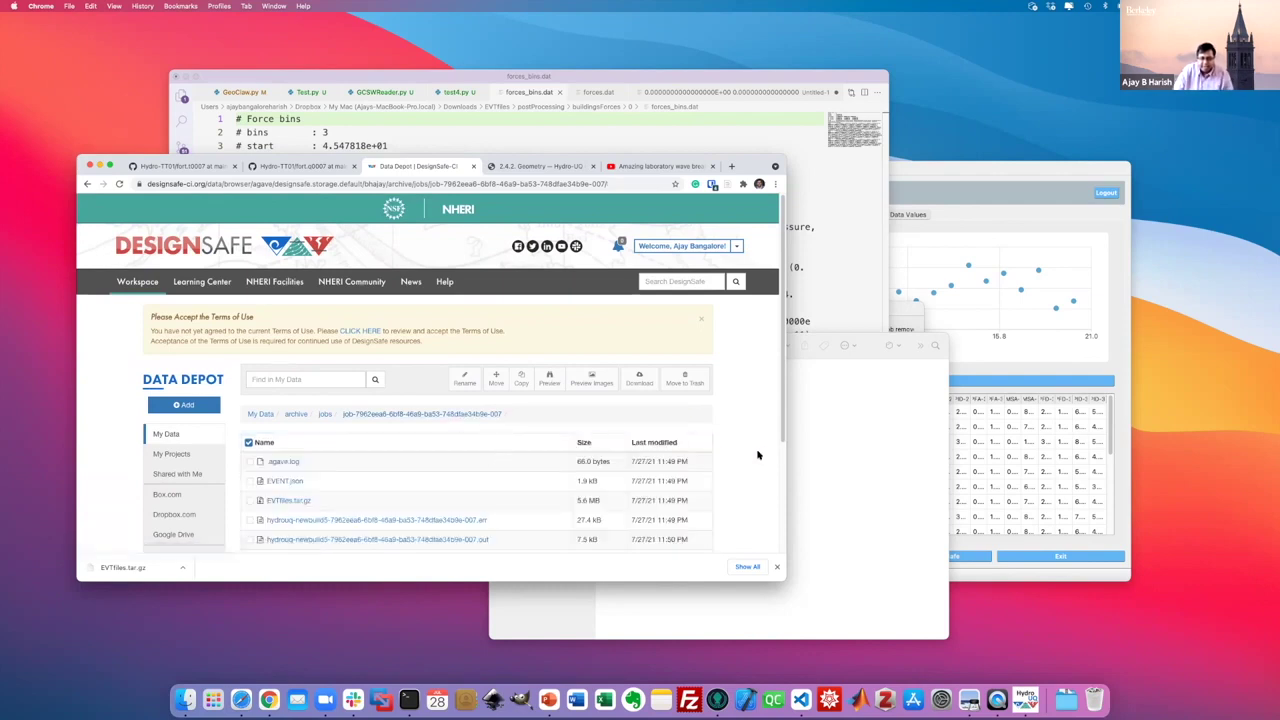